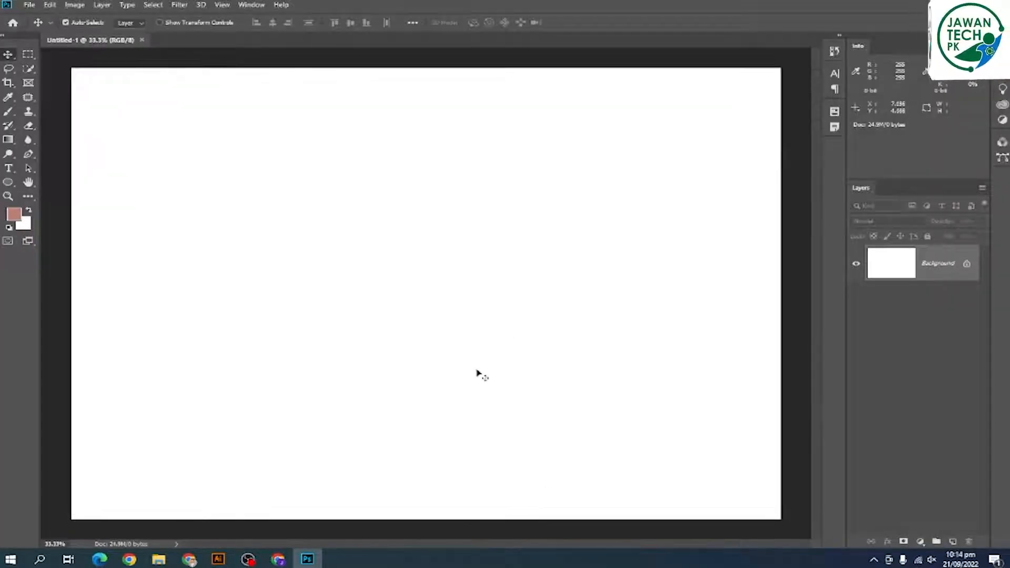
# In a new Chrome tab, search Google Images for 'sports car' and scroll the results
pyautogui.click(285, 562)
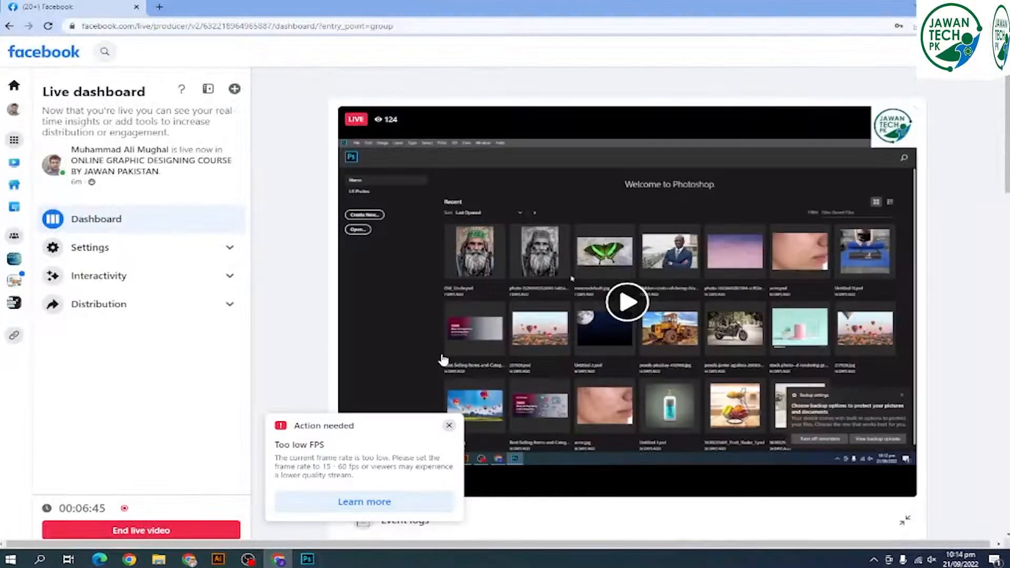
pyautogui.click(159, 7)
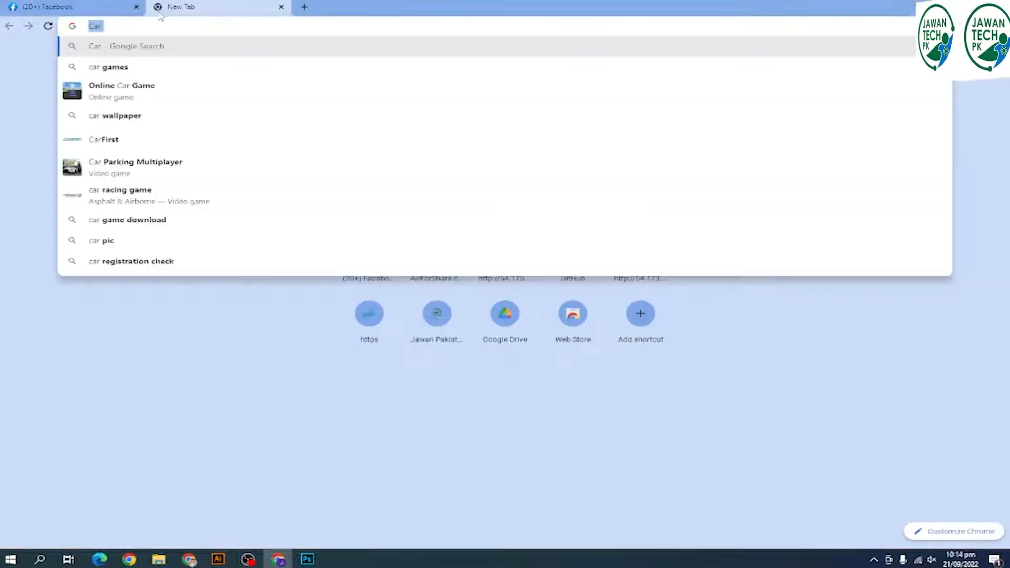
pyautogui.write('spoe')
pyautogui.press('BackSpace')
pyautogui.write('rt')
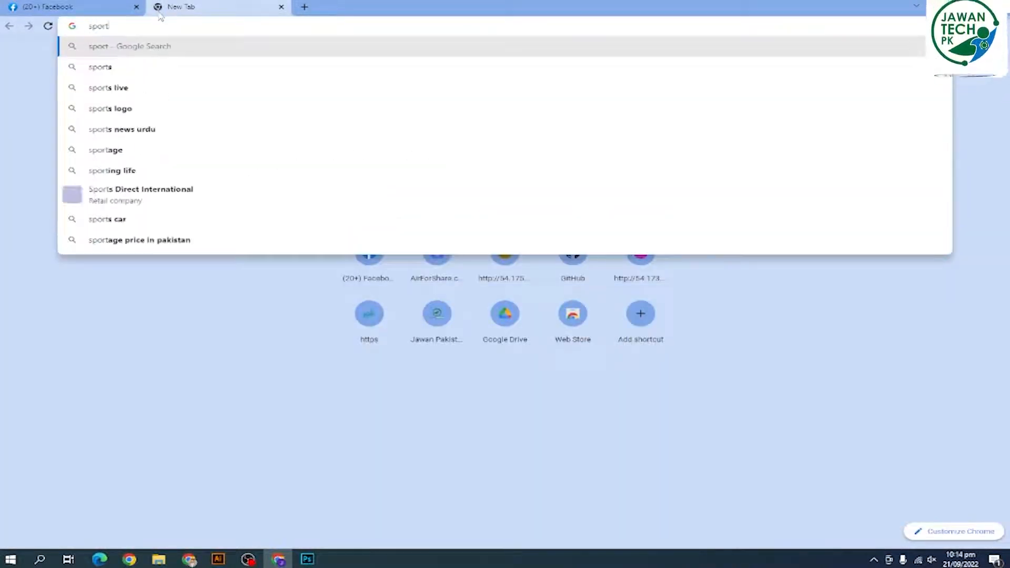
pyautogui.write('s car')
pyautogui.press('Return')
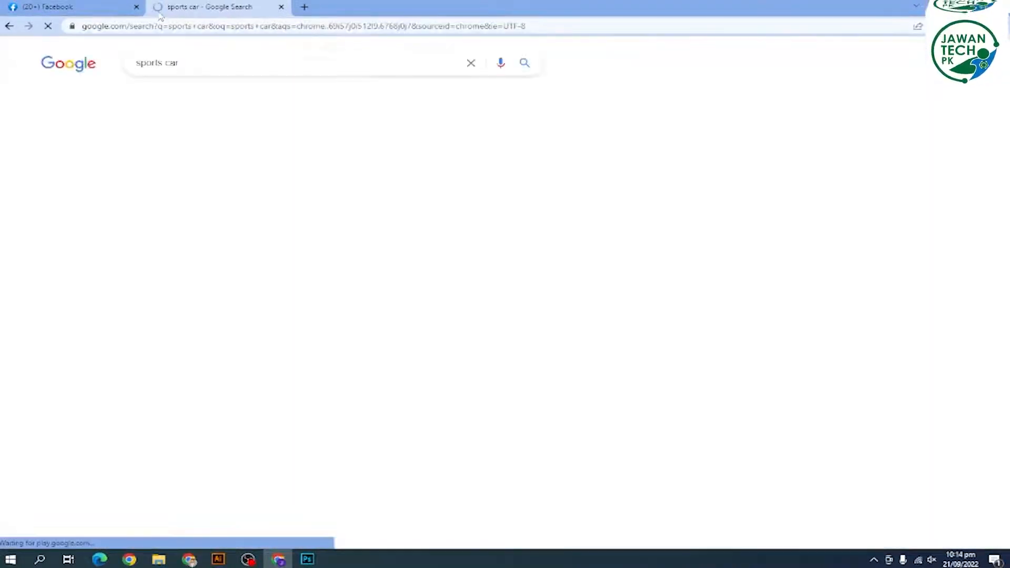
pyautogui.click(188, 103)
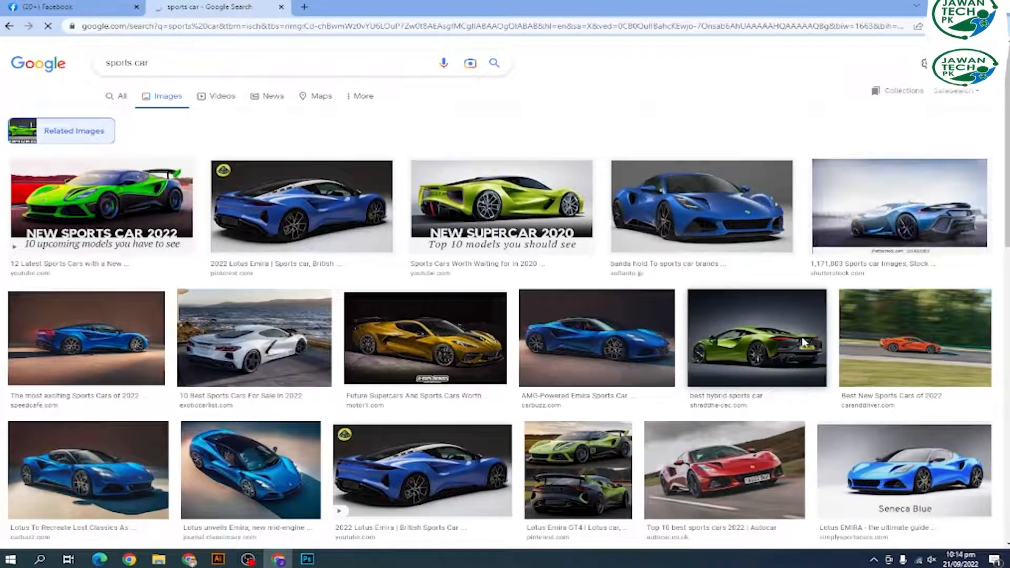
pyautogui.scroll(-5, 799, 349)
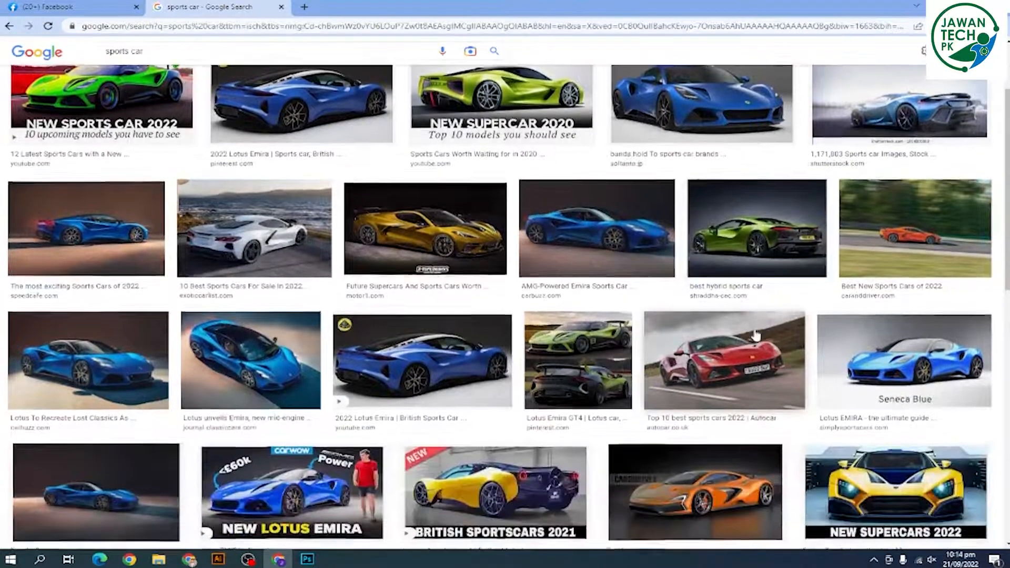
pyautogui.scroll(-3, 705, 337)
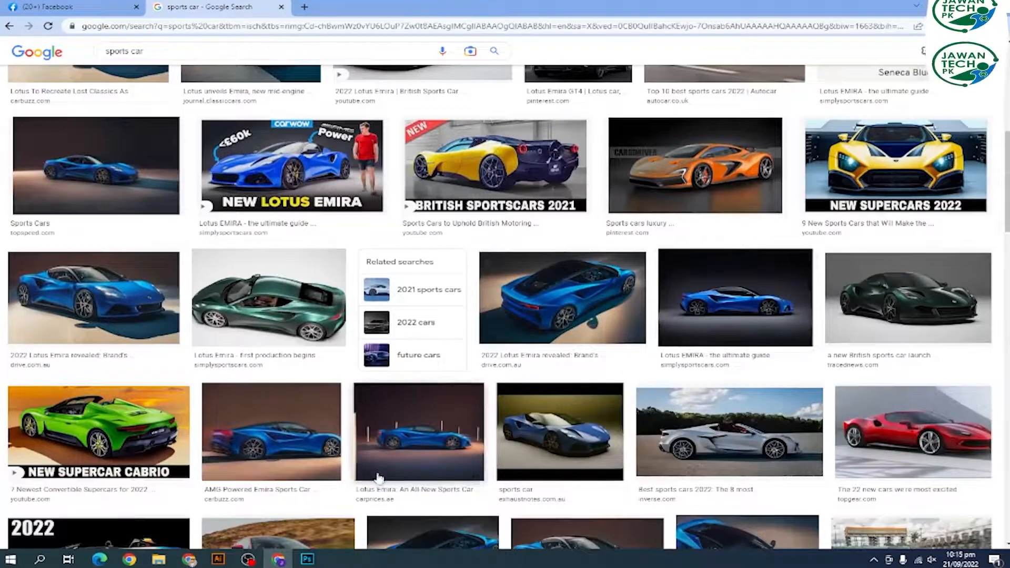
# Save the man's front-facing portrait image from a new tab, then return to Photoshop
pyautogui.click(306, 7)
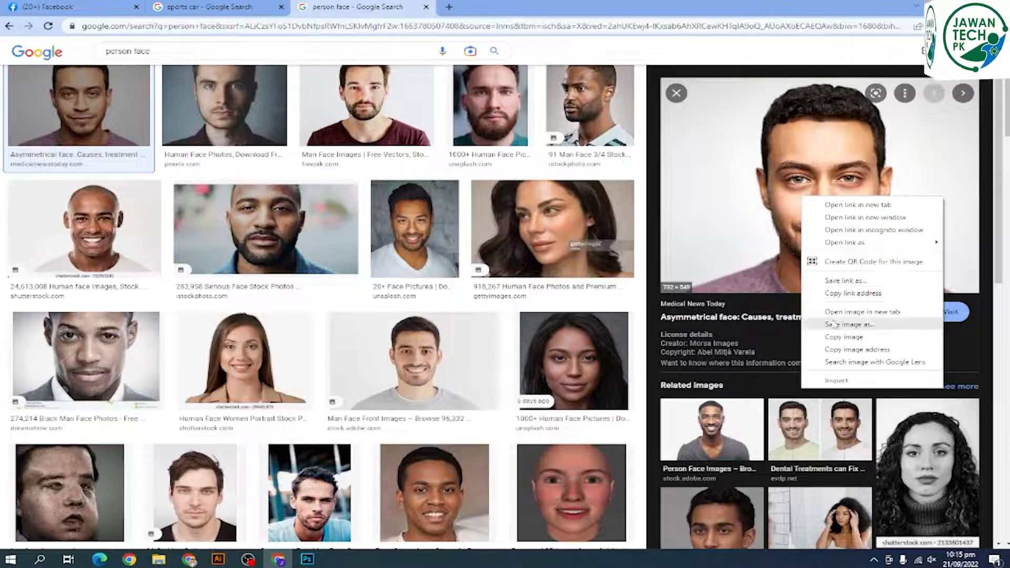
pyautogui.click(833, 322)
pyautogui.press('Return')
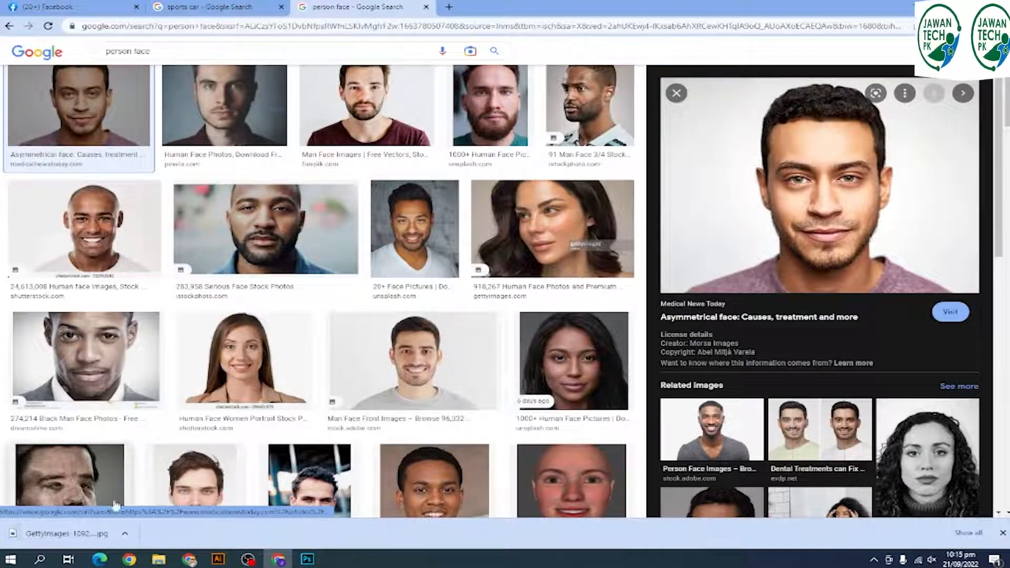
pyautogui.click(307, 560)
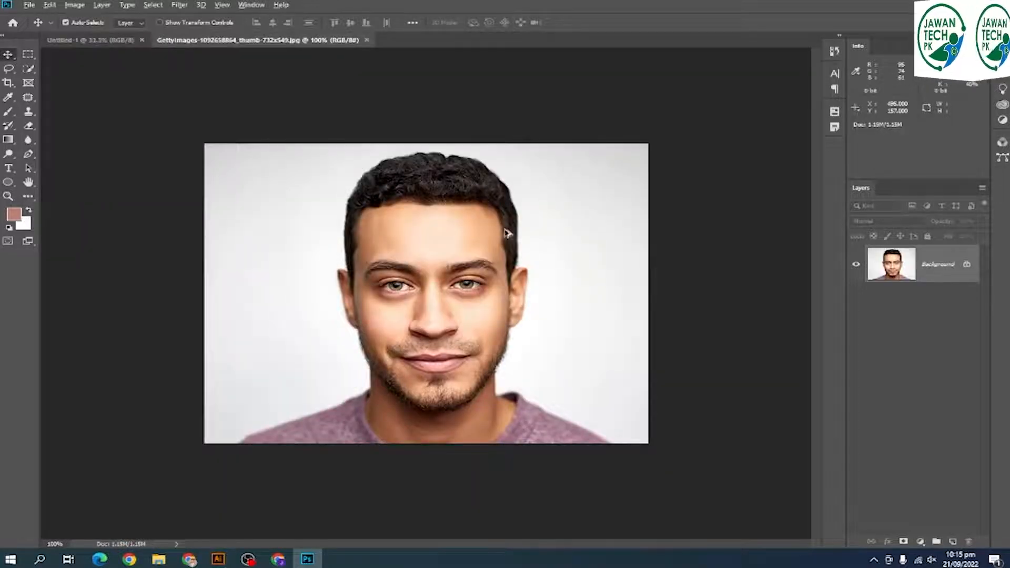
# Zoom into the portrait and blur across the eyes with an enlarged Blur Tool brush
pyautogui.scroll(5, 508, 233)
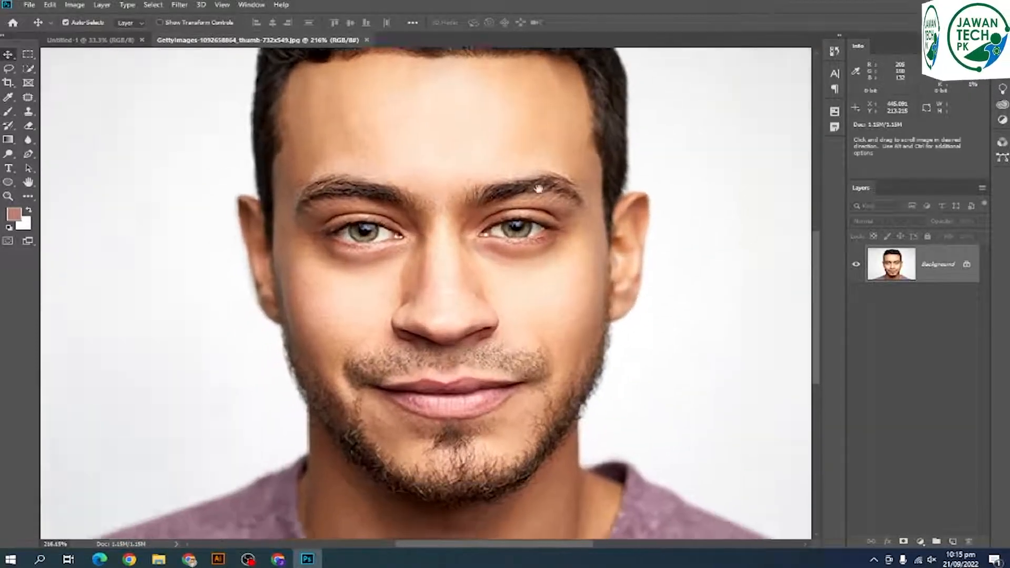
pyautogui.moveTo(539, 188); pyautogui.dragTo(518, 187)
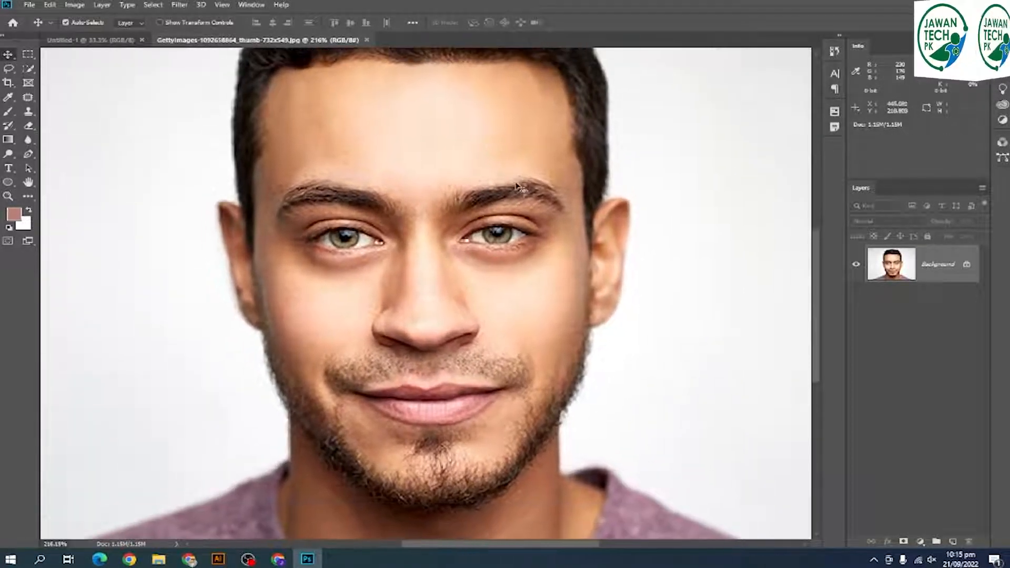
pyautogui.click(37, 142)
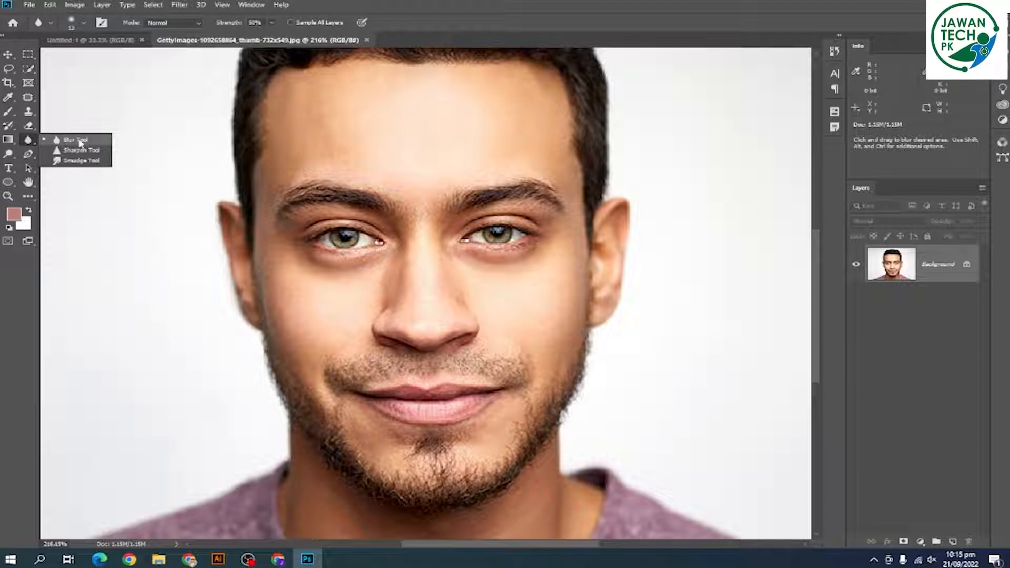
pyautogui.click(7, 141)
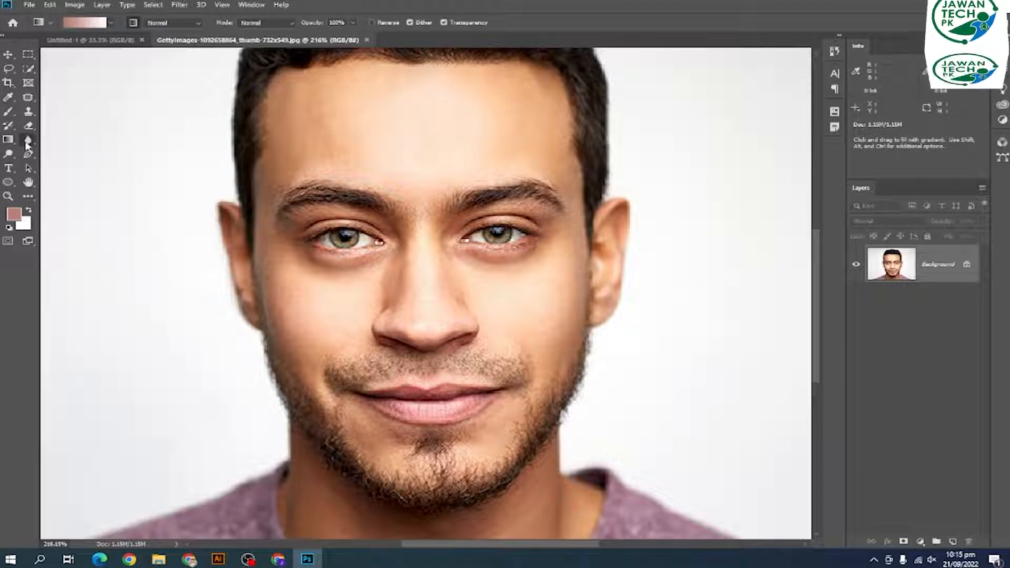
pyautogui.rightClick(27, 143)
pyautogui.click(88, 145)
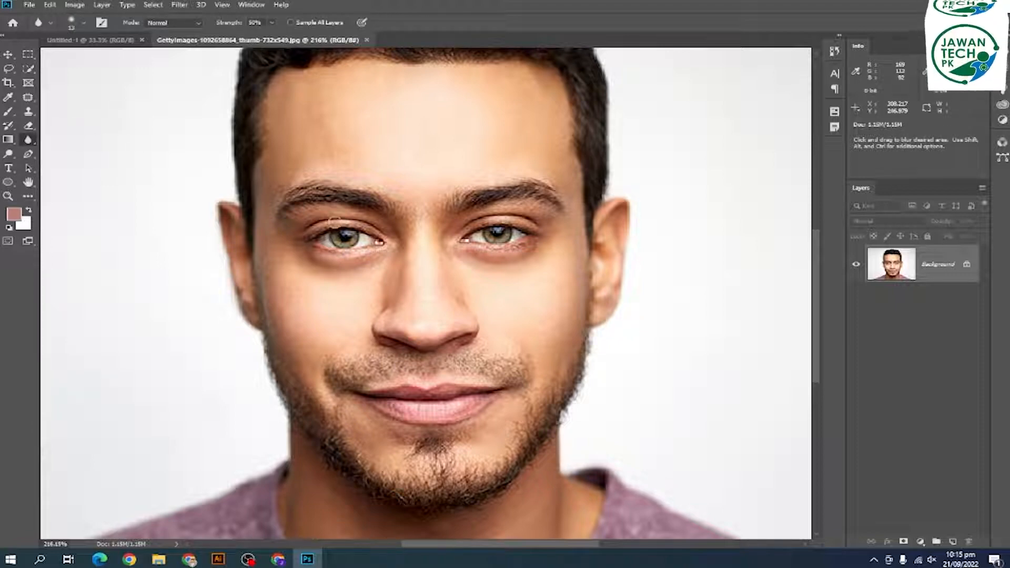
pyautogui.press(']')
pyautogui.press(']')
pyautogui.press(']')
pyautogui.press(']')
pyautogui.press(']')
pyautogui.press(']')
pyautogui.press(']')
pyautogui.press(']')
pyautogui.press(']')
pyautogui.moveTo(338, 237)
pyautogui.mouseDown()
pyautogui.moveTo(455, 225)
pyautogui.moveTo(450, 236)
pyautogui.moveTo(490, 294)
pyautogui.moveTo(539, 268)
pyautogui.moveTo(456, 281)
pyautogui.moveTo(445, 304)
pyautogui.moveTo(439, 283)
pyautogui.moveTo(310, 228)
pyautogui.moveTo(313, 206)
pyautogui.moveTo(389, 263)
pyautogui.moveTo(371, 358)
pyautogui.moveTo(427, 361)
pyautogui.moveTo(438, 385)
pyautogui.moveTo(520, 266)
pyautogui.mouseUp()
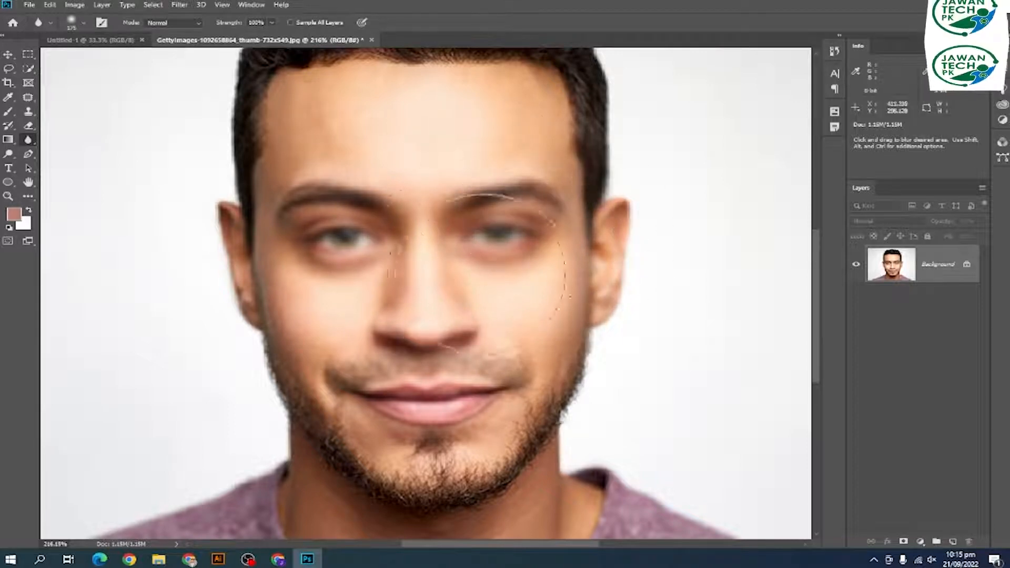
# Undo the eye blur so the face shows sharp detail again
pyautogui.moveTo(292, 40)
pyautogui.mouseDown()
pyautogui.moveTo(300, 55)
pyautogui.moveTo(280, 40)
pyautogui.mouseUp()
pyautogui.scroll(-5, 537, 298)
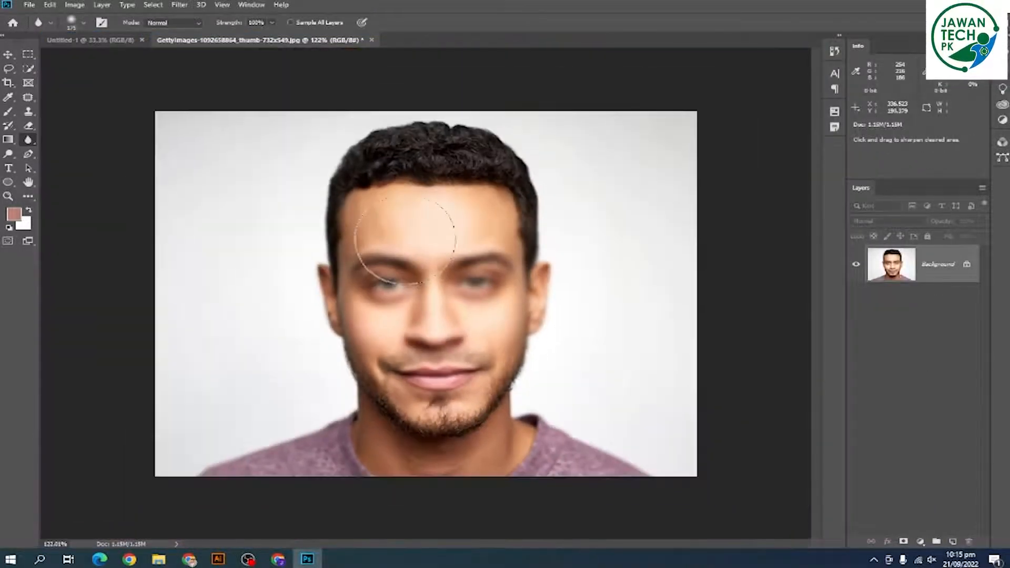
pyautogui.scroll(5, 464, 260)
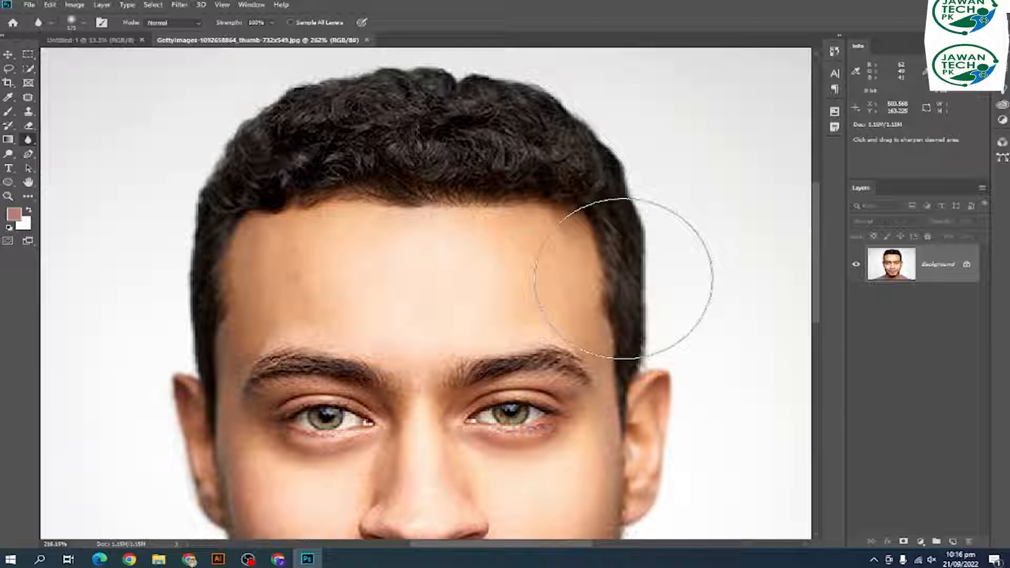
pyautogui.scroll(-3, 610, 294)
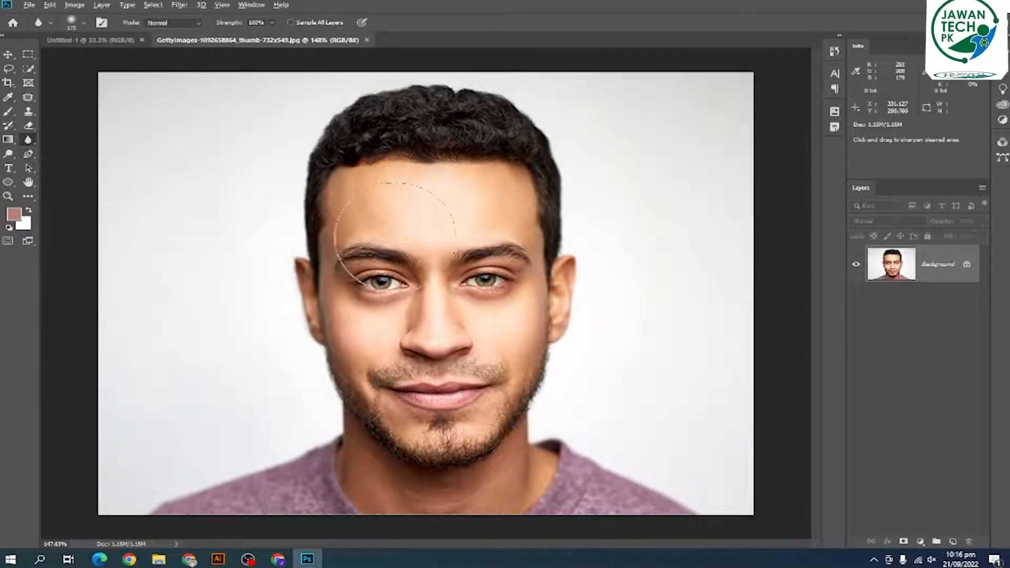
pyautogui.scroll(3, 395, 234)
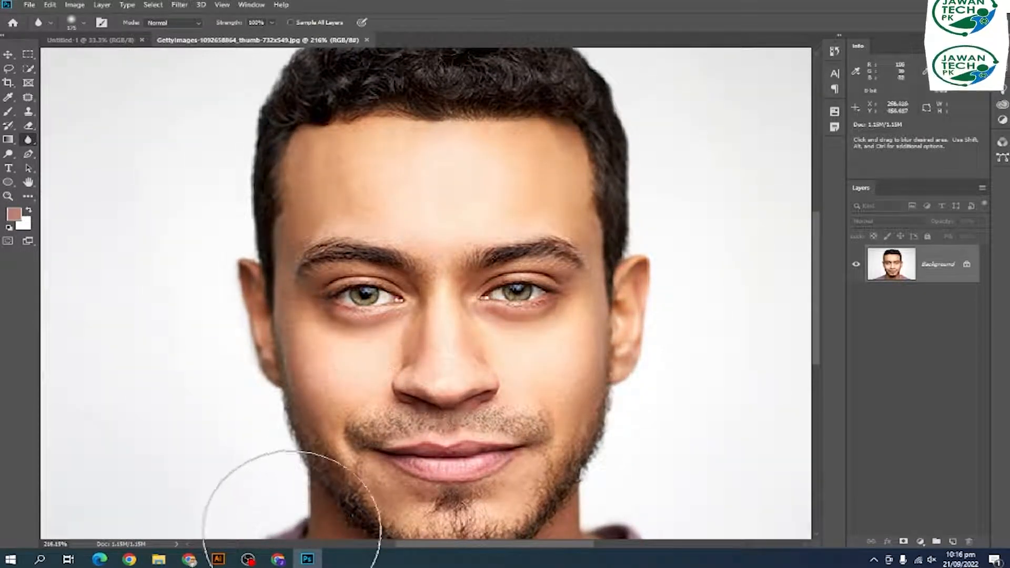
# Confirm saving fruit-salad.jpg in Chrome and drop the download onto Photoshop to open it
pyautogui.click(278, 559)
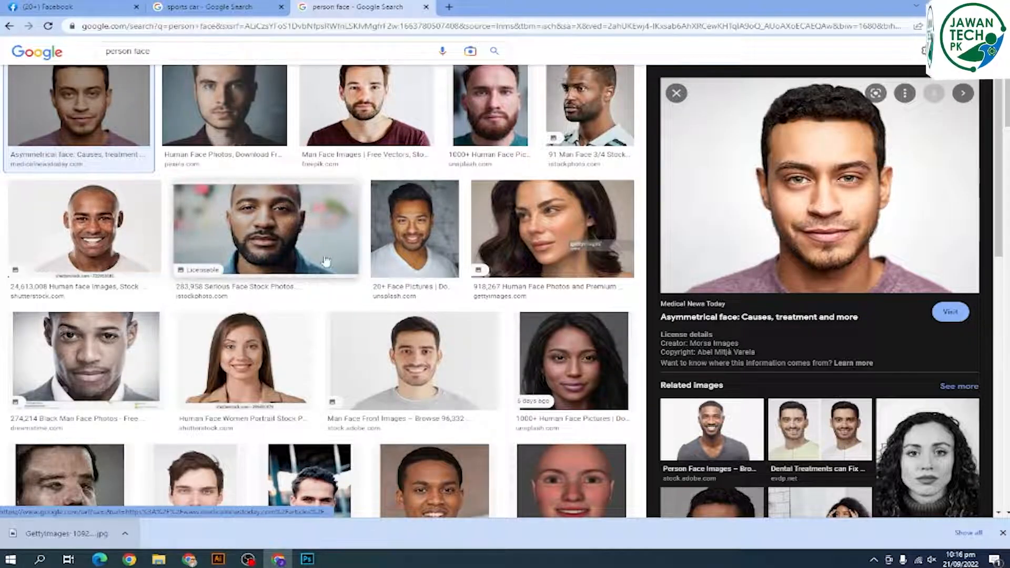
pyautogui.scroll(-6, 326, 262)
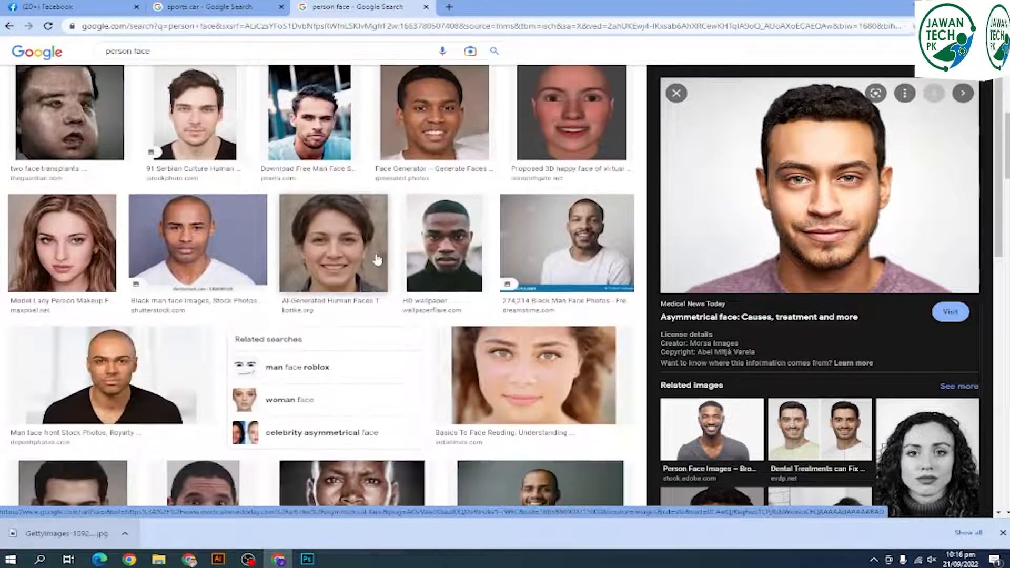
pyautogui.scroll(1, 377, 259)
pyautogui.scroll(-1, 377, 259)
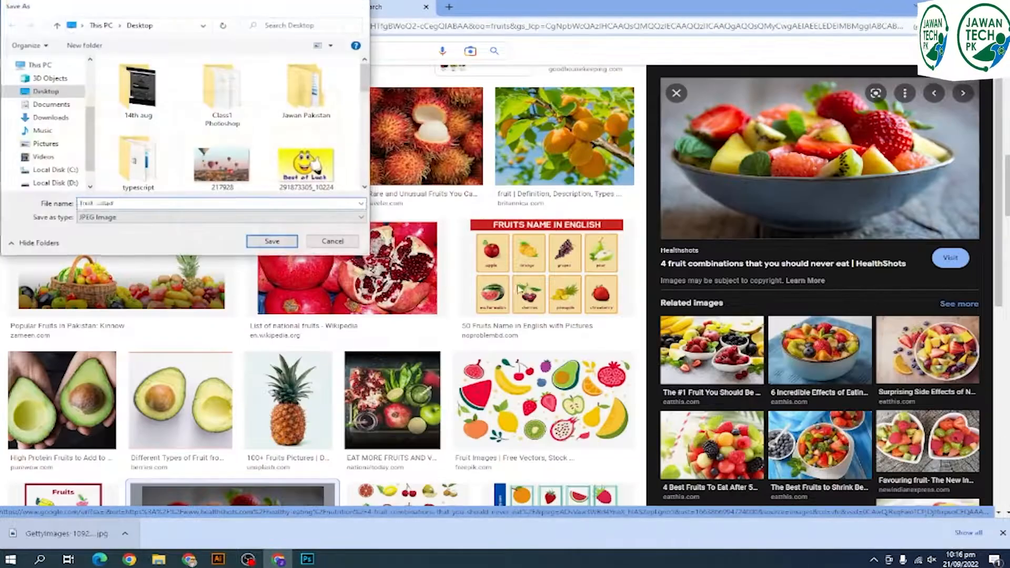
pyautogui.press('Return')
pyautogui.moveTo(50, 534); pyautogui.dragTo(452, 47)
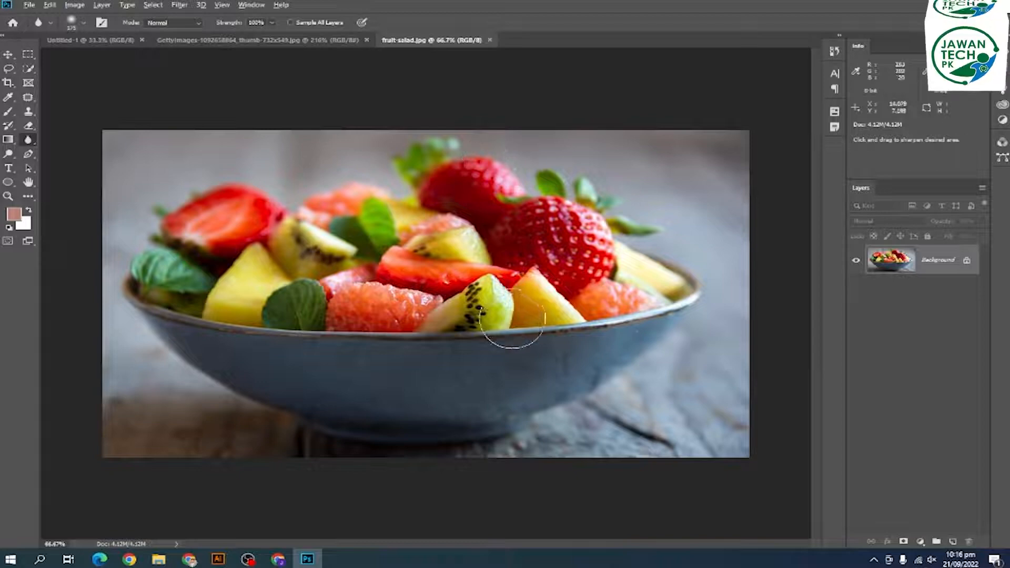
# Pan the view over the left side of the bowl and activate the Dodge Tool with its flyout
pyautogui.scroll(5, 513, 321)
pyautogui.scroll(-3, 385, 267)
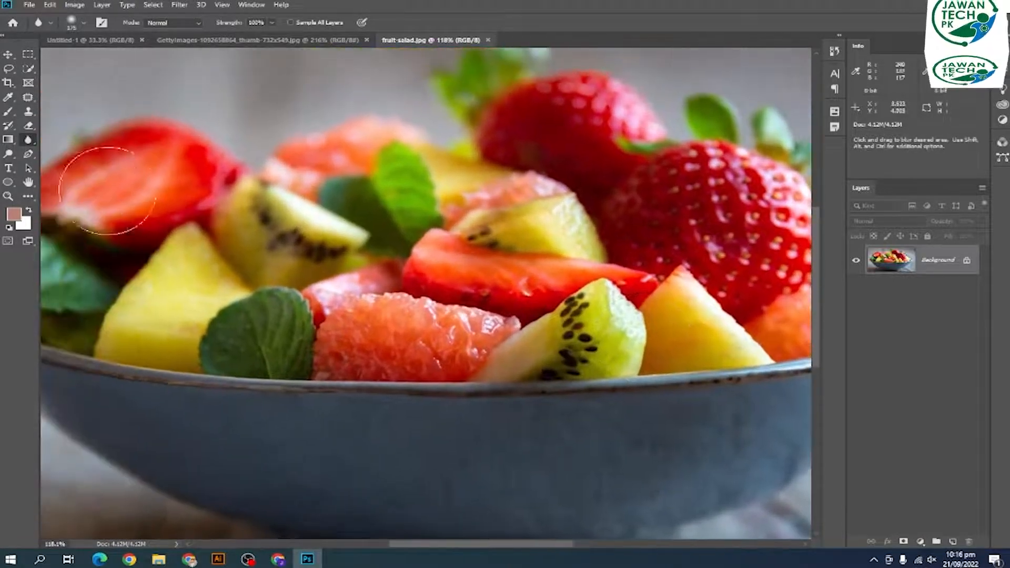
pyautogui.scroll(5, 515, 239)
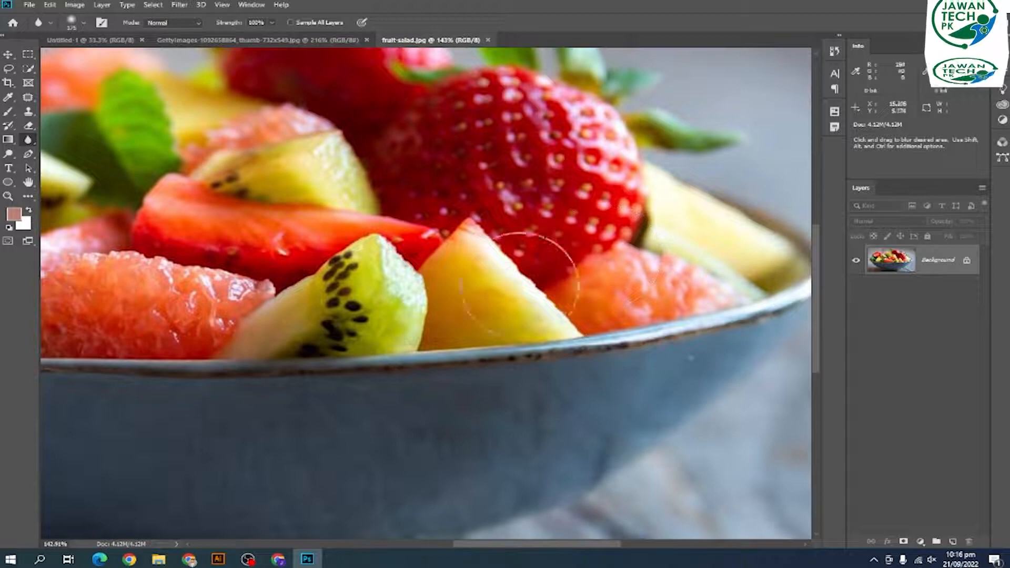
pyautogui.press('space')
pyautogui.moveTo(520, 285); pyautogui.dragTo(596, 364)
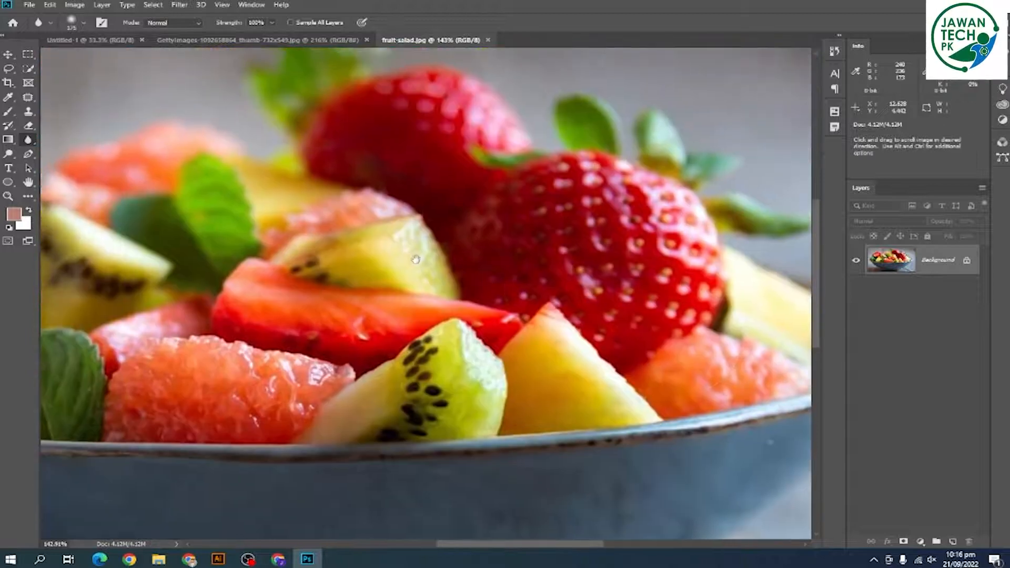
pyautogui.moveTo(110, 268); pyautogui.dragTo(491, 283)
pyautogui.scroll(-3, 495, 287)
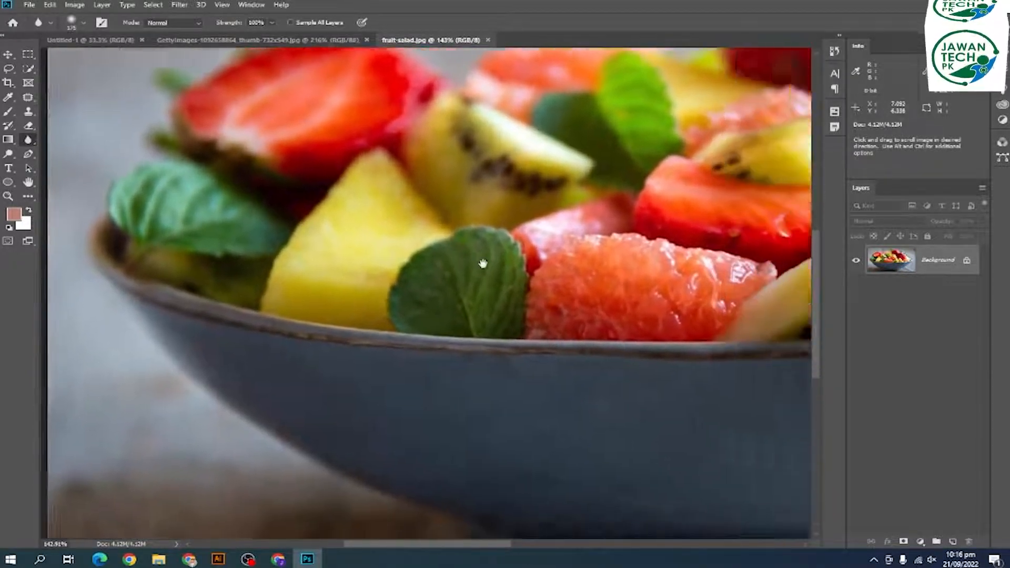
pyautogui.scroll(-3, 505, 289)
pyautogui.scroll(4, 602, 336)
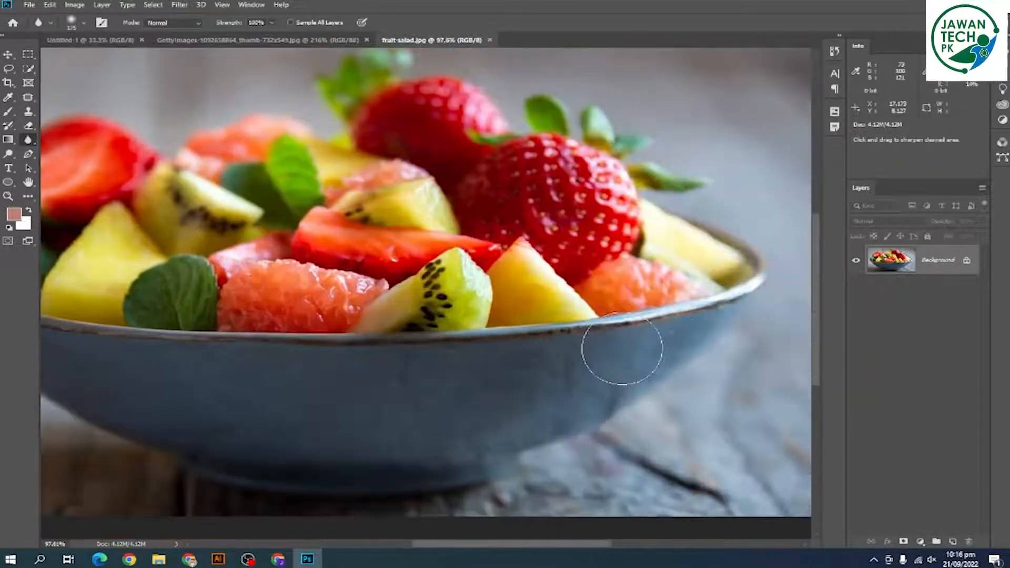
pyautogui.press('space')
pyautogui.moveTo(476, 309); pyautogui.dragTo(566, 258)
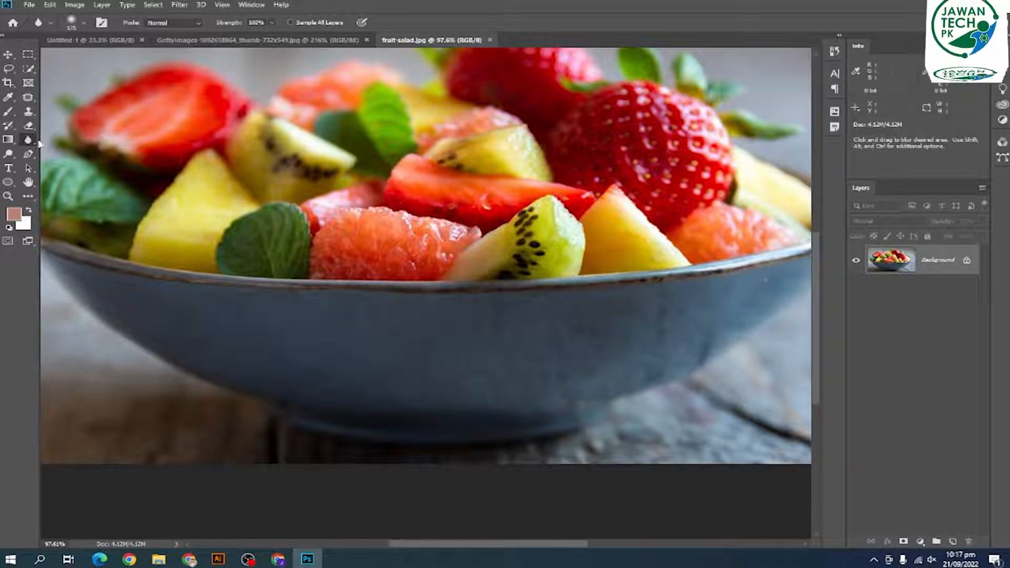
pyautogui.click(15, 156)
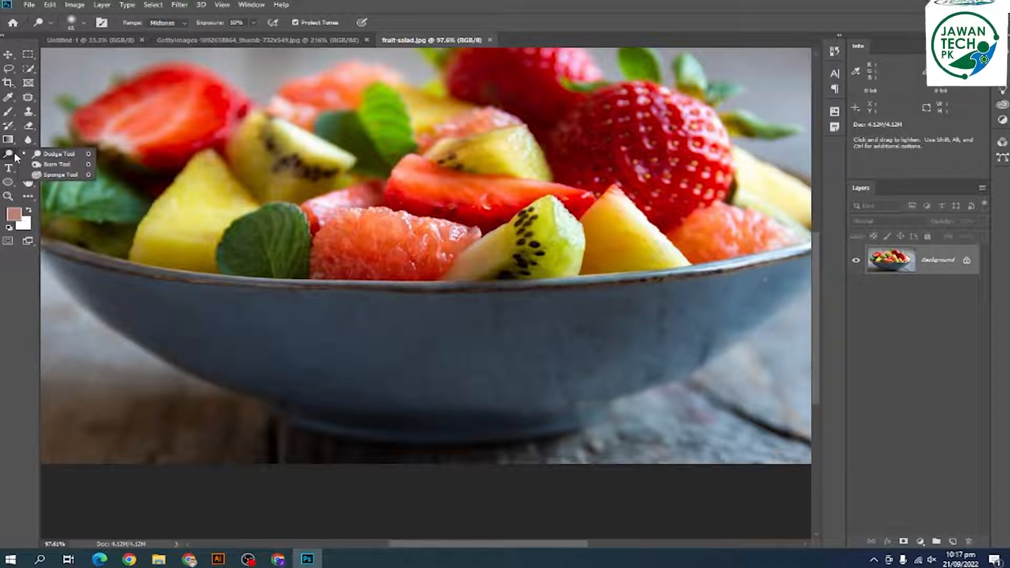
# Lighten the kiwi slice and the large strawberry with the Dodge Tool
pyautogui.click(74, 159)
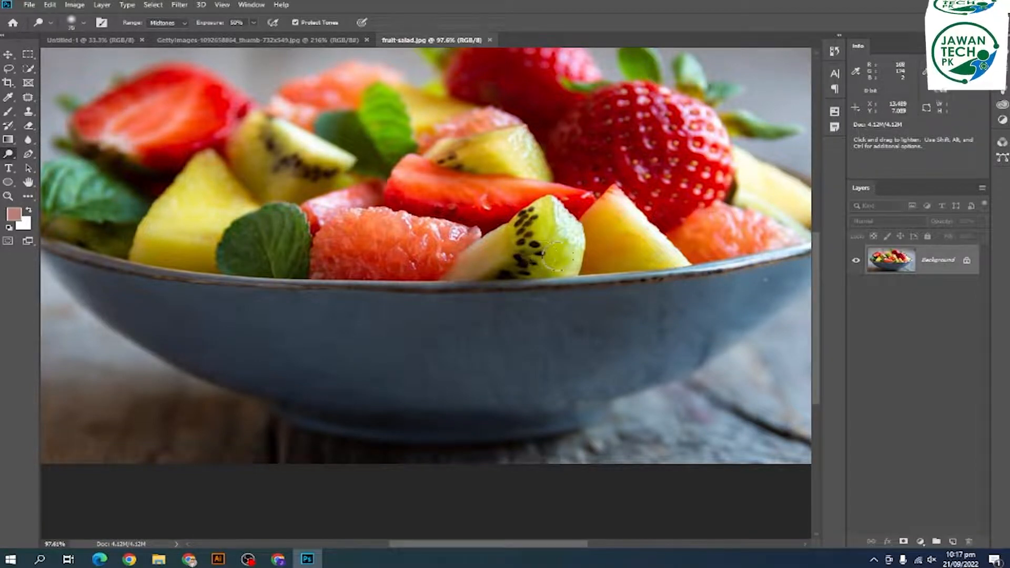
pyautogui.moveTo(537, 253)
pyautogui.mouseDown()
pyautogui.moveTo(541, 264)
pyautogui.moveTo(536, 246)
pyautogui.moveTo(531, 257)
pyautogui.moveTo(542, 245)
pyautogui.mouseUp()
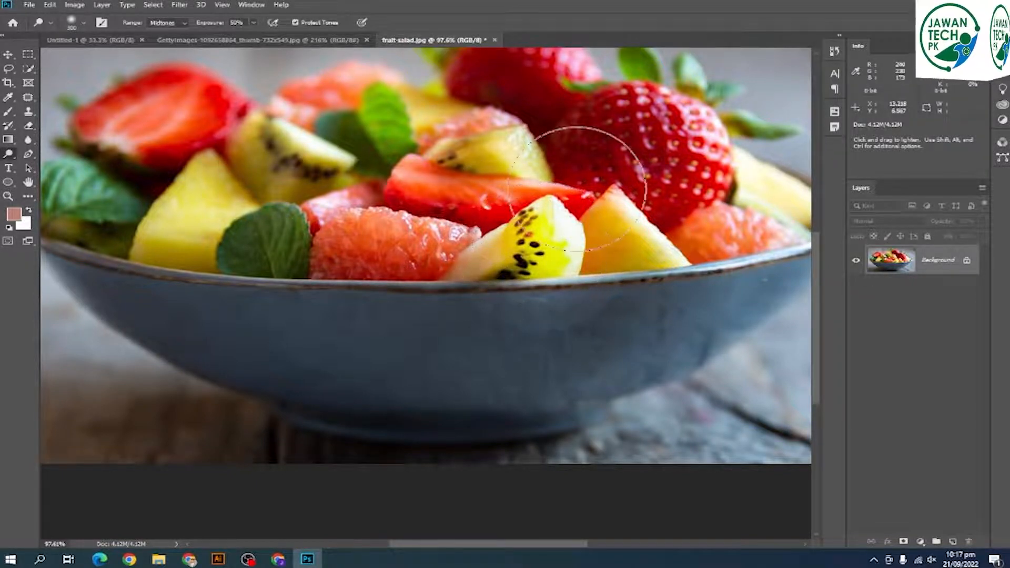
pyautogui.moveTo(632, 149)
pyautogui.mouseDown()
pyautogui.moveTo(654, 129)
pyautogui.moveTo(614, 132)
pyautogui.moveTo(658, 162)
pyautogui.moveTo(668, 141)
pyautogui.moveTo(657, 121)
pyautogui.moveTo(632, 124)
pyautogui.moveTo(631, 147)
pyautogui.moveTo(686, 157)
pyautogui.moveTo(669, 143)
pyautogui.mouseUp()
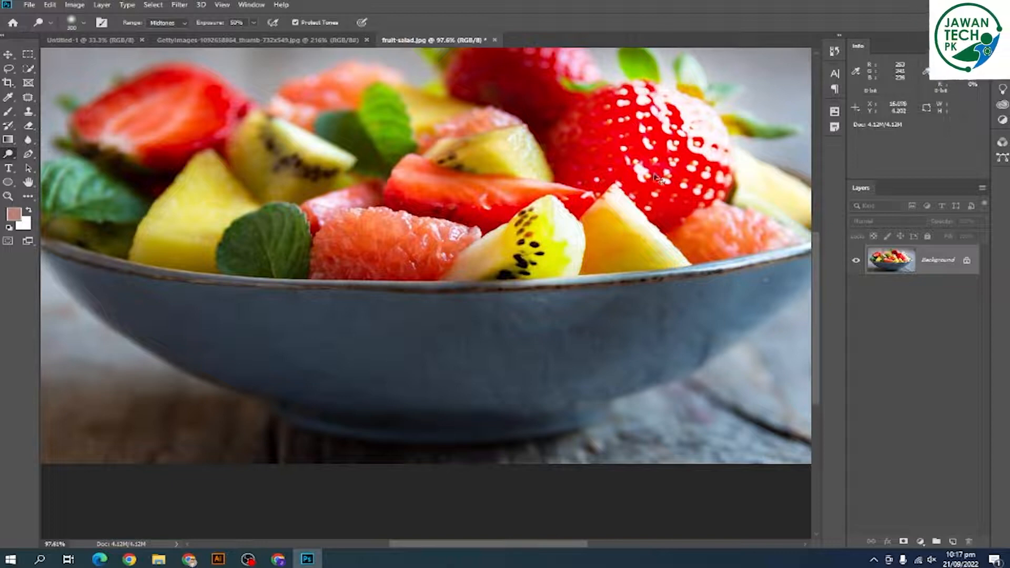
# Revert the photo to its saved state and duplicate it onto Layer 1
pyautogui.click(29, 5)
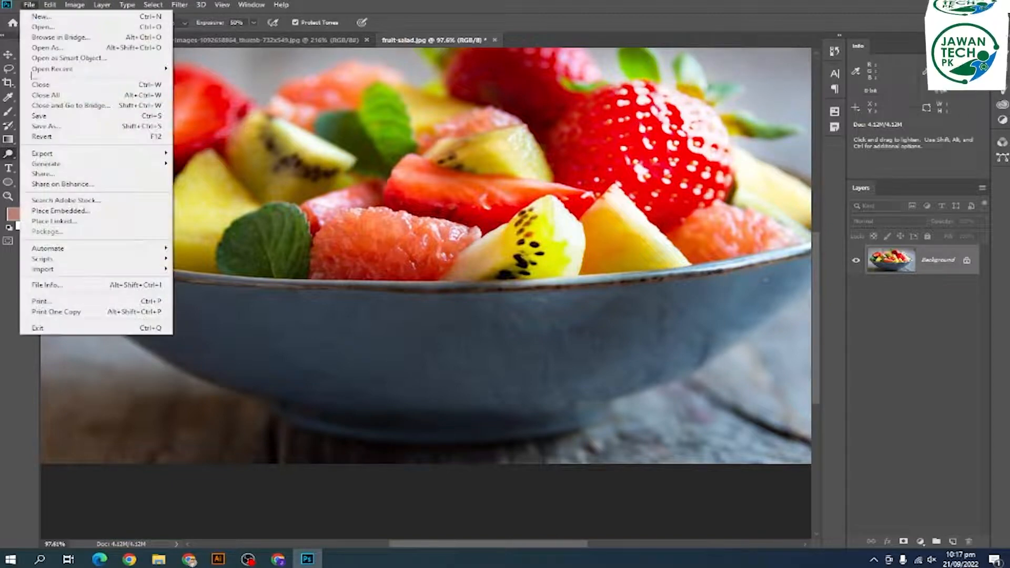
pyautogui.click(52, 138)
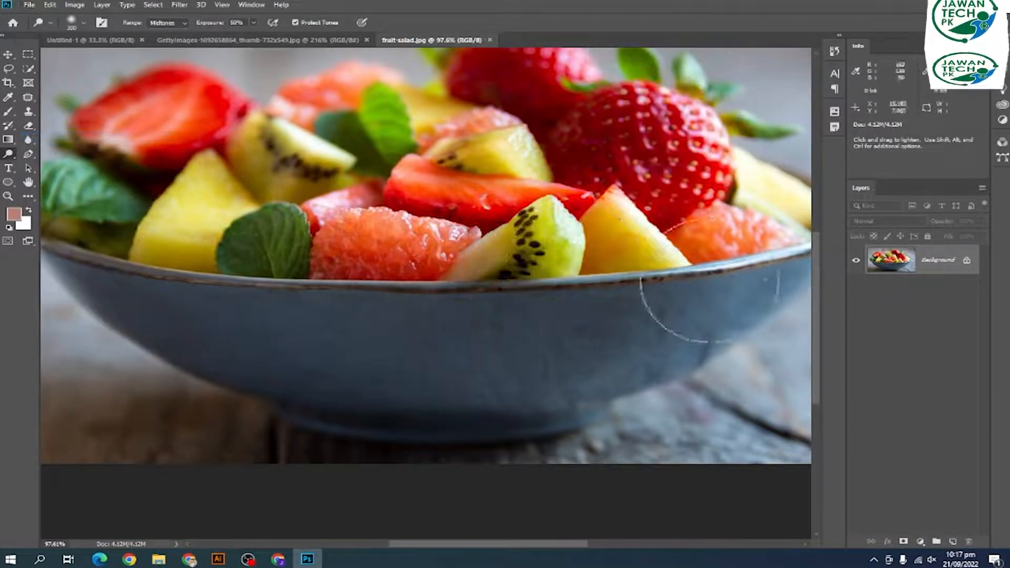
pyautogui.hotkey('ctrl', 'j')
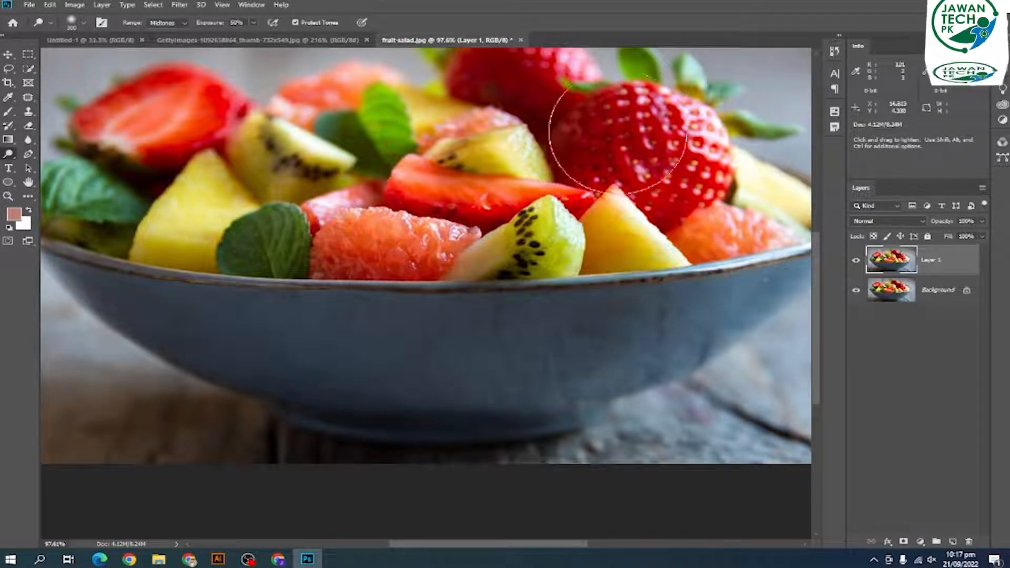
# Dodge the big strawberry and the left side of the blue bowl on Layer 1
pyautogui.moveTo(618, 138)
pyautogui.mouseDown()
pyautogui.moveTo(600, 153)
pyautogui.moveTo(653, 139)
pyautogui.moveTo(638, 158)
pyautogui.moveTo(605, 137)
pyautogui.mouseUp()
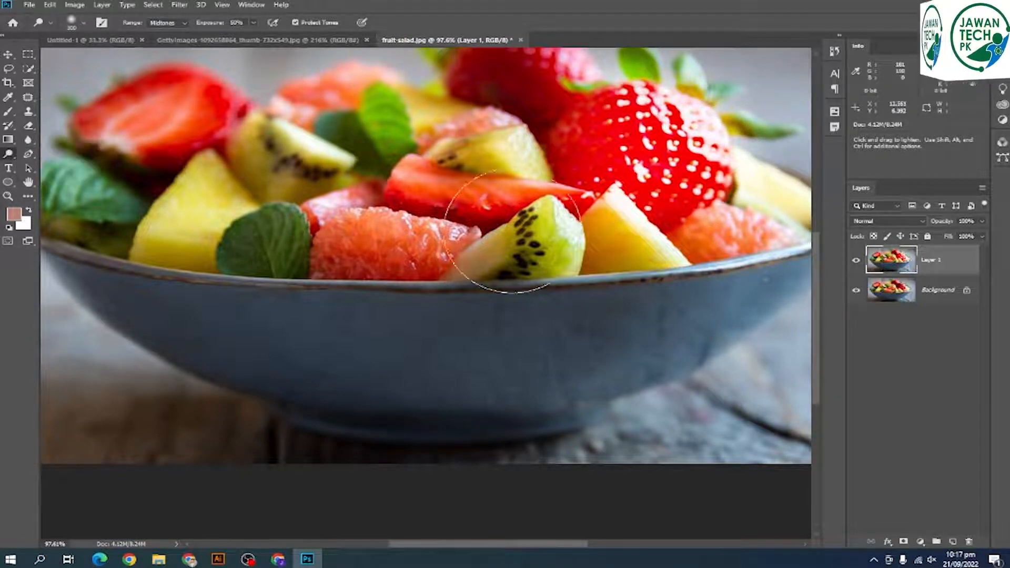
pyautogui.scroll(-1, 505, 247)
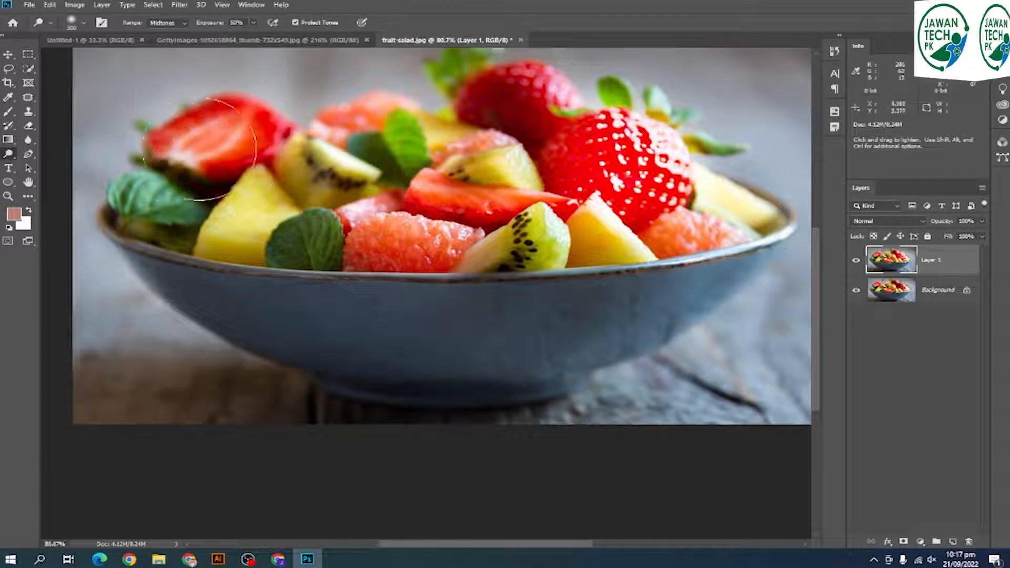
pyautogui.moveTo(185, 216)
pyautogui.mouseDown()
pyautogui.moveTo(189, 238)
pyautogui.moveTo(258, 292)
pyautogui.moveTo(206, 294)
pyautogui.moveTo(185, 280)
pyautogui.moveTo(387, 347)
pyautogui.moveTo(192, 288)
pyautogui.moveTo(350, 316)
pyautogui.moveTo(415, 365)
pyautogui.moveTo(286, 319)
pyautogui.moveTo(557, 304)
pyautogui.moveTo(235, 297)
pyautogui.moveTo(577, 324)
pyautogui.moveTo(301, 327)
pyautogui.moveTo(607, 335)
pyautogui.moveTo(429, 321)
pyautogui.moveTo(677, 286)
pyautogui.moveTo(435, 321)
pyautogui.moveTo(668, 286)
pyautogui.mouseUp()
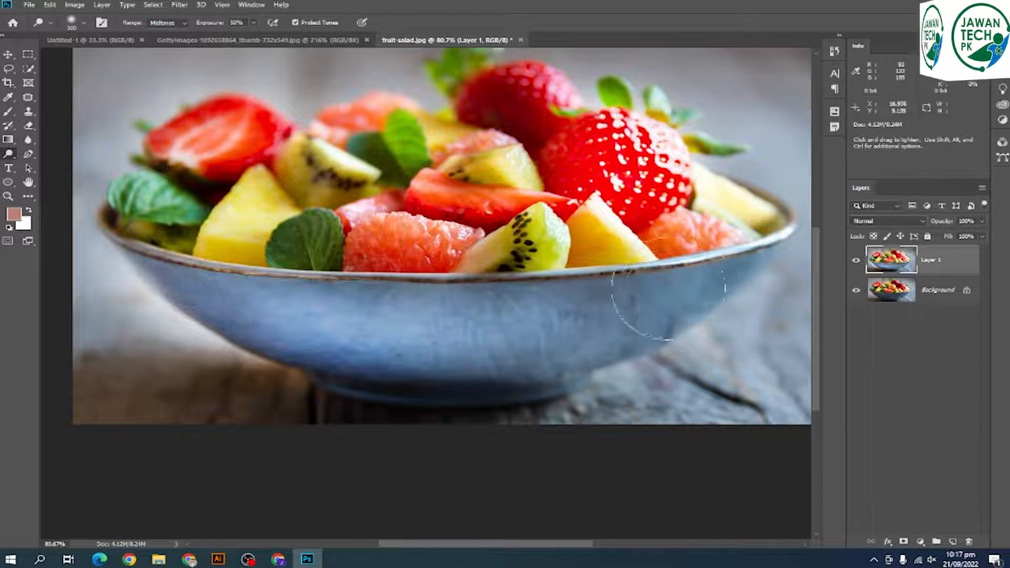
# Toggle Layer 1's visibility repeatedly to compare with the original, leaving it hidden
pyautogui.click(857, 261)
pyautogui.click(856, 261)
pyautogui.click(856, 262)
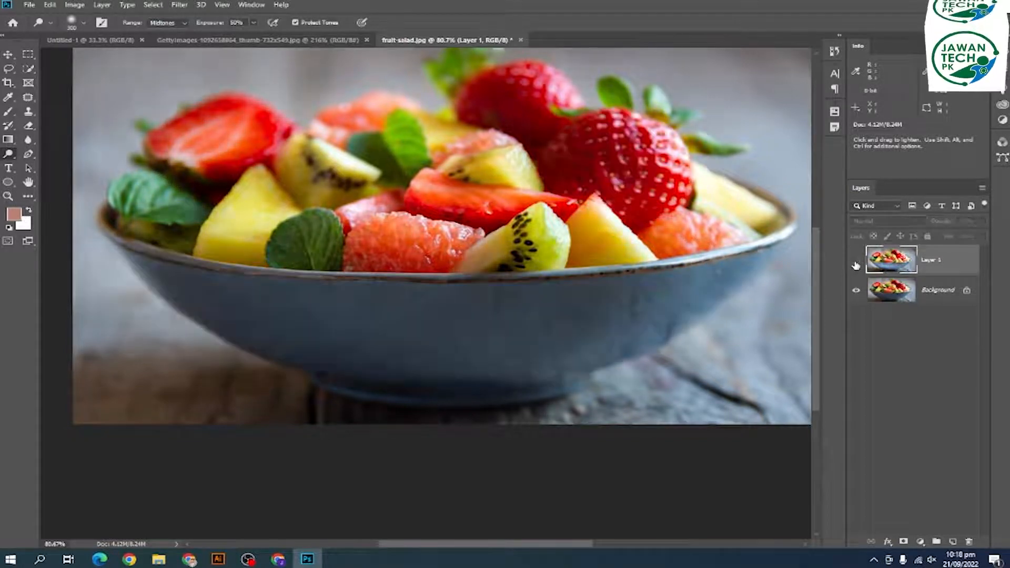
pyautogui.click(856, 262)
pyautogui.click(856, 263)
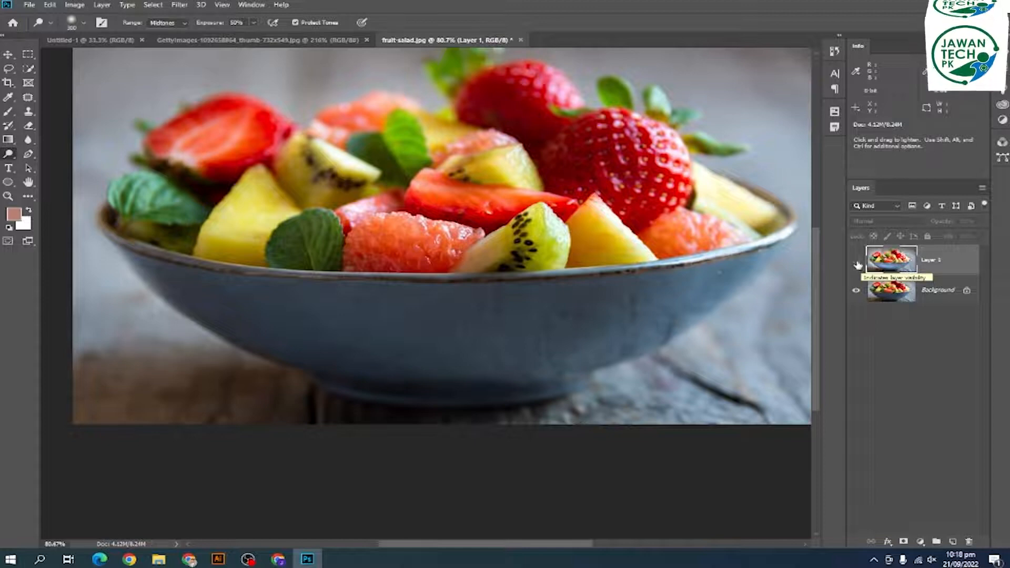
pyautogui.click(857, 262)
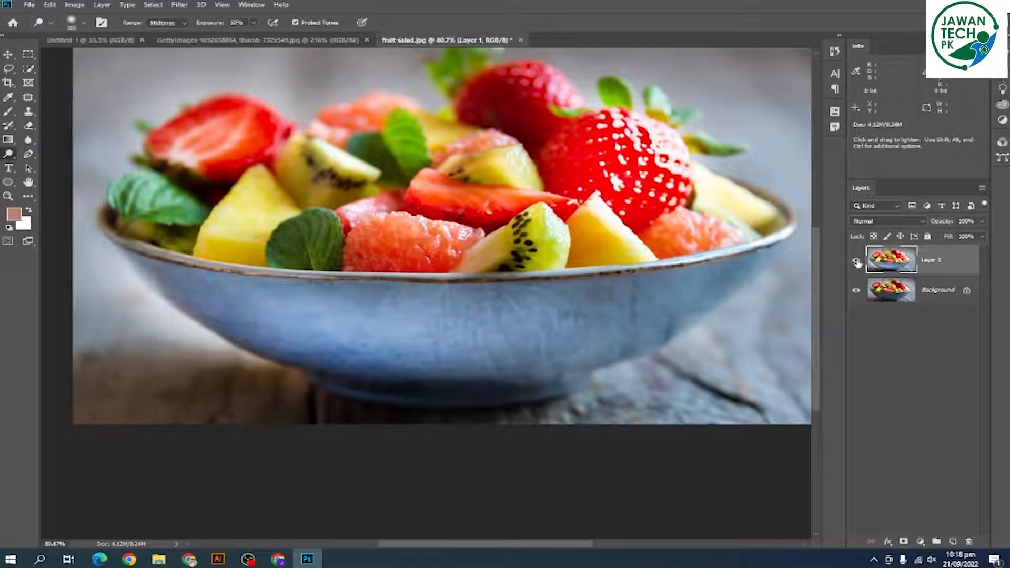
pyautogui.click(857, 262)
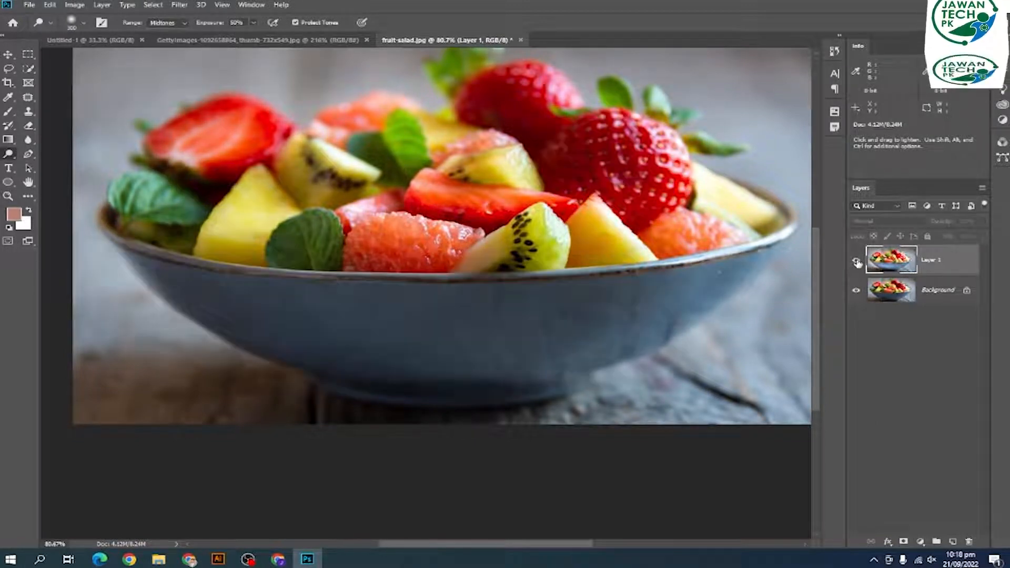
pyautogui.click(857, 262)
pyautogui.click(857, 262)
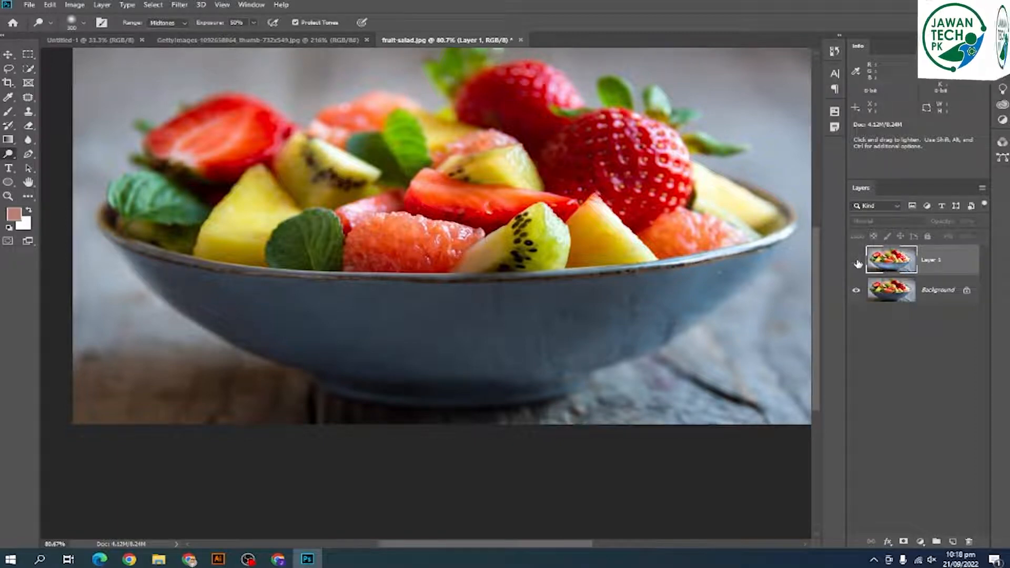
pyautogui.click(856, 261)
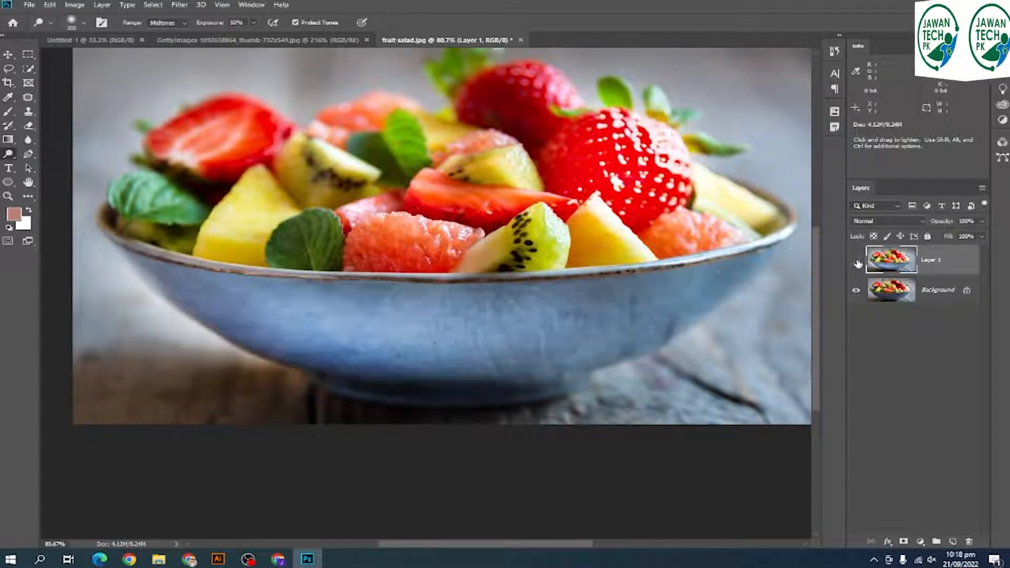
pyautogui.click(857, 263)
# Switch to the Burn Tool and duplicate the Background layer into Background copy
pyautogui.rightClick(10, 155)
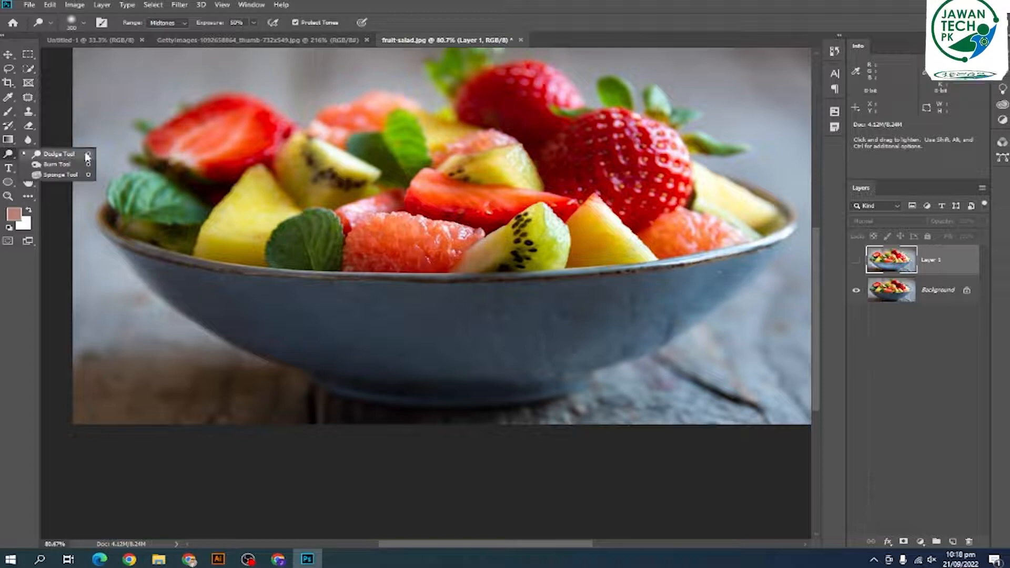
pyautogui.click(57, 165)
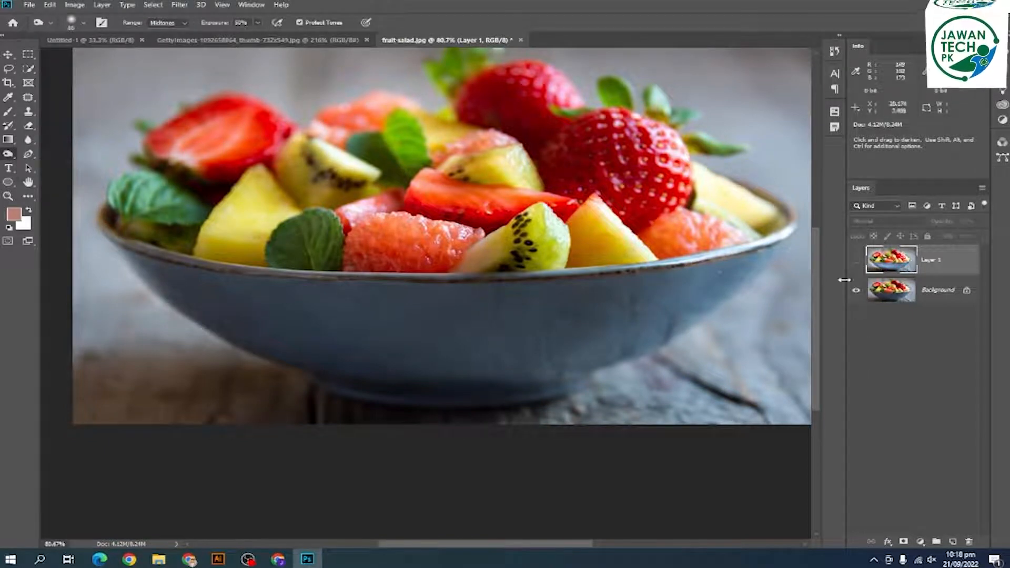
pyautogui.click(931, 294)
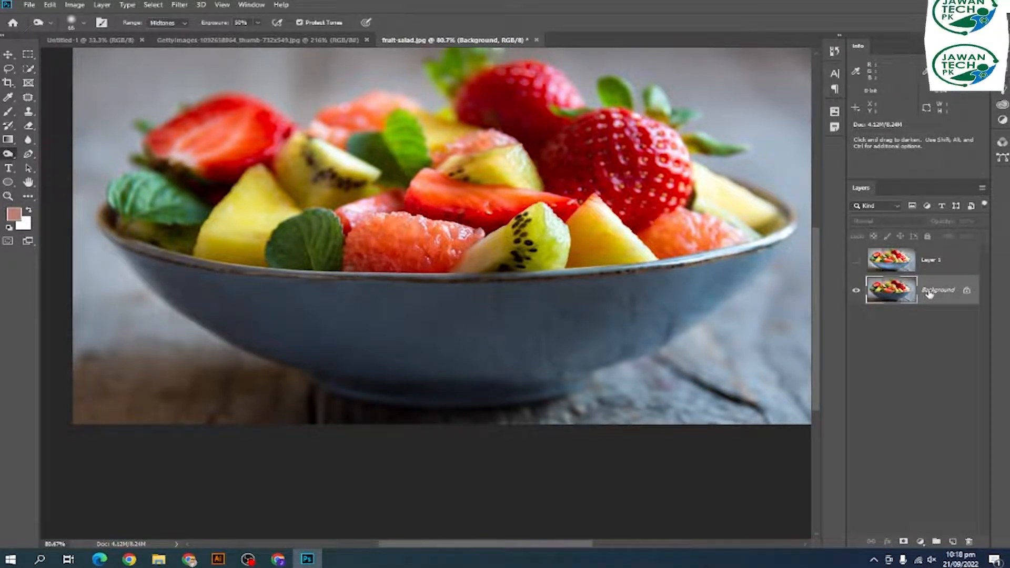
pyautogui.hotkey('ctrl', 'j')
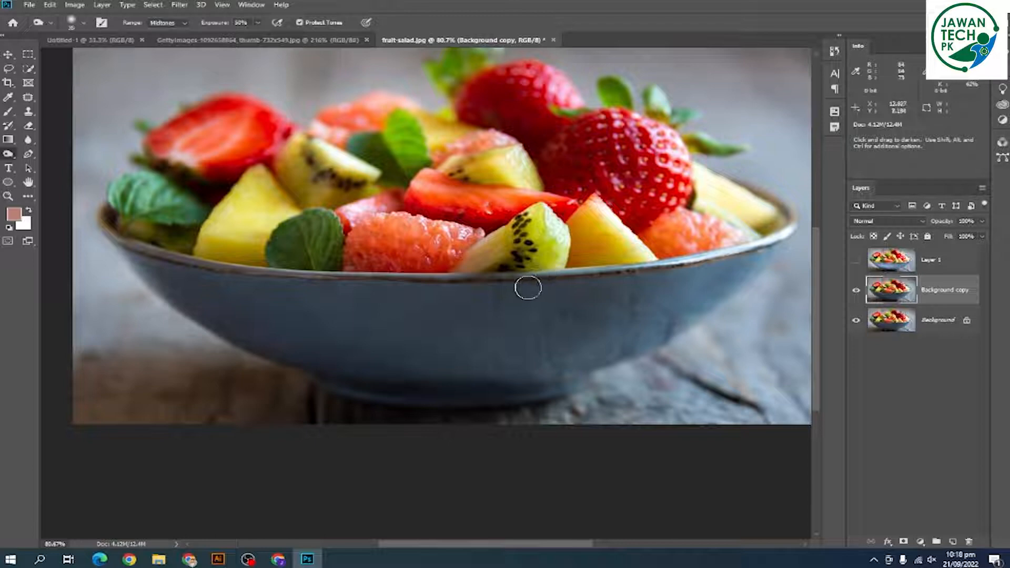
# Shrink the burn brush to 175 and darken the strawberry's pale centre
pyautogui.press(']')
pyautogui.press(']')
pyautogui.press(']')
pyautogui.press(']')
pyautogui.press(']')
pyautogui.press(']')
pyautogui.press(']')
pyautogui.press(']')
pyautogui.press(']')
pyautogui.press(']')
pyautogui.press(']')
pyautogui.press(']')
pyautogui.press(']')
pyautogui.press(']')
pyautogui.press(']')
pyautogui.press(']')
pyautogui.press(']')
pyautogui.press(']')
pyautogui.press(']')
pyautogui.press('[')
pyautogui.press('[')
pyautogui.press('[')
pyautogui.press('[')
pyautogui.press('[')
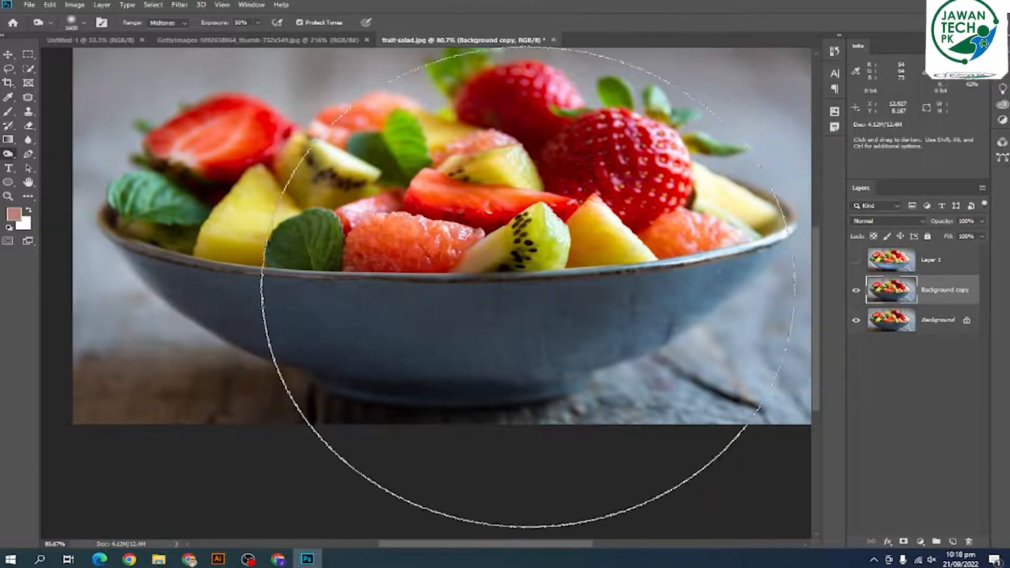
pyautogui.press('[')
pyautogui.press('[')
pyautogui.press('[')
pyautogui.press('[')
pyautogui.press('[')
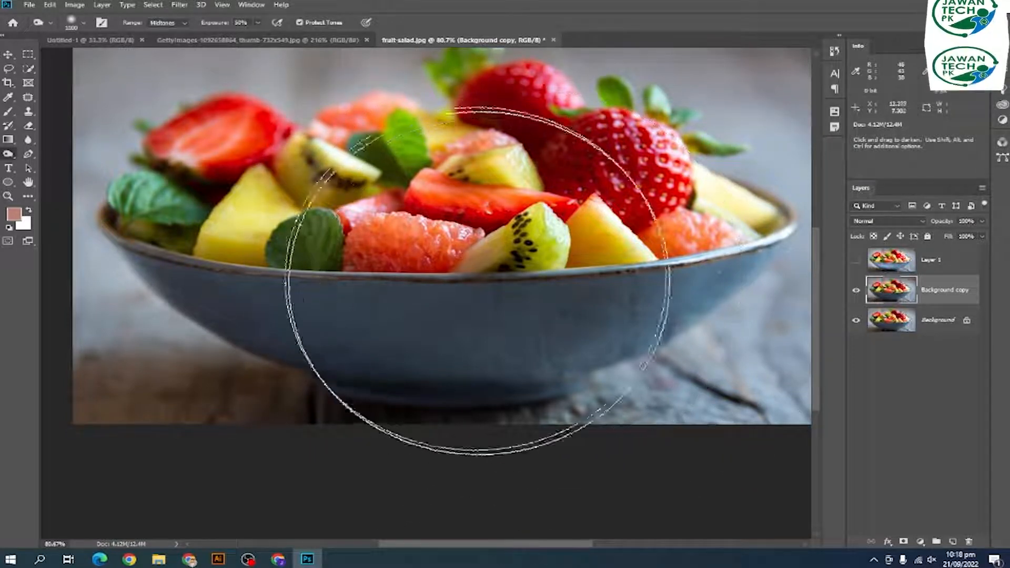
pyautogui.press('[')
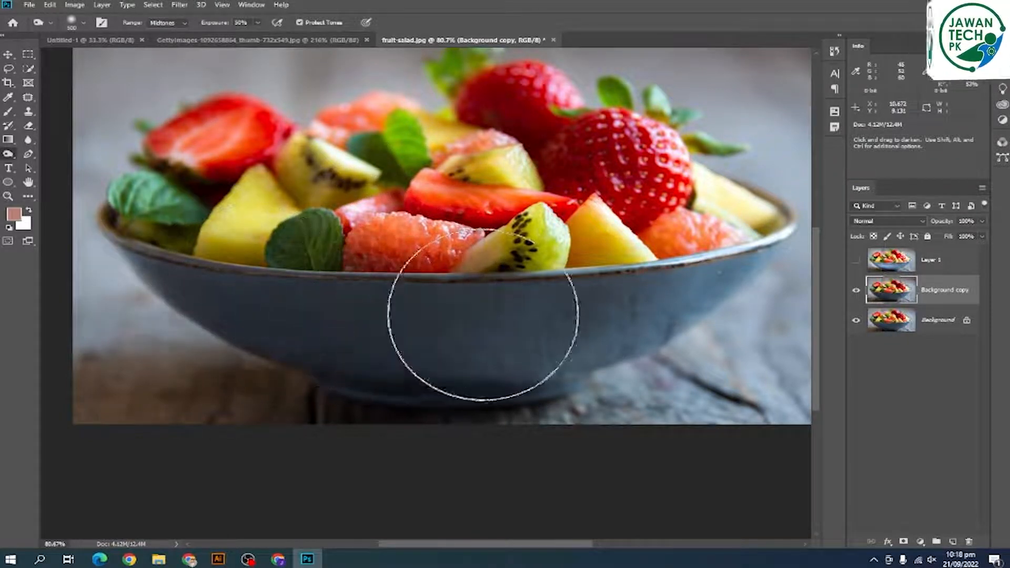
pyautogui.press('[')
pyautogui.press('[')
pyautogui.press('[')
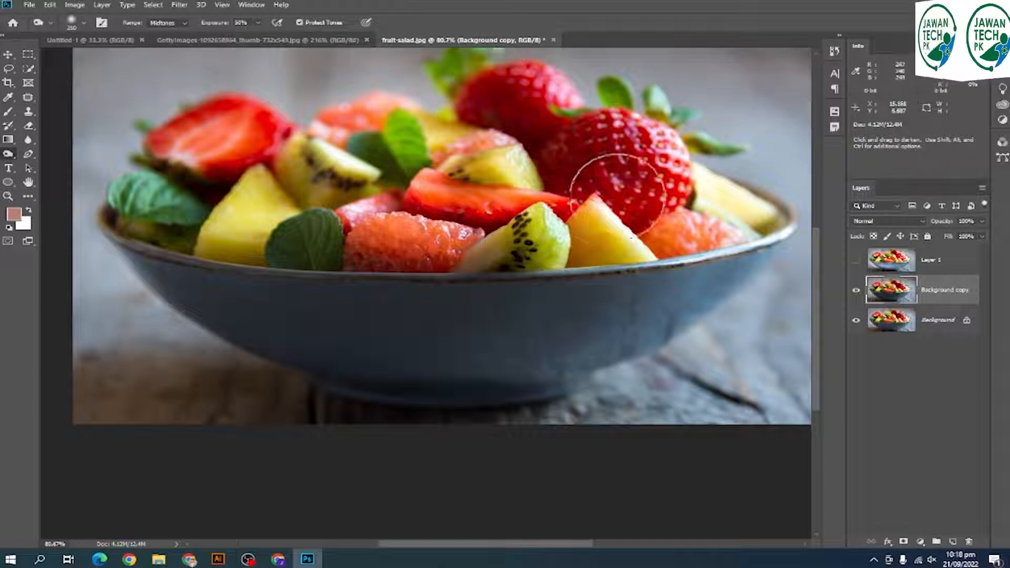
pyautogui.press('[')
pyautogui.press('[')
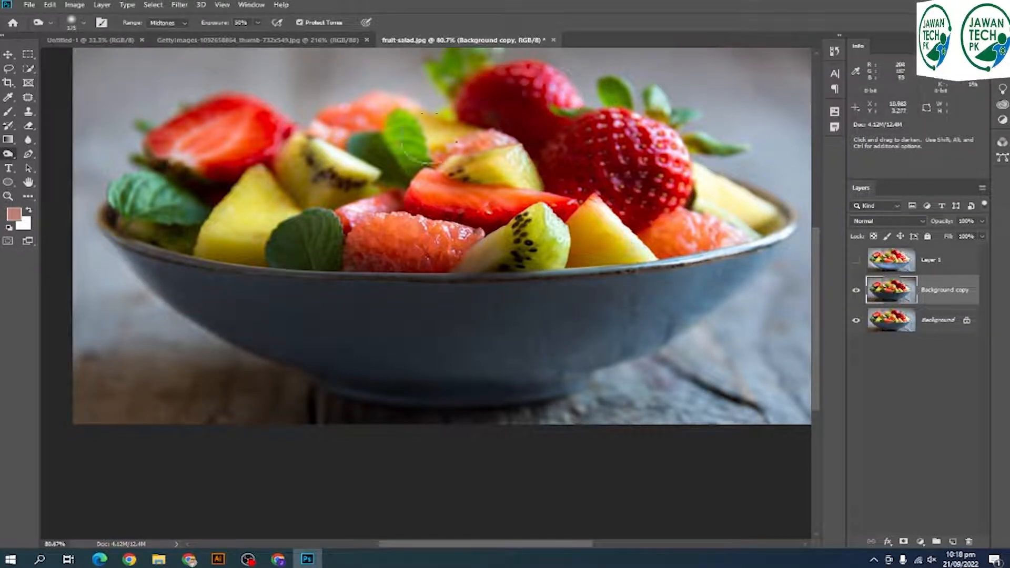
pyautogui.moveTo(246, 151)
pyautogui.mouseDown()
pyautogui.moveTo(225, 125)
pyautogui.moveTo(186, 146)
pyautogui.moveTo(212, 121)
pyautogui.moveTo(260, 121)
pyautogui.moveTo(212, 164)
pyautogui.moveTo(232, 146)
pyautogui.moveTo(170, 147)
pyautogui.moveTo(151, 185)
pyautogui.moveTo(174, 202)
pyautogui.mouseUp()
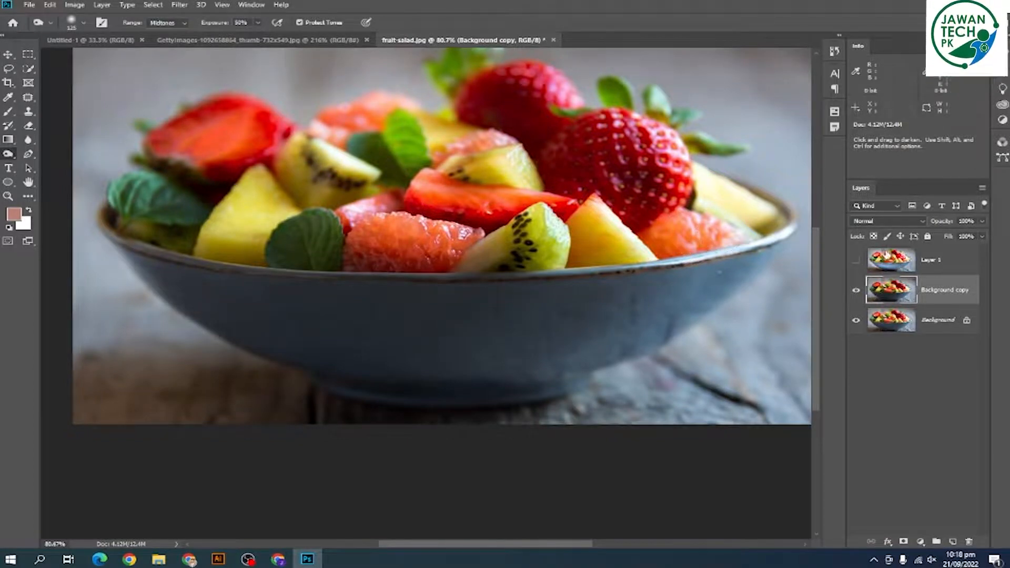
# Toggle Background copy's visibility to compare the burn, leaving it hidden
pyautogui.click(856, 289)
pyautogui.click(856, 290)
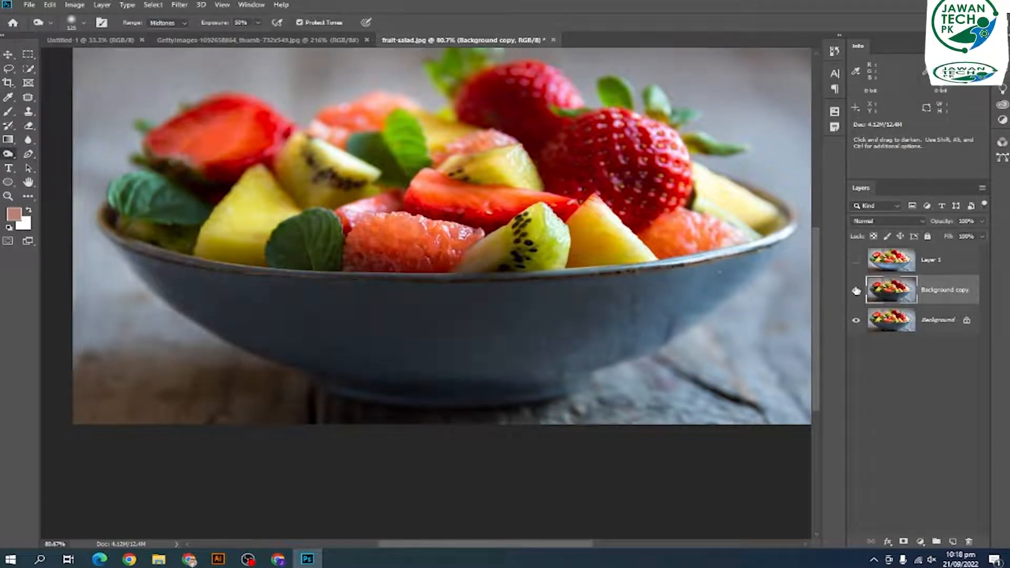
pyautogui.click(856, 290)
pyautogui.click(857, 290)
pyautogui.click(856, 290)
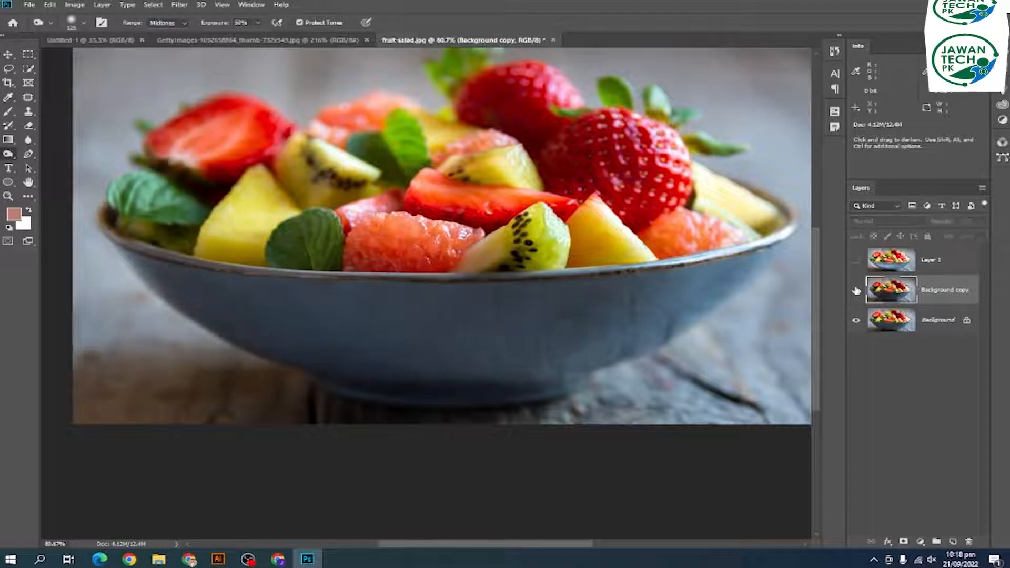
pyautogui.click(856, 290)
pyautogui.click(856, 290)
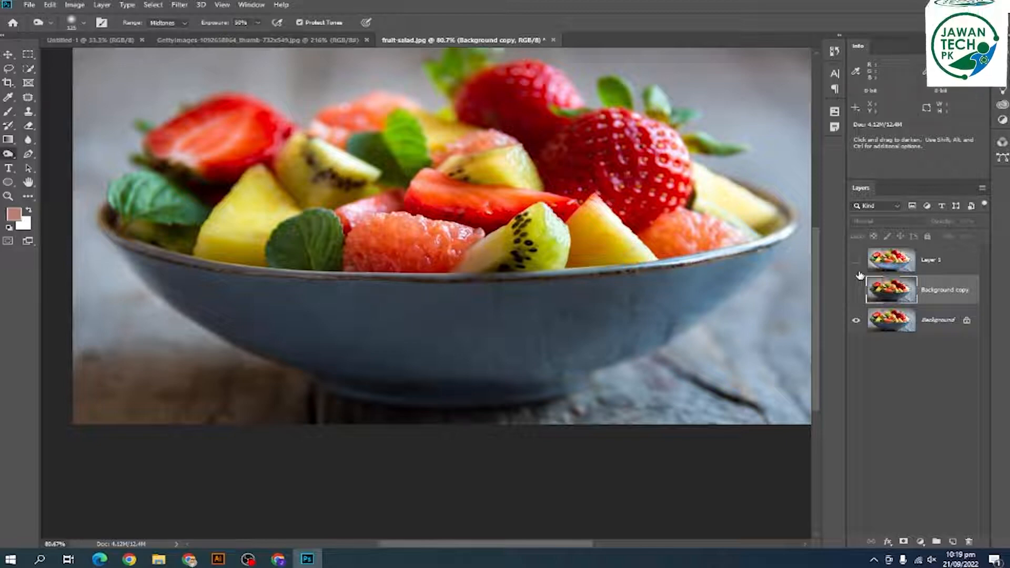
# Switch back to the Dodge Tool, look through the Filter menu, and bring up the portrait document
pyautogui.rightClick(9, 154)
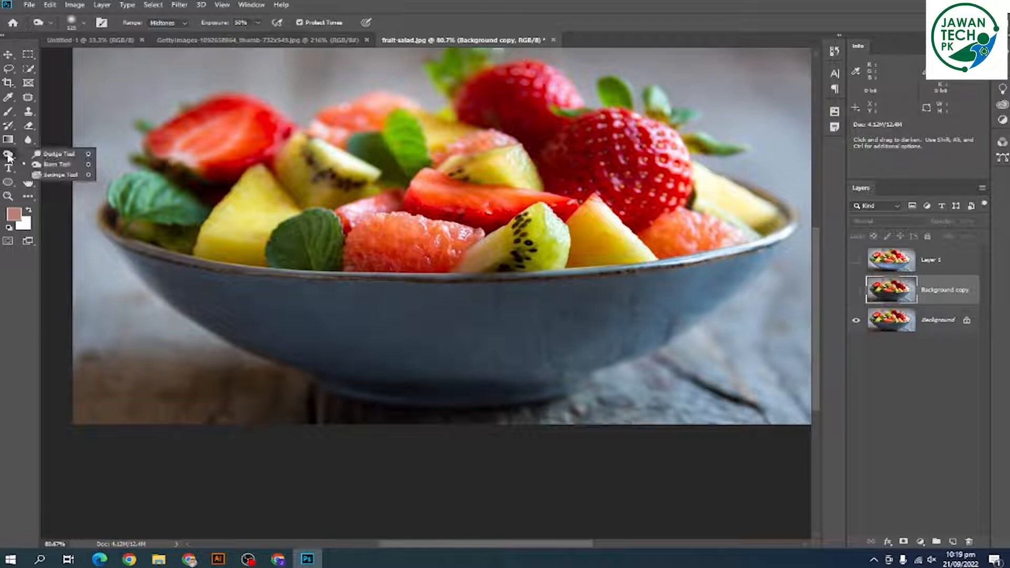
pyautogui.click(58, 154)
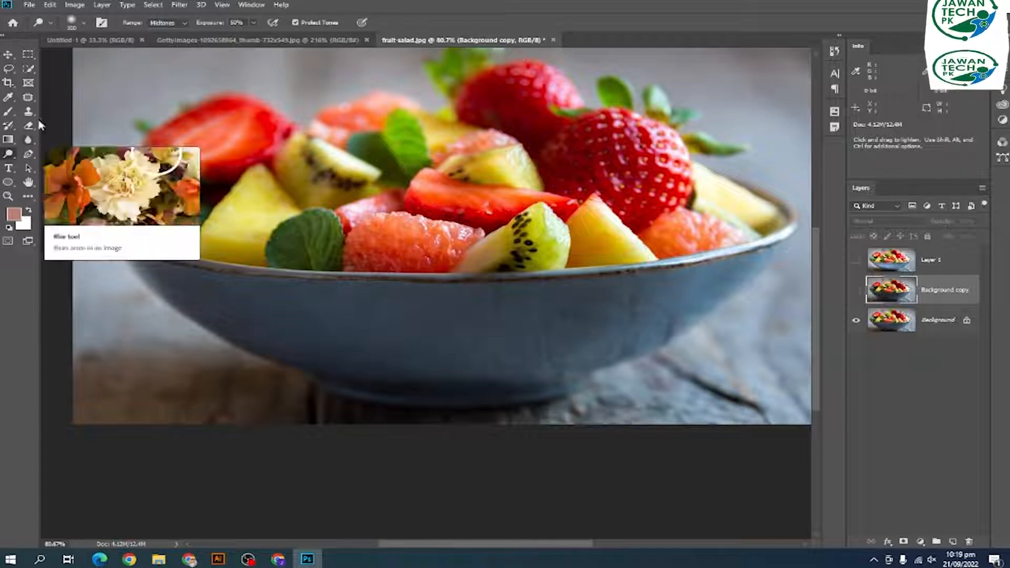
pyautogui.click(178, 5)
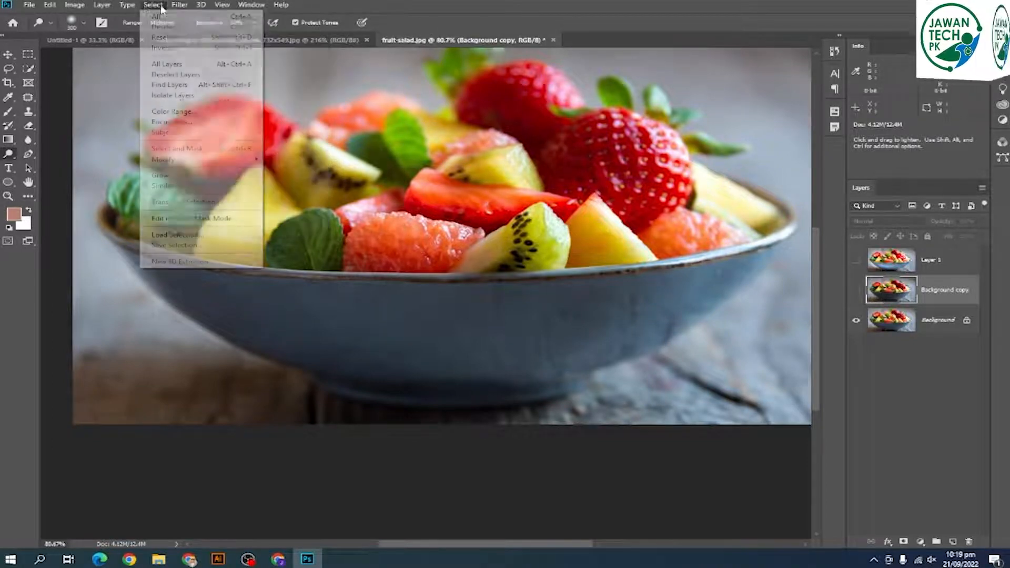
pyautogui.moveTo(74, 5)
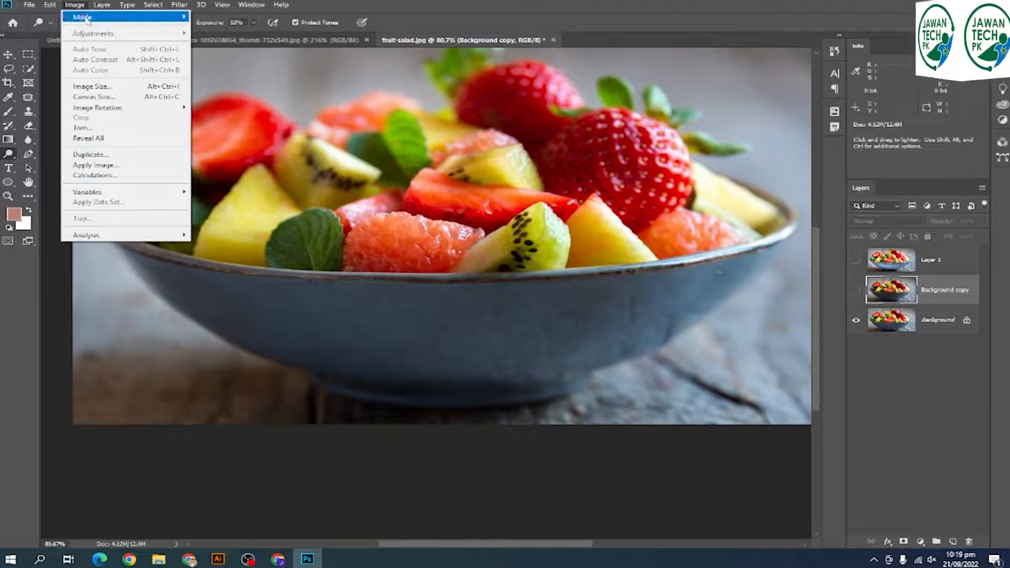
pyautogui.click(350, 41)
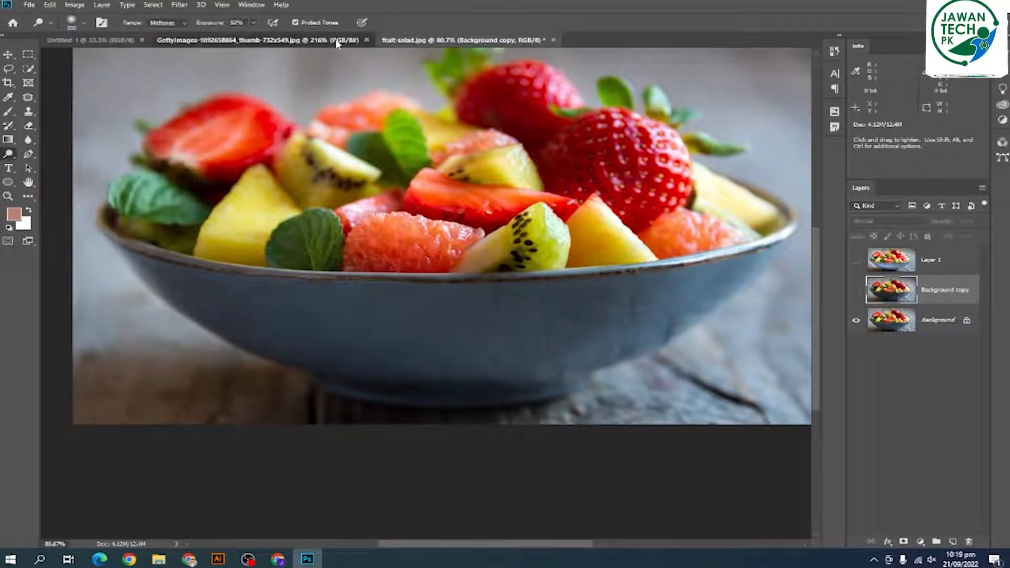
# On the portrait, select the Move tool and browse Image > Adjustments and Filter without applying anything
pyautogui.click(350, 41)
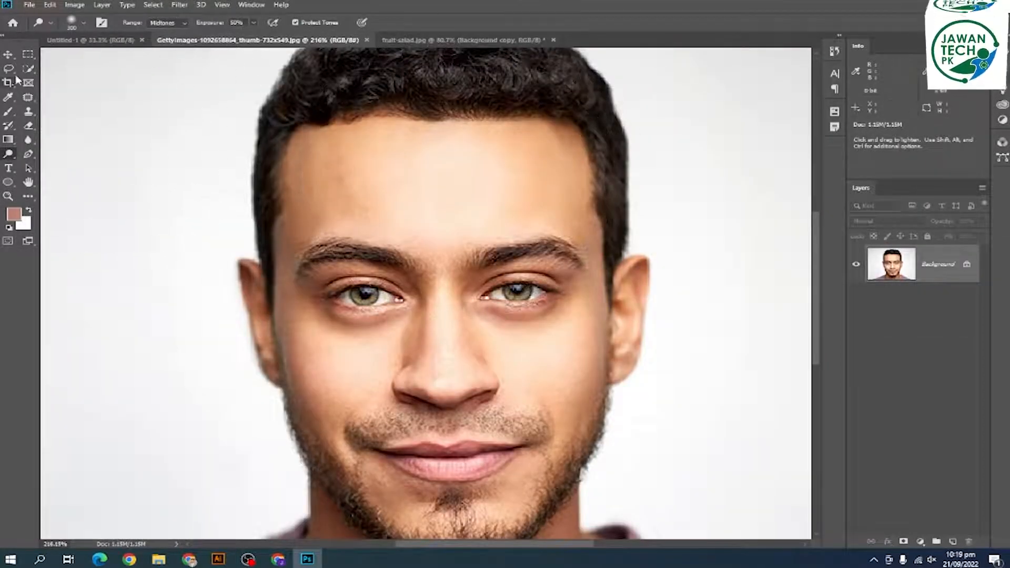
pyautogui.click(8, 55)
pyautogui.click(84, 6)
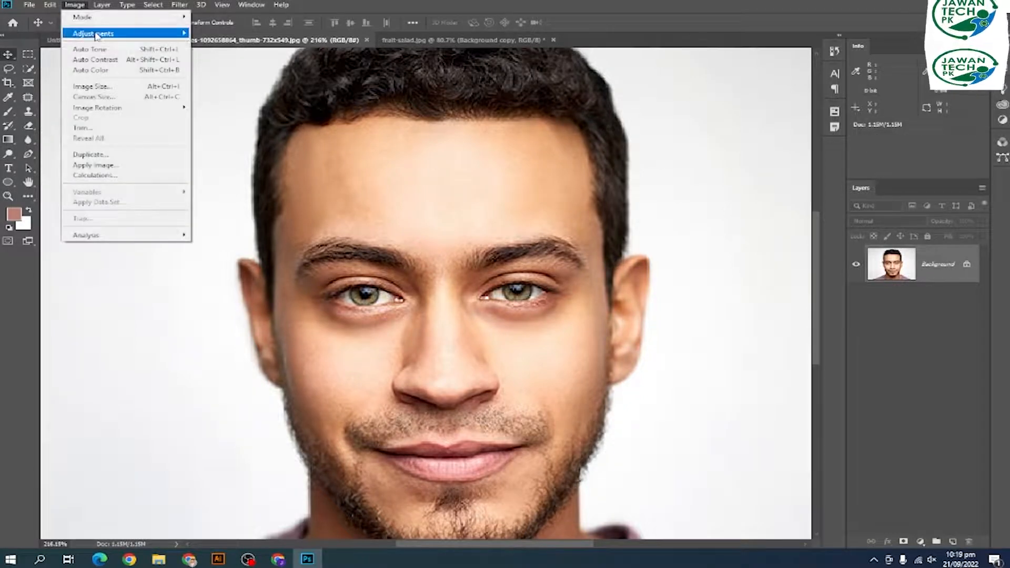
pyautogui.moveTo(95, 33)
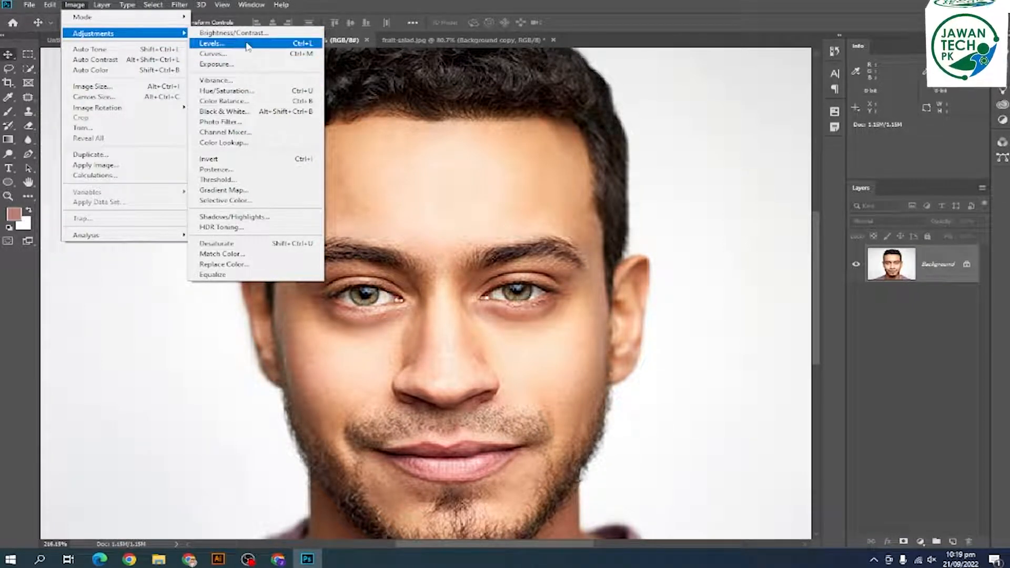
pyautogui.moveTo(184, 9)
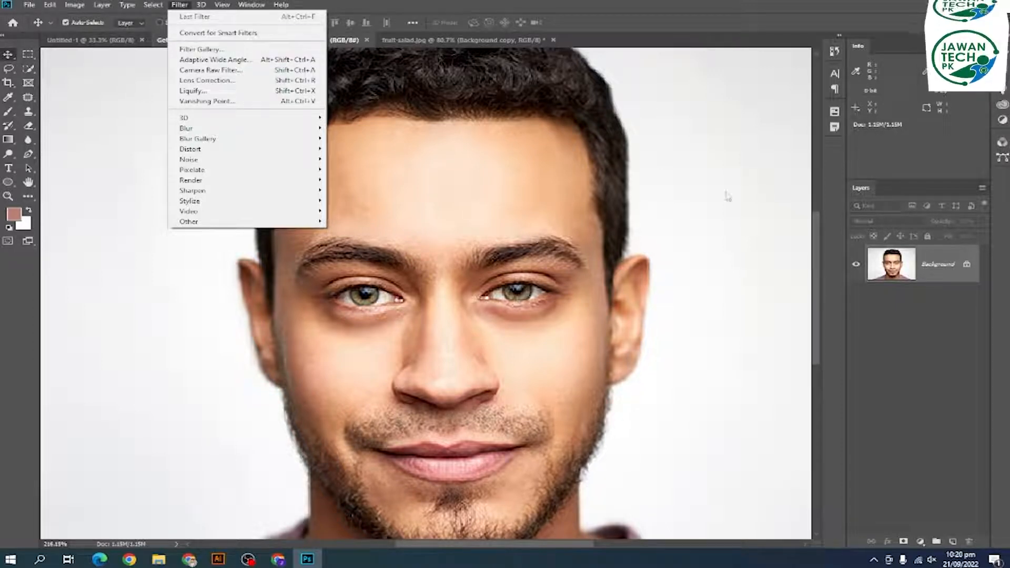
pyautogui.click(942, 279)
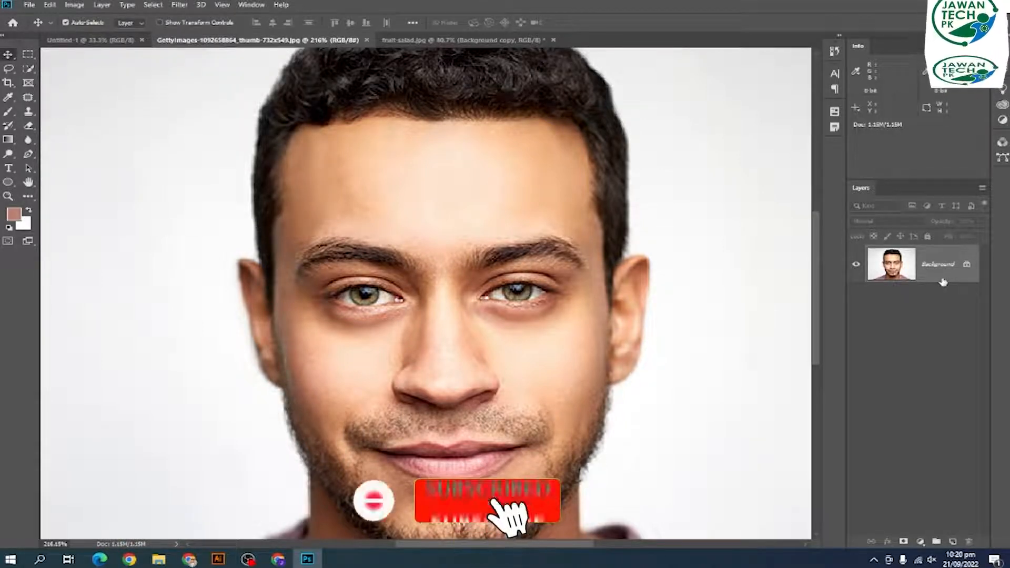
pyautogui.scroll(-5, 632, 320)
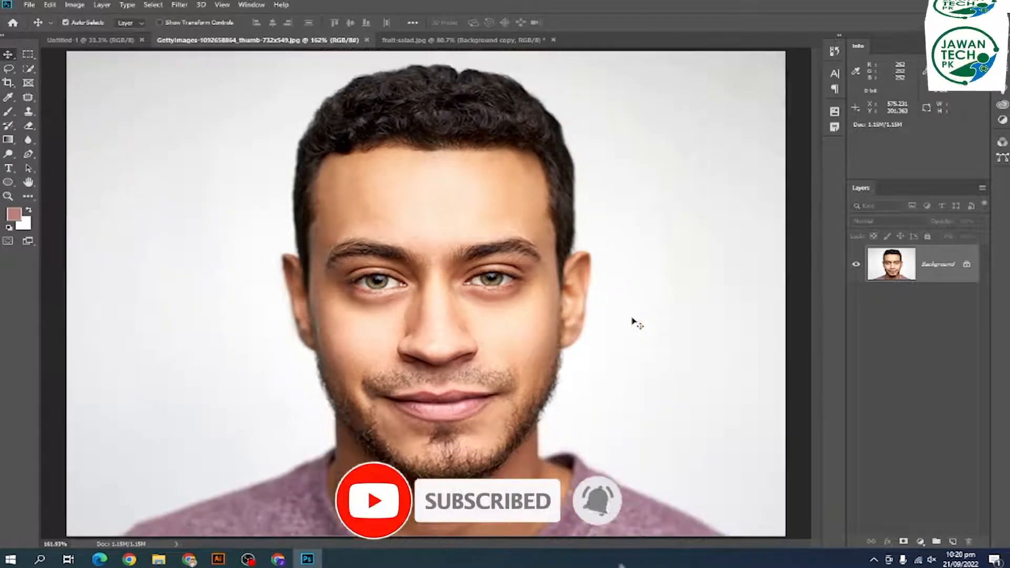
pyautogui.doubleClick(955, 279)
pyautogui.click(404, 112)
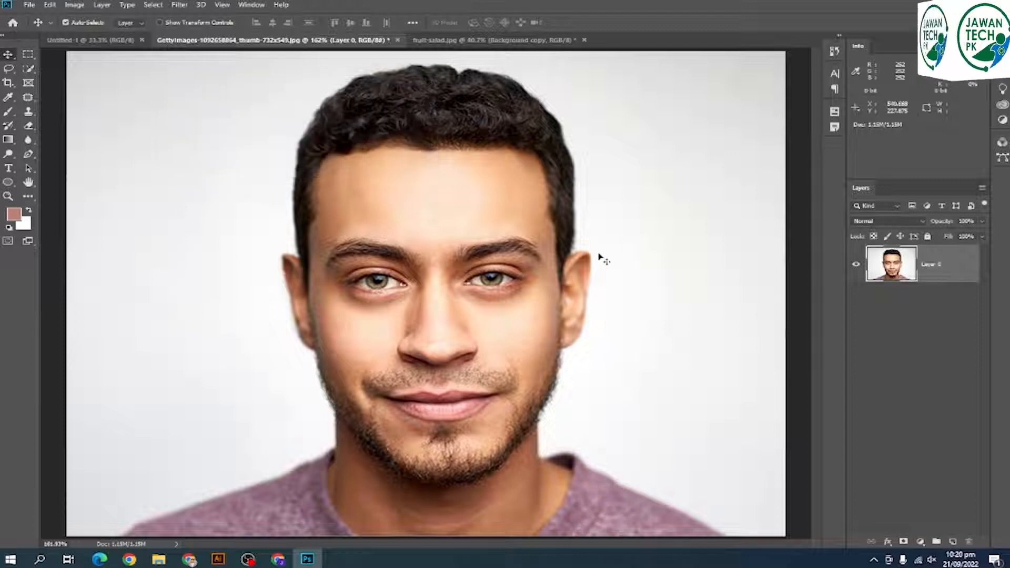
pyautogui.scroll(-2, 576, 262)
pyautogui.hotkey('ctrl', 't')
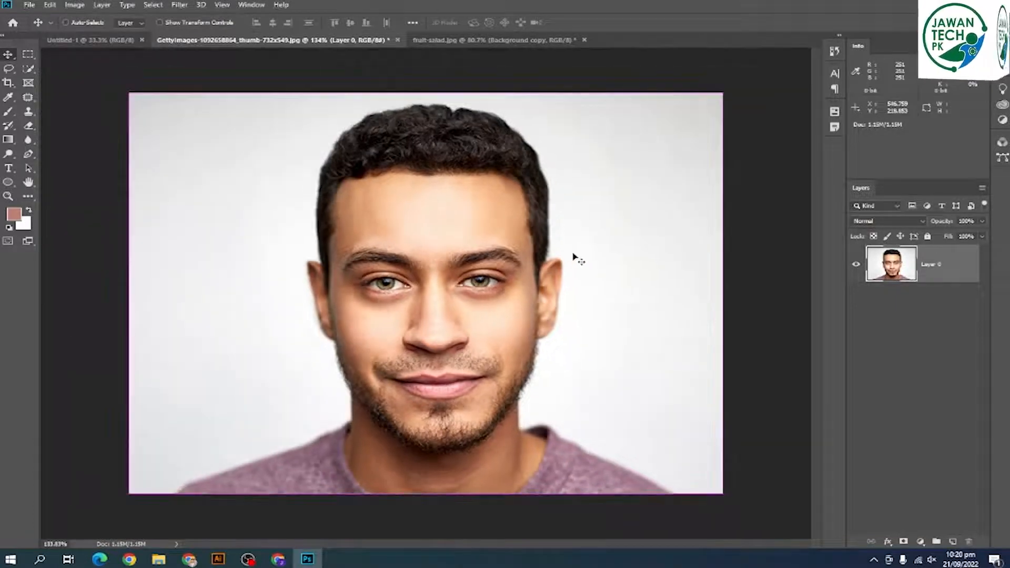
pyautogui.moveTo(723, 493); pyautogui.dragTo(712, 514)
pyautogui.press('Return')
pyautogui.hotkey('ctrl', 't')
pyautogui.press('Return')
pyautogui.hotkey('ctrl', 't')
pyautogui.press('Return')
pyautogui.hotkey('ctrl', 't')
pyautogui.press('Return')
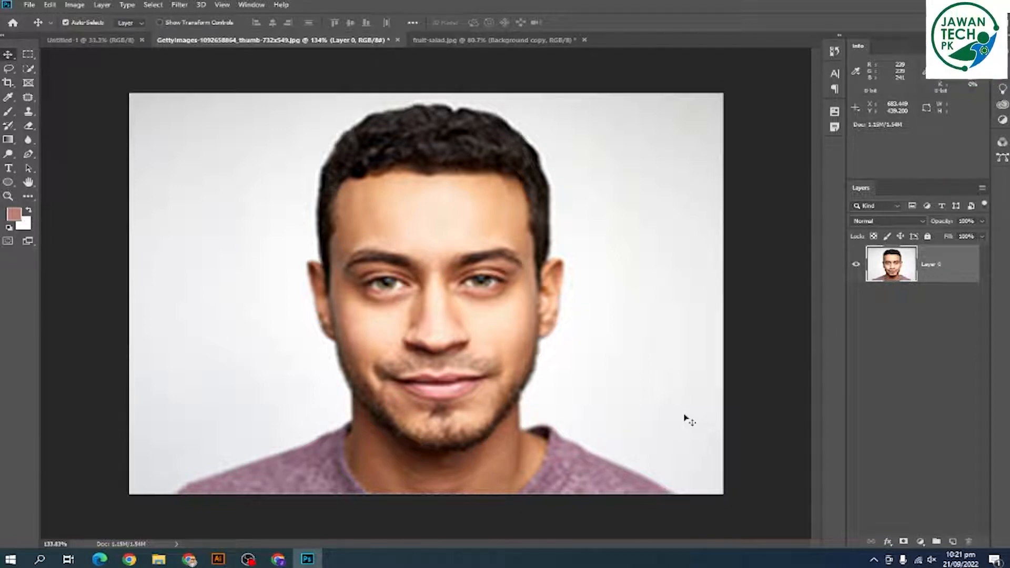
pyautogui.hotkey('ctrl', 'z')
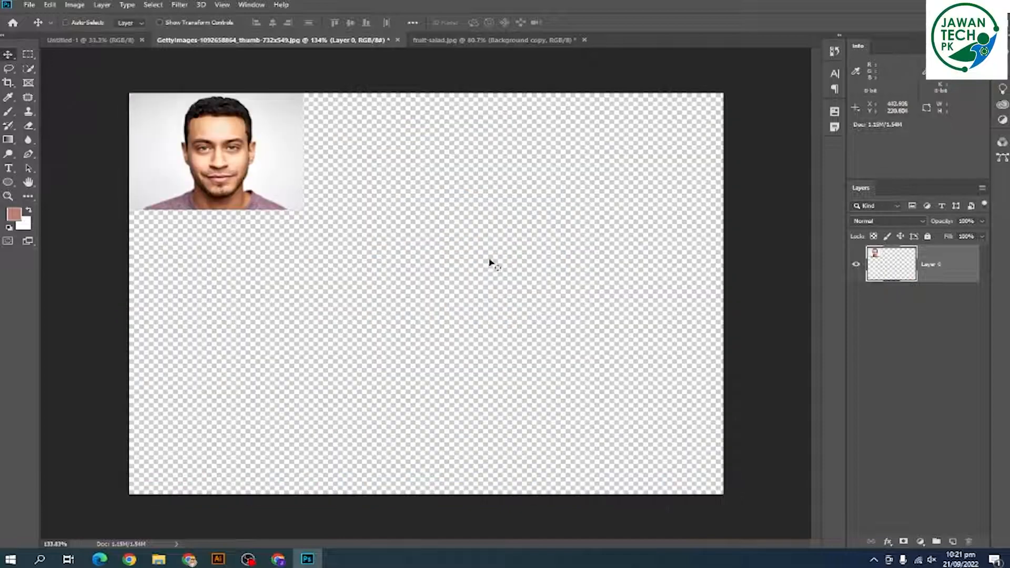
pyautogui.hotkey('ctrl', 'z')
pyautogui.hotkey('ctrl', 'z')
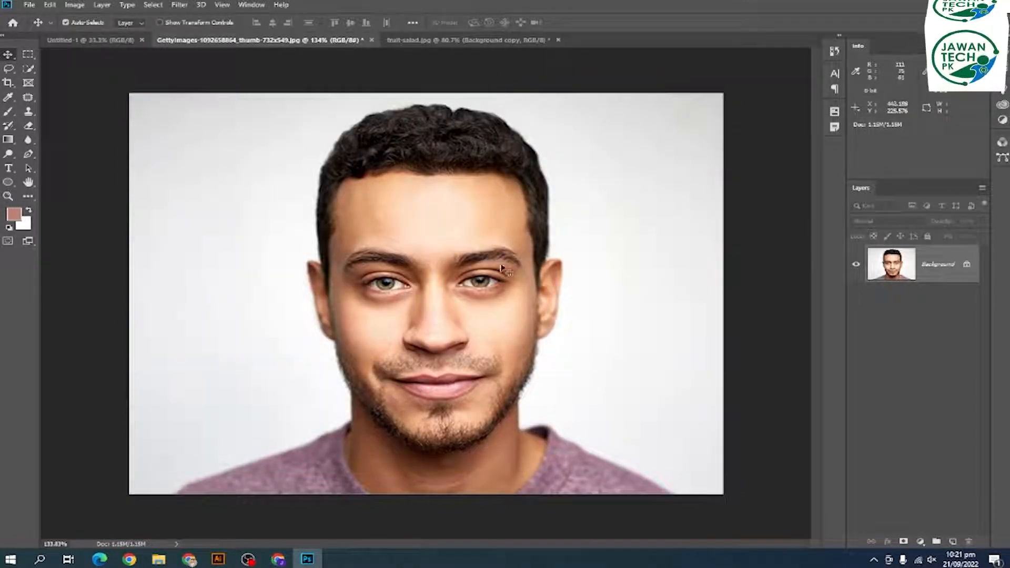
# Unlock the portrait's Background layer, accepting the name Layer 0
pyautogui.rightClick(938, 281)
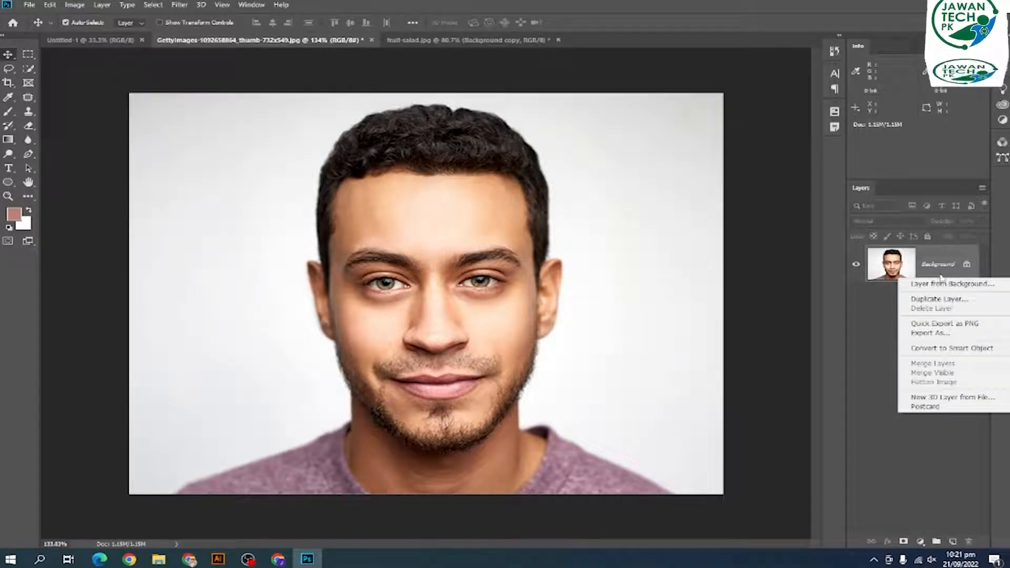
pyautogui.click(941, 277)
pyautogui.doubleClick(941, 277)
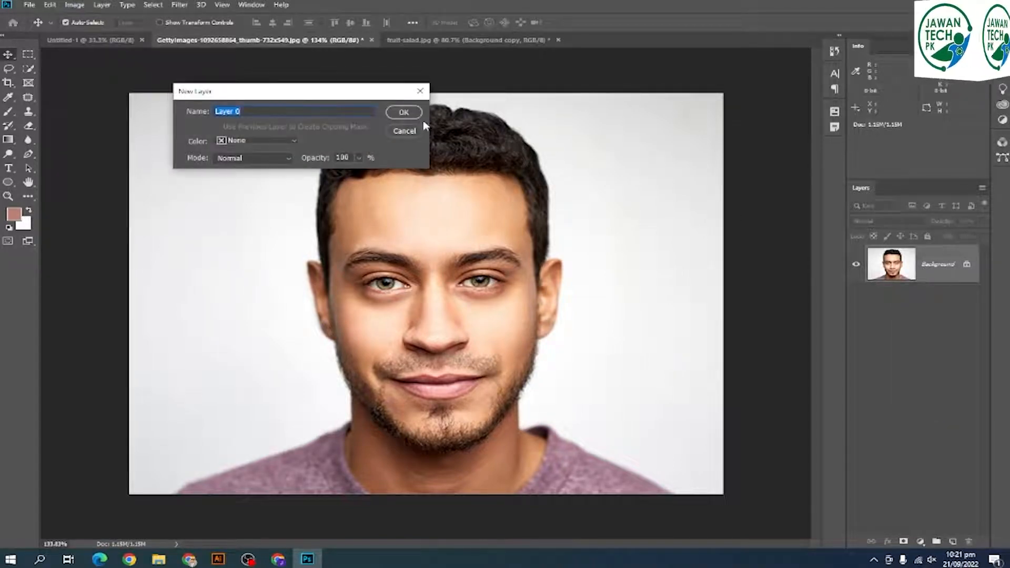
pyautogui.press('Return')
# Apply Filter > Convert for Smart Filters to Layer 0 and accept the smart object notice
pyautogui.rightClick(936, 273)
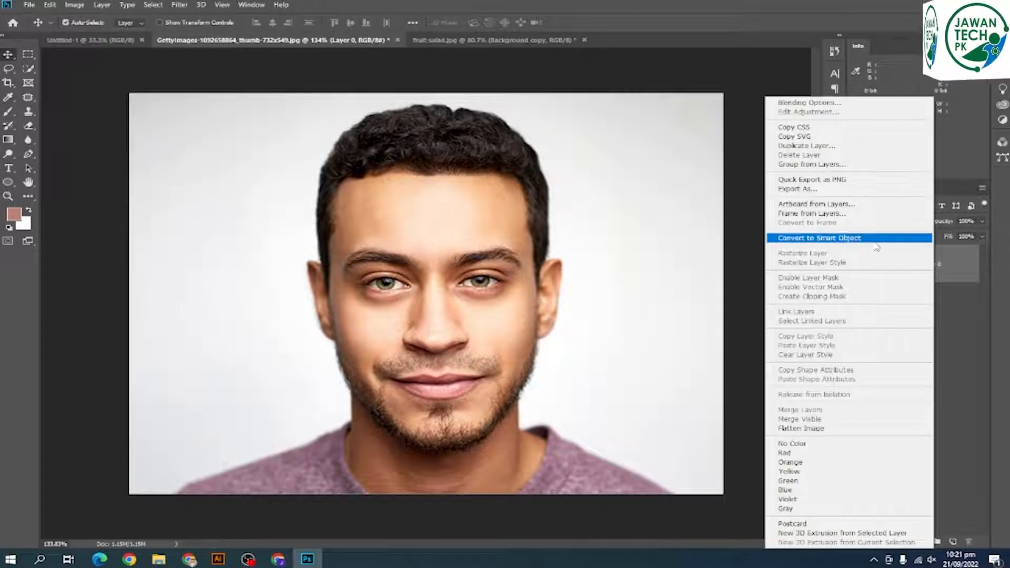
pyautogui.click(180, 10)
pyautogui.click(179, 8)
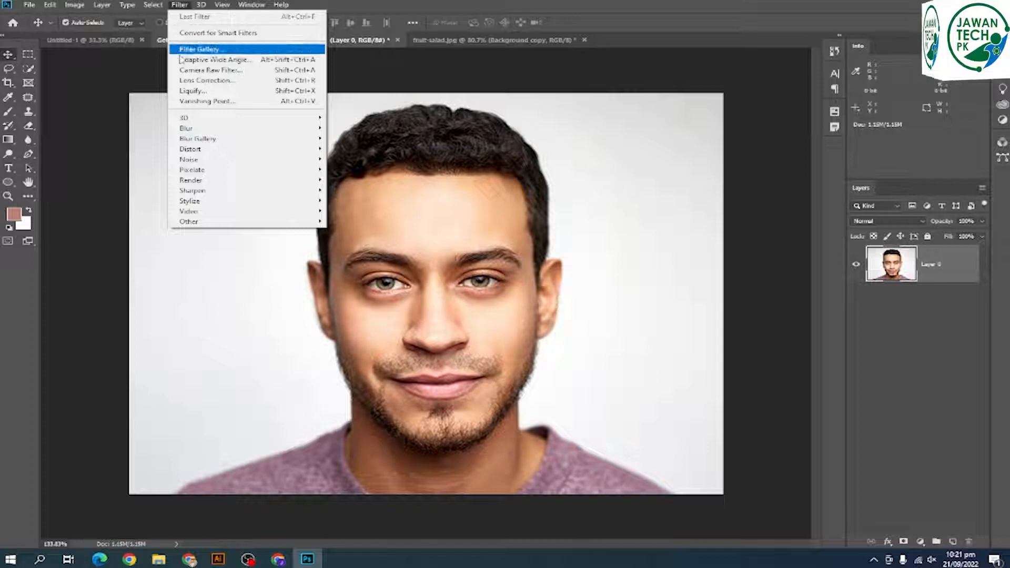
pyautogui.click(225, 33)
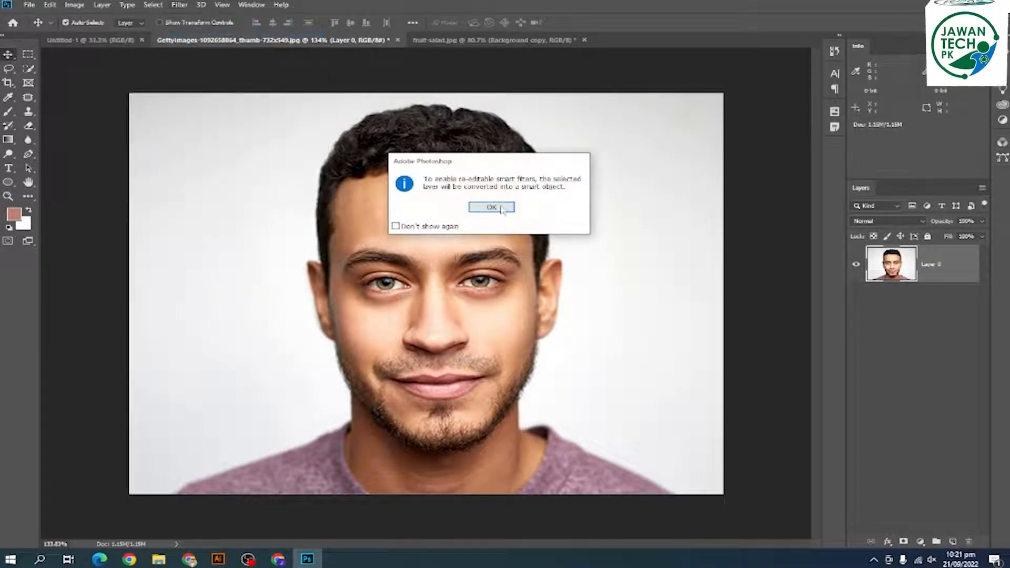
pyautogui.click(488, 209)
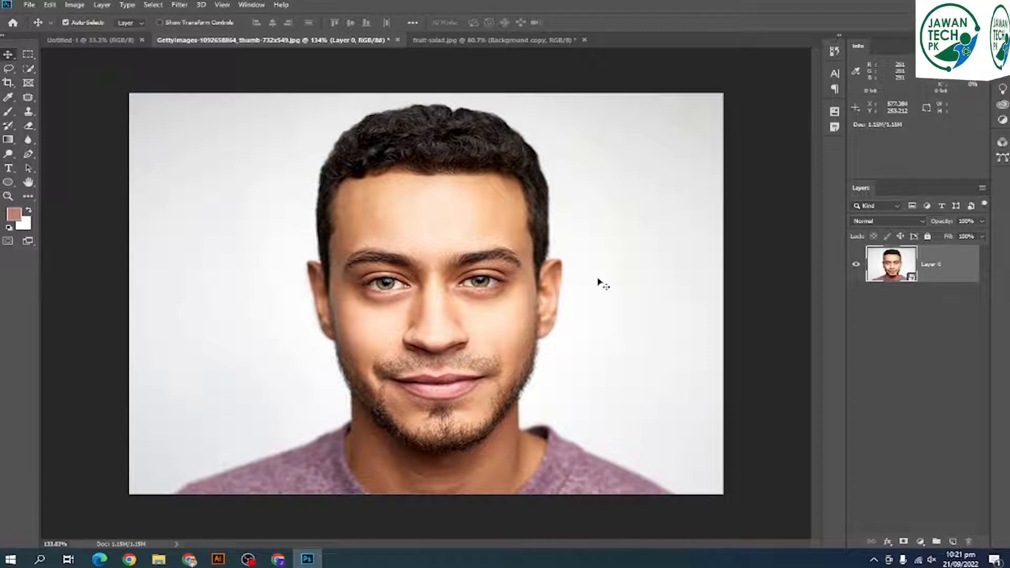
# Scale the portrait down toward the top-left corner, then back up to fill the canvas
pyautogui.hotkey('ctrl', 't')
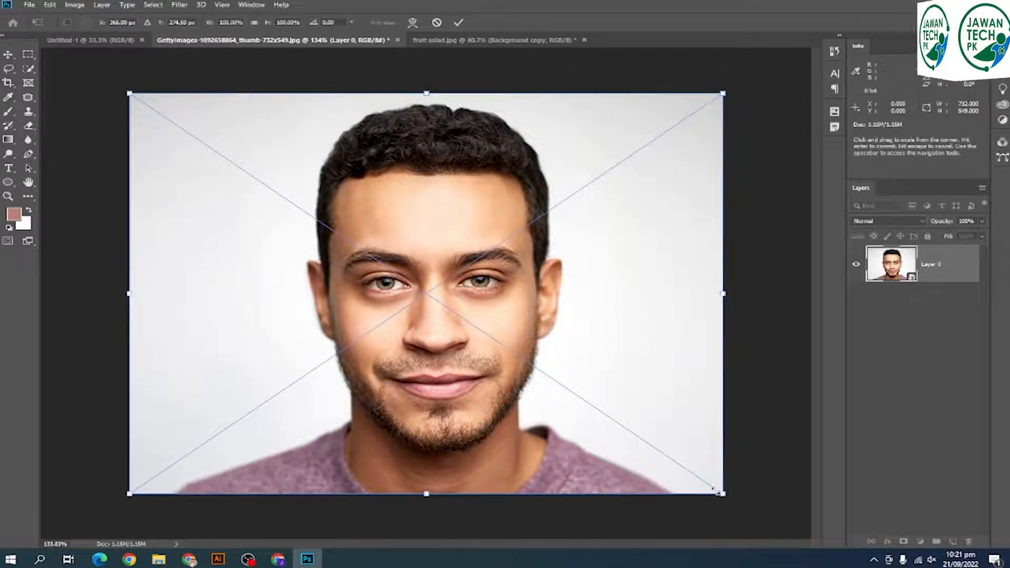
pyautogui.moveTo(721, 492); pyautogui.dragTo(344, 244)
pyautogui.press('Return')
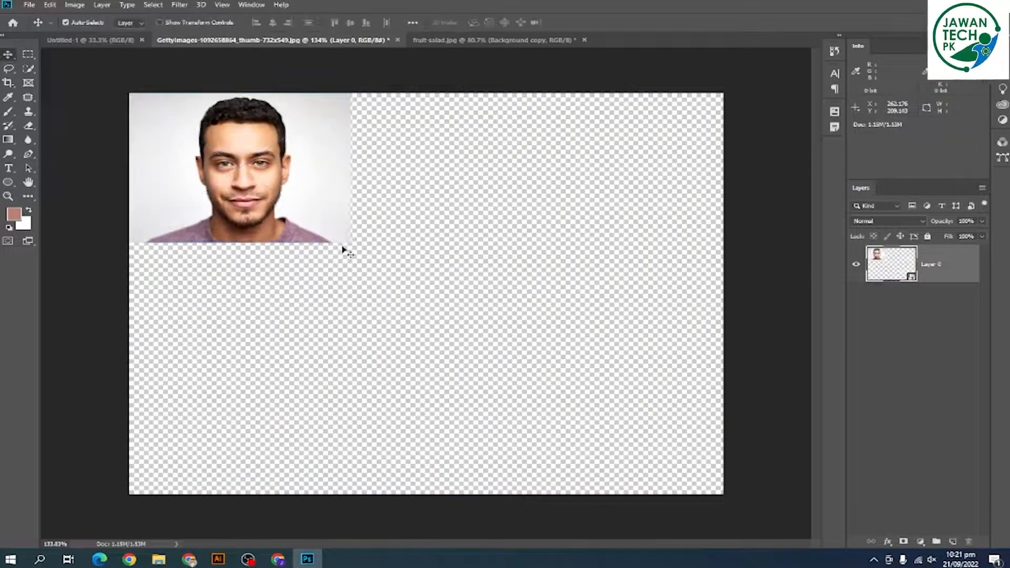
pyautogui.hotkey('ctrl', 't')
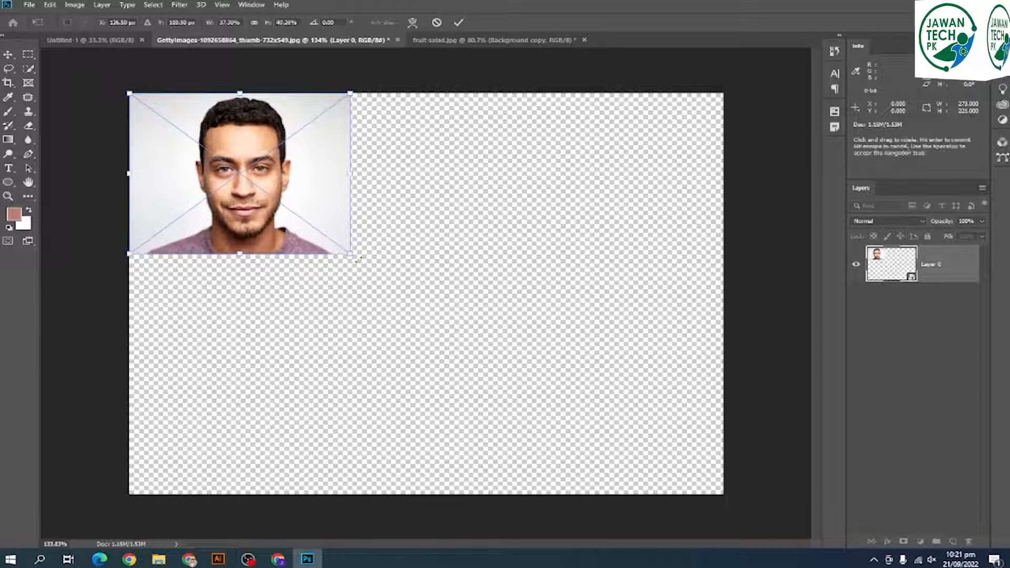
pyautogui.moveTo(351, 244); pyautogui.dragTo(722, 493)
pyautogui.press('Return')
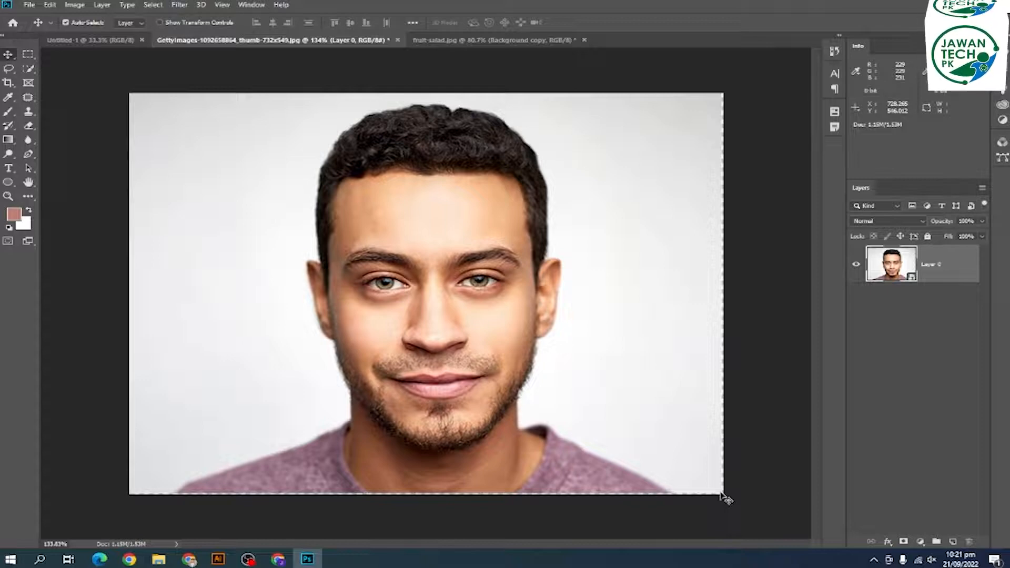
# Shrink the portrait once more and commit a final transform with it filling the canvas
pyautogui.hotkey('ctrl', 't')
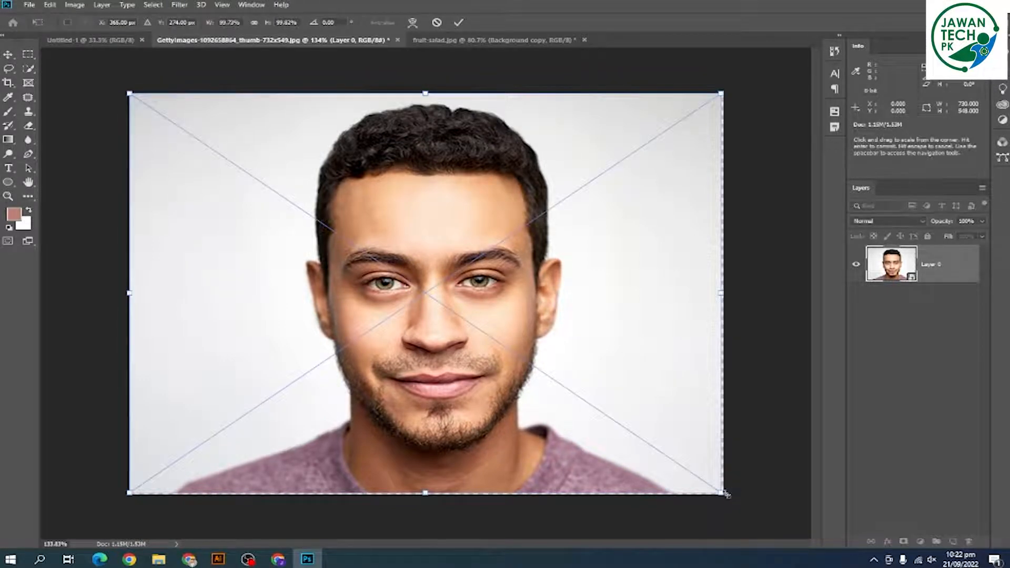
pyautogui.moveTo(725, 493); pyautogui.dragTo(710, 512)
pyautogui.press('Return')
pyautogui.hotkey('ctrl', 't')
pyautogui.press('Return')
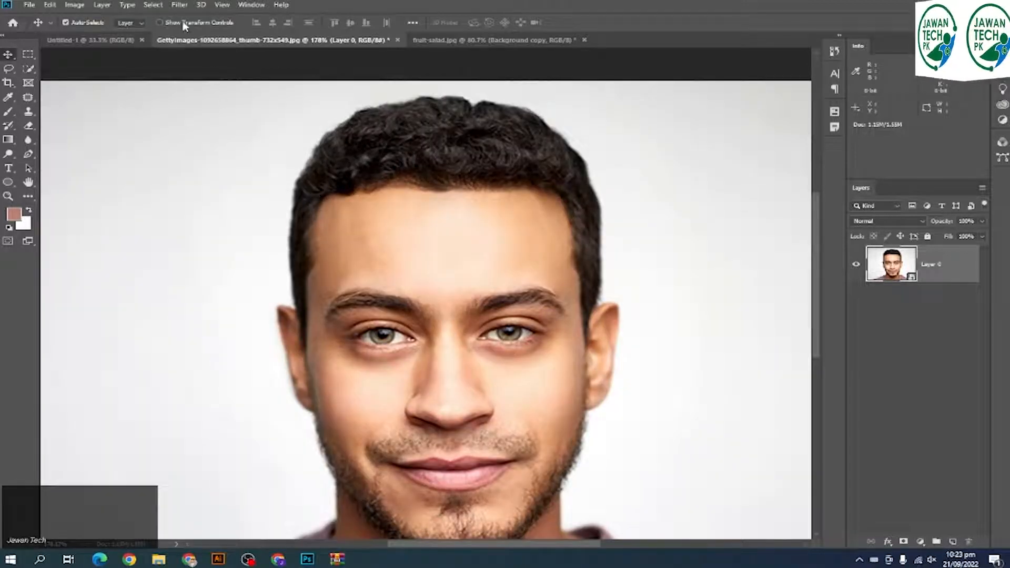
# Open the Filter Gallery and preview the Artistic Colored Pencil, Cutout and Dry Brush effects
pyautogui.click(179, 6)
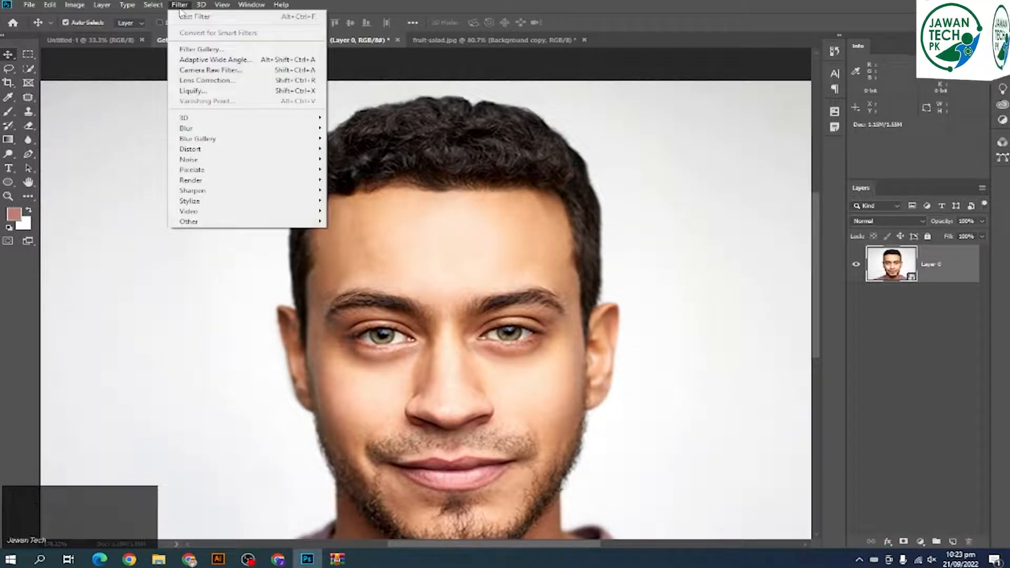
pyautogui.click(228, 50)
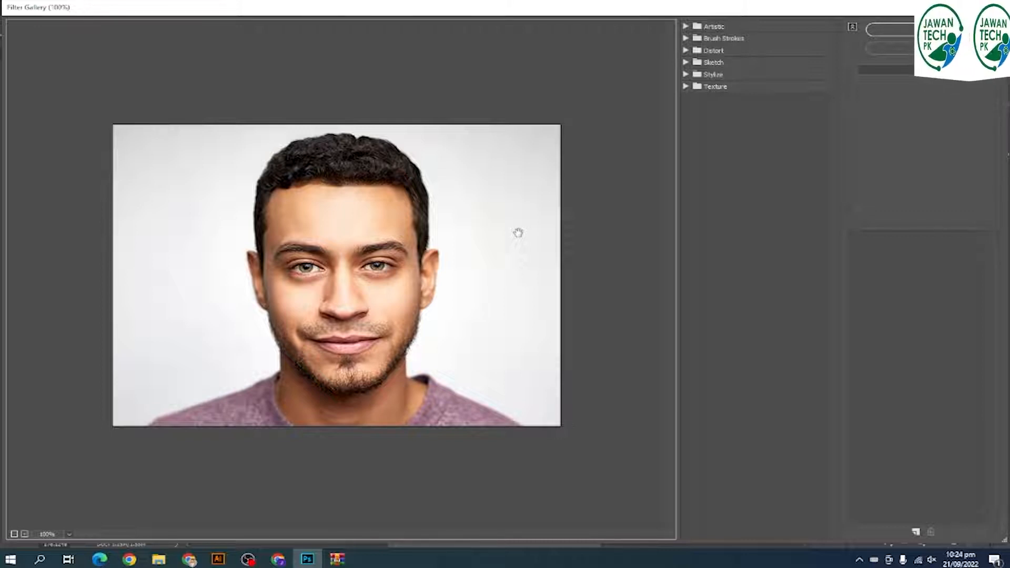
pyautogui.click(685, 27)
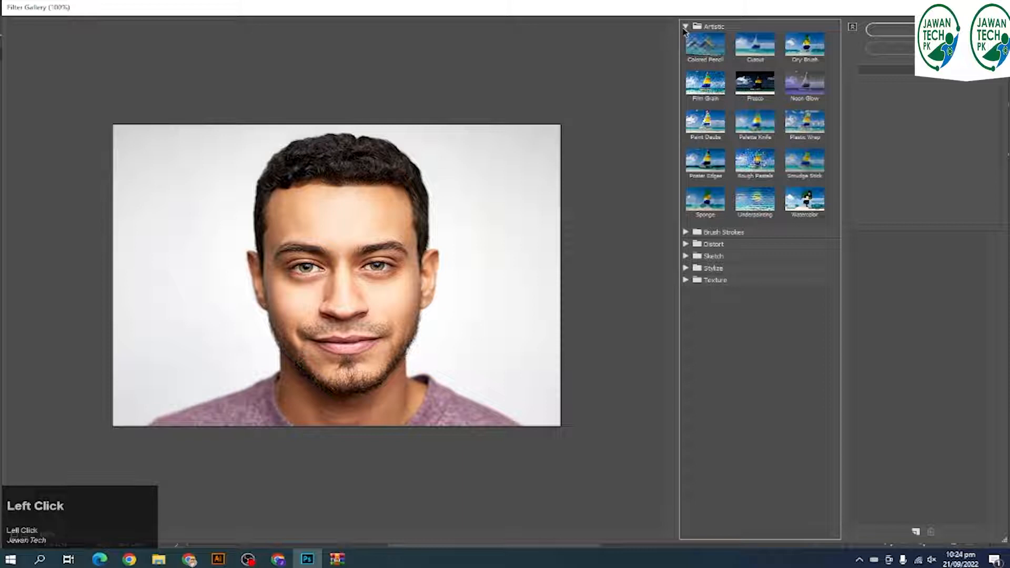
pyautogui.click(705, 46)
pyautogui.click(770, 53)
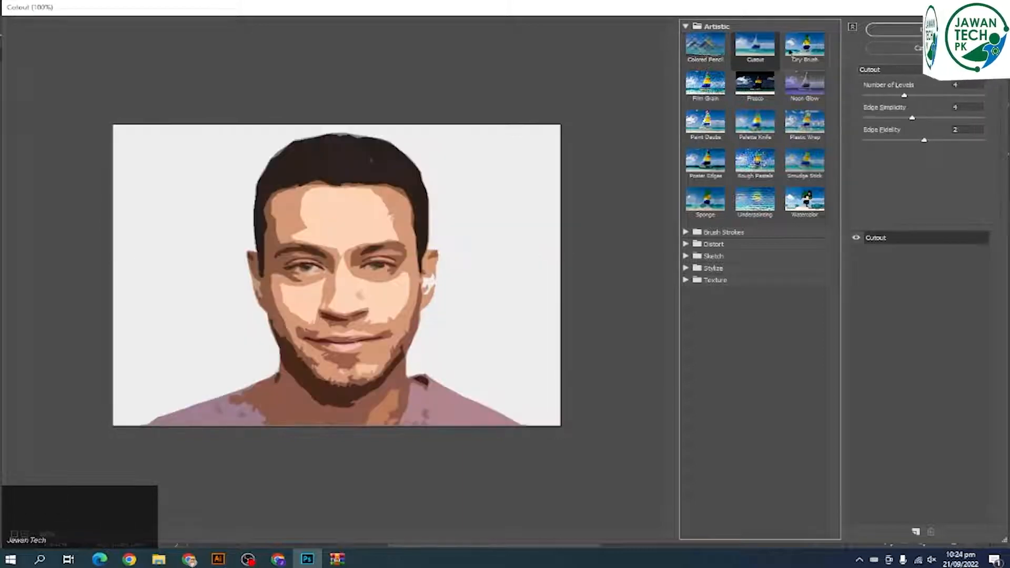
pyautogui.click(799, 51)
pyautogui.click(755, 47)
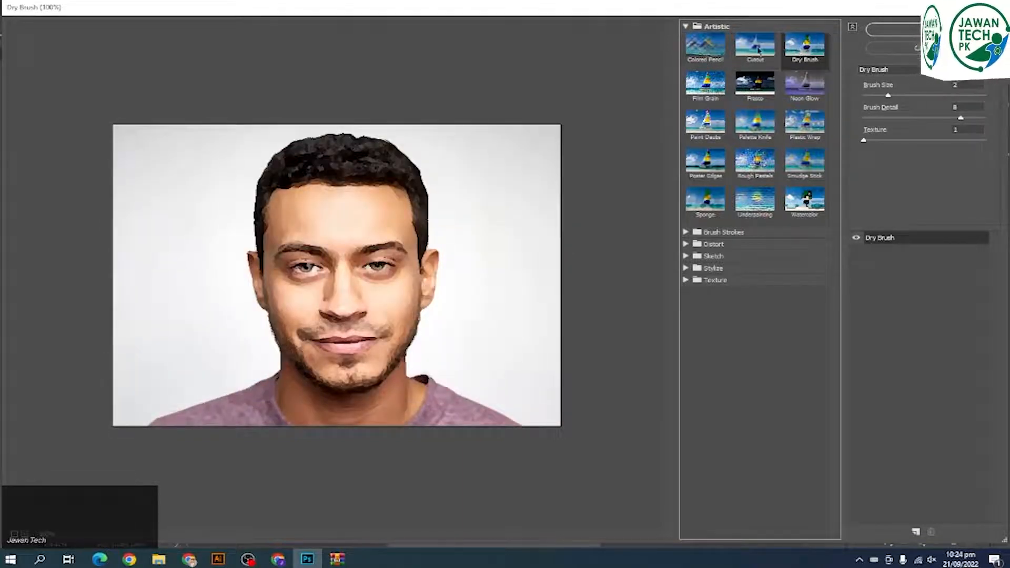
# Preview Film Grain with stronger grain and intensity 1, toggling it off and on to compare
pyautogui.click(718, 83)
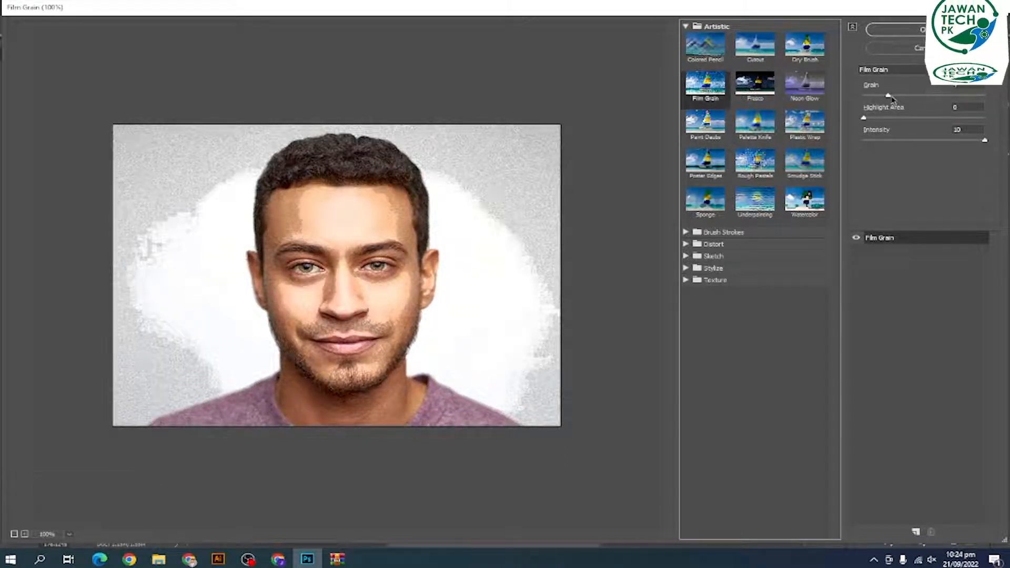
pyautogui.moveTo(888, 96); pyautogui.dragTo(850, 121)
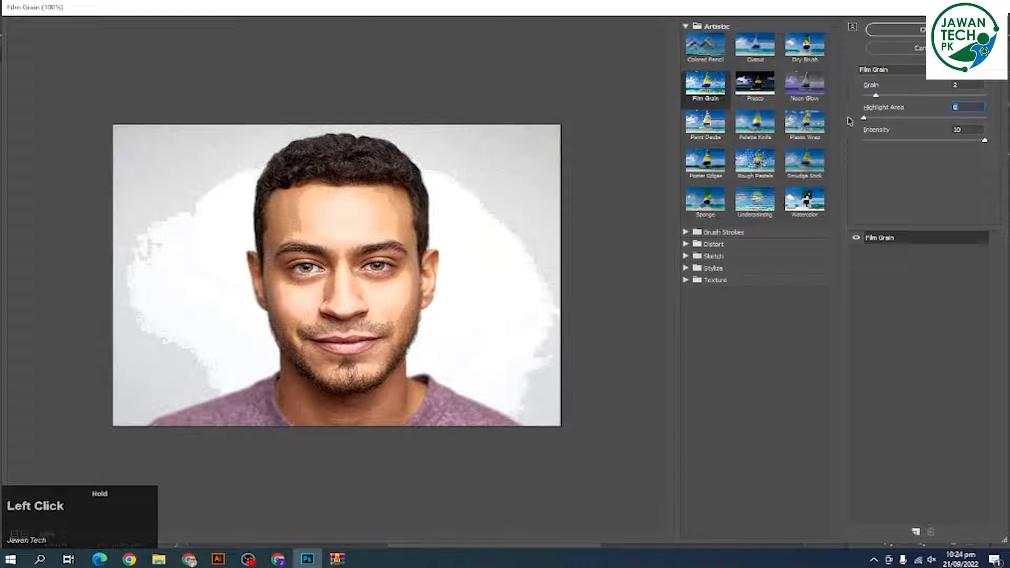
pyautogui.moveTo(985, 140); pyautogui.dragTo(891, 120)
pyautogui.click(878, 104)
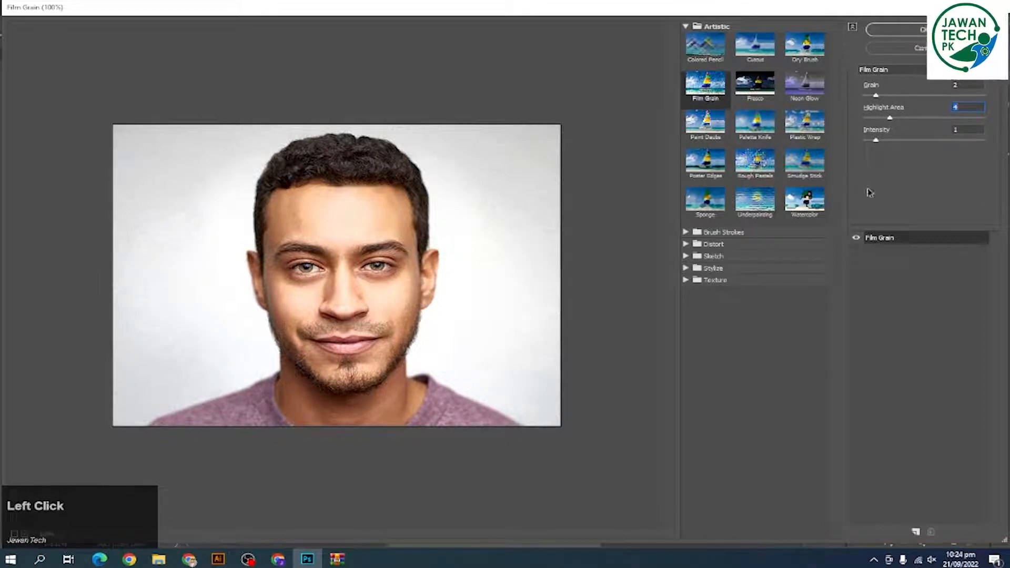
pyautogui.click(856, 240)
pyautogui.click(856, 240)
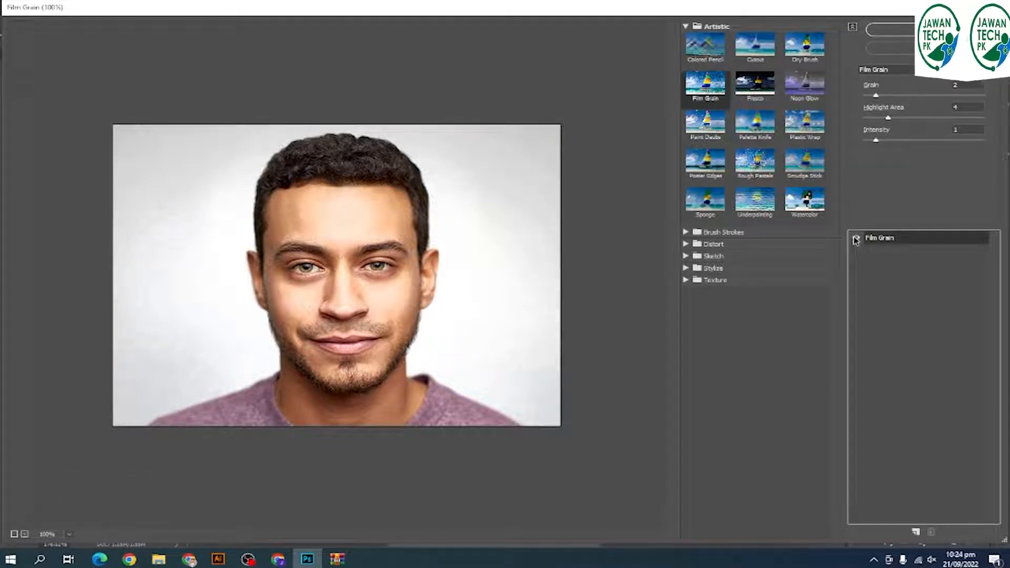
# Preview the Fresco, Neon Glow, Palette Knife, Paint Daubs and Plastic Wrap effects
pyautogui.click(755, 83)
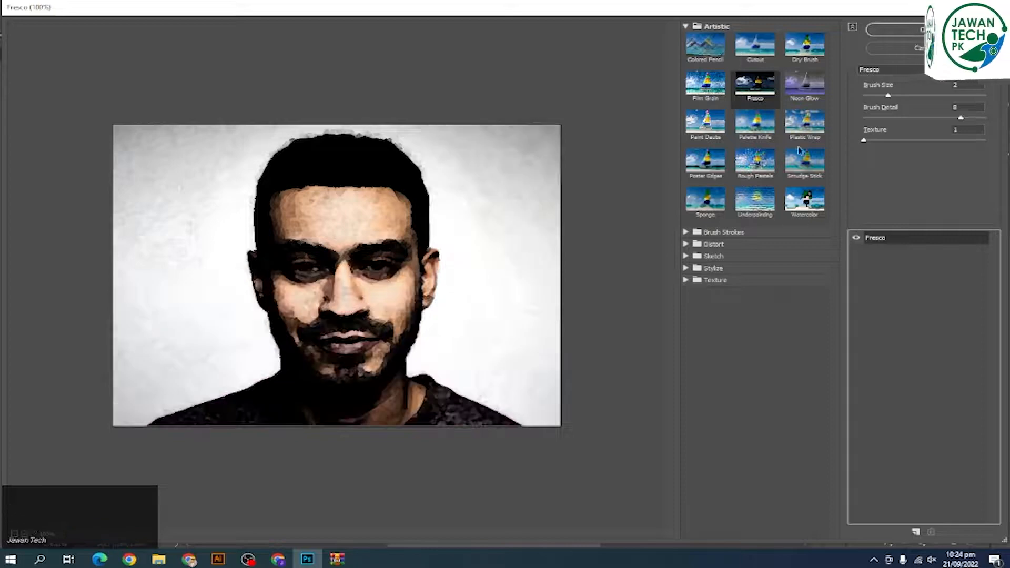
pyautogui.click(796, 87)
pyautogui.click(756, 126)
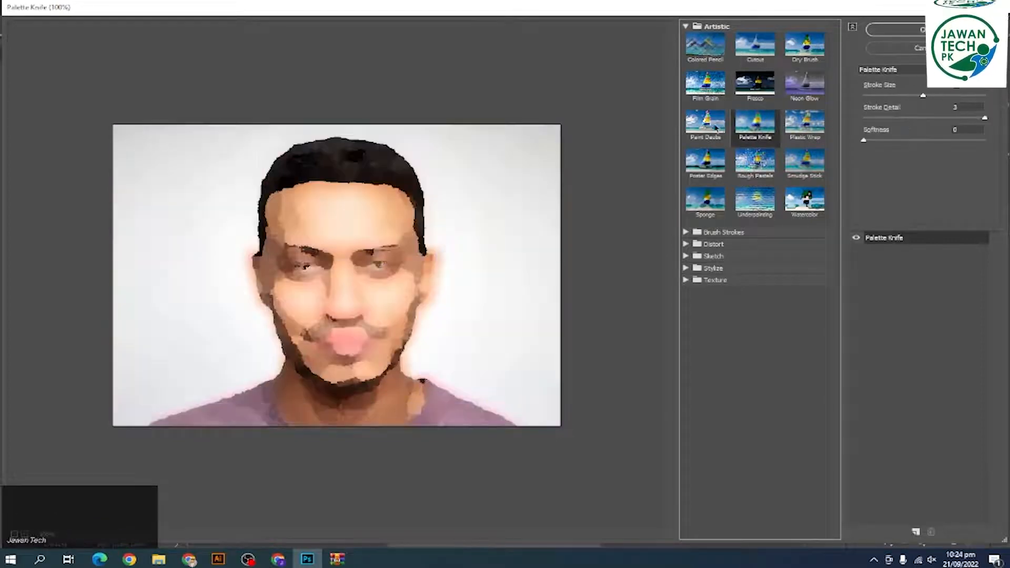
pyautogui.click(706, 122)
pyautogui.click(756, 124)
pyautogui.click(802, 129)
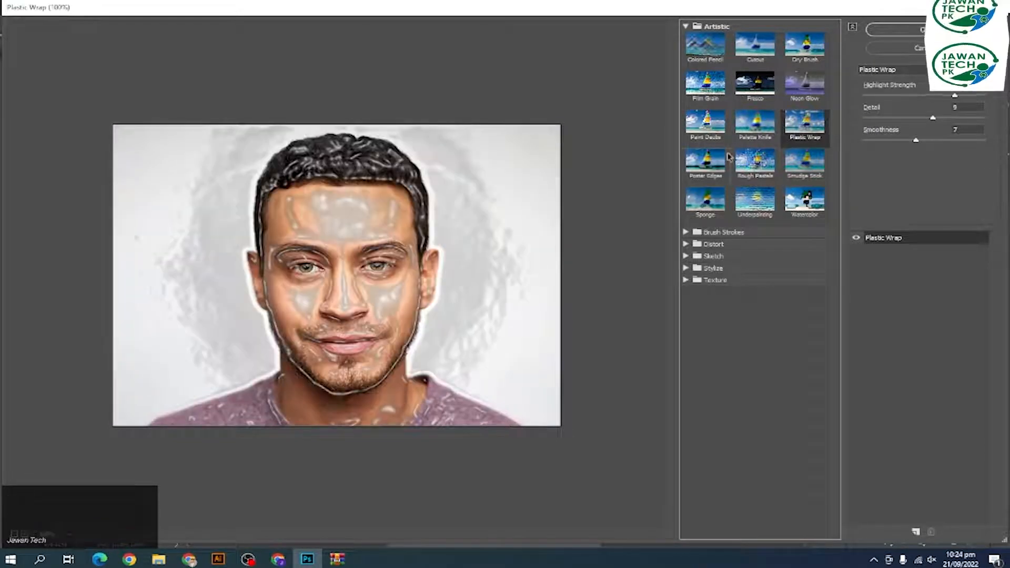
# Preview Poster Edges, Rough Pastels, Smudge Stick, Sponge, Underpainting and finally Watercolor
pyautogui.click(717, 158)
pyautogui.click(751, 164)
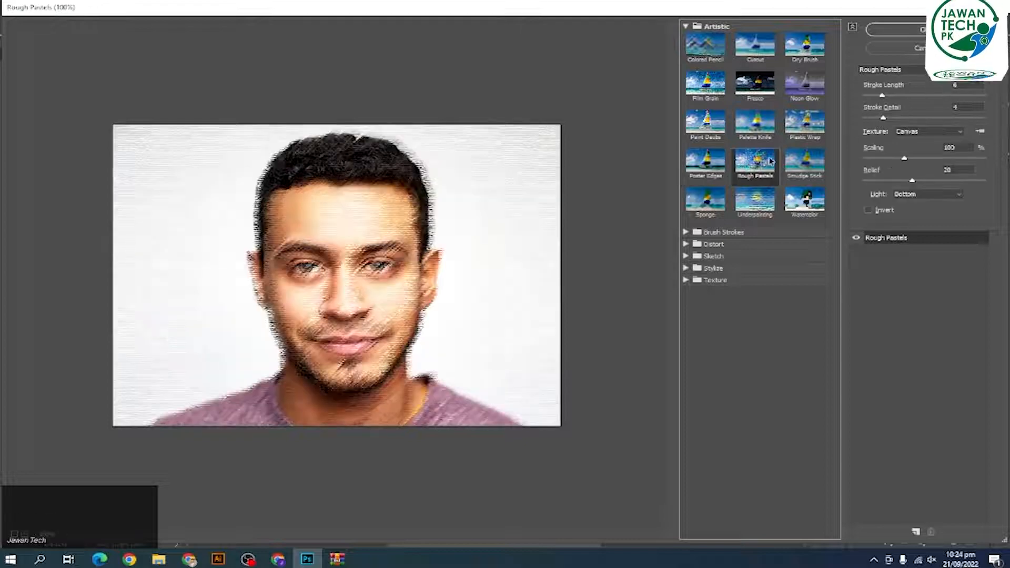
pyautogui.click(792, 160)
pyautogui.click(706, 199)
pyautogui.click(756, 199)
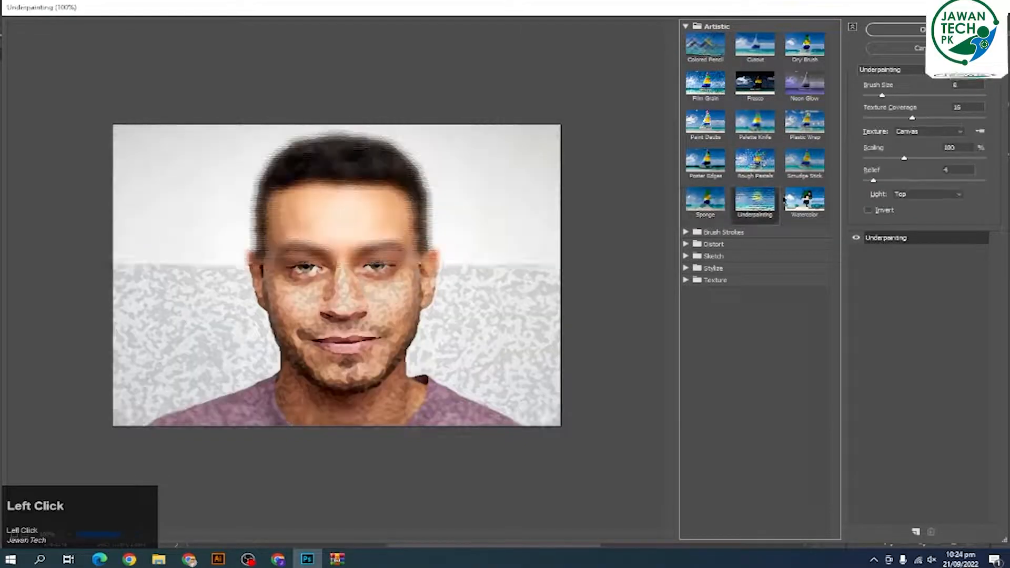
pyautogui.click(805, 199)
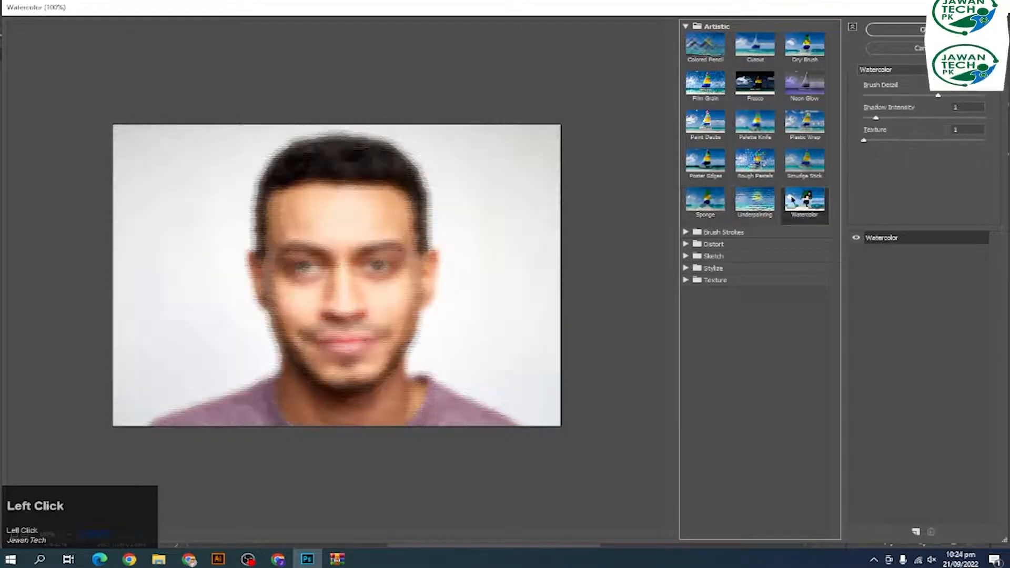
pyautogui.click(686, 27)
pyautogui.click(687, 38)
# Preview each Brush Strokes effect, from Accented Edges through Spatter to Sumi-e
pyautogui.click(705, 61)
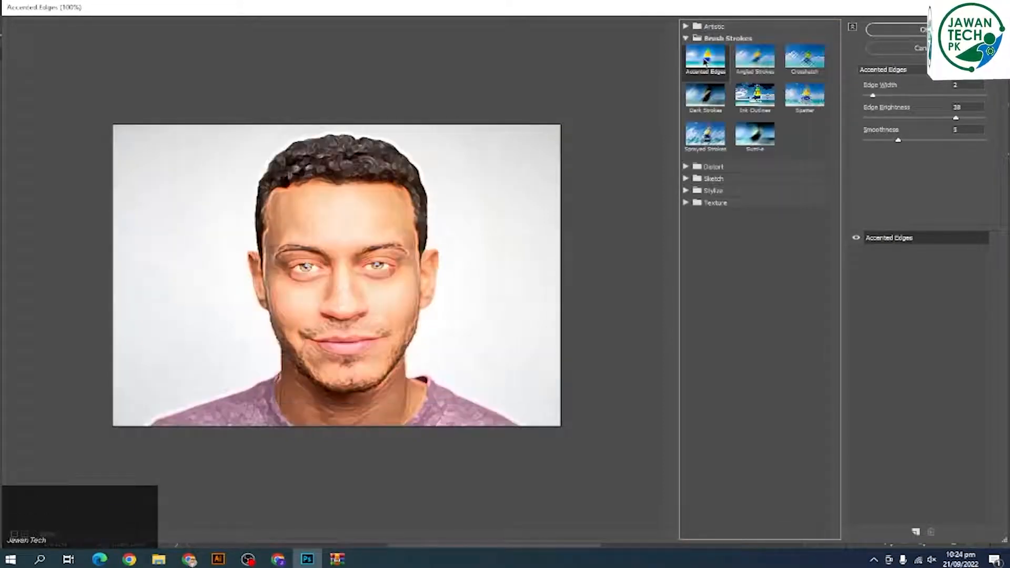
pyautogui.click(744, 65)
pyautogui.click(792, 66)
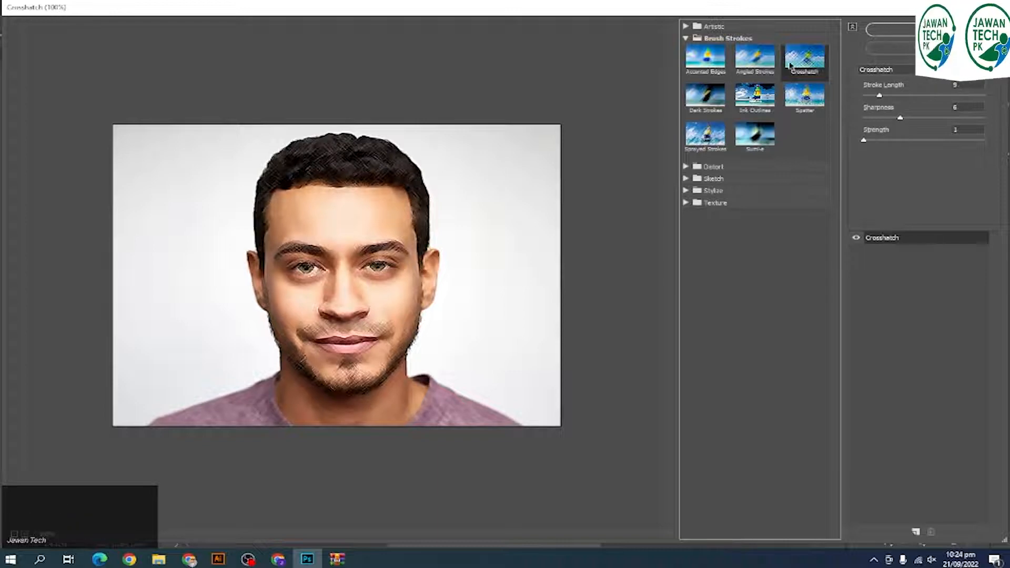
pyautogui.click(706, 96)
pyautogui.click(755, 96)
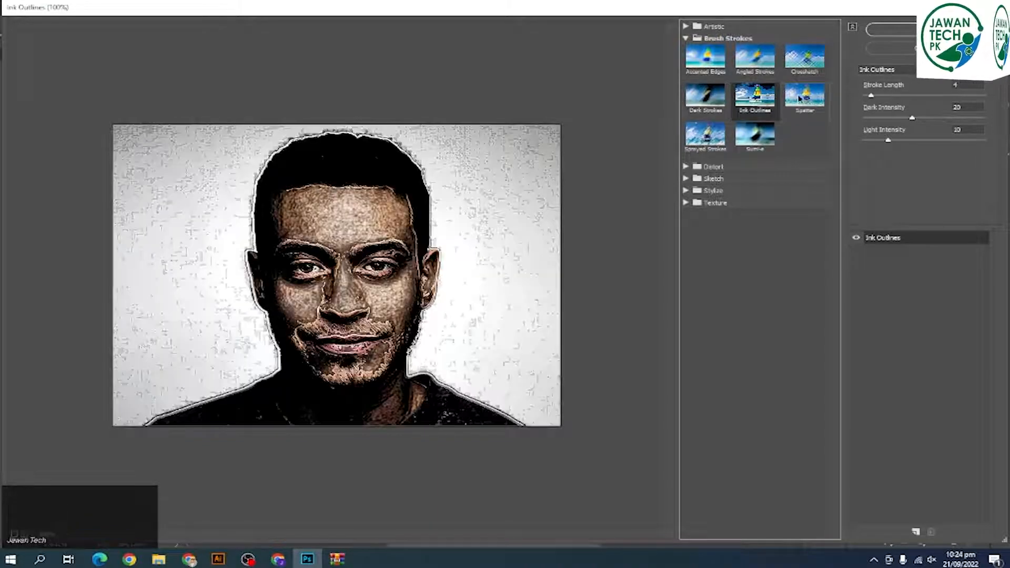
pyautogui.click(804, 96)
pyautogui.click(714, 130)
pyautogui.click(750, 135)
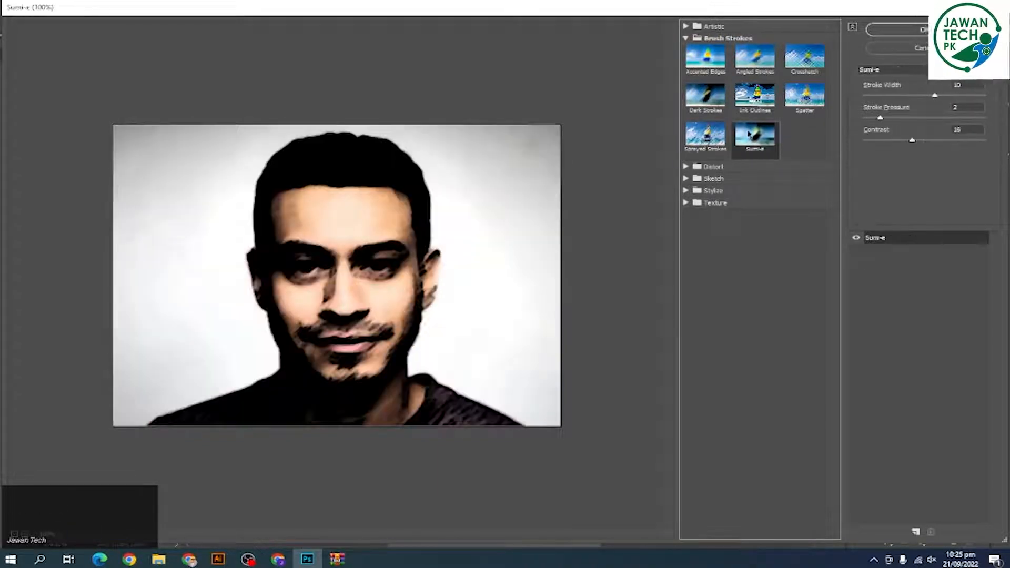
# Preview the Distort effects Diffuse Glow, Glass and Ocean Ripple, then Sketch's Bas Relief
pyautogui.click(691, 42)
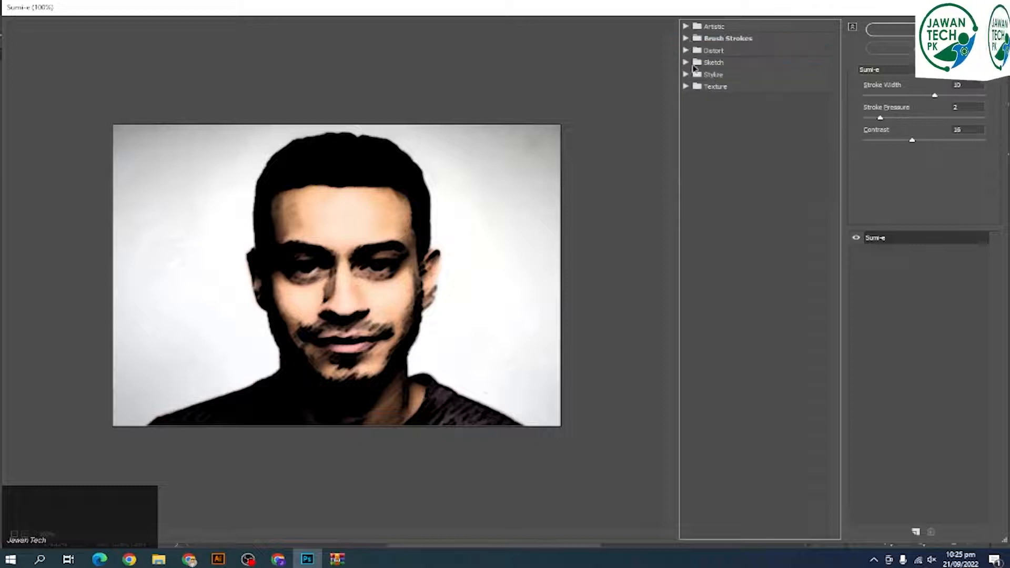
pyautogui.click(690, 50)
pyautogui.click(710, 72)
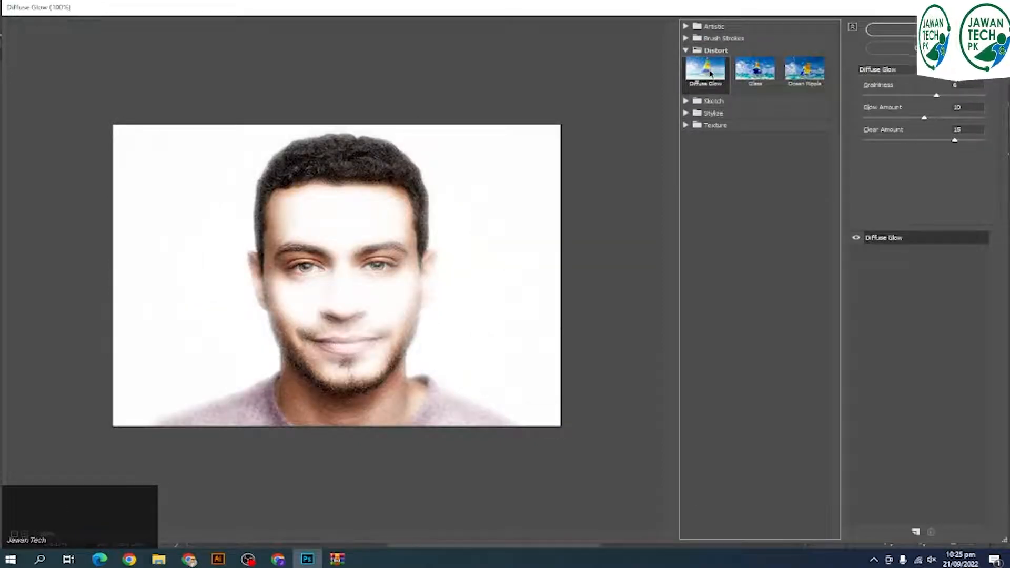
pyautogui.click(760, 79)
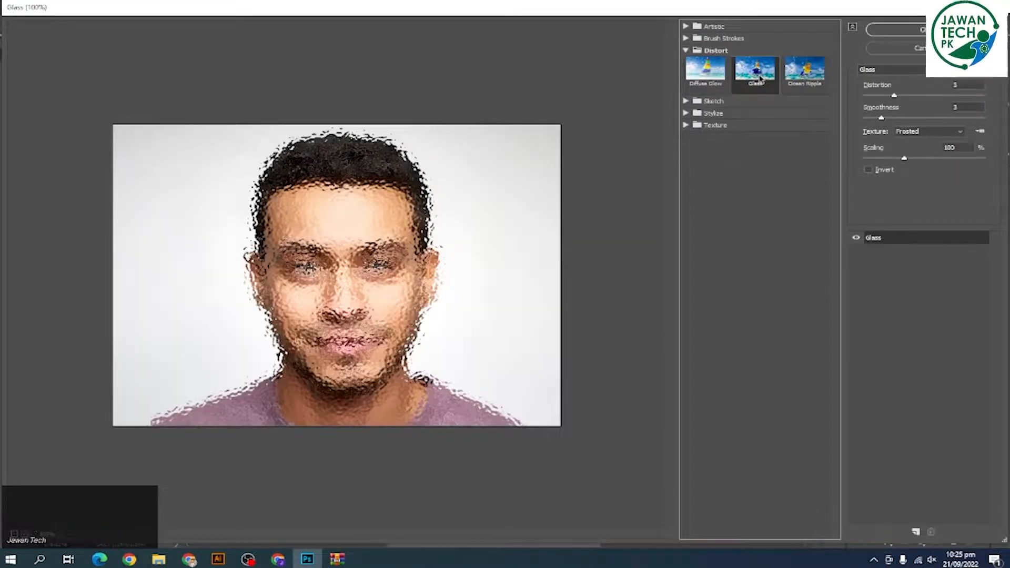
pyautogui.click(796, 73)
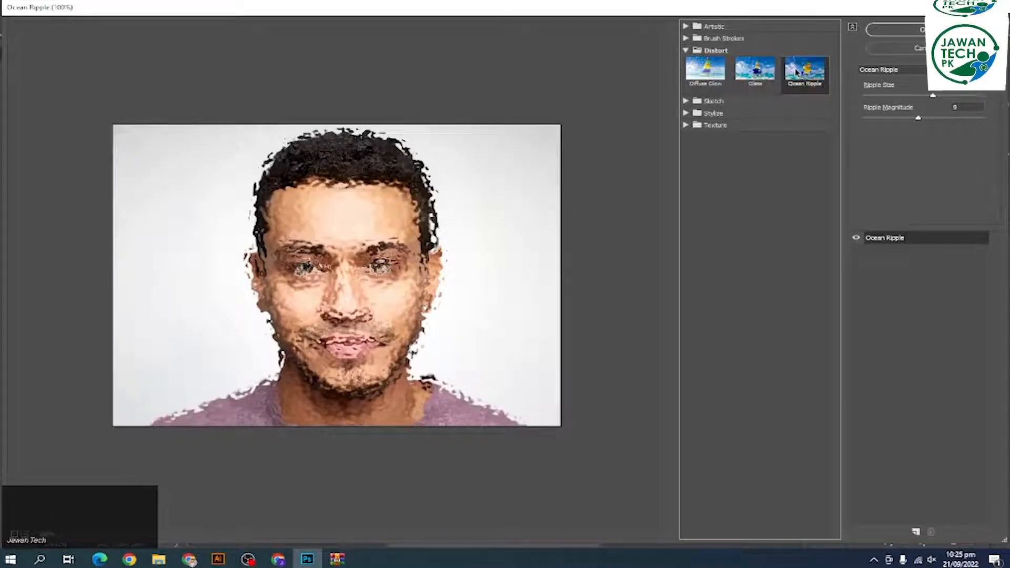
pyautogui.click(686, 50)
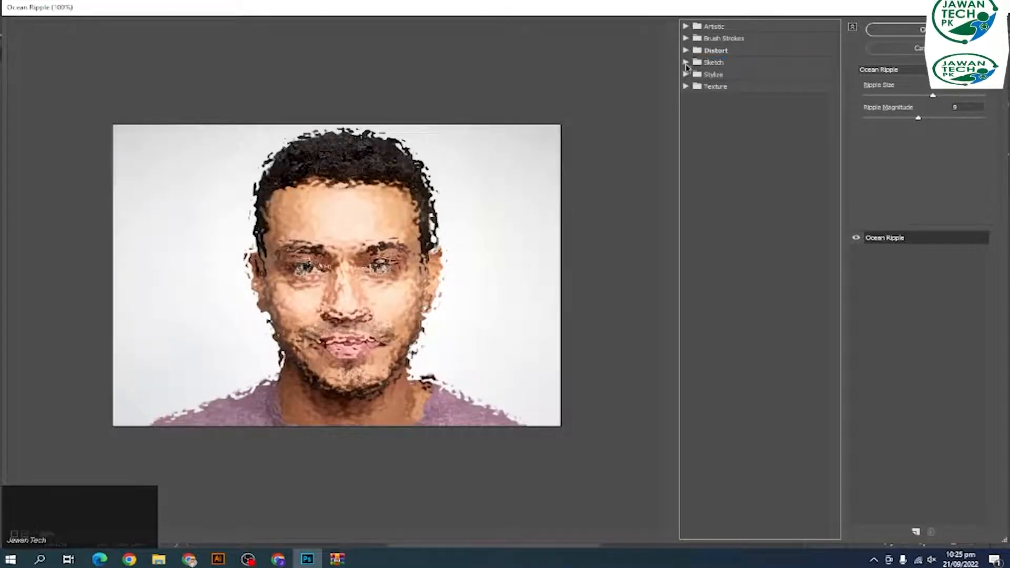
pyautogui.click(687, 63)
pyautogui.click(708, 80)
# Preview Chalk & Charcoal, Charcoal, Chrome, Conté Crayon, Graphic Pen and Halftone Pattern sketch effects
pyautogui.click(744, 80)
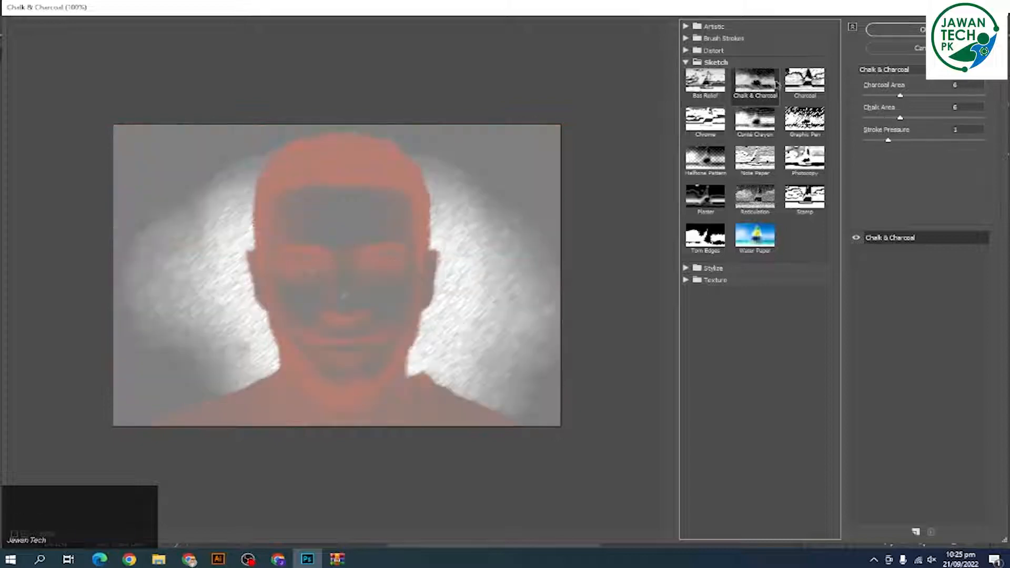
pyautogui.click(805, 80)
pyautogui.click(706, 119)
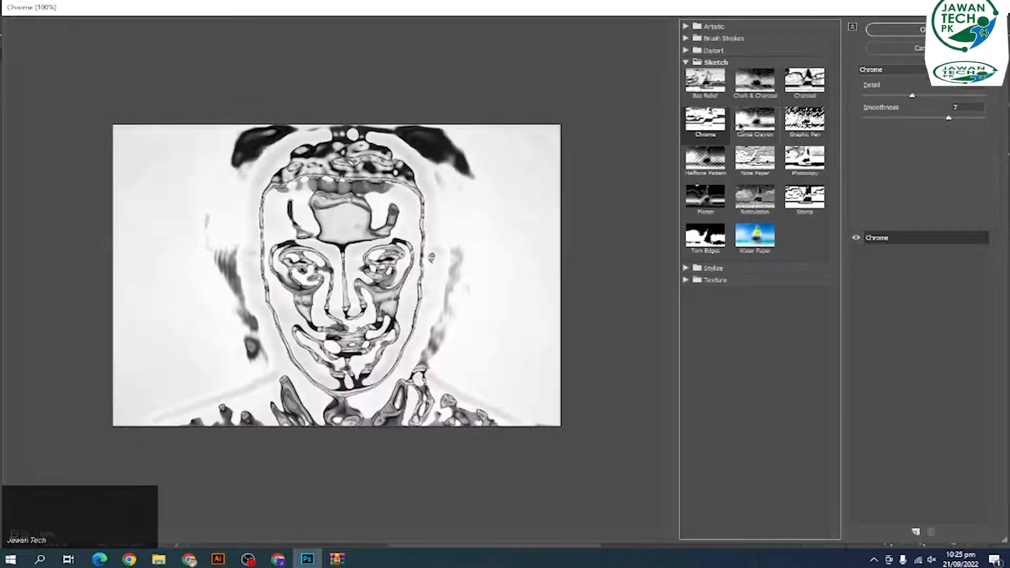
pyautogui.click(755, 120)
pyautogui.click(805, 119)
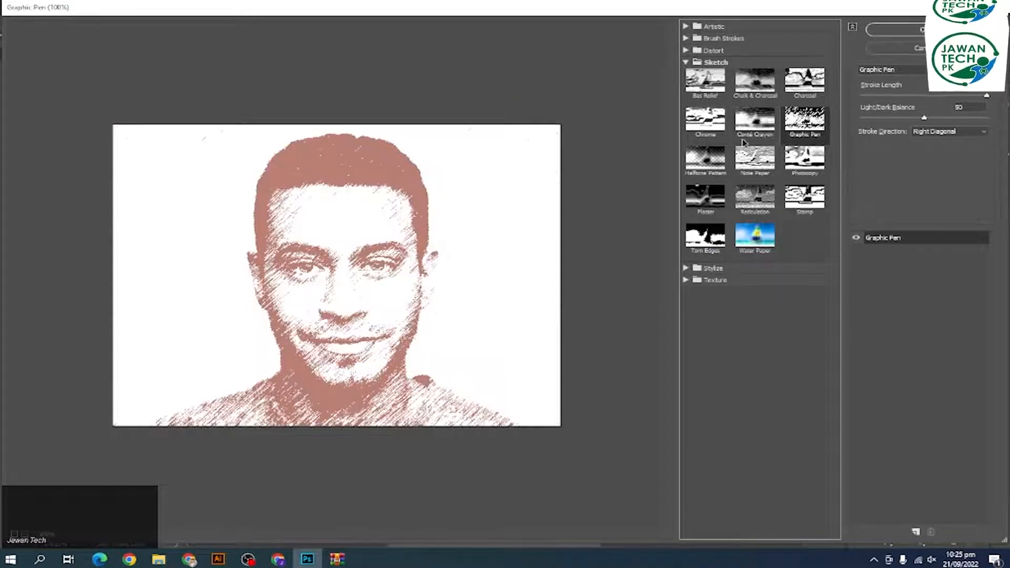
pyautogui.click(706, 158)
# Preview Note Paper, Plaster and Reticulation, then Photocopy with reduced detail
pyautogui.click(768, 166)
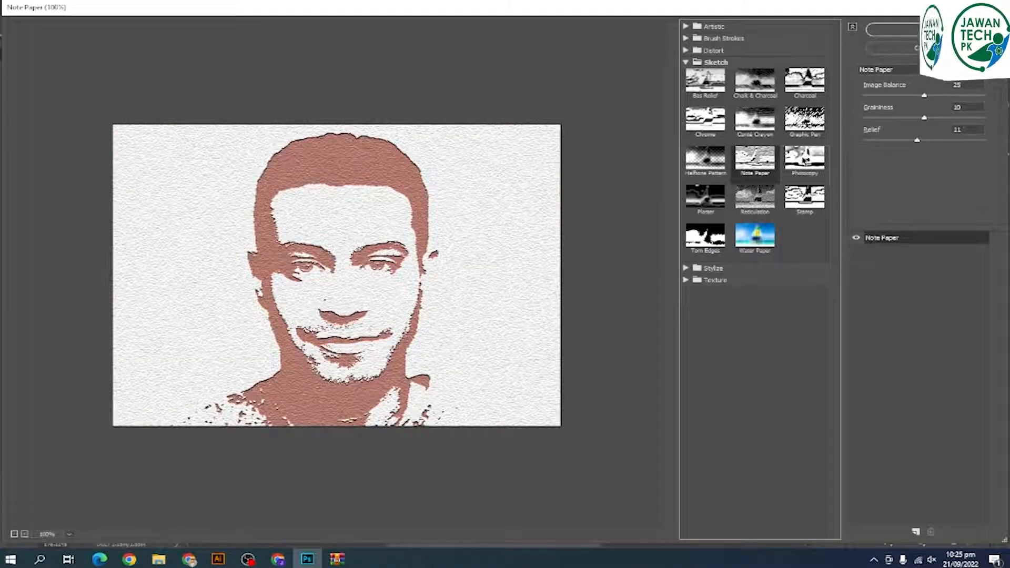
pyautogui.click(700, 196)
pyautogui.click(739, 203)
pyautogui.click(805, 158)
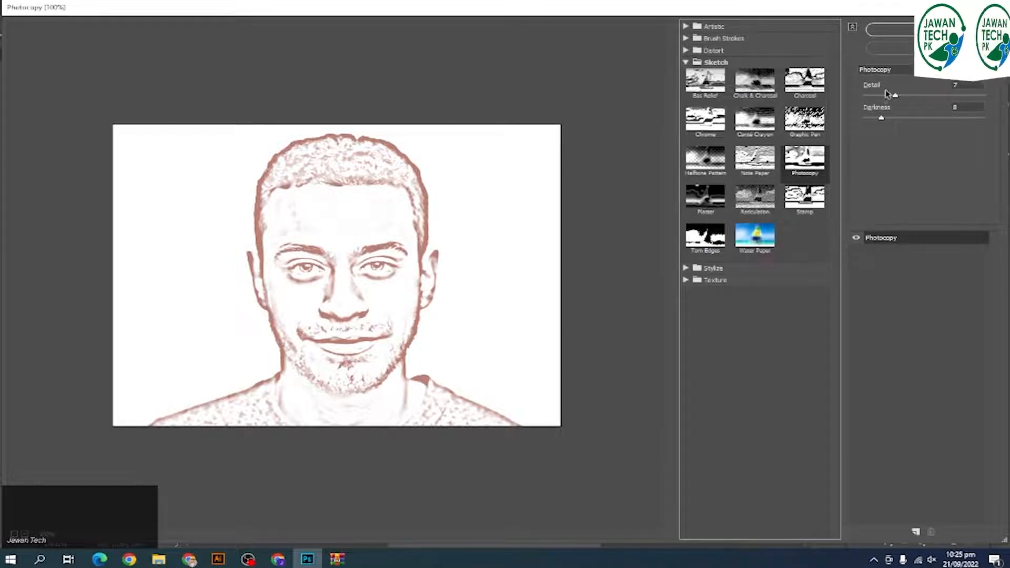
pyautogui.moveTo(895, 95); pyautogui.dragTo(876, 120)
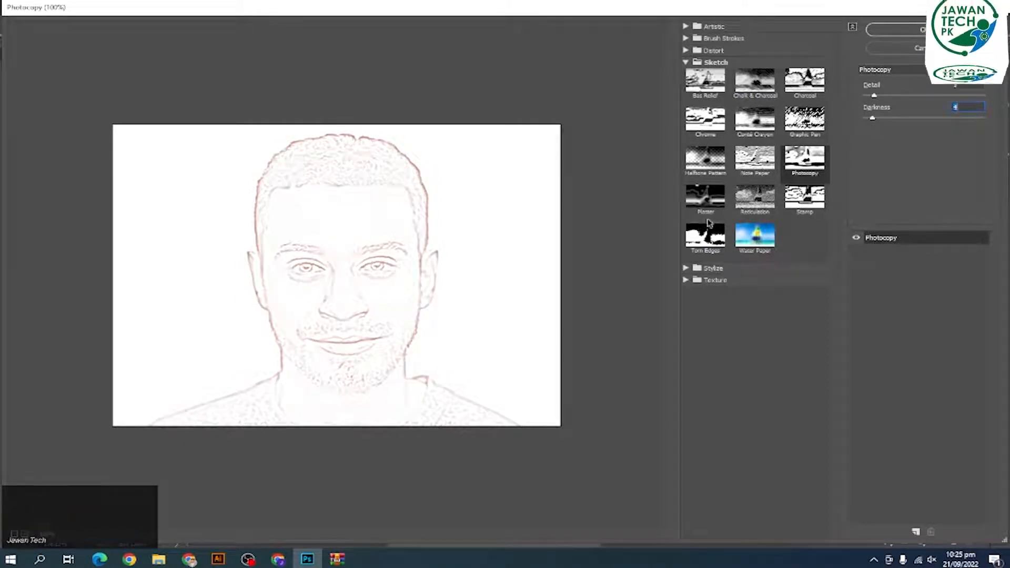
# Try Torn Edges and Water Paper with longer fibers, then switch the effect to Plaster
pyautogui.click(705, 235)
pyautogui.click(755, 236)
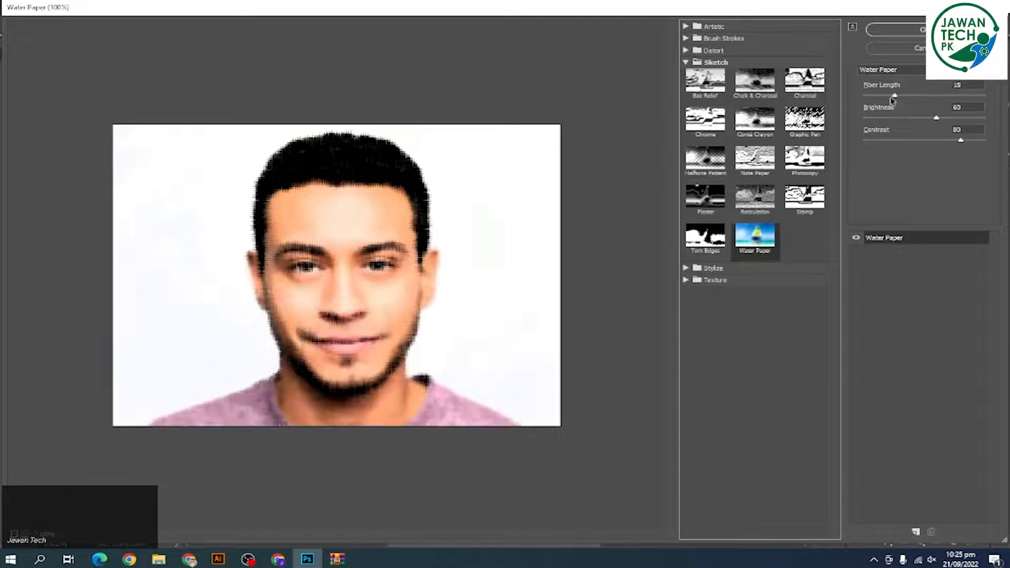
pyautogui.moveTo(895, 96); pyautogui.dragTo(873, 96)
pyautogui.click(891, 72)
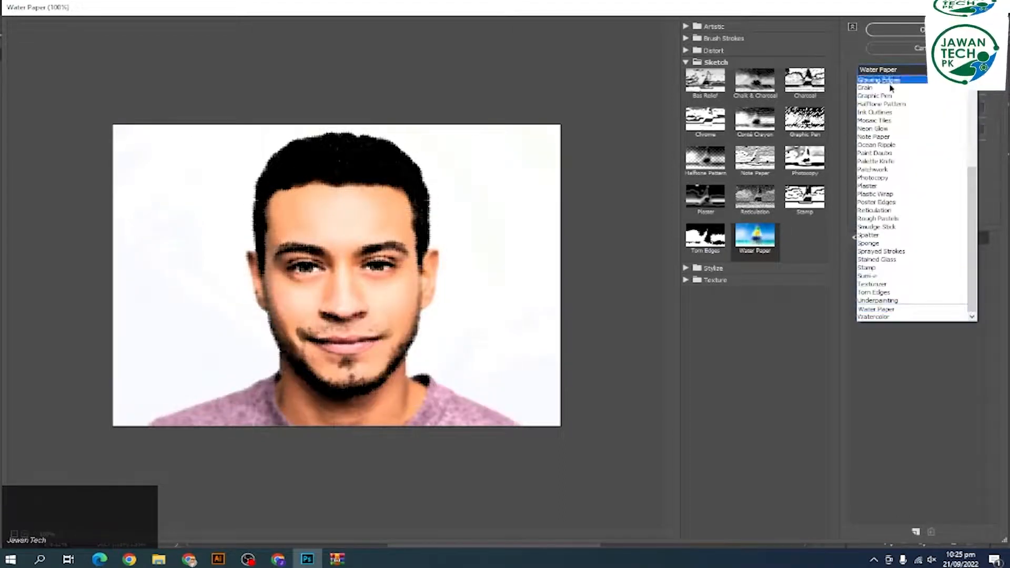
pyautogui.click(888, 174)
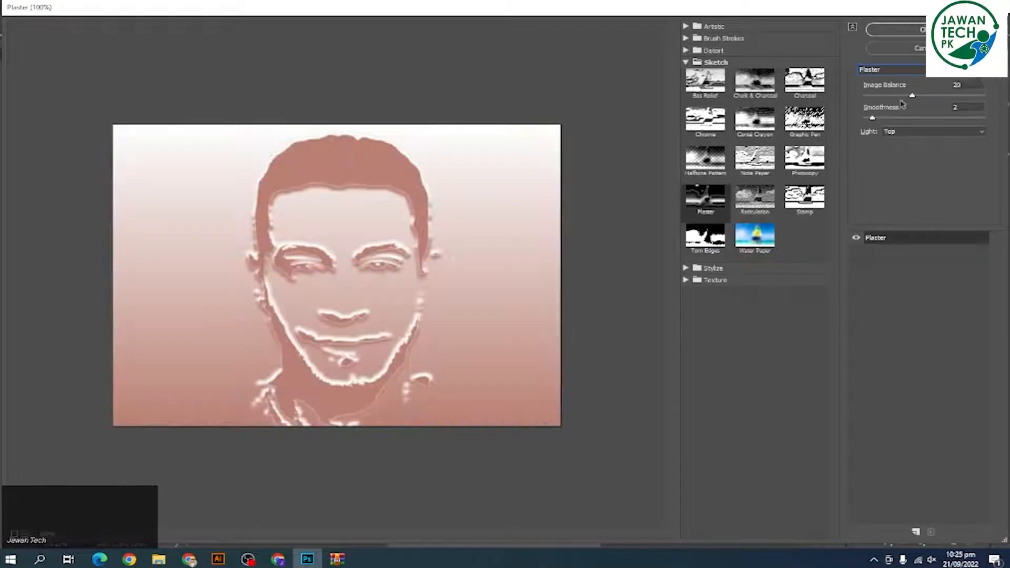
pyautogui.click(891, 71)
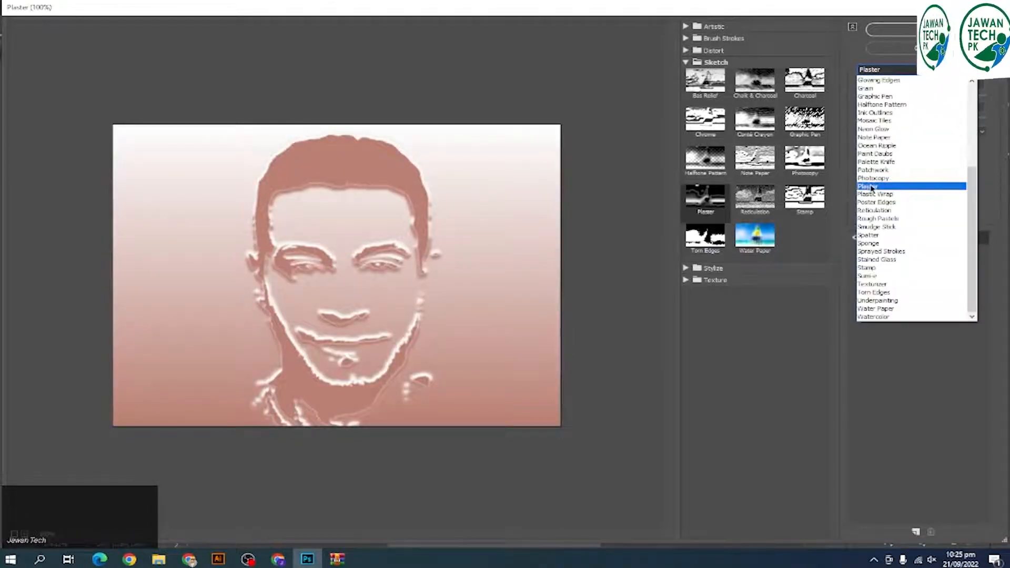
pyautogui.click(687, 62)
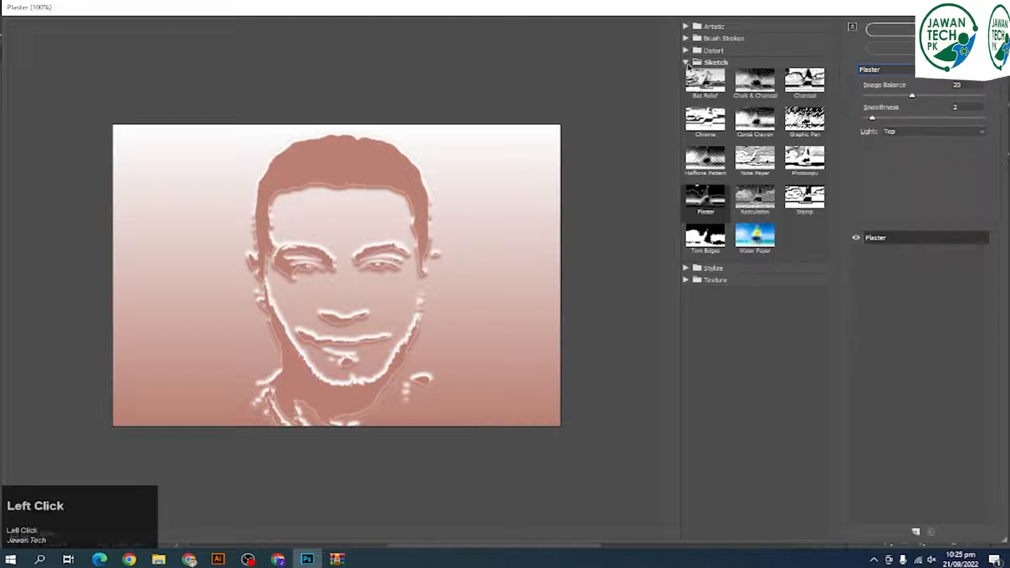
# Preview the Stylize Glowing Edges effect with wider edges
pyautogui.click(686, 74)
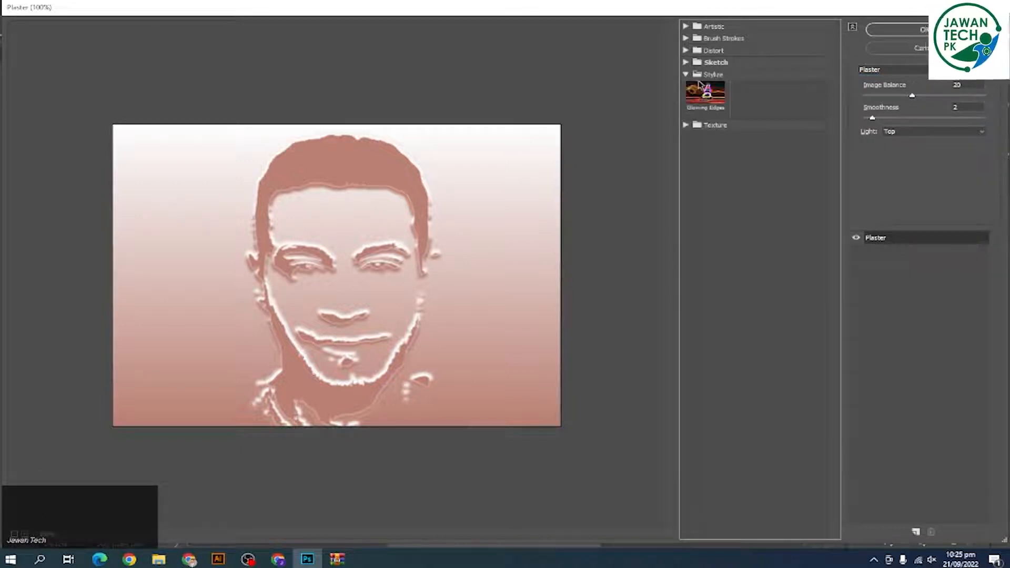
pyautogui.click(705, 91)
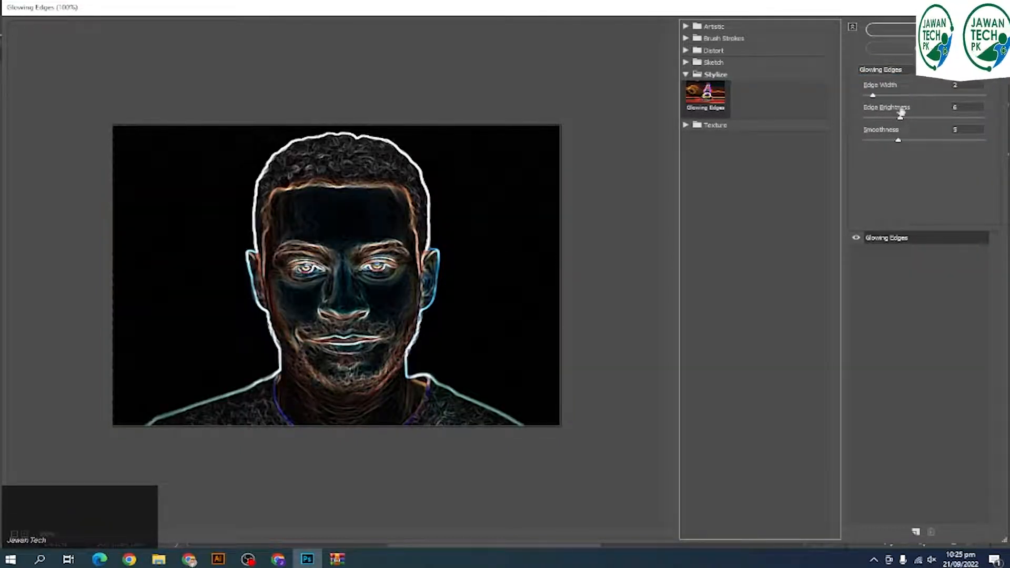
pyautogui.moveTo(873, 96); pyautogui.dragTo(888, 118)
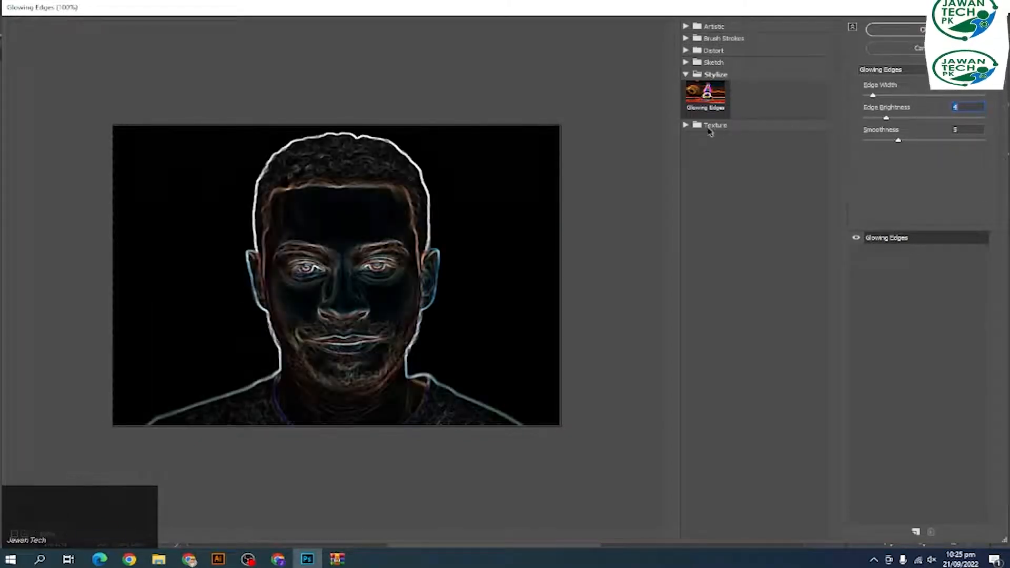
pyautogui.click(686, 74)
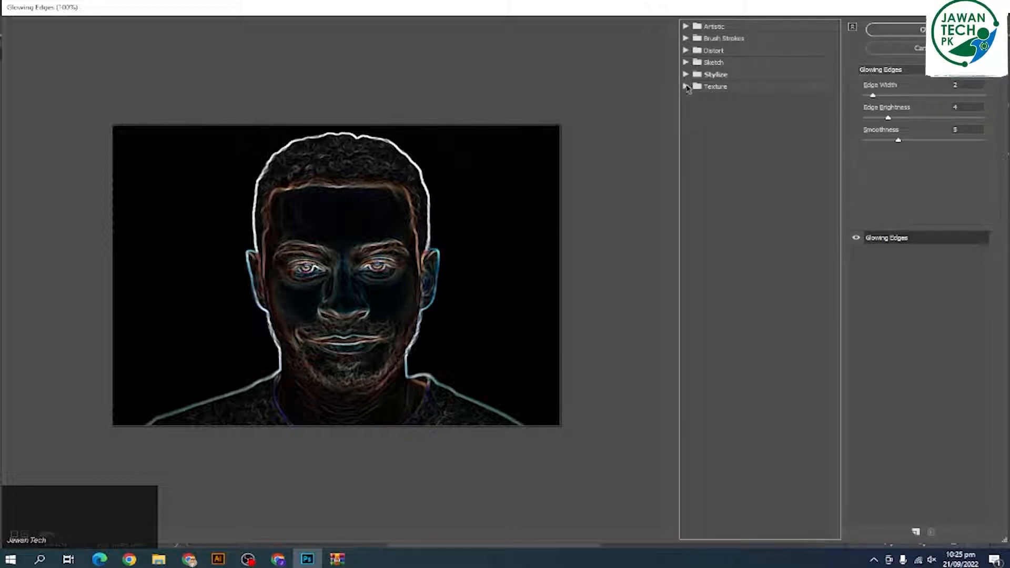
# Try Craquelure, Grain, Stained Glass with smaller cells and Texturizer, then cancel the gallery
pyautogui.click(687, 87)
pyautogui.click(718, 110)
pyautogui.click(746, 112)
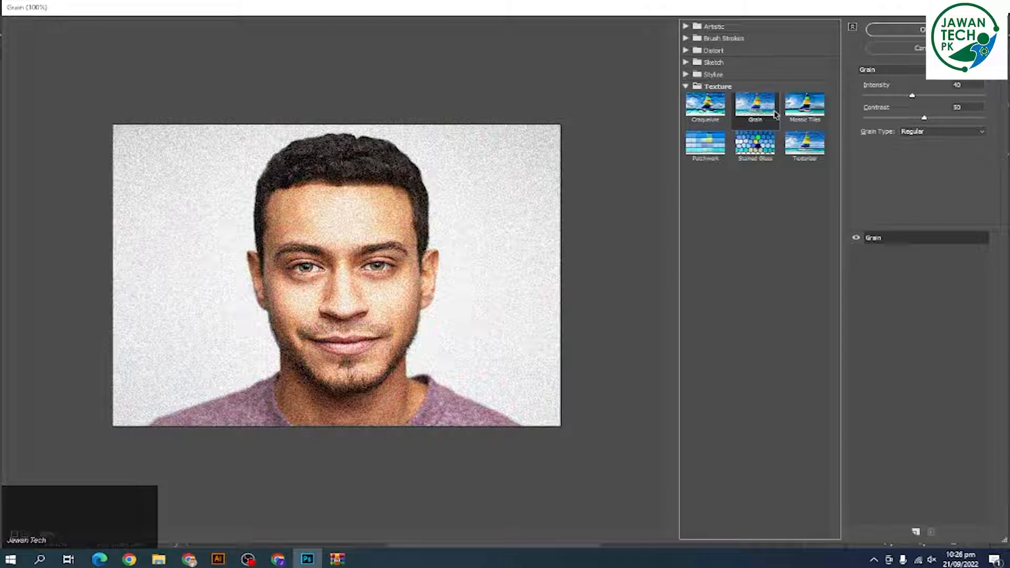
pyautogui.click(756, 143)
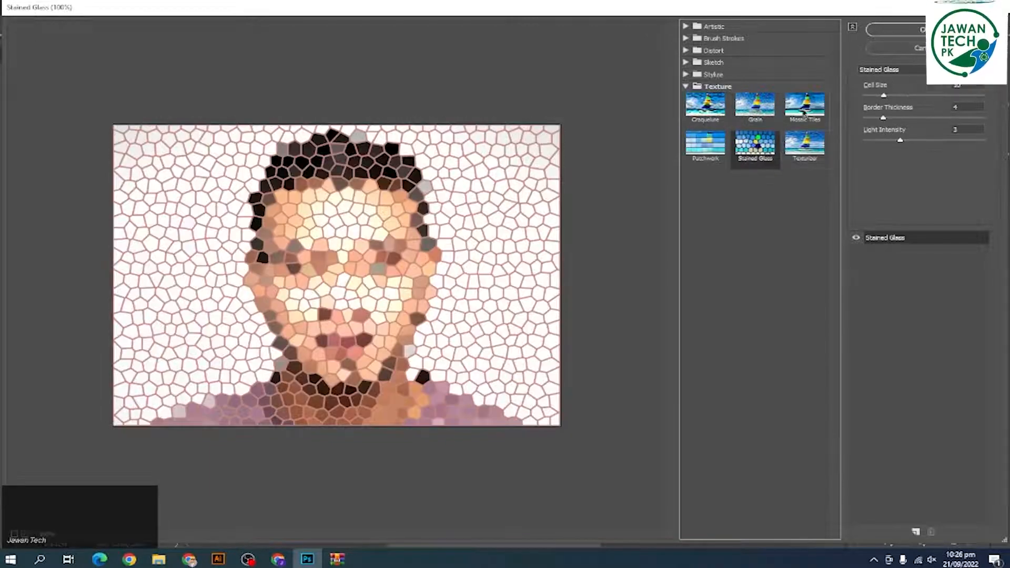
pyautogui.moveTo(878, 97)
pyautogui.mouseDown()
pyautogui.moveTo(905, 98)
pyautogui.moveTo(874, 102)
pyautogui.mouseUp()
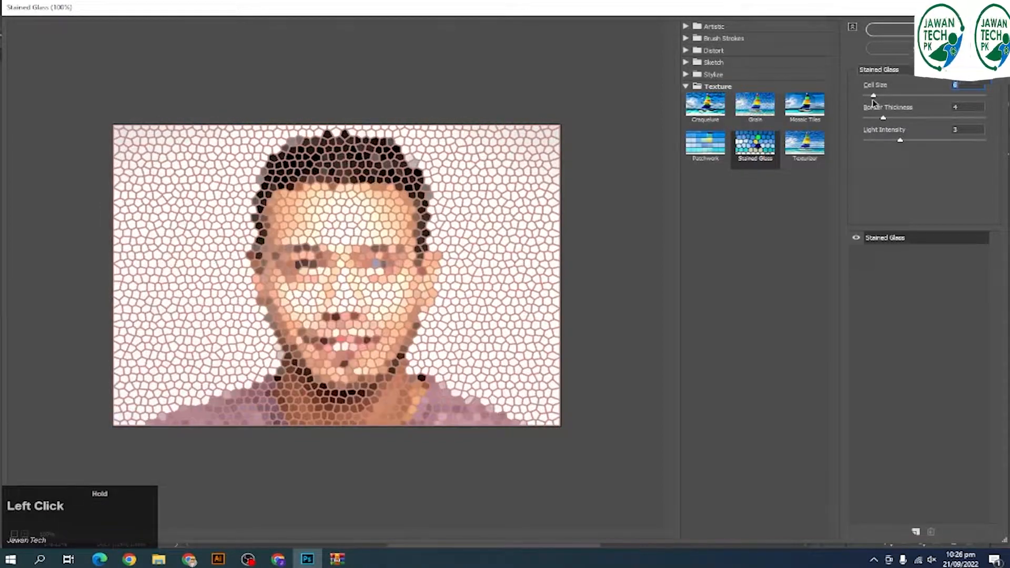
pyautogui.click(811, 149)
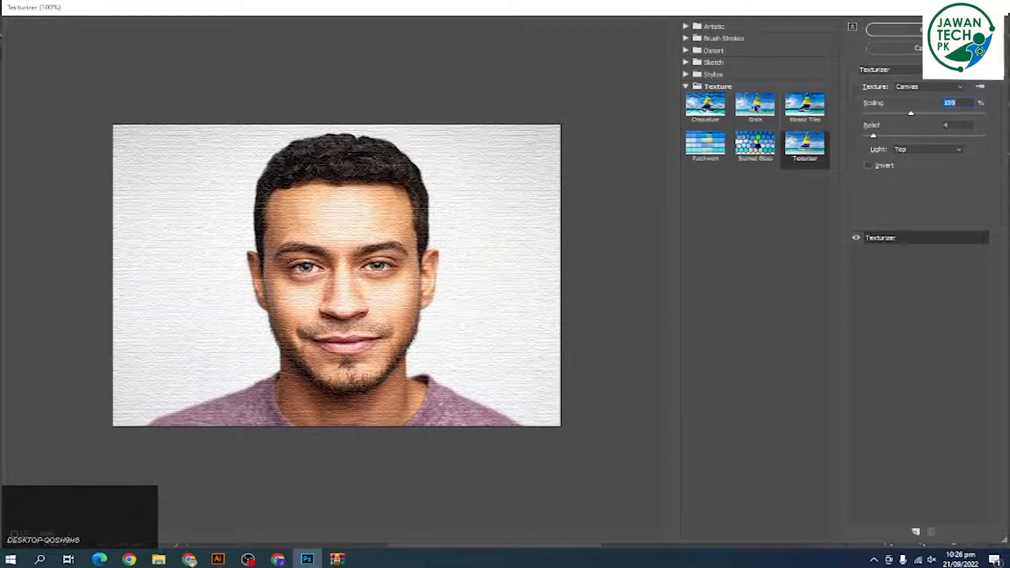
pyautogui.click(686, 87)
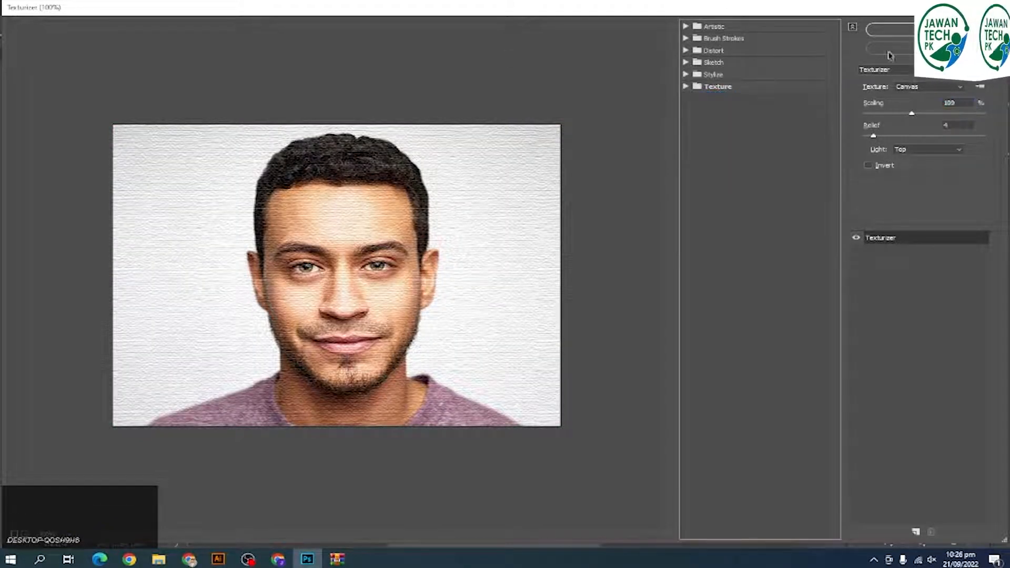
pyautogui.click(912, 51)
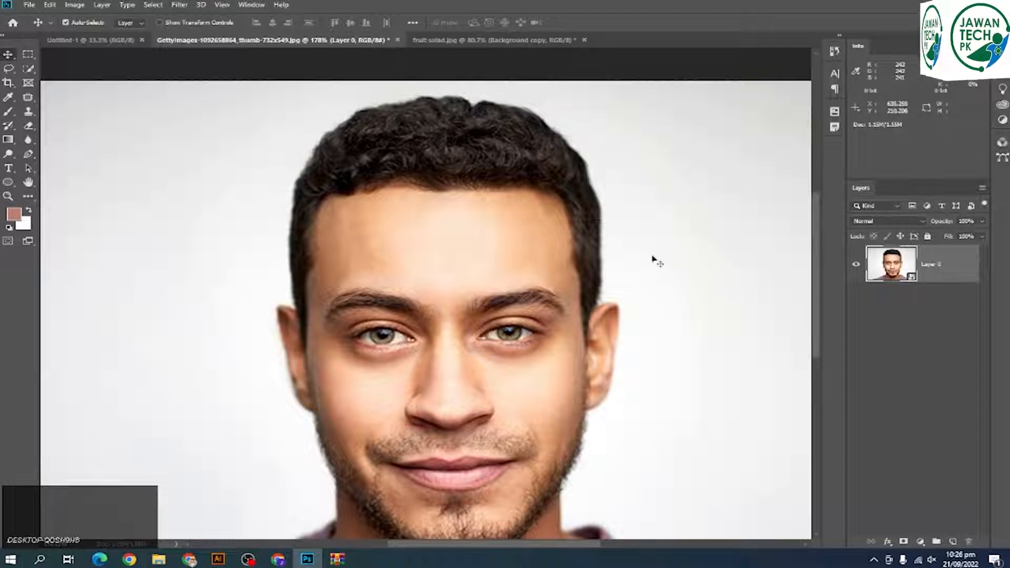
# Open the Camera Raw filter on the portrait and dismiss its welcome screen
pyautogui.click(179, 5)
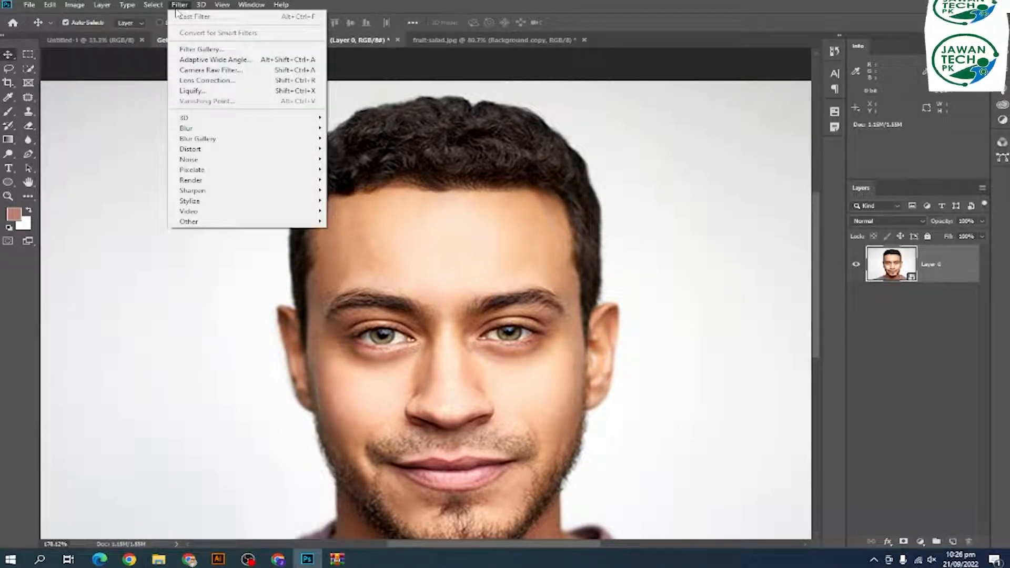
pyautogui.click(210, 70)
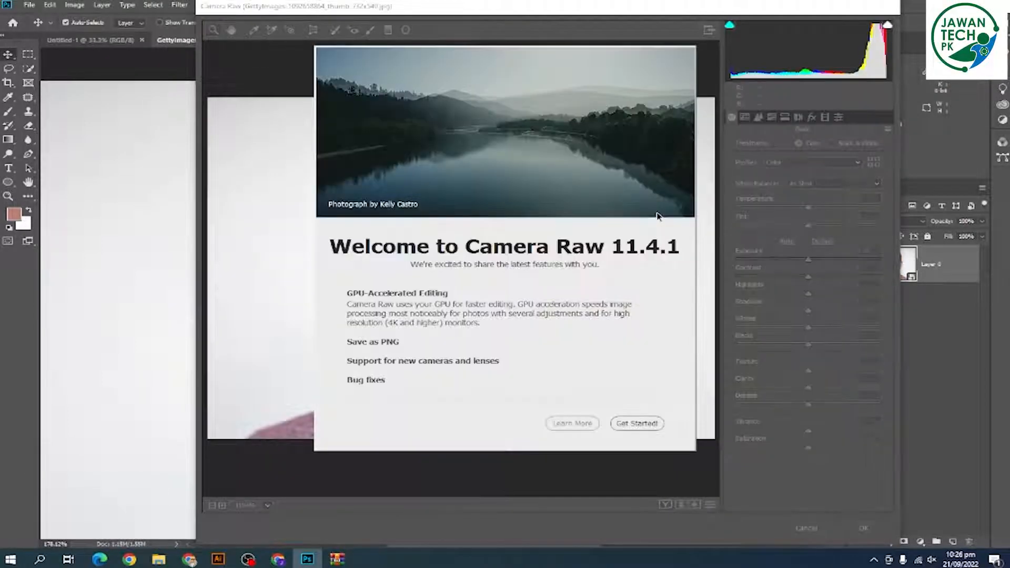
pyautogui.click(635, 428)
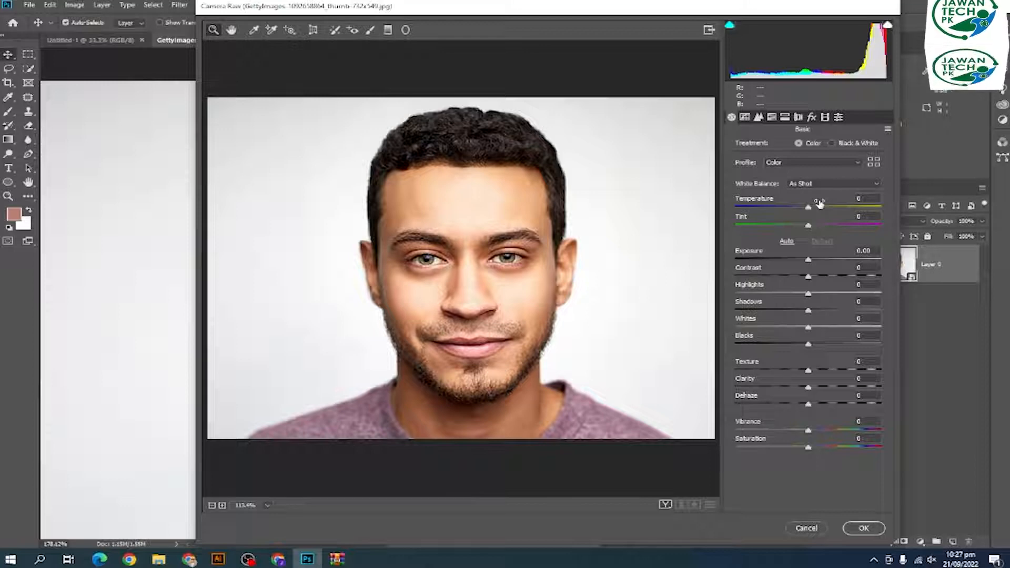
# Keep the Color profile and As Shot white balance, warm the temperature, adjust tint, set Exposure +0.35
pyautogui.click(817, 165)
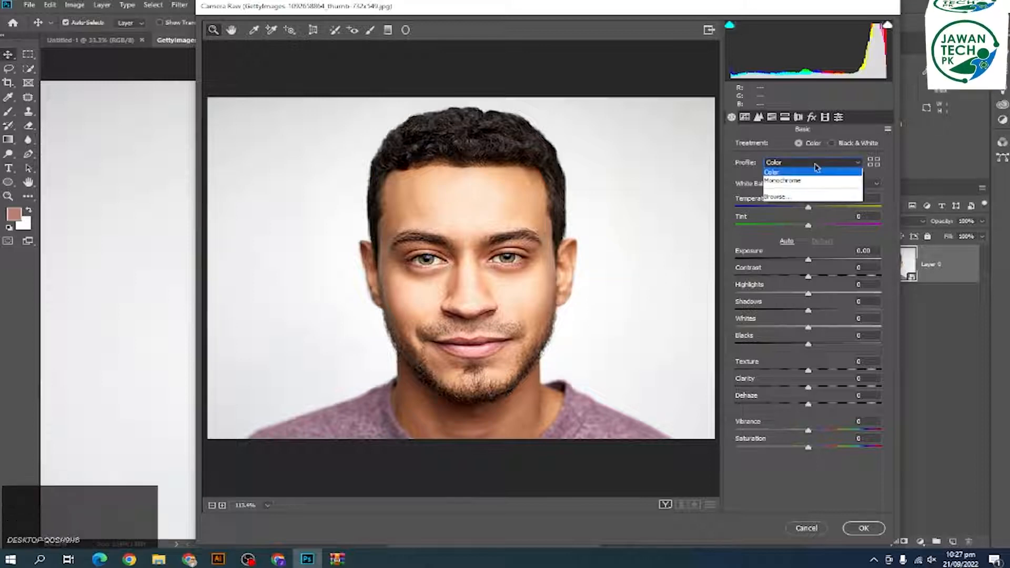
pyautogui.click(818, 164)
pyautogui.click(817, 184)
pyautogui.click(817, 189)
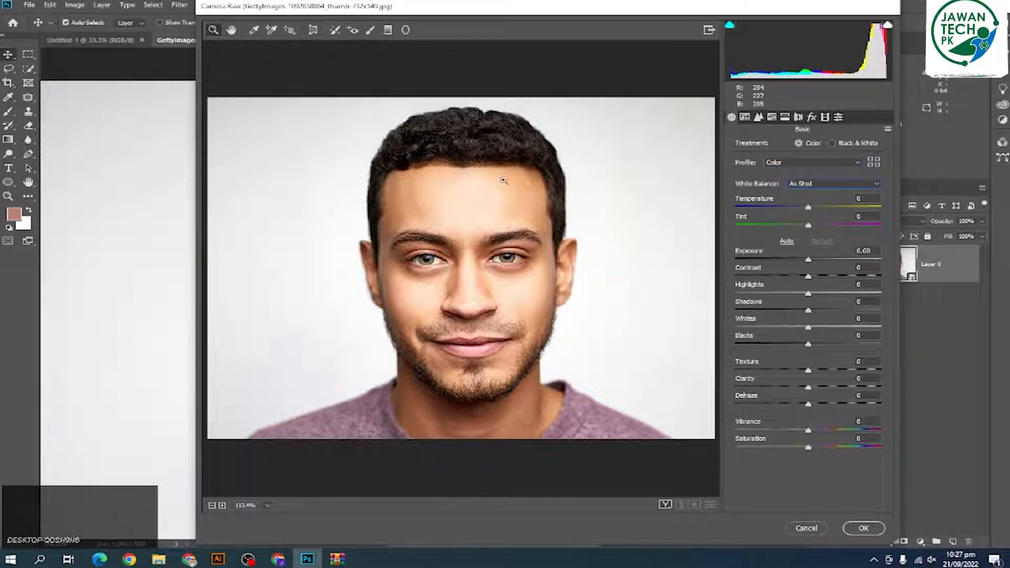
pyautogui.moveTo(809, 210)
pyautogui.mouseDown()
pyautogui.moveTo(837, 208)
pyautogui.moveTo(822, 209)
pyautogui.mouseUp()
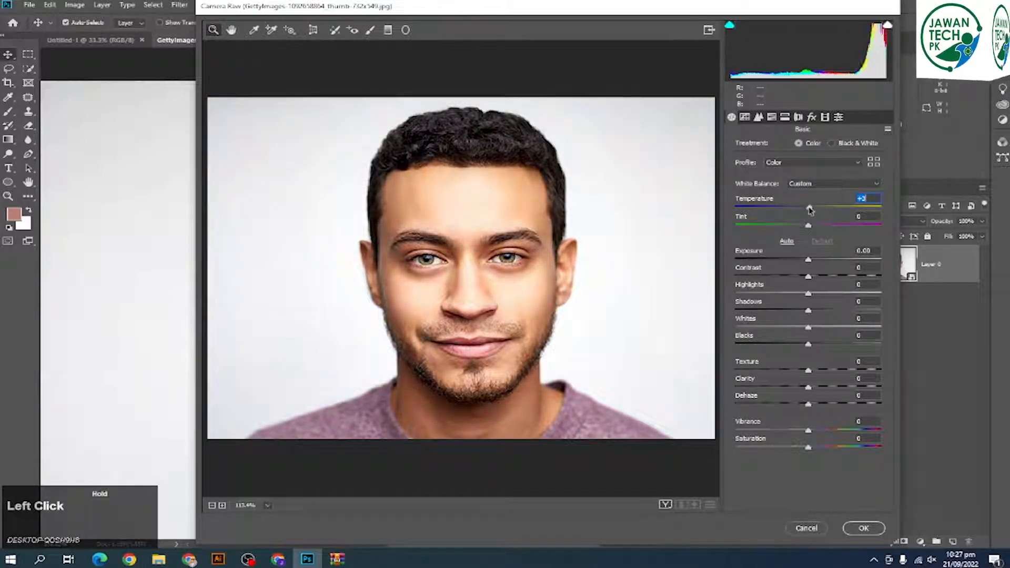
pyautogui.moveTo(809, 210); pyautogui.dragTo(822, 228)
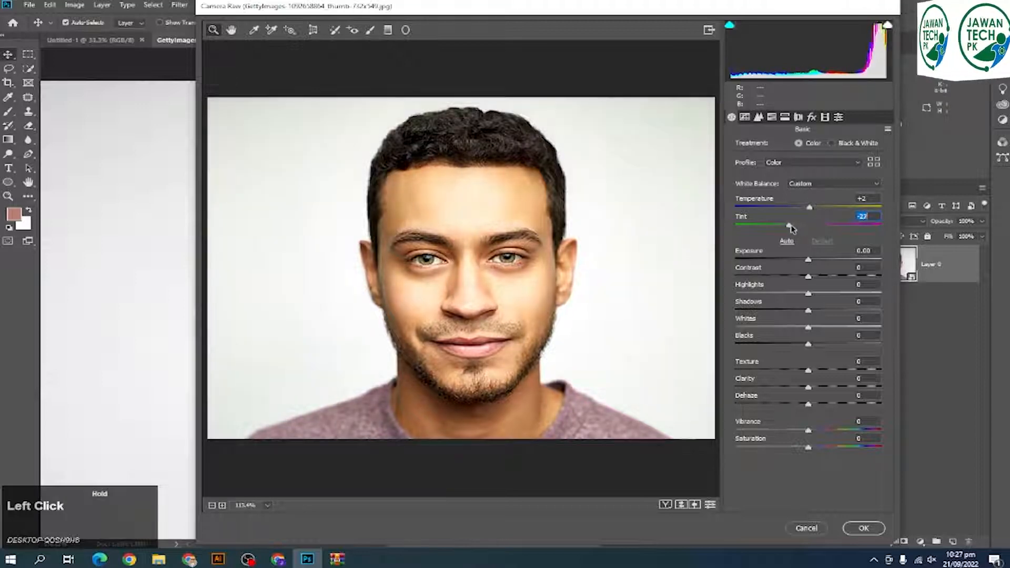
pyautogui.moveTo(811, 254); pyautogui.dragTo(812, 311)
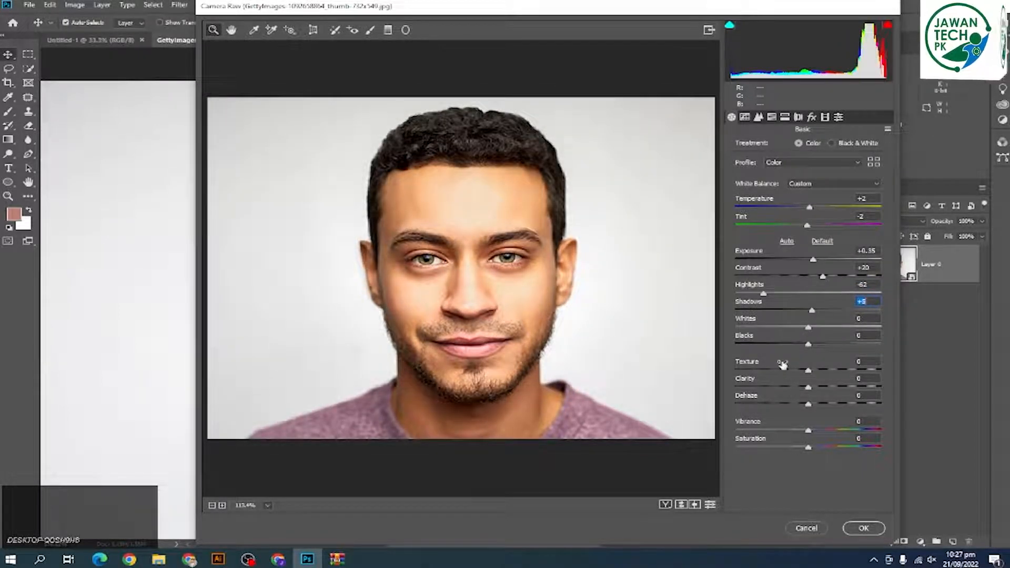
pyautogui.moveTo(809, 453)
pyautogui.mouseDown()
pyautogui.moveTo(853, 450)
pyautogui.moveTo(736, 449)
pyautogui.moveTo(803, 447)
pyautogui.mouseUp()
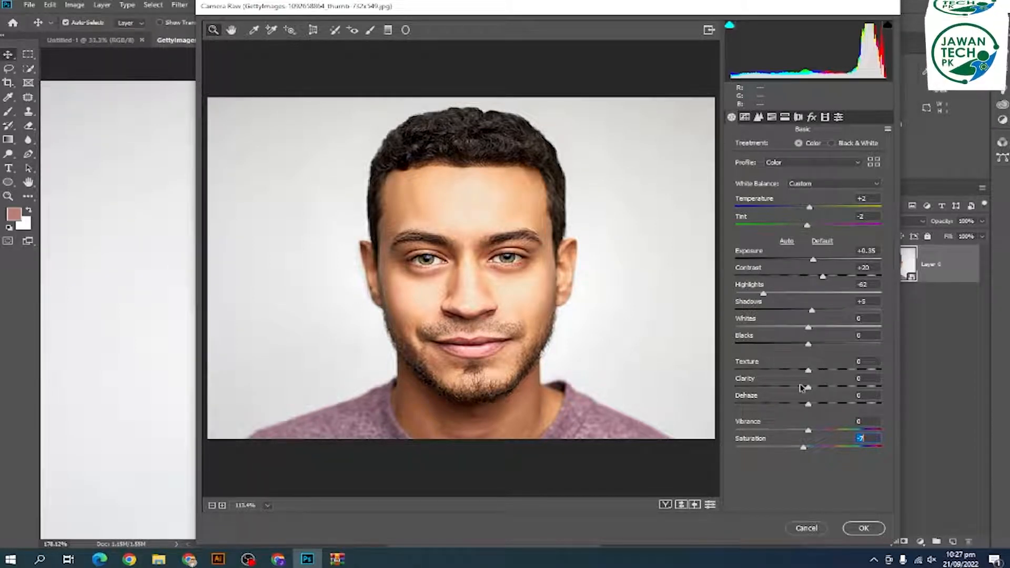
# Set the parametric tone curve to Highlights +31, Lights +4, Darks -32 and Shadows -17
pyautogui.click(745, 117)
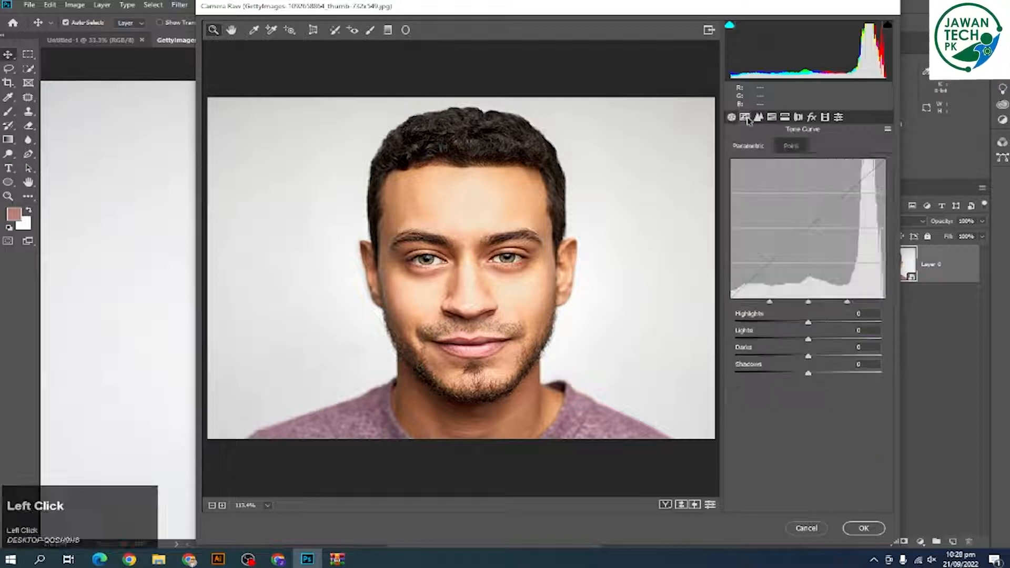
pyautogui.click(848, 189)
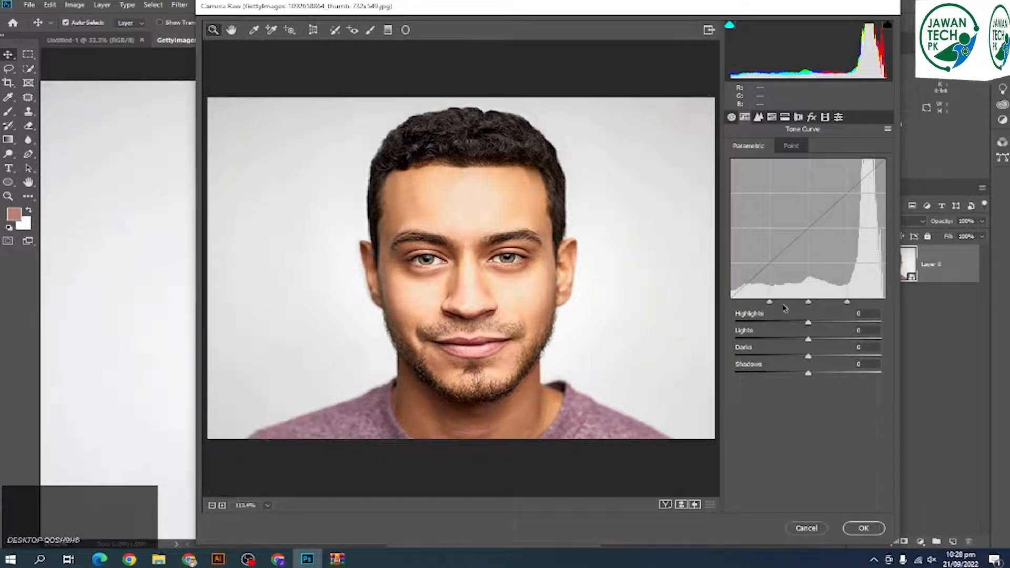
pyautogui.moveTo(770, 303); pyautogui.dragTo(788, 356)
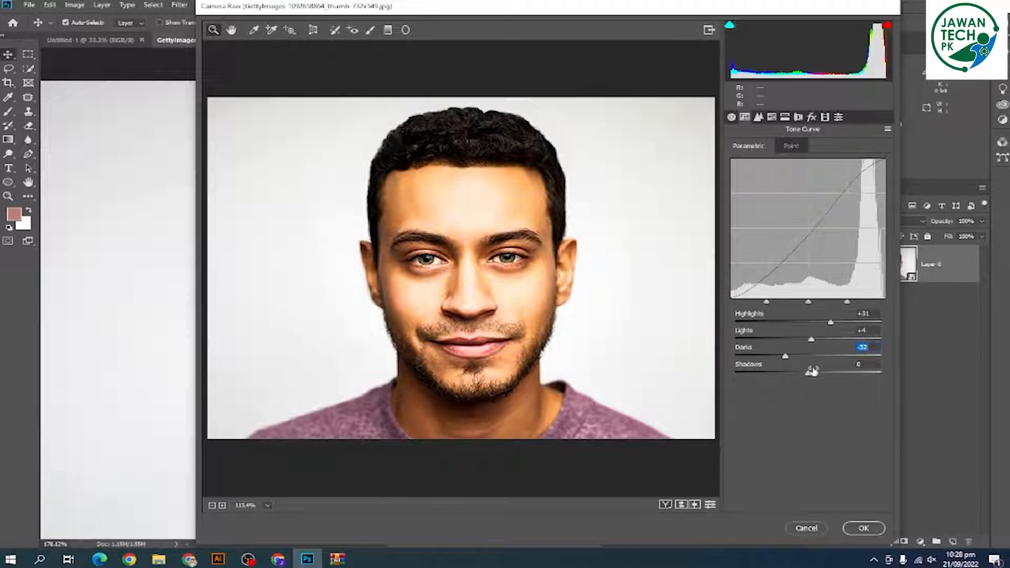
pyautogui.moveTo(812, 376); pyautogui.dragTo(801, 377)
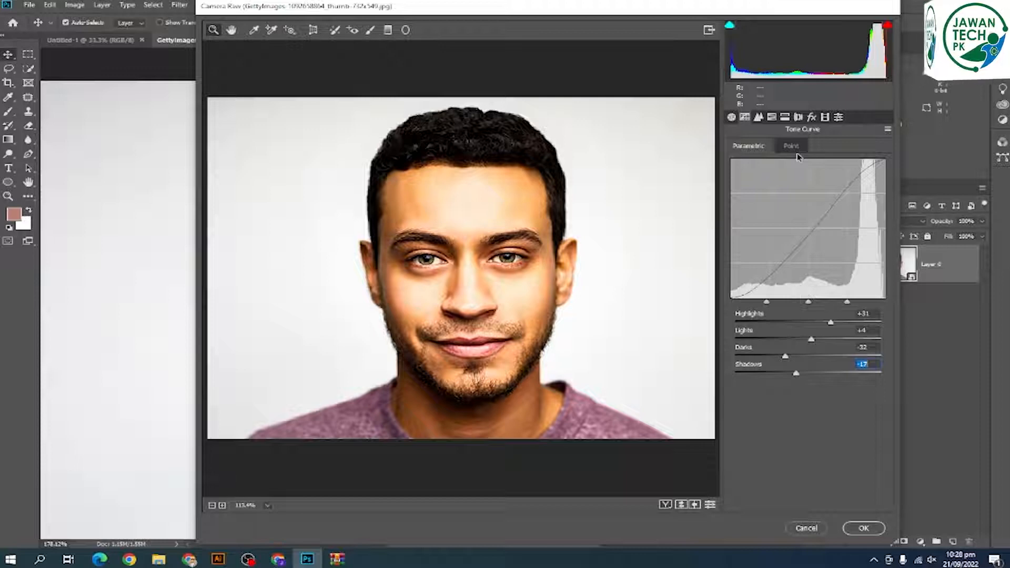
pyautogui.click(759, 117)
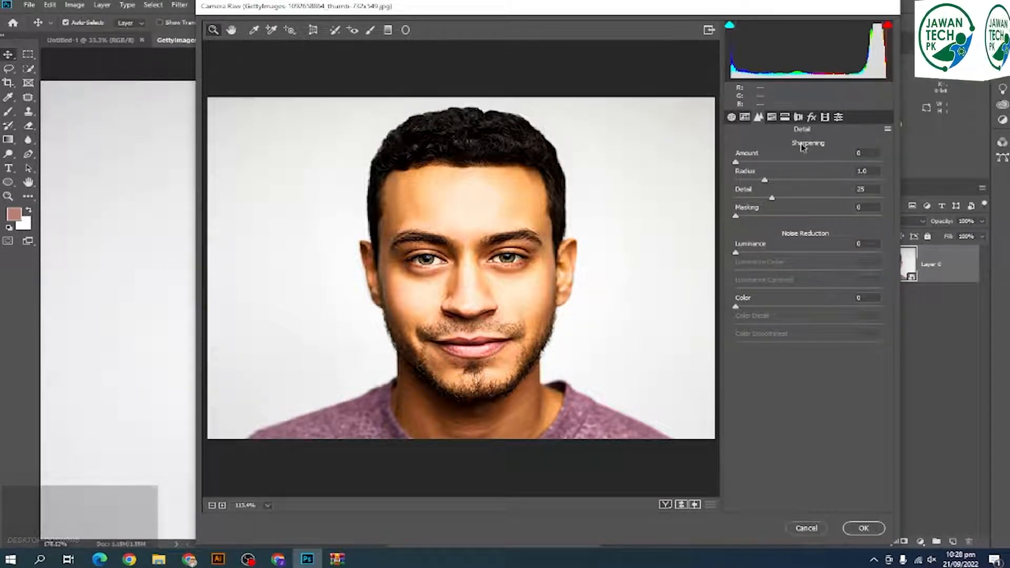
# Try a higher sharpening amount, then leave Amount at 0 and set Radius to 1.5
pyautogui.moveTo(747, 166); pyautogui.dragTo(797, 168)
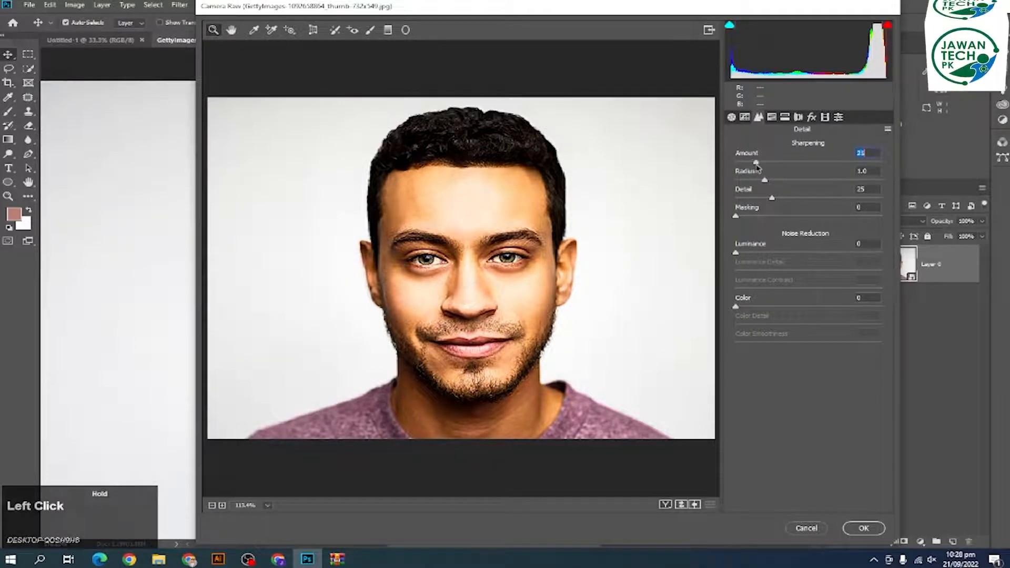
pyautogui.moveTo(745, 167); pyautogui.dragTo(775, 183)
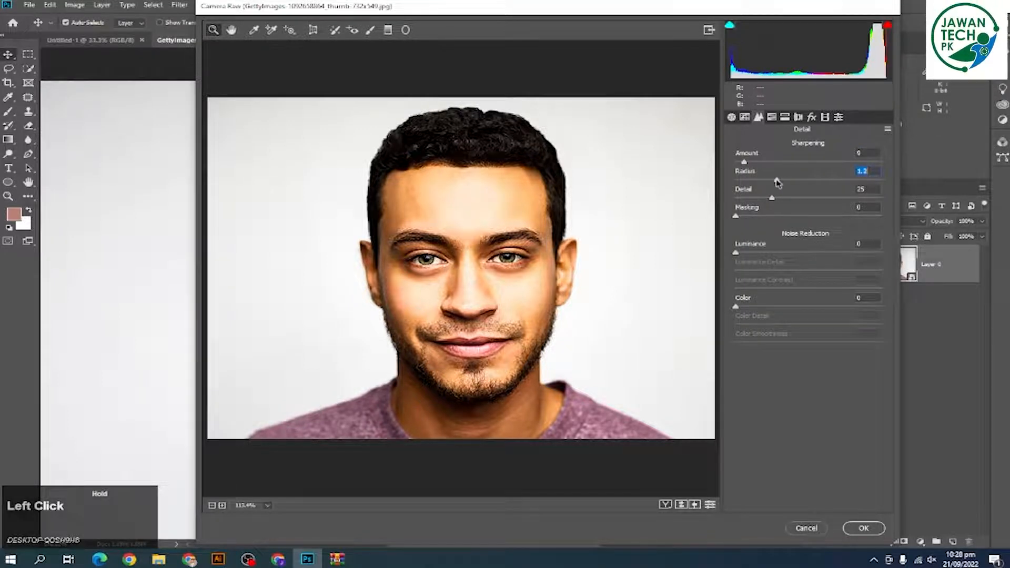
pyautogui.moveTo(748, 182); pyautogui.dragTo(774, 183)
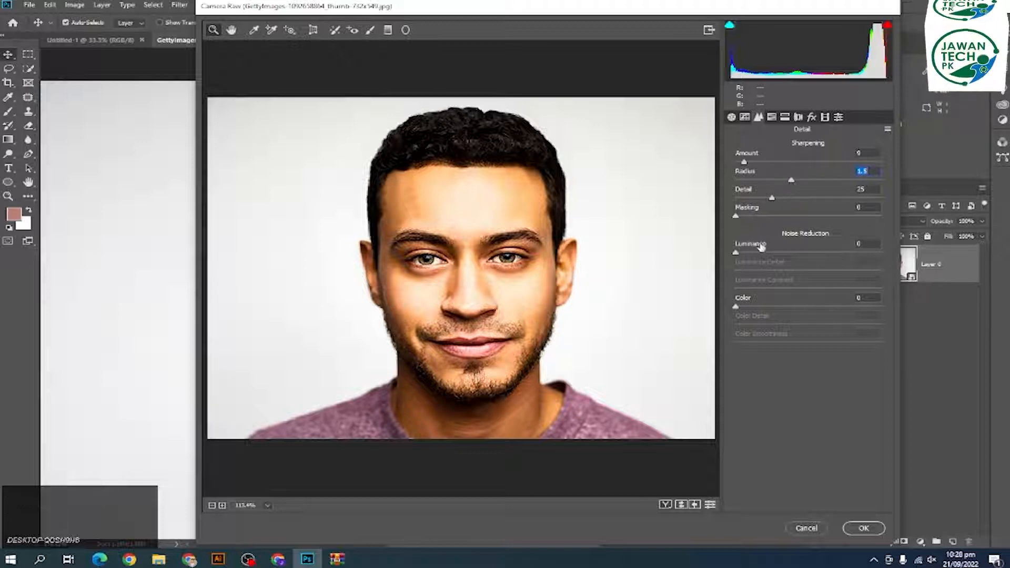
pyautogui.click(772, 117)
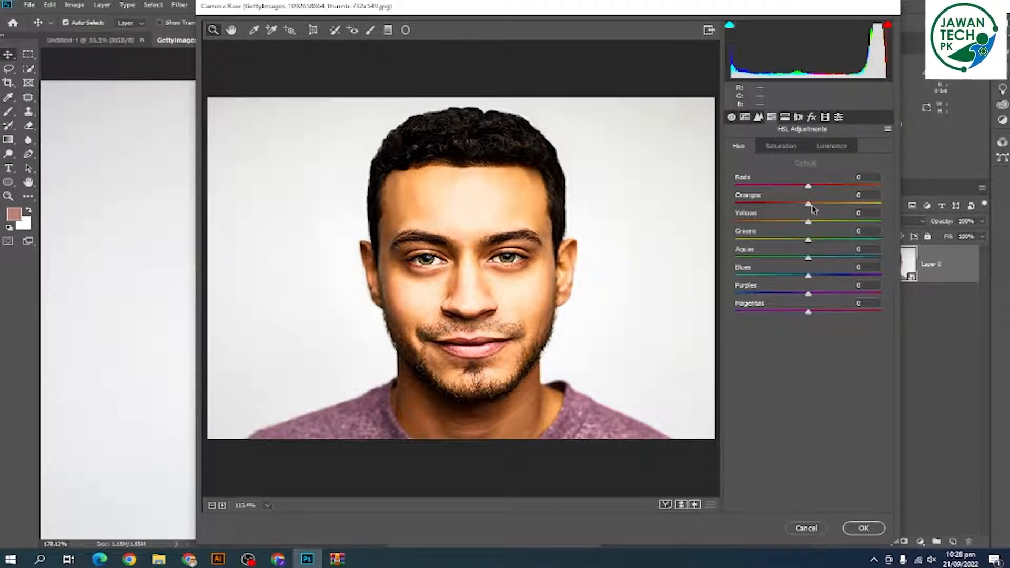
# Shift the Oranges hue to -28 and add pincushion lens distortion
pyautogui.moveTo(812, 205)
pyautogui.mouseDown()
pyautogui.moveTo(825, 204)
pyautogui.moveTo(790, 209)
pyautogui.moveTo(813, 211)
pyautogui.moveTo(829, 192)
pyautogui.moveTo(796, 196)
pyautogui.mouseUp()
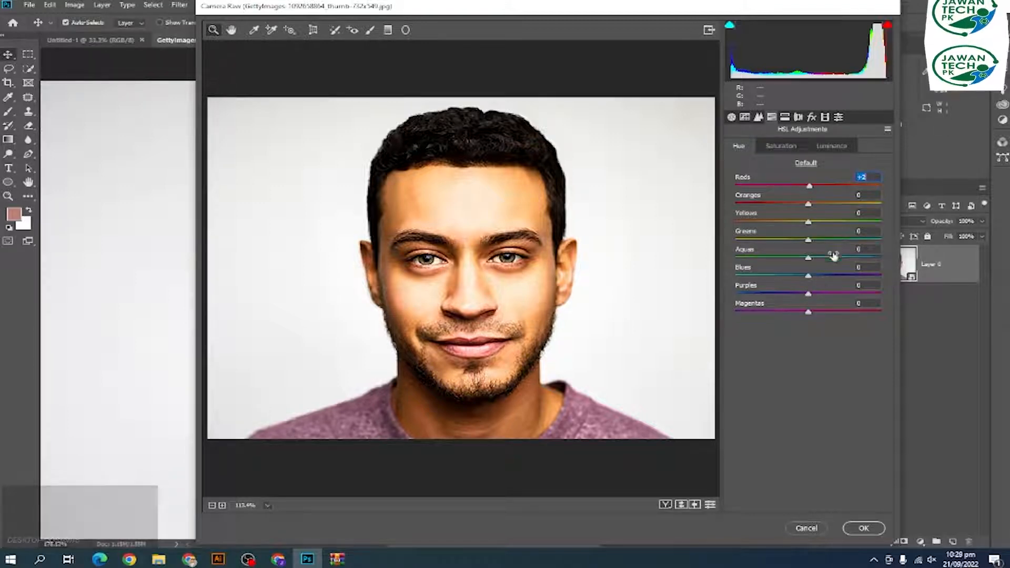
pyautogui.click(785, 117)
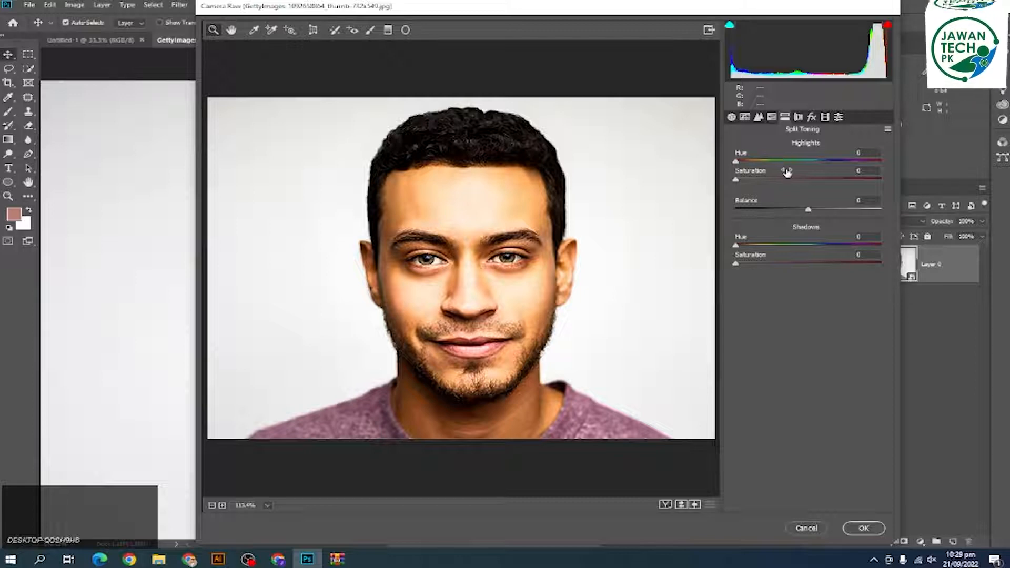
pyautogui.click(798, 117)
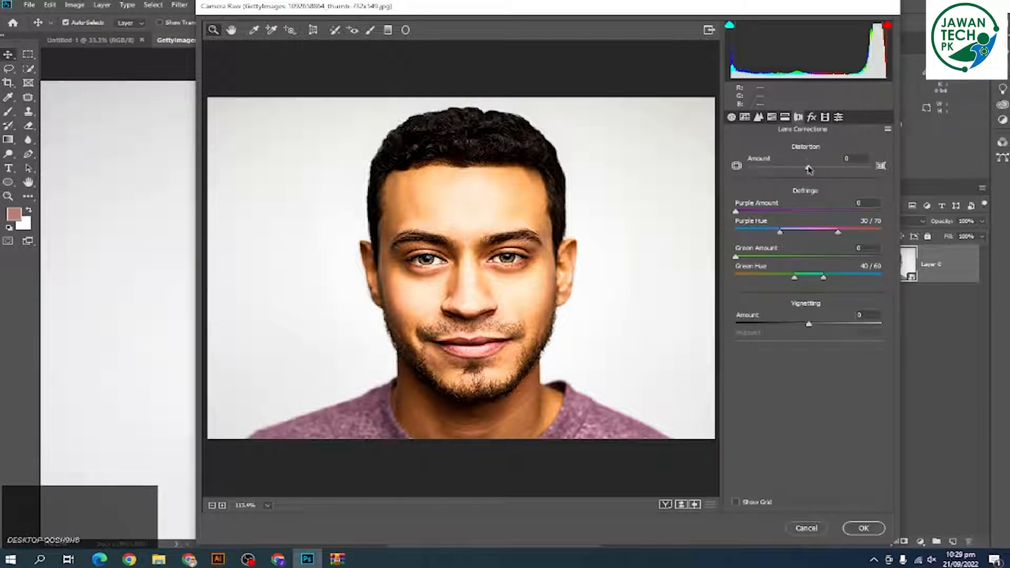
pyautogui.moveTo(809, 170)
pyautogui.mouseDown()
pyautogui.moveTo(844, 171)
pyautogui.moveTo(788, 171)
pyautogui.moveTo(852, 170)
pyautogui.moveTo(783, 171)
pyautogui.moveTo(845, 169)
pyautogui.moveTo(797, 171)
pyautogui.moveTo(815, 170)
pyautogui.mouseUp()
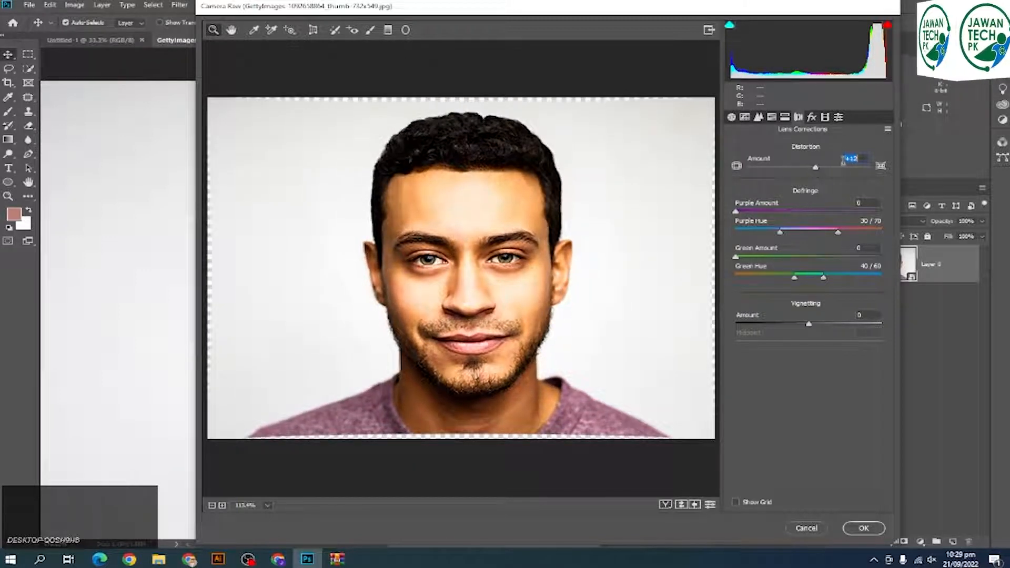
# Try adding grain, keep the current process version, and set calibration Shadows Tint to -45
pyautogui.click(812, 118)
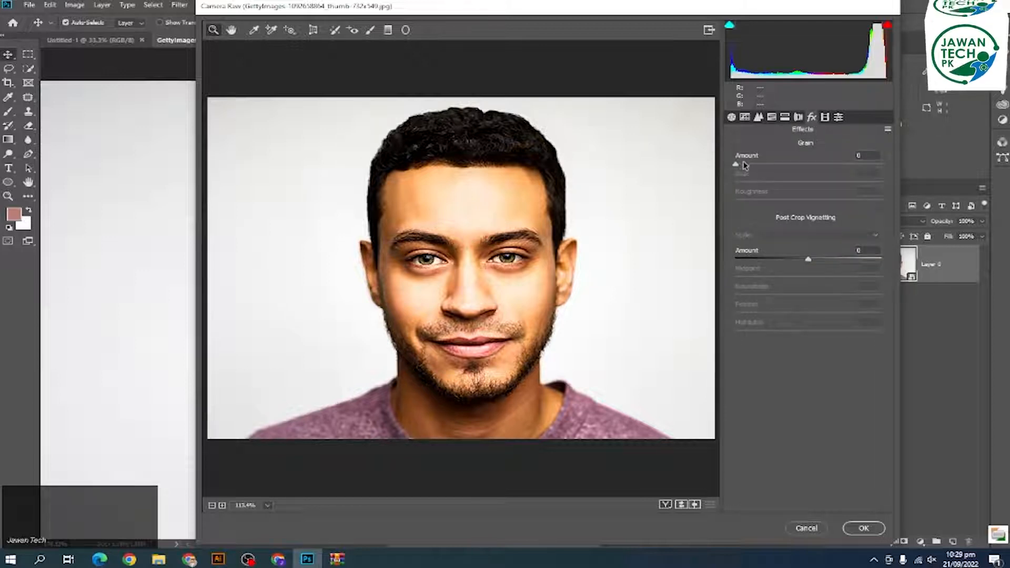
pyautogui.moveTo(744, 165)
pyautogui.mouseDown()
pyautogui.moveTo(771, 164)
pyautogui.moveTo(734, 165)
pyautogui.mouseUp()
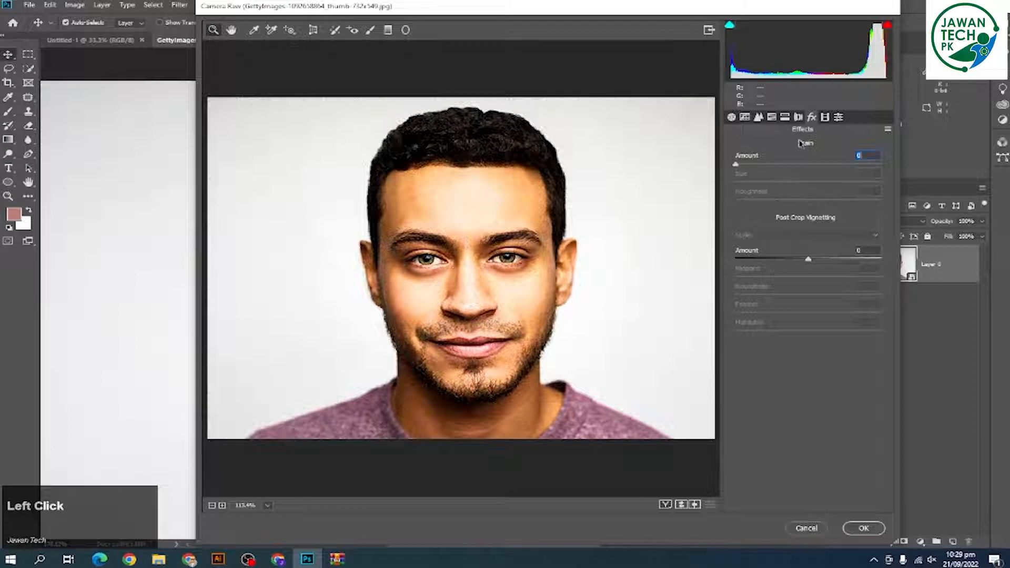
pyautogui.click(826, 118)
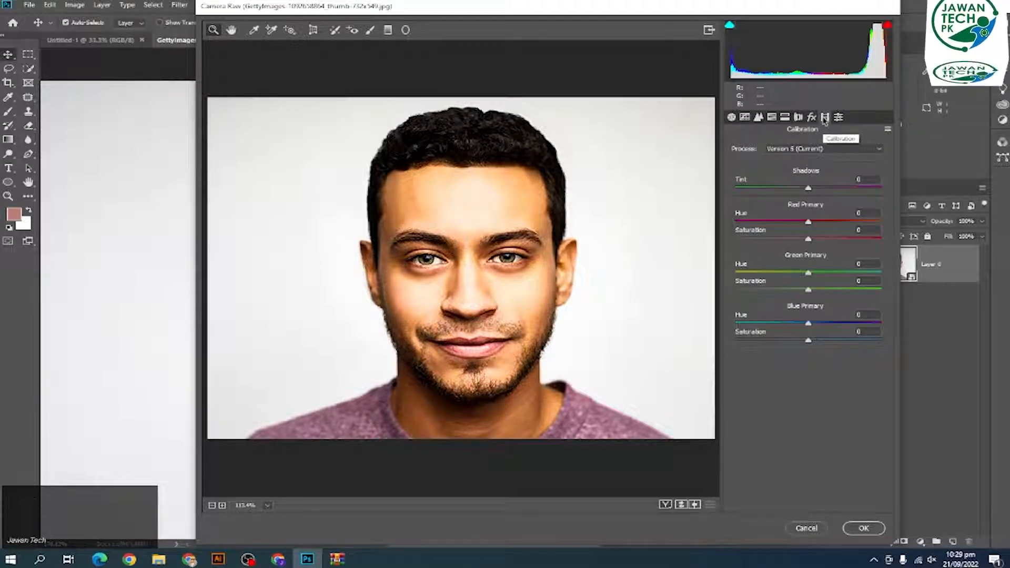
pyautogui.click(828, 149)
pyautogui.click(828, 158)
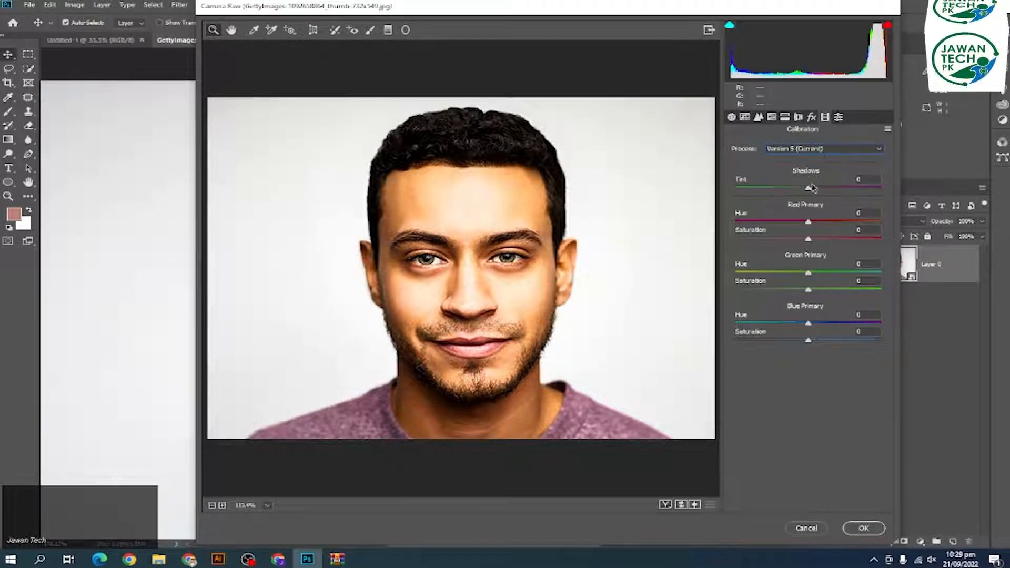
pyautogui.moveTo(813, 188); pyautogui.dragTo(775, 193)
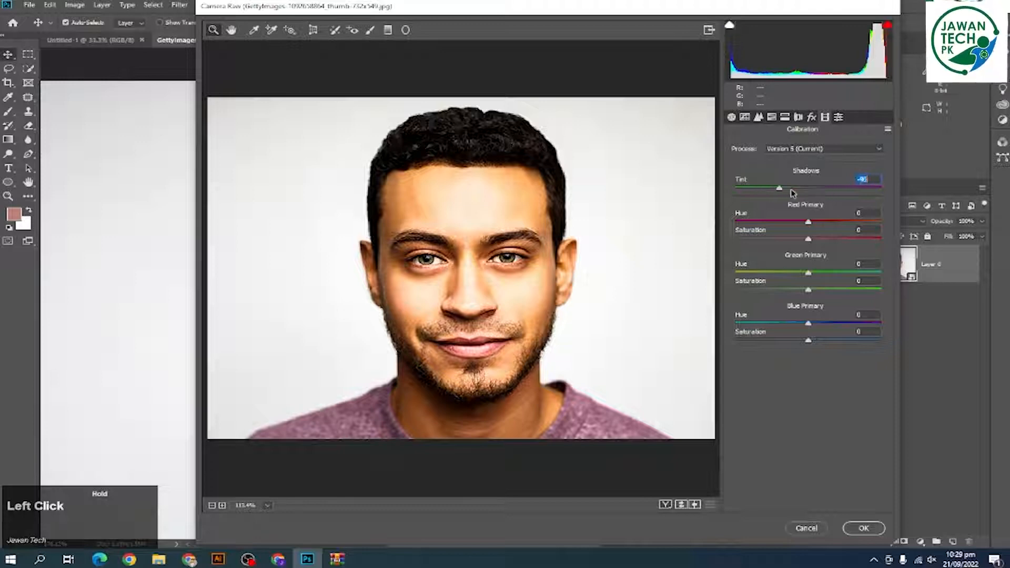
pyautogui.click(838, 117)
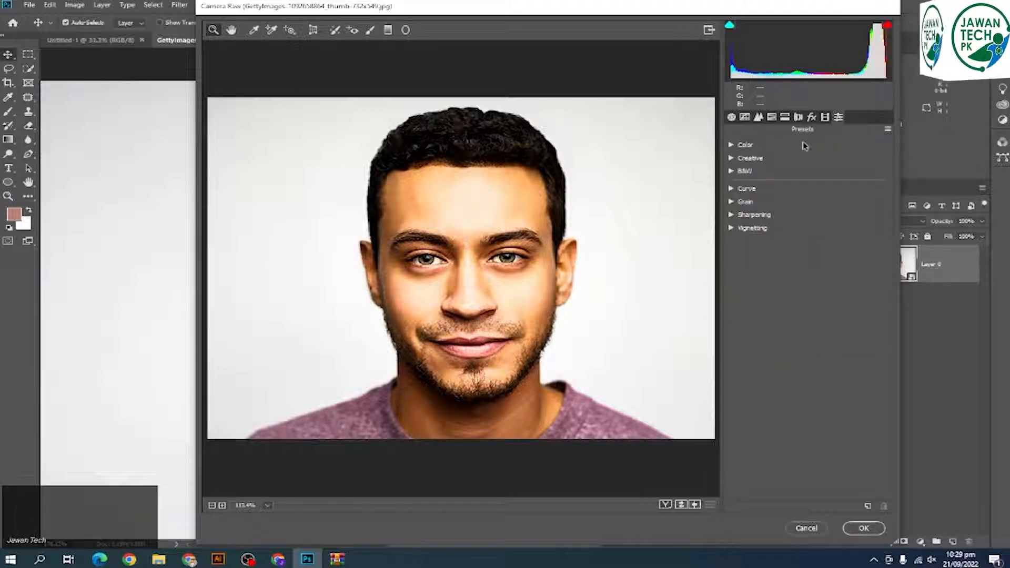
# Browse the Color, Creative, B&W, Curve and Vignetting presets, trying Natural and Heavy
pyautogui.click(732, 145)
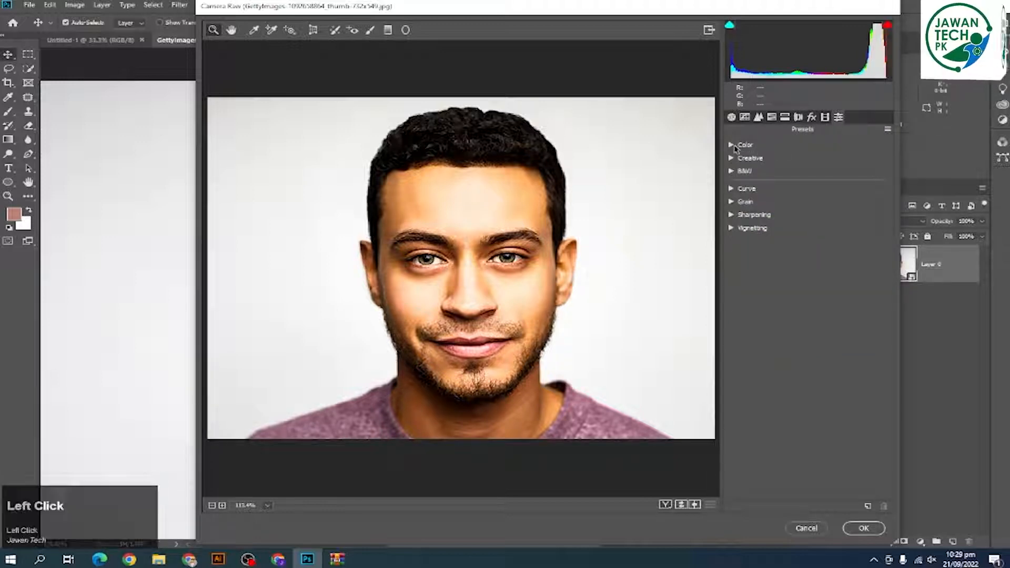
pyautogui.click(758, 156)
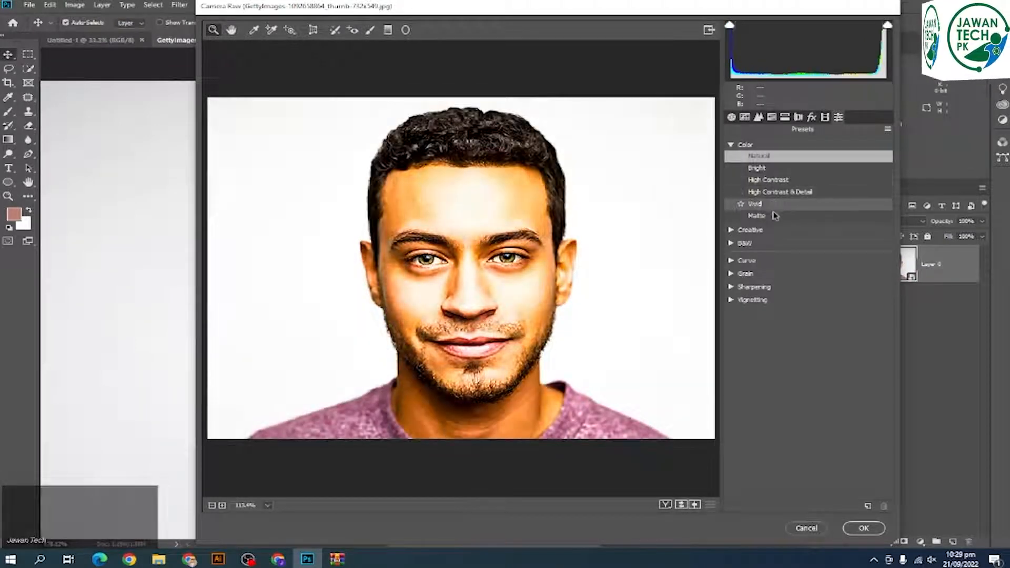
pyautogui.click(733, 146)
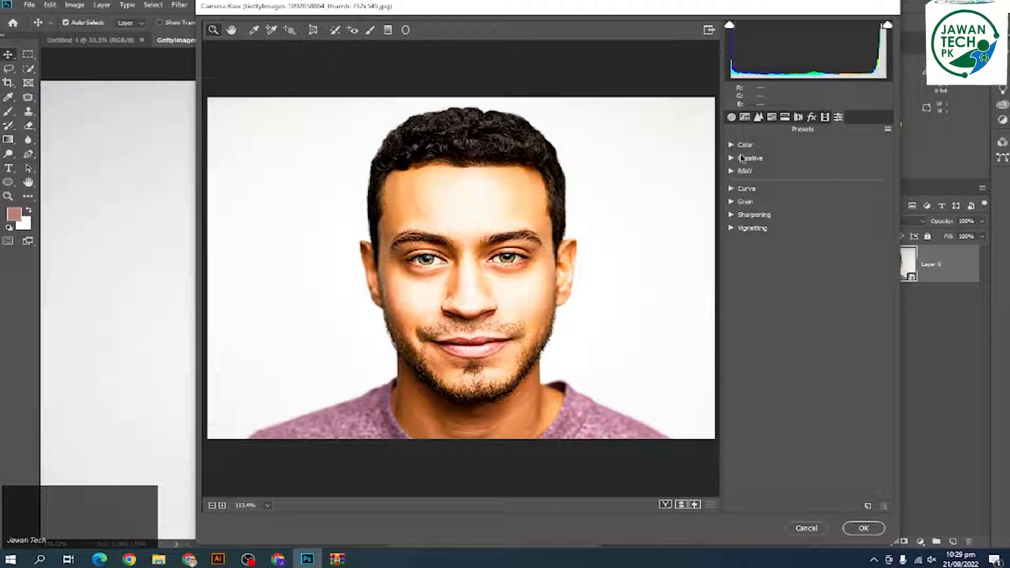
pyautogui.click(733, 159)
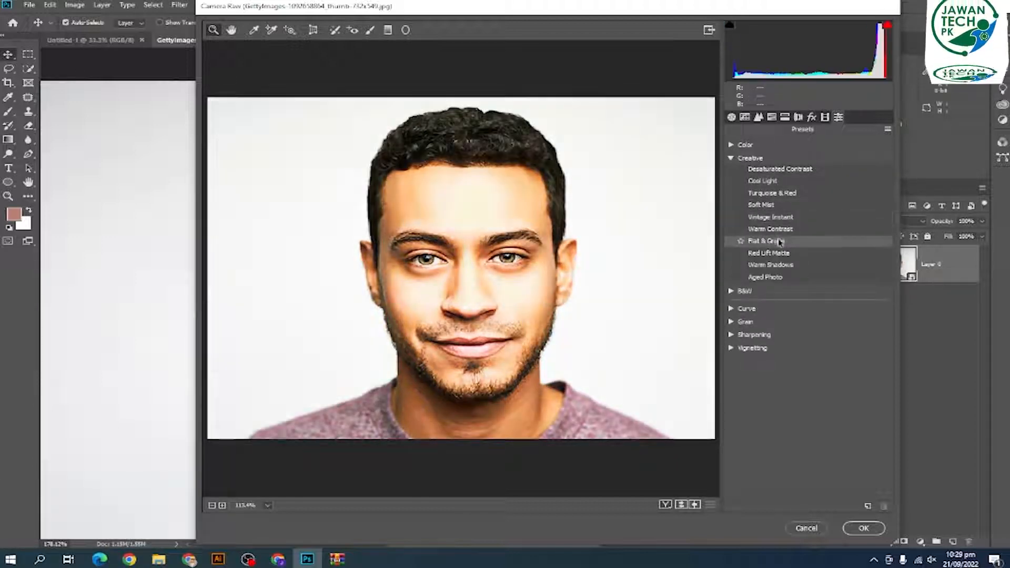
pyautogui.click(733, 159)
pyautogui.click(732, 171)
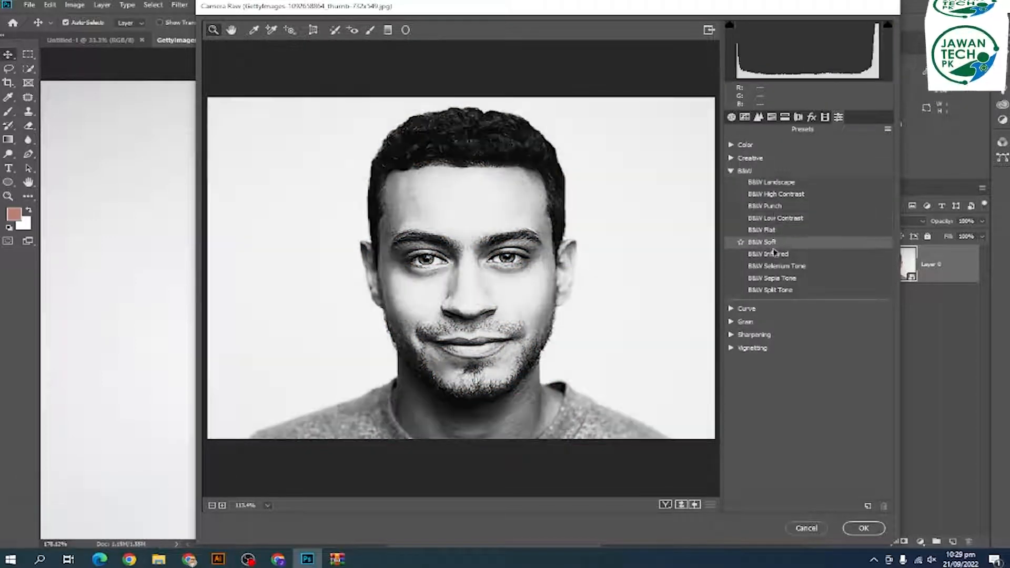
pyautogui.click(732, 171)
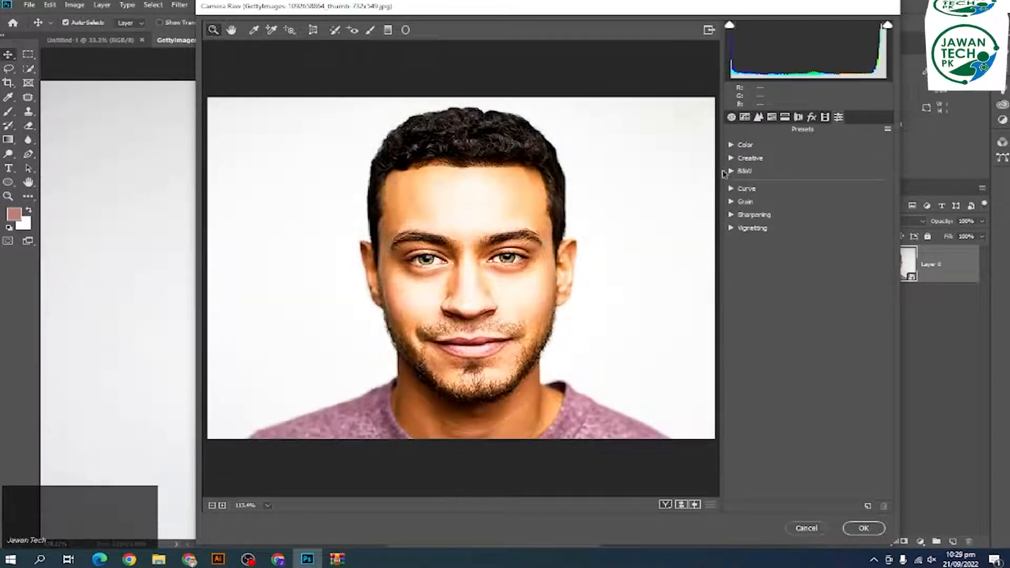
pyautogui.click(732, 188)
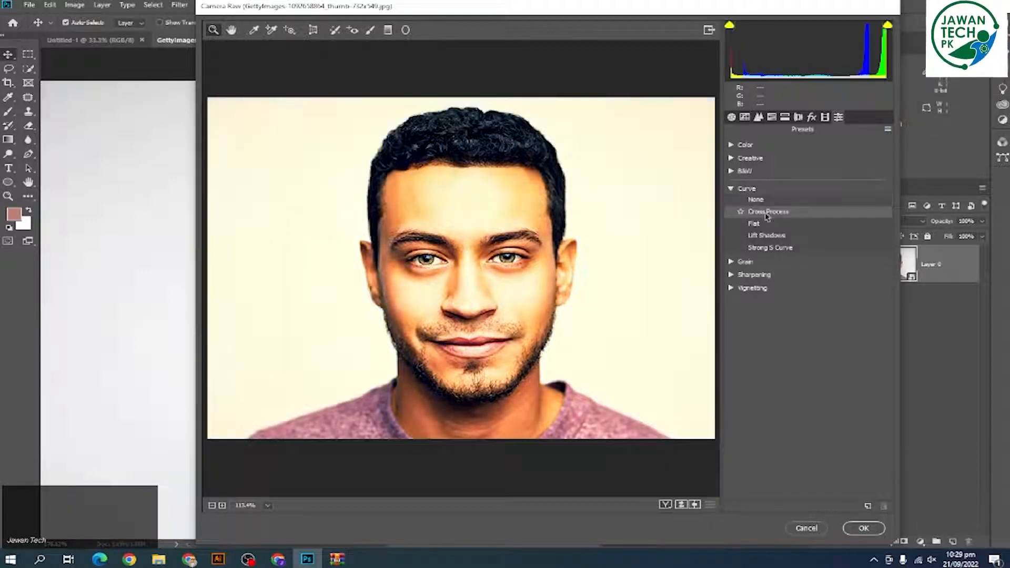
pyautogui.click(731, 188)
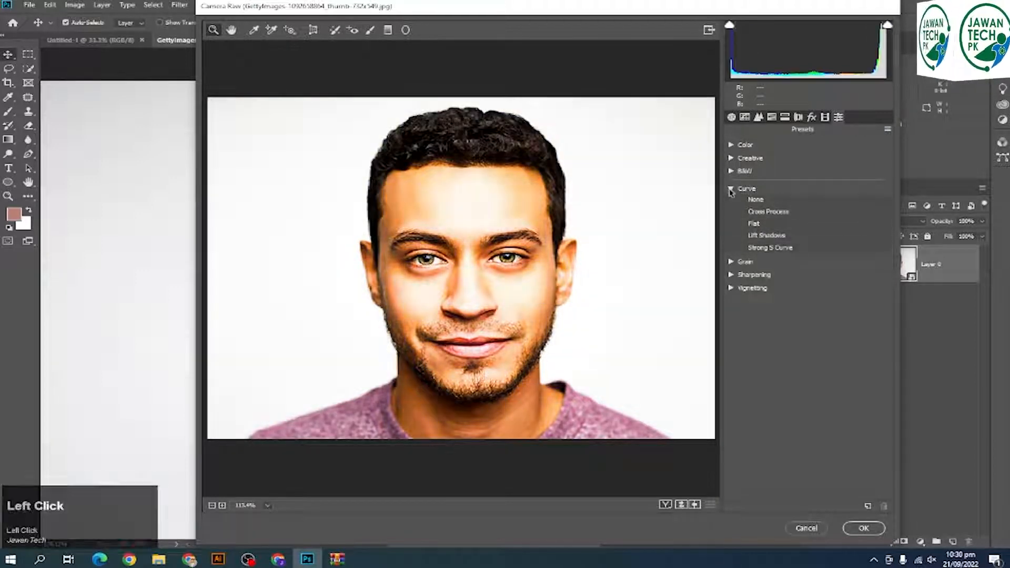
pyautogui.click(732, 228)
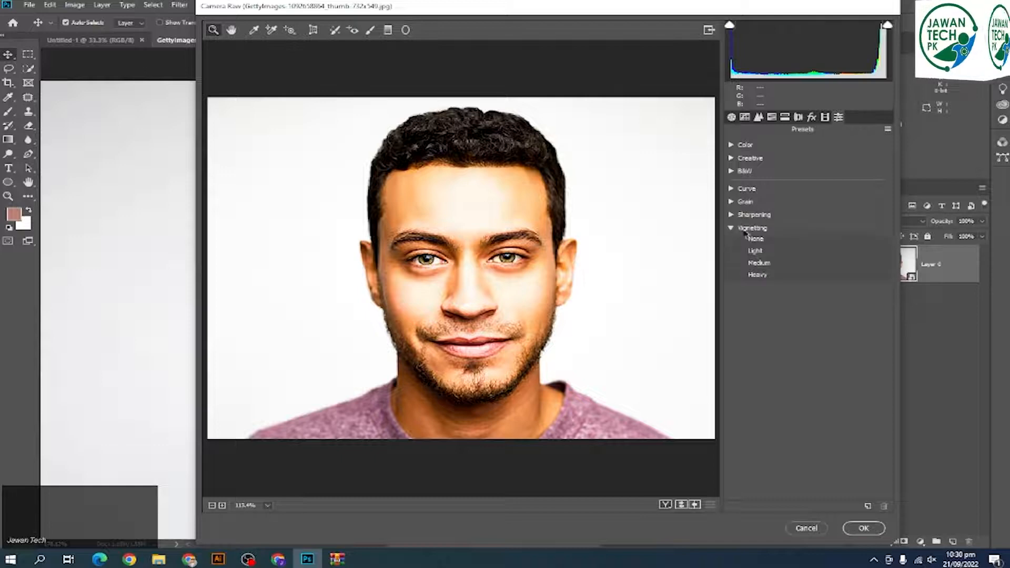
pyautogui.click(775, 279)
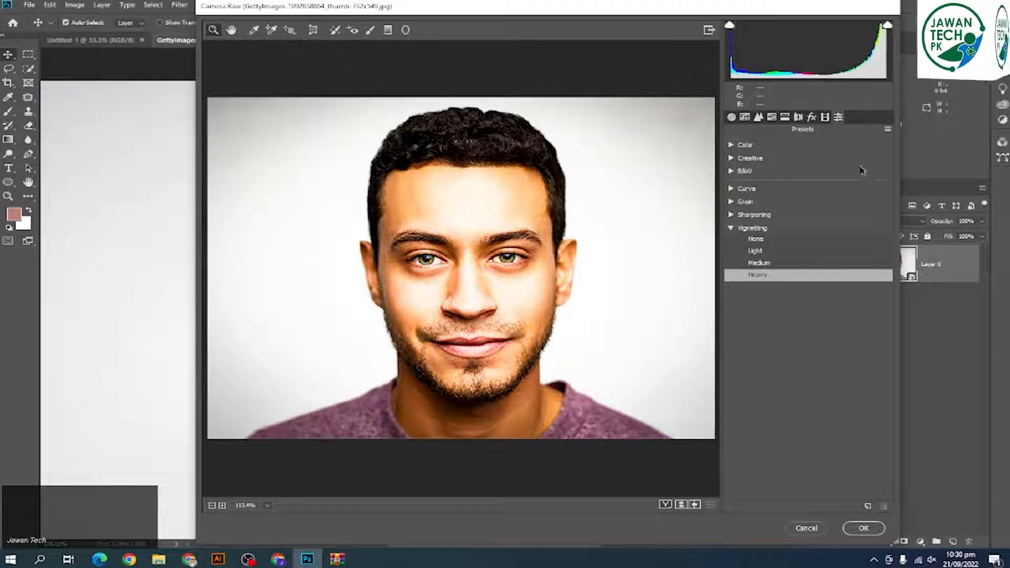
# Revert to the original Image Settings and close Camera Raw with OK
pyautogui.click(887, 130)
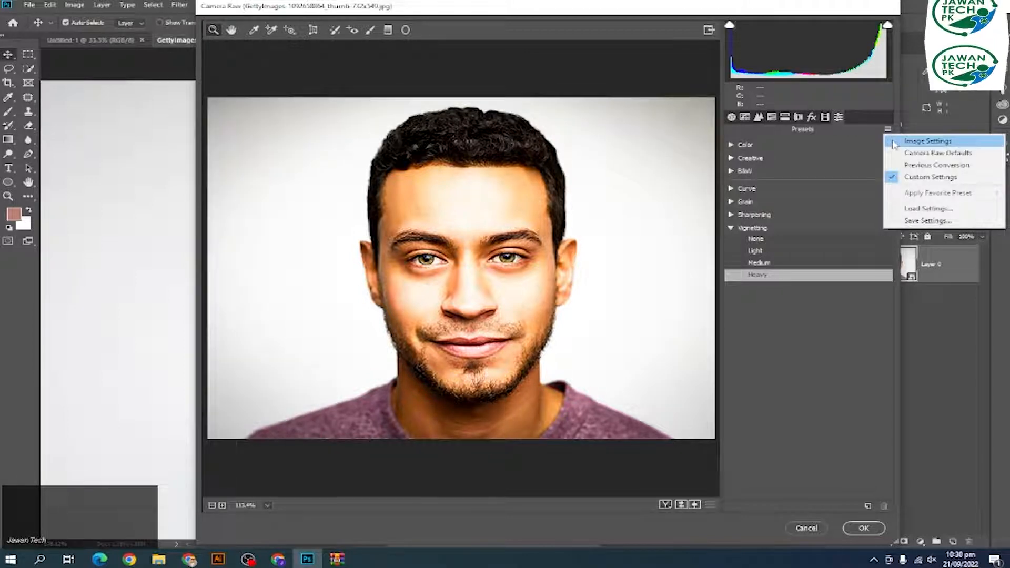
pyautogui.click(893, 142)
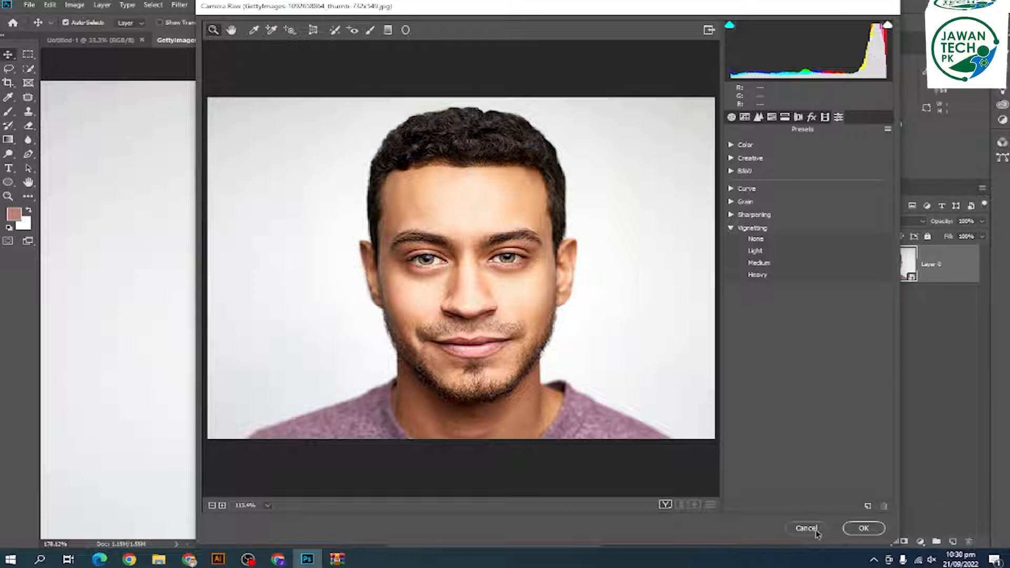
pyautogui.click(844, 533)
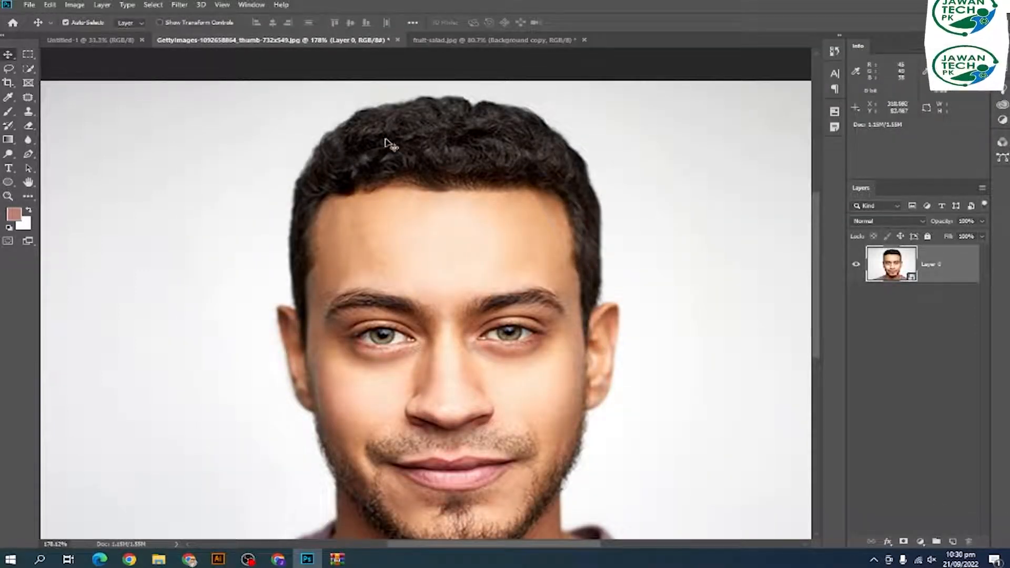
# Apply Filter > Liquify to the portrait so Face-Aware Liquify detects Face #1
pyautogui.click(177, 6)
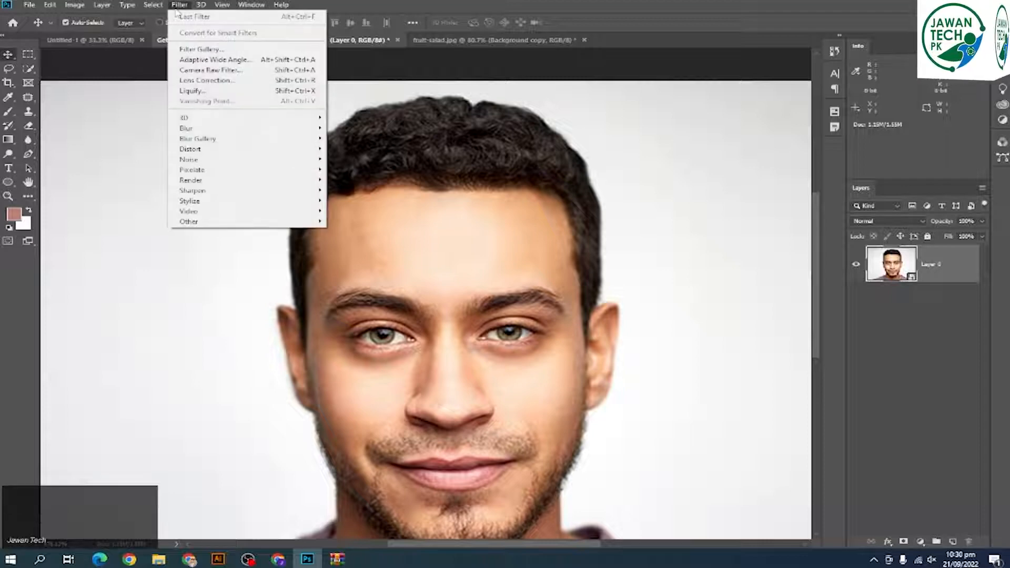
pyautogui.click(192, 91)
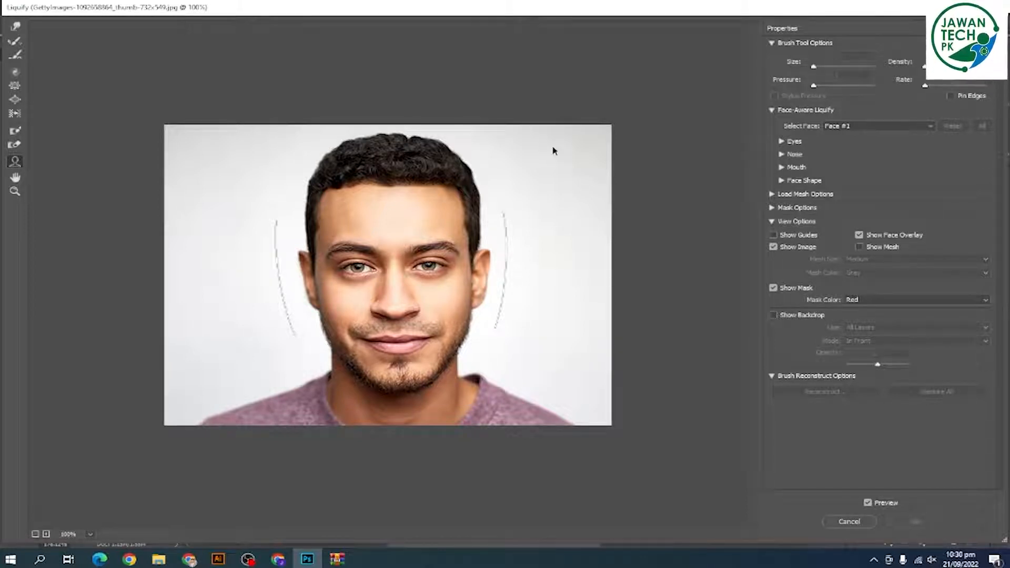
# With the Forward Warp Tool, push both cheeks, the right eyebrow and the cheek beside the nose inward
pyautogui.press('w')
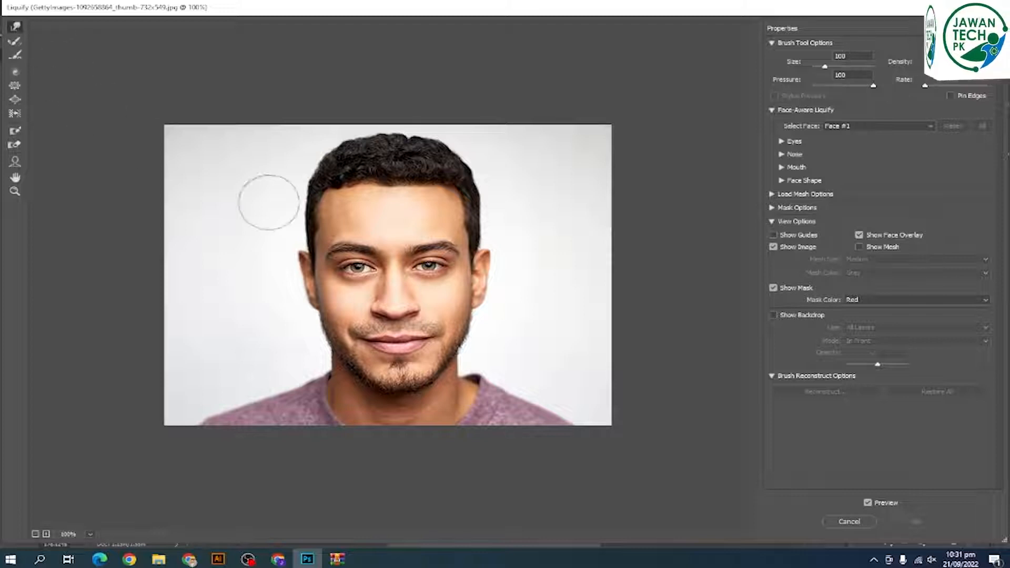
pyautogui.moveTo(456, 324)
pyautogui.mouseDown()
pyautogui.moveTo(451, 338)
pyautogui.moveTo(463, 304)
pyautogui.mouseUp()
pyautogui.moveTo(308, 329)
pyautogui.mouseDown()
pyautogui.moveTo(332, 305)
pyautogui.moveTo(309, 309)
pyautogui.moveTo(318, 349)
pyautogui.moveTo(337, 352)
pyautogui.mouseUp()
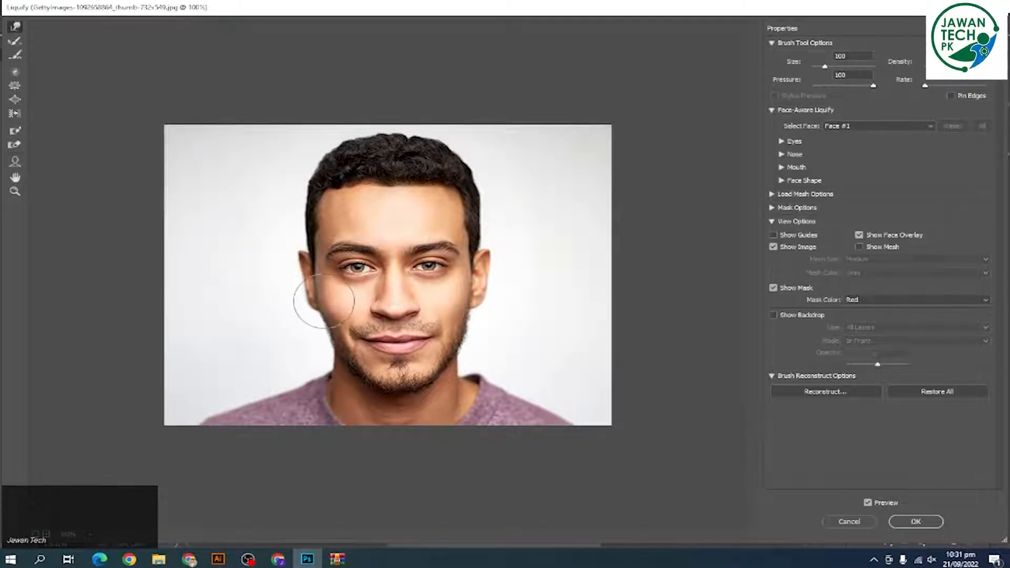
pyautogui.moveTo(322, 307); pyautogui.dragTo(330, 301)
pyautogui.click(475, 301)
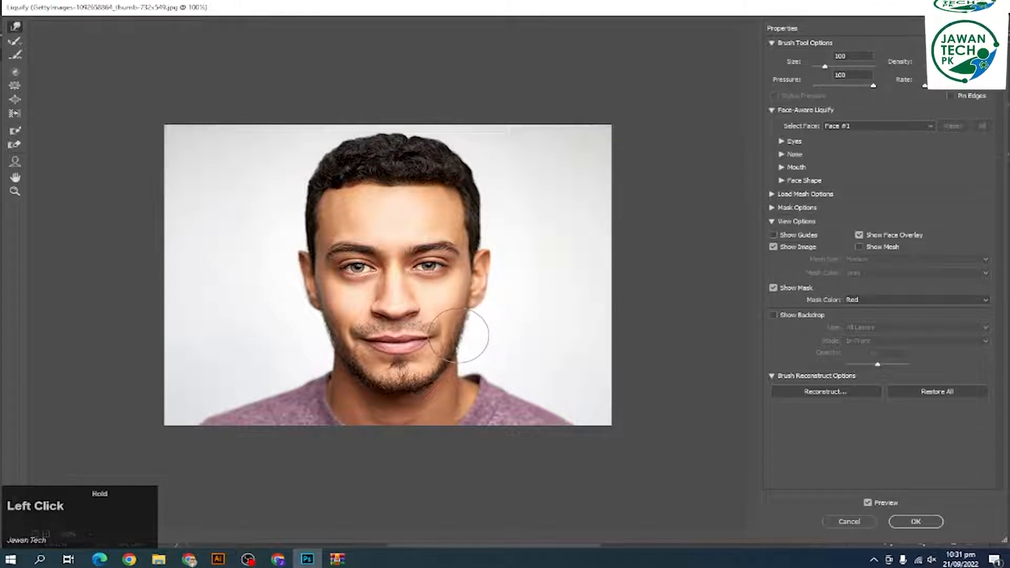
pyautogui.moveTo(406, 232); pyautogui.dragTo(428, 241)
pyautogui.moveTo(428, 297); pyautogui.dragTo(428, 291)
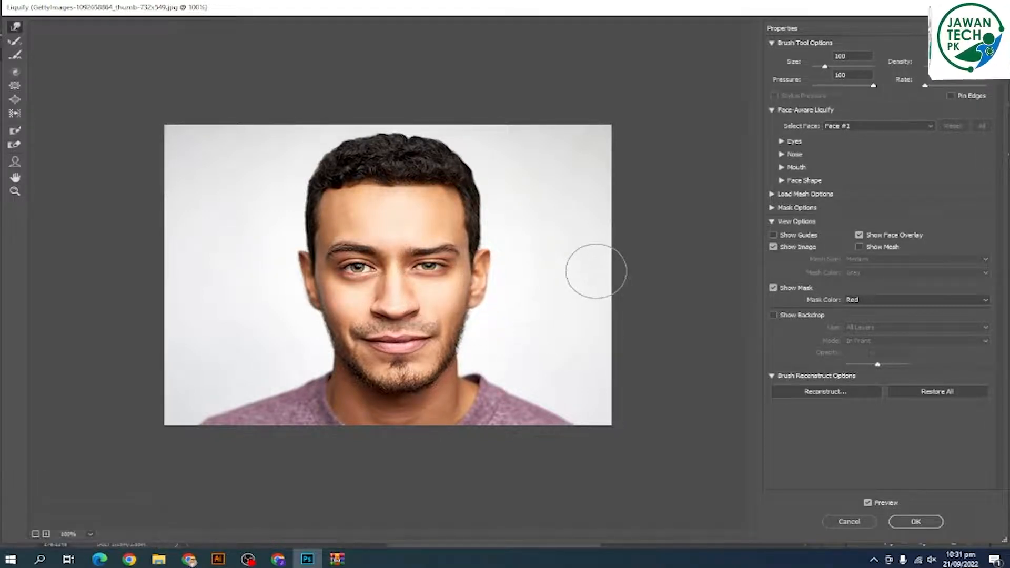
# Toggle Preview repeatedly to compare the edited face with the original
pyautogui.click(869, 503)
pyautogui.click(869, 504)
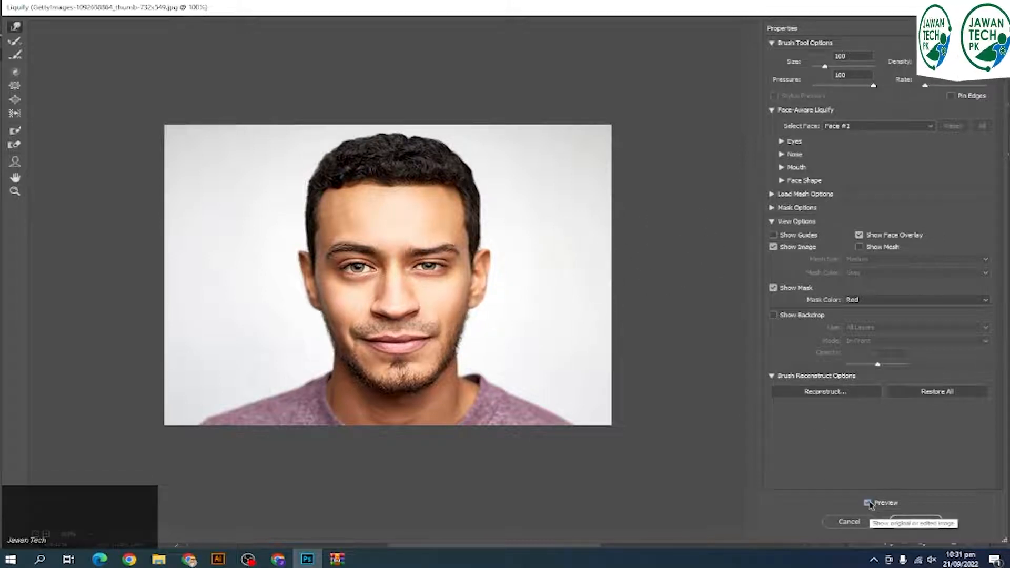
pyautogui.click(869, 503)
pyautogui.click(869, 503)
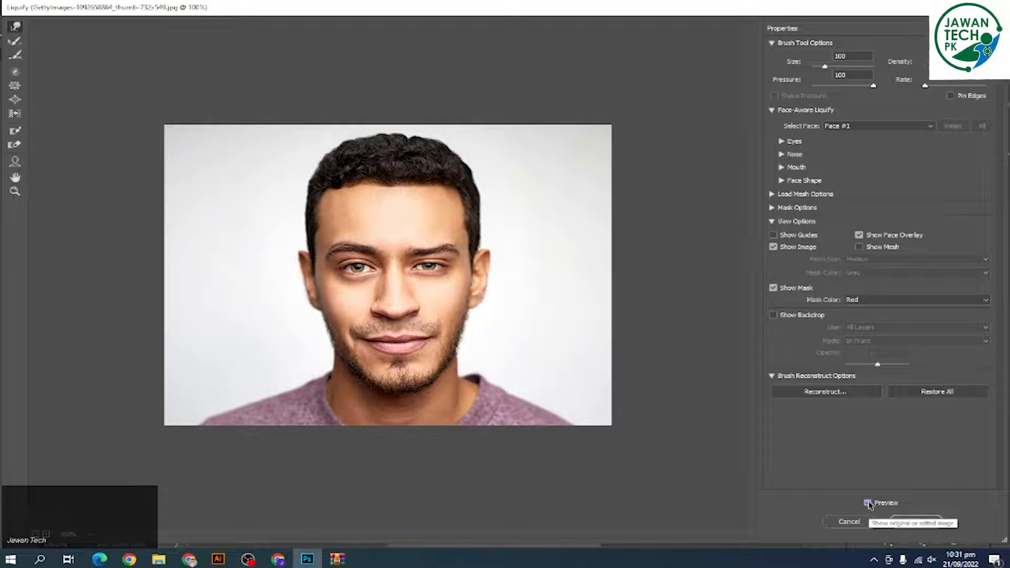
pyautogui.click(869, 504)
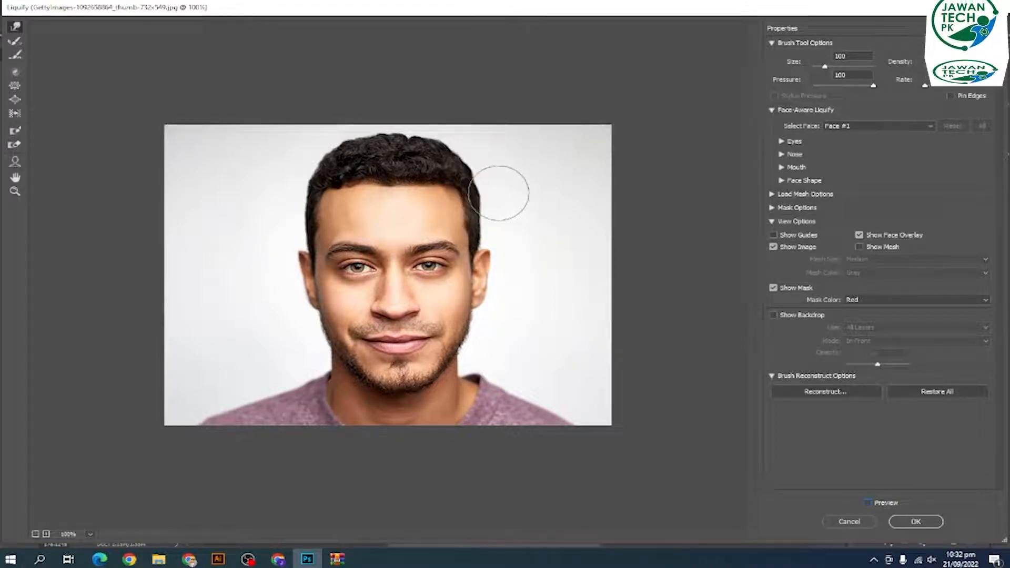
# Enlarge the warp brush to about 300 and push the right side of the hair and head inward
pyautogui.moveTo(828, 69); pyautogui.dragTo(845, 70)
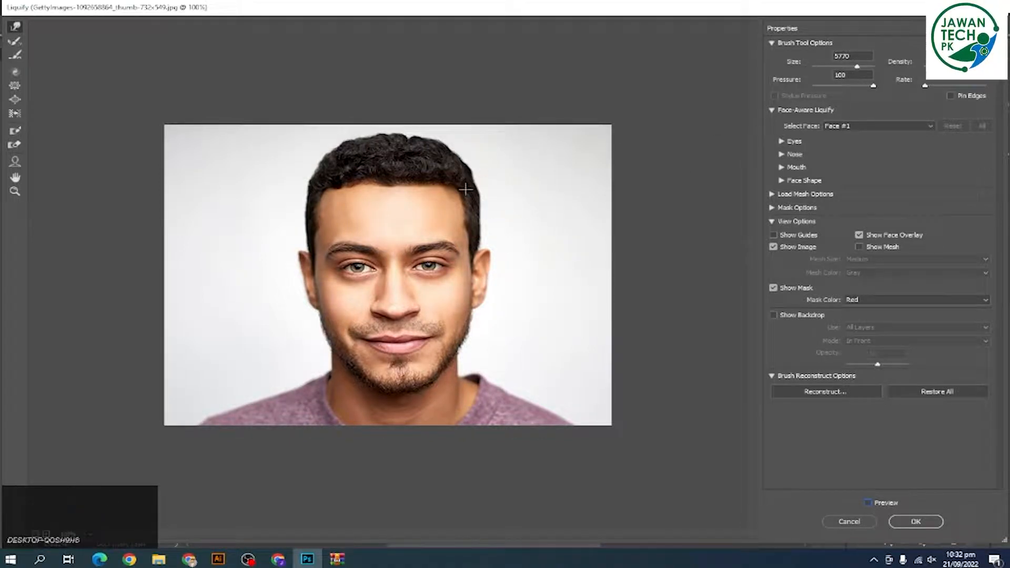
pyautogui.click(868, 502)
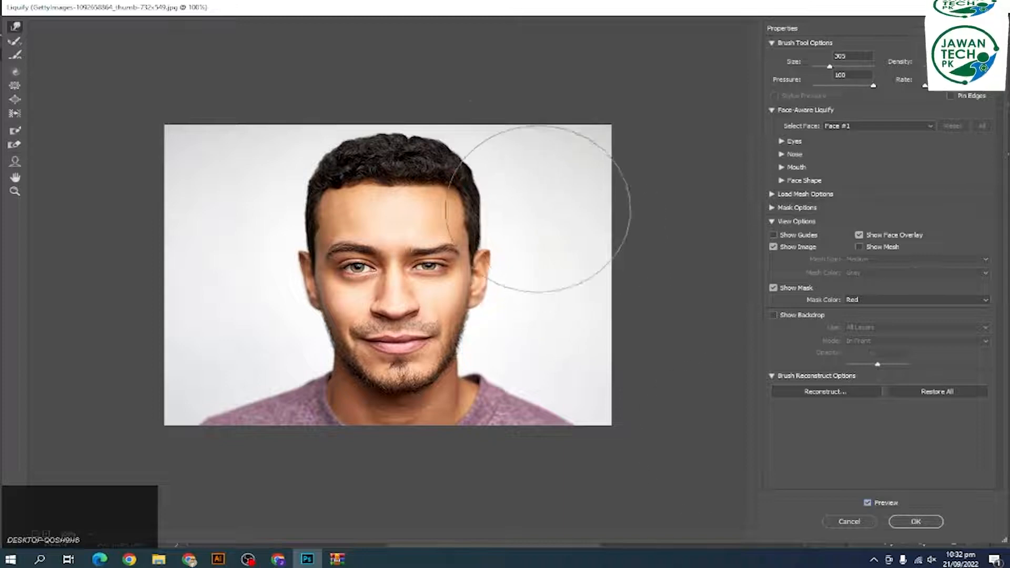
pyautogui.moveTo(500, 176)
pyautogui.mouseDown()
pyautogui.moveTo(486, 177)
pyautogui.moveTo(494, 184)
pyautogui.moveTo(577, 95)
pyautogui.moveTo(605, 105)
pyautogui.mouseUp()
pyautogui.moveTo(830, 67); pyautogui.dragTo(822, 68)
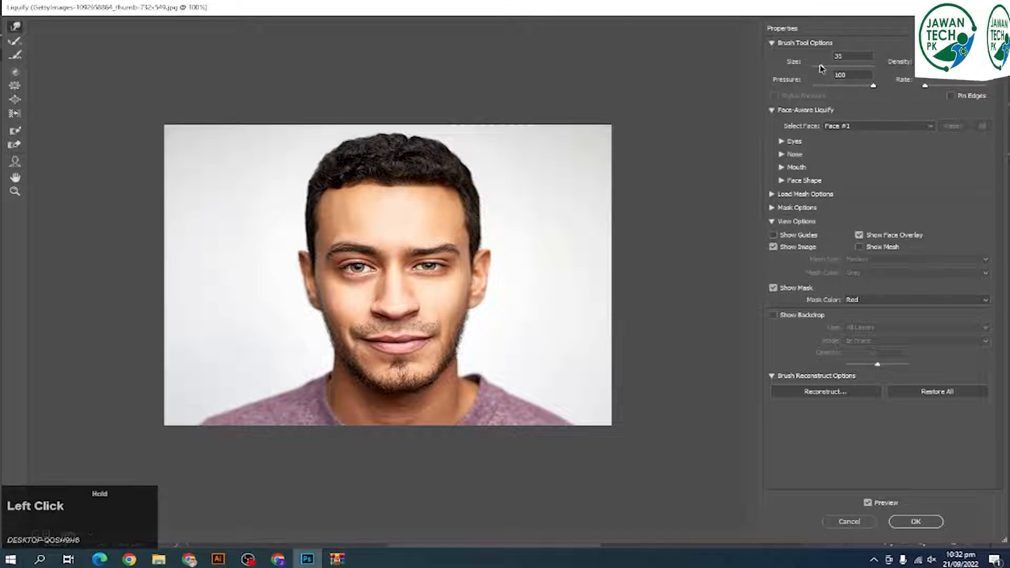
pyautogui.moveTo(474, 174); pyautogui.dragTo(466, 175)
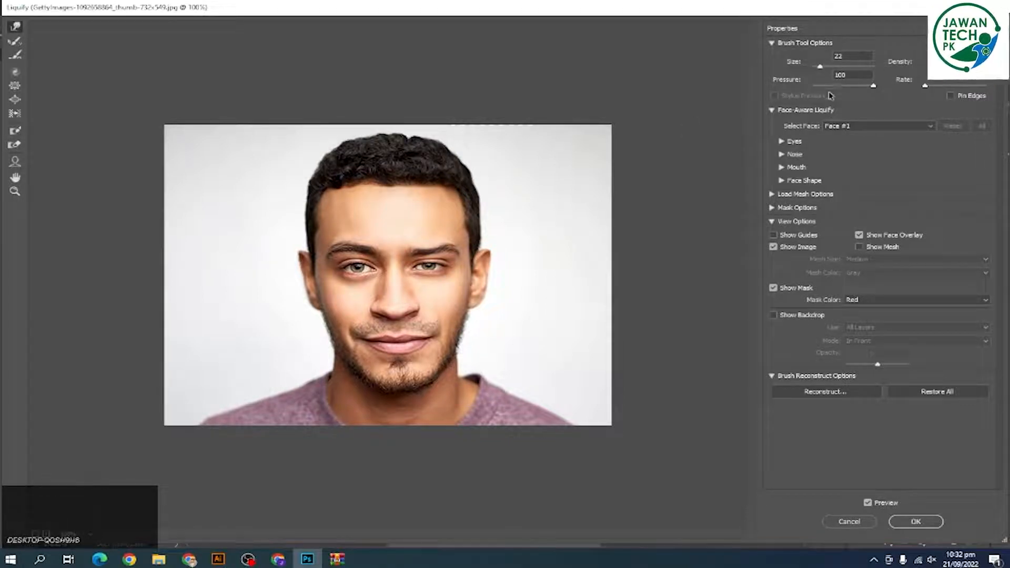
pyautogui.moveTo(825, 67)
pyautogui.mouseDown()
pyautogui.moveTo(866, 89)
pyautogui.moveTo(838, 87)
pyautogui.mouseUp()
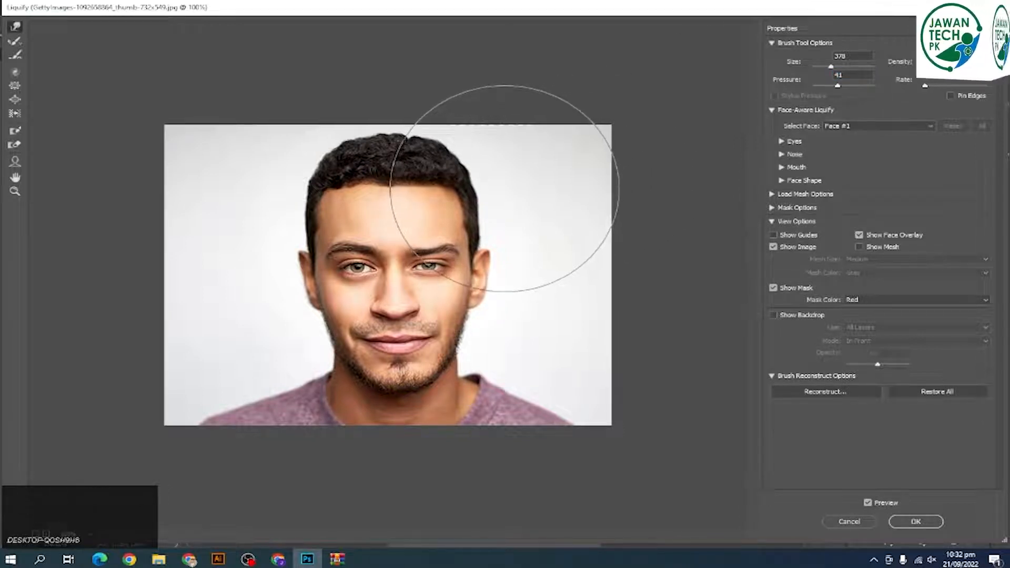
pyautogui.moveTo(519, 192)
pyautogui.mouseDown()
pyautogui.moveTo(334, 185)
pyautogui.moveTo(357, 199)
pyautogui.moveTo(368, 182)
pyautogui.moveTo(371, 204)
pyautogui.moveTo(390, 208)
pyautogui.moveTo(361, 206)
pyautogui.moveTo(401, 271)
pyautogui.mouseUp()
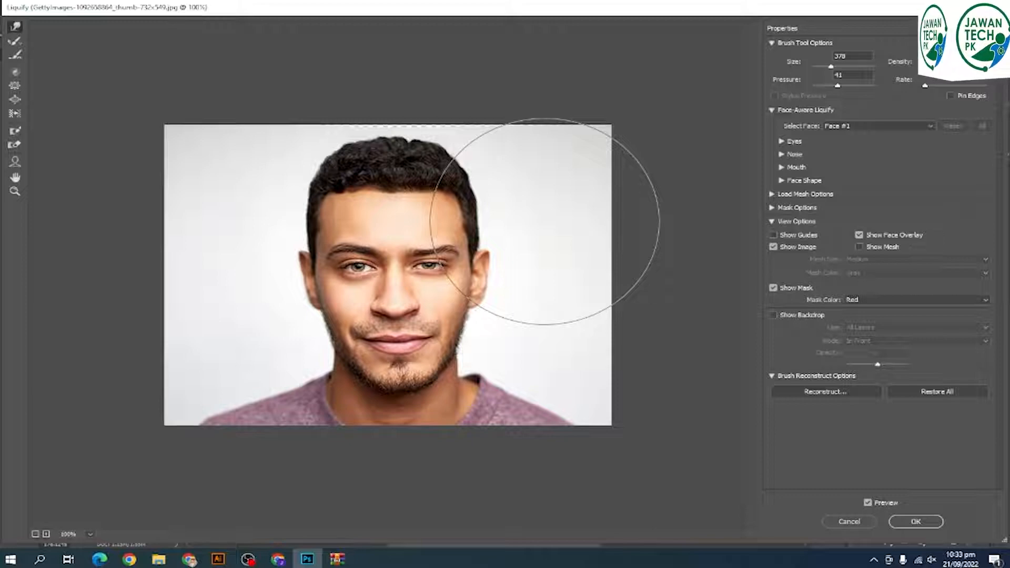
# Shrink the brush and warp both lip corners and the lip centre slightly upward
pyautogui.press('[')
pyautogui.press('[')
pyautogui.press('[')
pyautogui.press('[')
pyautogui.press('[')
pyautogui.press('[')
pyautogui.press('[')
pyautogui.press('[')
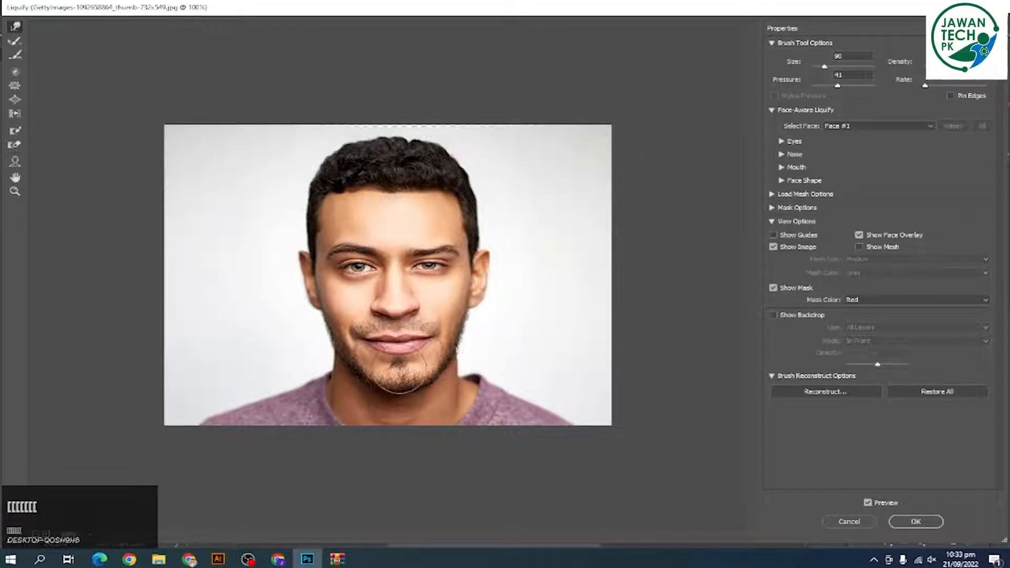
pyautogui.press('[')
pyautogui.press('[')
pyautogui.press('[')
pyautogui.press('[')
pyautogui.press('[')
pyautogui.moveTo(436, 332); pyautogui.dragTo(438, 340)
pyautogui.press('[')
pyautogui.press(']')
pyautogui.moveTo(346, 344); pyautogui.dragTo(351, 338)
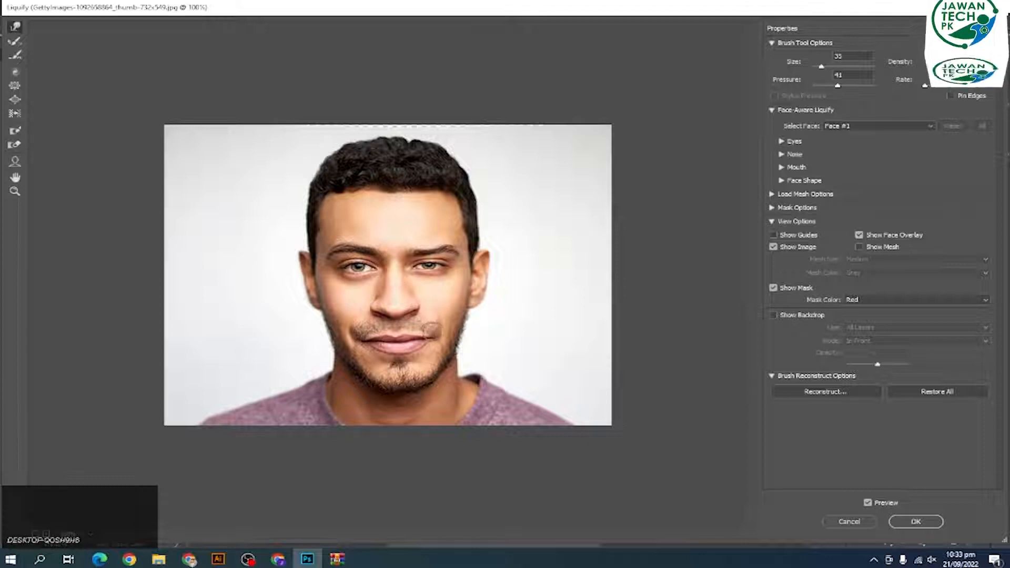
pyautogui.moveTo(425, 337); pyautogui.dragTo(427, 335)
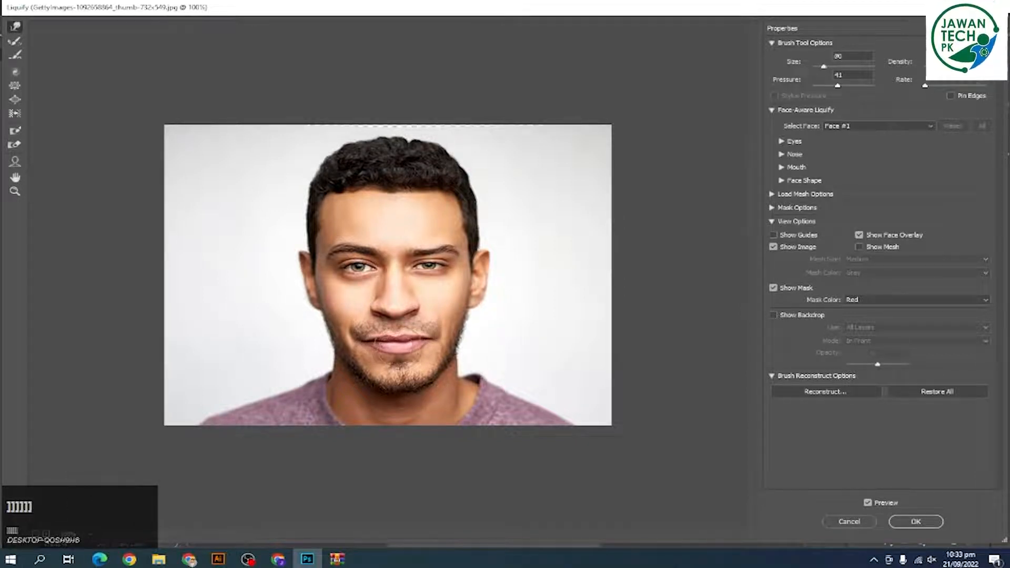
pyautogui.click(399, 346)
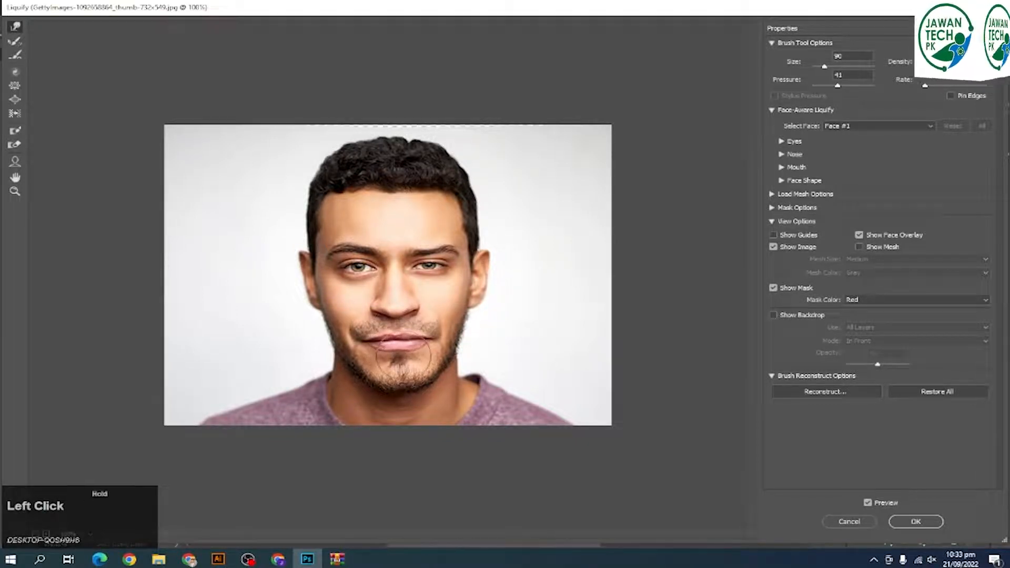
pyautogui.moveTo(398, 358)
pyautogui.mouseDown()
pyautogui.moveTo(398, 326)
pyautogui.moveTo(389, 332)
pyautogui.moveTo(403, 355)
pyautogui.moveTo(390, 350)
pyautogui.moveTo(416, 345)
pyautogui.moveTo(383, 343)
pyautogui.mouseUp()
pyautogui.moveTo(412, 352); pyautogui.dragTo(390, 344)
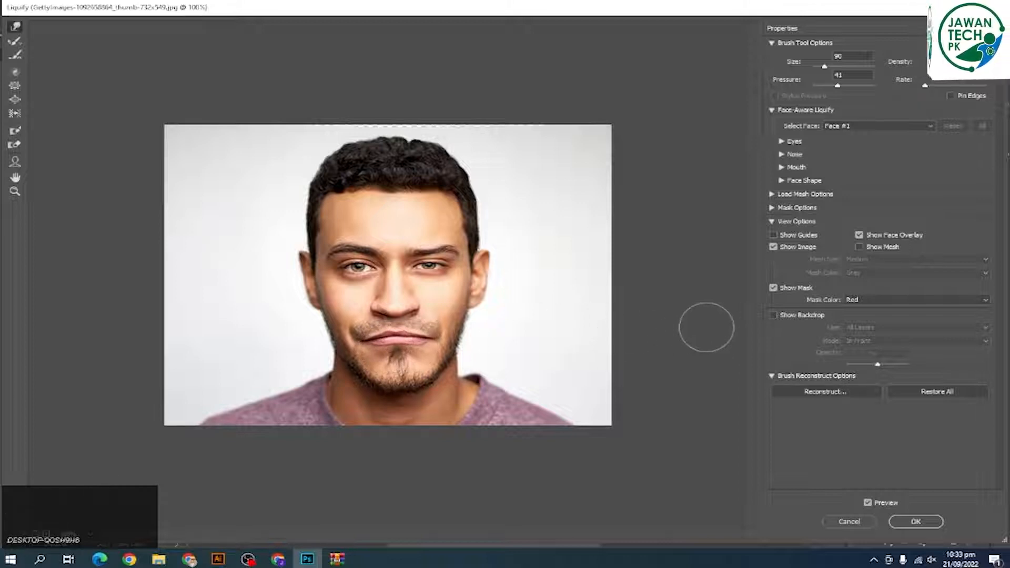
# Compare against the original via Preview, then Restore All to discard every Liquify edit
pyautogui.click(868, 503)
pyautogui.click(873, 507)
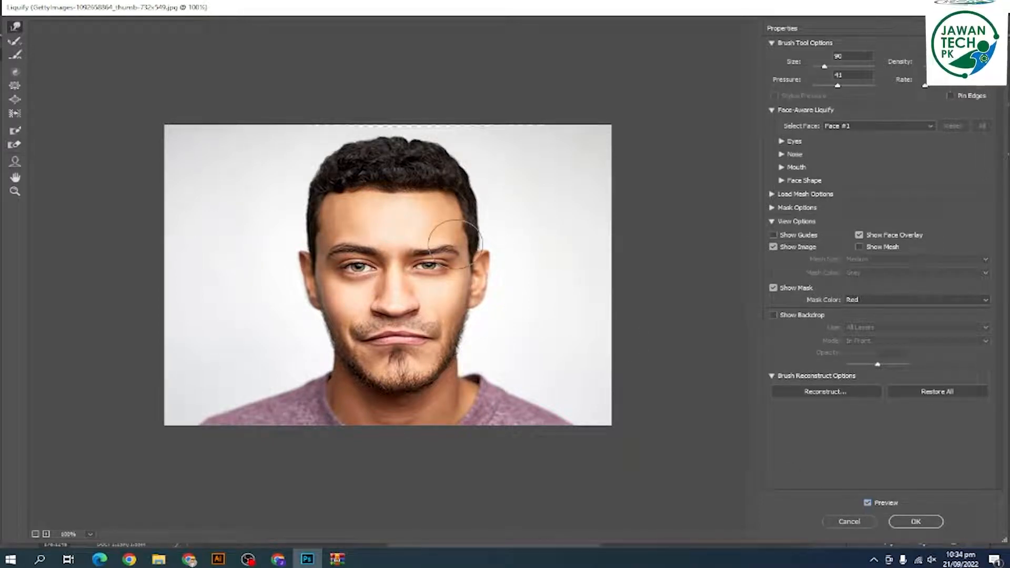
pyautogui.click(961, 391)
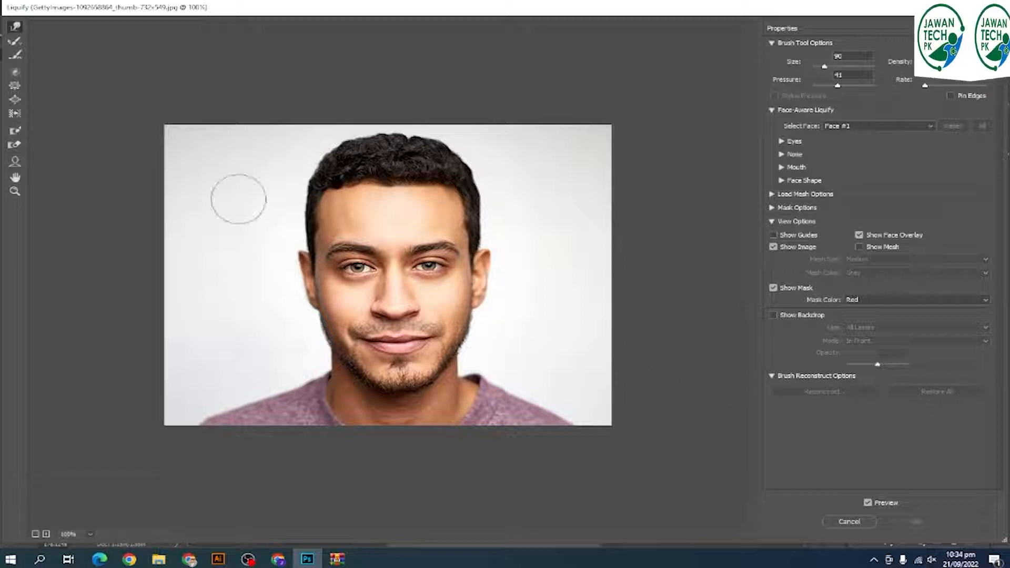
# Warp the left eye, eyebrow and cheek upward at size 175, then reconstruct the eye to its original shape
pyautogui.click(12, 42)
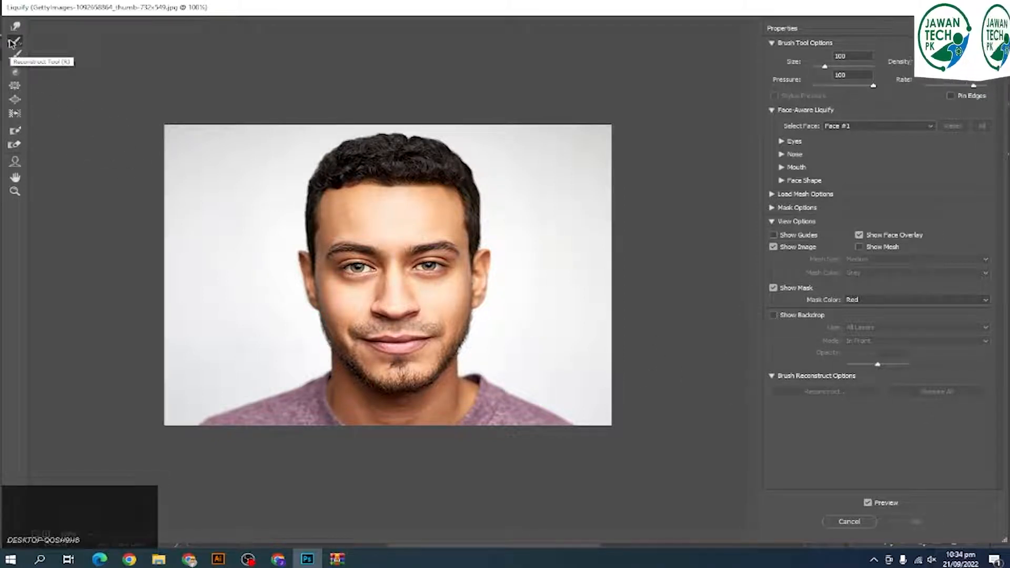
pyautogui.click(380, 175)
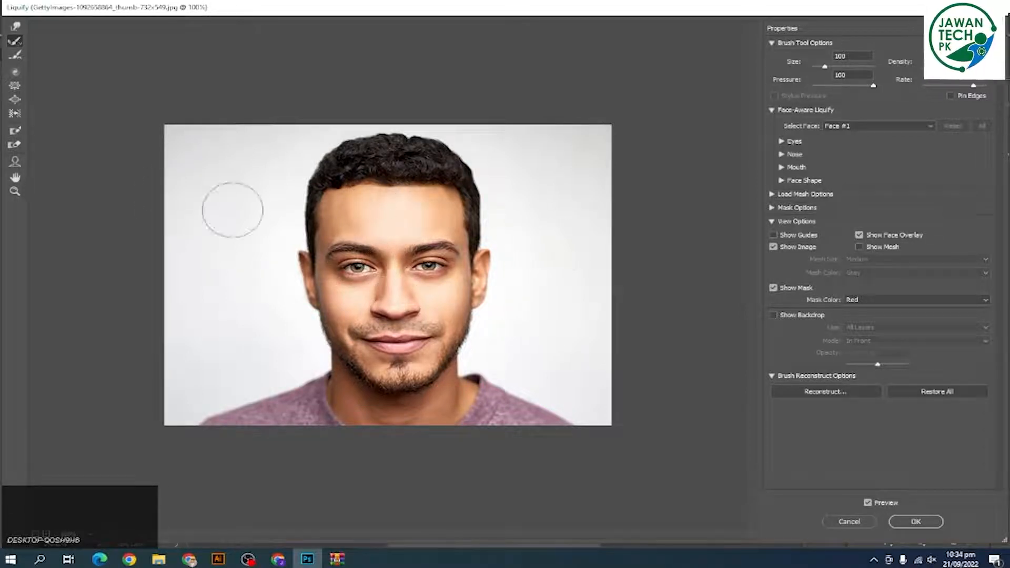
pyautogui.click(15, 26)
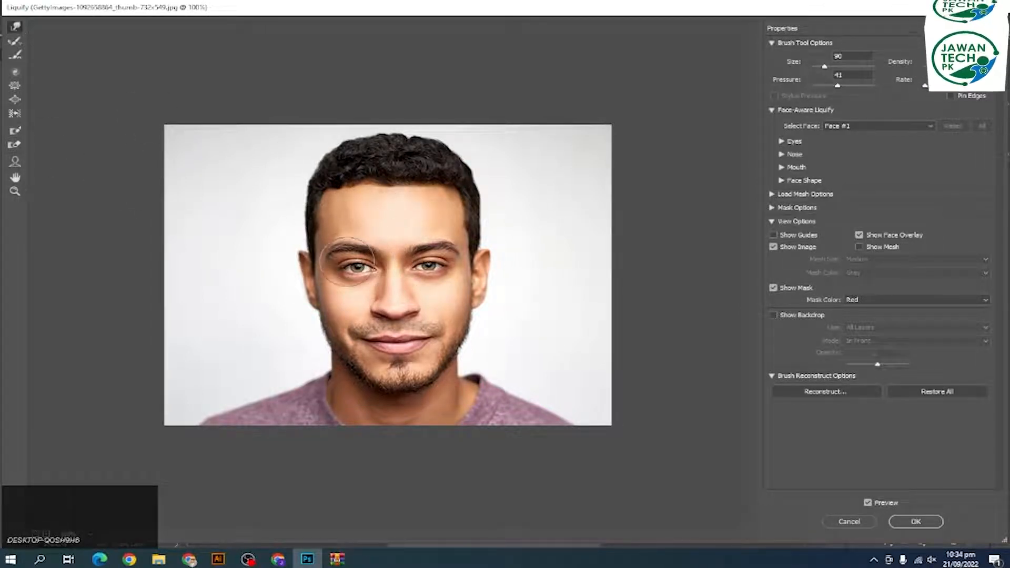
pyautogui.press(']')
pyautogui.press(']')
pyautogui.press(']')
pyautogui.press(']')
pyautogui.moveTo(356, 263)
pyautogui.mouseDown()
pyautogui.moveTo(353, 241)
pyautogui.moveTo(374, 233)
pyautogui.mouseUp()
pyautogui.moveTo(356, 275)
pyautogui.mouseDown()
pyautogui.moveTo(351, 298)
pyautogui.moveTo(342, 270)
pyautogui.moveTo(327, 269)
pyautogui.moveTo(391, 264)
pyautogui.moveTo(500, 288)
pyautogui.moveTo(349, 272)
pyautogui.moveTo(345, 299)
pyautogui.moveTo(380, 275)
pyautogui.moveTo(372, 247)
pyautogui.mouseUp()
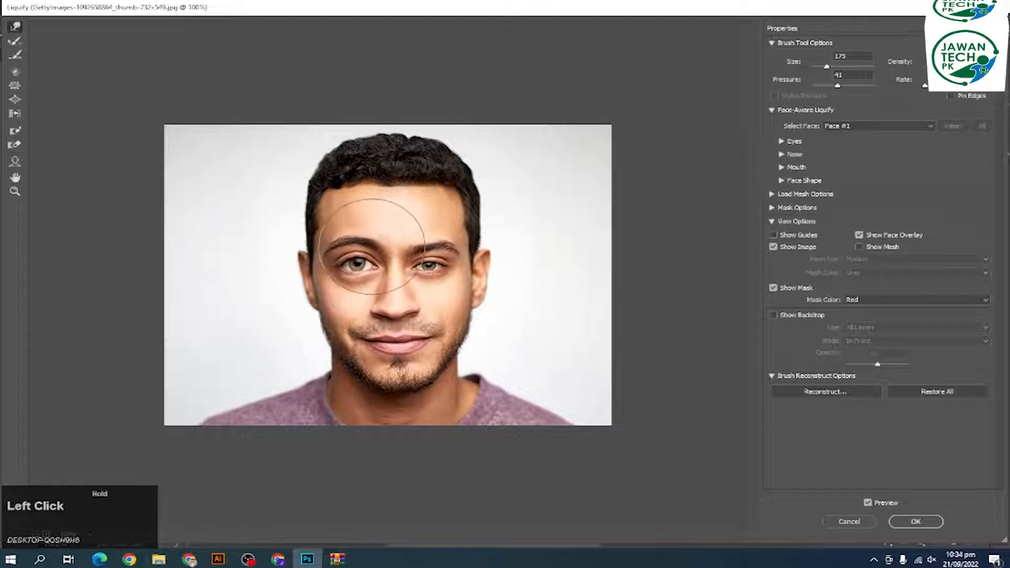
pyautogui.moveTo(325, 284); pyautogui.dragTo(318, 285)
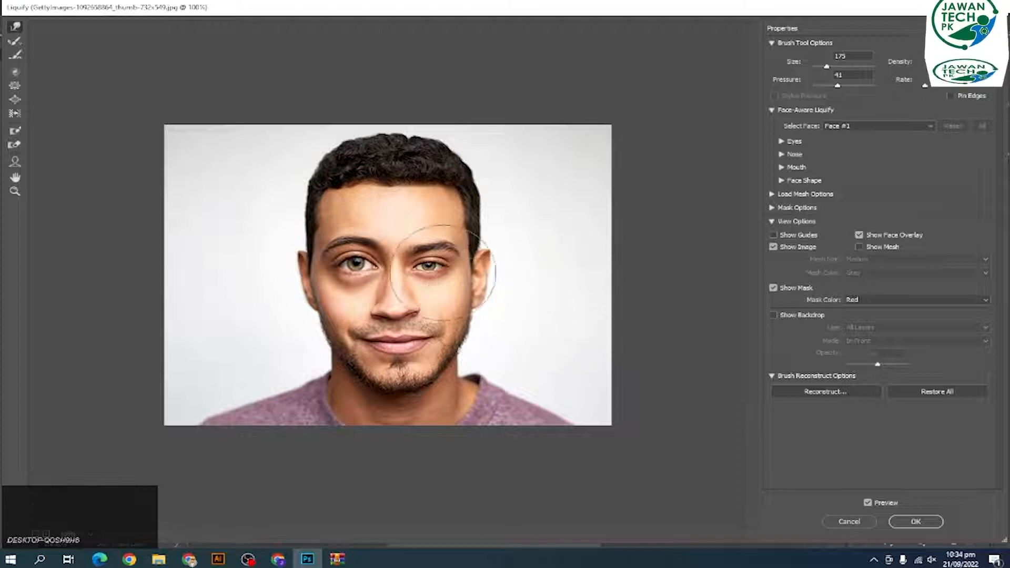
pyautogui.click(15, 42)
pyautogui.moveTo(357, 264)
pyautogui.mouseDown()
pyautogui.moveTo(318, 253)
pyautogui.moveTo(348, 276)
pyautogui.moveTo(330, 263)
pyautogui.moveTo(363, 208)
pyautogui.moveTo(349, 225)
pyautogui.moveTo(350, 272)
pyautogui.moveTo(342, 269)
pyautogui.moveTo(366, 253)
pyautogui.moveTo(393, 256)
pyautogui.moveTo(374, 280)
pyautogui.moveTo(365, 263)
pyautogui.mouseUp()
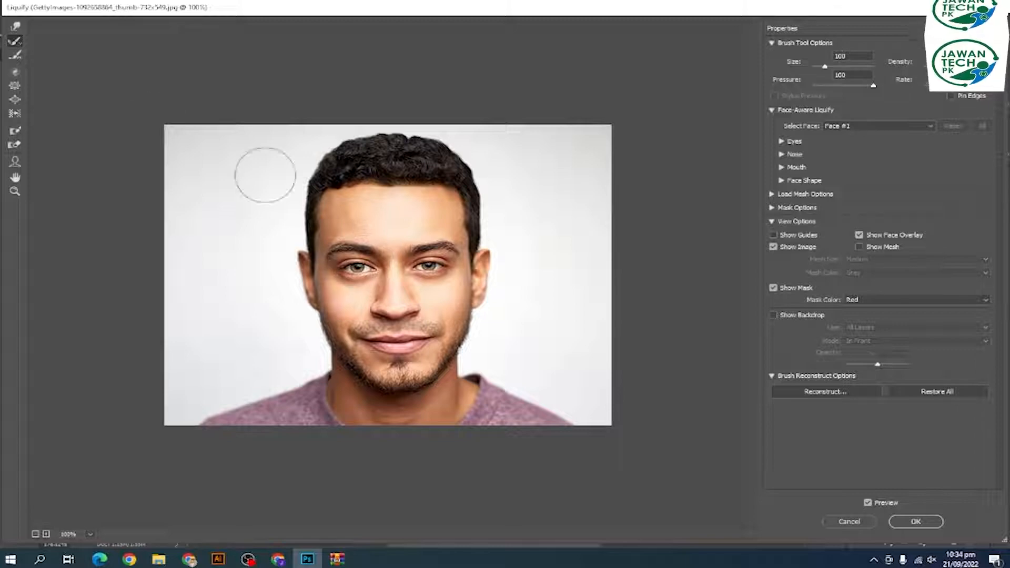
# Nudge the left eye slightly right with the Forward Warp brush
pyautogui.click(16, 56)
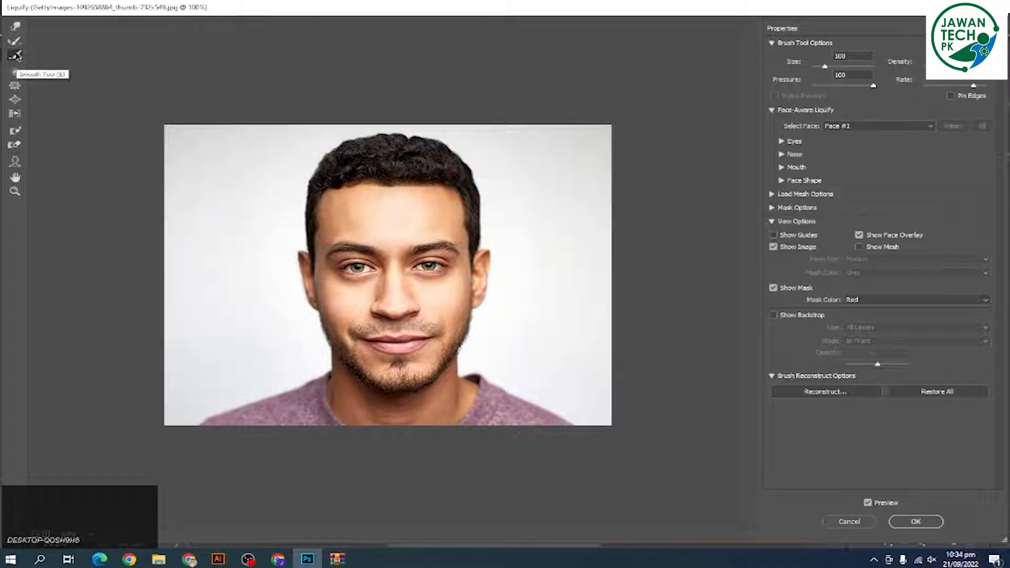
pyautogui.click(371, 257)
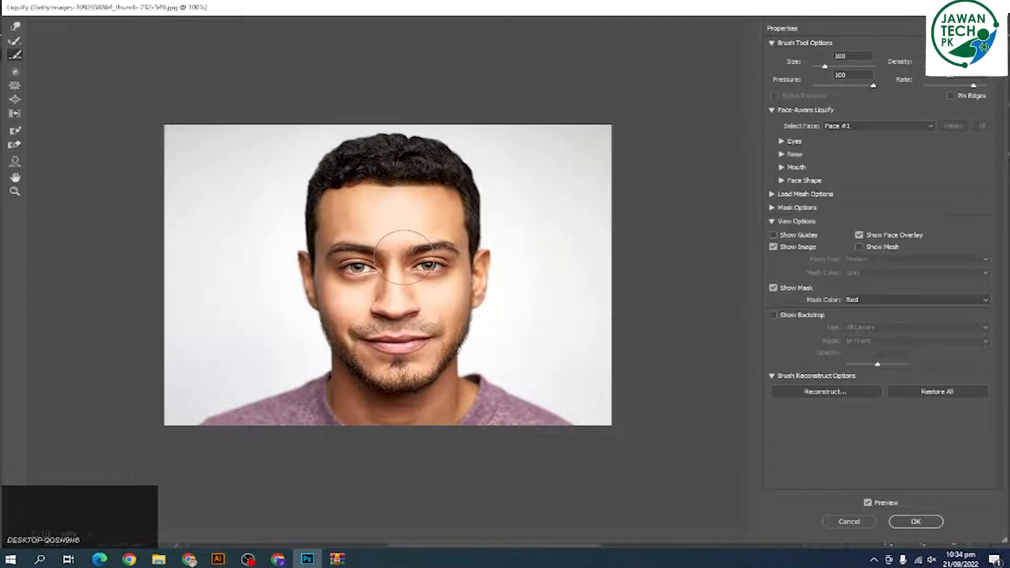
pyautogui.click(15, 26)
pyautogui.moveTo(341, 244)
pyautogui.mouseDown()
pyautogui.moveTo(371, 267)
pyautogui.moveTo(343, 248)
pyautogui.moveTo(385, 297)
pyautogui.moveTo(372, 315)
pyautogui.moveTo(446, 317)
pyautogui.moveTo(422, 314)
pyautogui.moveTo(394, 361)
pyautogui.moveTo(393, 428)
pyautogui.moveTo(413, 395)
pyautogui.moveTo(417, 417)
pyautogui.moveTo(380, 384)
pyautogui.moveTo(347, 390)
pyautogui.moveTo(429, 378)
pyautogui.moveTo(439, 386)
pyautogui.moveTo(343, 375)
pyautogui.mouseUp()
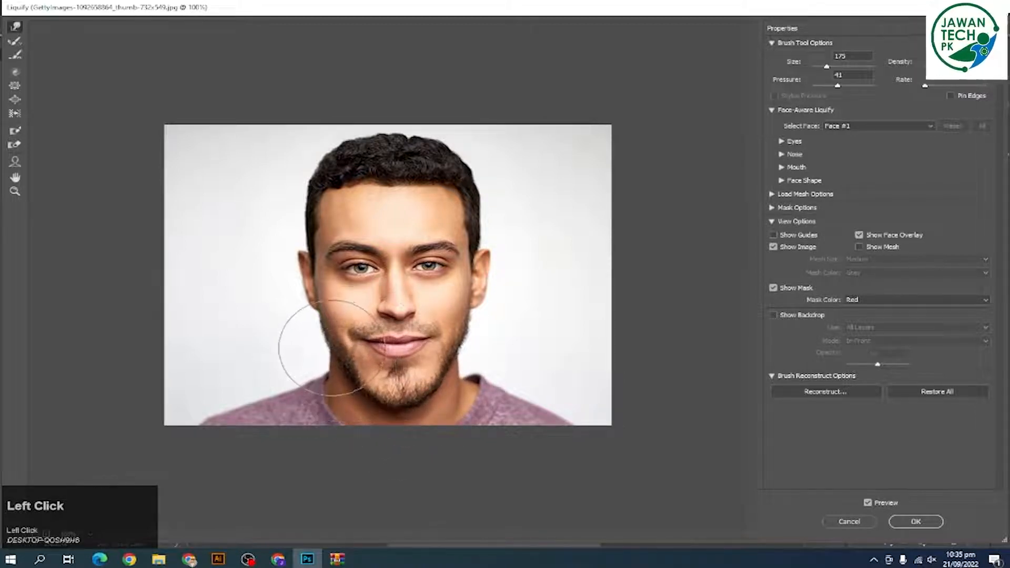
# Smooth the jaw, chin, nose, cheek, eyes and brow with the Smooth Tool
pyautogui.click(17, 56)
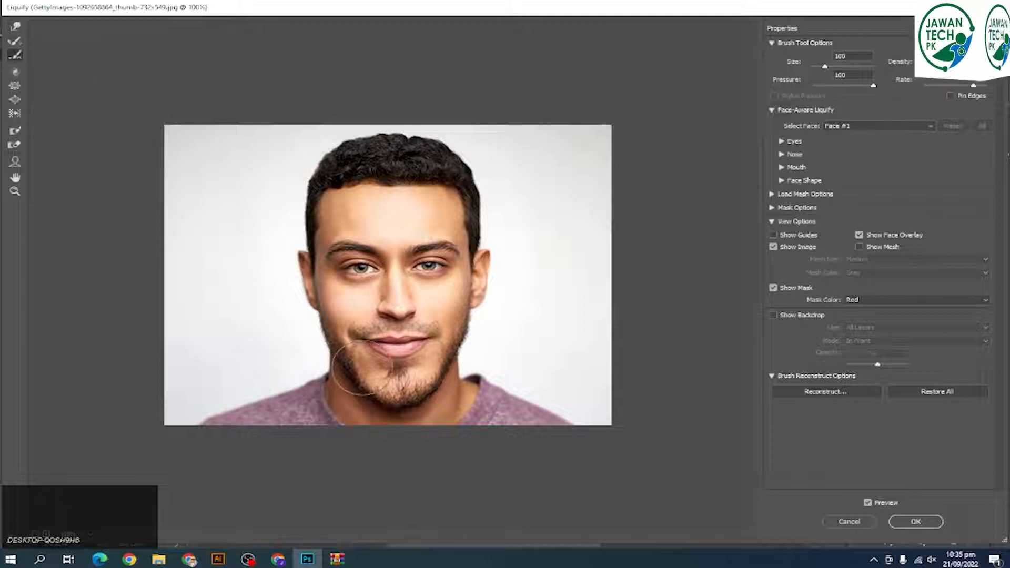
pyautogui.moveTo(357, 371)
pyautogui.mouseDown()
pyautogui.moveTo(386, 394)
pyautogui.moveTo(416, 381)
pyautogui.moveTo(434, 386)
pyautogui.moveTo(437, 343)
pyautogui.moveTo(447, 336)
pyautogui.moveTo(384, 372)
pyautogui.moveTo(340, 355)
pyautogui.moveTo(347, 387)
pyautogui.mouseUp()
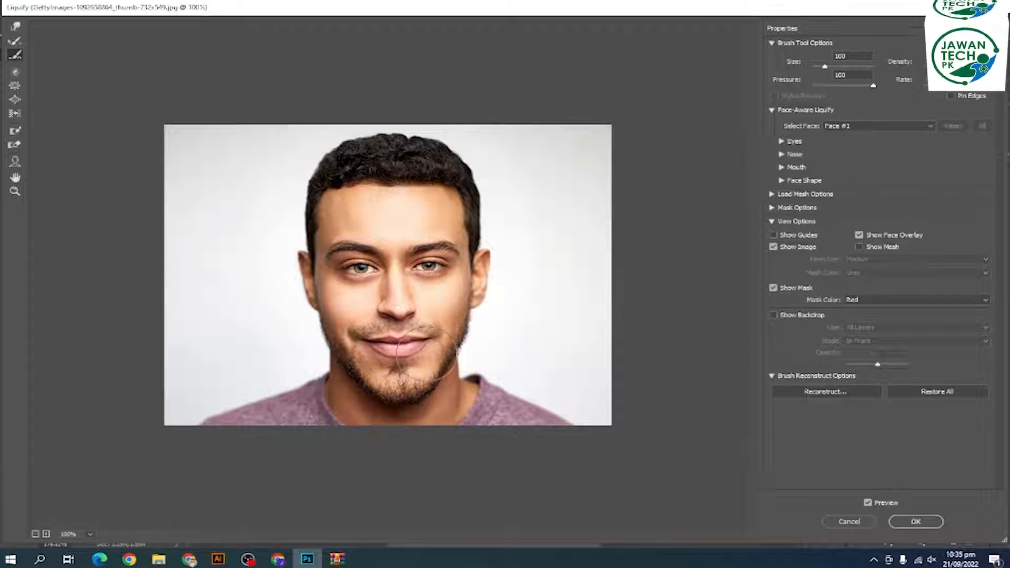
pyautogui.moveTo(430, 300)
pyautogui.mouseDown()
pyautogui.moveTo(416, 303)
pyautogui.moveTo(440, 304)
pyautogui.moveTo(418, 295)
pyautogui.moveTo(385, 308)
pyautogui.moveTo(427, 301)
pyautogui.moveTo(406, 303)
pyautogui.moveTo(419, 315)
pyautogui.mouseUp()
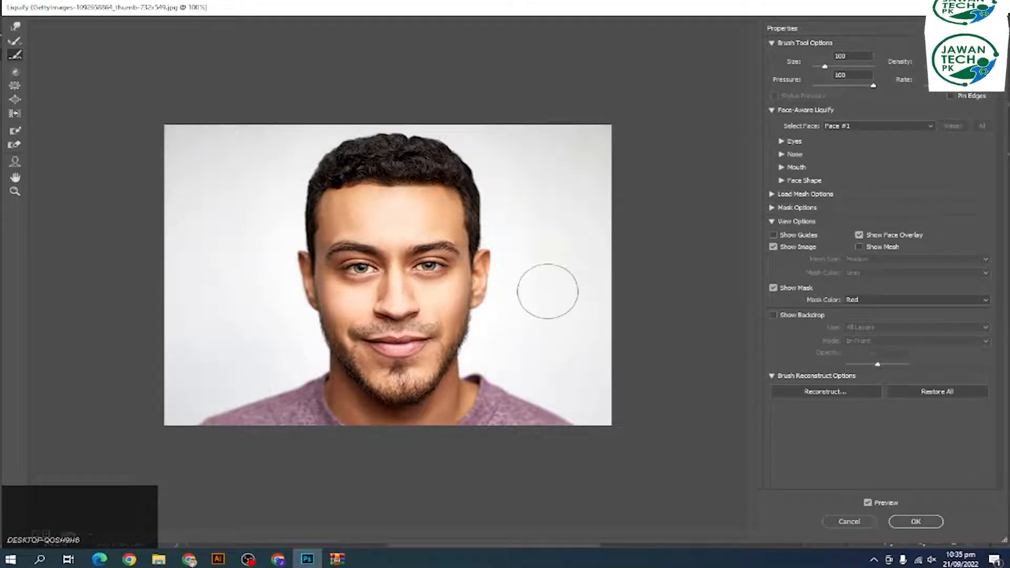
pyautogui.moveTo(345, 276)
pyautogui.mouseDown()
pyautogui.moveTo(357, 252)
pyautogui.moveTo(415, 254)
pyautogui.moveTo(356, 251)
pyautogui.mouseUp()
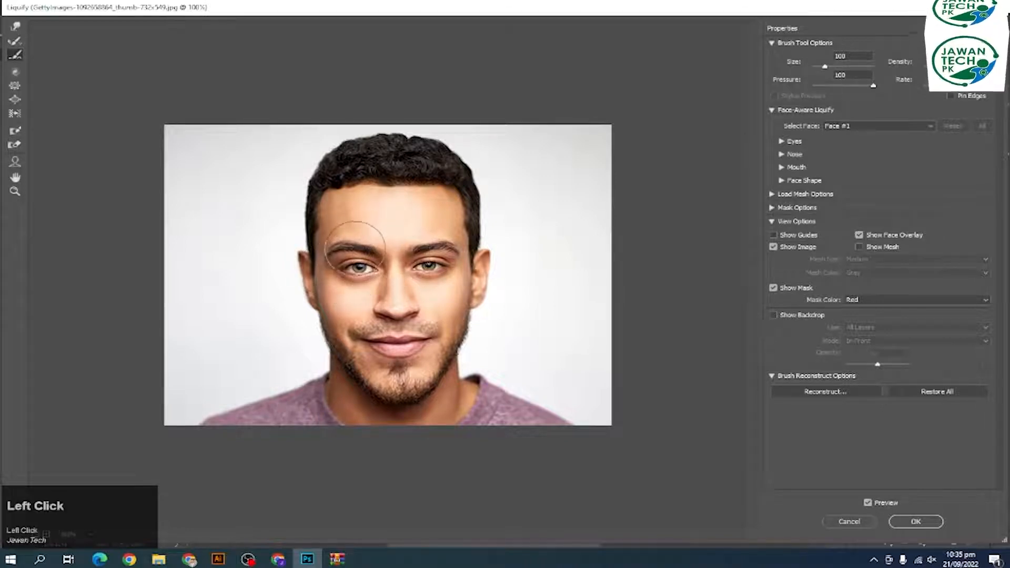
# Set the Twirl Clockwise brush to size 200 and try twirling the eye, mouth and hair, undoing each
pyautogui.click(14, 53)
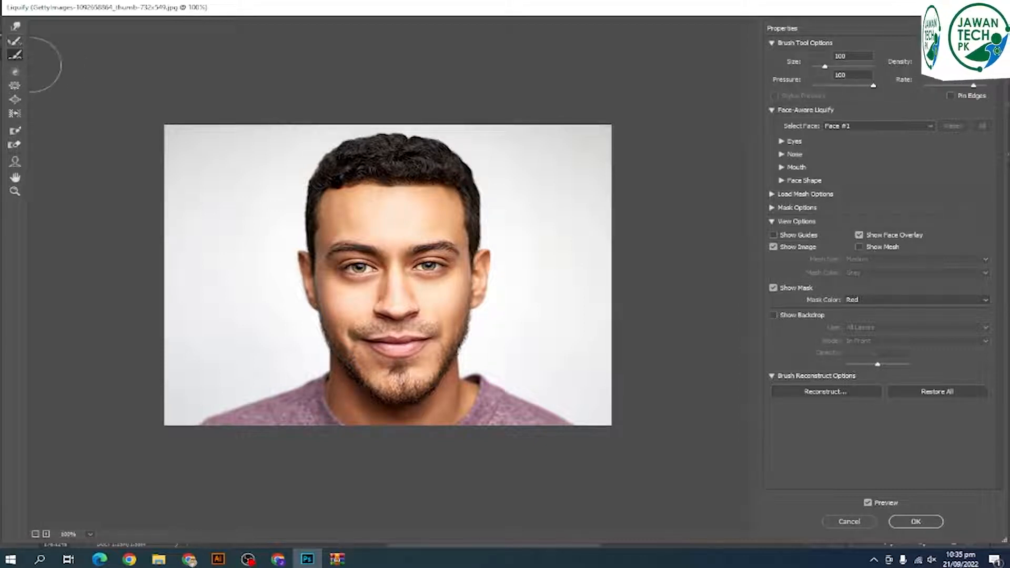
pyautogui.click(16, 72)
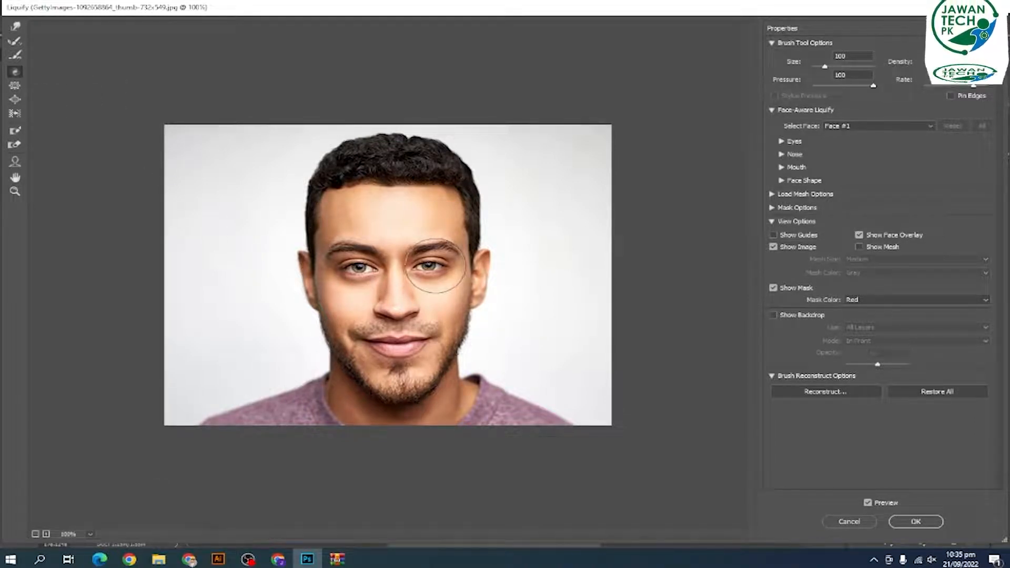
pyautogui.press(']')
pyautogui.press(']')
pyautogui.press(']')
pyautogui.press(']')
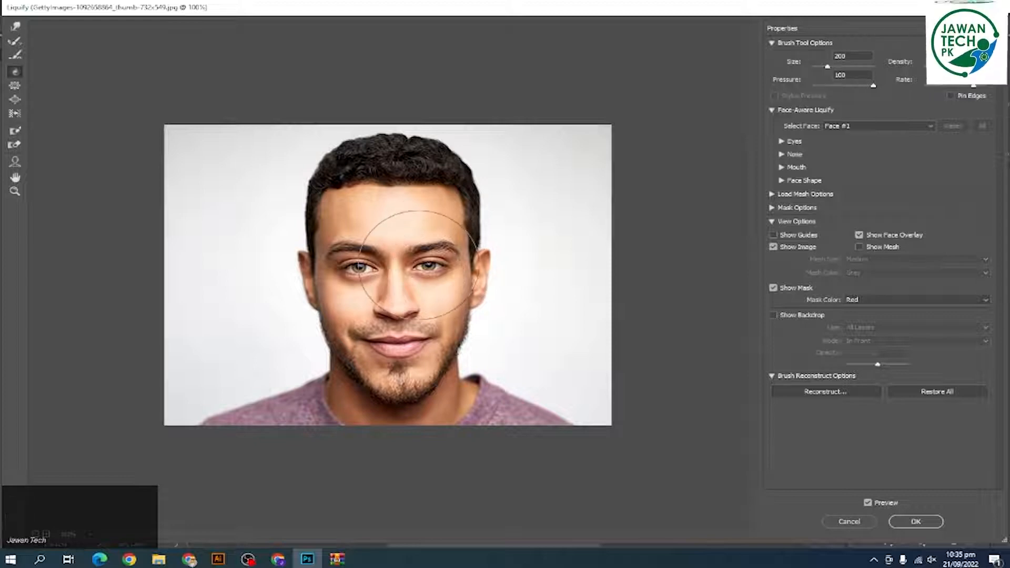
pyautogui.scroll(1, 419, 265)
pyautogui.moveTo(429, 263); pyautogui.dragTo(430, 263)
pyautogui.hotkey('ctrl', 'z')
pyautogui.moveTo(393, 355); pyautogui.dragTo(393, 356)
pyautogui.hotkey('ctrl', 'z')
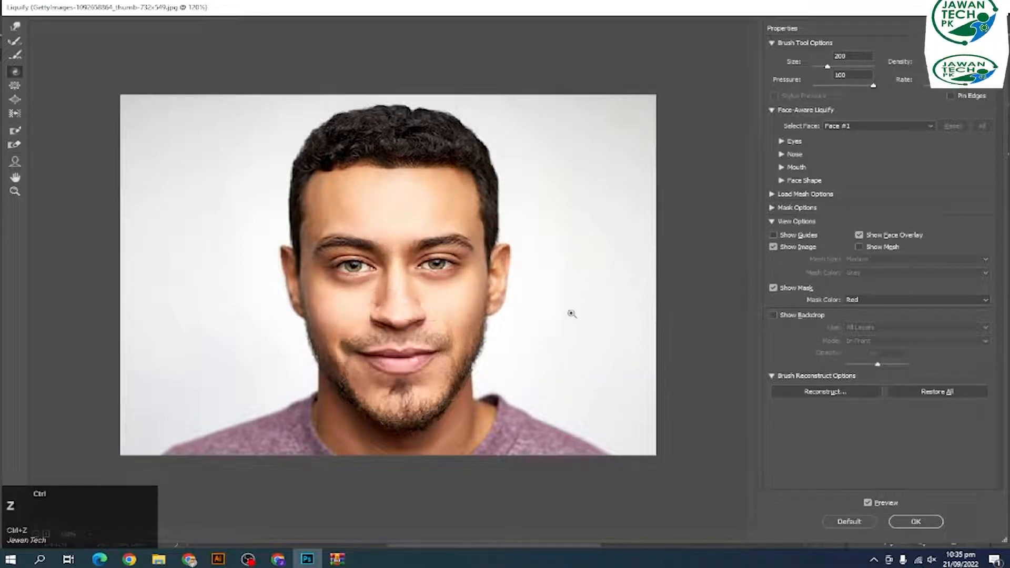
pyautogui.moveTo(395, 157); pyautogui.dragTo(394, 157)
pyautogui.hotkey('ctrl', 'z')
# Twirl the right ear, left cheek and lips, undo them, then Restore All to revert the face
pyautogui.moveTo(504, 287); pyautogui.dragTo(504, 287)
pyautogui.moveTo(289, 273); pyautogui.dragTo(289, 273)
pyautogui.moveTo(400, 358); pyautogui.dragTo(400, 358)
pyautogui.hotkey('ctrl', 'z')
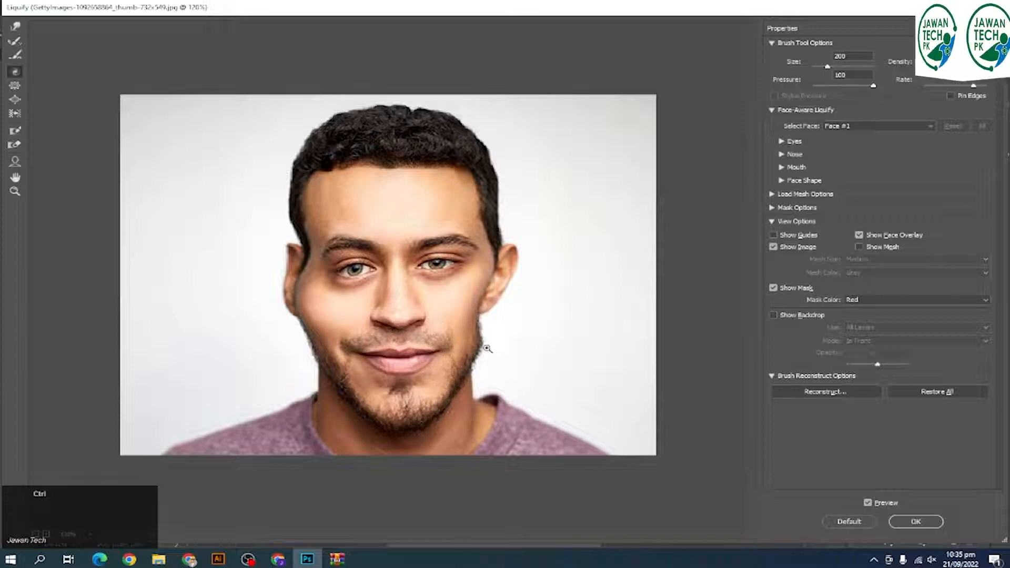
pyautogui.hotkey('ctrl', 'z')
pyautogui.hotkey('ctrl', 'z')
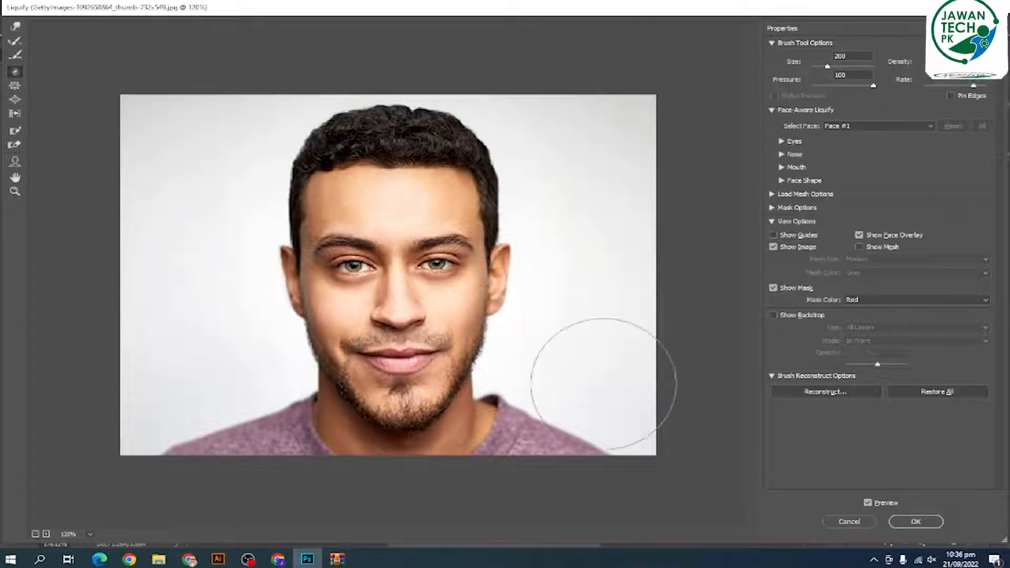
pyautogui.click(942, 396)
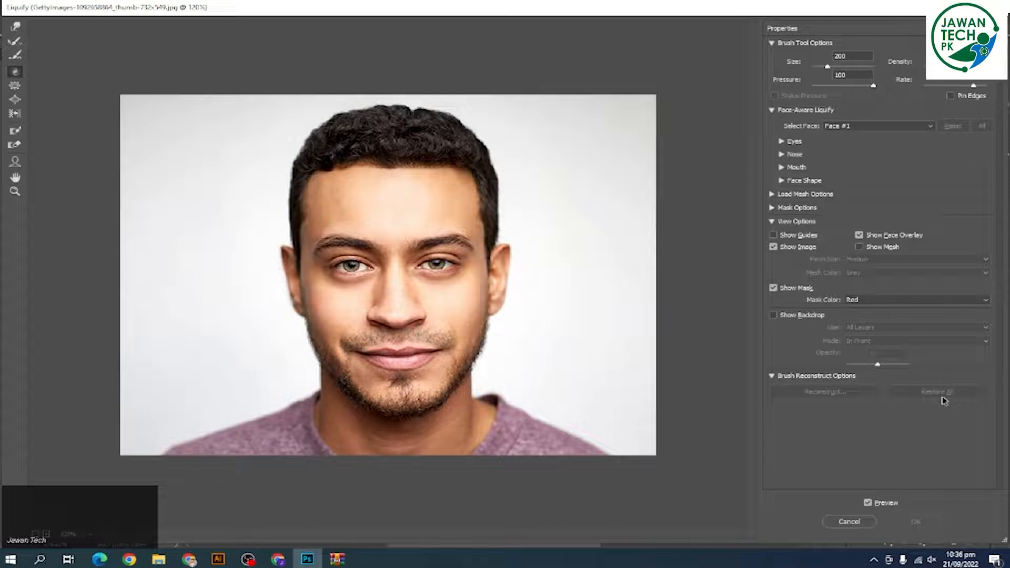
# Pucker the left and right eyes to make them slightly smaller
pyautogui.click(20, 89)
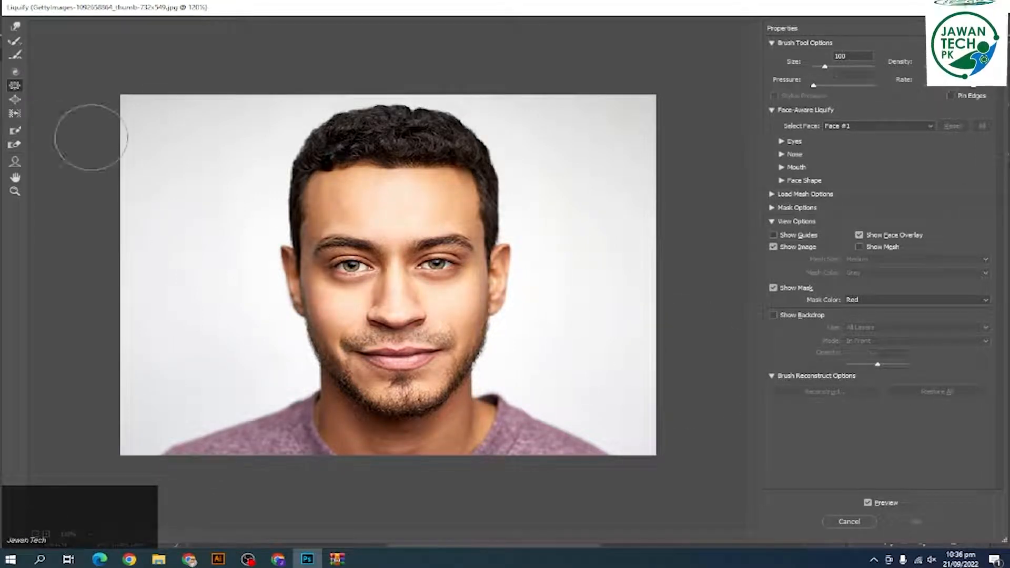
pyautogui.moveTo(354, 268); pyautogui.dragTo(353, 270)
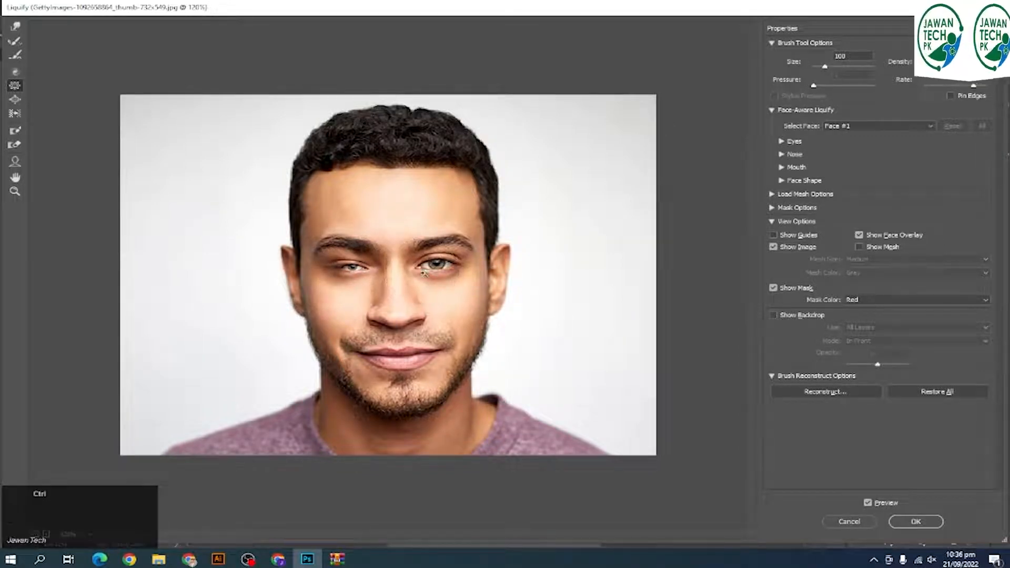
pyautogui.scroll(4, 424, 271)
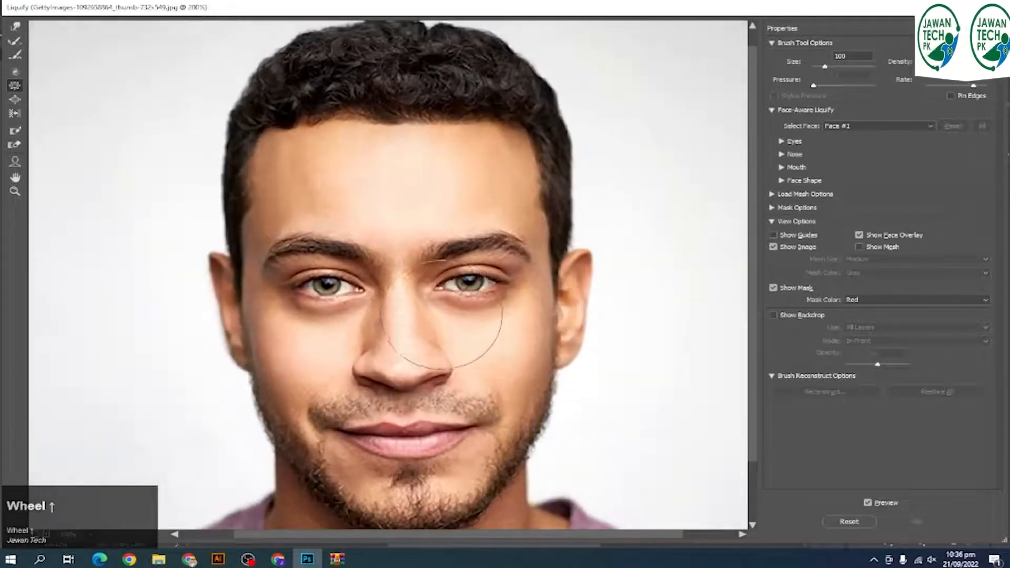
pyautogui.moveTo(406, 229); pyautogui.dragTo(406, 227)
# At brush size 125, pucker the lips and both mouth corners to narrow the mouth
pyautogui.press(']')
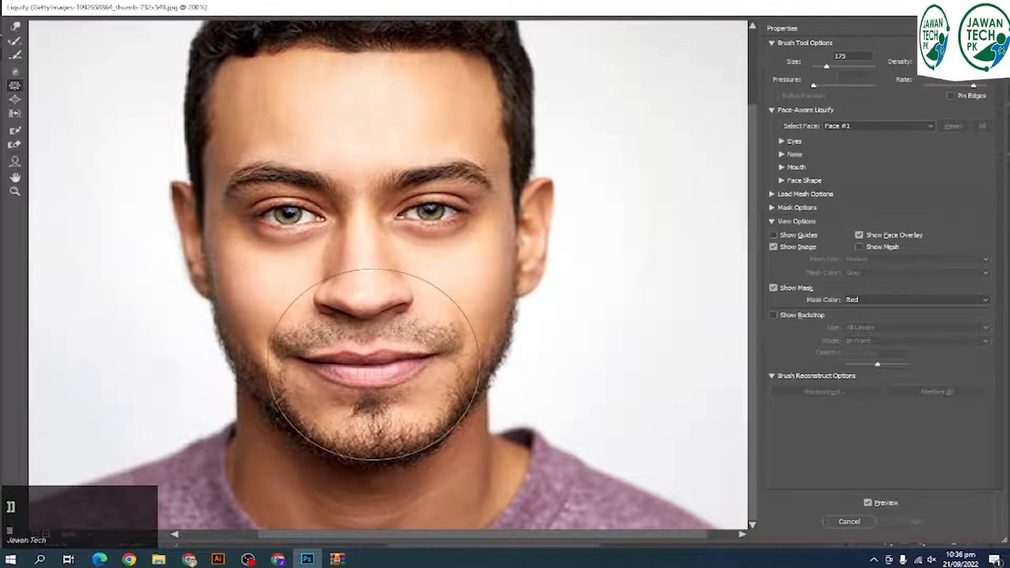
pyautogui.press('[')
pyautogui.press('[')
pyautogui.moveTo(371, 365); pyautogui.dragTo(382, 363)
pyautogui.click(409, 357)
pyautogui.click(315, 361)
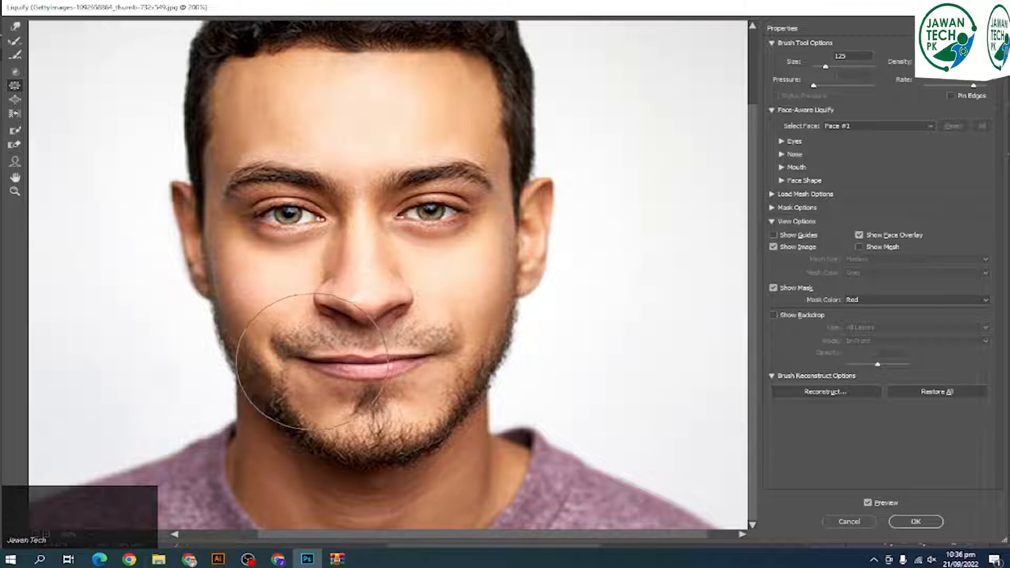
pyautogui.click(311, 362)
pyautogui.click(407, 360)
pyautogui.scroll(-1, 494, 311)
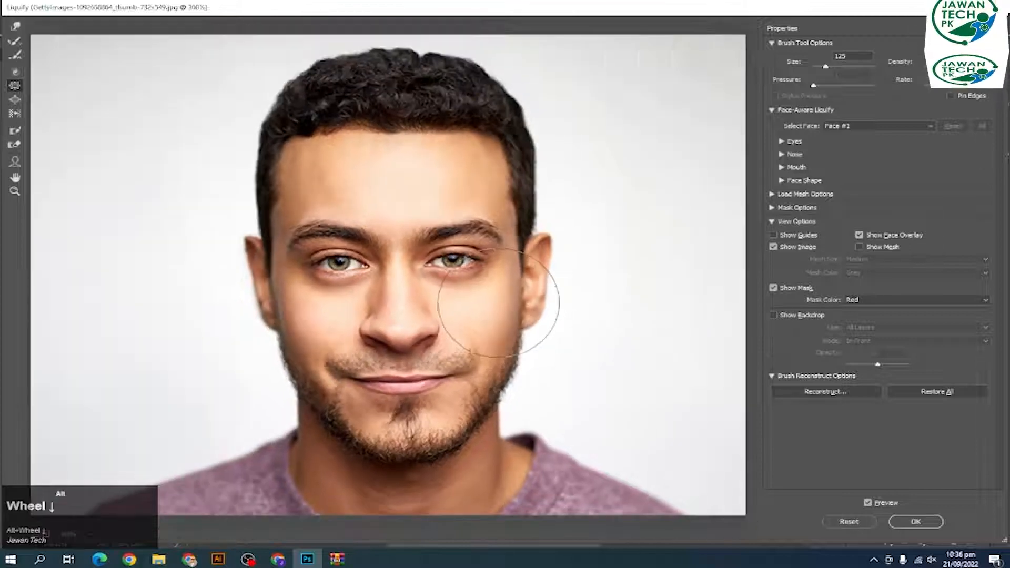
# Toggle Preview repeatedly to compare the puckered face with the original
pyautogui.click(869, 505)
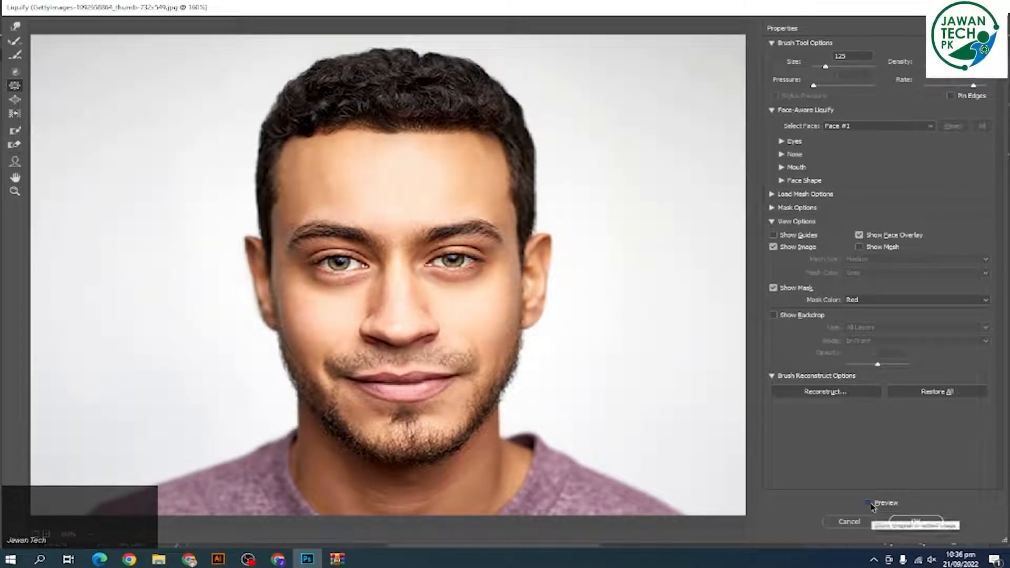
pyautogui.click(870, 504)
pyautogui.click(869, 504)
pyautogui.click(869, 504)
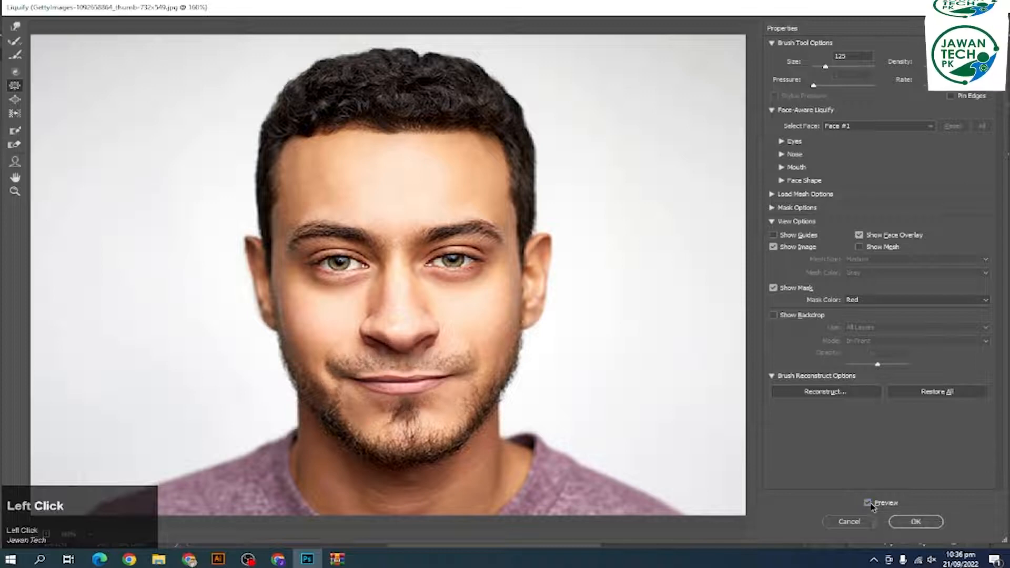
pyautogui.click(869, 505)
pyautogui.click(869, 505)
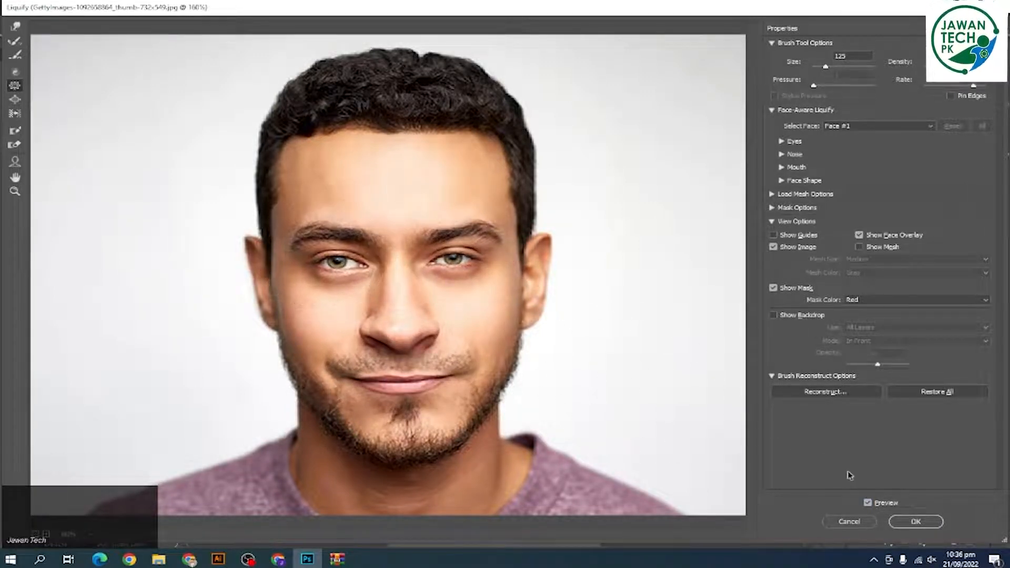
pyautogui.click(868, 504)
pyautogui.click(868, 505)
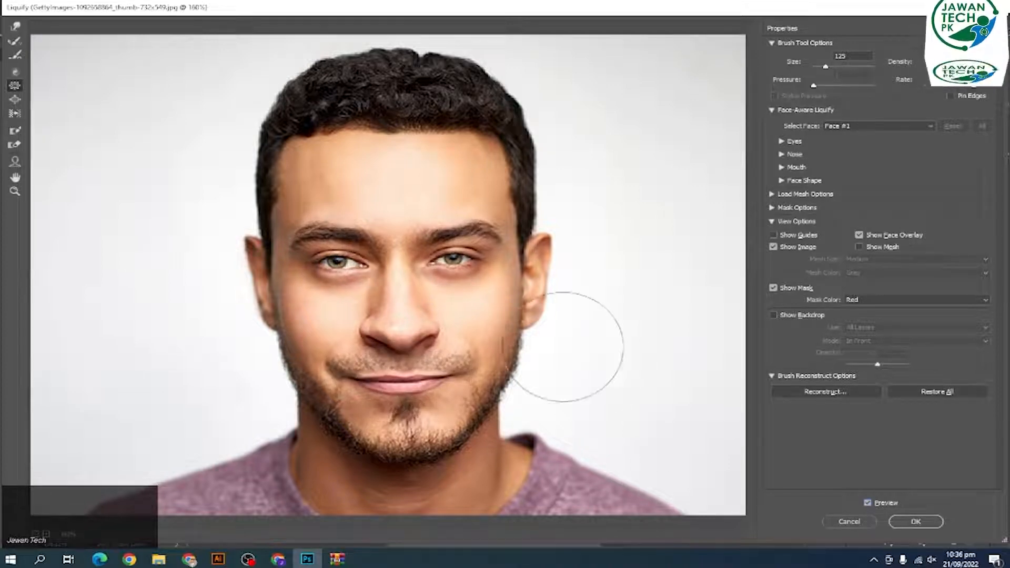
# Pucker the left cheek and, at size 90, the nose, then compare with the original again
pyautogui.click(255, 295)
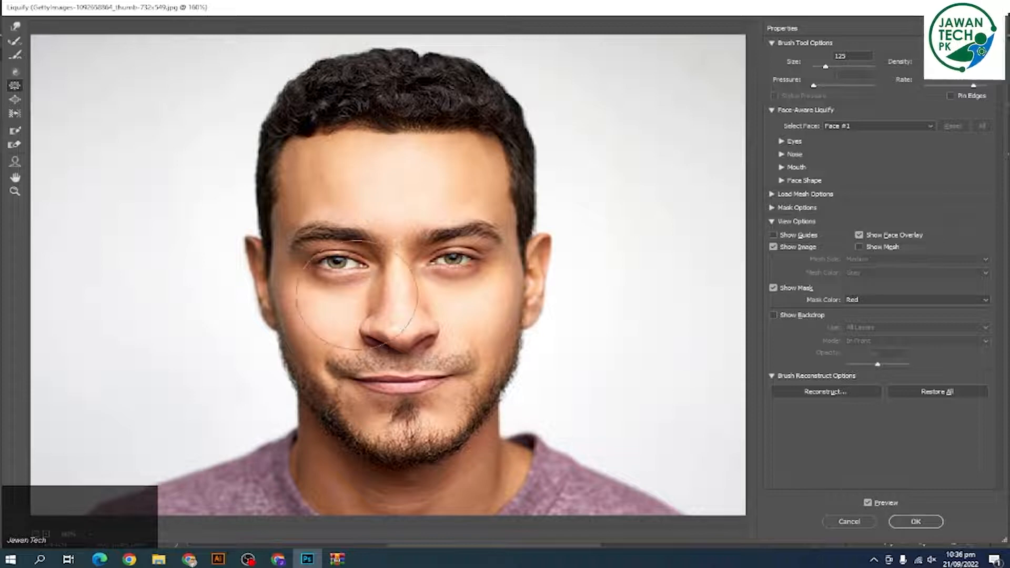
pyautogui.press('[')
pyautogui.press('[')
pyautogui.press('[')
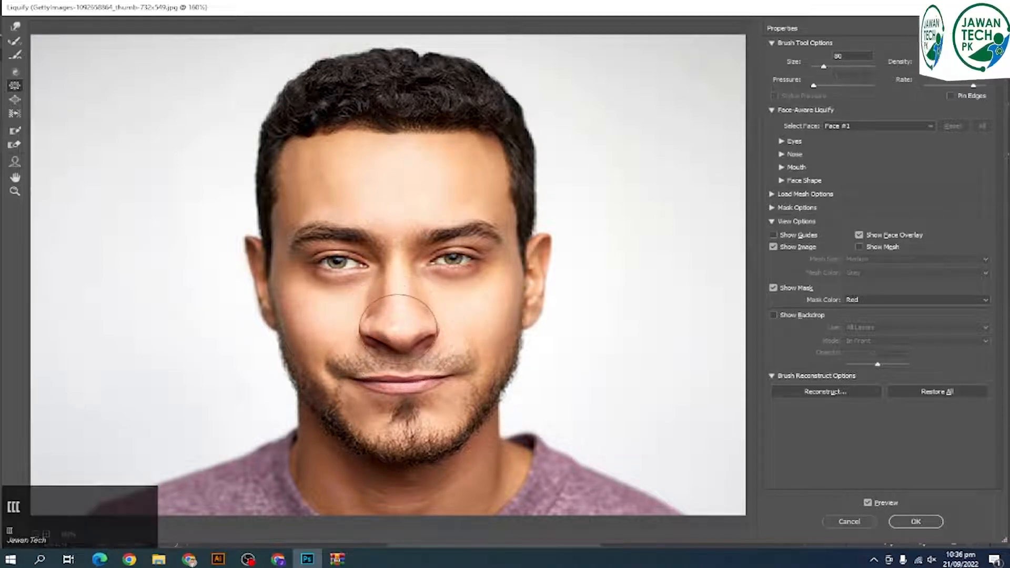
pyautogui.click(400, 329)
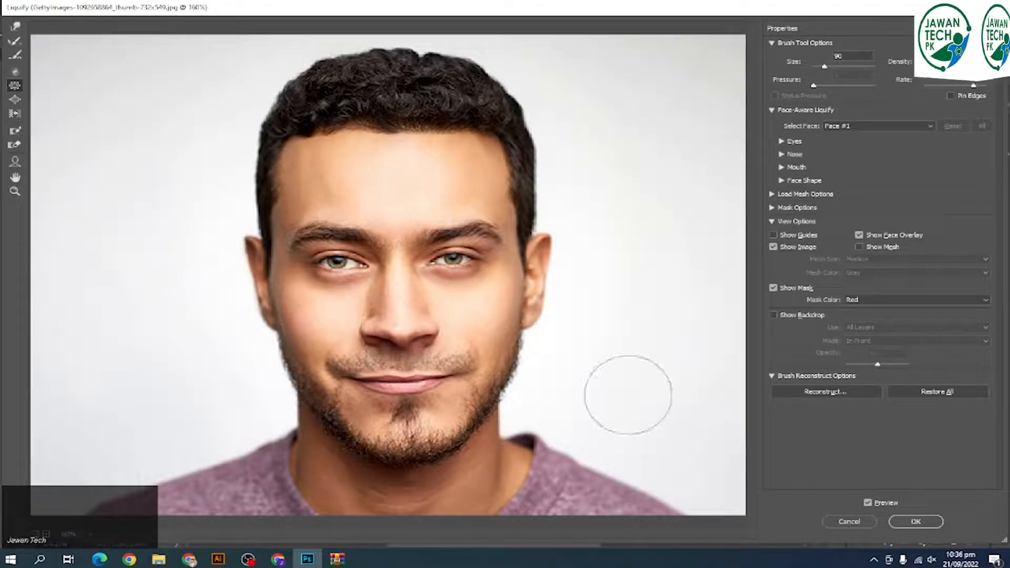
pyautogui.click(867, 507)
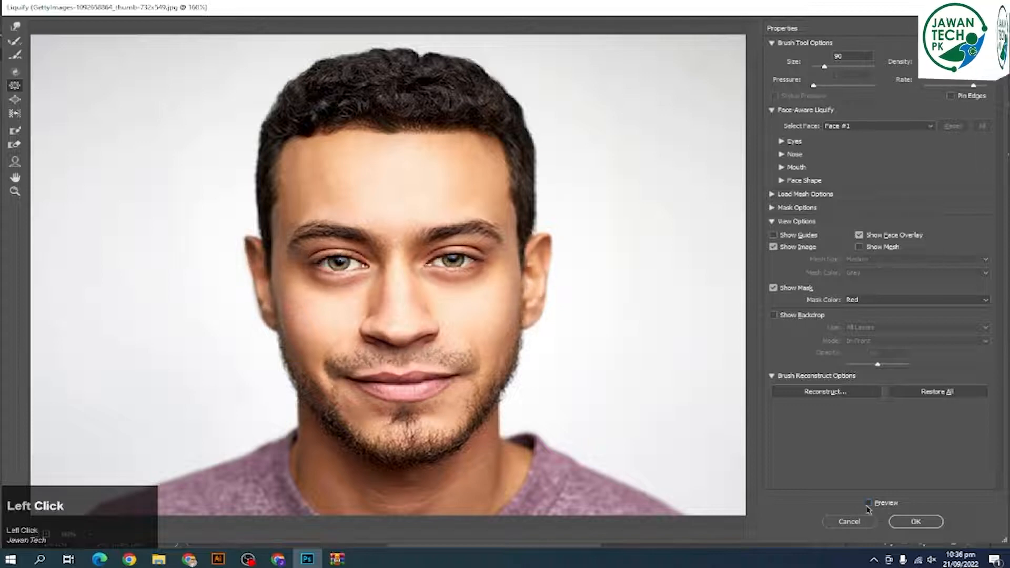
pyautogui.click(867, 507)
pyautogui.click(867, 506)
pyautogui.click(869, 506)
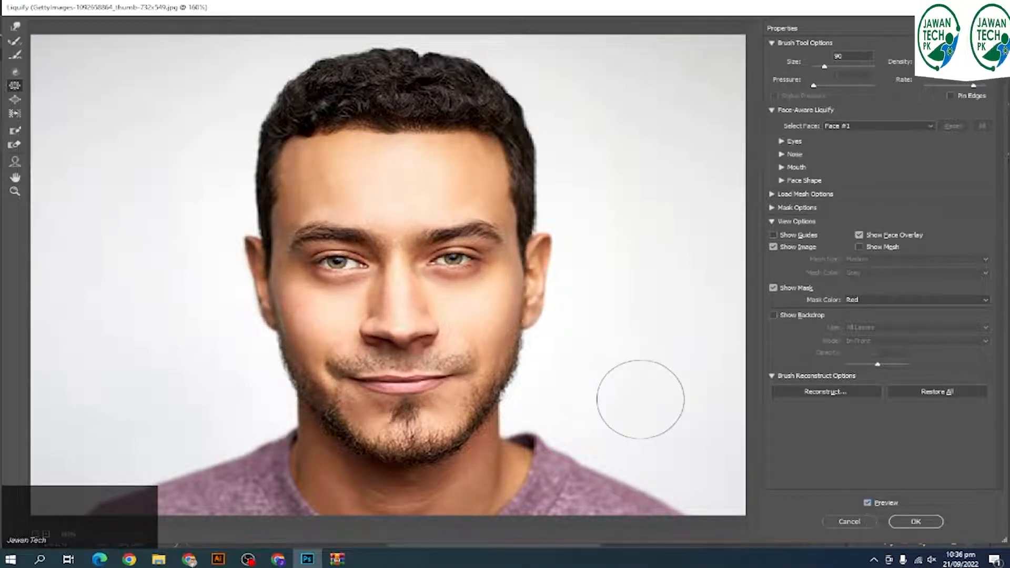
pyautogui.scroll(-2, 632, 394)
pyautogui.scroll(1, 621, 388)
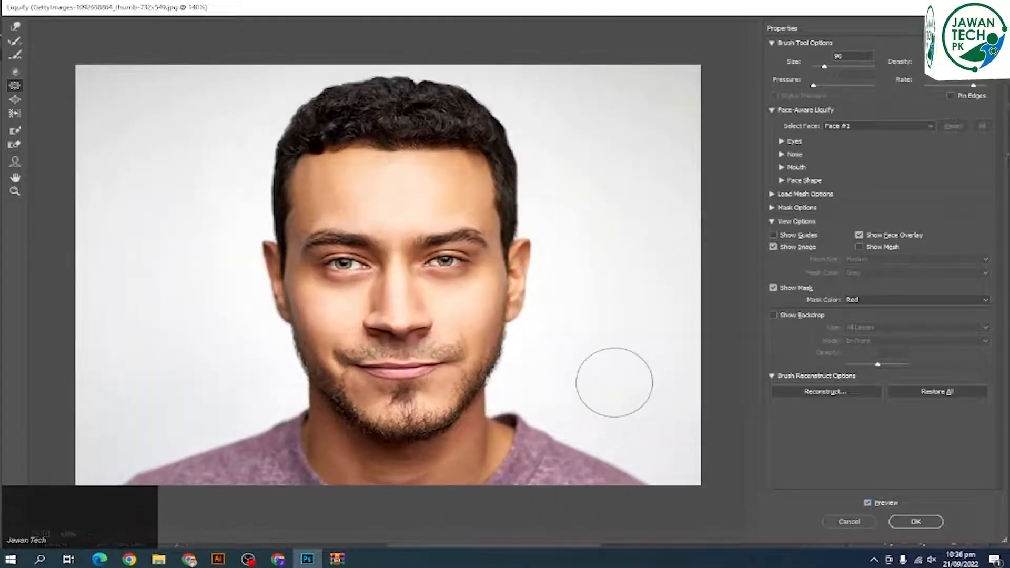
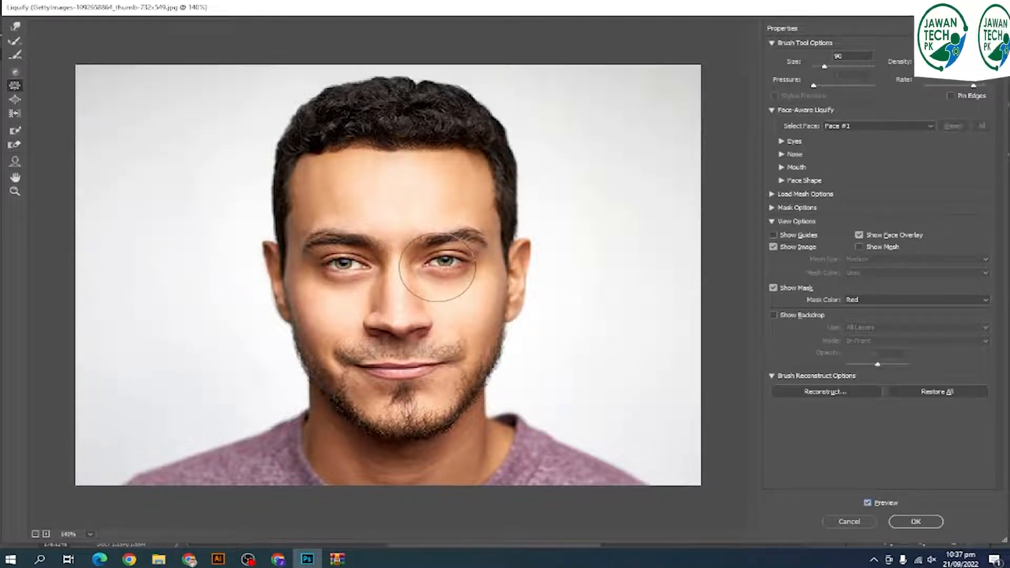
# Use the Bloat tool to enlarge both eyes, swell both ears and puff up the lips
pyautogui.click(15, 101)
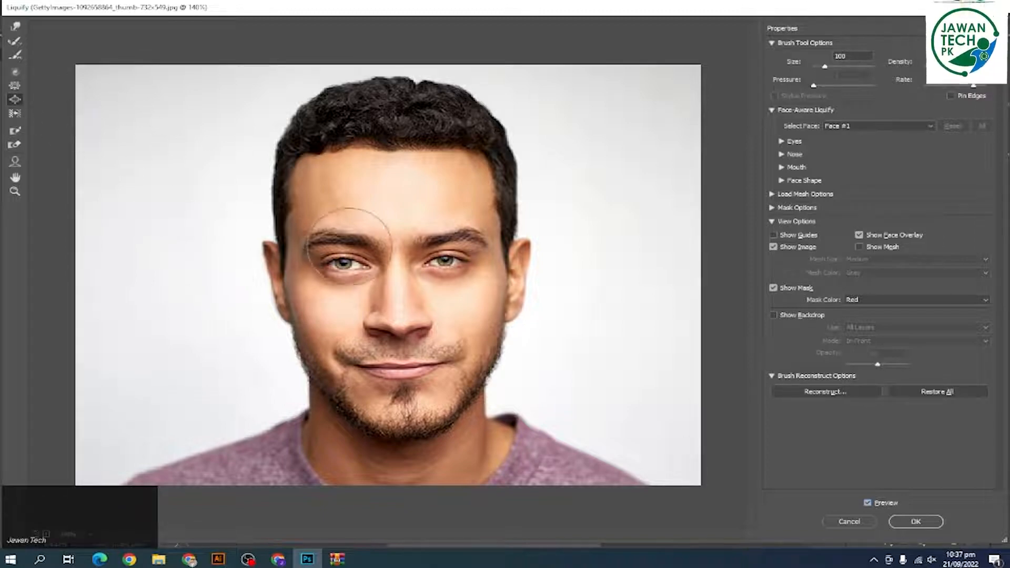
pyautogui.click(336, 257)
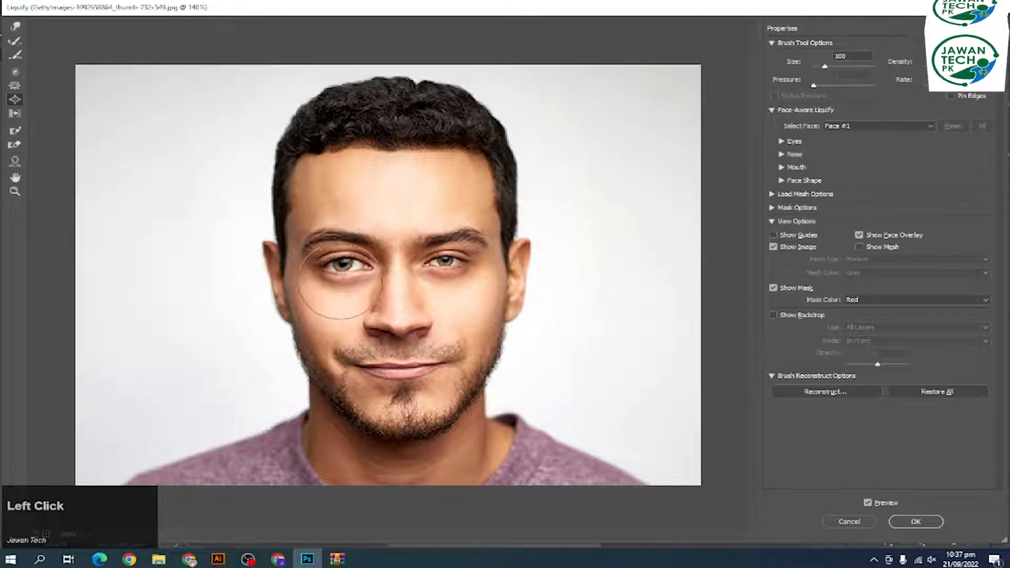
pyautogui.moveTo(339, 279)
pyautogui.mouseDown()
pyautogui.moveTo(330, 266)
pyautogui.moveTo(358, 261)
pyautogui.moveTo(348, 266)
pyautogui.mouseUp()
pyautogui.click(445, 258)
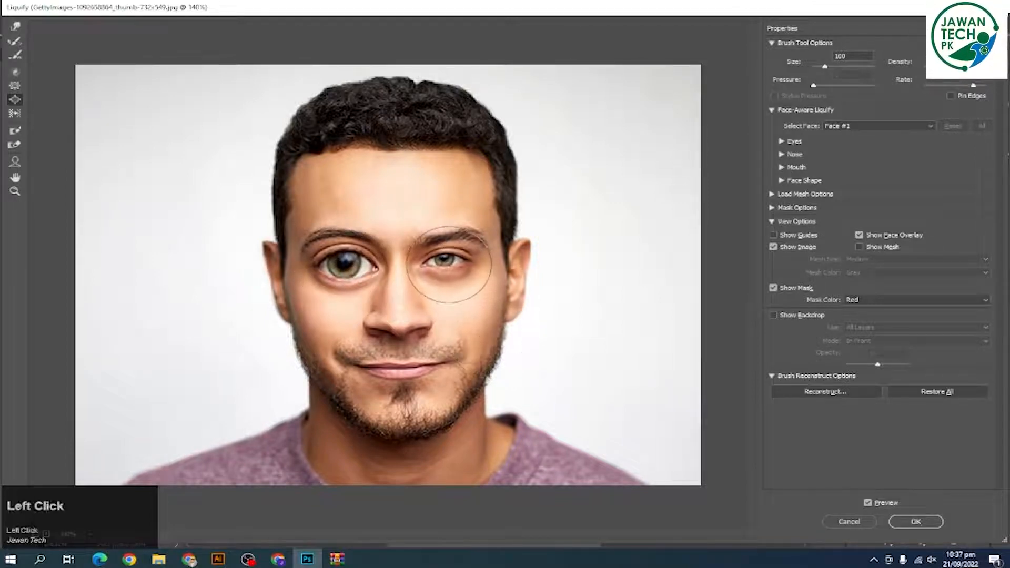
pyautogui.click(431, 254)
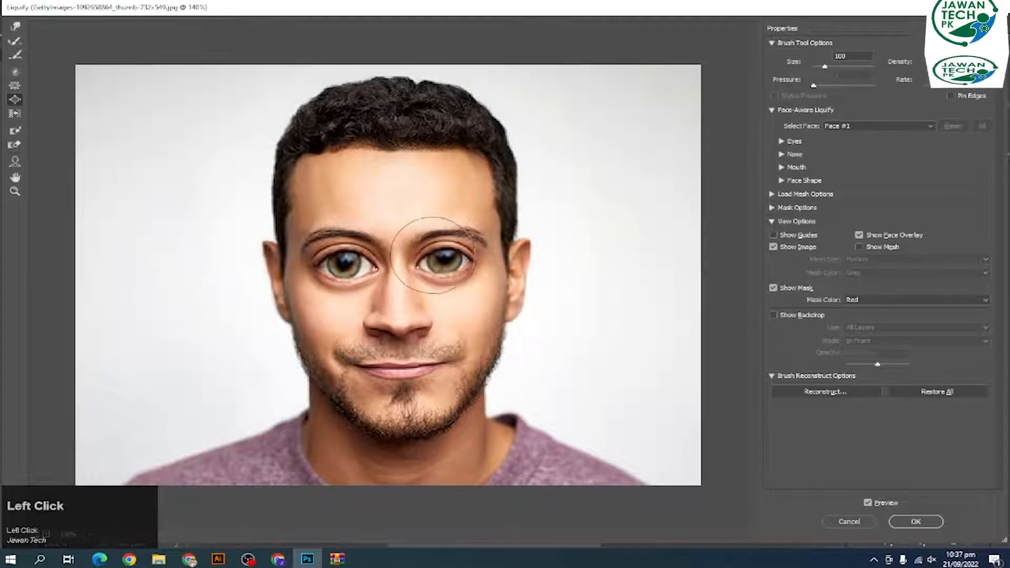
pyautogui.click(462, 287)
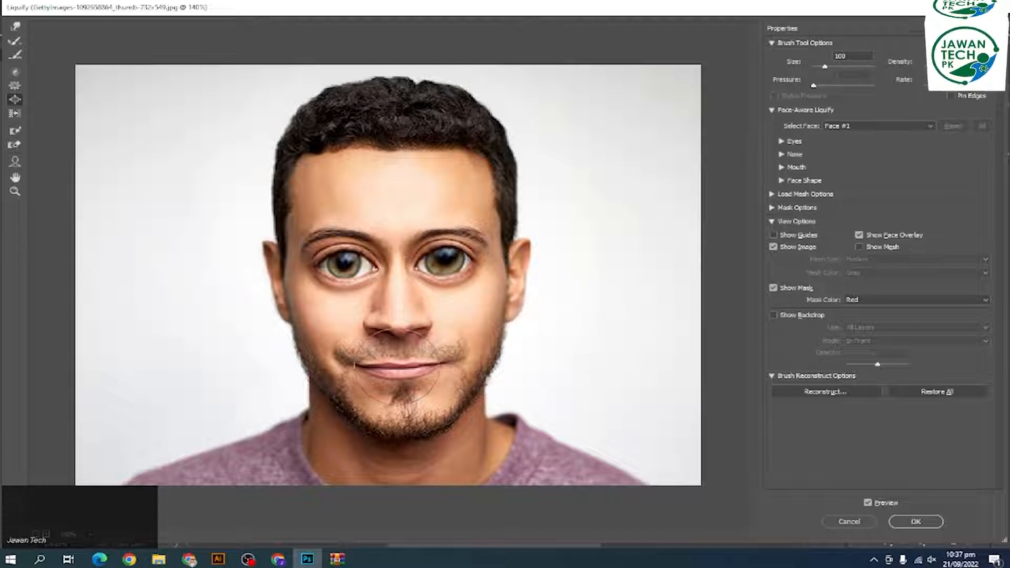
pyautogui.moveTo(521, 274)
pyautogui.mouseDown()
pyautogui.moveTo(529, 260)
pyautogui.moveTo(511, 297)
pyautogui.mouseUp()
pyautogui.moveTo(260, 293)
pyautogui.mouseDown()
pyautogui.moveTo(260, 255)
pyautogui.moveTo(269, 299)
pyautogui.moveTo(266, 263)
pyautogui.moveTo(266, 289)
pyautogui.moveTo(263, 273)
pyautogui.mouseUp()
pyautogui.moveTo(397, 370); pyautogui.dragTo(398, 363)
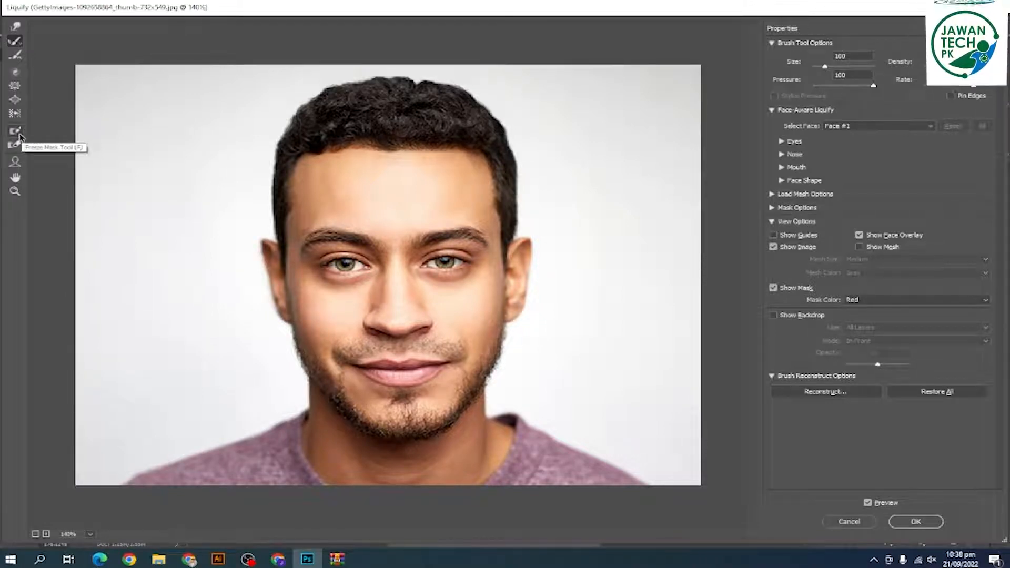
# With the Face Tool and linked eyes, set eye size 10, height -3, width -8, tilt -24
pyautogui.click(15, 131)
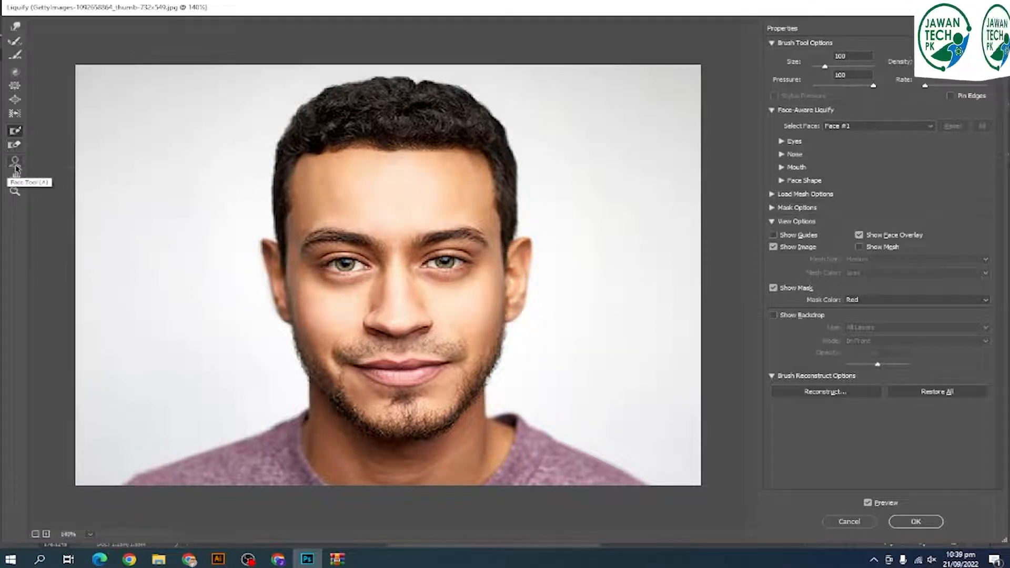
pyautogui.click(15, 161)
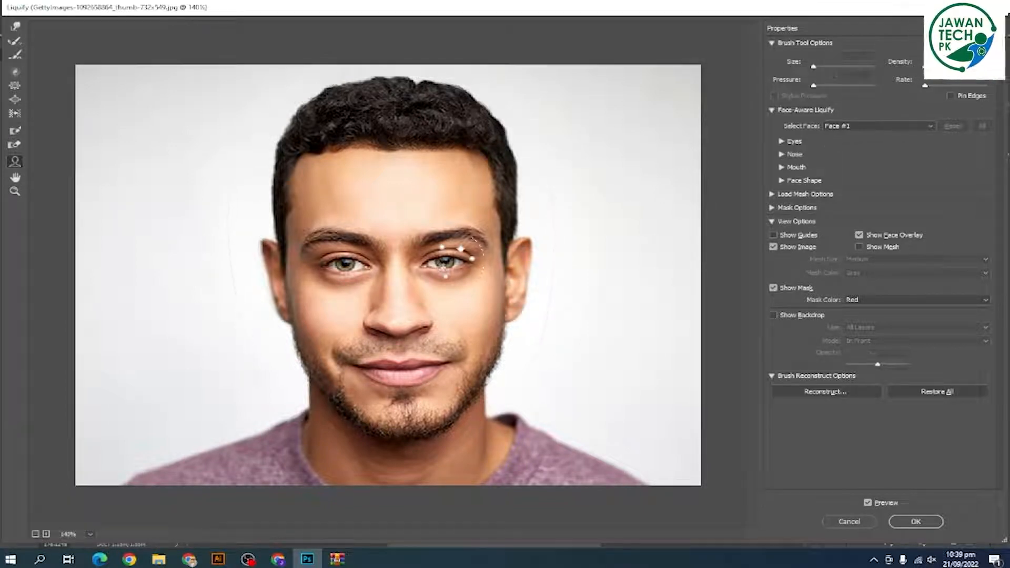
pyautogui.click(446, 265)
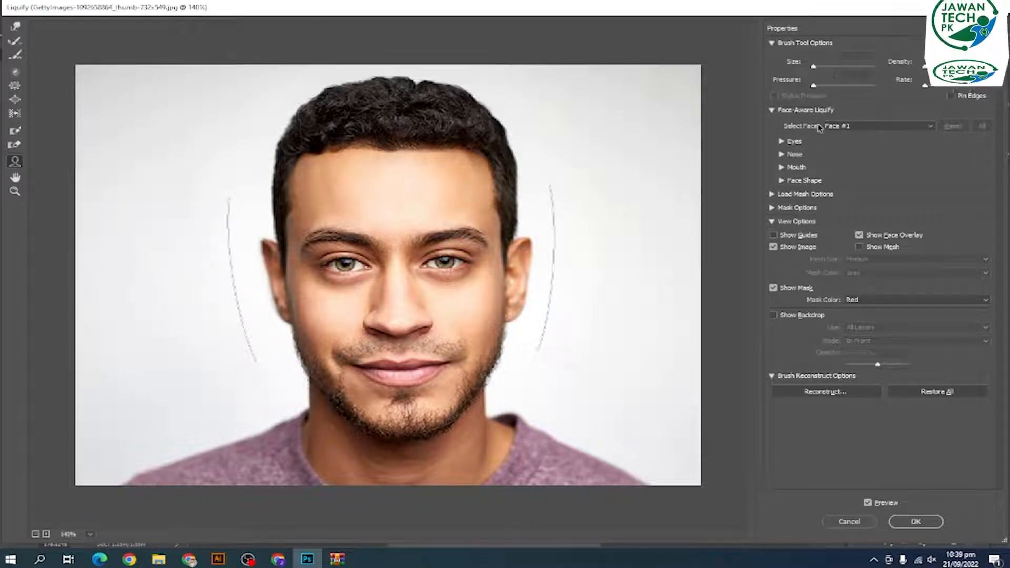
pyautogui.click(783, 143)
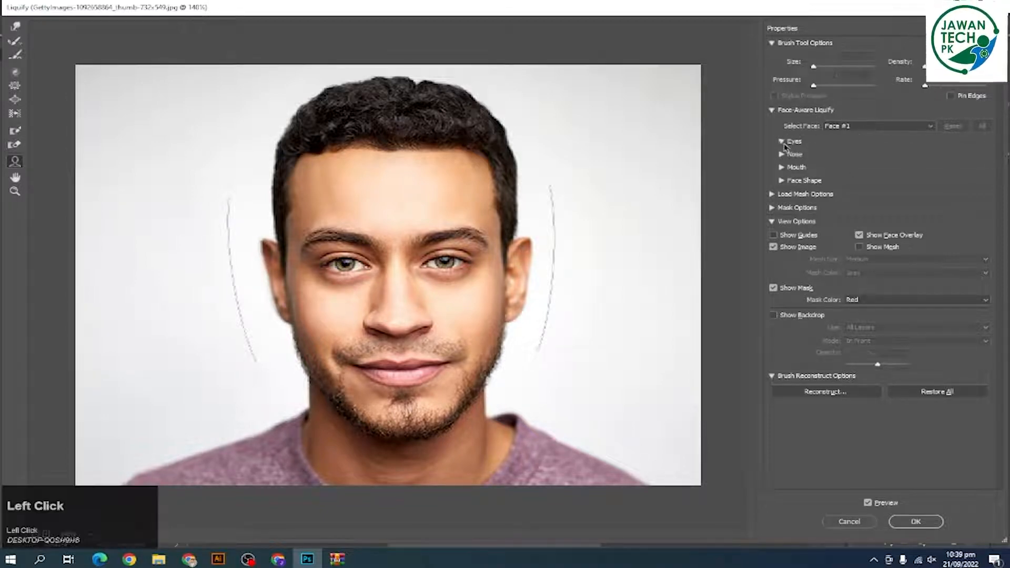
pyautogui.moveTo(889, 168)
pyautogui.mouseDown()
pyautogui.moveTo(900, 167)
pyautogui.moveTo(876, 165)
pyautogui.moveTo(905, 165)
pyautogui.moveTo(871, 165)
pyautogui.mouseUp()
pyautogui.moveTo(958, 164); pyautogui.dragTo(968, 165)
pyautogui.click(921, 157)
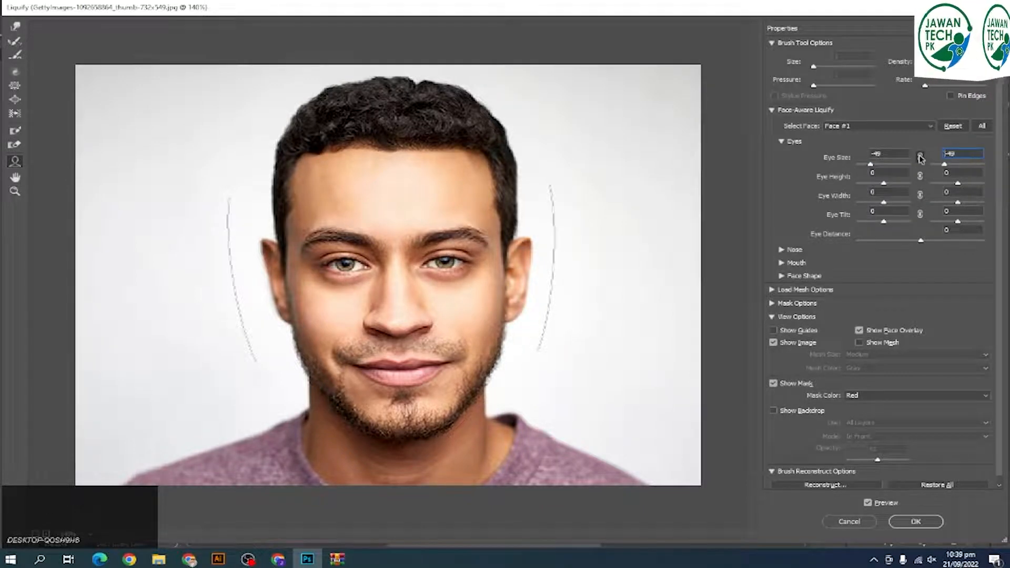
pyautogui.moveTo(873, 166); pyautogui.dragTo(869, 203)
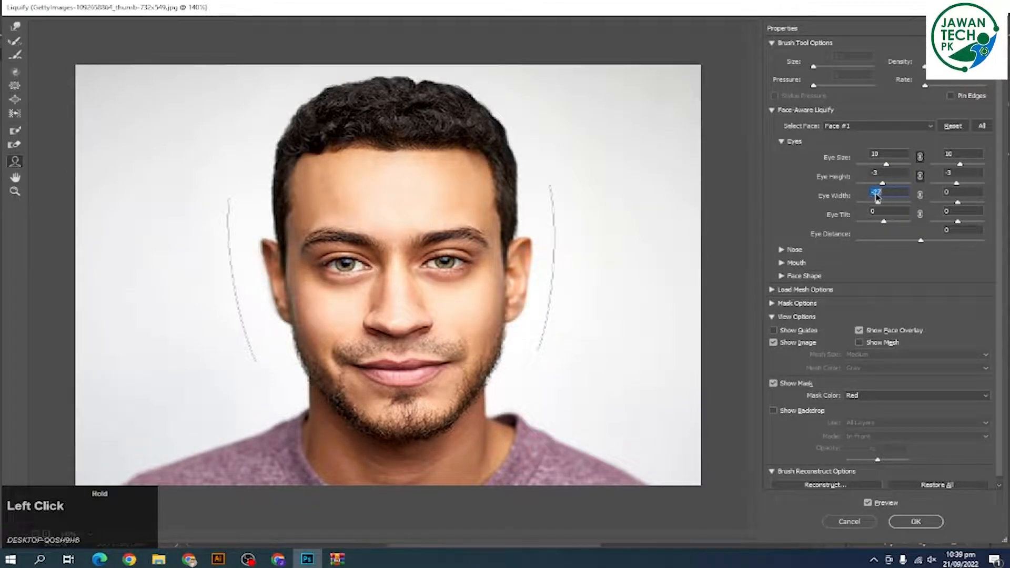
pyautogui.moveTo(886, 204); pyautogui.dragTo(899, 206)
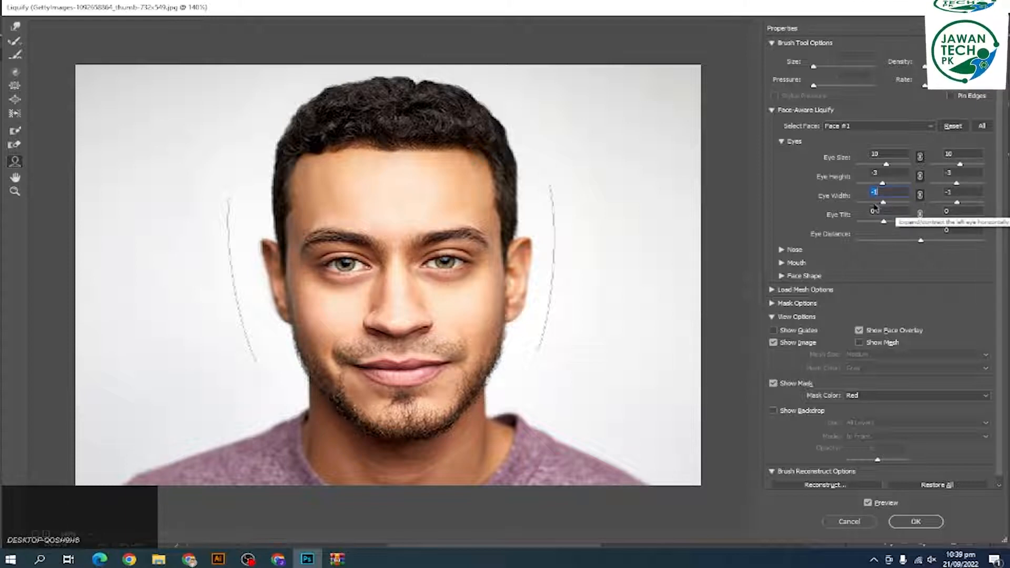
pyautogui.moveTo(885, 203)
pyautogui.mouseDown()
pyautogui.moveTo(893, 207)
pyautogui.moveTo(871, 207)
pyautogui.mouseUp()
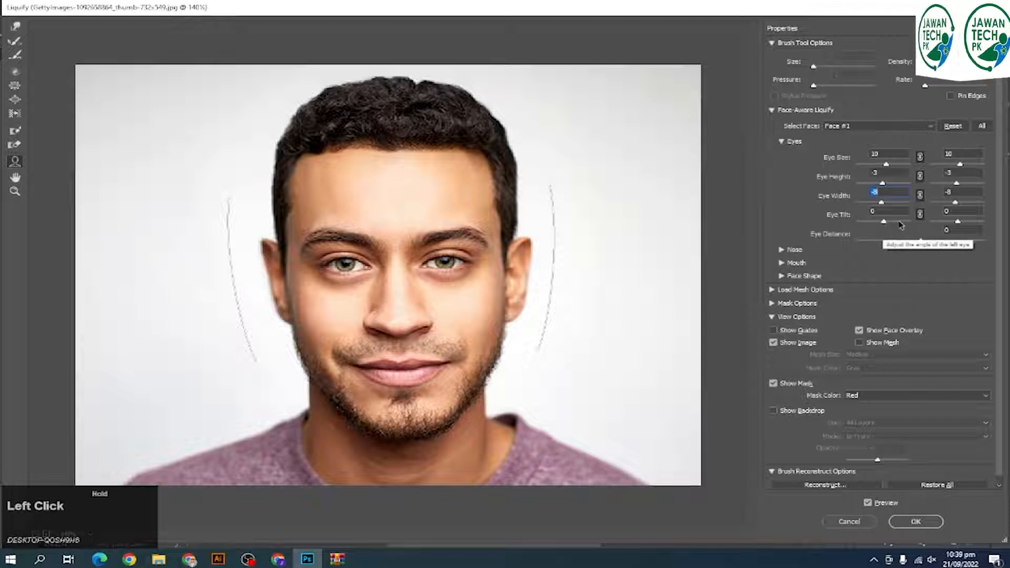
pyautogui.moveTo(886, 224); pyautogui.dragTo(842, 213)
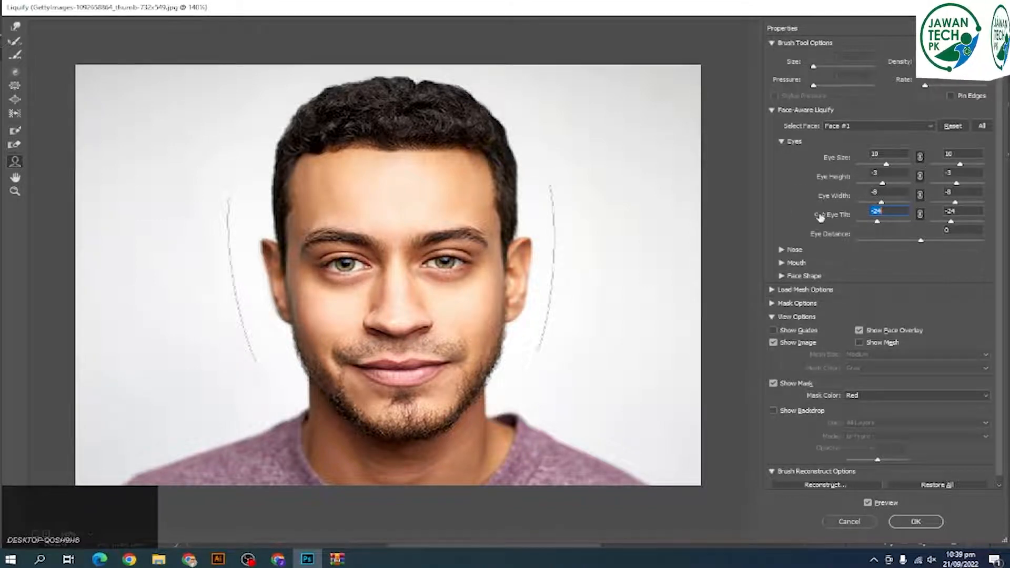
pyautogui.click(788, 144)
# Set nose height -28 and width -73, then smile 100, upper lip -23, lower lip 77, mouth width 100
pyautogui.click(784, 155)
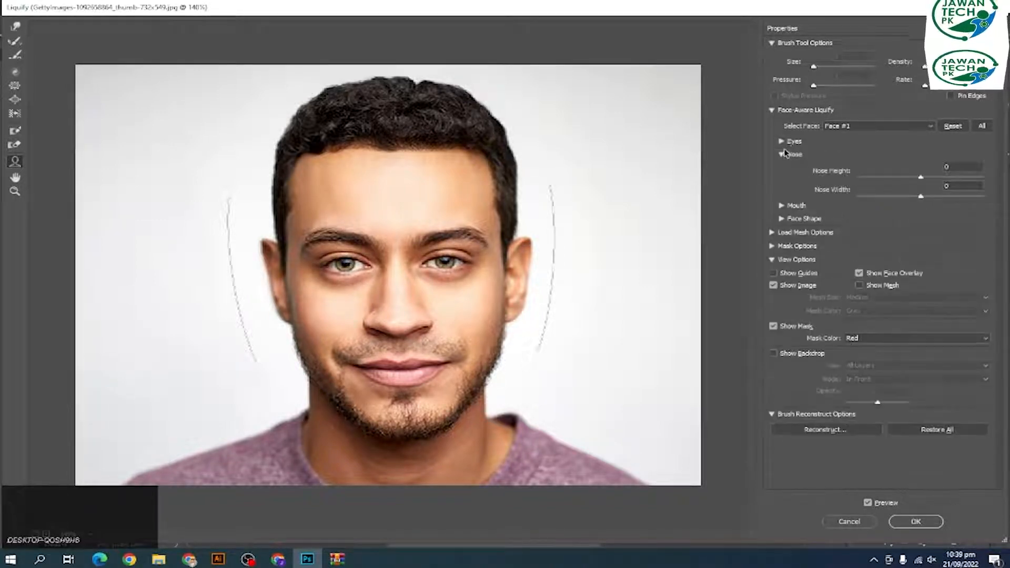
pyautogui.moveTo(921, 177); pyautogui.dragTo(906, 198)
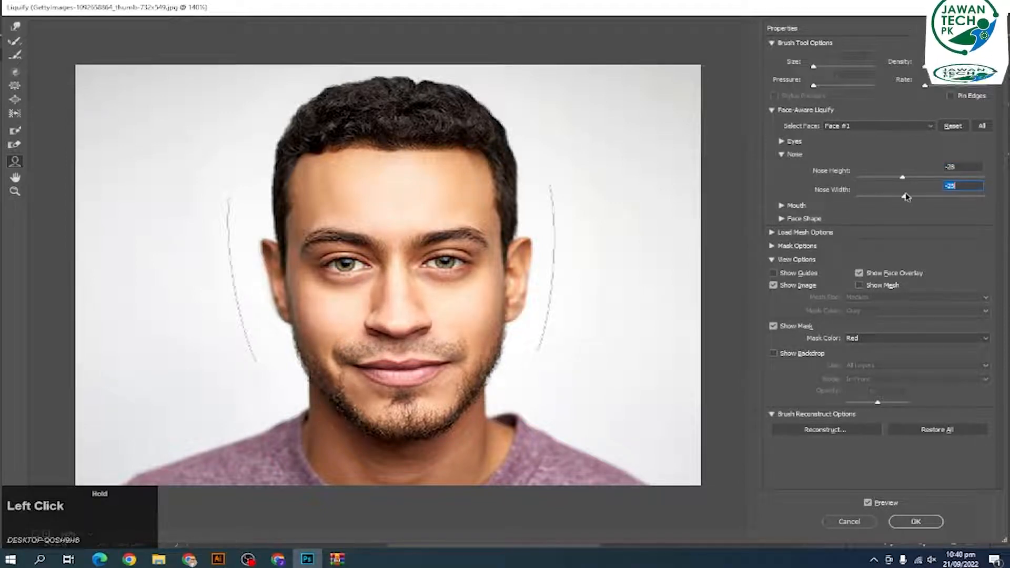
pyautogui.click(783, 207)
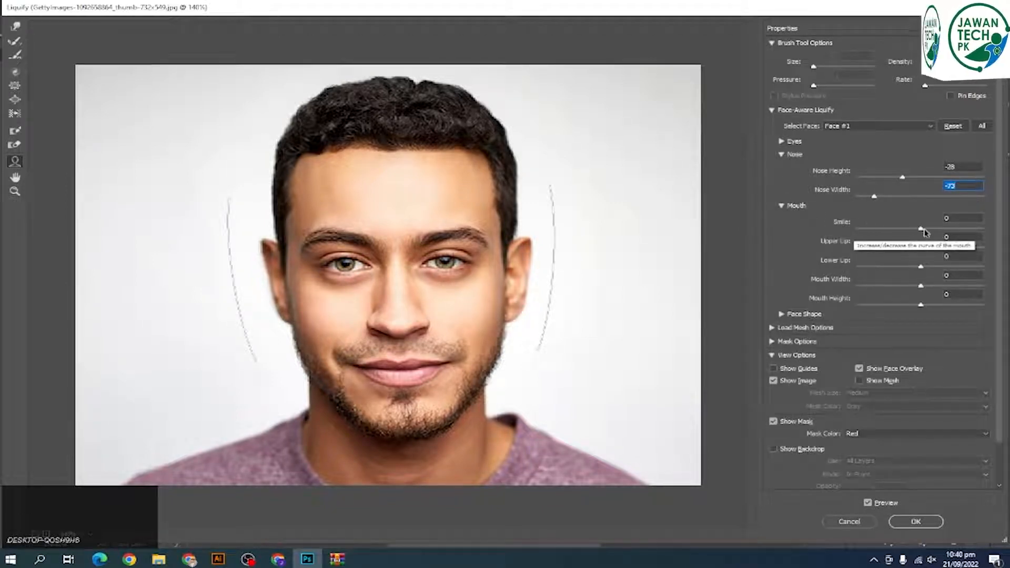
pyautogui.moveTo(924, 232); pyautogui.dragTo(977, 227)
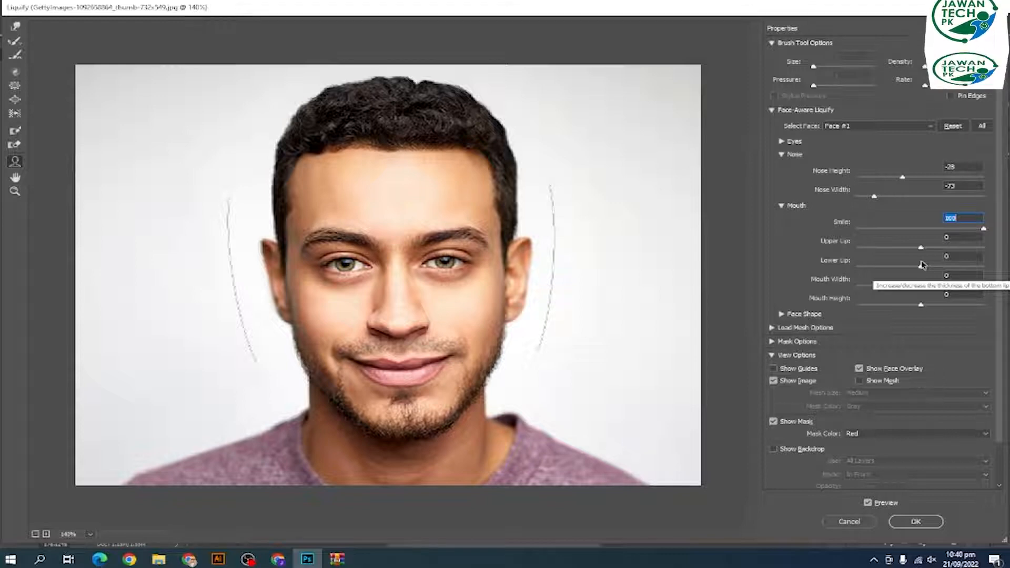
pyautogui.moveTo(921, 248); pyautogui.dragTo(989, 278)
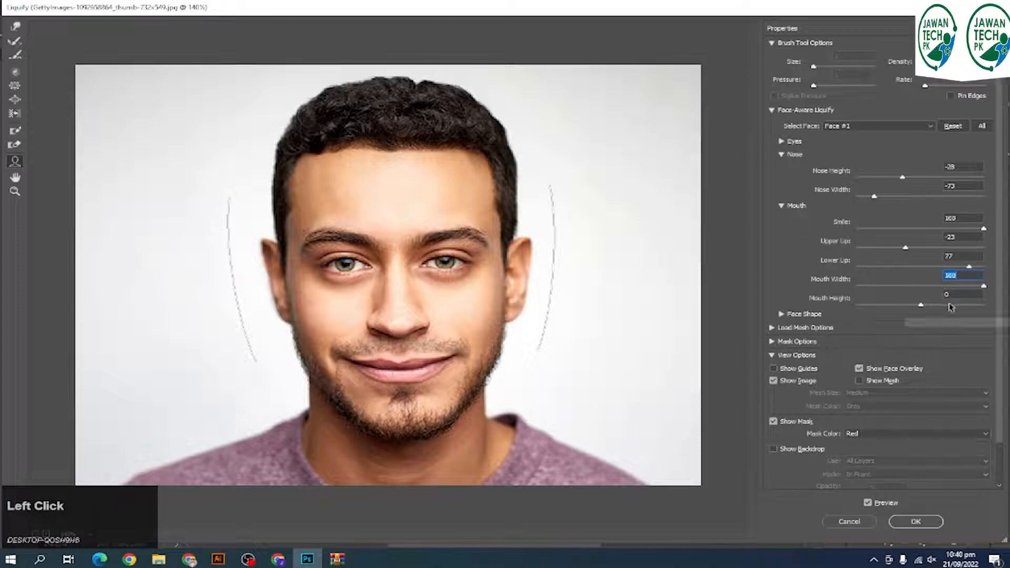
pyautogui.moveTo(921, 305); pyautogui.dragTo(890, 305)
# Set Face Shape to forehead -100, chin height 83, jawline 0 and face width -100
pyautogui.click(792, 315)
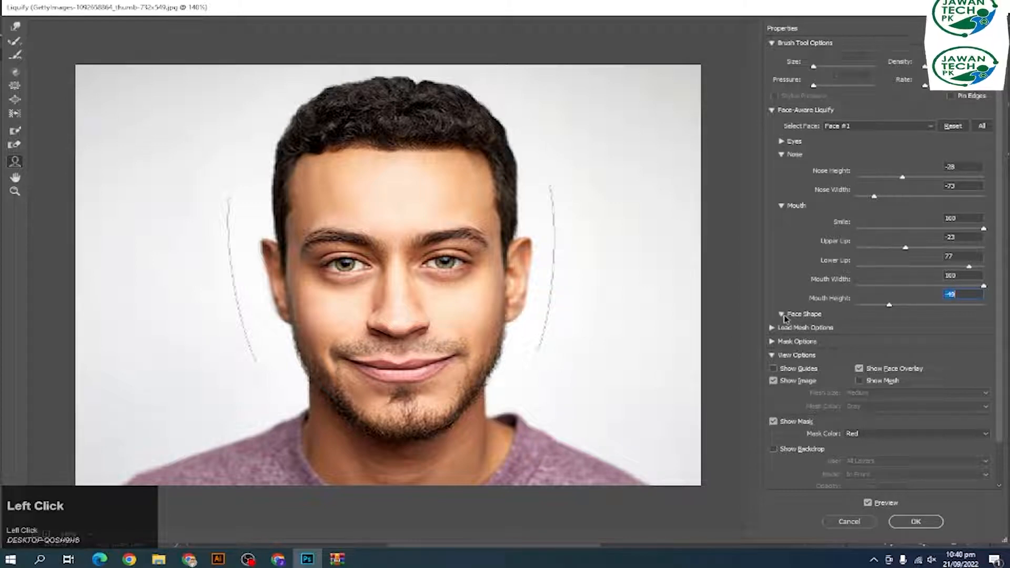
pyautogui.moveTo(919, 339); pyautogui.dragTo(988, 339)
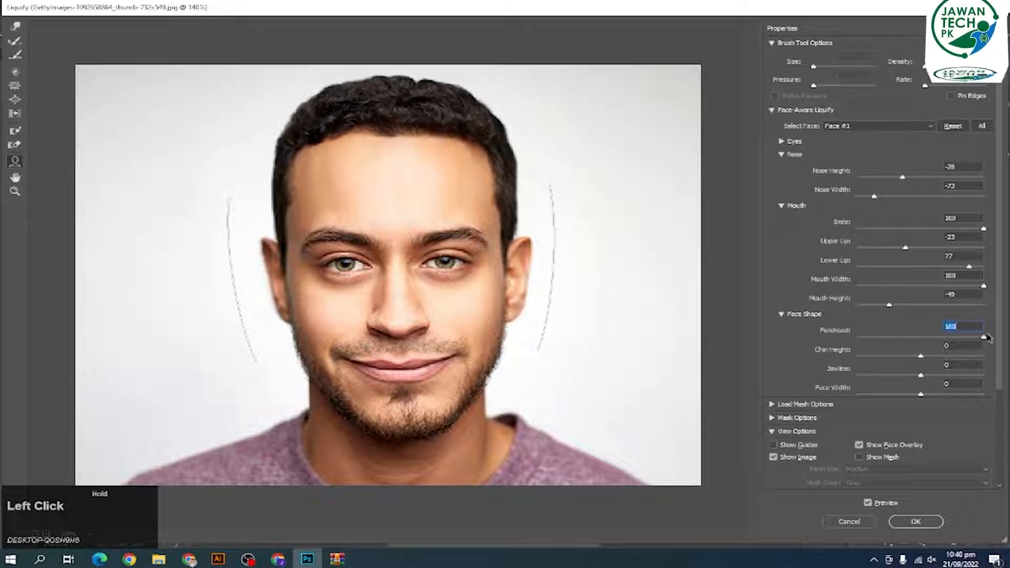
pyautogui.moveTo(921, 357); pyautogui.dragTo(974, 354)
pyautogui.click(922, 377)
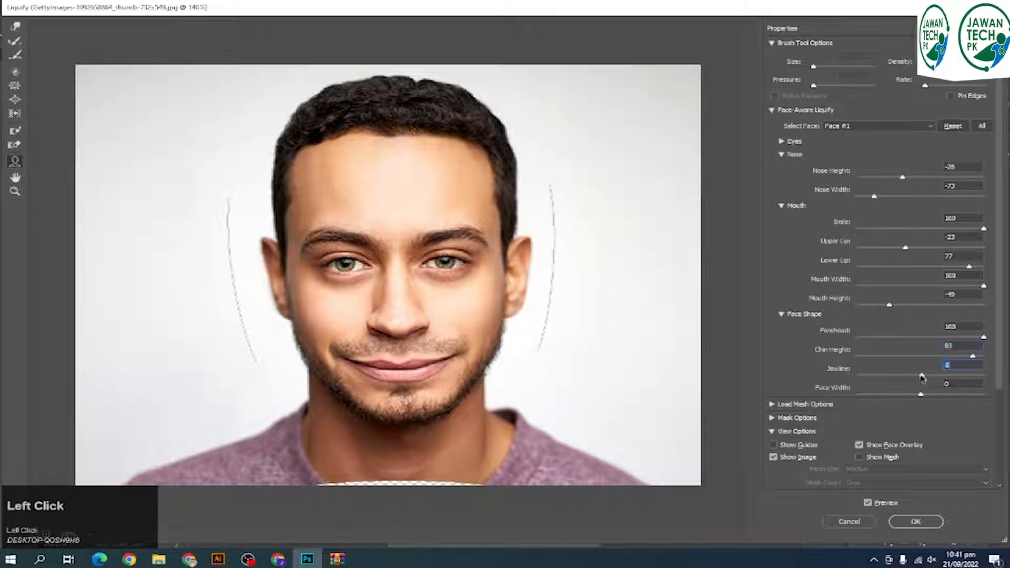
pyautogui.moveTo(922, 377); pyautogui.dragTo(993, 372)
pyautogui.write('0')
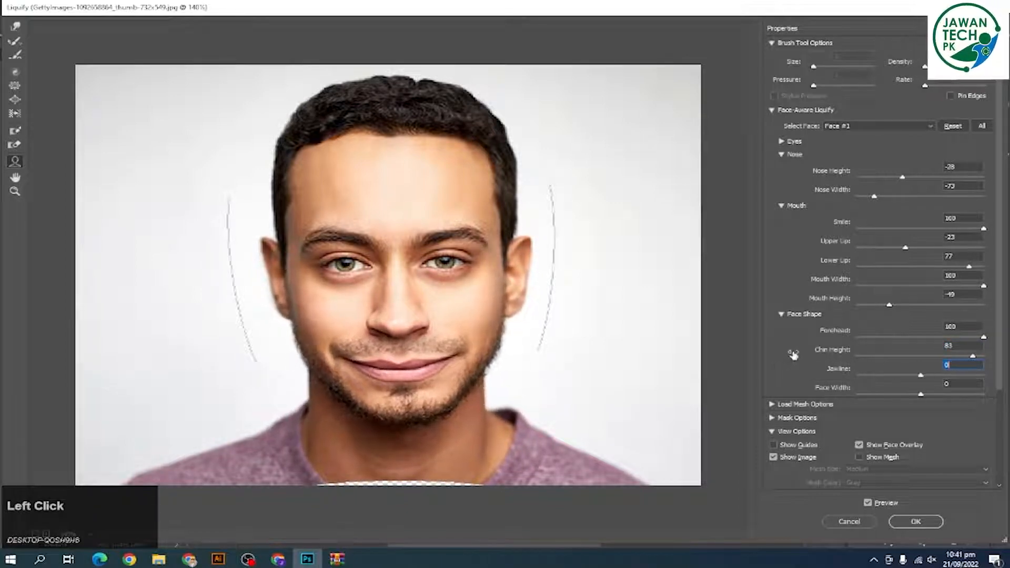
pyautogui.moveTo(921, 395); pyautogui.dragTo(803, 404)
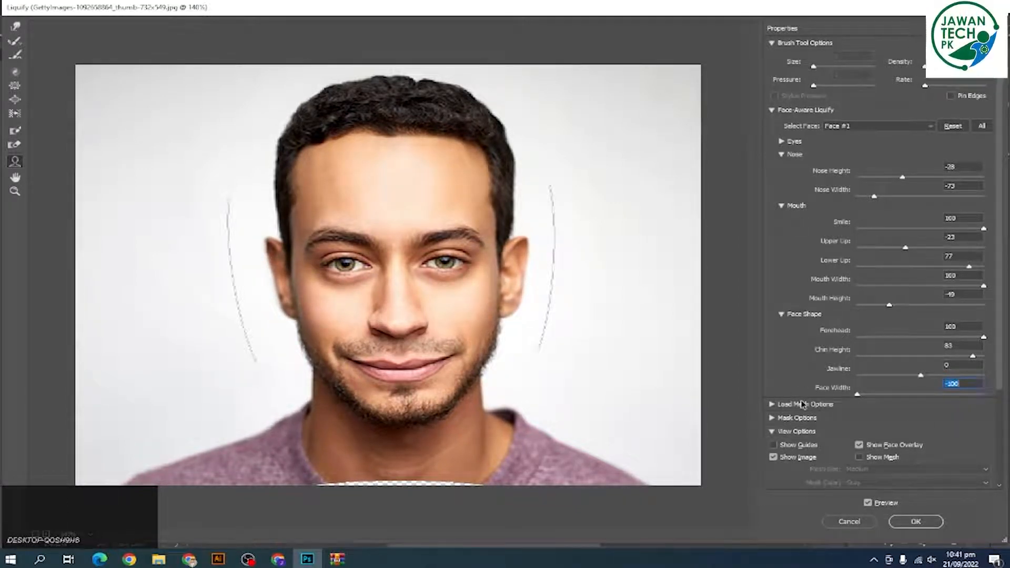
pyautogui.moveTo(983, 337); pyautogui.dragTo(852, 354)
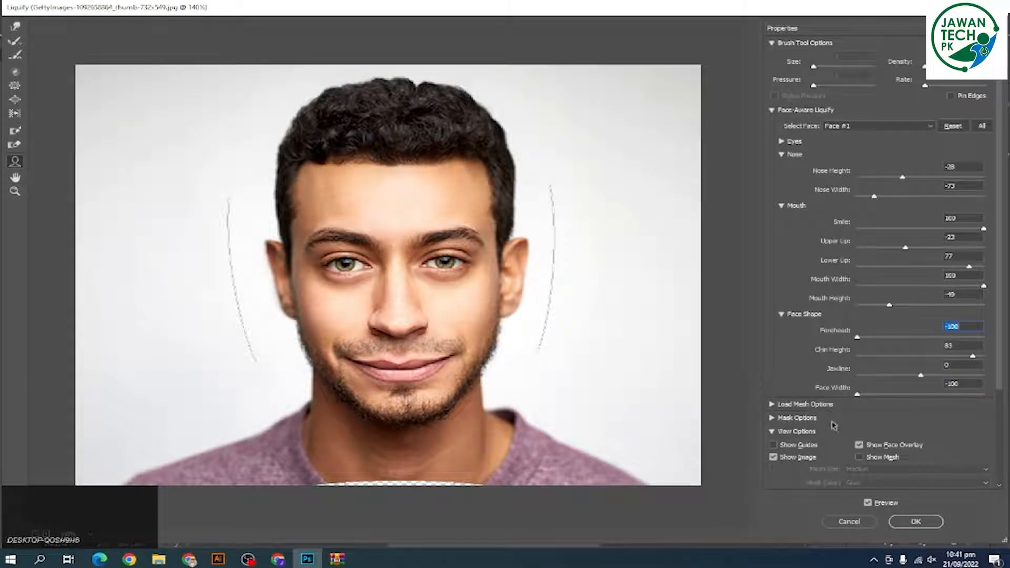
# Toggle Preview to compare the reshaped face with the original
pyautogui.click(866, 505)
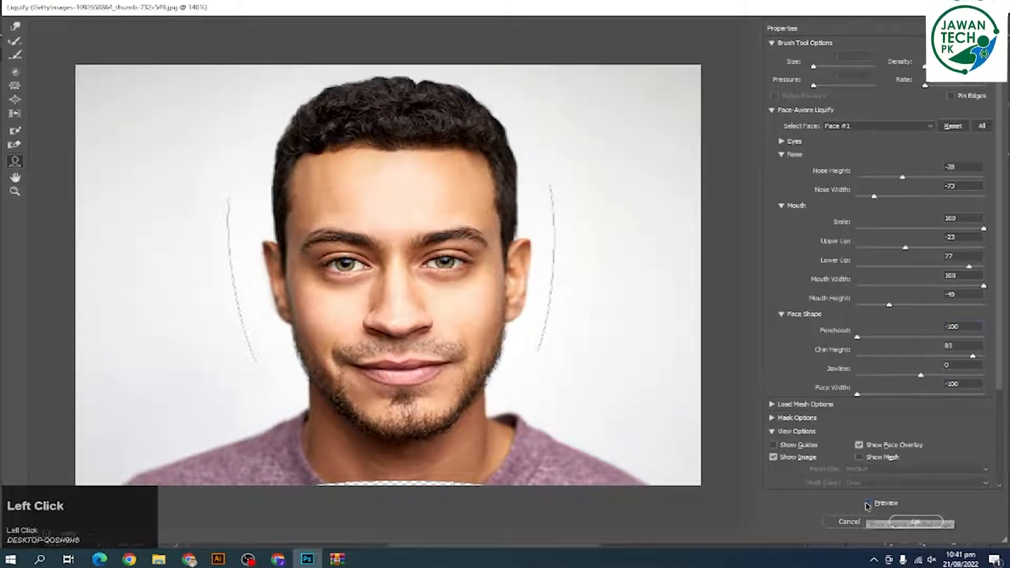
pyautogui.click(867, 504)
pyautogui.click(868, 505)
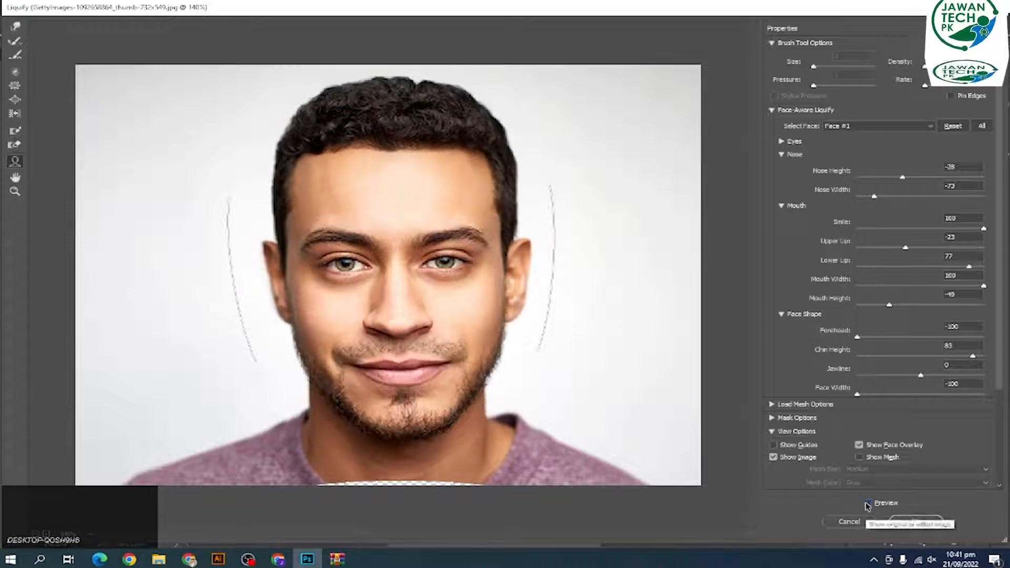
pyautogui.click(868, 504)
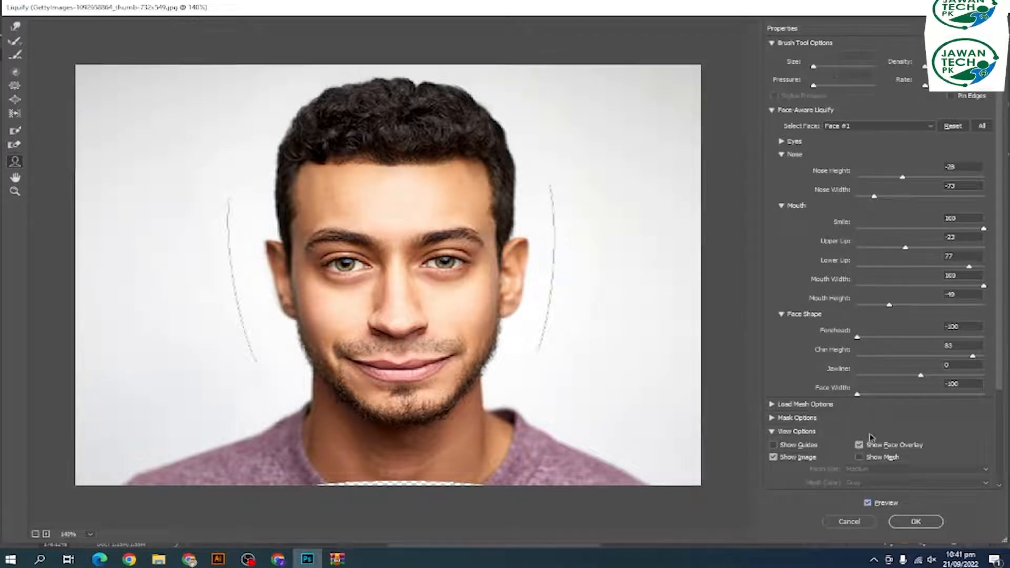
# Commit the Liquify reshaping, then try the Average blur on the photo and undo it
pyautogui.click(916, 521)
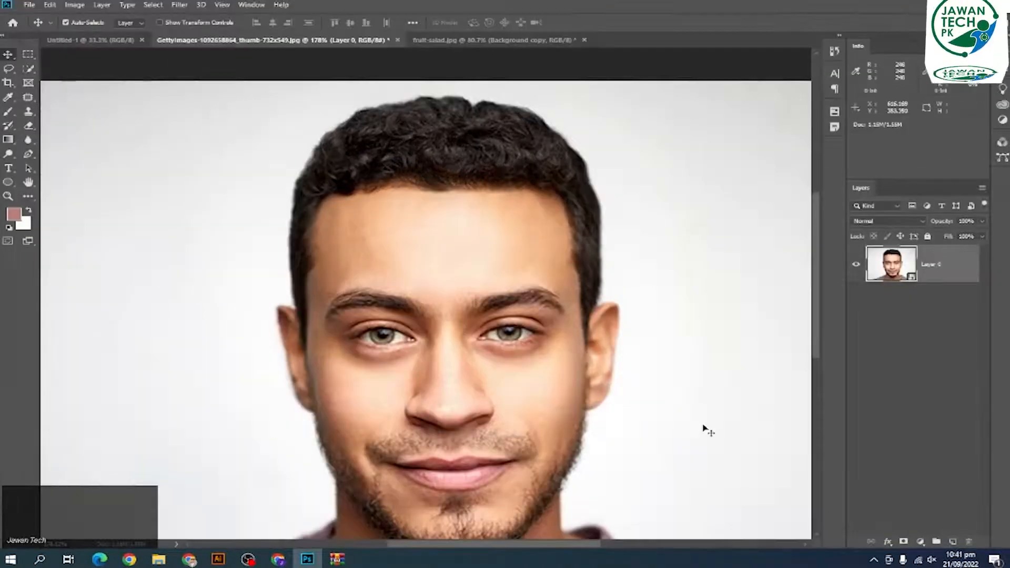
pyautogui.click(178, 6)
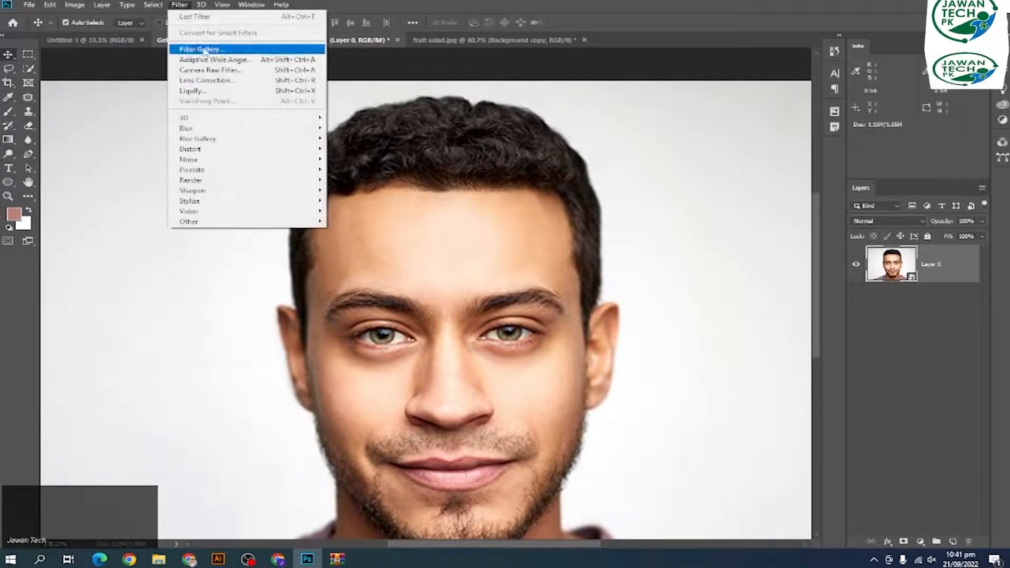
pyautogui.click(214, 129)
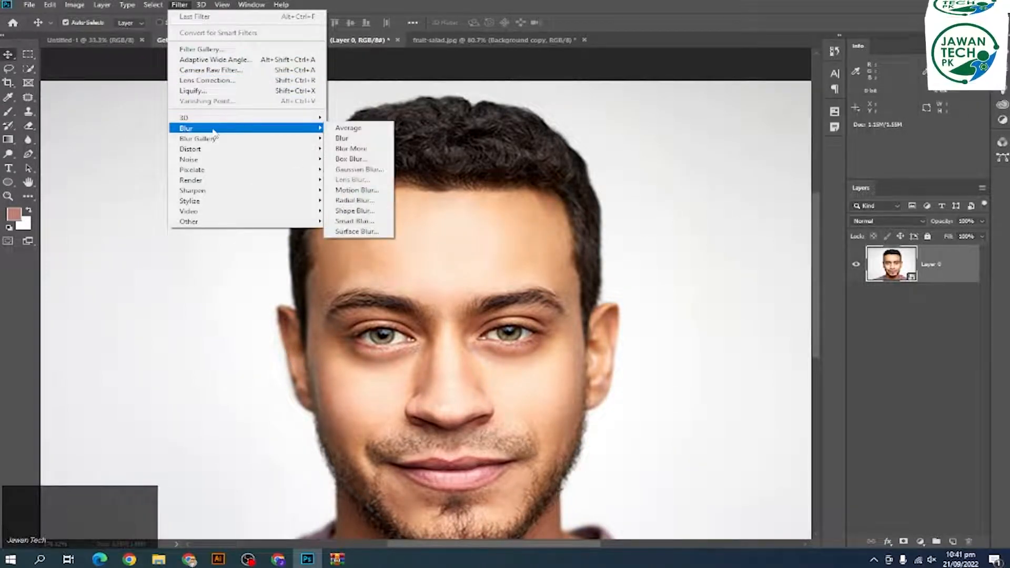
pyautogui.click(352, 129)
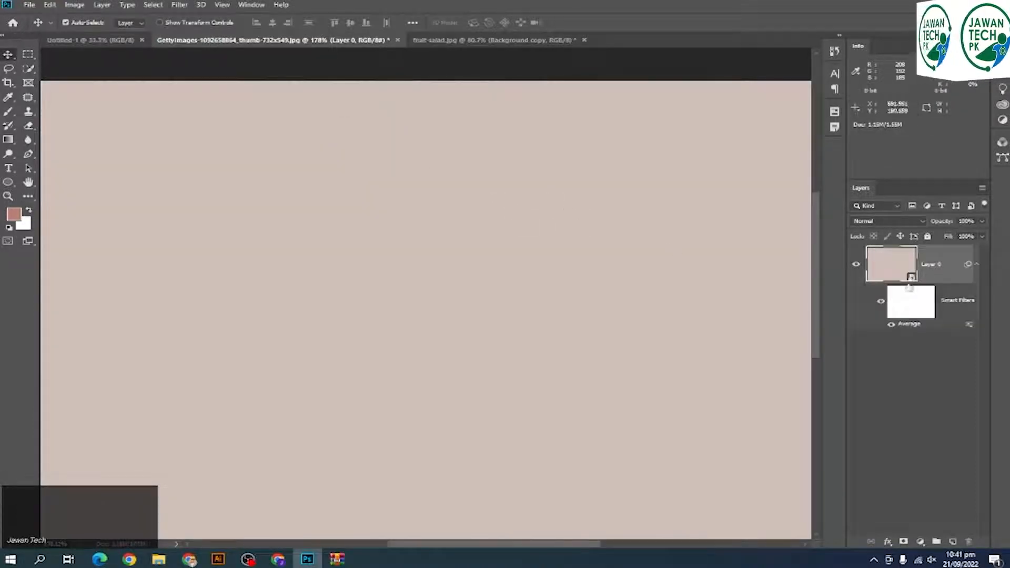
pyautogui.scroll(-2, 527, 242)
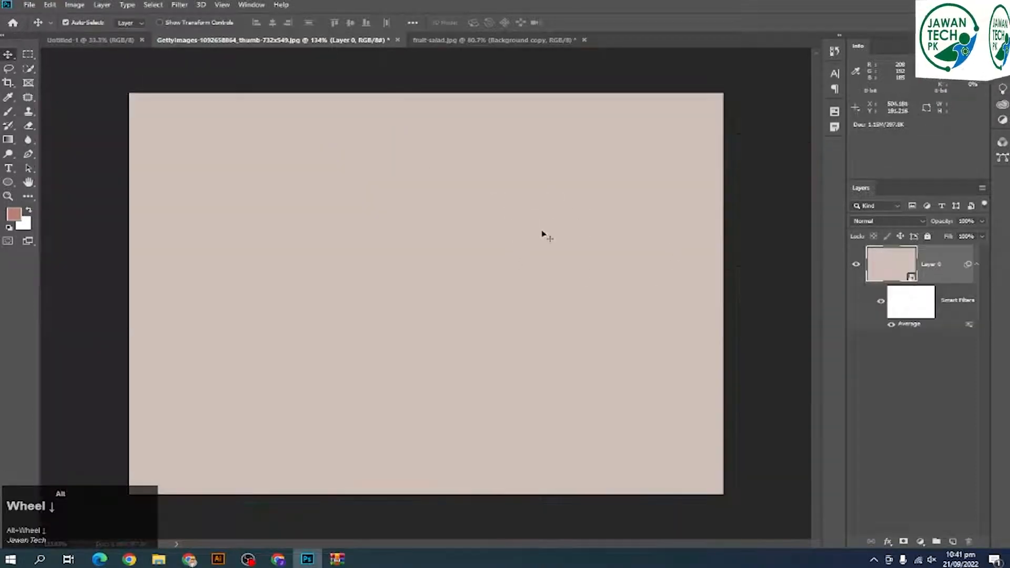
pyautogui.hotkey('ctrl', 'z')
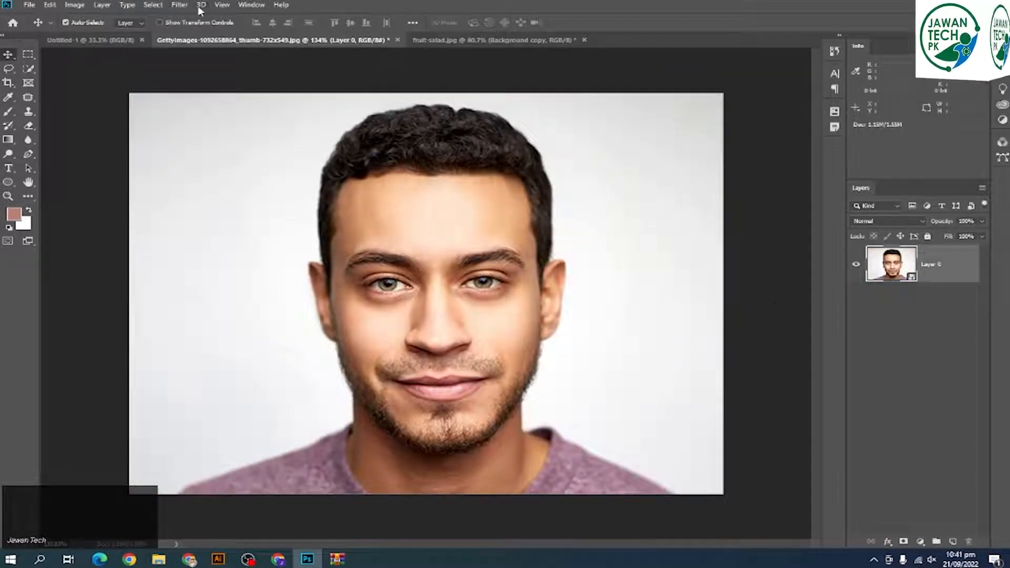
# Rasterize the portrait layer, then try the Average blur again and undo it
pyautogui.rightClick(916, 286)
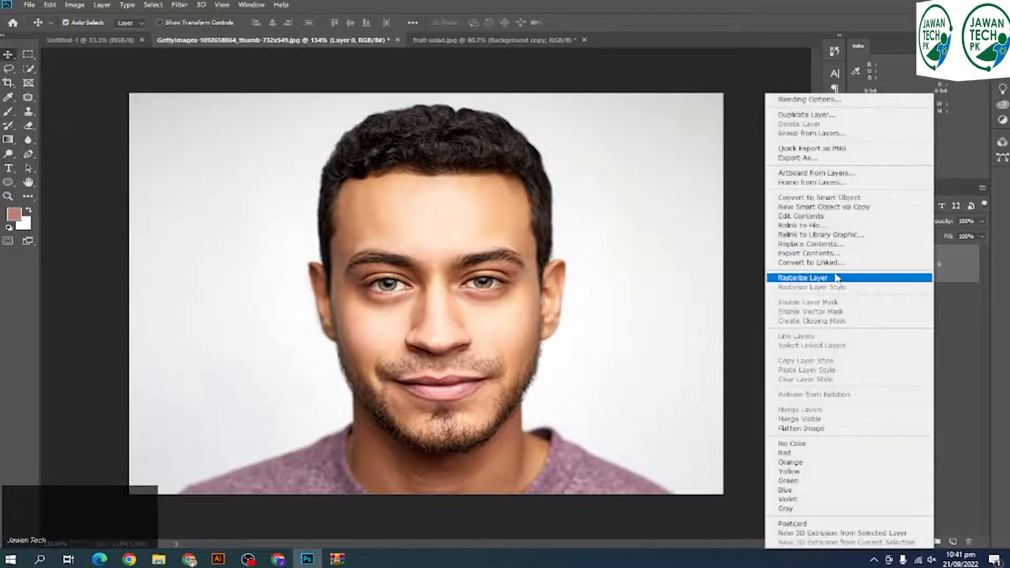
pyautogui.click(831, 276)
pyautogui.click(179, 4)
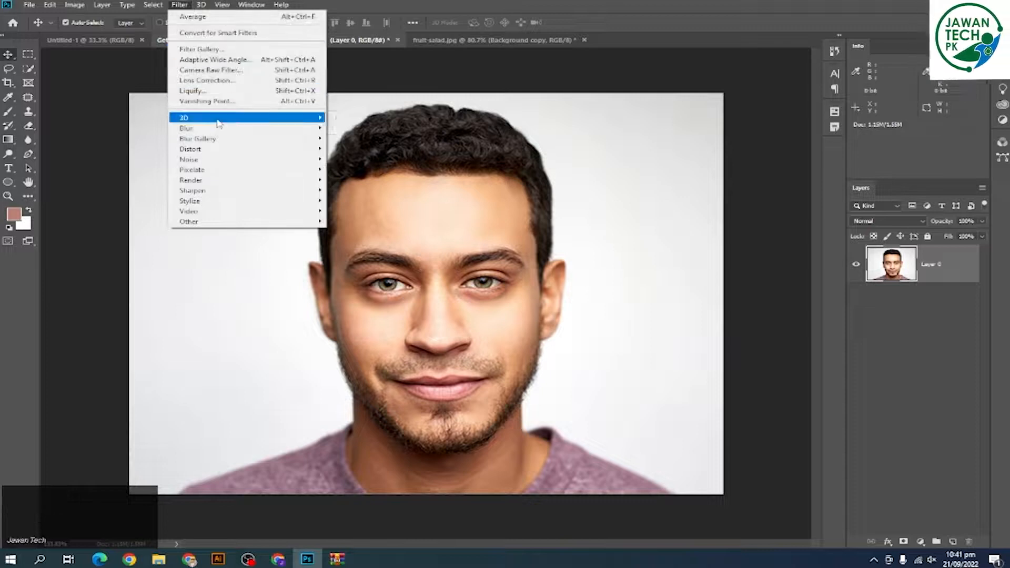
pyautogui.click(316, 117)
pyautogui.moveTo(264, 129)
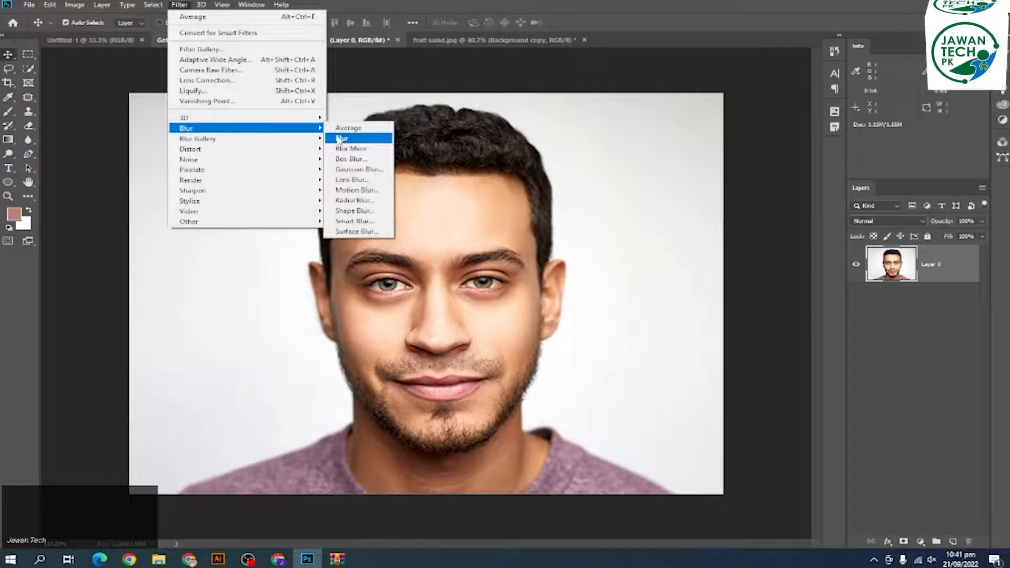
pyautogui.click(347, 129)
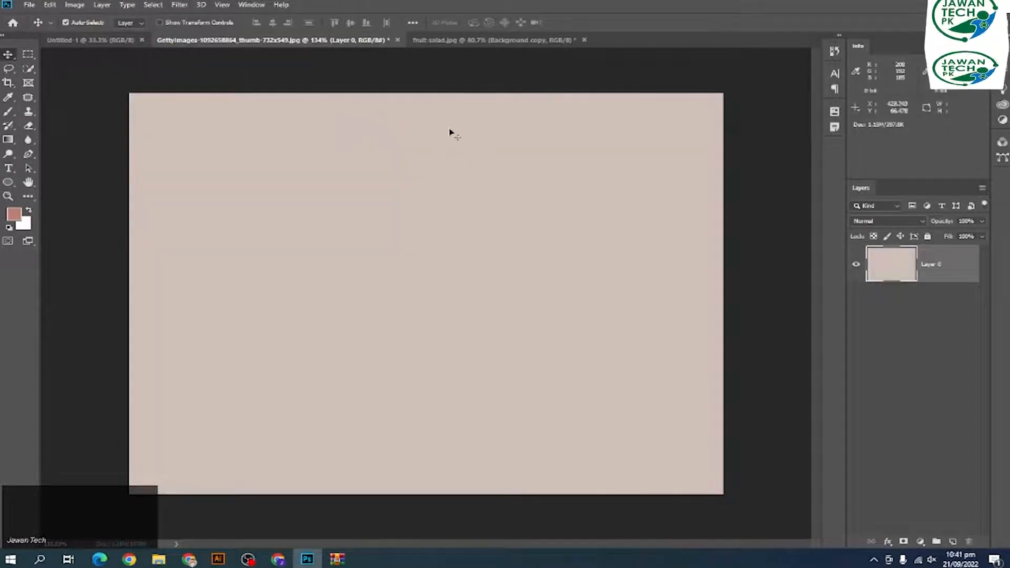
pyautogui.hotkey('ctrl', 'z')
# Open Gaussian Blur, try a larger radius, and close it without applying
pyautogui.click(179, 4)
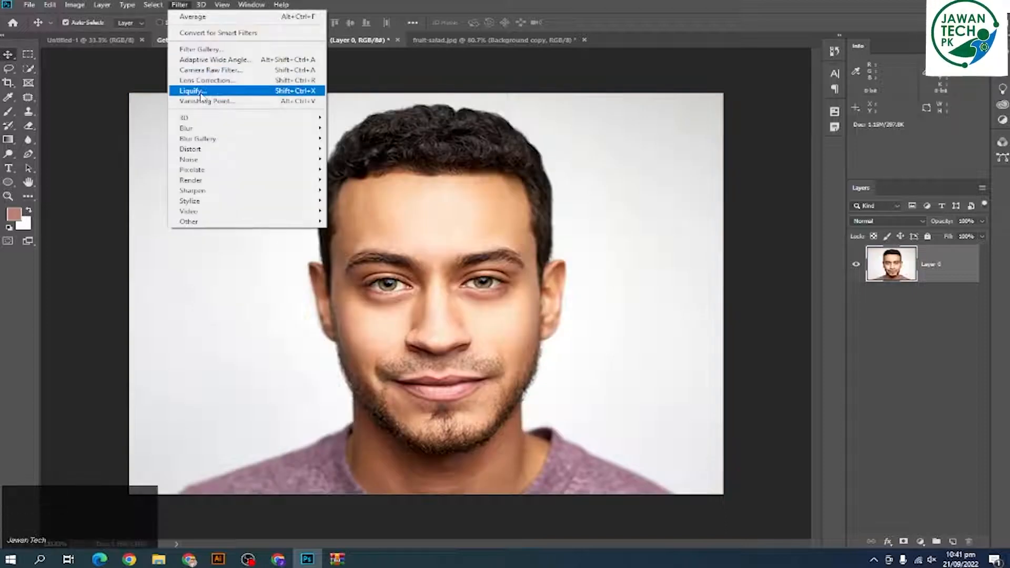
pyautogui.moveTo(216, 130)
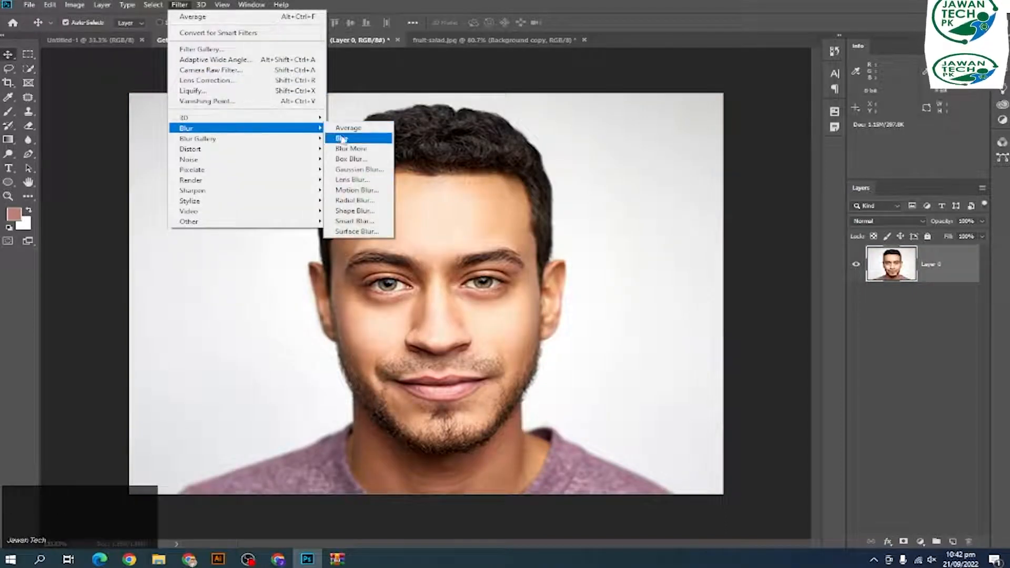
pyautogui.click(358, 170)
pyautogui.moveTo(435, 278)
pyautogui.mouseDown()
pyautogui.moveTo(469, 279)
pyautogui.moveTo(426, 286)
pyautogui.mouseUp()
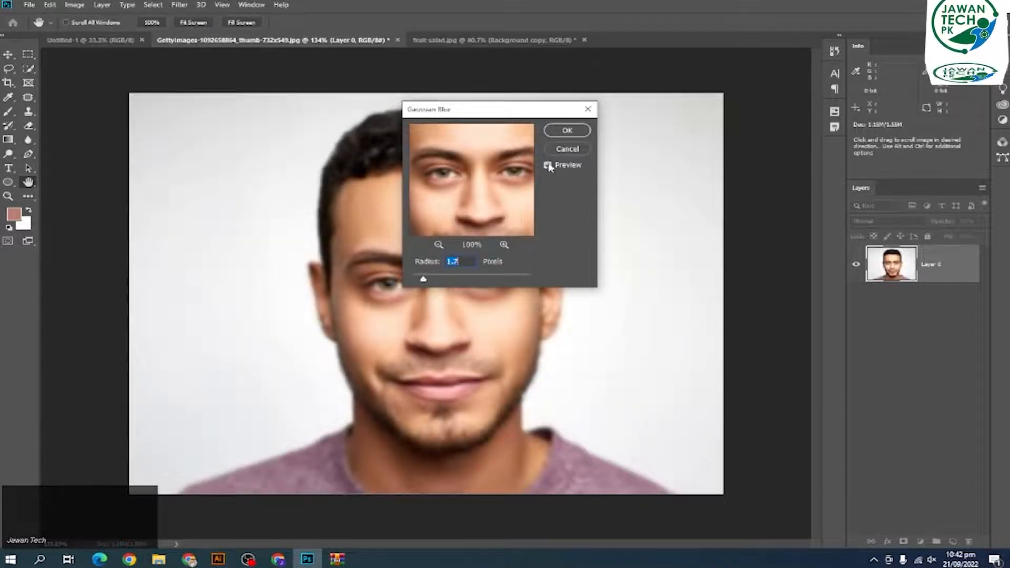
pyautogui.click(566, 131)
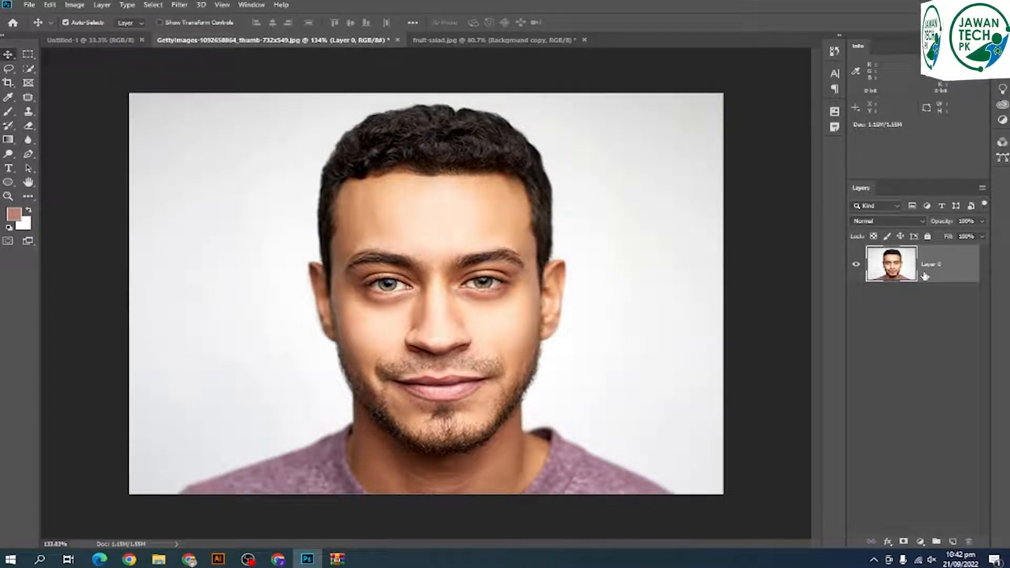
# Duplicate the portrait layer and draw a rectangular selection from the hair down over the face
pyautogui.hotkey('ctrl', 'j')
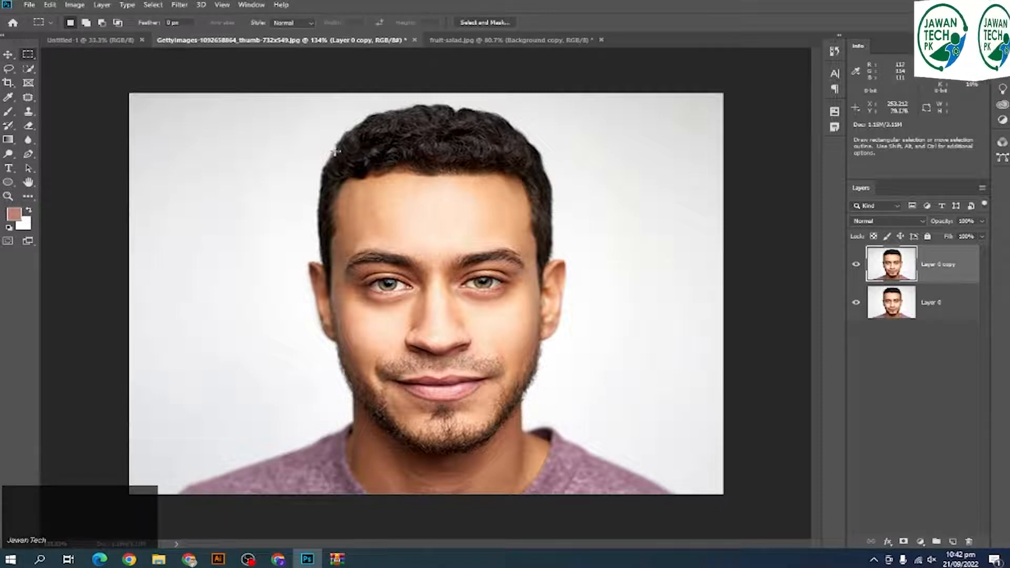
pyautogui.moveTo(318, 132); pyautogui.dragTo(559, 418)
pyautogui.scroll(3, 480, 302)
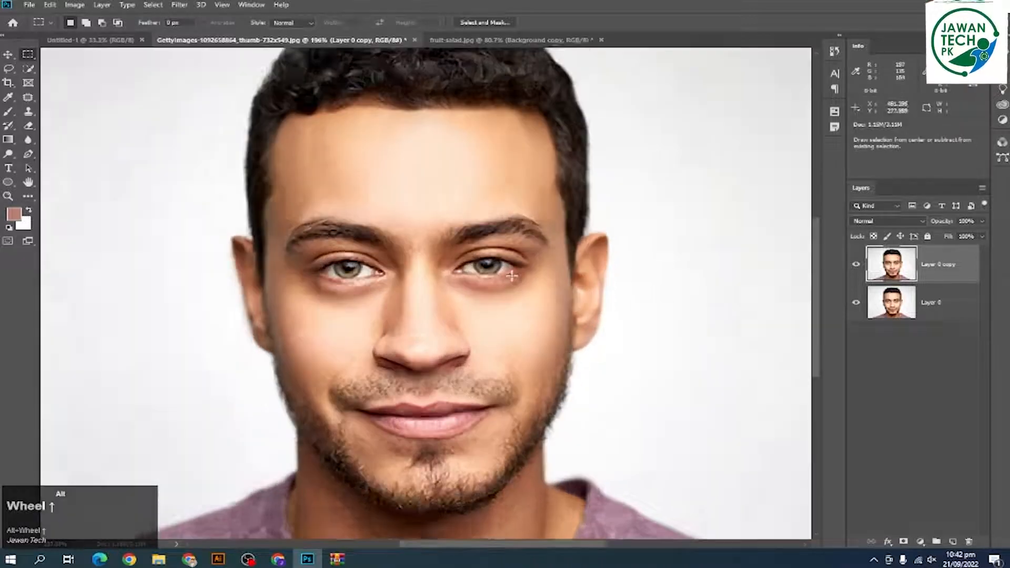
pyautogui.moveTo(571, 302); pyautogui.dragTo(518, 238)
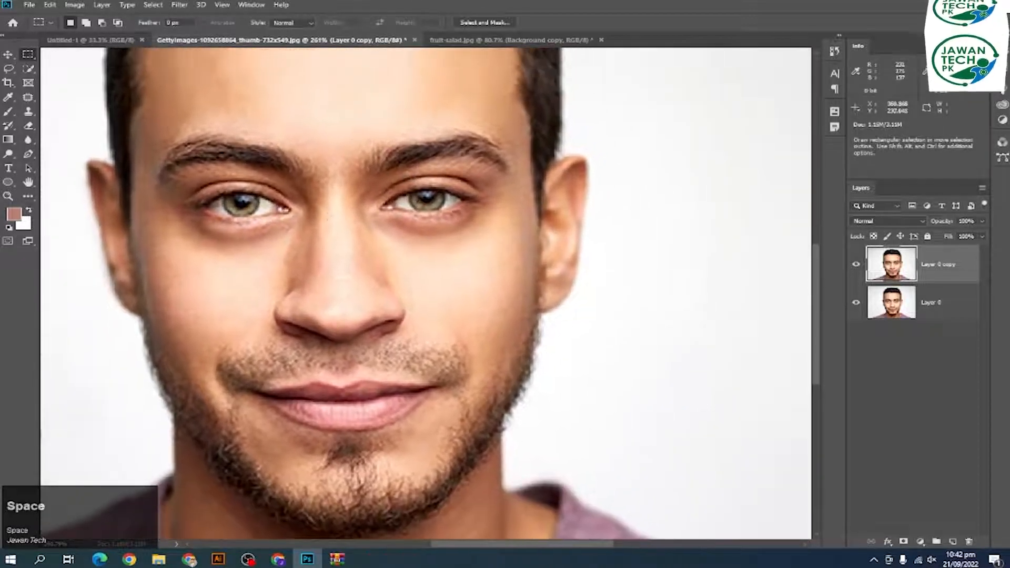
# Copy a 10 px feathered oval around the right-hand eye onto a new Layer 1
pyautogui.click(28, 54)
pyautogui.click(74, 66)
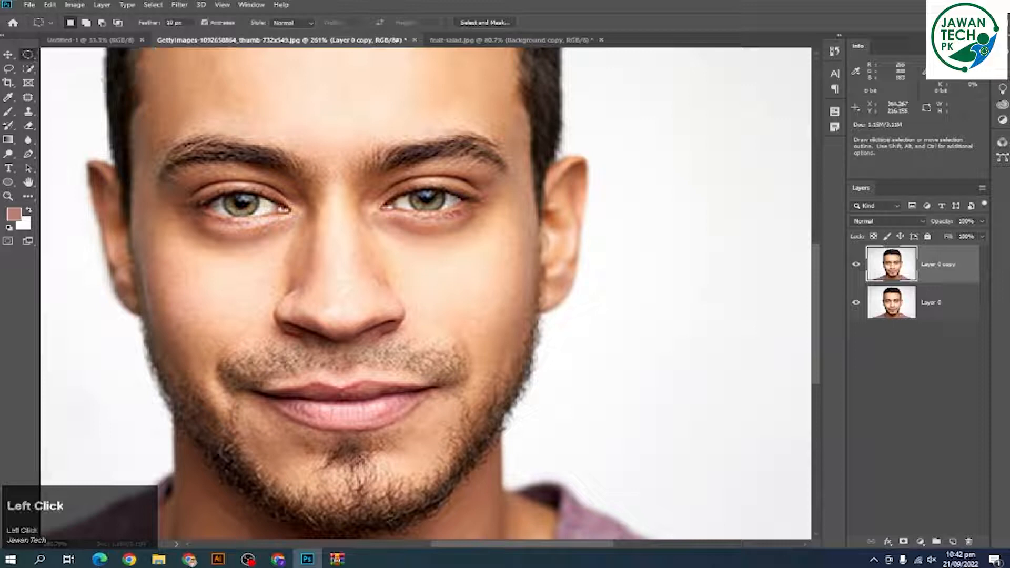
pyautogui.moveTo(411, 160); pyautogui.dragTo(533, 254)
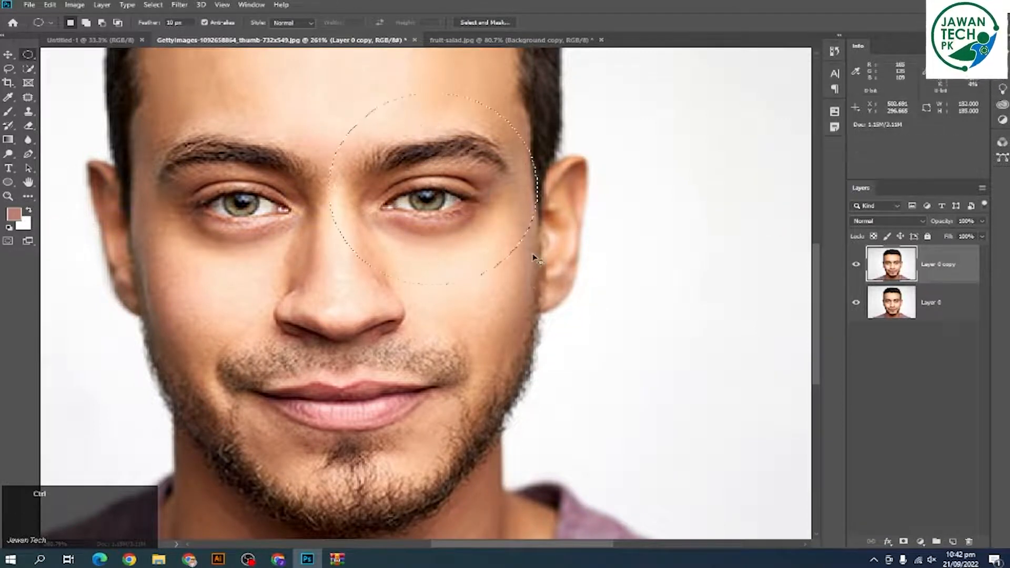
pyautogui.hotkey('ctrl', 'j')
pyautogui.press('v')
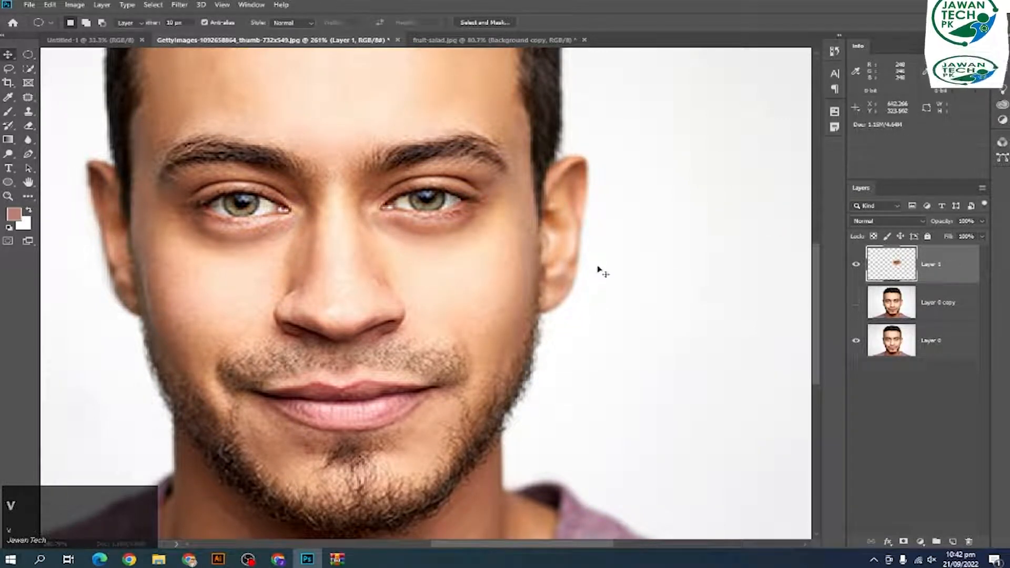
pyautogui.moveTo(495, 197); pyautogui.dragTo(424, 175)
pyautogui.hotkey('ctrl', 'z')
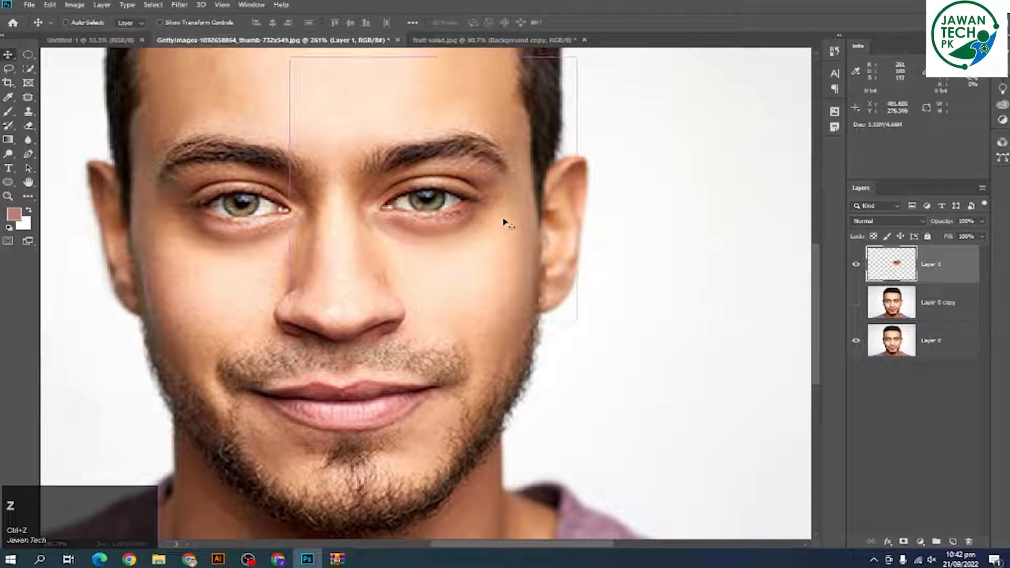
pyautogui.click(181, 7)
pyautogui.click(205, 126)
pyautogui.click(353, 168)
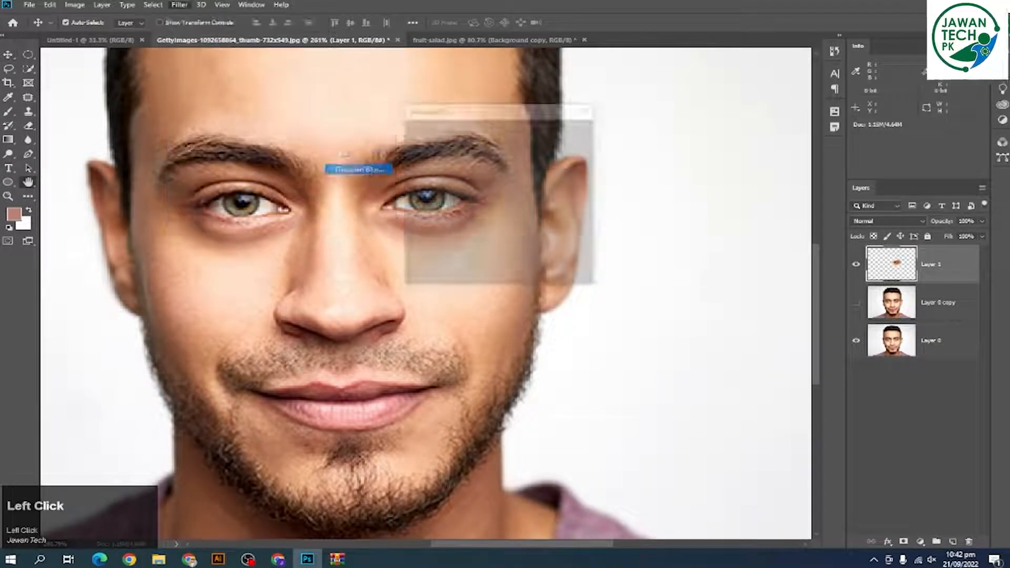
pyautogui.moveTo(486, 114); pyautogui.dragTo(621, 104)
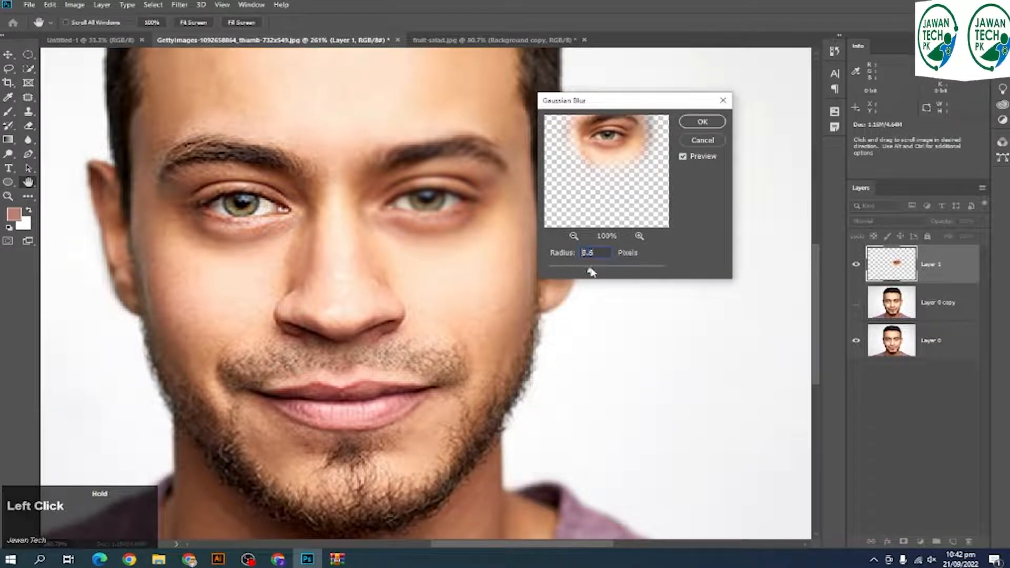
pyautogui.moveTo(590, 268); pyautogui.dragTo(588, 268)
pyautogui.click(703, 121)
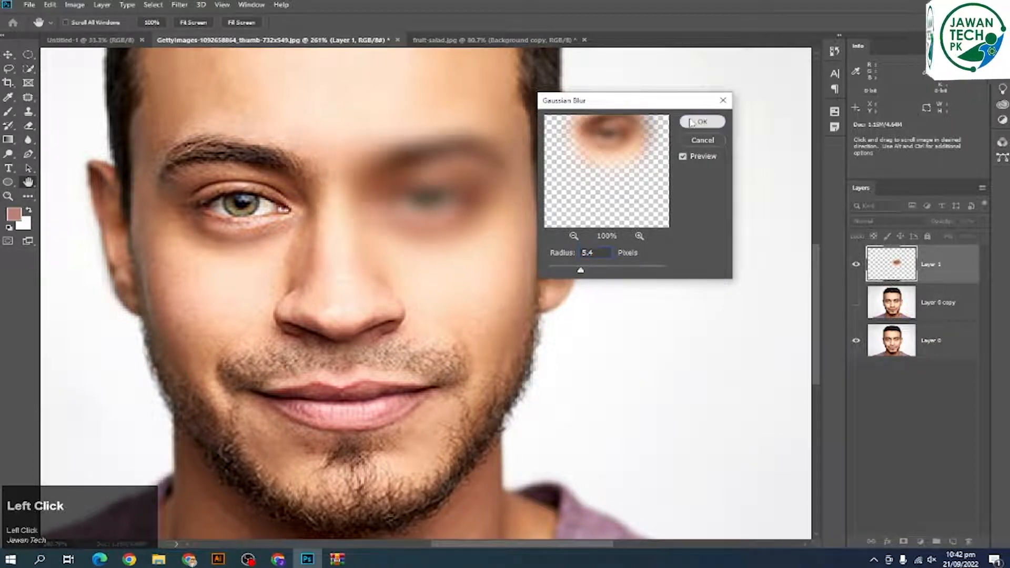
pyautogui.scroll(-5, 501, 210)
pyautogui.scroll(5, 550, 269)
pyautogui.press('space')
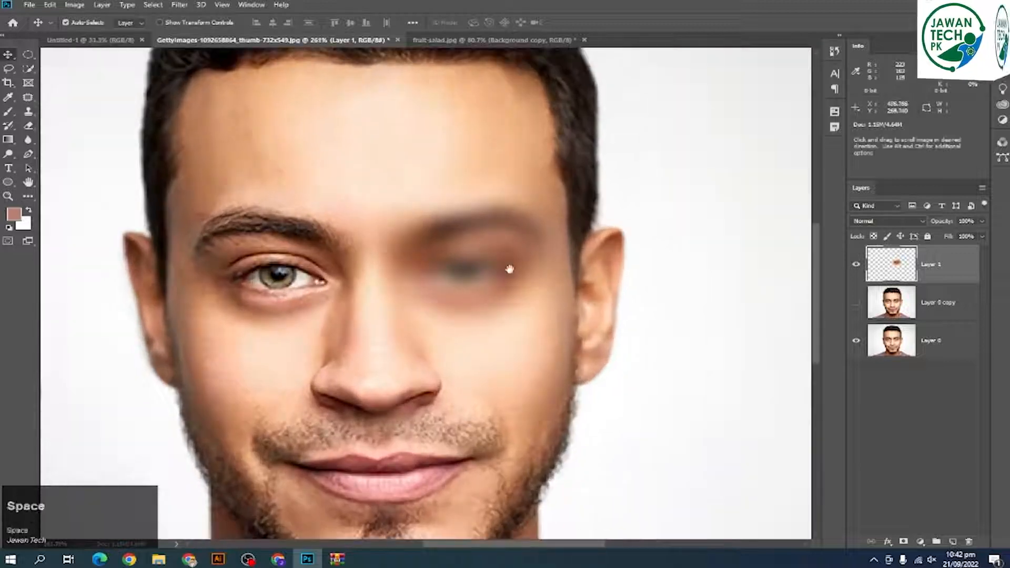
pyautogui.moveTo(510, 266); pyautogui.dragTo(477, 212)
pyautogui.press('ctrl')
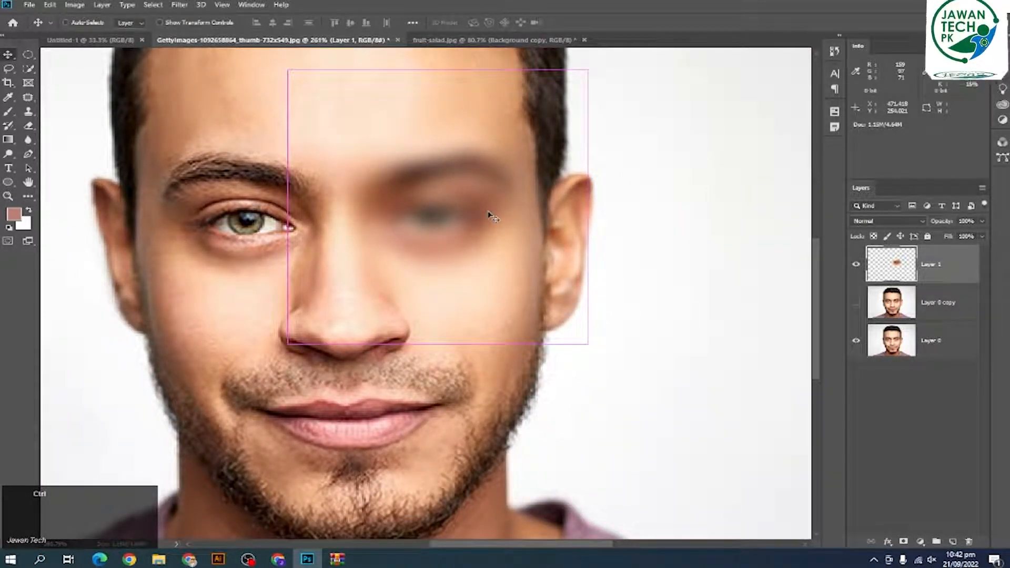
pyautogui.hotkey('ctrl', 'z')
pyautogui.scroll(-3, 468, 195)
pyautogui.scroll(2, 466, 189)
pyautogui.click(180, 5)
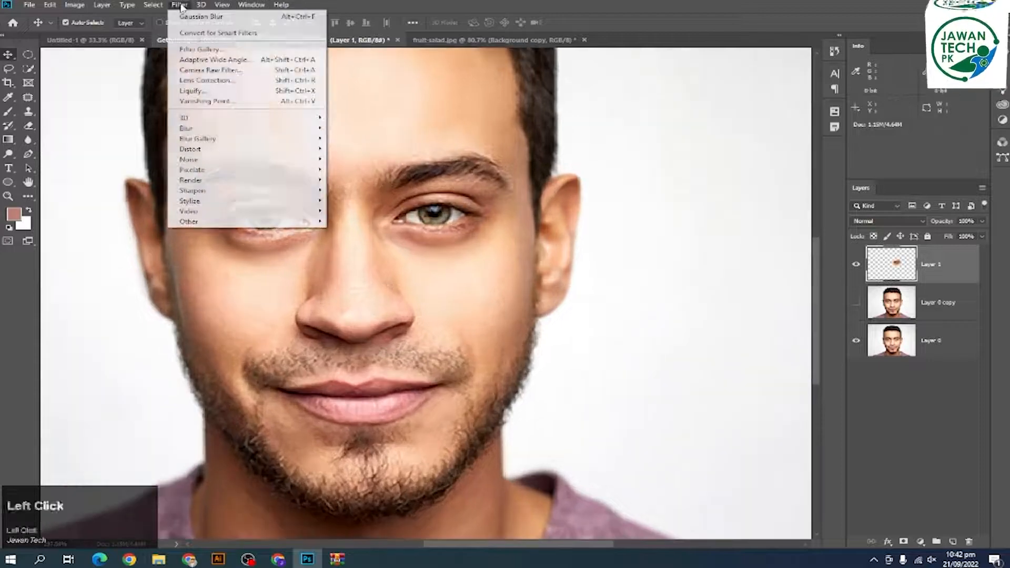
pyautogui.click(927, 306)
pyautogui.click(920, 349)
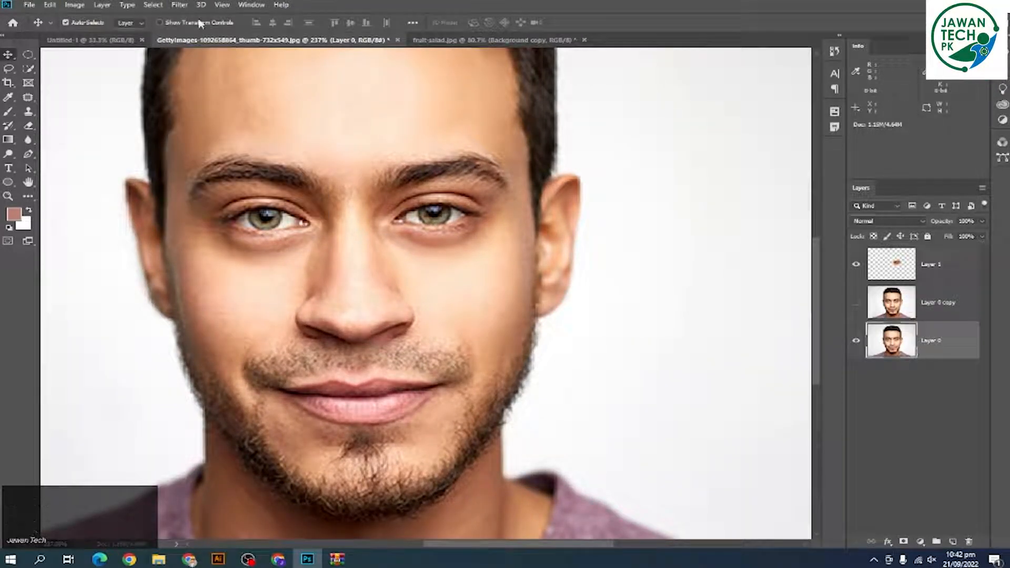
pyautogui.click(180, 5)
pyautogui.click(236, 128)
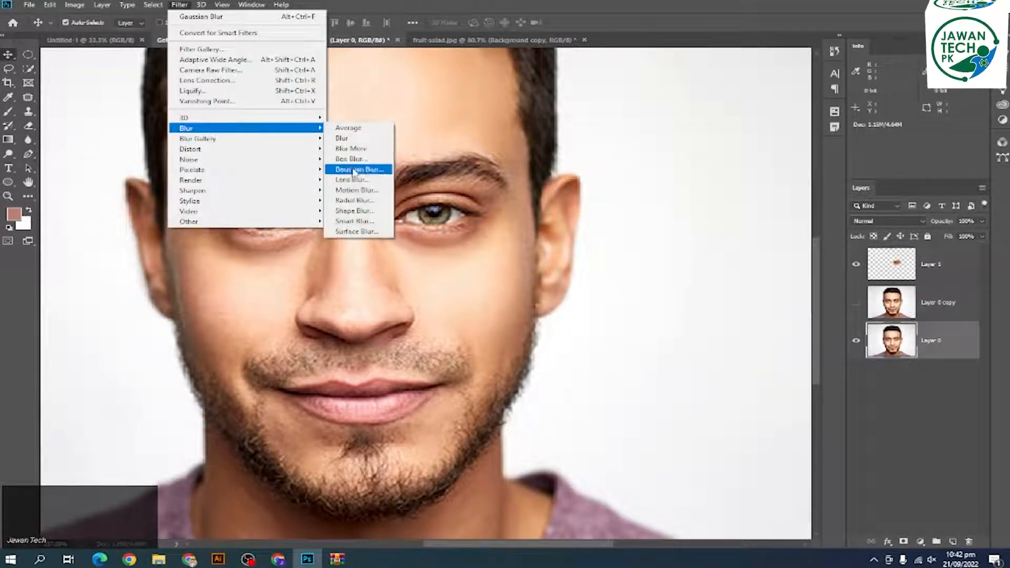
pyautogui.click(463, 217)
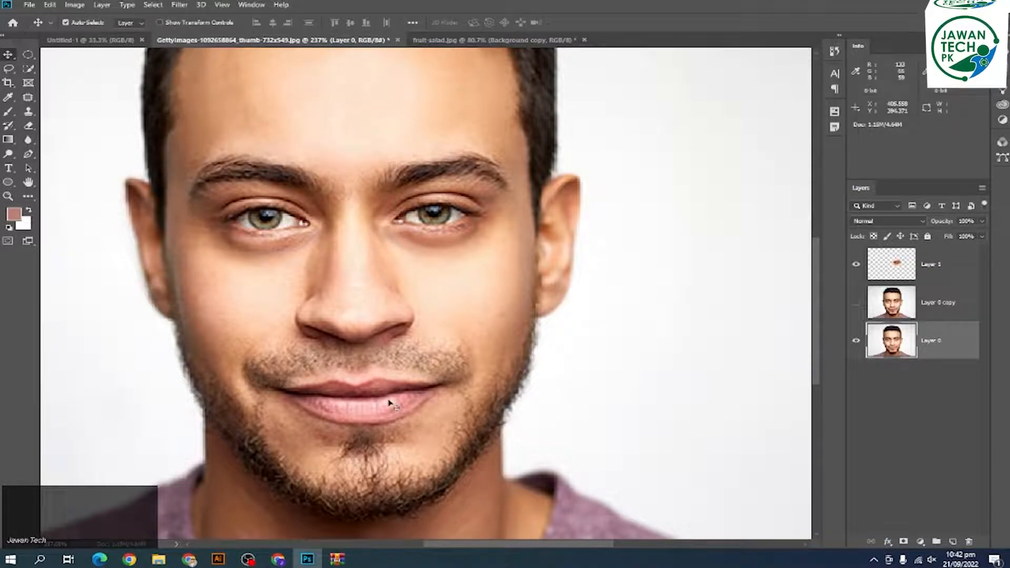
pyautogui.click(278, 562)
# Save the silver convertible image from the sports car results and open it in Photoshop
pyautogui.click(221, 7)
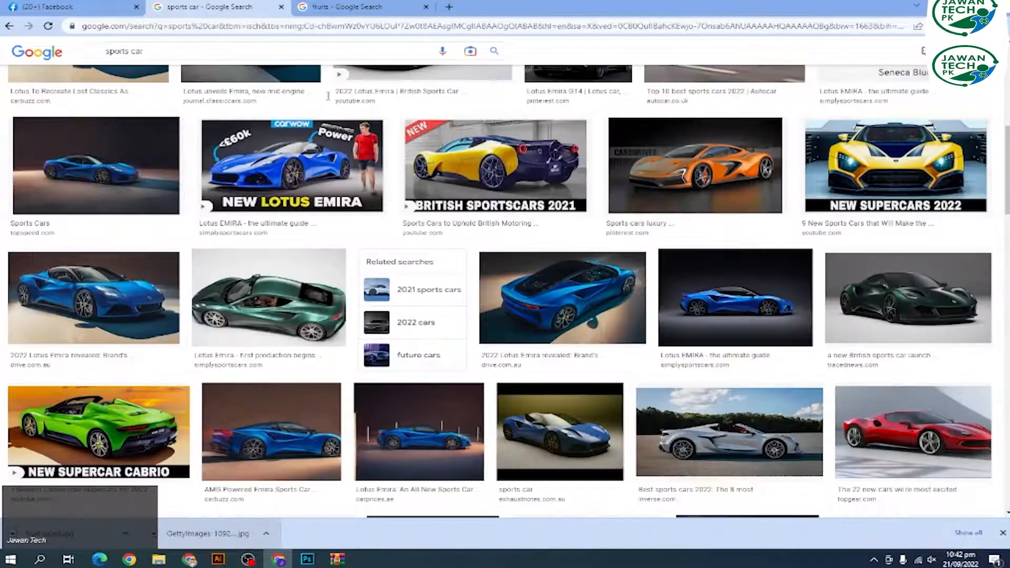
pyautogui.scroll(-4, 710, 264)
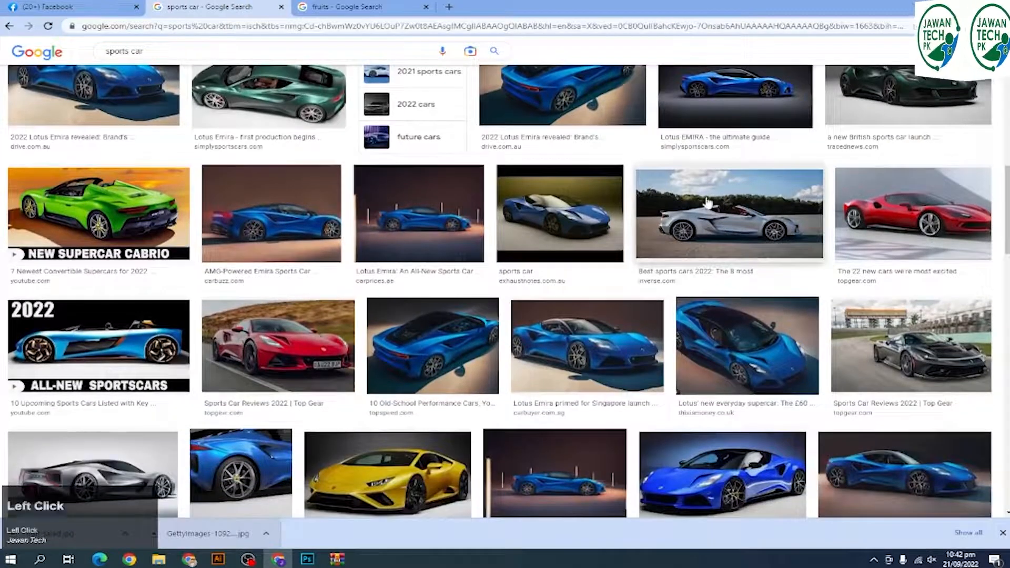
pyautogui.click(708, 202)
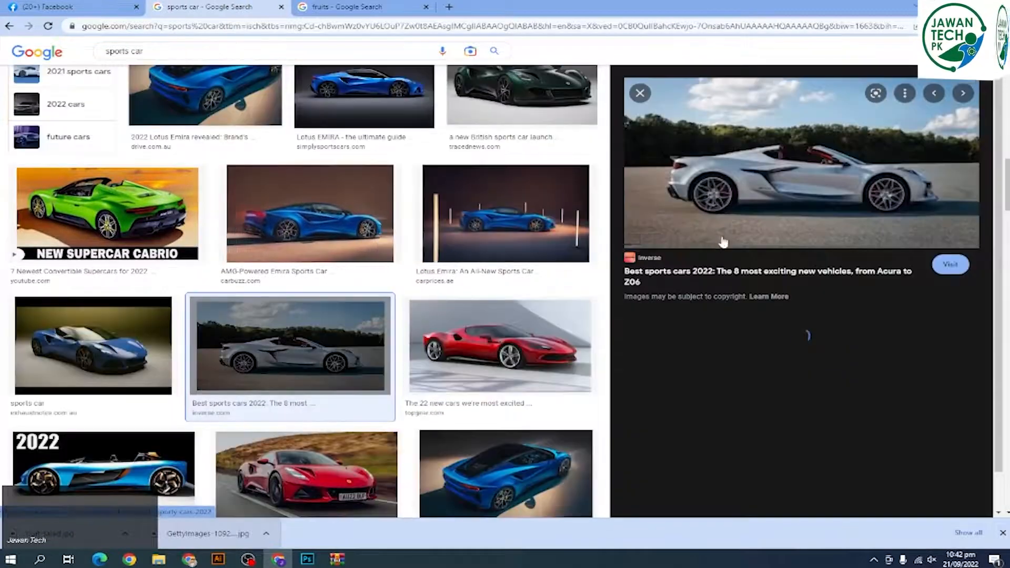
pyautogui.rightClick(706, 184)
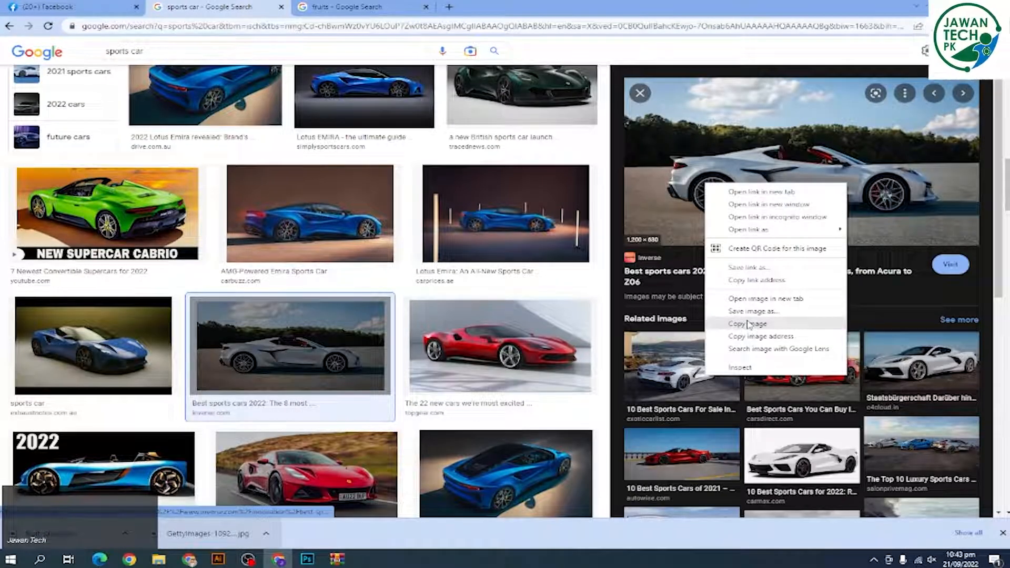
pyautogui.click(751, 311)
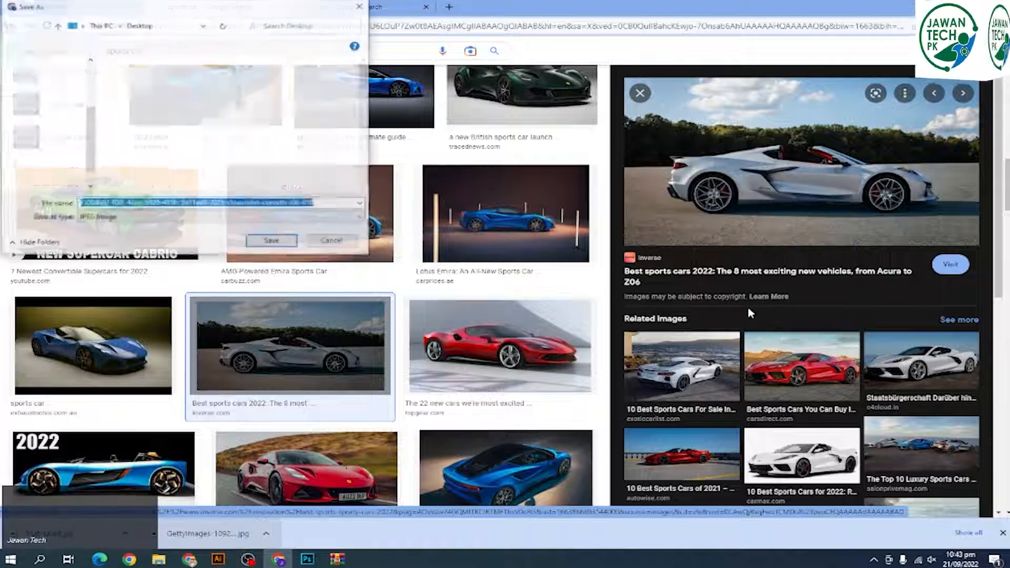
pyautogui.press('Return')
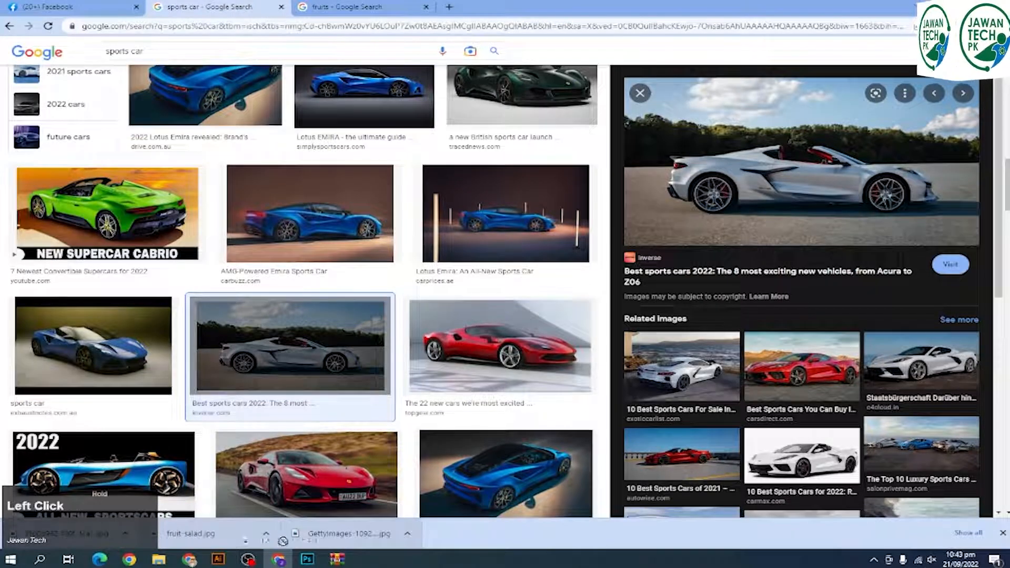
pyautogui.click(310, 560)
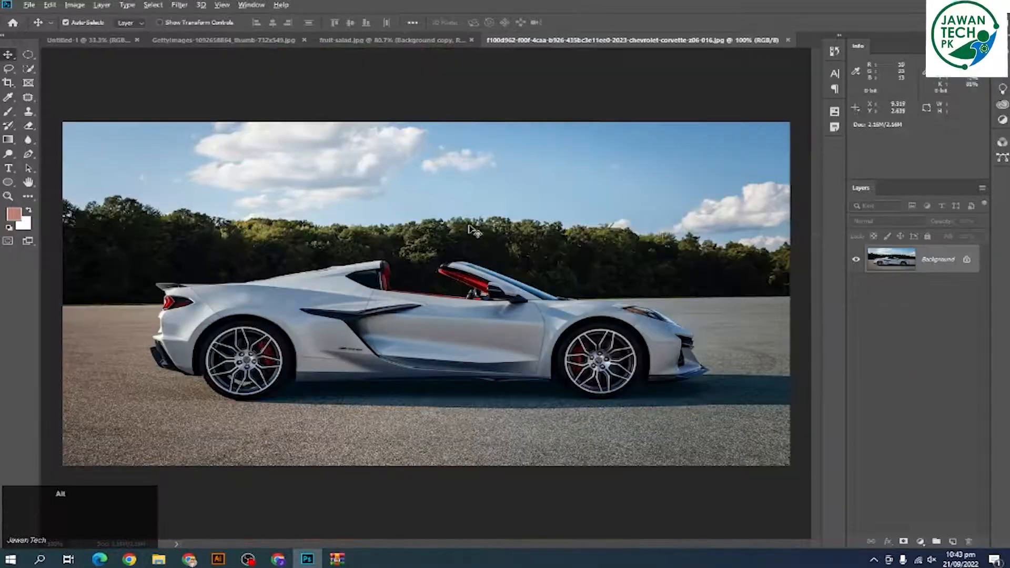
# Convert the locked Background into an ordinary Layer 0
pyautogui.scroll(2, 521, 261)
pyautogui.scroll(2, 521, 261)
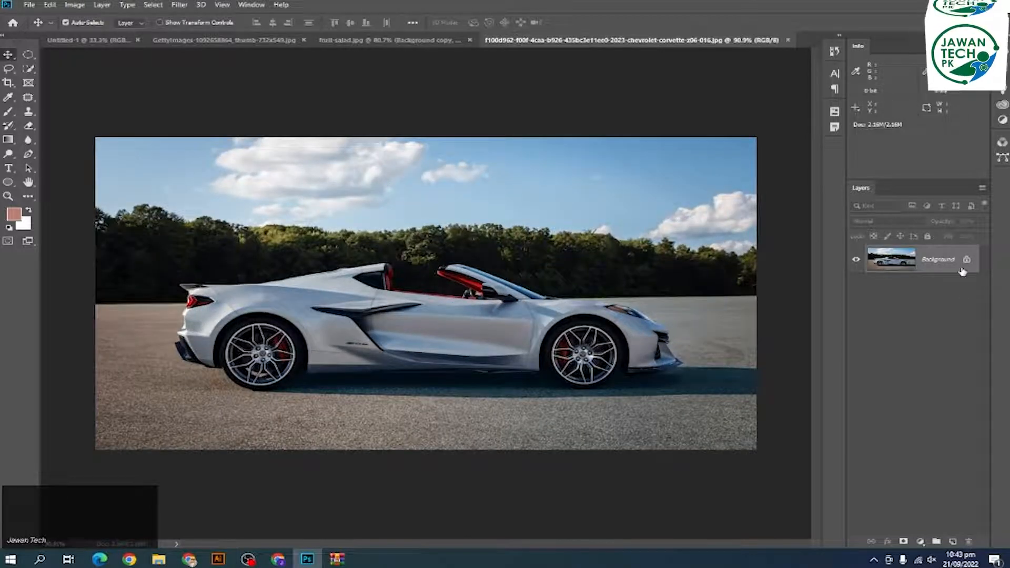
pyautogui.doubleClick(962, 271)
pyautogui.click(409, 113)
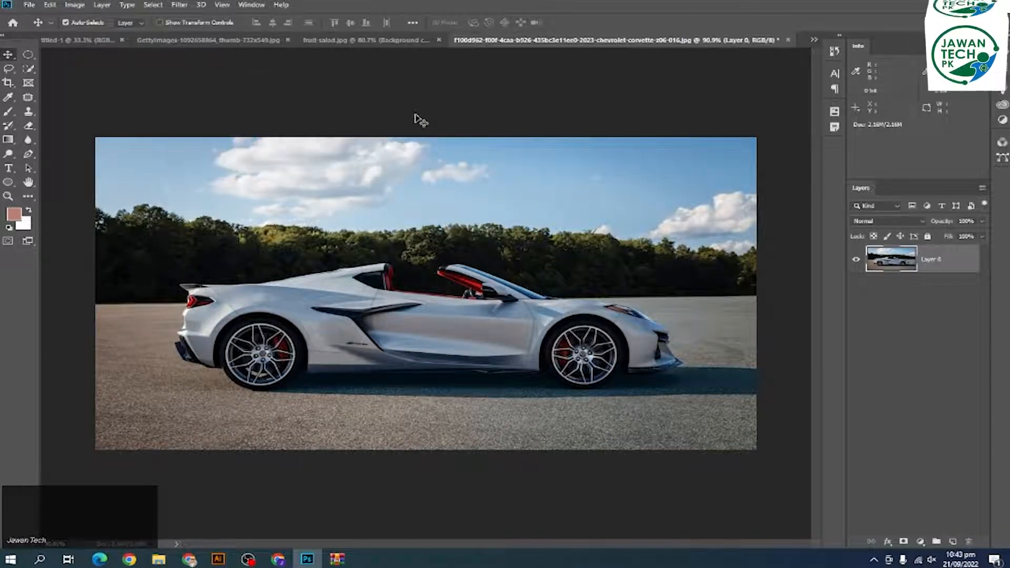
# Flip the car layer horizontally with Free Transform so the car faces left
pyautogui.hotkey('ctrl', 't')
pyautogui.rightClick(434, 217)
pyautogui.click(480, 341)
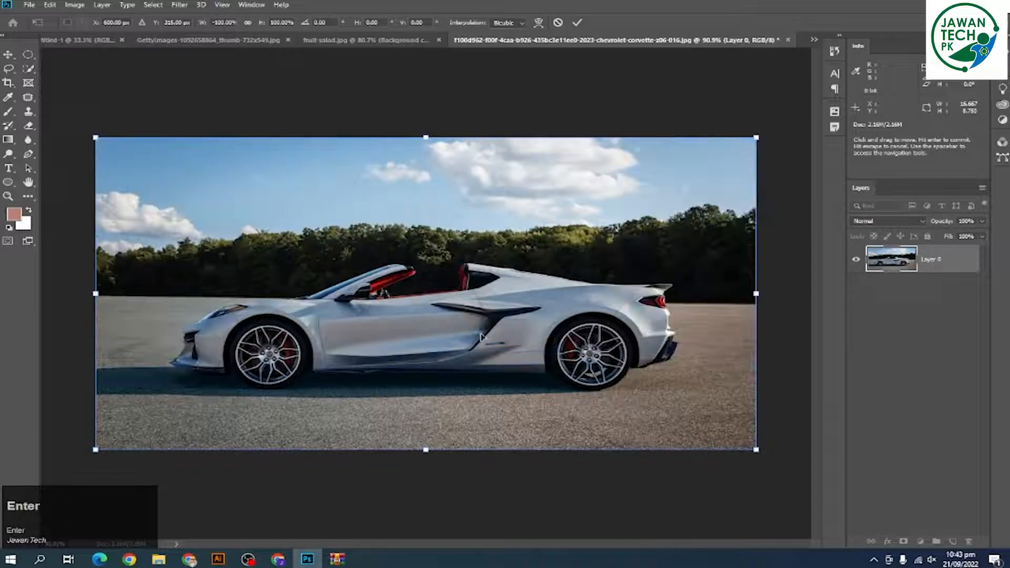
pyautogui.press('Return')
pyautogui.scroll(-1, 569, 342)
pyautogui.scroll(2, 563, 332)
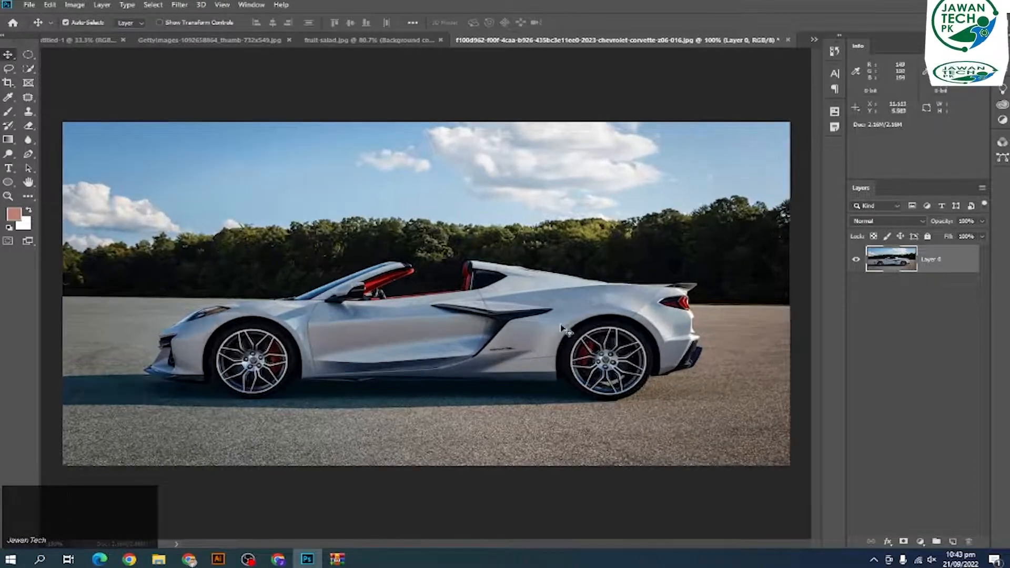
pyautogui.scroll(5, 562, 329)
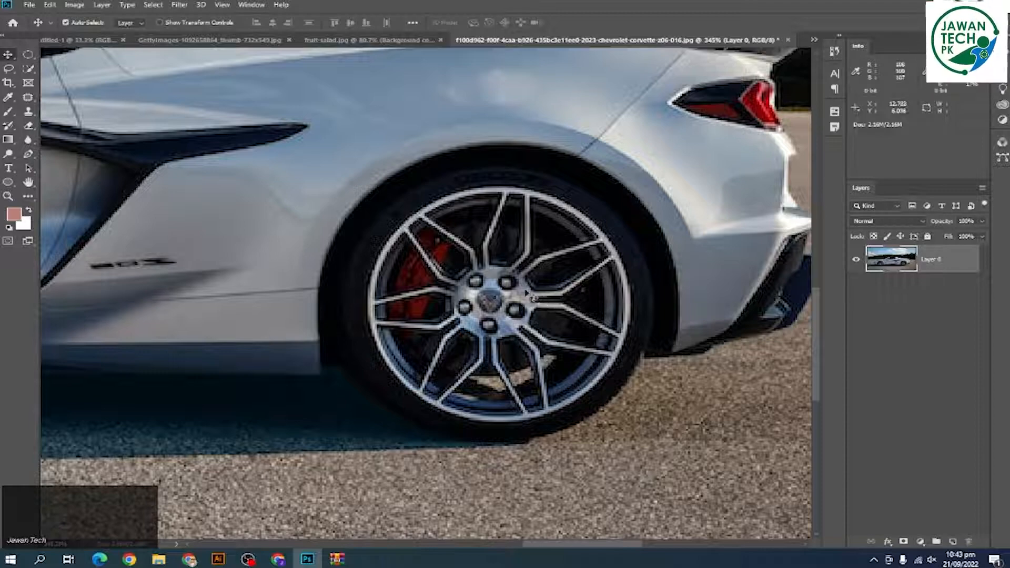
pyautogui.scroll(-2, 528, 293)
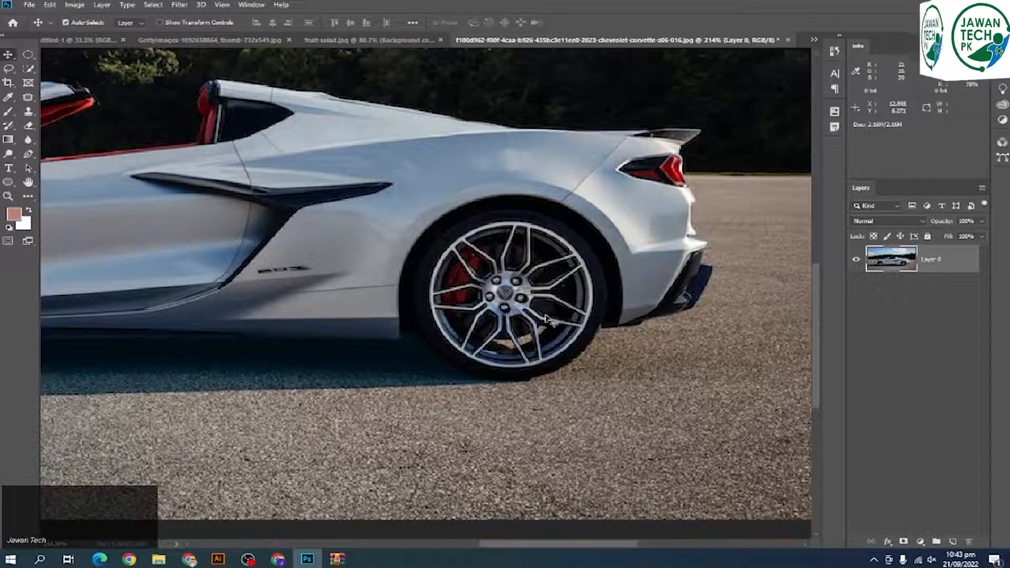
# Redraw the Elliptical Marquee circle around the rear wheel with Feather set to 0 px
pyautogui.press('m')
pyautogui.moveTo(510, 270); pyautogui.dragTo(615, 373)
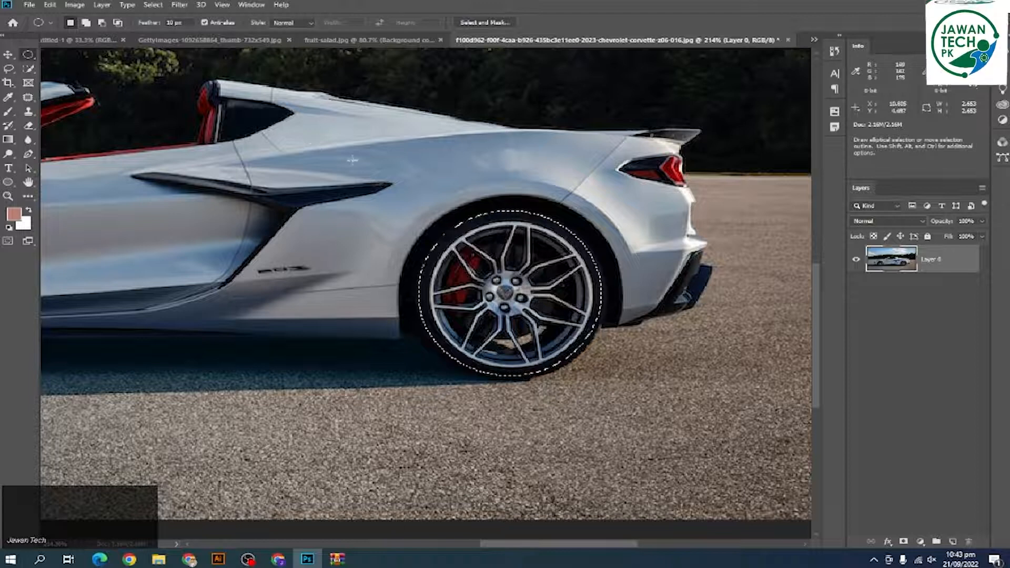
pyautogui.hotkey('ctrl', 'd')
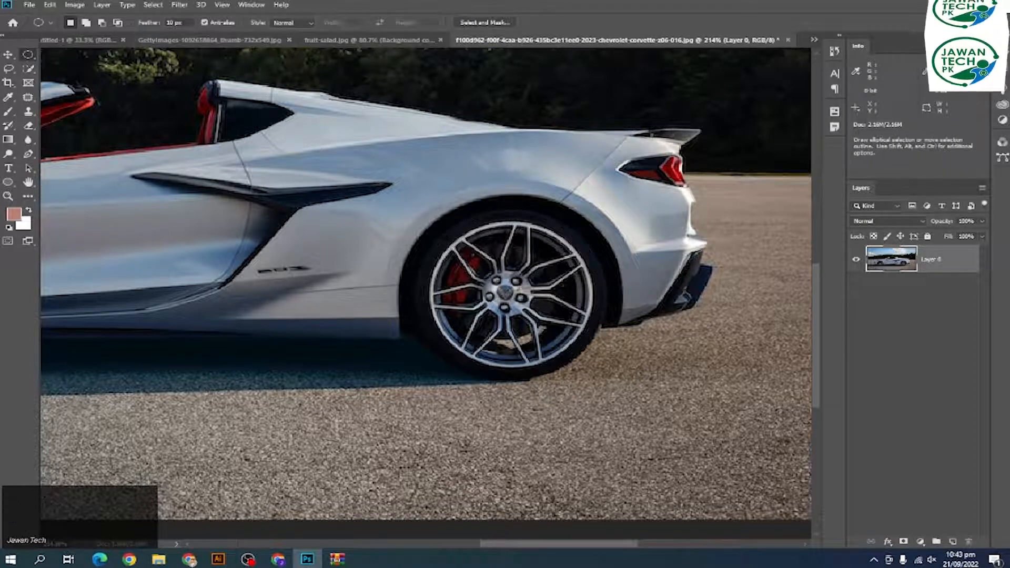
pyautogui.click(169, 33)
pyautogui.write('0')
pyautogui.press('Return')
pyautogui.moveTo(430, 215); pyautogui.dragTo(651, 364)
pyautogui.scroll(-5, 651, 363)
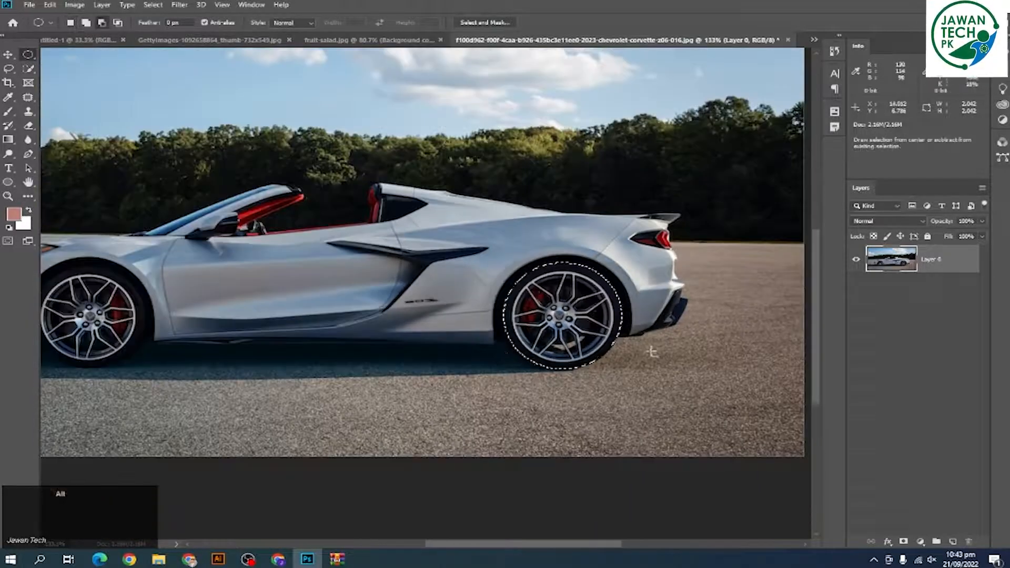
pyautogui.moveTo(381, 302); pyautogui.dragTo(492, 278)
# Try a Motion Blur on the rear wheel and cancel it
pyautogui.click(179, 4)
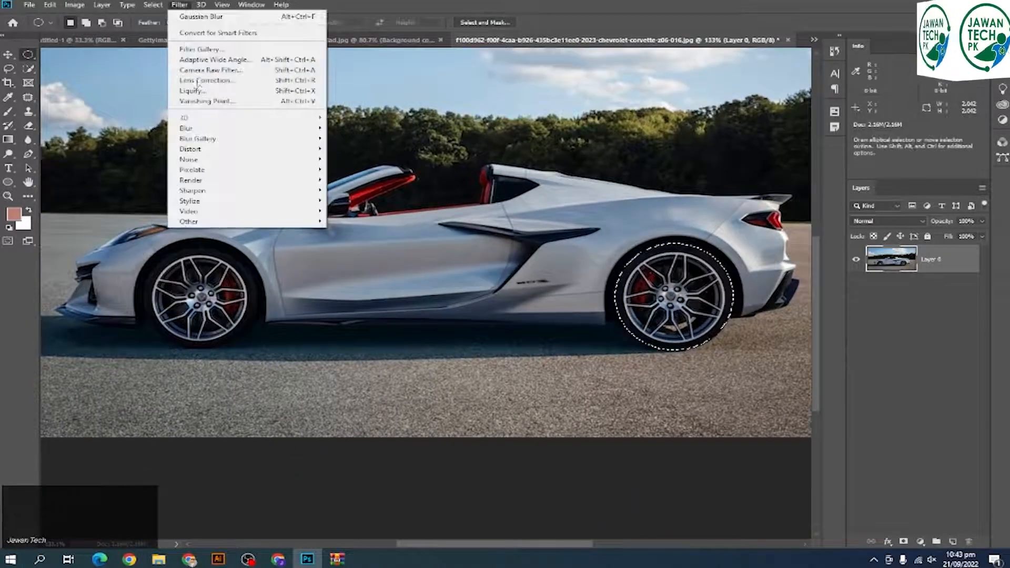
pyautogui.click(236, 129)
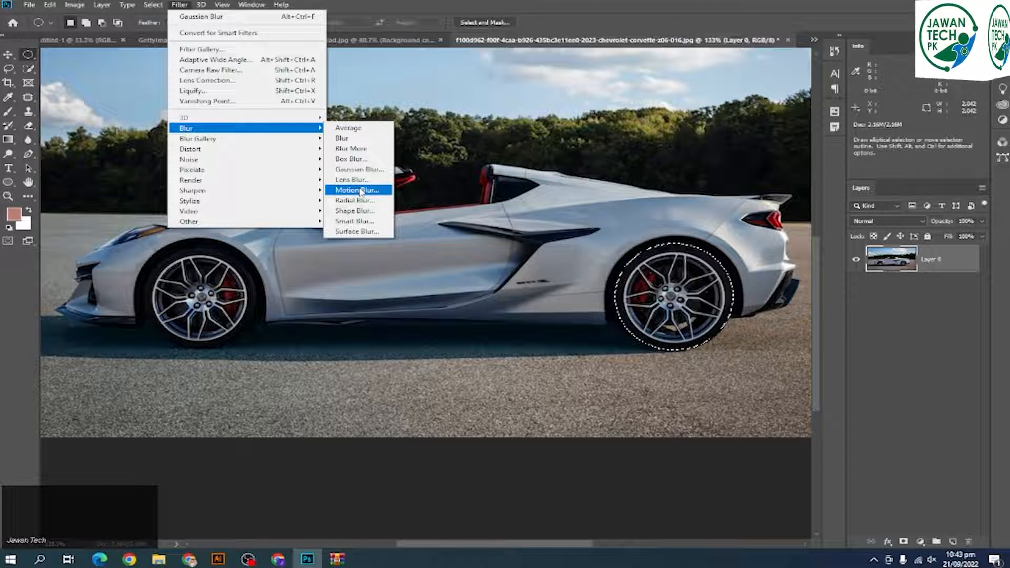
pyautogui.click(360, 191)
pyautogui.click(561, 143)
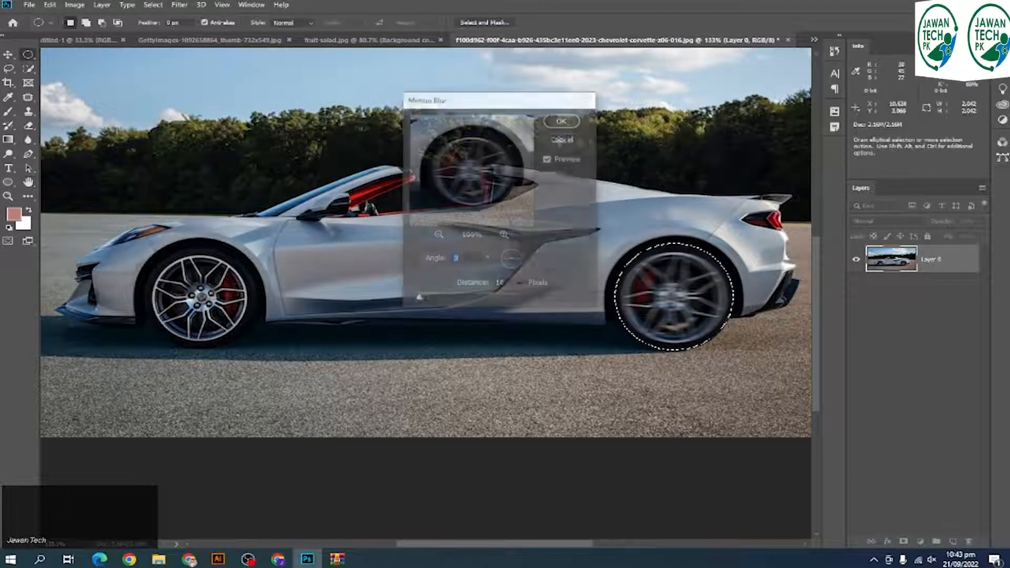
# Apply a Spin Radial Blur at amount 32 to the rear wheel, then deselect
pyautogui.click(179, 4)
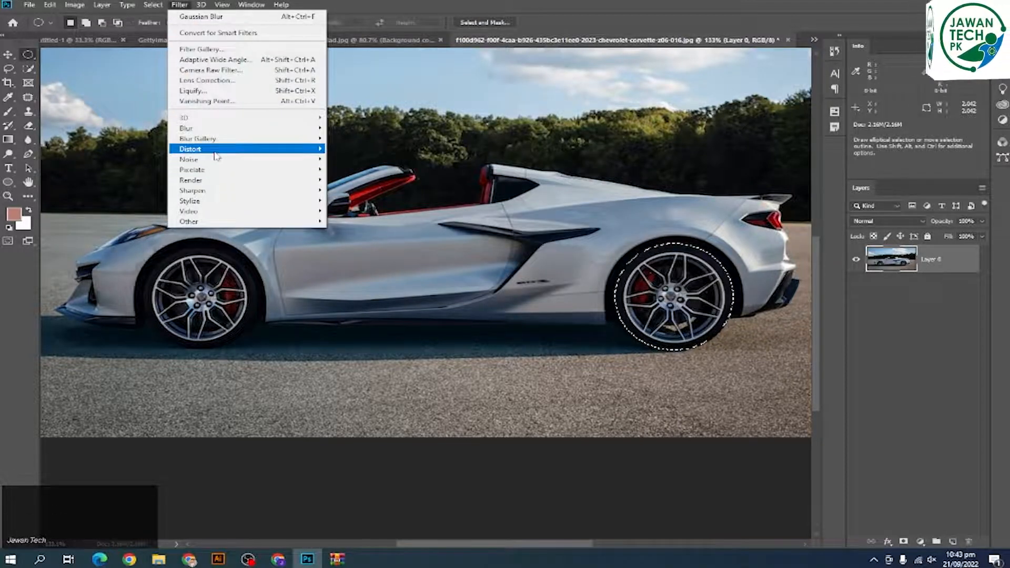
pyautogui.moveTo(221, 129)
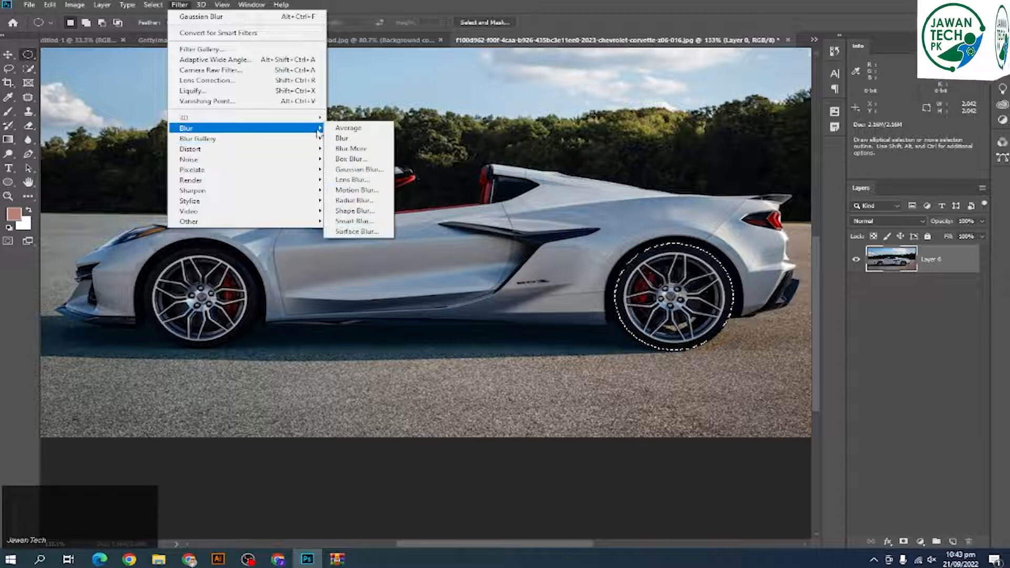
pyautogui.click(357, 196)
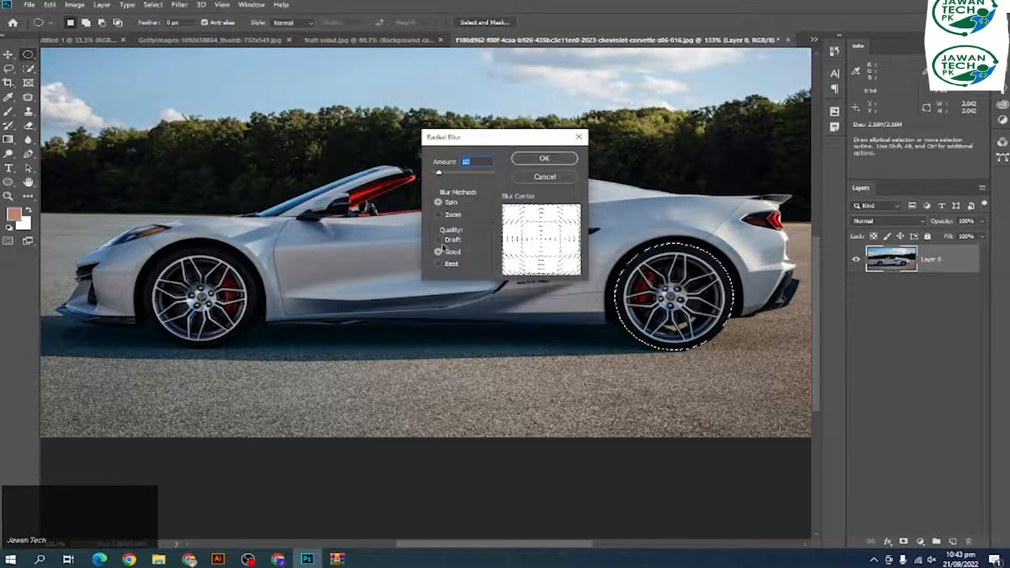
pyautogui.click(453, 176)
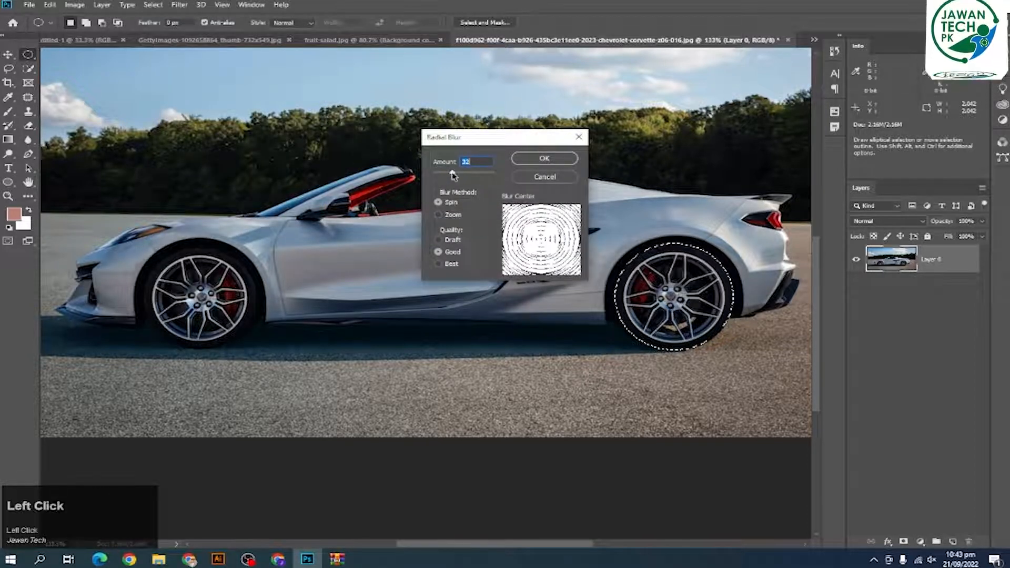
pyautogui.click(521, 160)
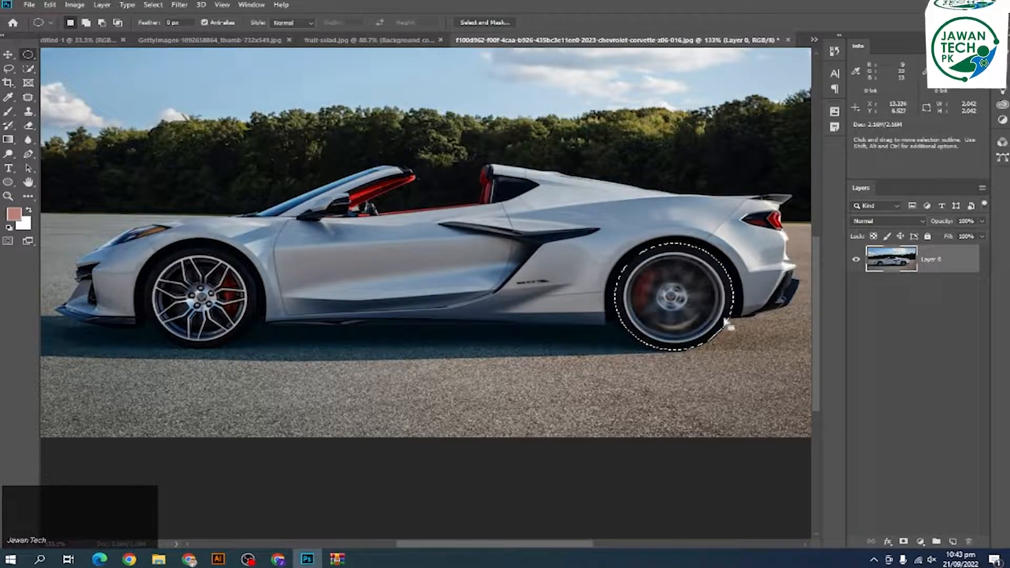
pyautogui.keyDown('alt'); pyautogui.scroll(2, 728, 324); pyautogui.keyUp('alt')
pyautogui.hotkey('ctrl', 'd')
# Zoom to the car's front wheel and draw an elliptical selection around it
pyautogui.keyDown('alt'); pyautogui.scroll(-3, 708, 328); pyautogui.keyUp('alt')
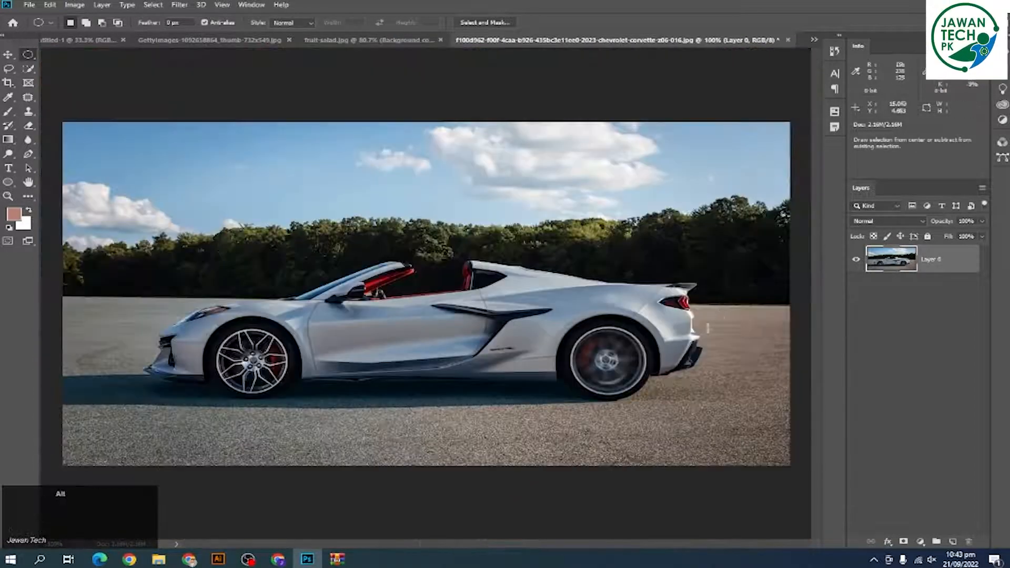
pyautogui.keyDown('alt'); pyautogui.scroll(3, 351, 400); pyautogui.keyUp('alt')
pyautogui.keyDown('alt'); pyautogui.scroll(-1, 542, 342); pyautogui.keyUp('alt')
pyautogui.moveTo(541, 343); pyautogui.dragTo(265, 350)
pyautogui.keyDown('alt'); pyautogui.scroll(1, 372, 359); pyautogui.keyUp('alt')
pyautogui.moveTo(327, 331); pyautogui.dragTo(757, 326)
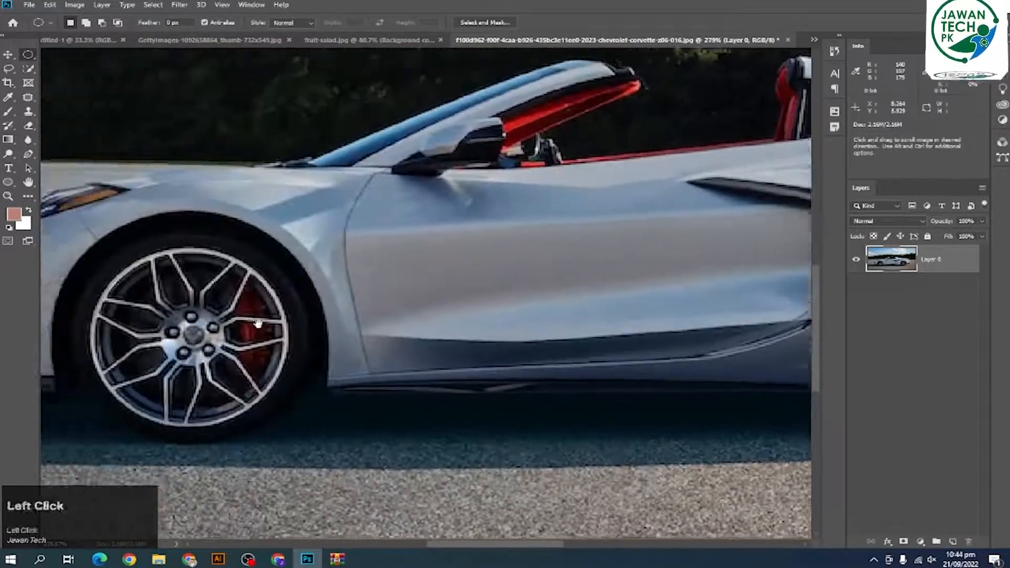
pyautogui.moveTo(258, 323); pyautogui.dragTo(408, 321)
pyautogui.moveTo(260, 260); pyautogui.dragTo(502, 433)
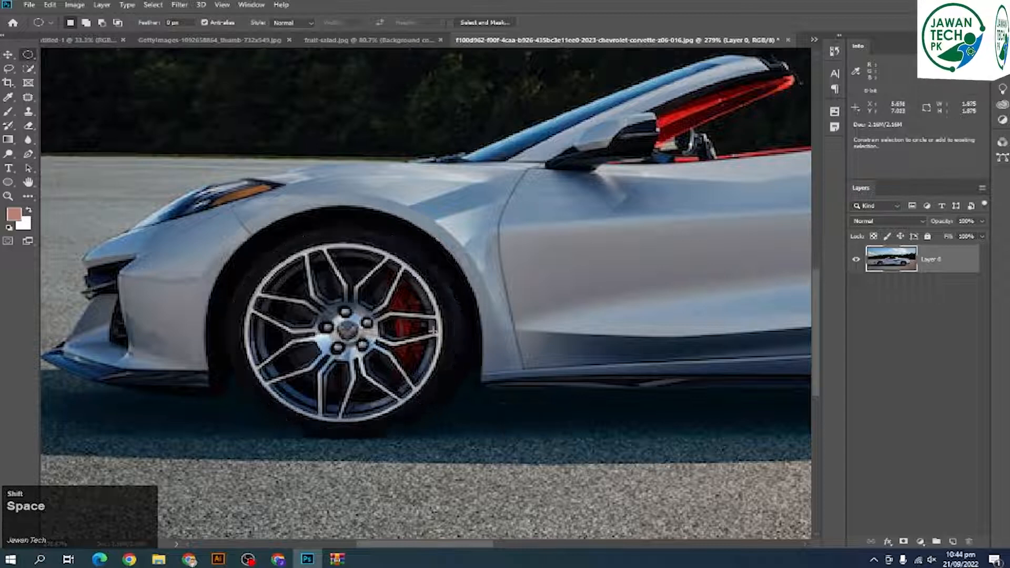
# Reapply the spinning Radial Blur to the front wheel, deselect, and zoom out
pyautogui.click(179, 4)
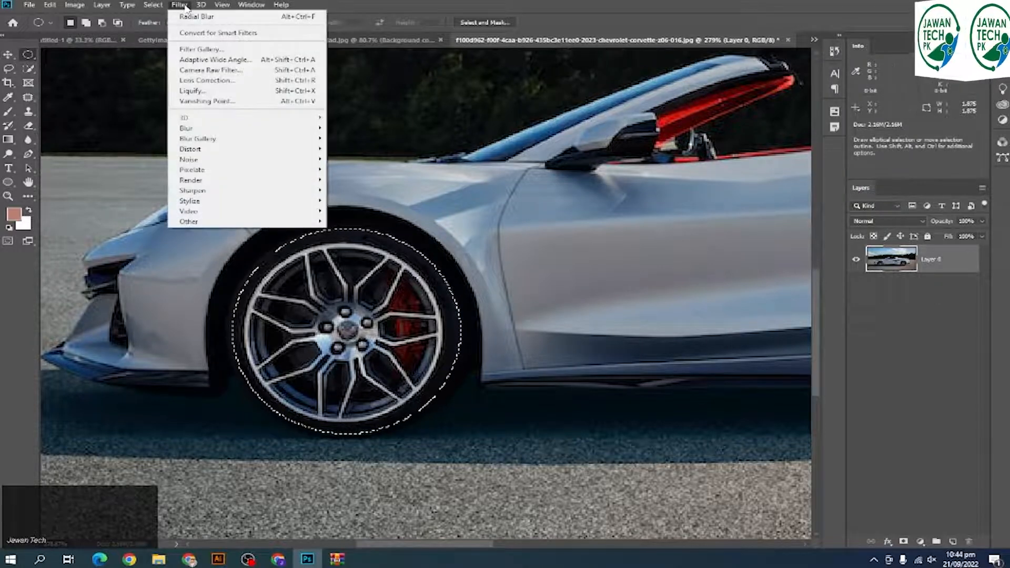
pyautogui.click(230, 20)
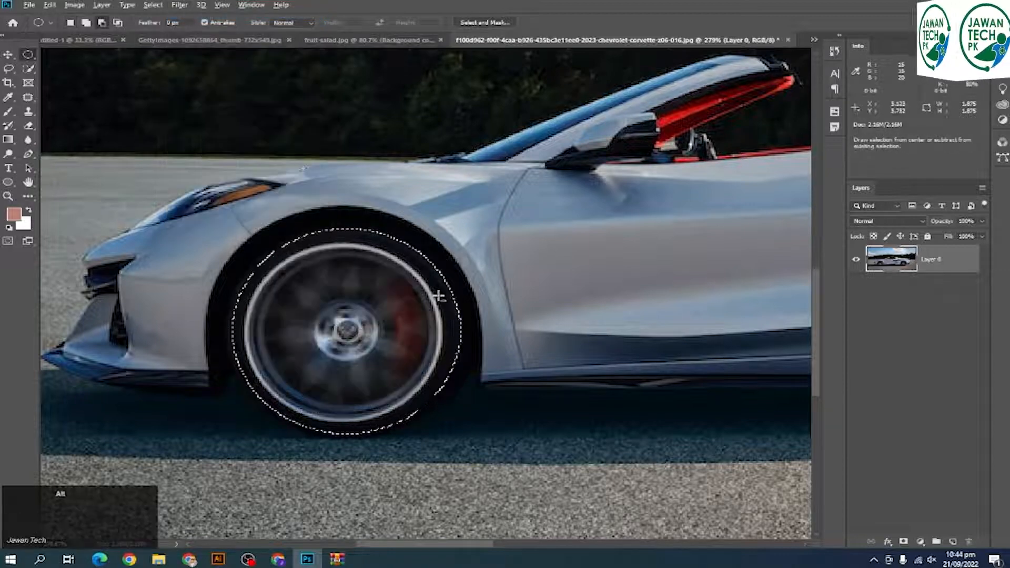
pyautogui.scroll(-4, 492, 316)
pyautogui.hotkey('ctrl', 'd')
pyautogui.scroll(-2, 492, 316)
pyautogui.scroll(4, 569, 332)
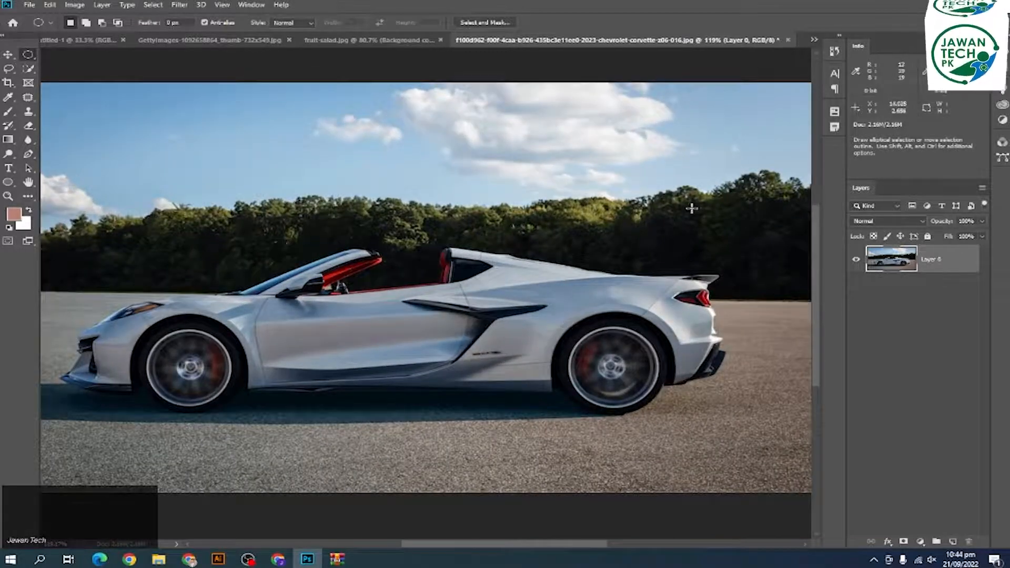
pyautogui.scroll(-2, 637, 268)
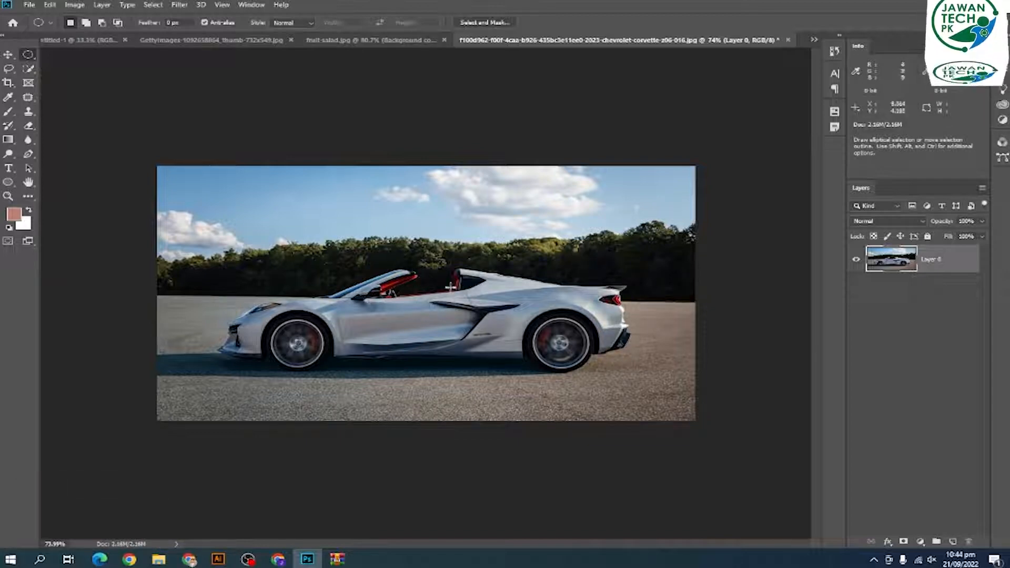
# Switch to Quick Selection and paint a selection over the car's lower body
pyautogui.press('v')
pyautogui.click(411, 307)
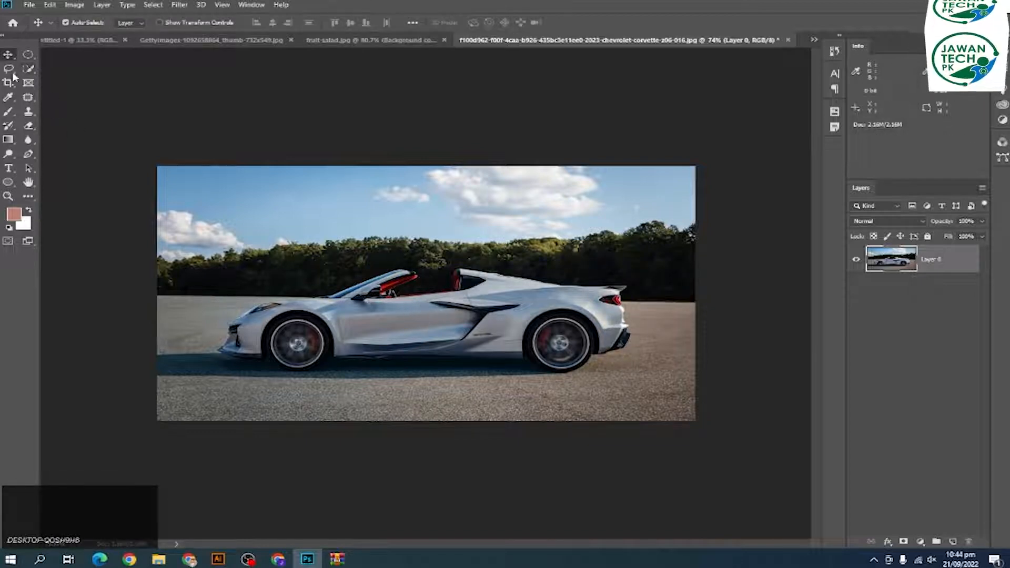
pyautogui.click(29, 69)
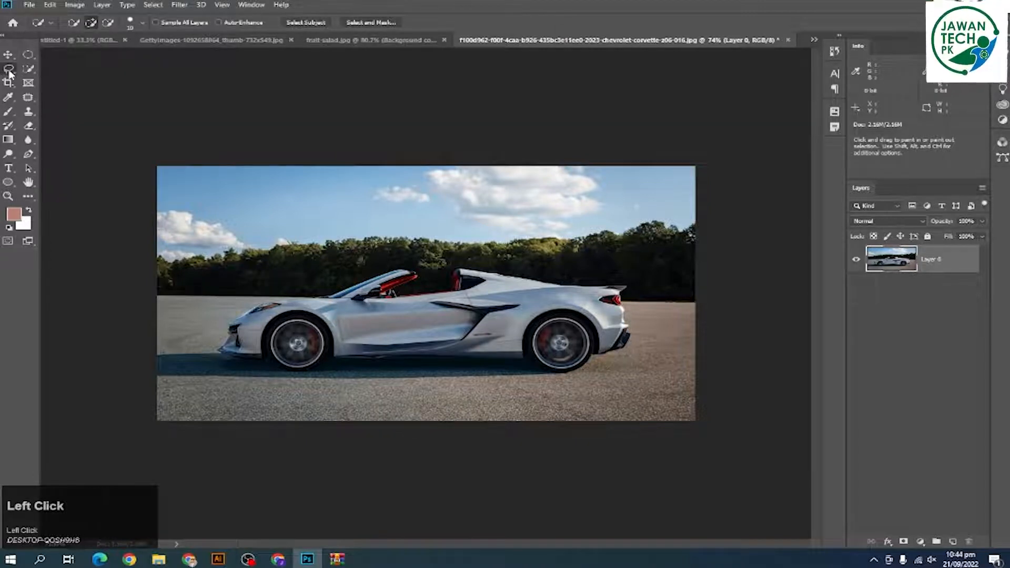
pyautogui.click(8, 70)
pyautogui.click(9, 58)
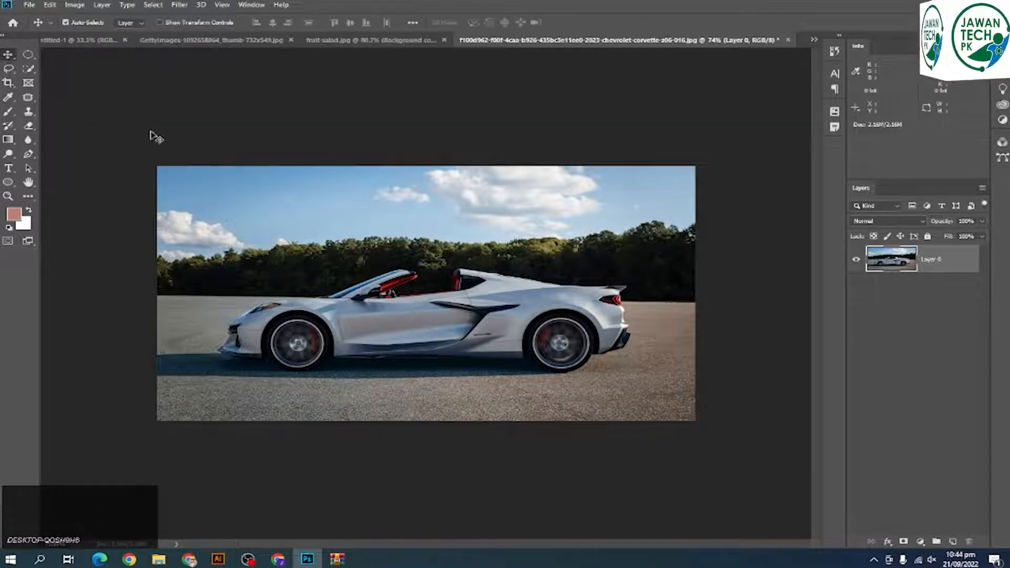
pyautogui.press('w')
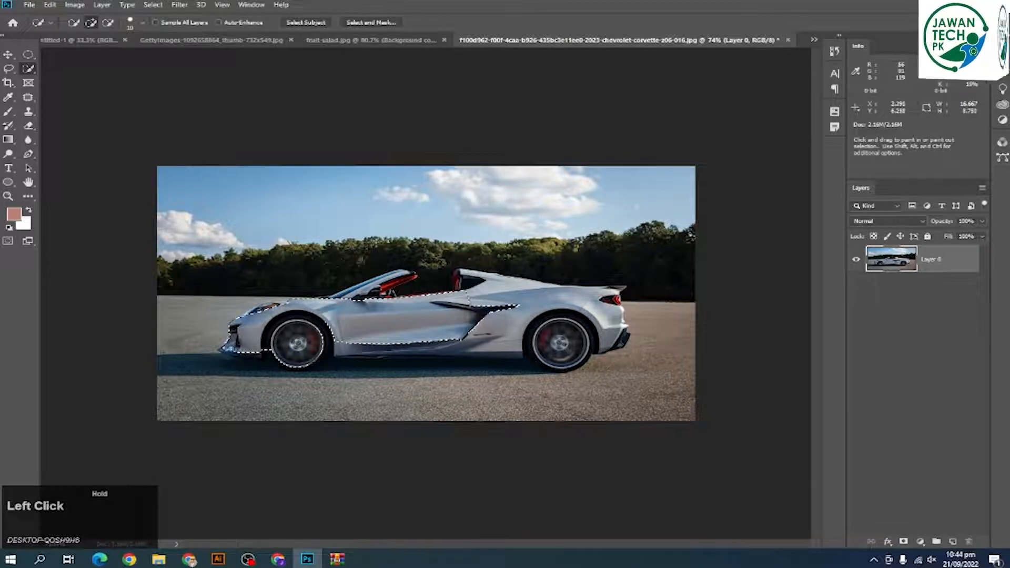
pyautogui.moveTo(231, 349)
pyautogui.mouseDown()
pyautogui.moveTo(390, 339)
pyautogui.moveTo(416, 350)
pyautogui.moveTo(626, 333)
pyautogui.mouseUp()
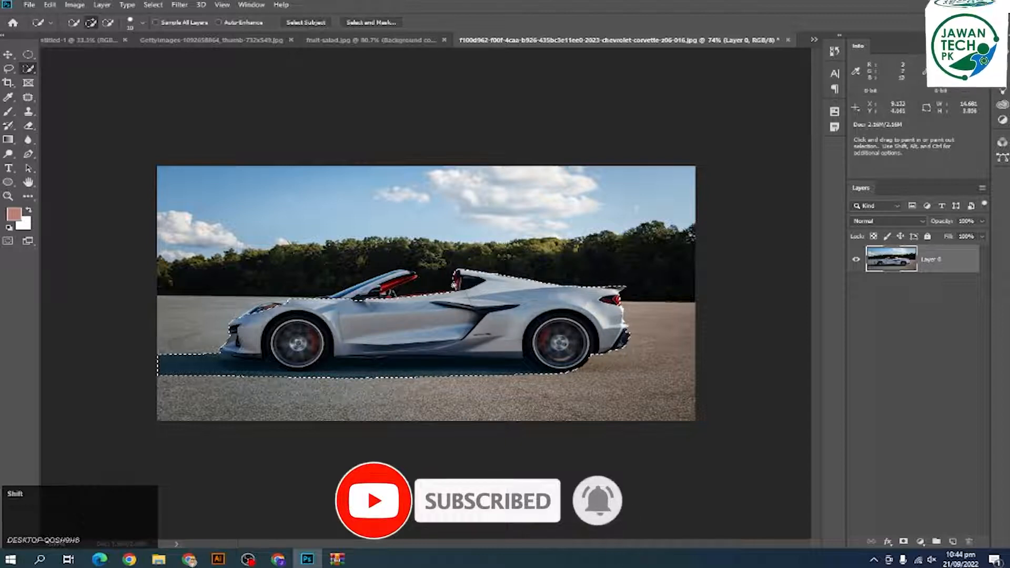
# Add the windshield frame, pillar and roll-bar edges, and subtract the dark area above the cabin
pyautogui.keyDown('shift'); pyautogui.click(454, 282); pyautogui.keyUp('shift')
pyautogui.keyDown('shift'); pyautogui.click(377, 283); pyautogui.keyUp('shift')
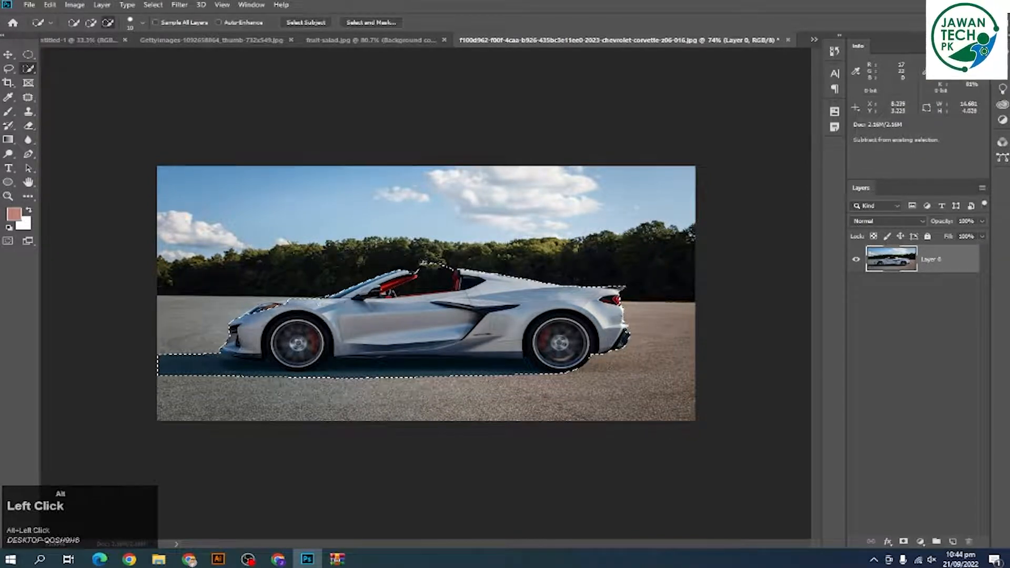
pyautogui.keyDown('alt'); pyautogui.click(429, 271); pyautogui.keyUp('alt')
pyautogui.scroll(3, 441, 285)
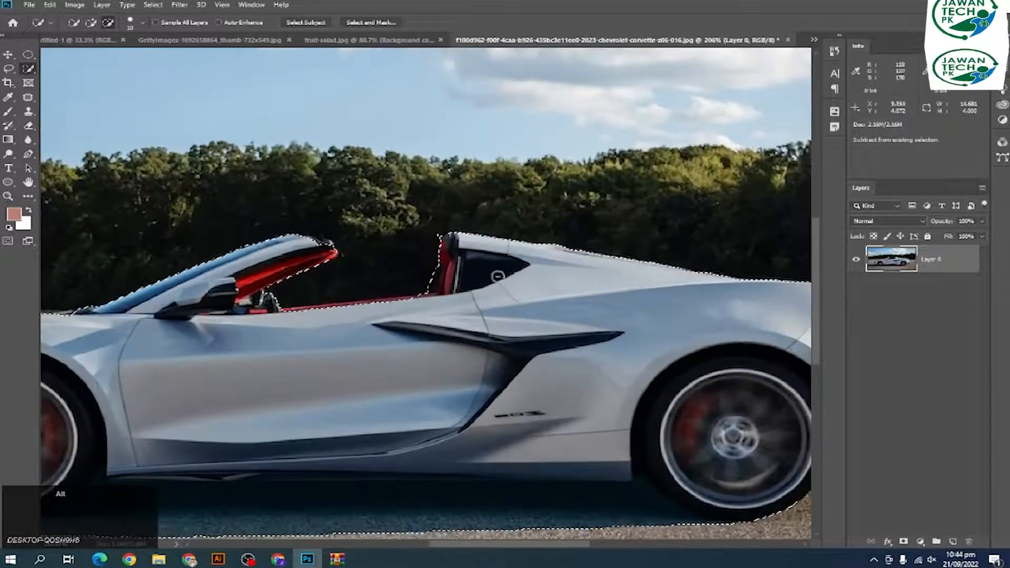
pyautogui.keyDown('shift'); pyautogui.click(438, 274); pyautogui.keyUp('shift')
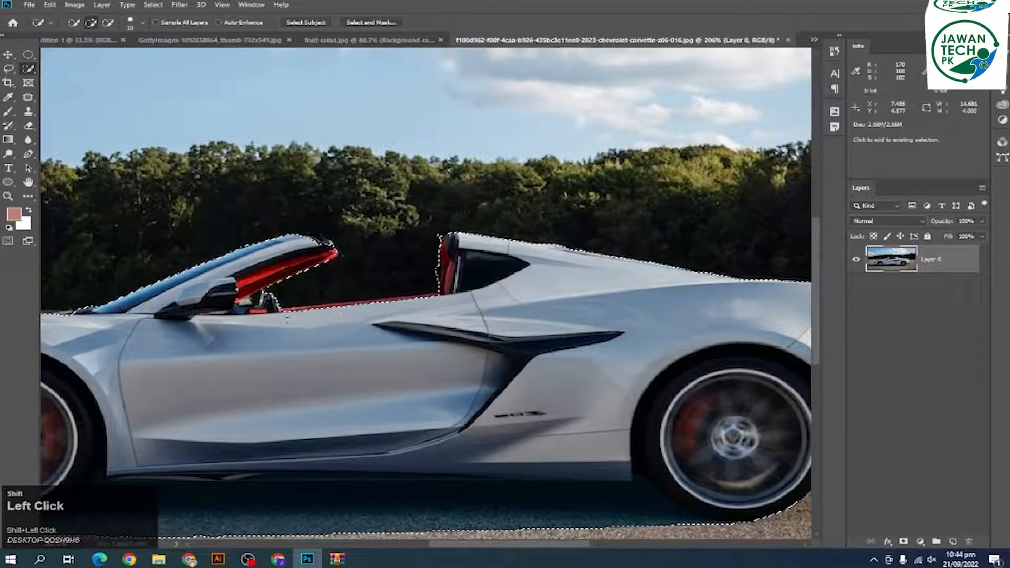
pyautogui.keyDown('shift'); pyautogui.click(400, 301); pyautogui.keyUp('shift')
pyautogui.moveTo(310, 313); pyautogui.dragTo(336, 318)
pyautogui.scroll(-2, 419, 300)
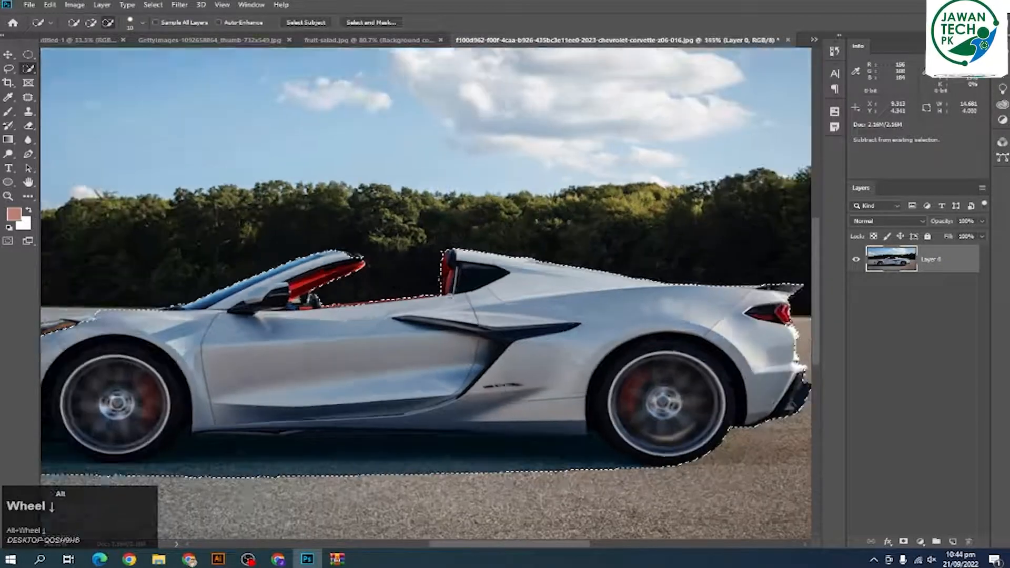
# Subtract the road shadow under the rear wheel, the front bumper and between the wheels
pyautogui.keyDown('alt'); pyautogui.click(579, 433); pyautogui.keyUp('alt')
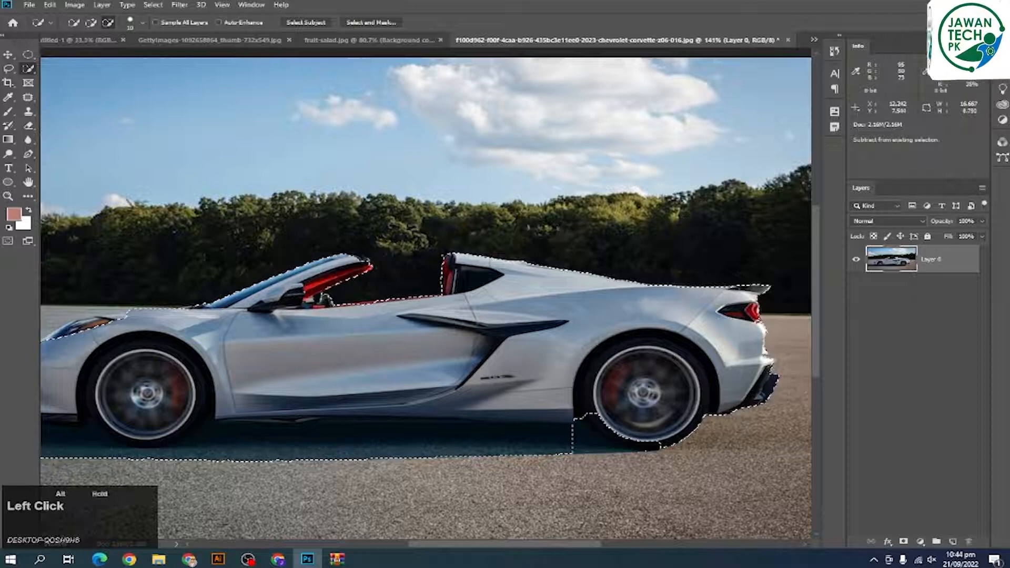
pyautogui.keyDown('alt'); pyautogui.click(586, 424); pyautogui.keyUp('alt')
pyautogui.scroll(-1, 604, 421)
pyautogui.scroll(-1, 604, 421)
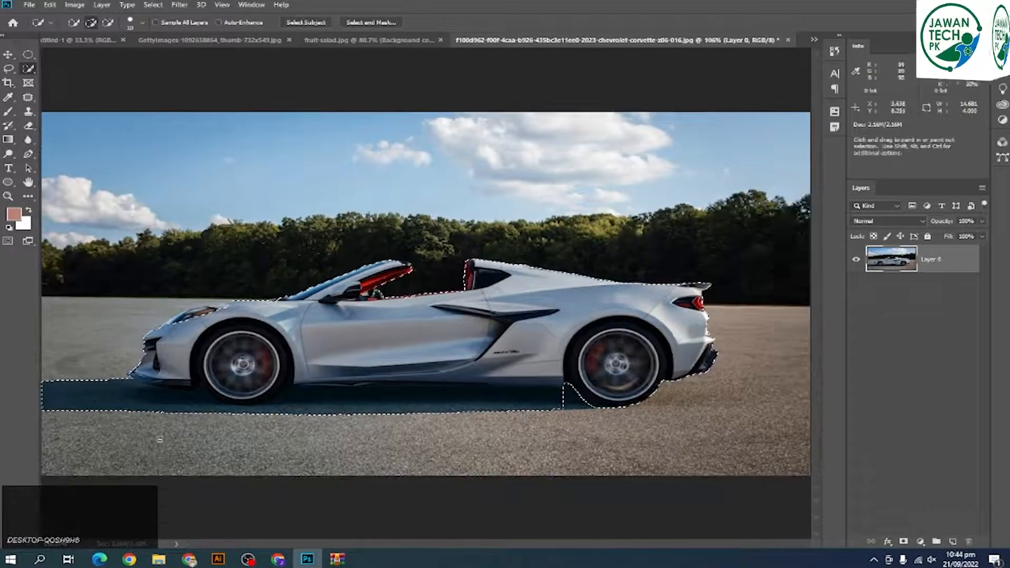
pyautogui.keyDown('alt'); pyautogui.click(184, 405); pyautogui.keyUp('alt')
pyautogui.keyDown('alt'); pyautogui.click(375, 396); pyautogui.keyUp('alt')
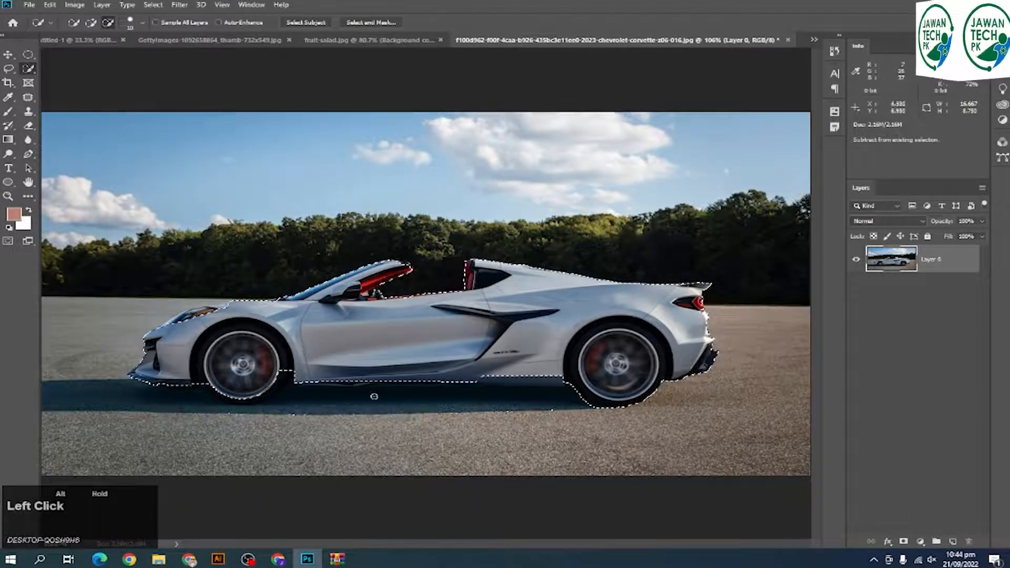
pyautogui.keyDown('alt'); pyautogui.click(542, 390); pyautogui.keyUp('alt')
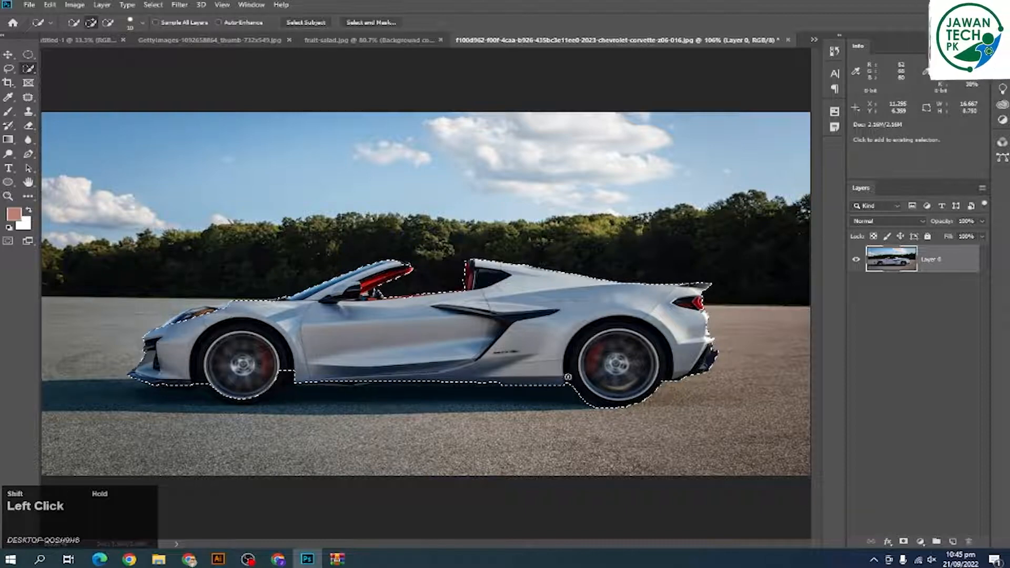
# Add the area near the headlight to the car selection
pyautogui.scroll(-1, 553, 361)
pyautogui.scroll(1, 553, 361)
pyautogui.scroll(-1, 553, 362)
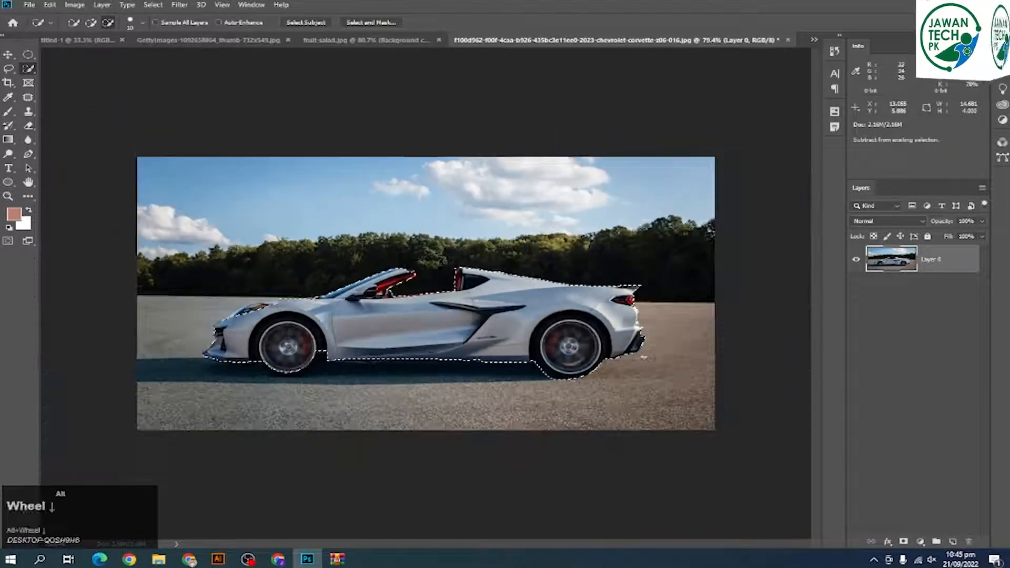
pyautogui.scroll(3, 308, 306)
pyautogui.keyDown('shift'); pyautogui.click(242, 310); pyautogui.keyUp('shift')
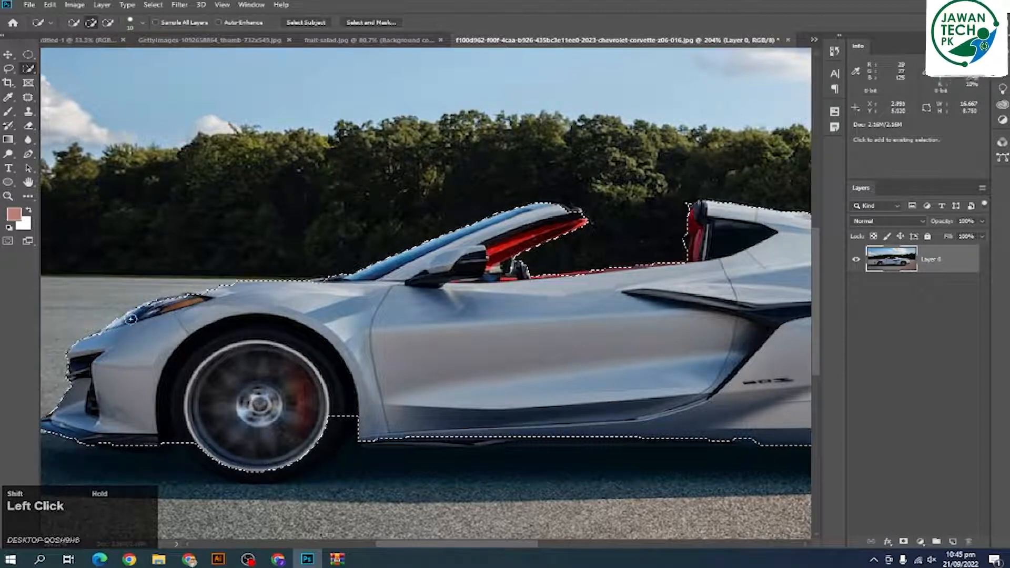
pyautogui.keyDown('alt'); pyautogui.scroll(-3, 467, 317); pyautogui.keyUp('alt')
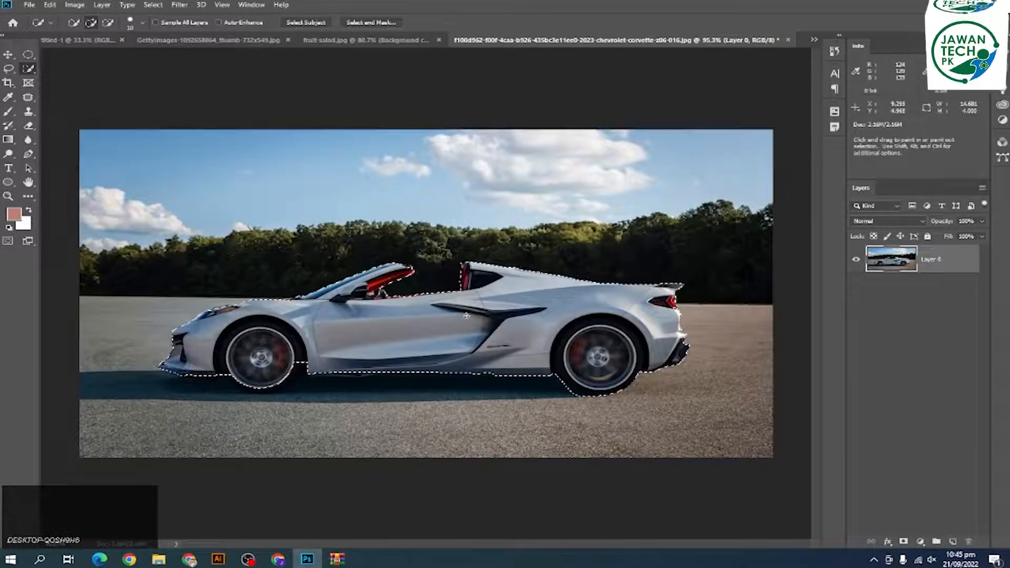
# Invert the selection and copy the car's surroundings onto a new layer
pyautogui.hotkey('ctrl', 'shift', 'i')
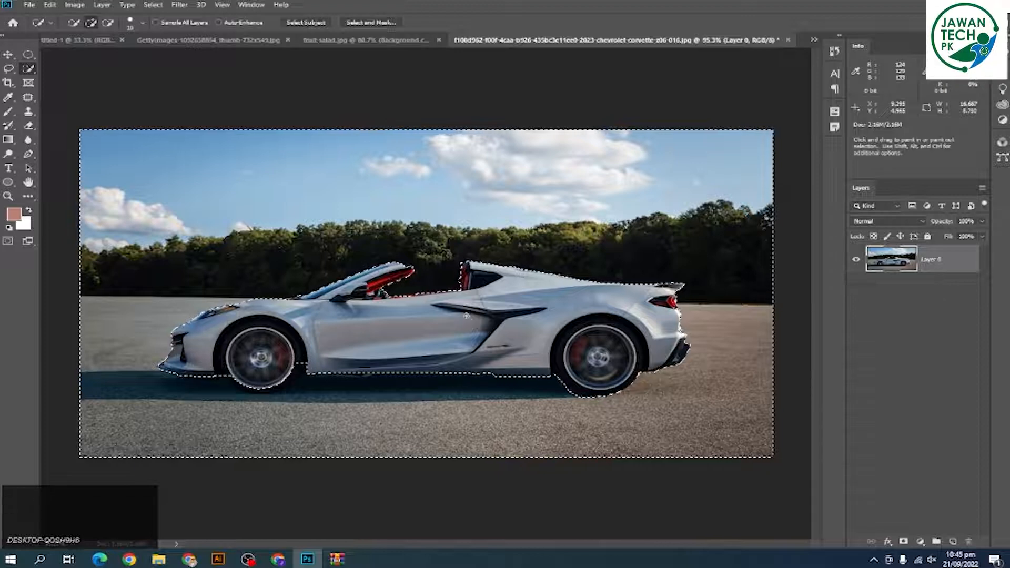
pyautogui.hotkey('ctrl', 'j')
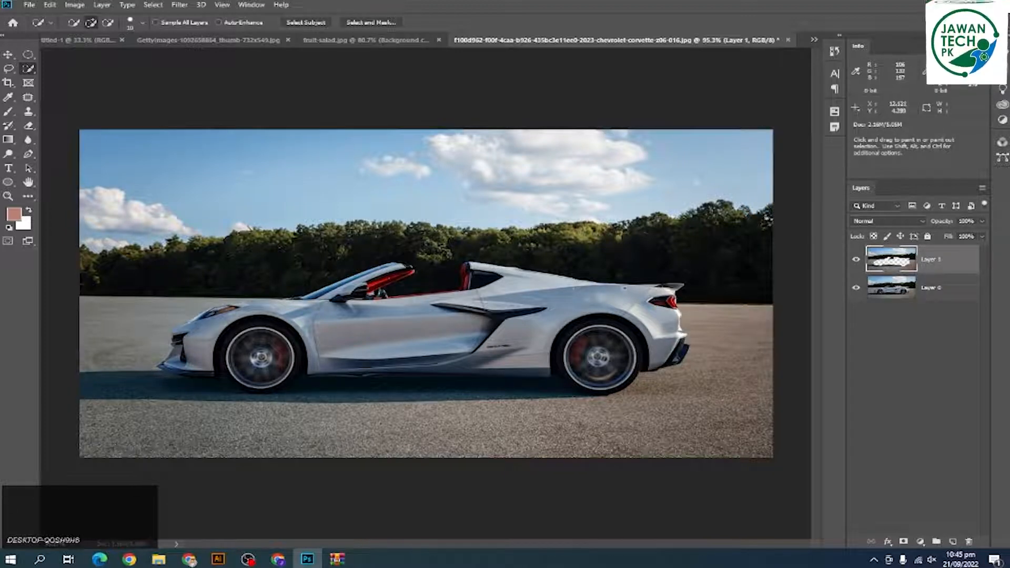
pyautogui.press('v')
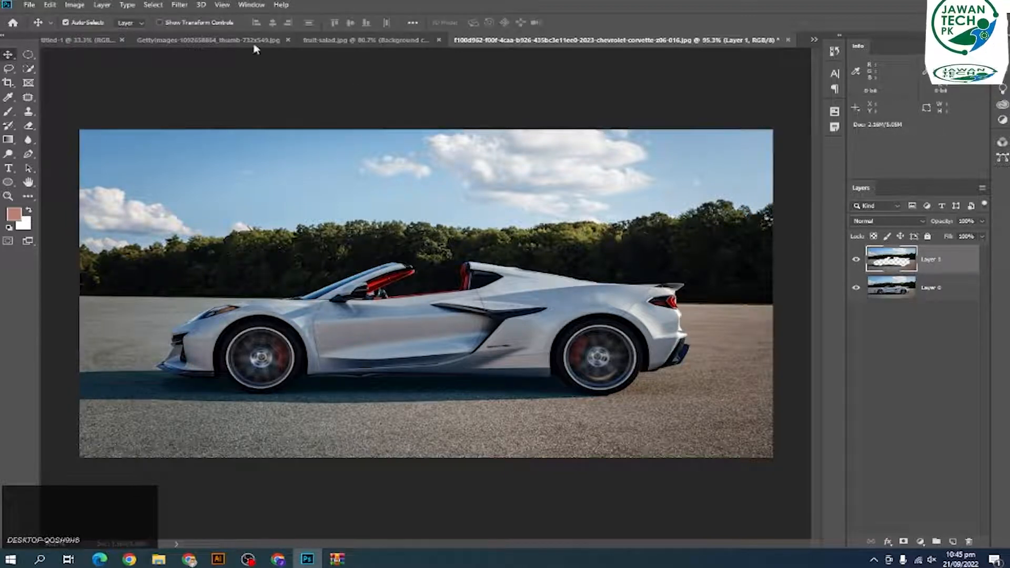
# Apply a Motion Blur with angle 0 and distance 96 to the surroundings layer
pyautogui.click(180, 4)
pyautogui.click(218, 130)
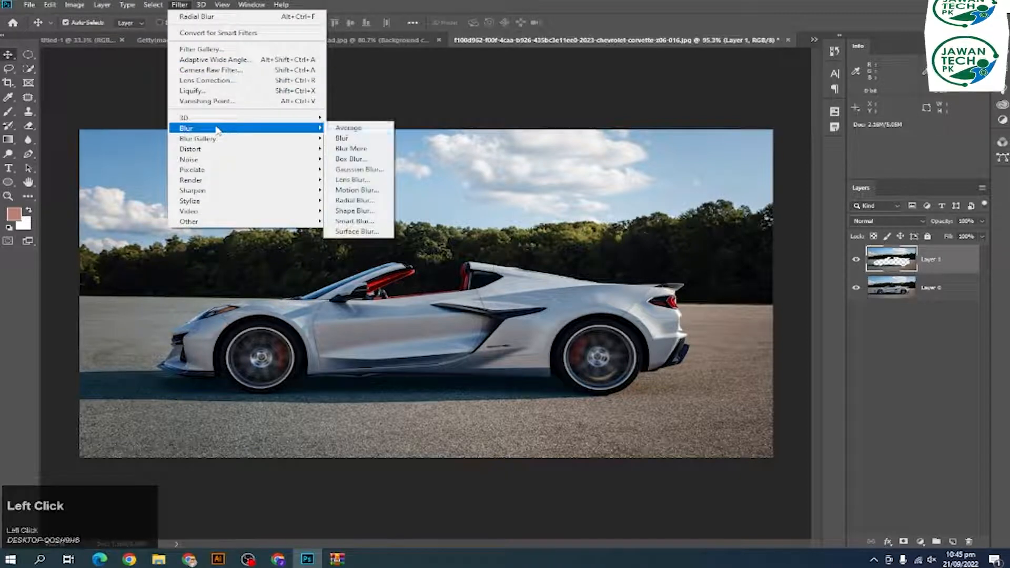
pyautogui.click(357, 190)
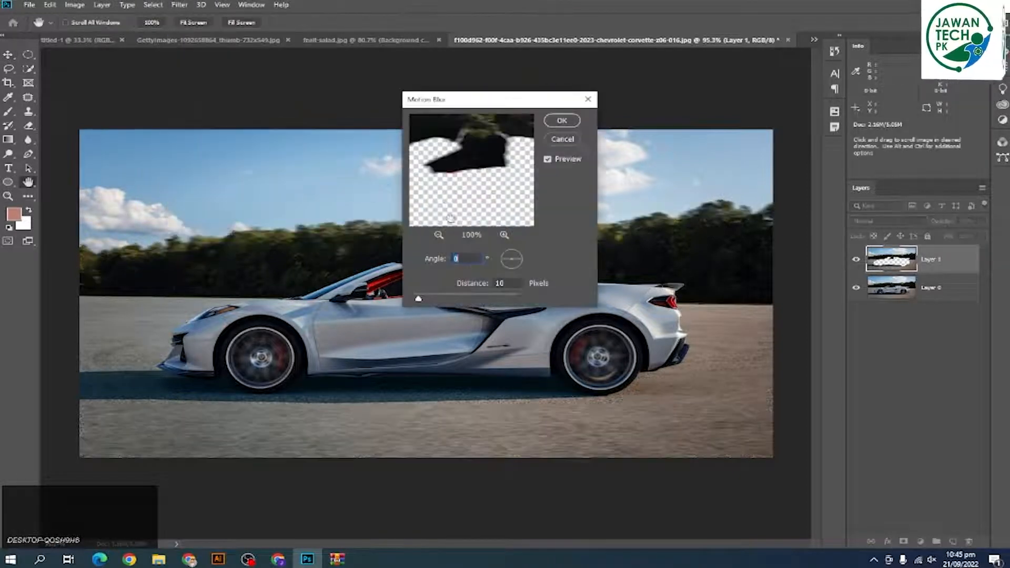
pyautogui.click(426, 301)
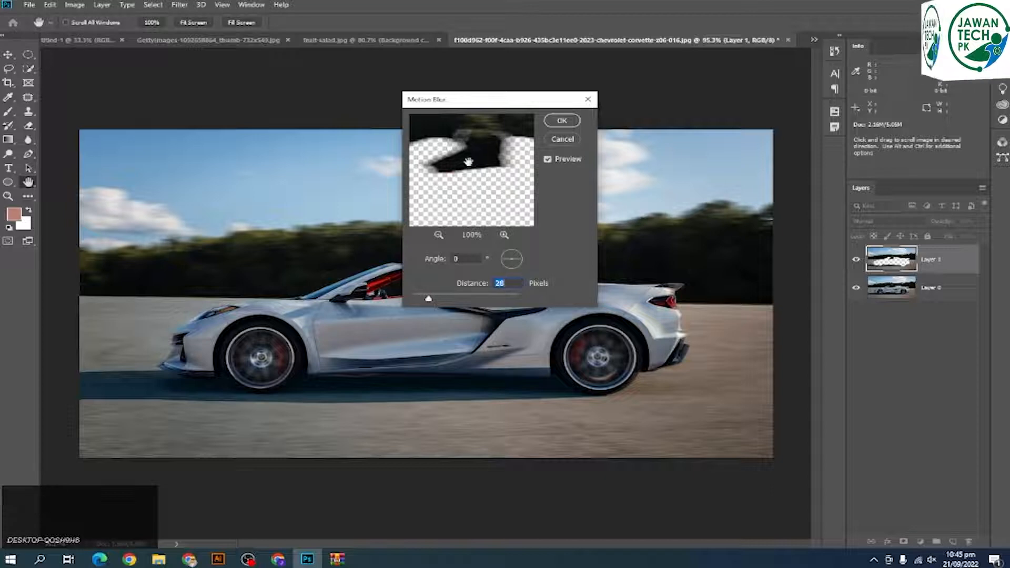
pyautogui.moveTo(446, 112); pyautogui.dragTo(776, 58)
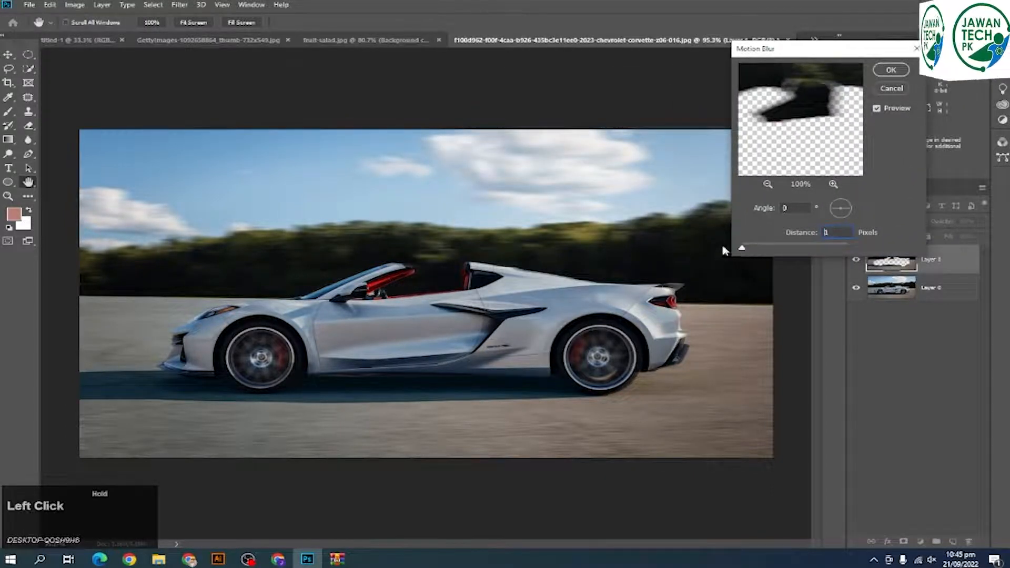
pyautogui.moveTo(725, 251); pyautogui.dragTo(759, 248)
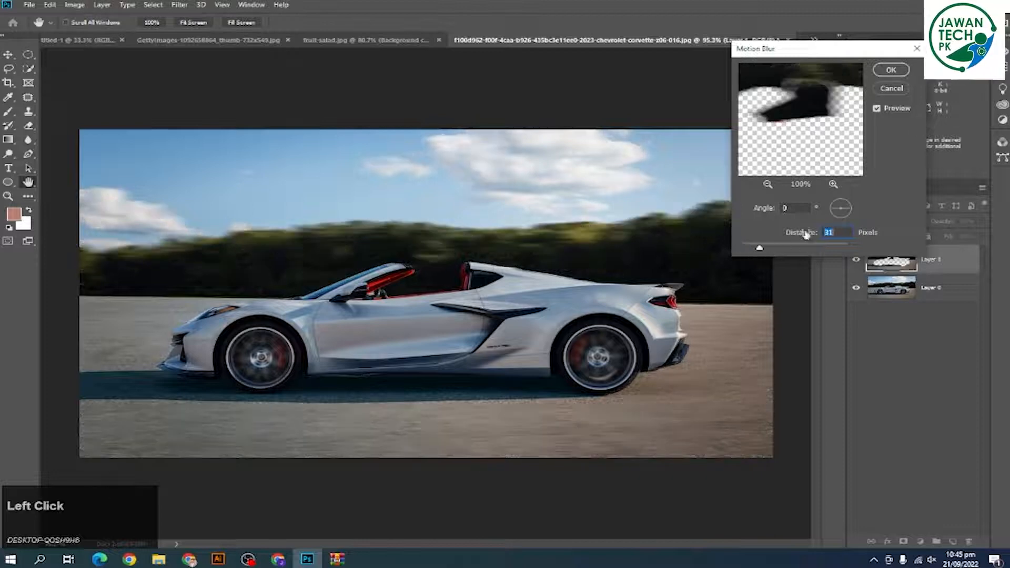
pyautogui.hotkey('shift', 'Tab')
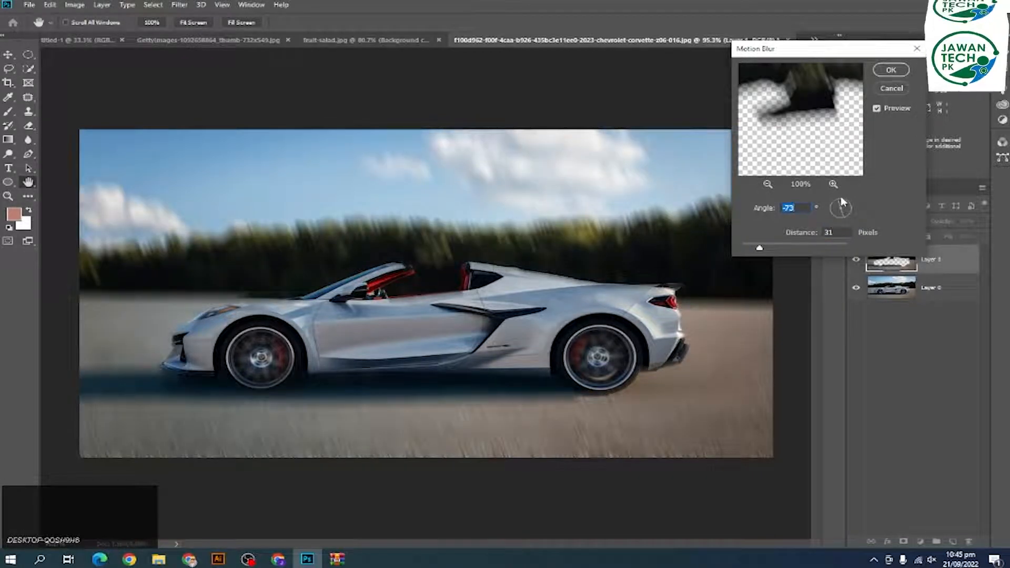
pyautogui.moveTo(841, 212); pyautogui.dragTo(817, 208)
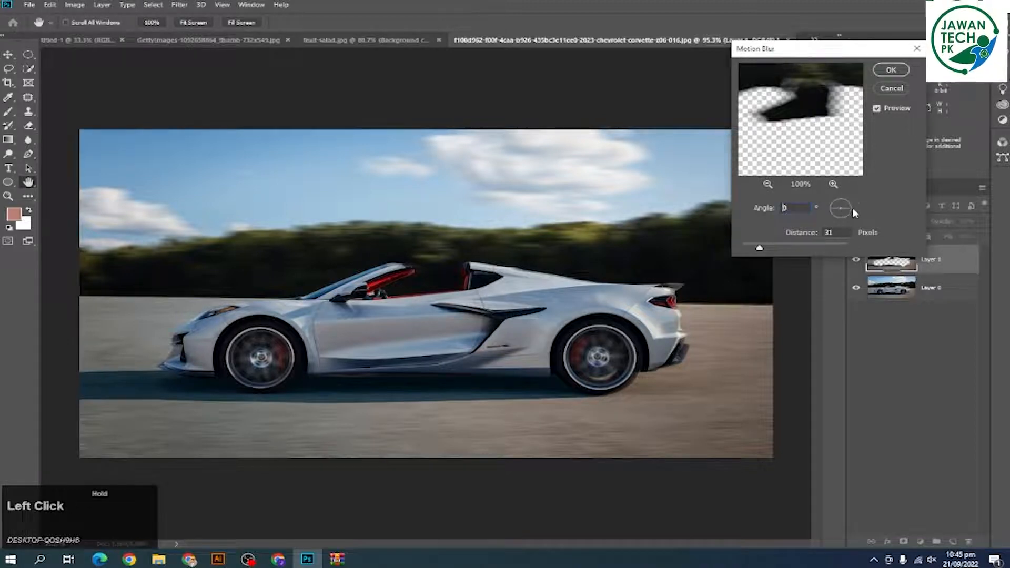
pyautogui.moveTo(778, 250); pyautogui.dragTo(784, 251)
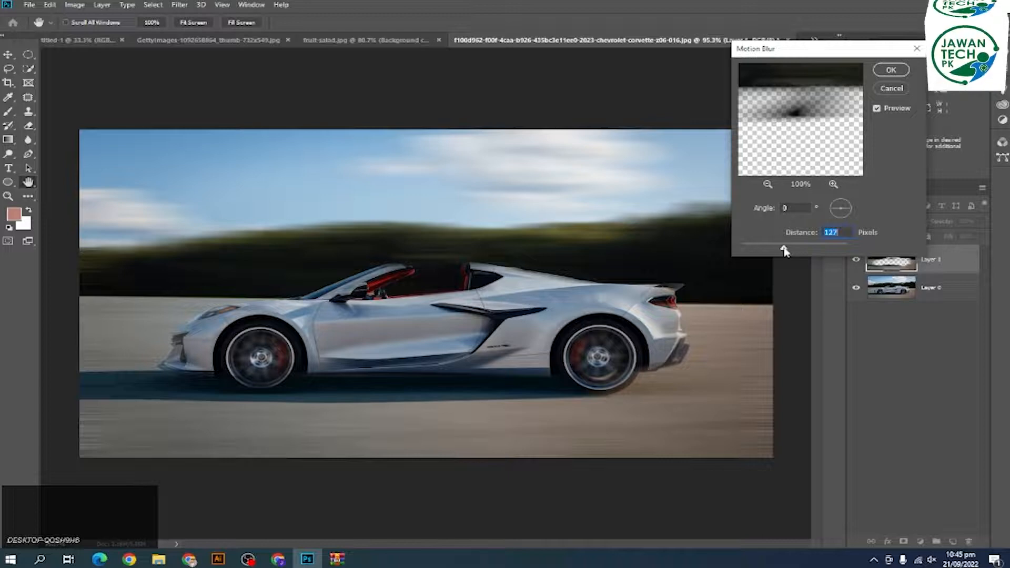
pyautogui.moveTo(784, 251); pyautogui.dragTo(770, 248)
pyautogui.click(891, 69)
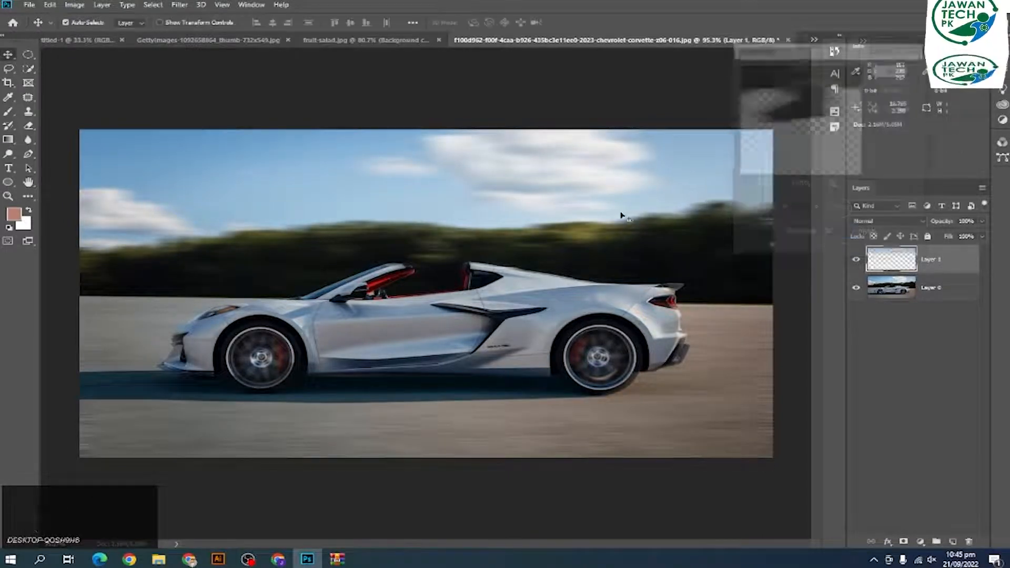
# Place the original Corvette photo as a new top layer and flip it horizontally
pyautogui.scroll(-3, 578, 215)
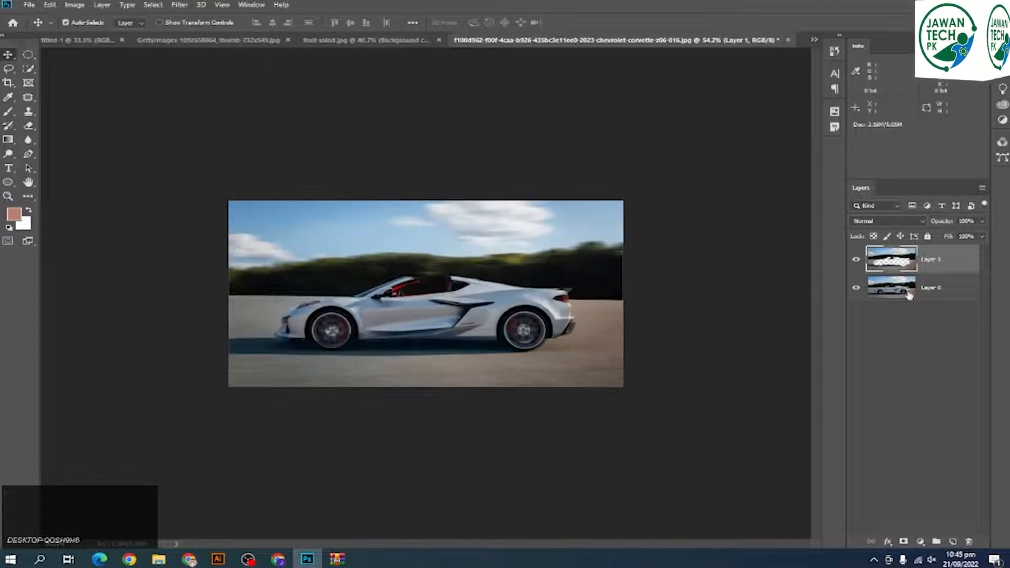
pyautogui.click(280, 561)
pyautogui.click(308, 561)
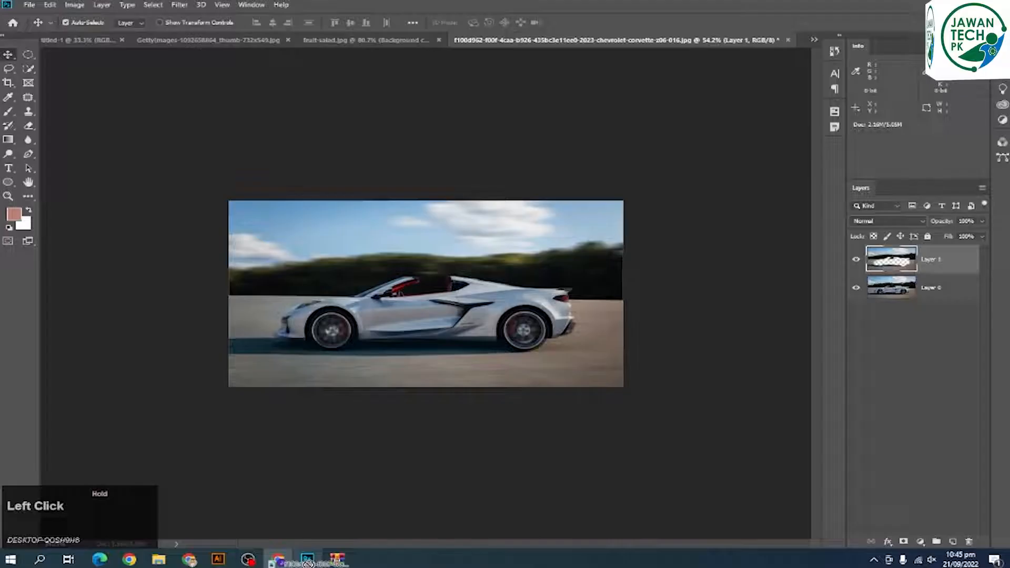
pyautogui.moveTo(308, 562); pyautogui.dragTo(579, 337)
pyautogui.press('Return')
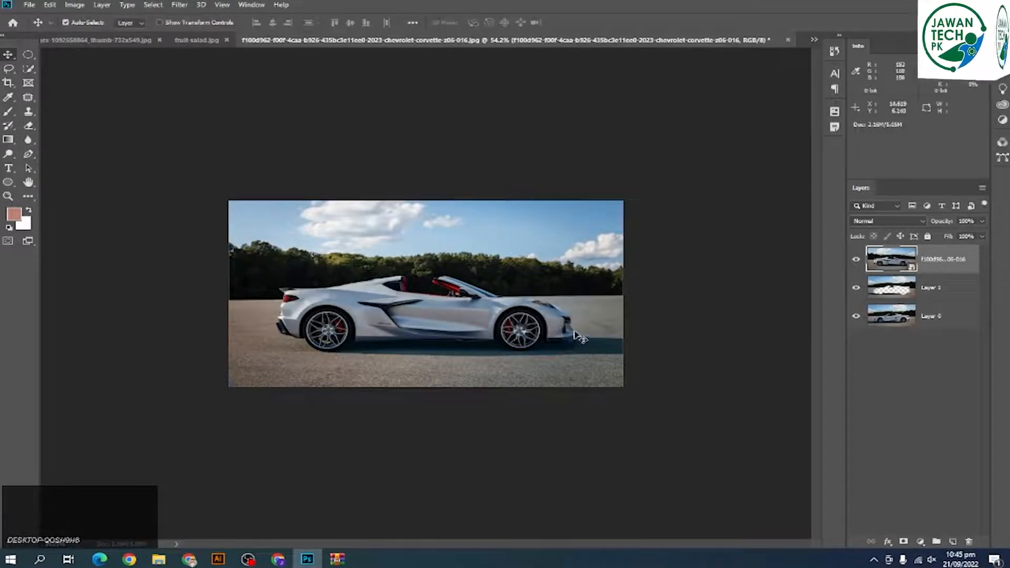
pyautogui.hotkey('ctrl', 't')
pyautogui.rightClick(531, 304)
pyautogui.click(560, 429)
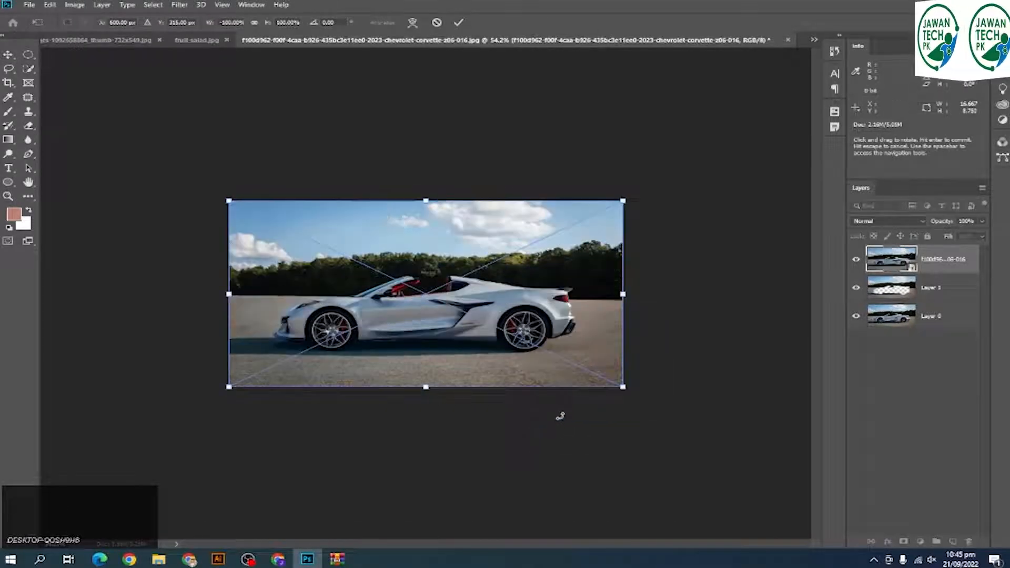
pyautogui.press('Return')
# Toggle the sharp top layer on and off to compare, leaving it hidden
pyautogui.scroll(2, 579, 350)
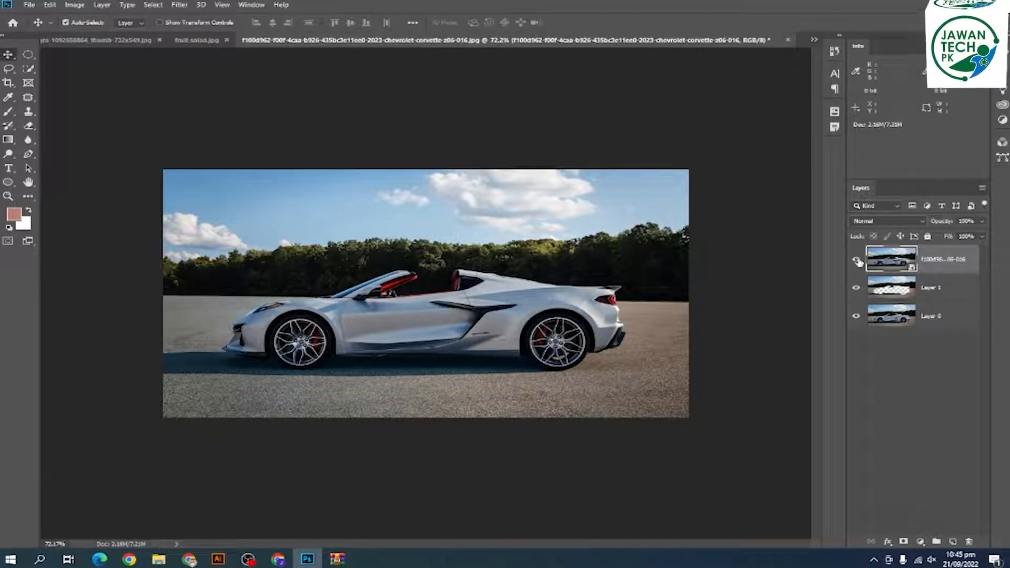
pyautogui.click(858, 261)
pyautogui.click(859, 262)
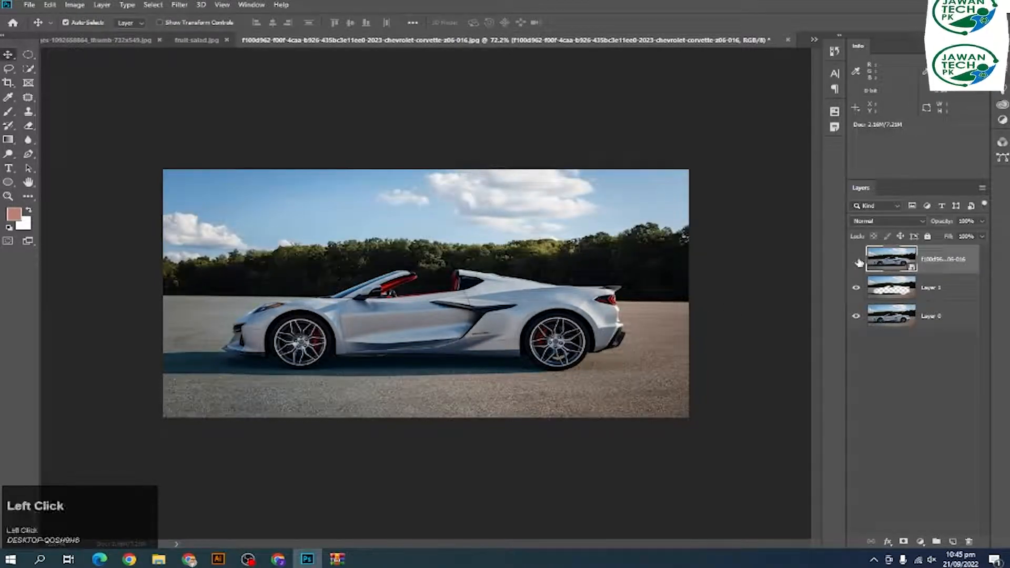
pyautogui.click(858, 262)
pyautogui.click(858, 262)
pyautogui.click(859, 262)
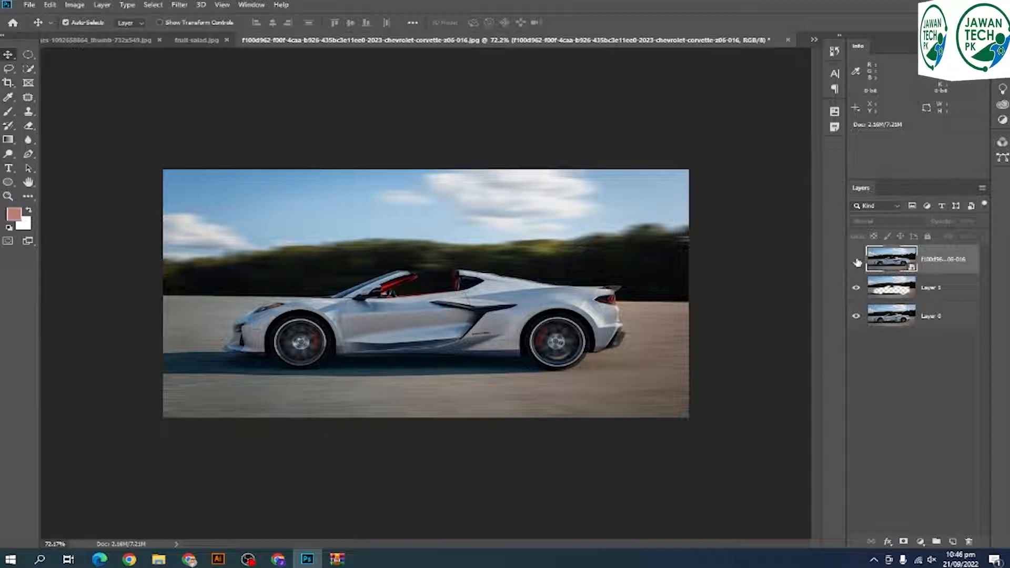
# Save the red Lotus Emira photo from Google Images and drag the download into Photoshop
pyautogui.scroll(2, 630, 196)
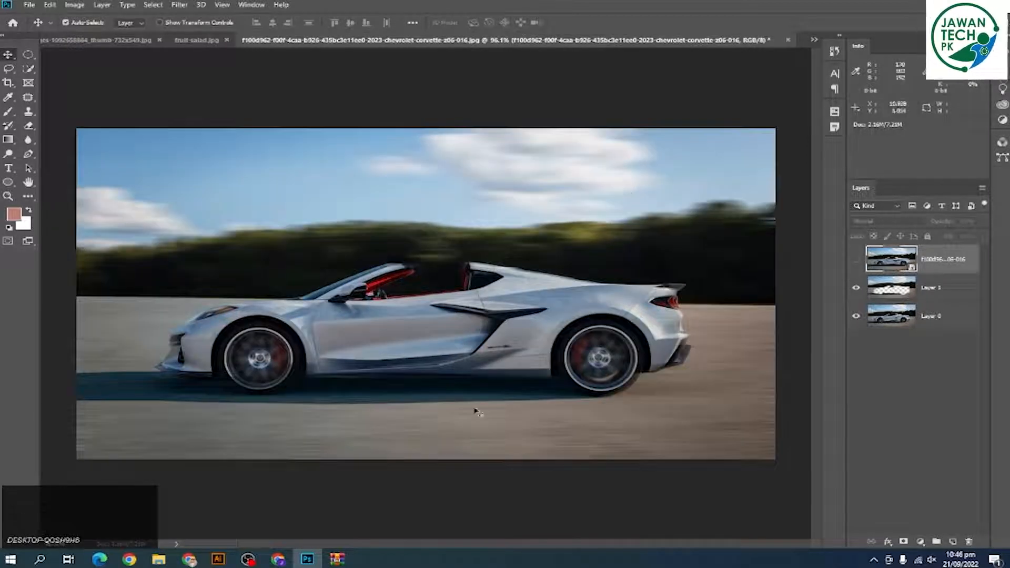
pyautogui.click(278, 559)
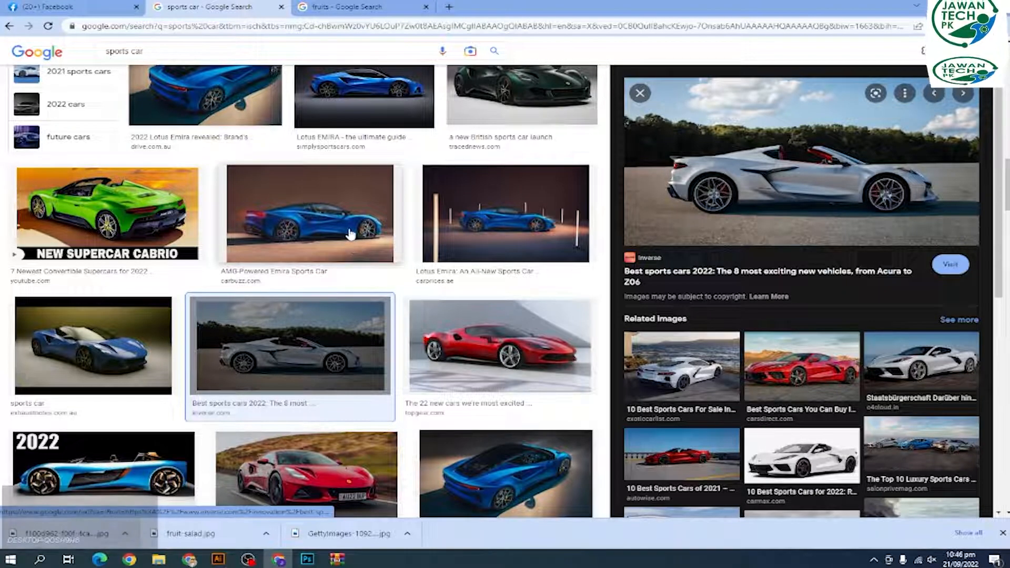
pyautogui.scroll(6, 353, 231)
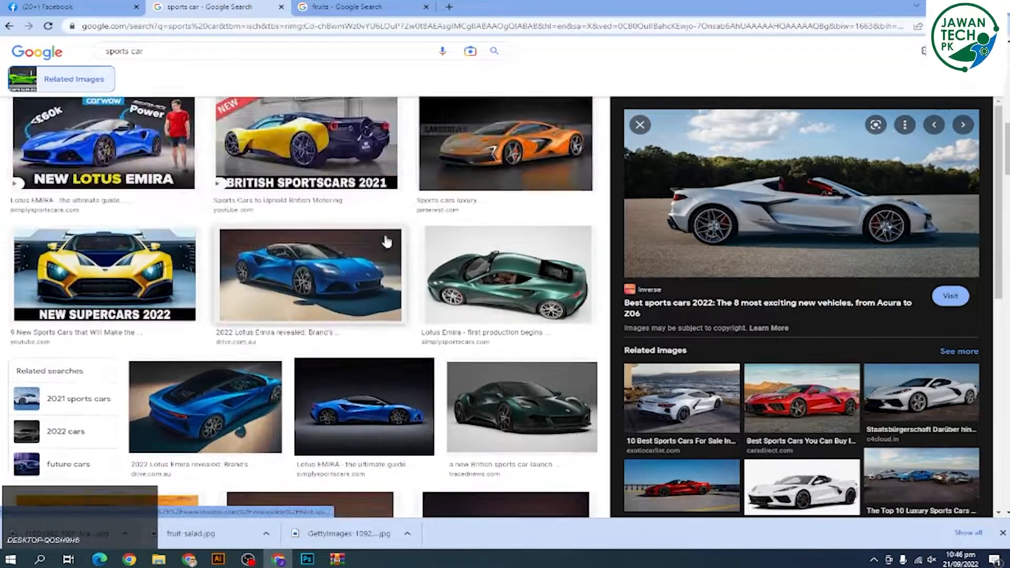
pyautogui.scroll(4, 413, 254)
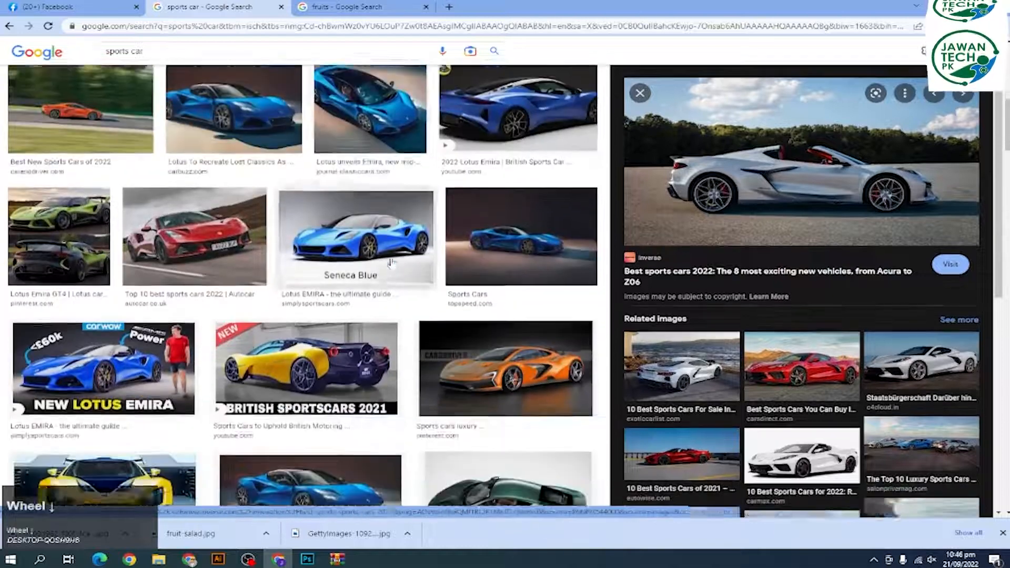
pyautogui.scroll(-1, 391, 263)
pyautogui.click(195, 179)
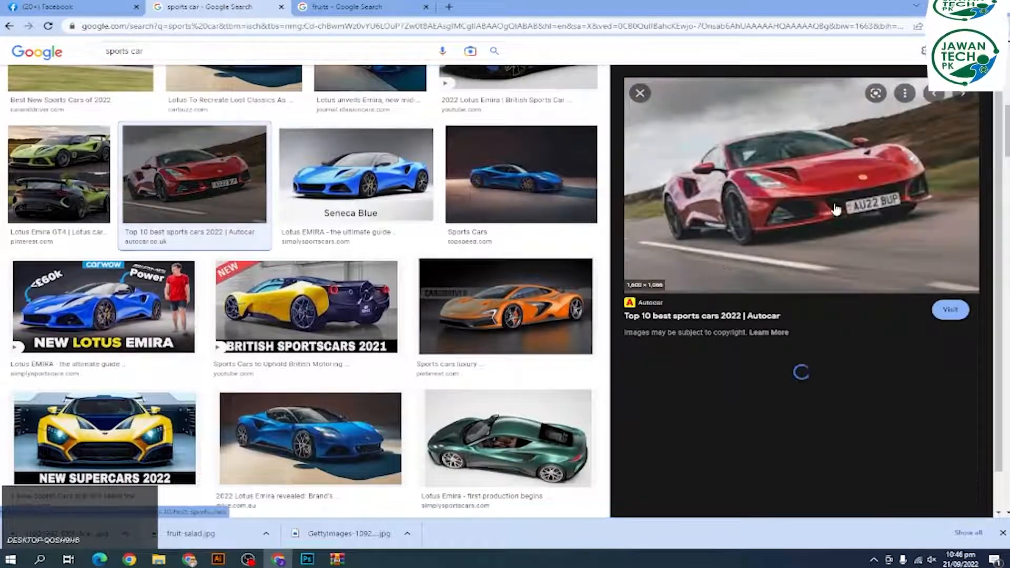
pyautogui.rightClick(837, 209)
pyautogui.click(876, 312)
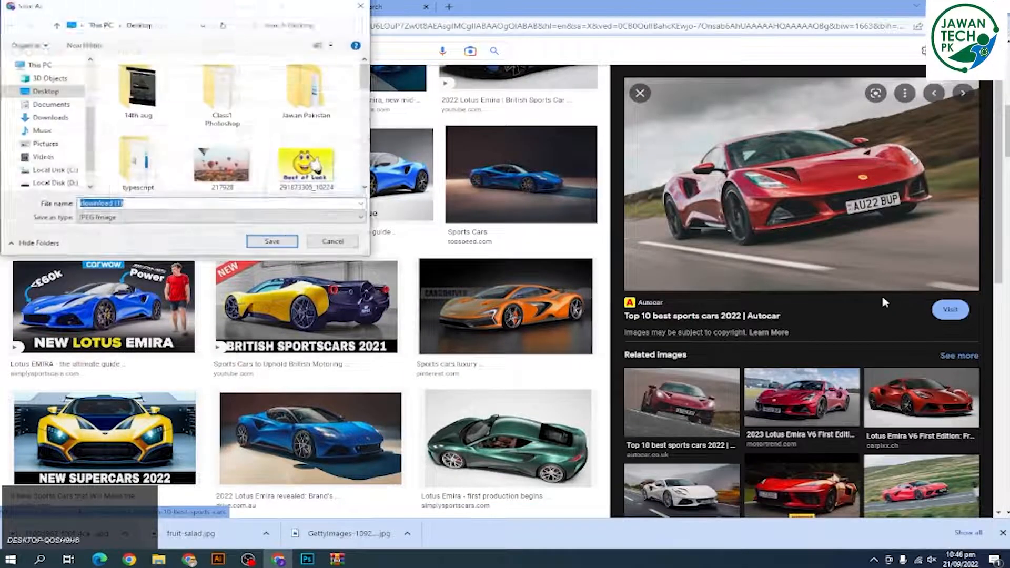
pyautogui.press('Return')
pyautogui.moveTo(69, 534); pyautogui.dragTo(500, 37)
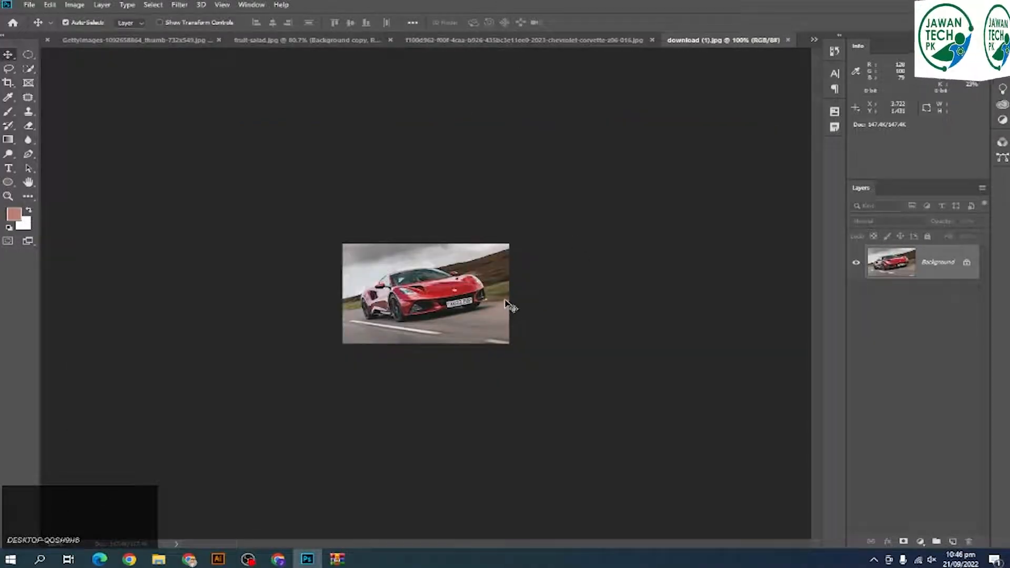
# Straighten the red car photo with the Crop tool's Straighten line and apply it
pyautogui.scroll(5, 506, 304)
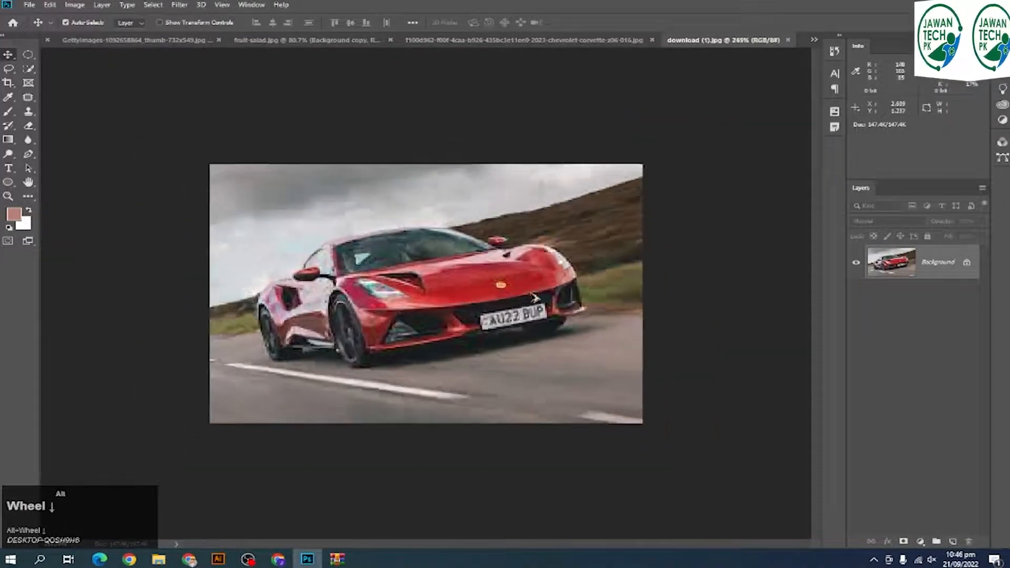
pyautogui.scroll(-2, 534, 298)
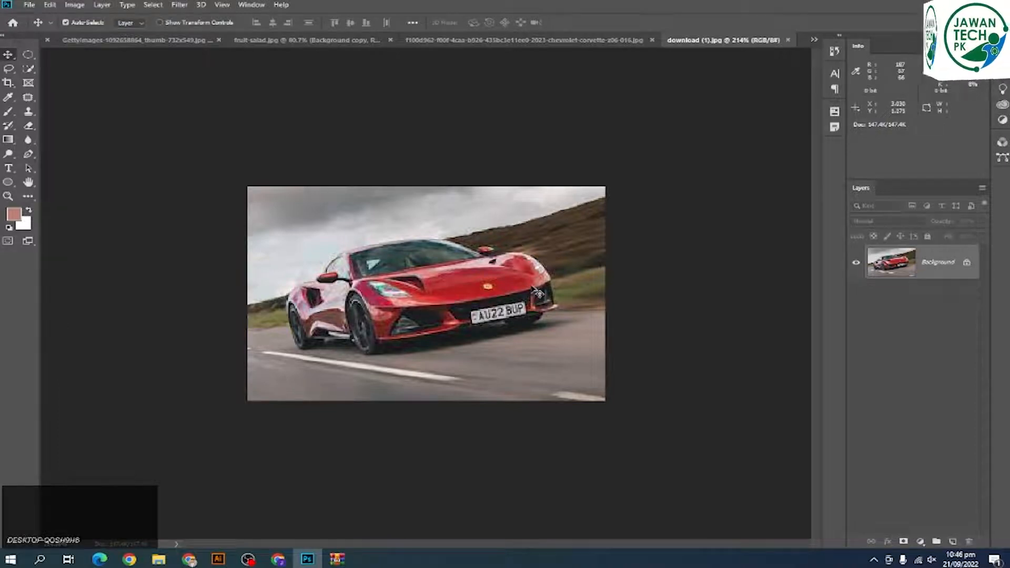
pyautogui.click(8, 84)
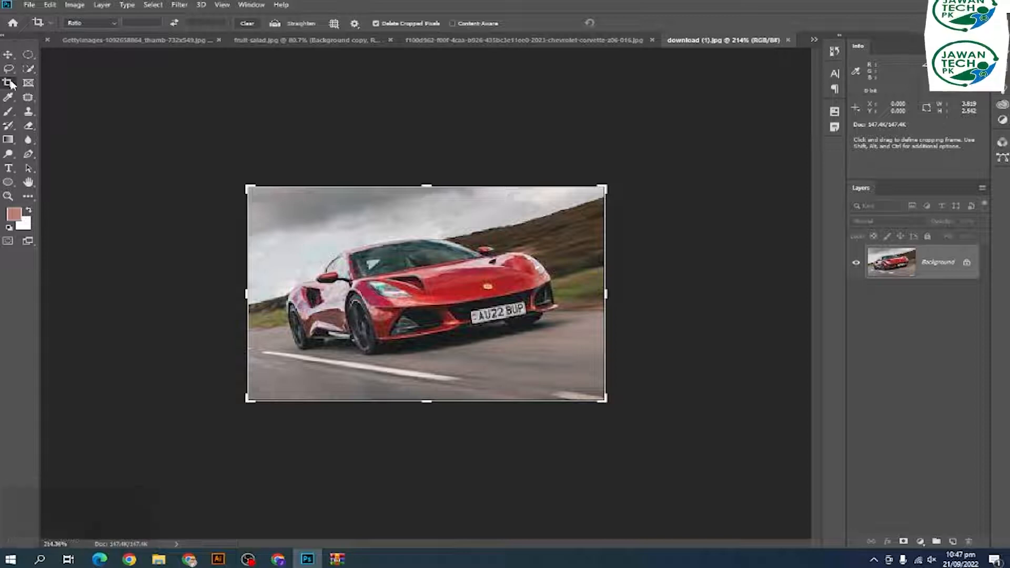
pyautogui.moveTo(11, 84)
pyautogui.mouseDown()
pyautogui.moveTo(62, 88)
pyautogui.moveTo(13, 86)
pyautogui.mouseUp()
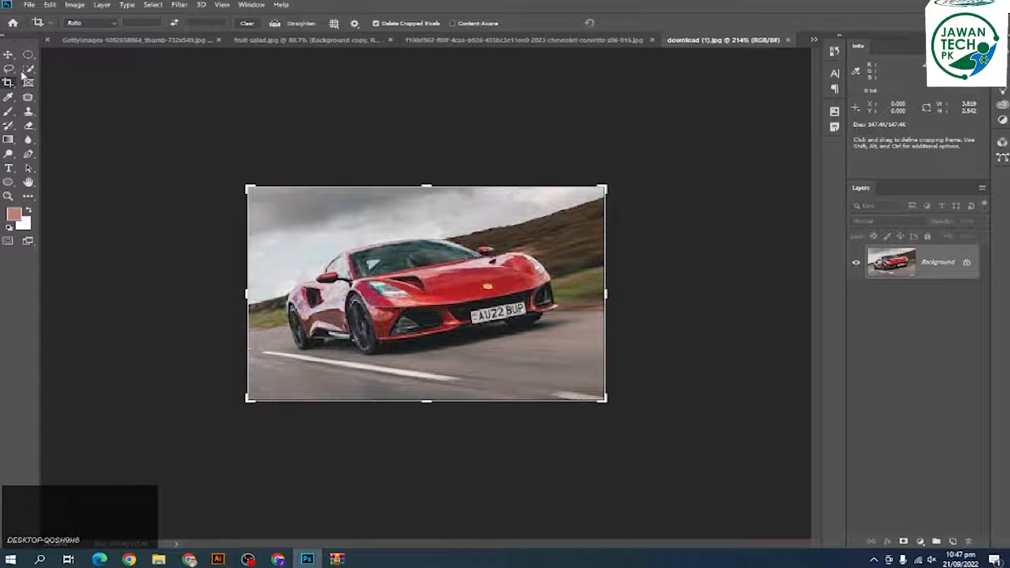
pyautogui.click(276, 24)
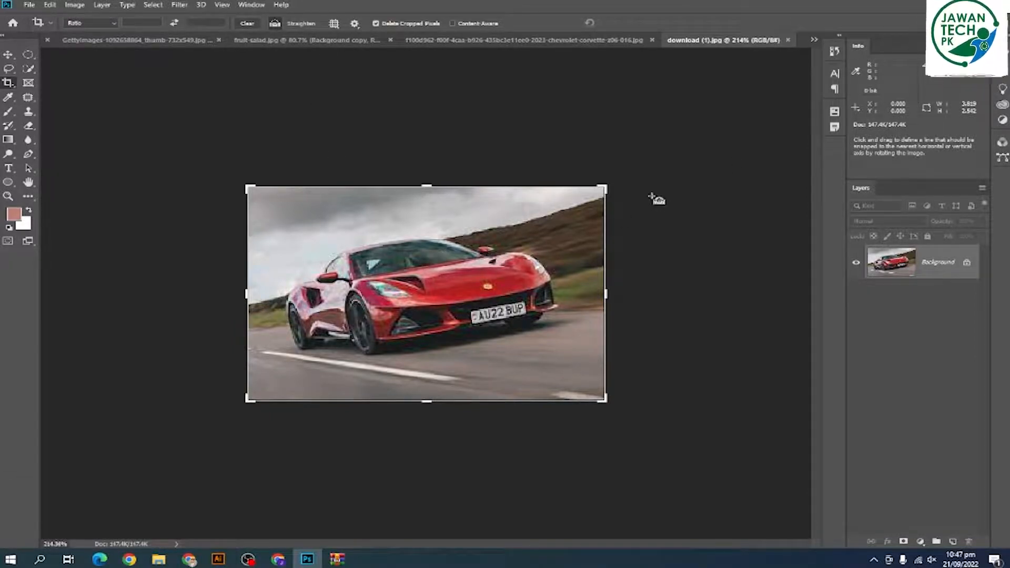
pyautogui.moveTo(248, 328); pyautogui.dragTo(610, 217)
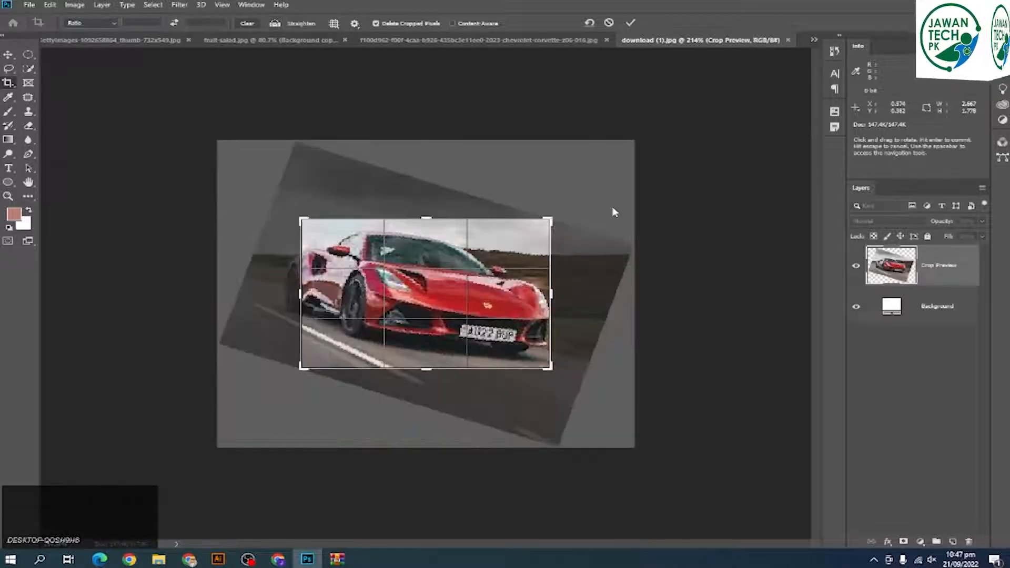
pyautogui.press('Return')
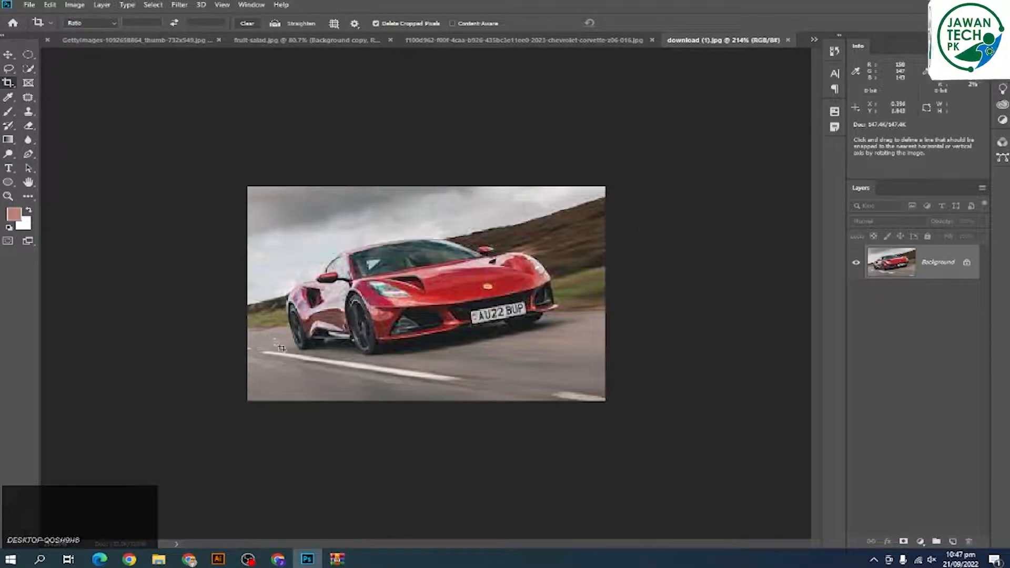
# Undo the straightening rotation and crop to restore the photo's full original framing
pyautogui.moveTo(282, 348); pyautogui.dragTo(579, 257)
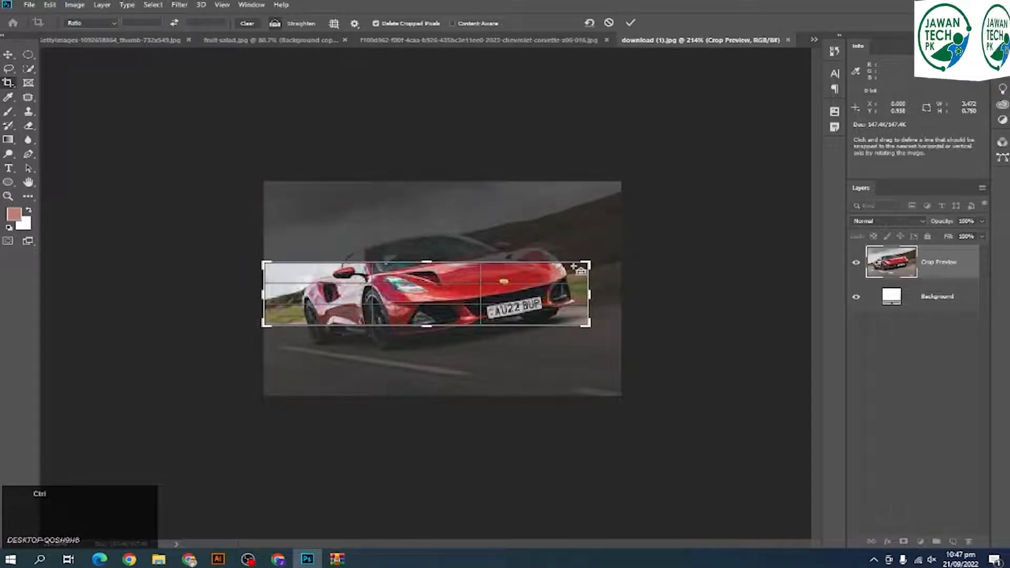
pyautogui.click(274, 23)
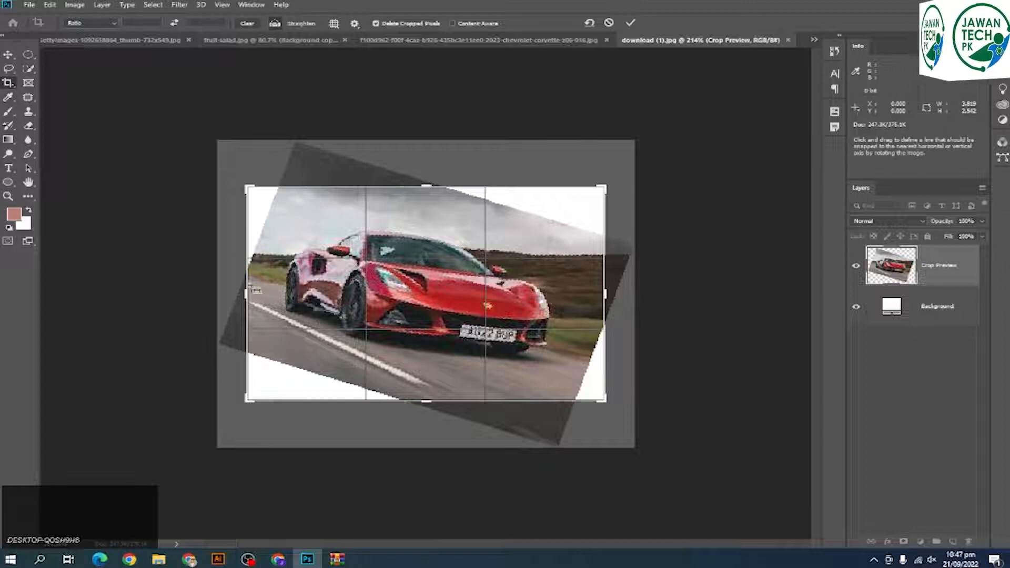
pyautogui.hotkey('ctrl', 'z')
pyautogui.hotkey('ctrl', 'z')
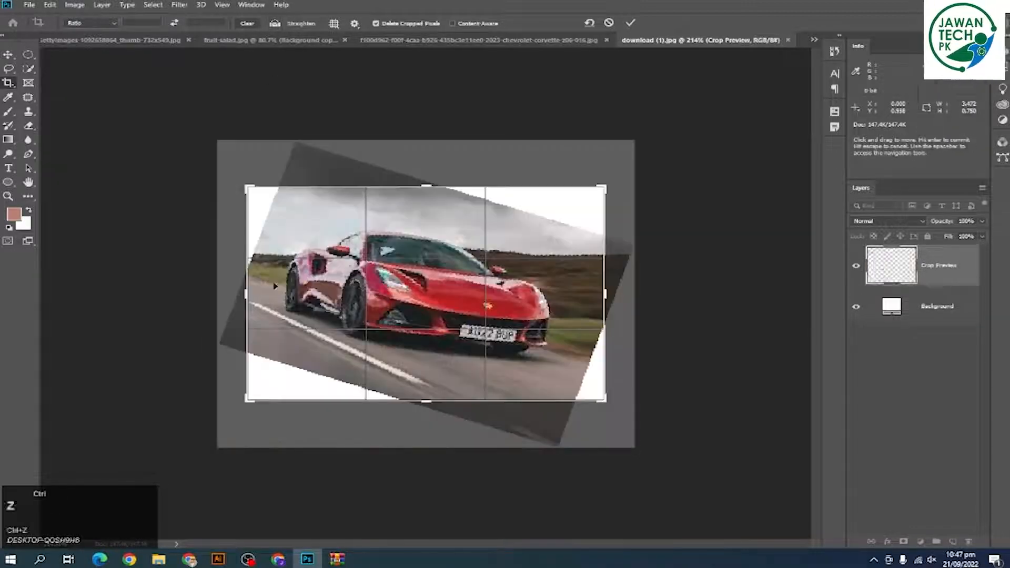
pyautogui.hotkey('ctrl', 'z')
pyautogui.click(8, 55)
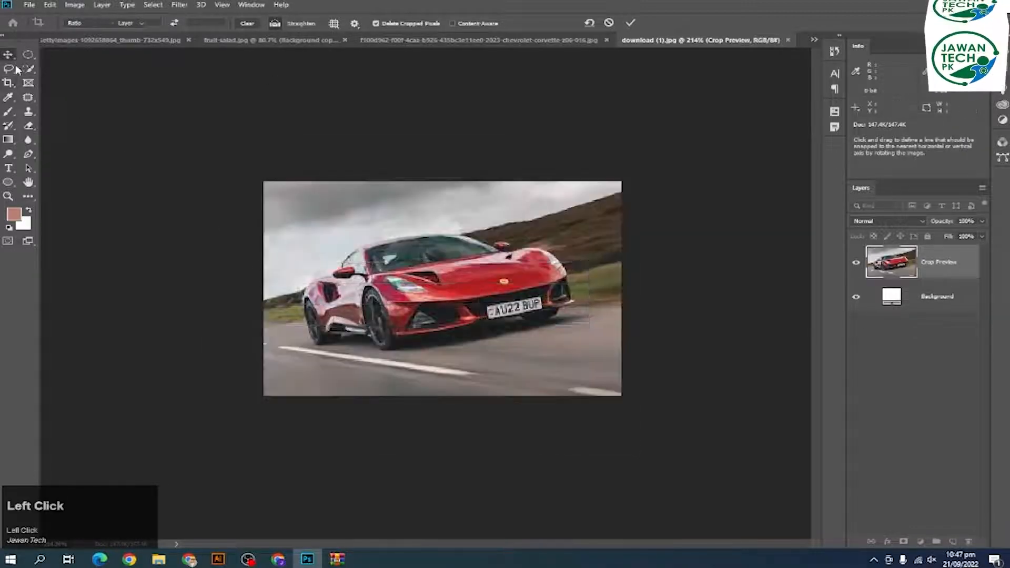
pyautogui.hotkey('ctrl', 'z')
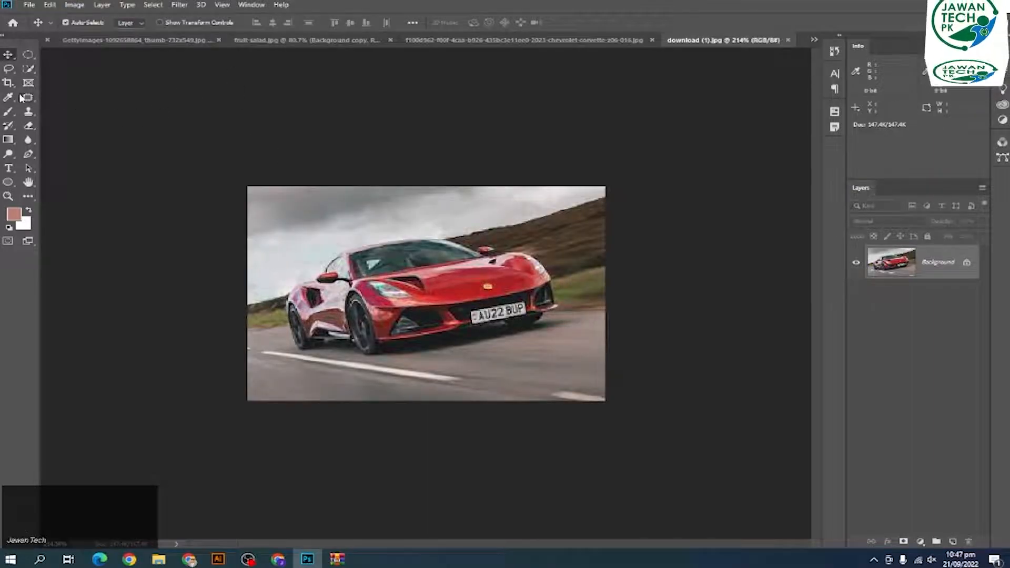
pyautogui.click(8, 83)
# Straighten the red car photo along a 3.7° reference line and apply the crop
pyautogui.click(274, 23)
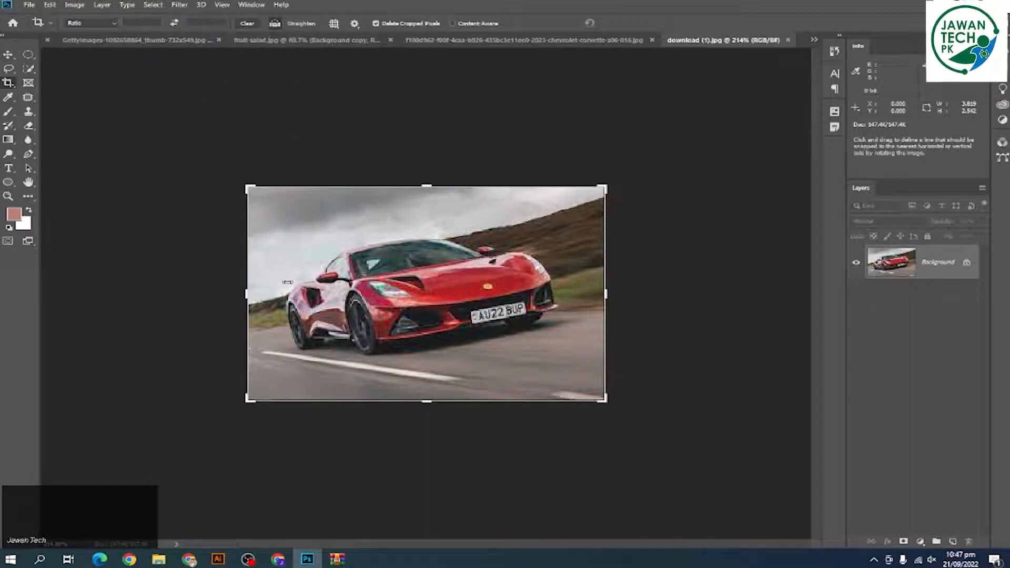
pyautogui.moveTo(247, 316); pyautogui.dragTo(610, 287)
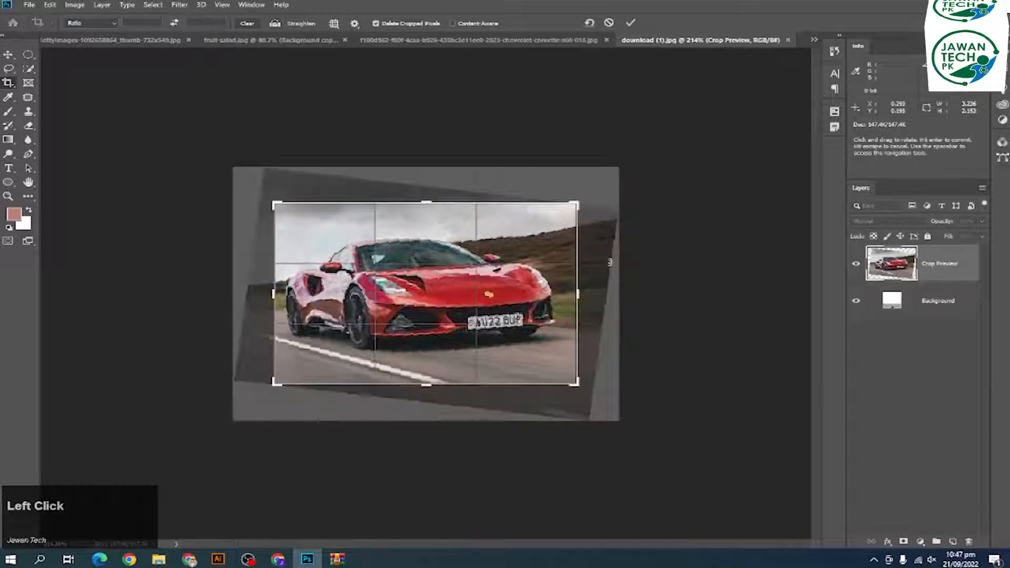
pyautogui.press('Return')
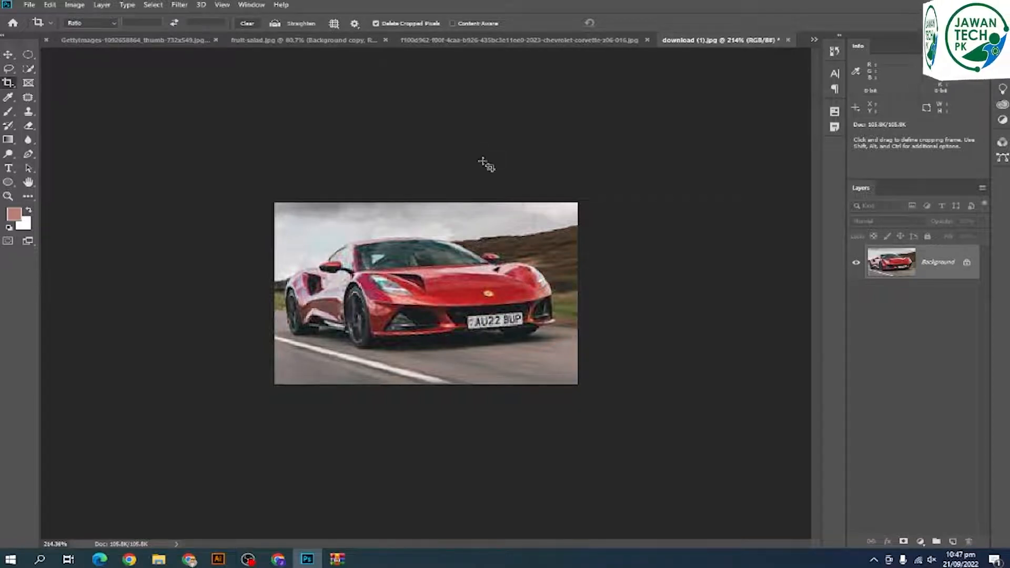
pyautogui.press('v')
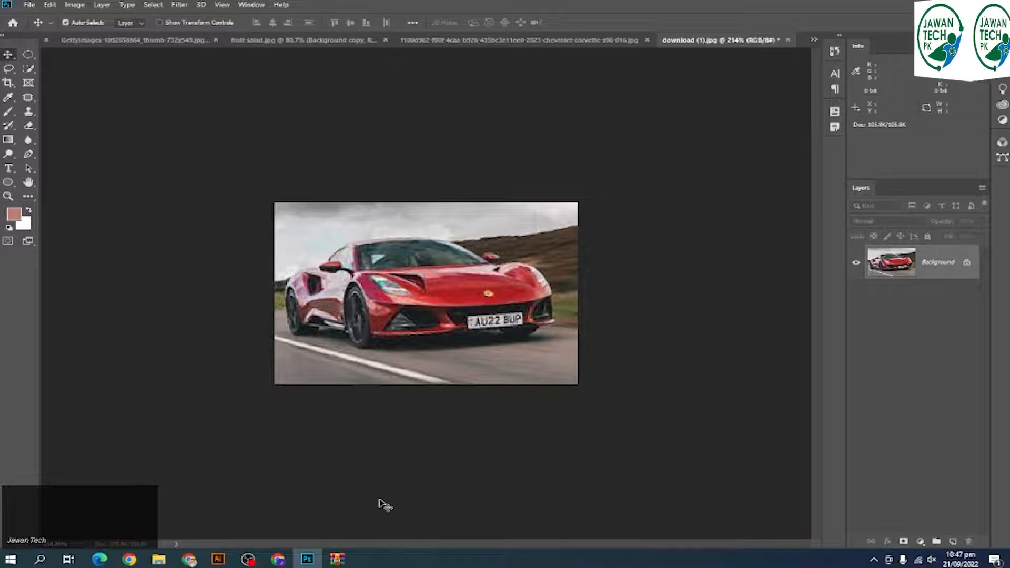
pyautogui.click(275, 563)
# Search Google Images for 'book page' in a new tab and browse the results
pyautogui.scroll(3, 316, 264)
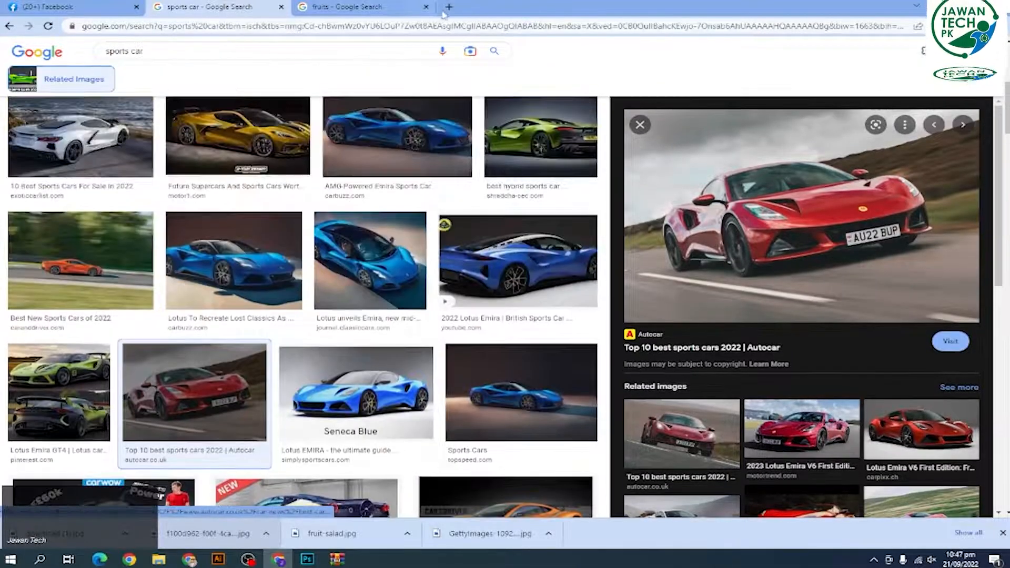
pyautogui.click(445, 11)
pyautogui.write('book ')
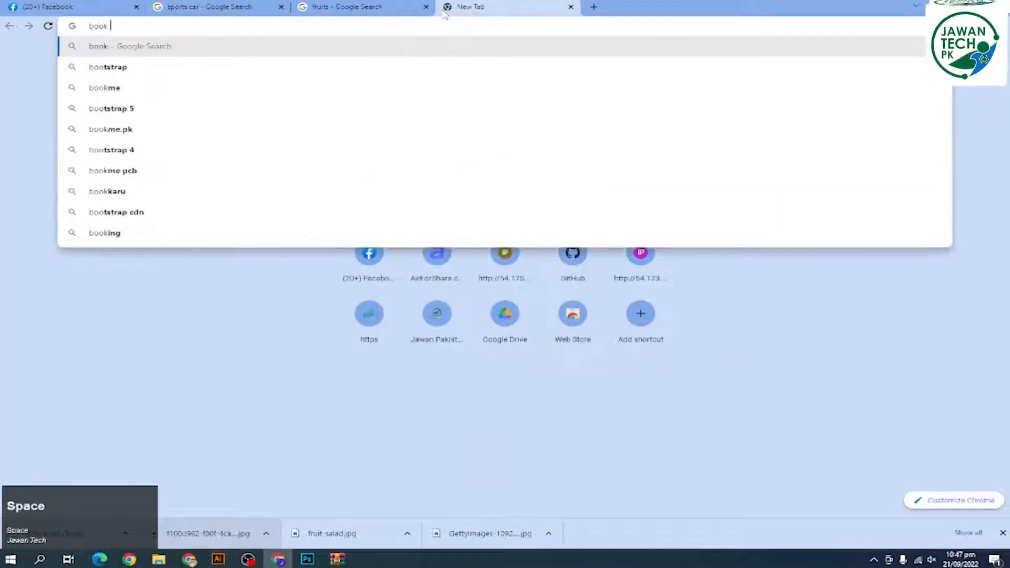
pyautogui.write('page')
pyautogui.press('Return')
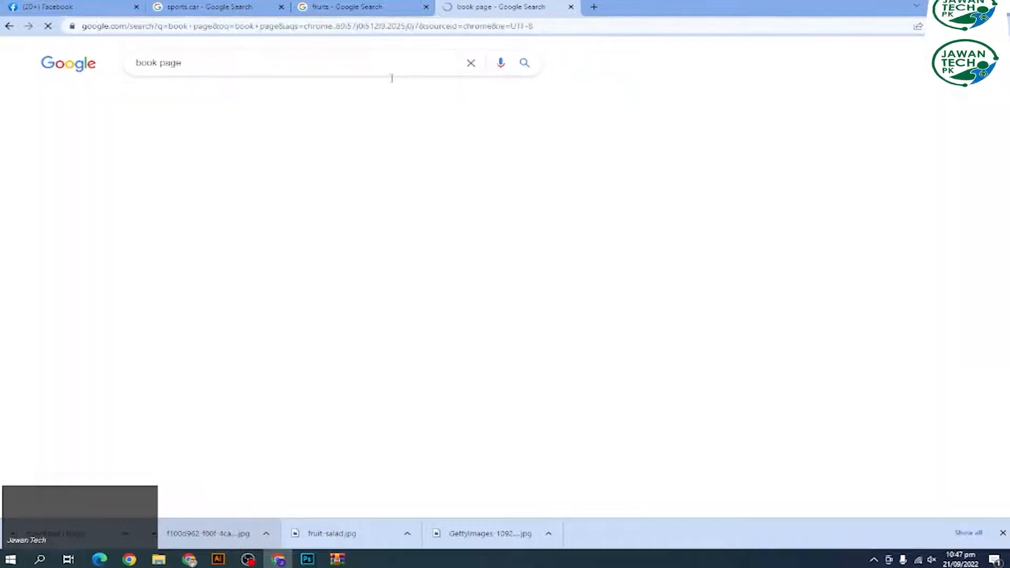
pyautogui.click(199, 96)
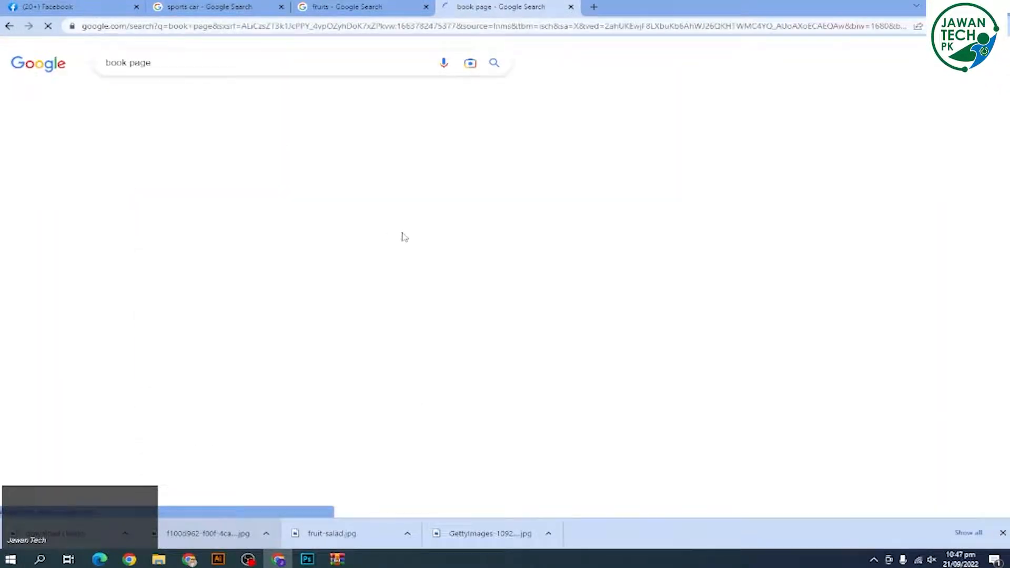
pyautogui.scroll(-3, 587, 246)
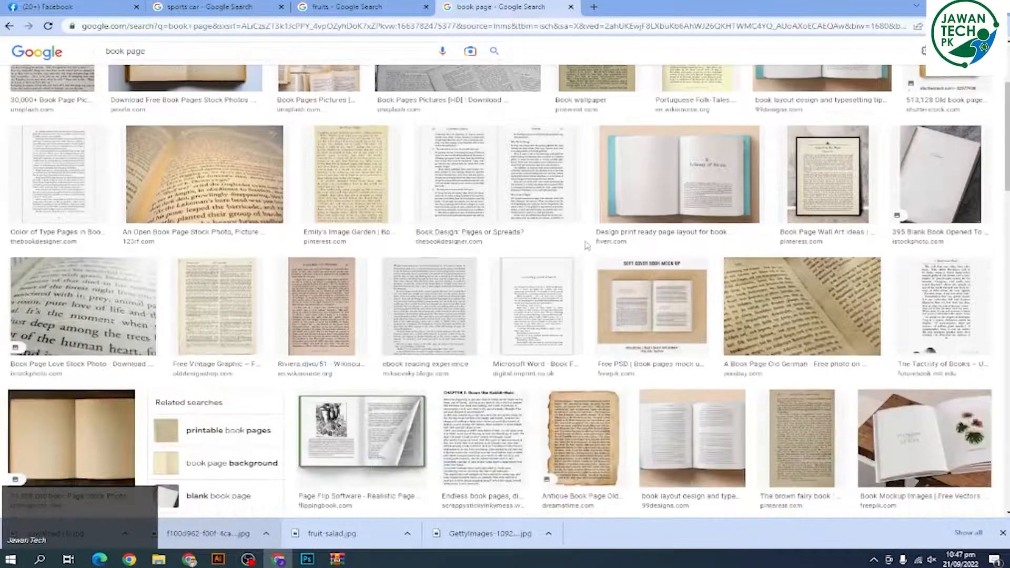
pyautogui.scroll(-4, 588, 246)
pyautogui.scroll(-5, 596, 232)
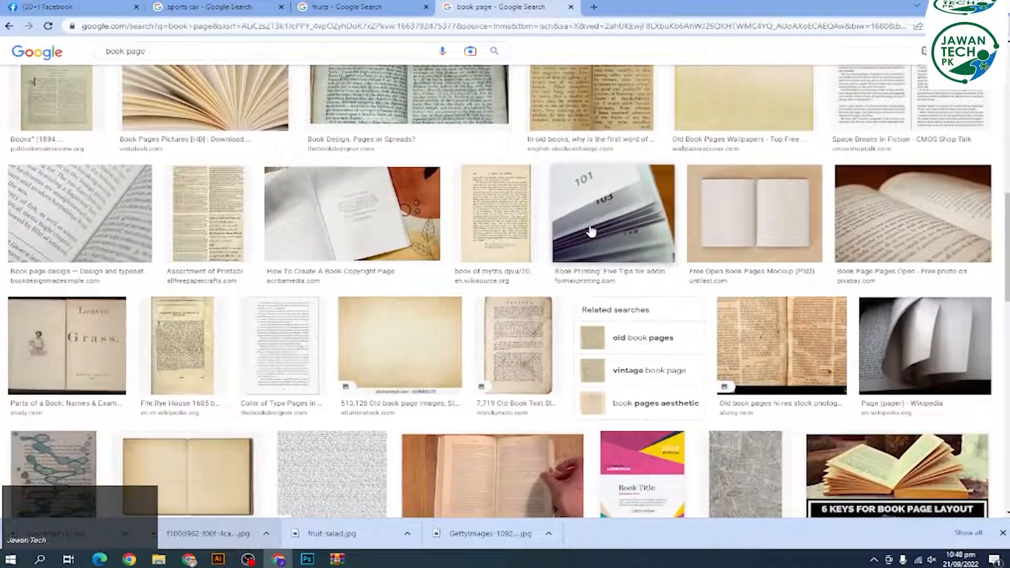
pyautogui.scroll(-8, 592, 232)
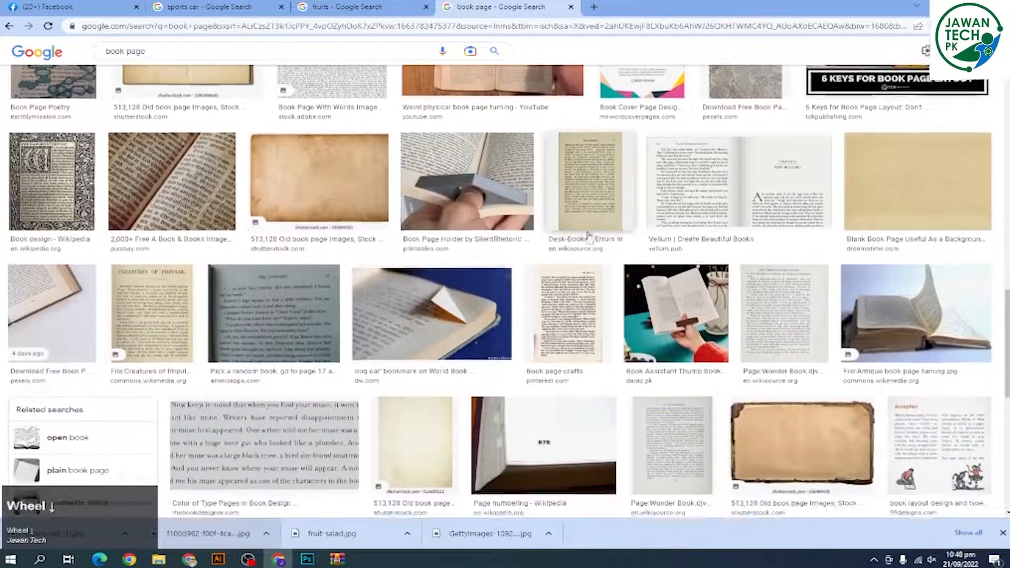
pyautogui.scroll(-2, 684, 239)
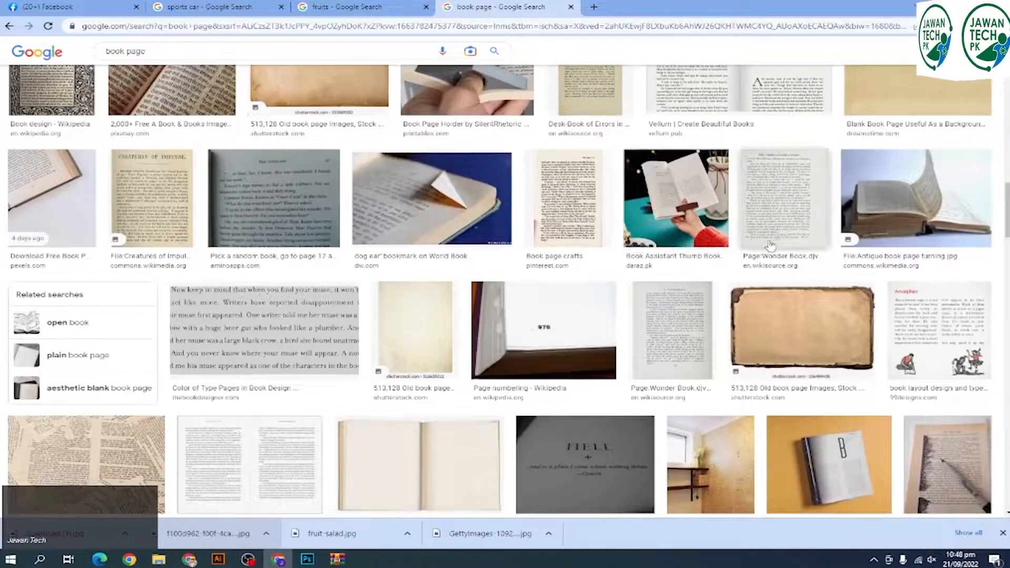
pyautogui.scroll(-7, 770, 246)
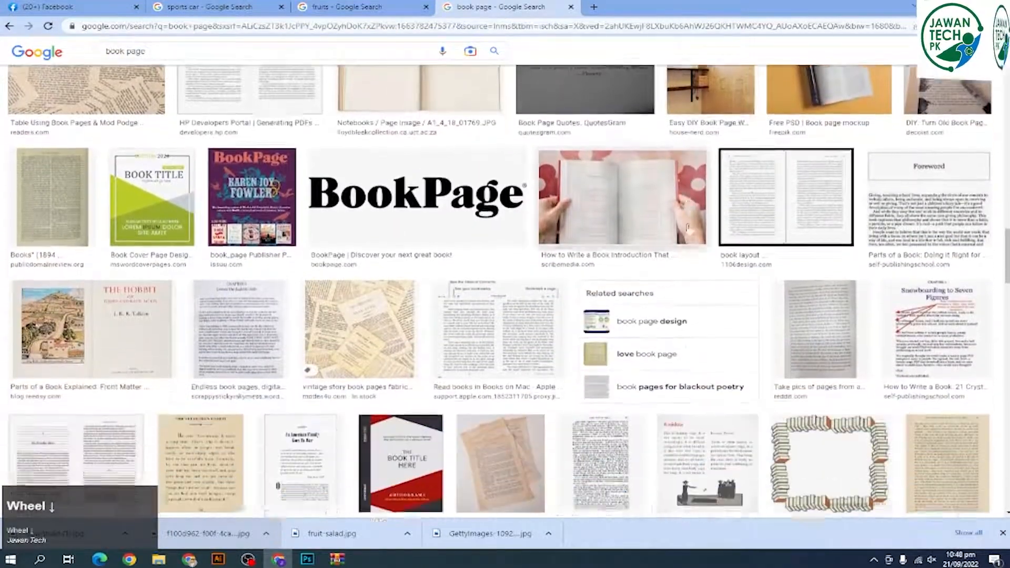
pyautogui.scroll(-1, 687, 228)
pyautogui.scroll(-3, 579, 252)
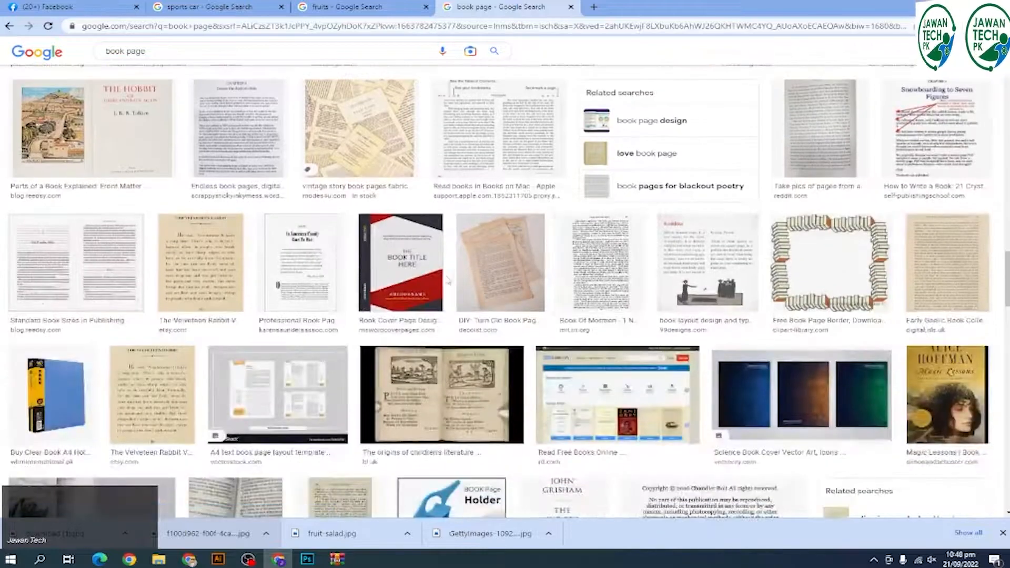
pyautogui.scroll(-6, 500, 263)
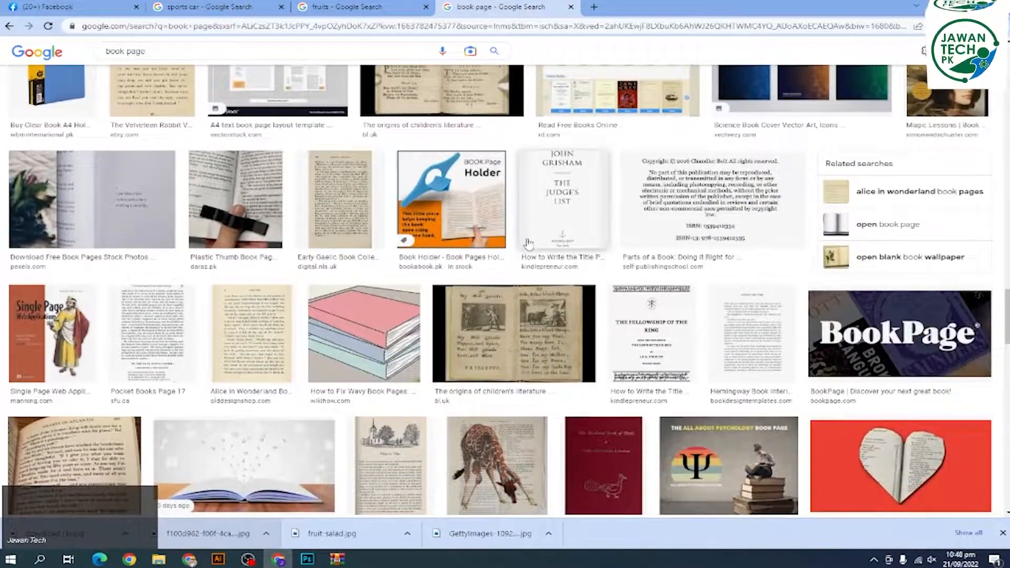
pyautogui.scroll(-4, 531, 244)
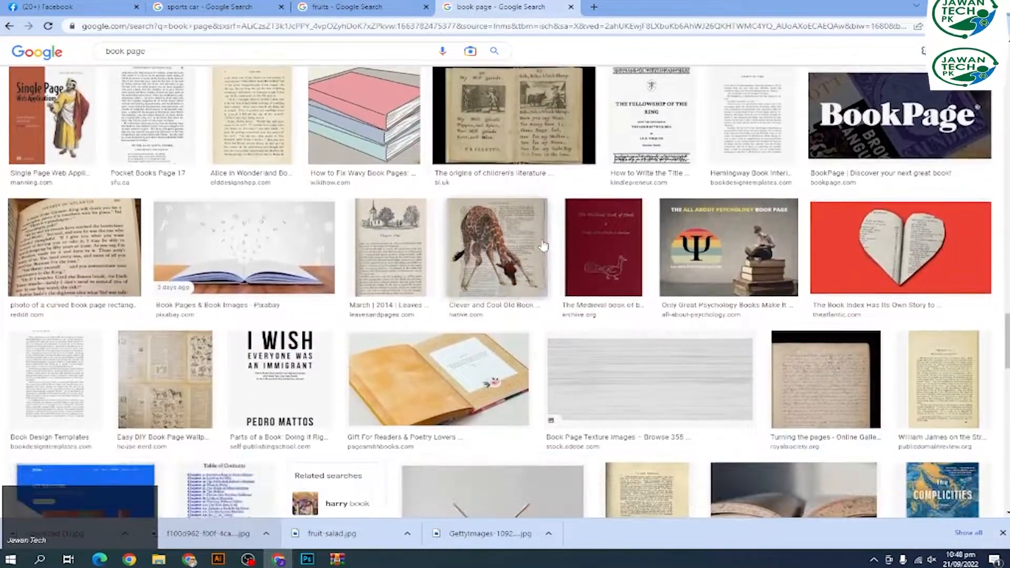
pyautogui.scroll(-6, 543, 246)
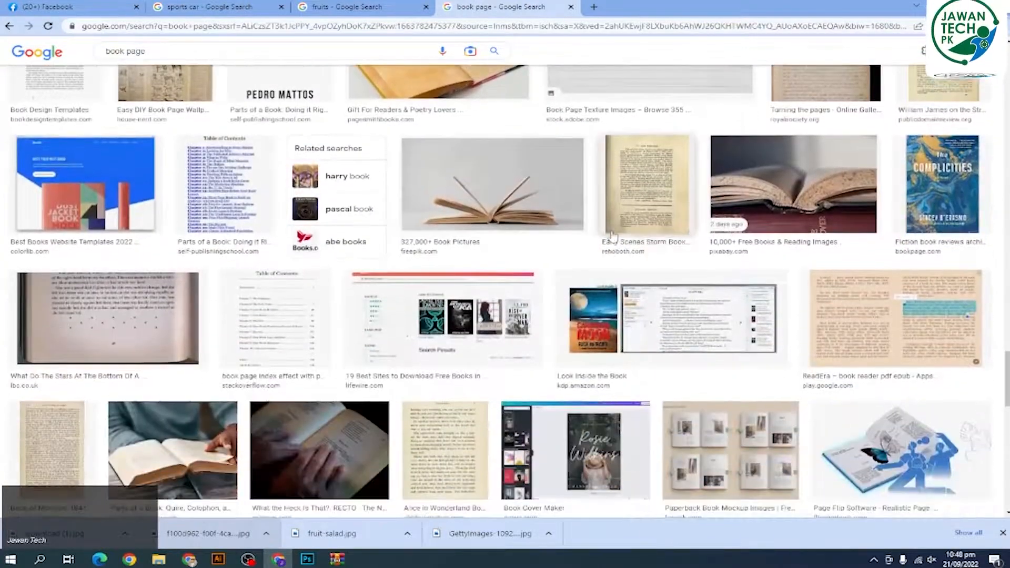
pyautogui.scroll(-3, 612, 236)
# Save The Verge's open-book photo and drag the download into Photoshop
pyautogui.click(859, 294)
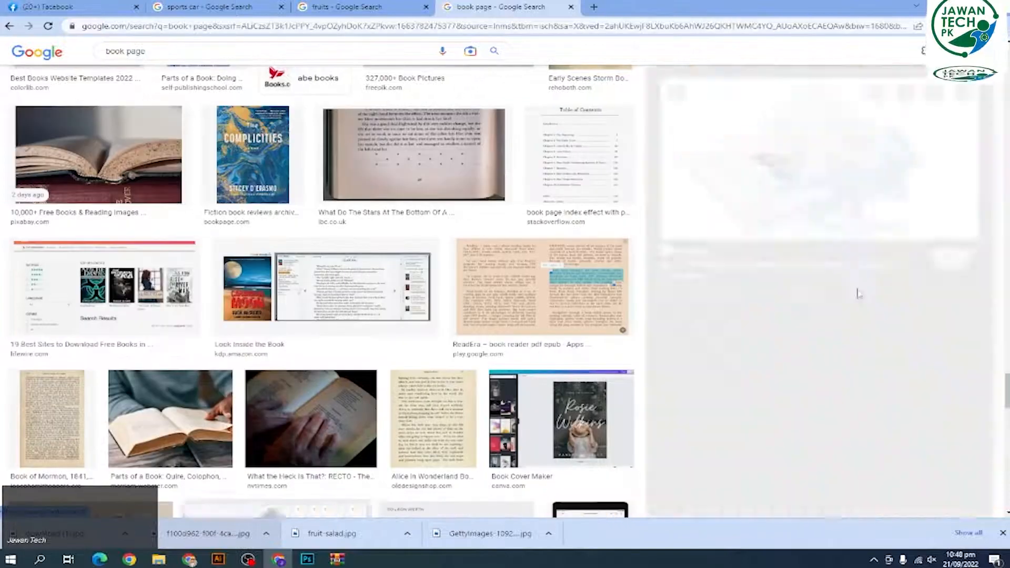
pyautogui.scroll(-3, 830, 223)
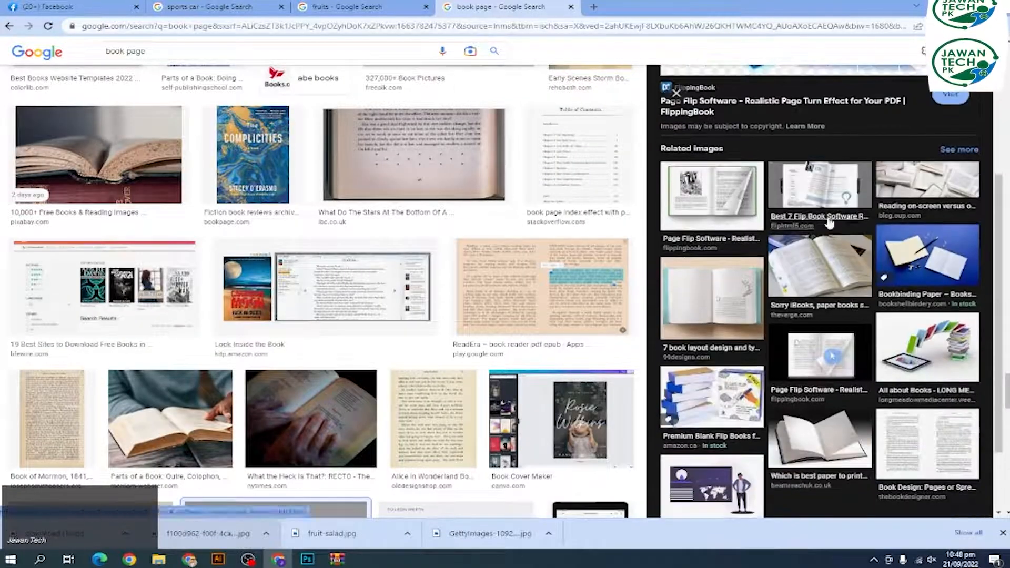
pyautogui.click(843, 310)
pyautogui.rightClick(830, 182)
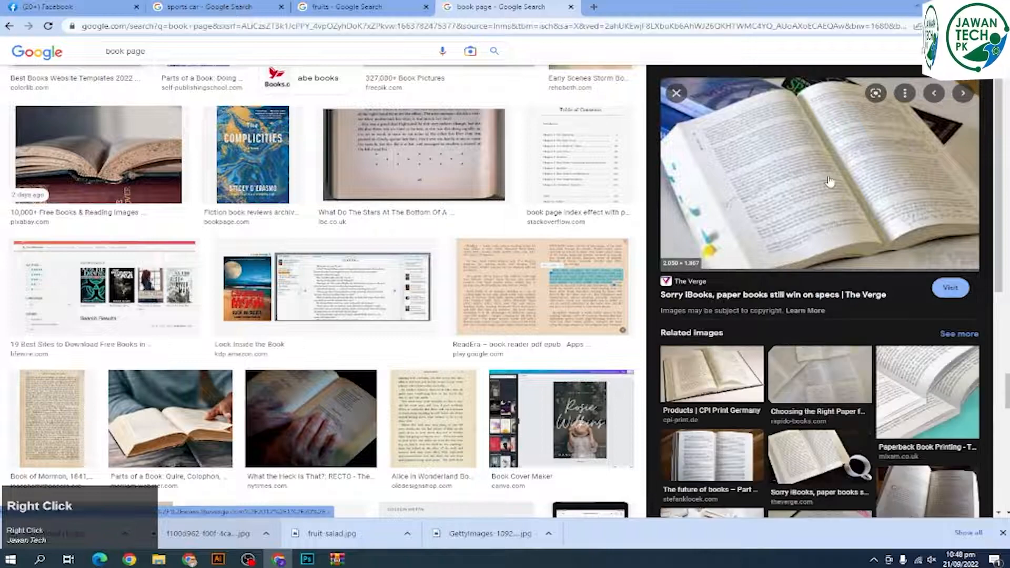
pyautogui.click(873, 304)
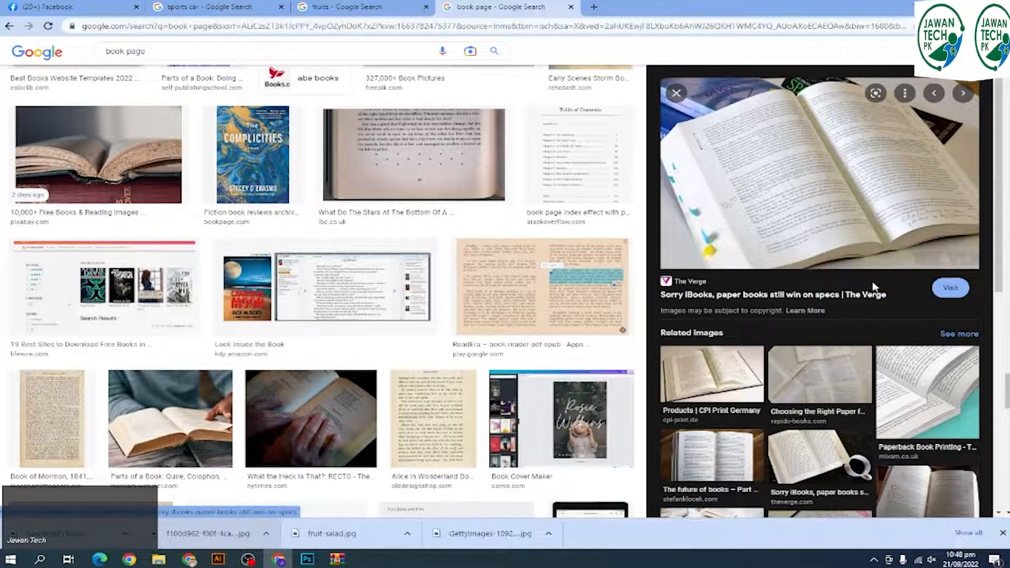
pyautogui.press('Return')
pyautogui.moveTo(52, 533); pyautogui.dragTo(514, 29)
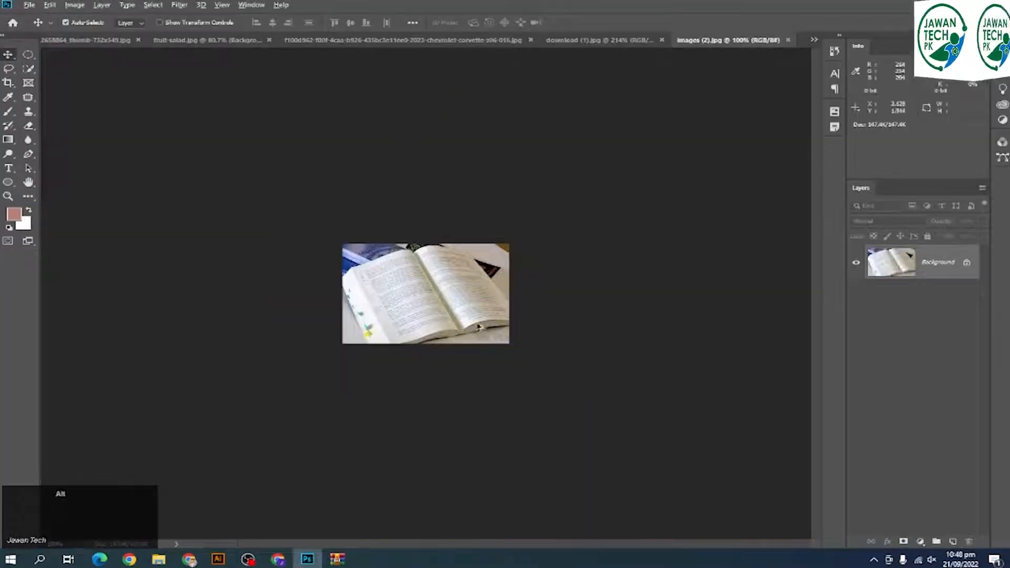
# Preview the CPI Print Germany book image
pyautogui.scroll(3, 479, 327)
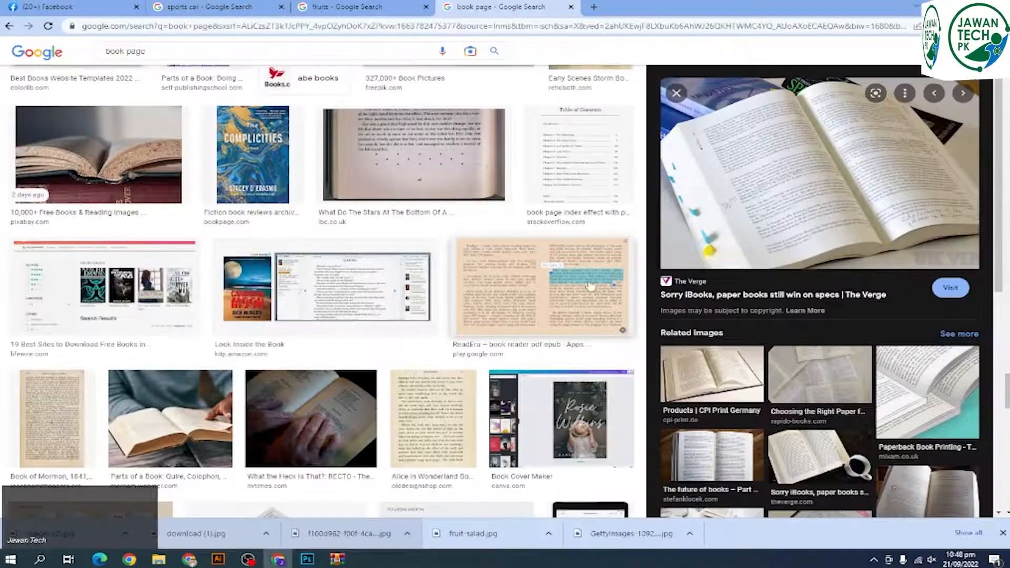
pyautogui.scroll(-5, 813, 263)
pyautogui.click(710, 155)
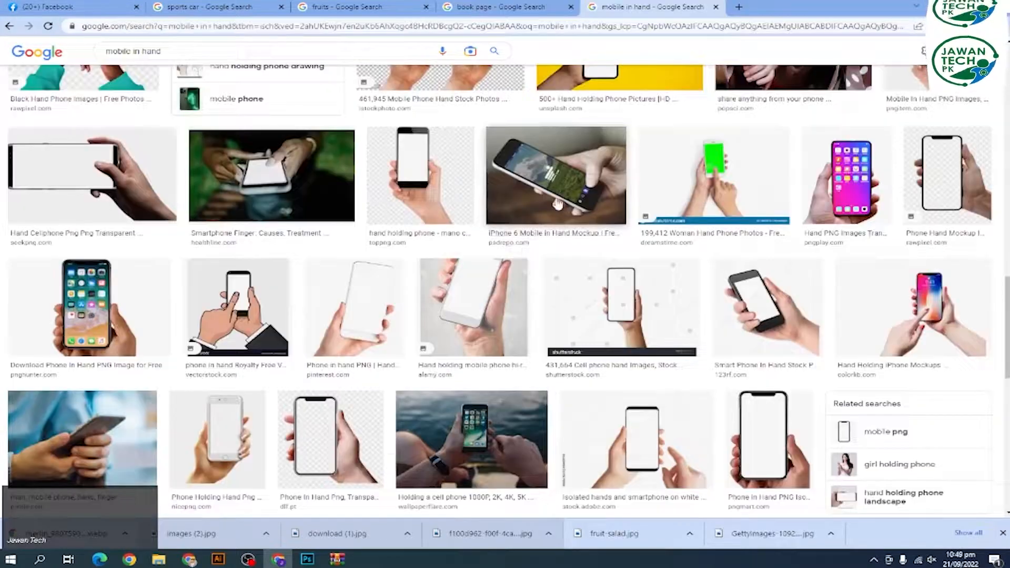
# Save the hand-holding-iPhone photo with social app icons and drag it into Photoshop
pyautogui.scroll(-7, 558, 204)
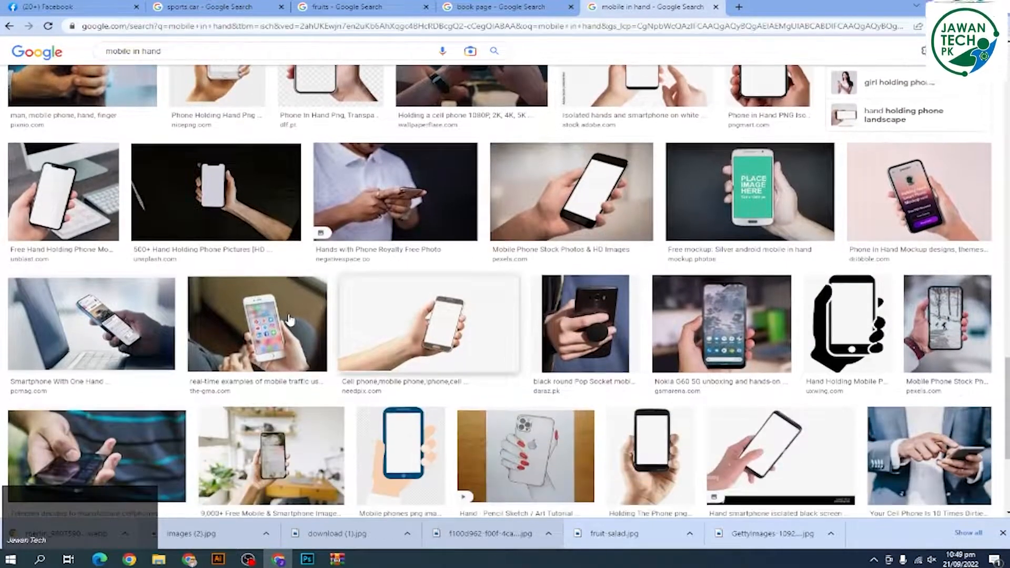
pyautogui.click(289, 319)
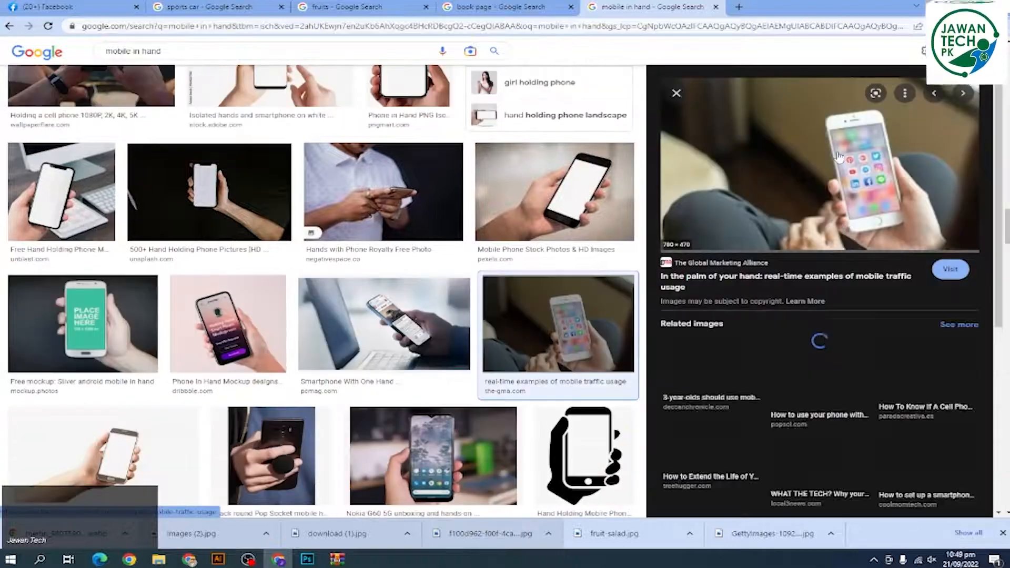
pyautogui.rightClick(838, 157)
pyautogui.click(894, 265)
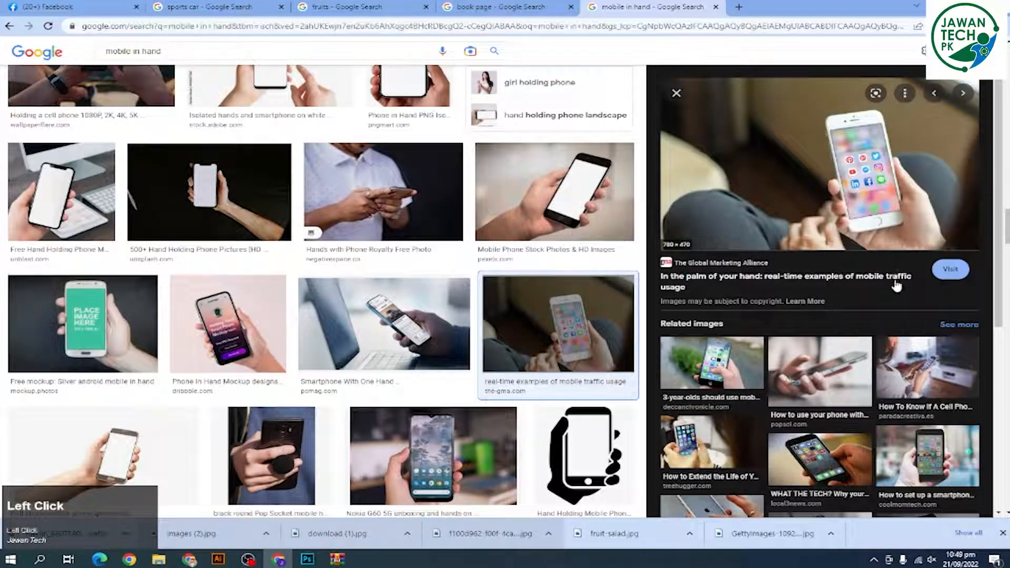
pyautogui.press('Return')
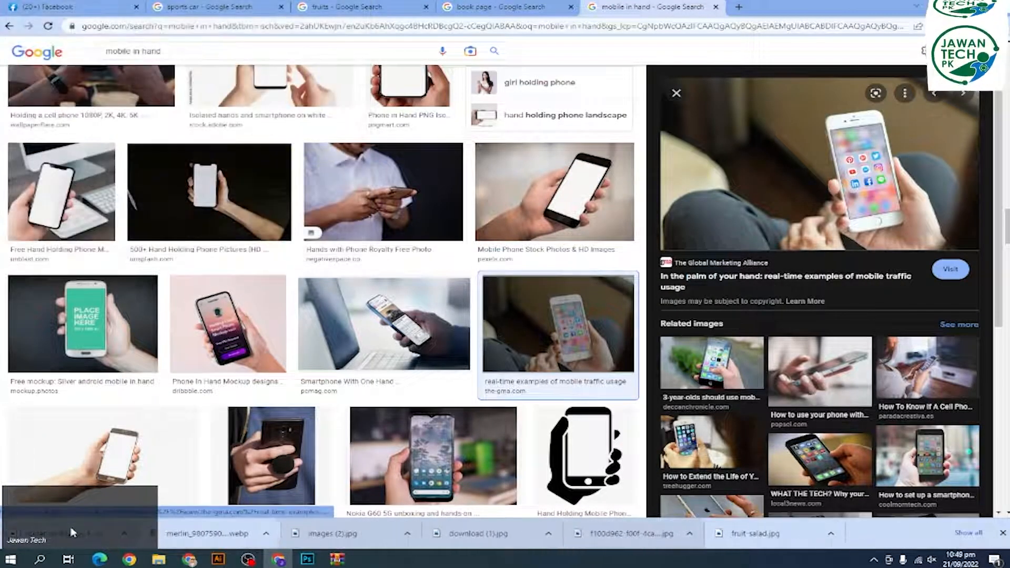
pyautogui.moveTo(72, 532); pyautogui.dragTo(489, 27)
# Perspective-crop the phone photo to the screen's four corners and commit the crop
pyautogui.scroll(6, 550, 295)
pyautogui.scroll(-4, 552, 295)
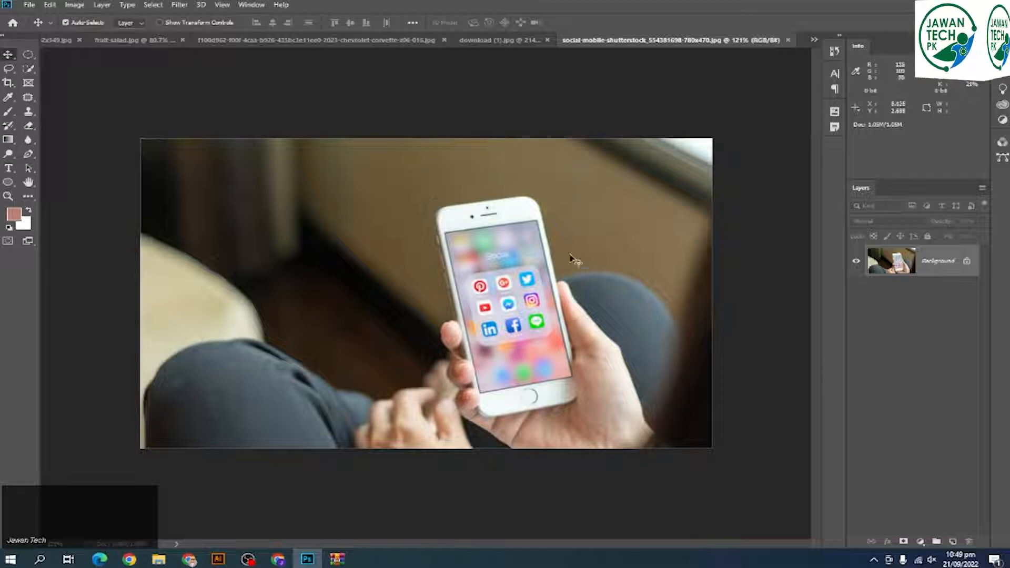
pyautogui.moveTo(8, 83); pyautogui.dragTo(81, 97)
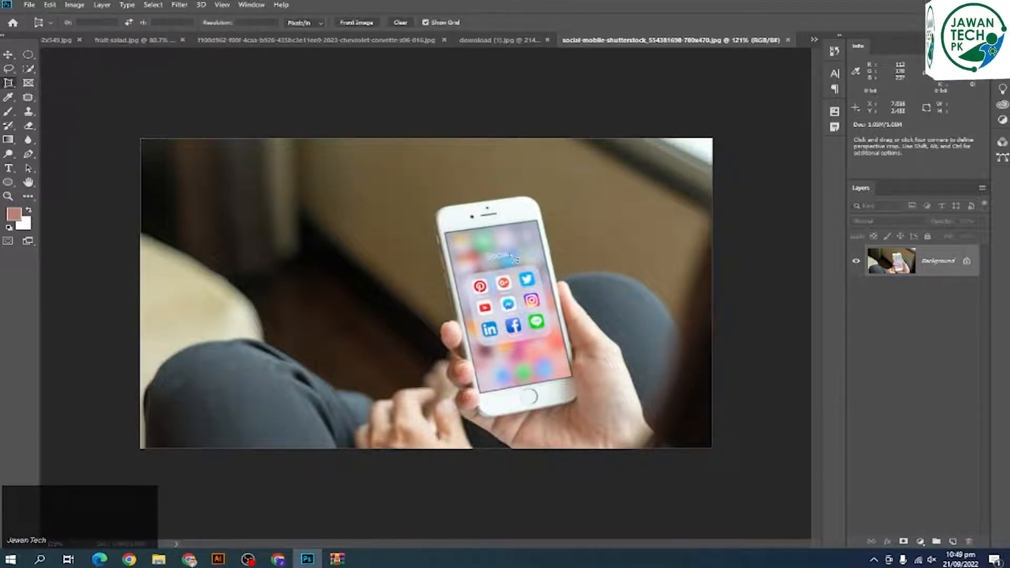
pyautogui.scroll(2, 427, 293)
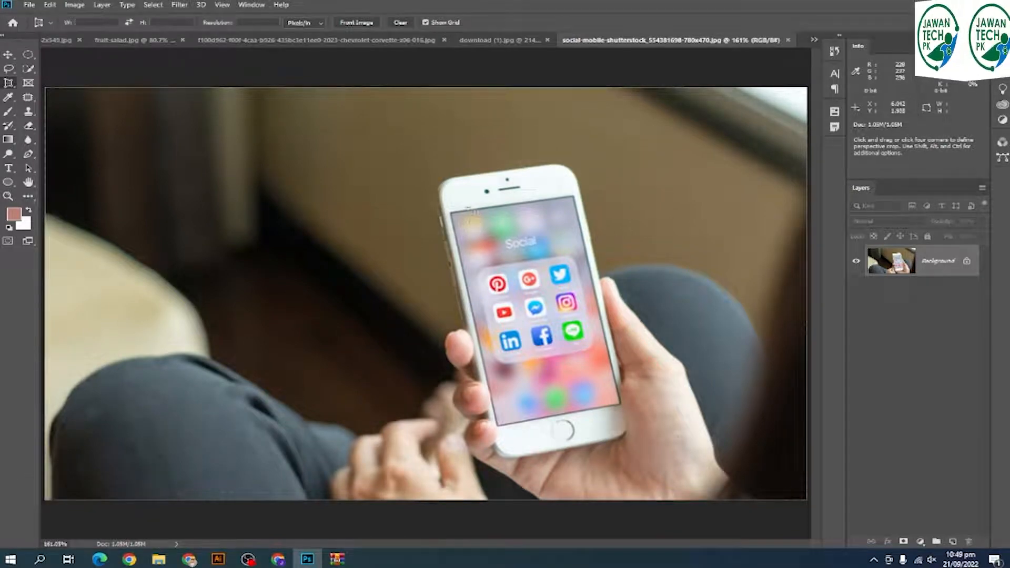
pyautogui.click(453, 212)
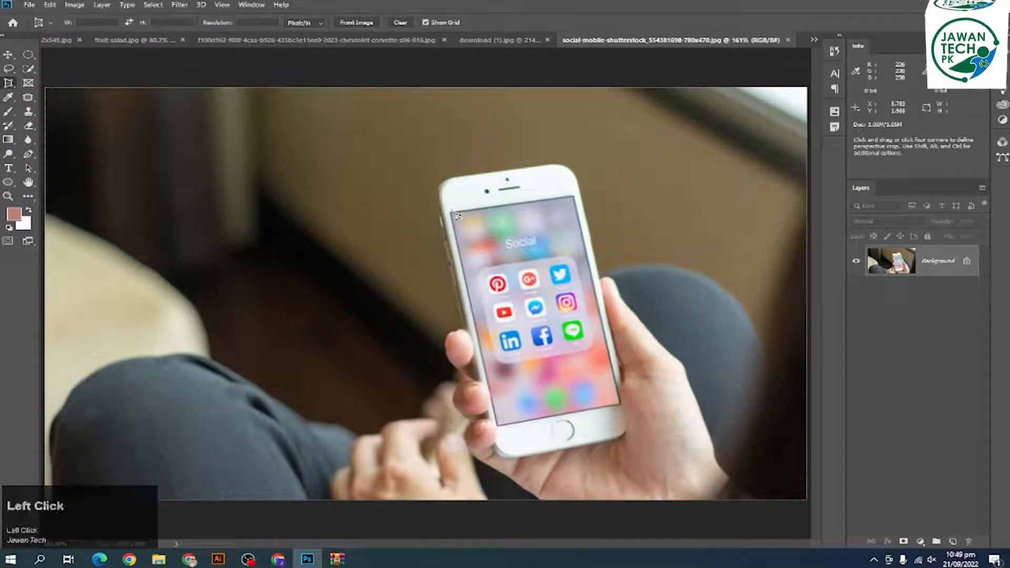
pyautogui.click(572, 197)
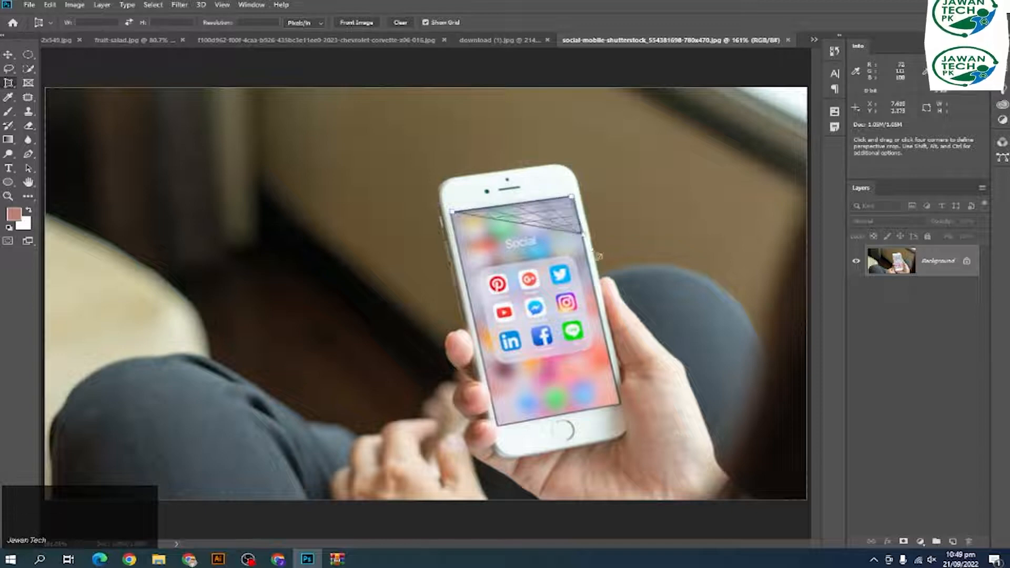
pyautogui.click(622, 405)
pyautogui.click(498, 425)
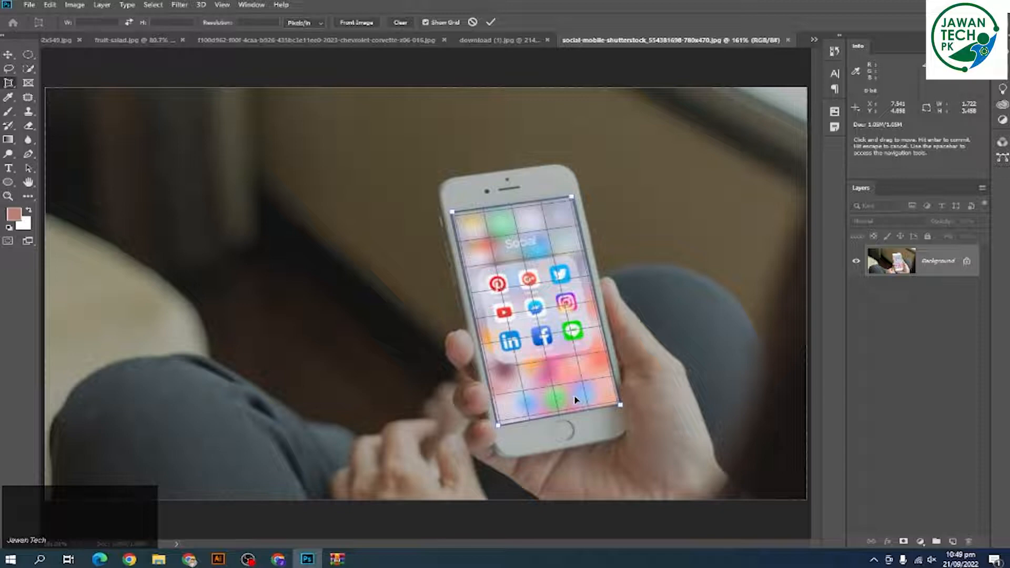
pyautogui.press('Return')
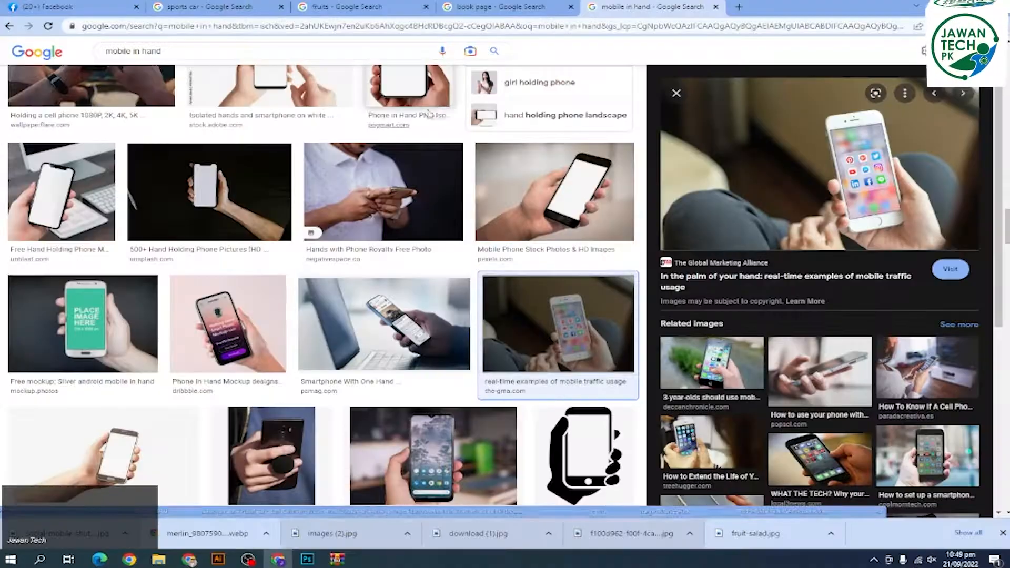
# Save PCMag's Smartphone With One Hand photo, then copy it to the clipboard
pyautogui.click(410, 282)
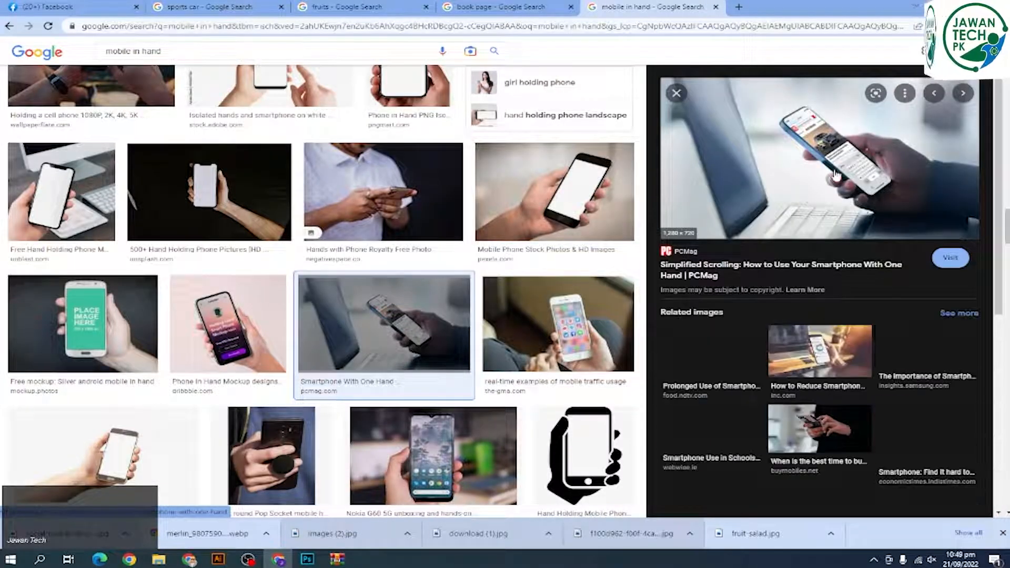
pyautogui.rightClick(845, 151)
pyautogui.click(889, 278)
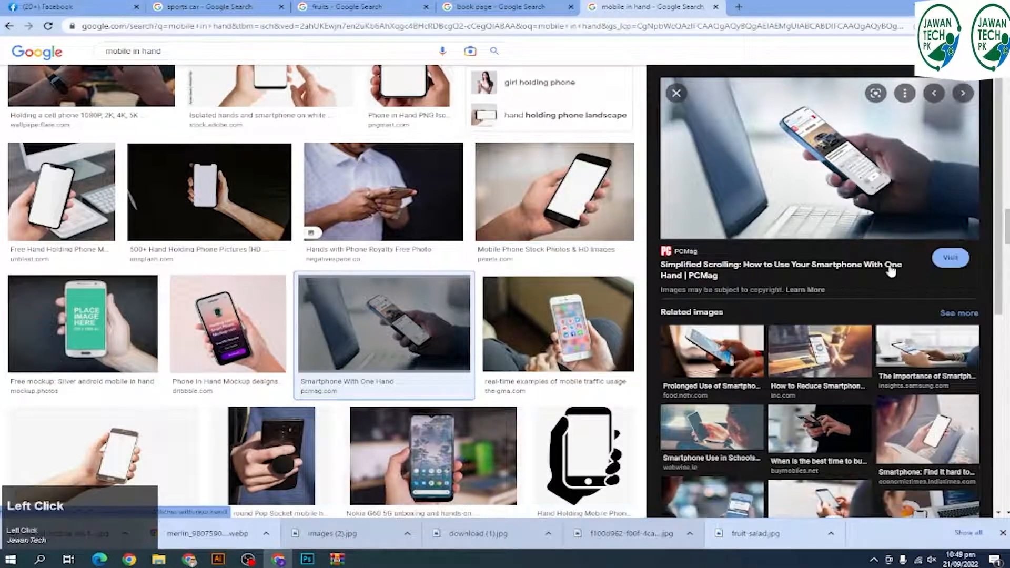
pyautogui.press('Return')
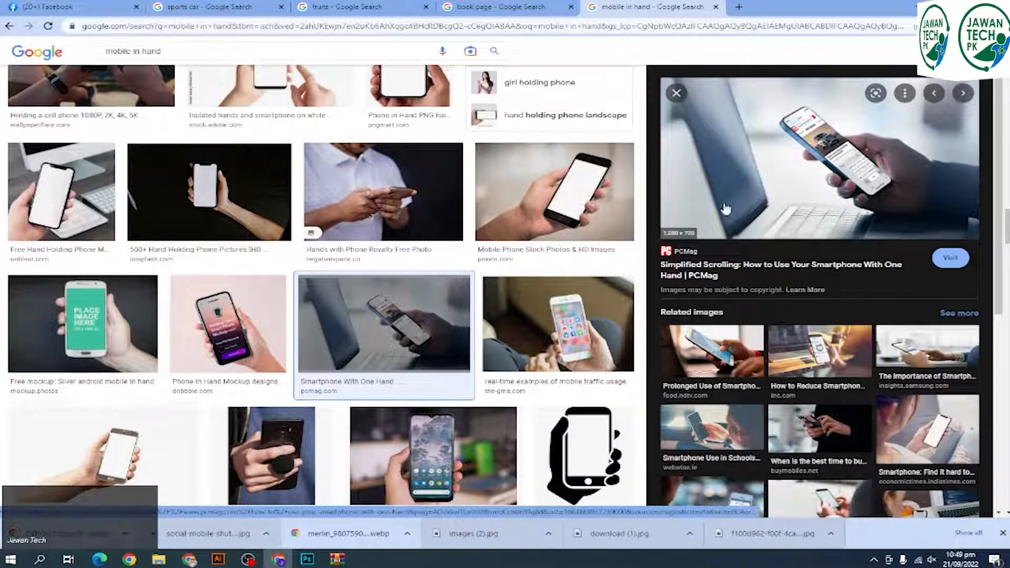
pyautogui.rightClick(742, 169)
# Create a new 1280×720 document from the Clipboard preset and paste the smartphone photo into it
pyautogui.hotkey('alt', 'Tab')
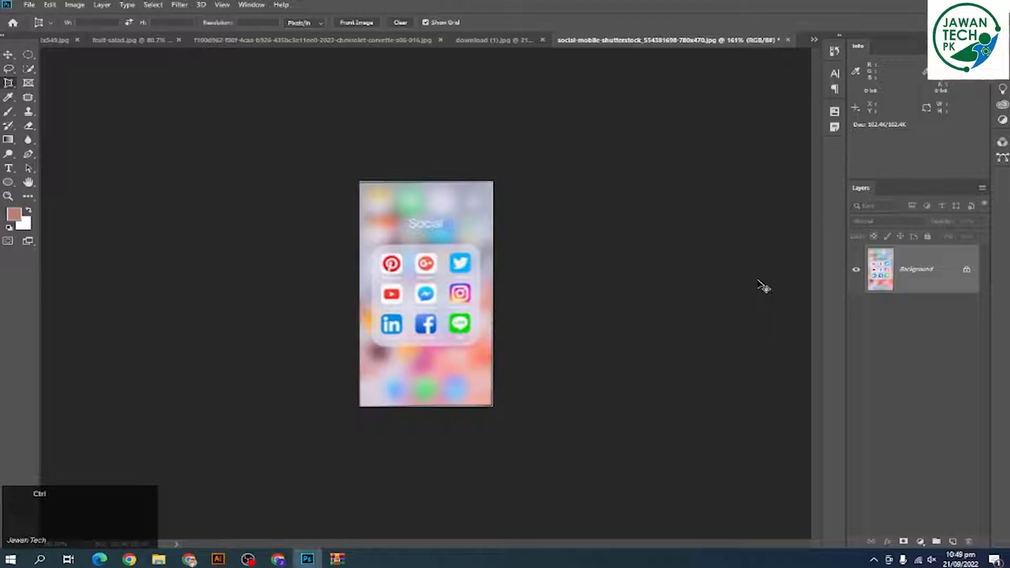
pyautogui.hotkey('ctrl', 'n')
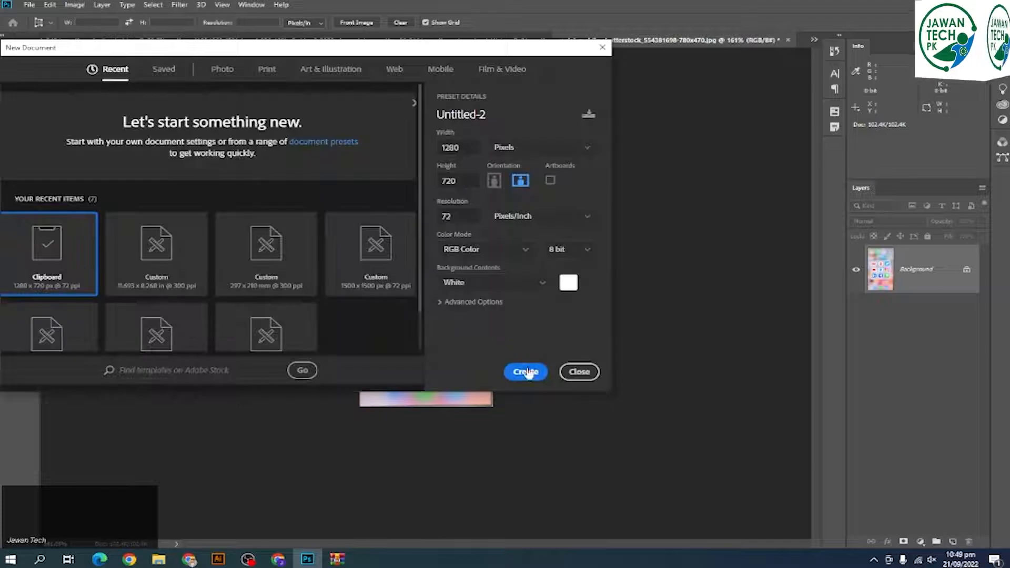
pyautogui.click(523, 372)
pyautogui.hotkey('ctrl', 'v')
pyautogui.press('v')
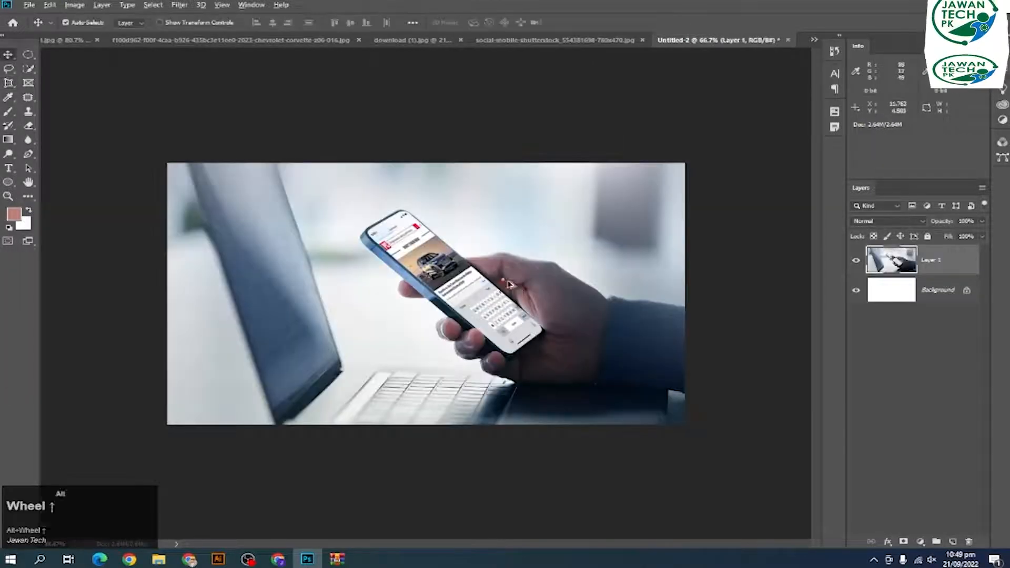
pyautogui.scroll(-2, 505, 274)
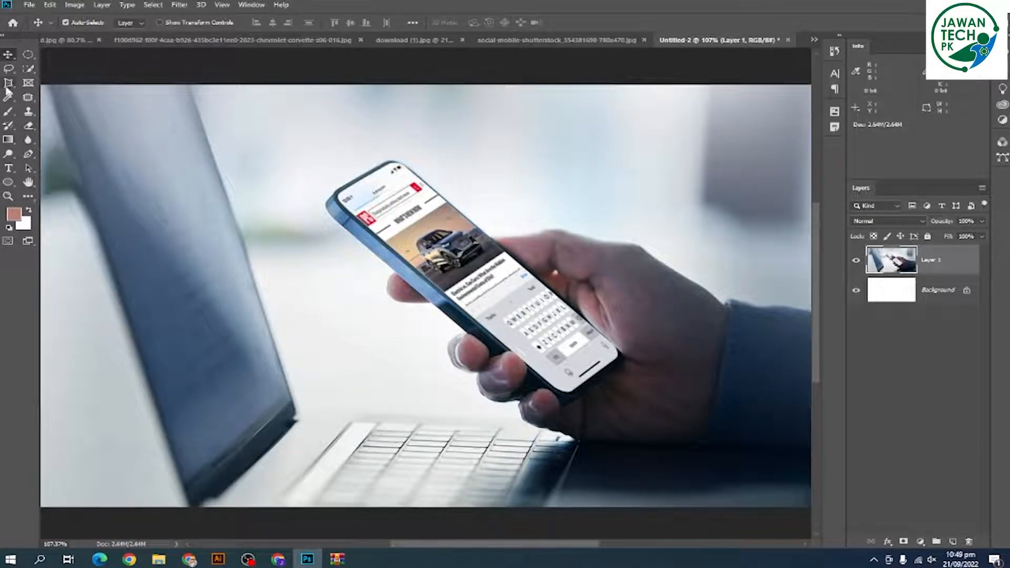
# Perspective-crop the photo to the phone screen's four corners, flattening it
pyautogui.press('c')
pyautogui.click(343, 203)
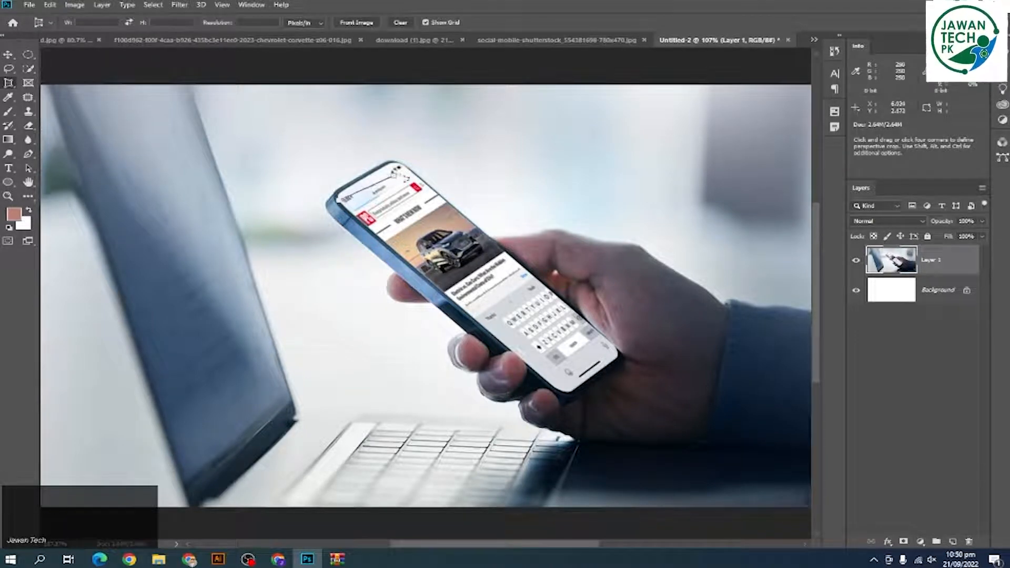
pyautogui.click(407, 167)
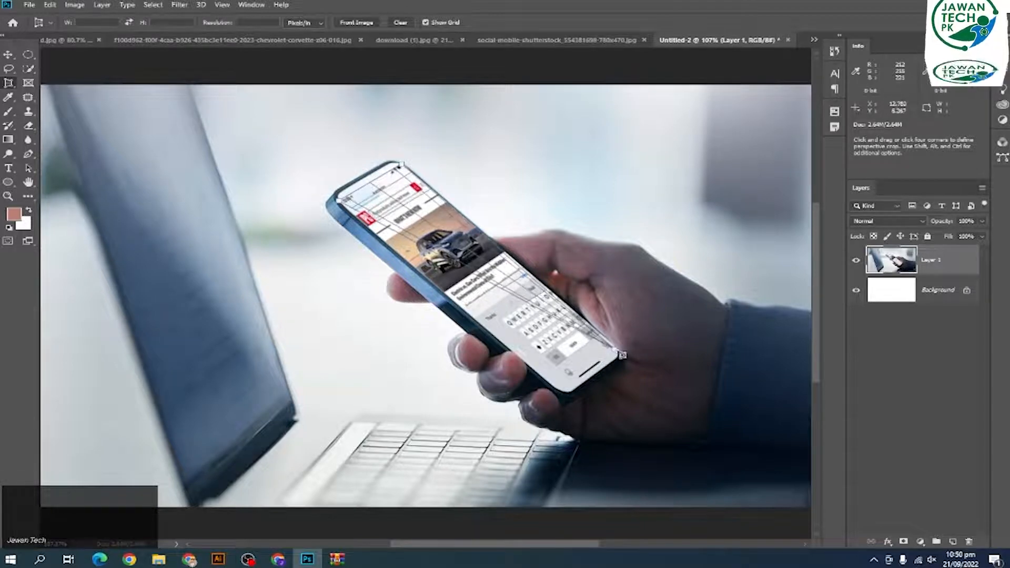
pyautogui.click(623, 352)
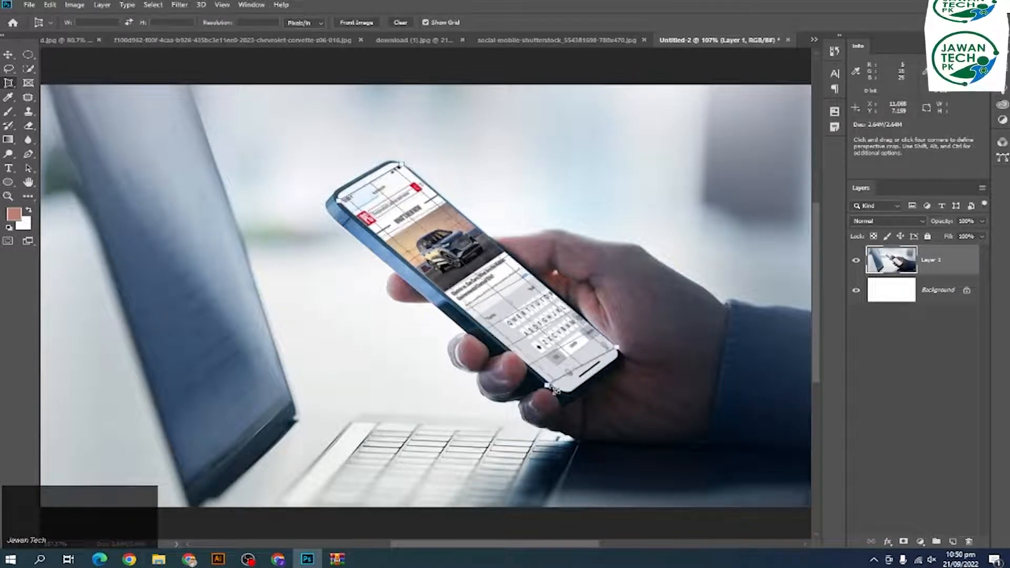
pyautogui.click(564, 394)
pyautogui.press('Return')
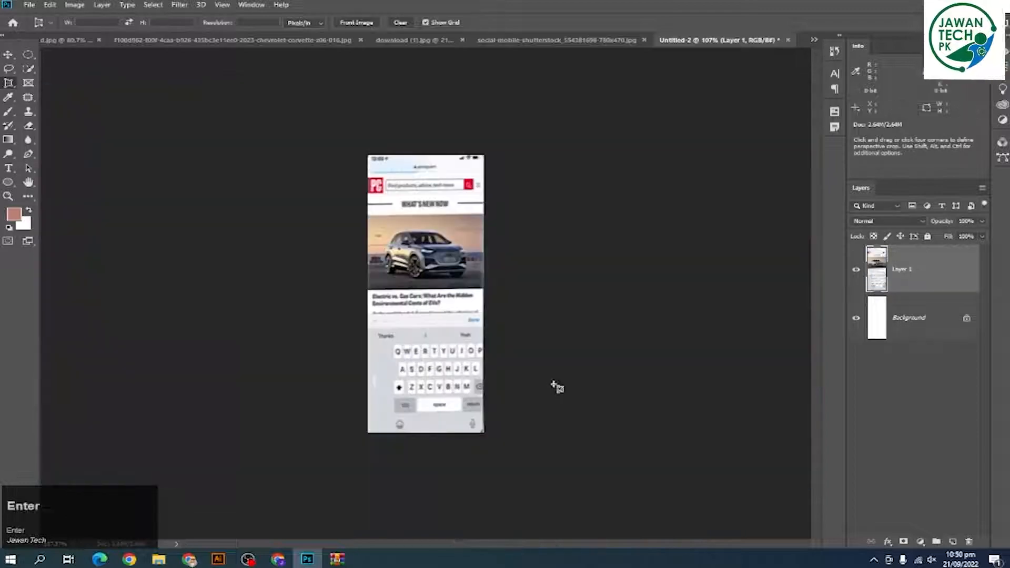
pyautogui.press('ctrl')
# Widen the canvas with the Crop tool, adding white space on the right
pyautogui.press('c')
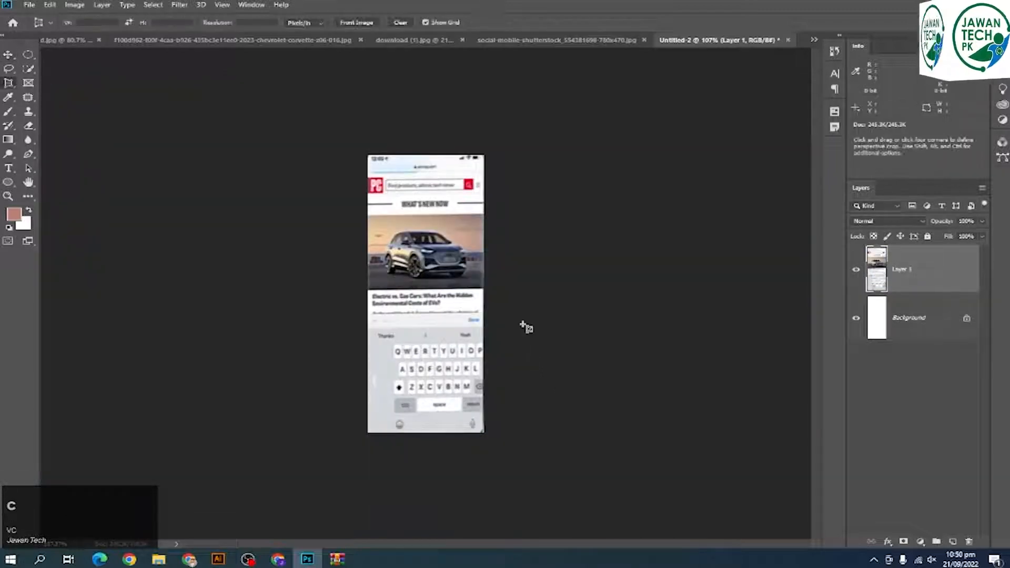
pyautogui.click(8, 83)
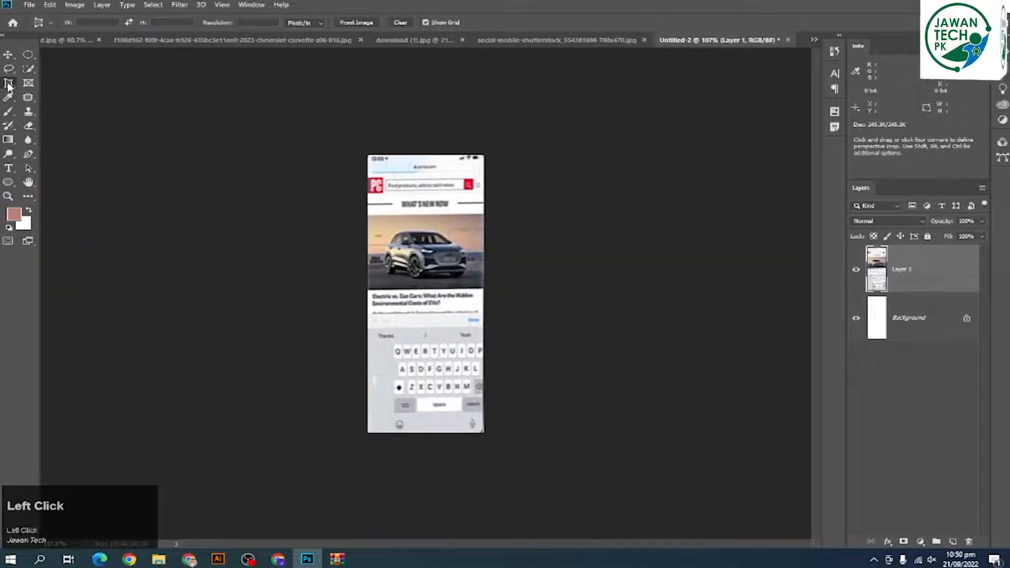
pyautogui.click(47, 83)
pyautogui.moveTo(489, 295); pyautogui.dragTo(513, 290)
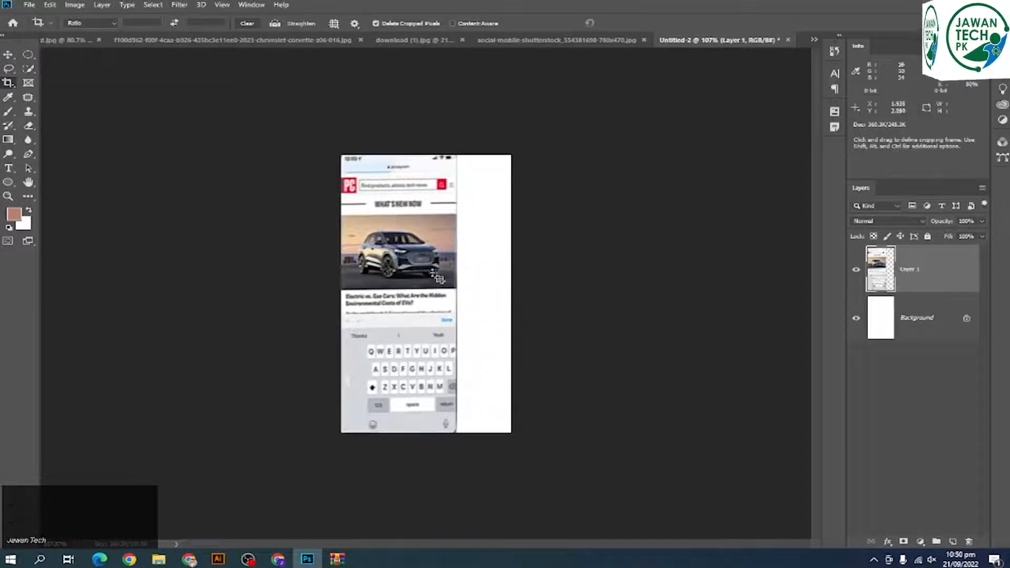
pyautogui.press('Return')
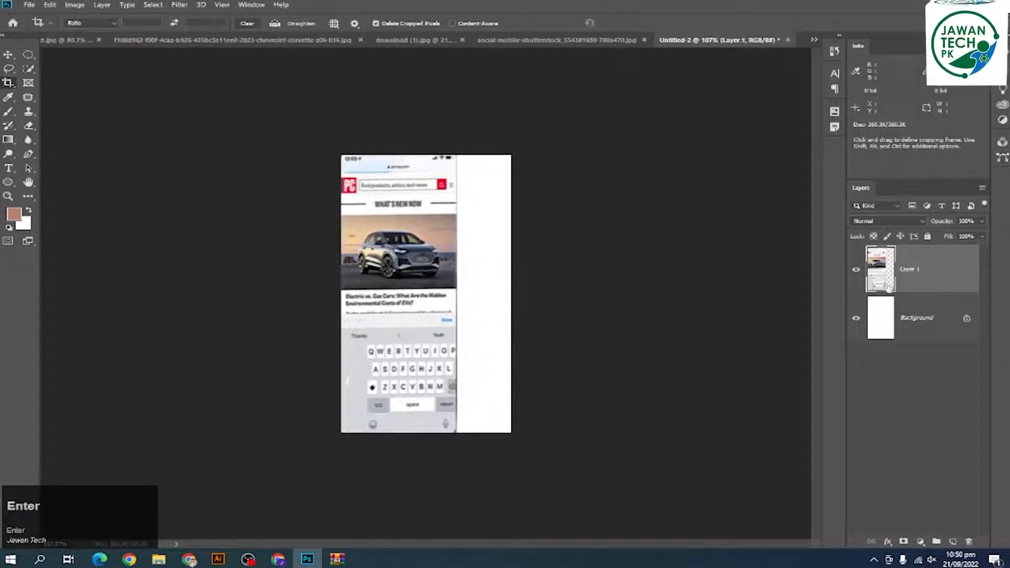
pyautogui.hotkey('ctrl', 'y')
# Stretch the screenshot layer wider to fill the canvas
pyautogui.hotkey('ctrl', 't')
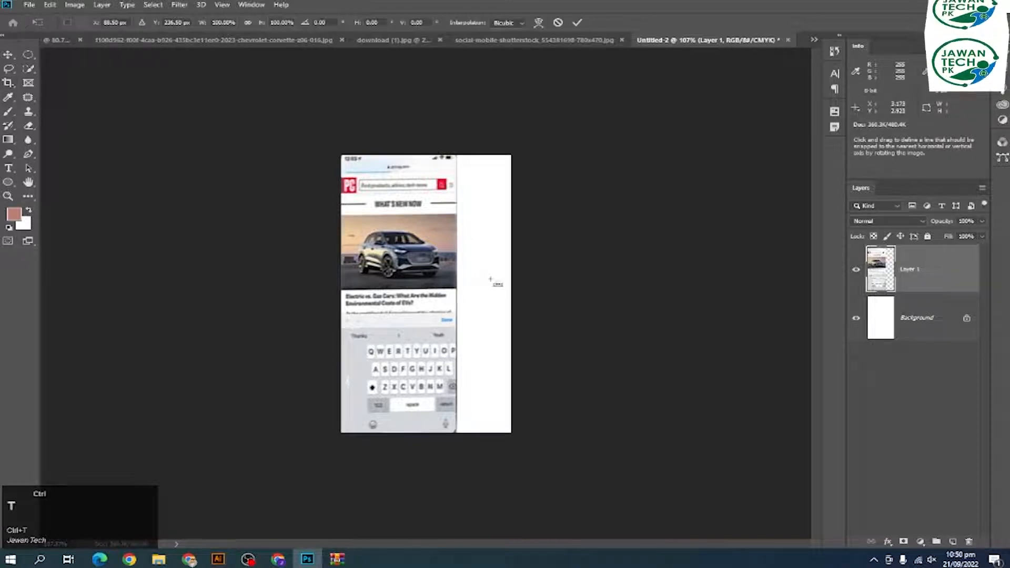
pyautogui.moveTo(456, 294); pyautogui.dragTo(513, 295)
pyautogui.press('Return')
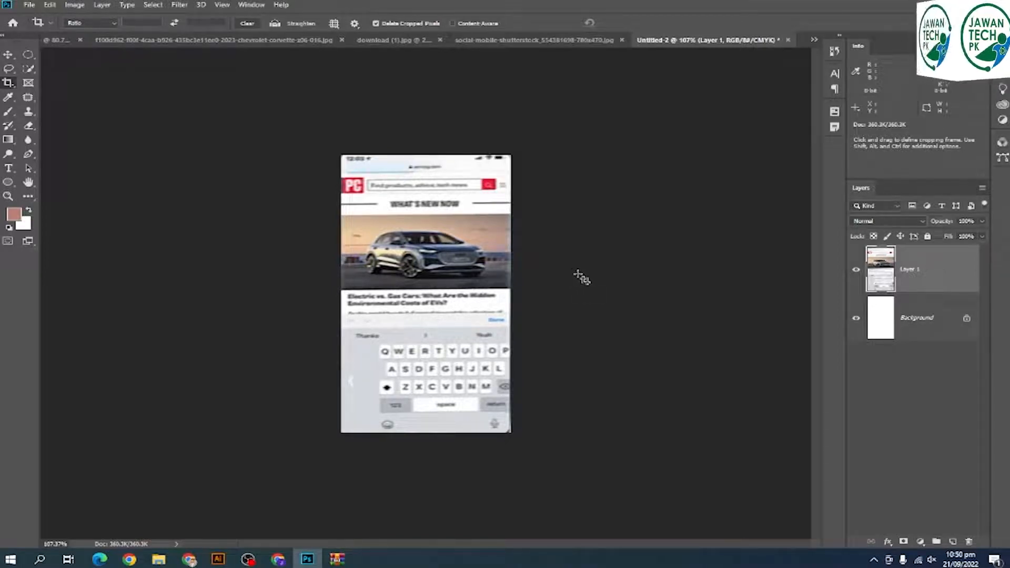
# Delete the screenshot Layer 1, leaving the white background
pyautogui.press('v')
pyautogui.click(440, 266)
pyautogui.press('Delete')
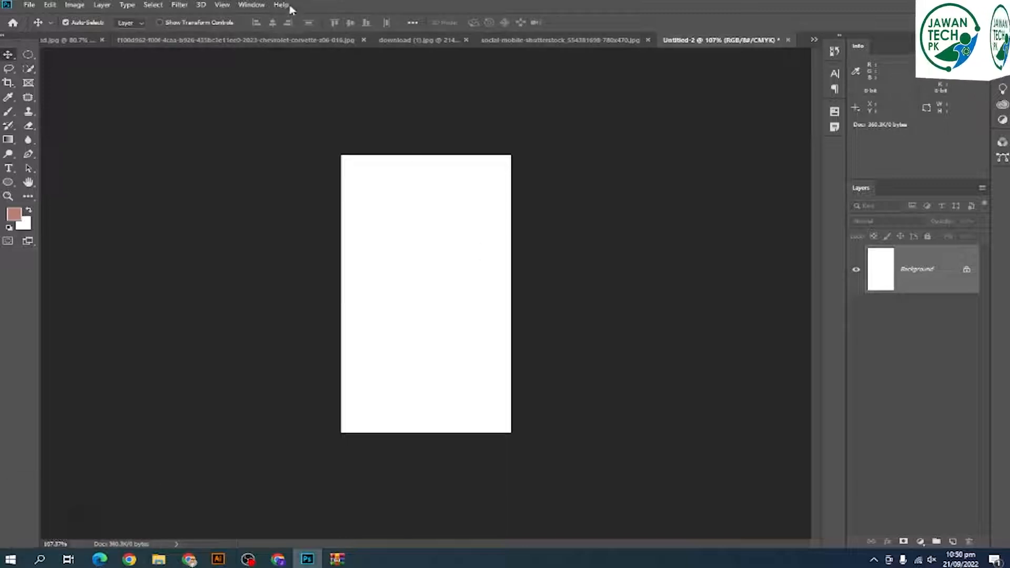
pyautogui.press('ctrl')
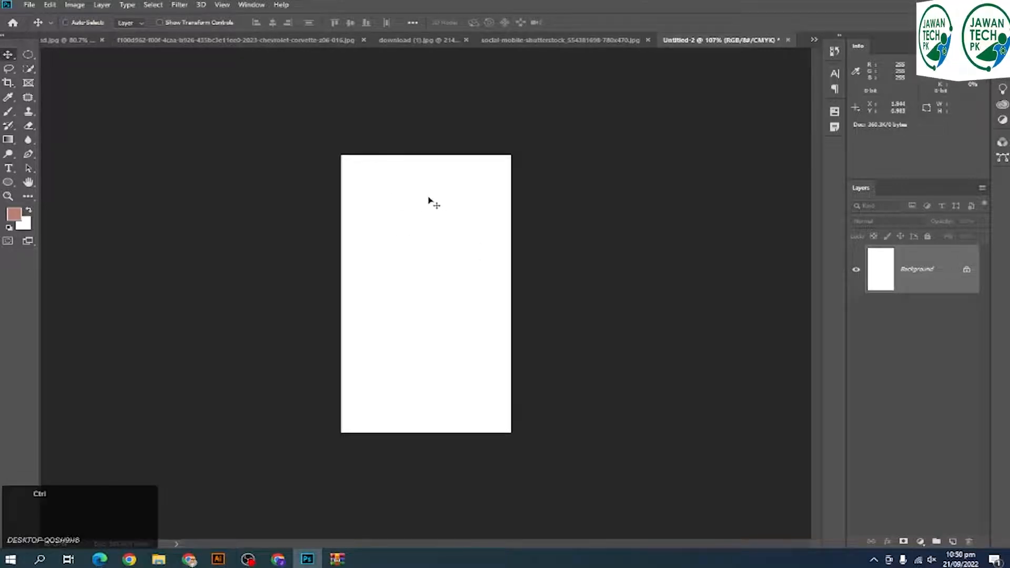
# In Olive-Oil-Mockup-2.jpg, convert the locked Background into an editable Layer 0
pyautogui.hotkey('ctrl', 'n')
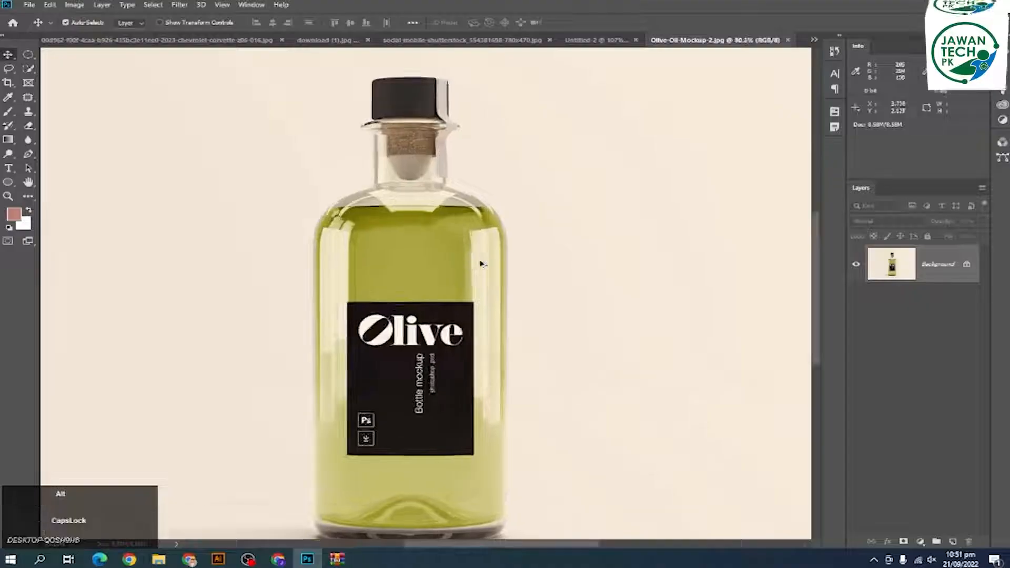
pyautogui.scroll(3, 458, 207)
pyautogui.scroll(-3, 473, 237)
pyautogui.scroll(3, 489, 289)
pyautogui.scroll(-3, 489, 290)
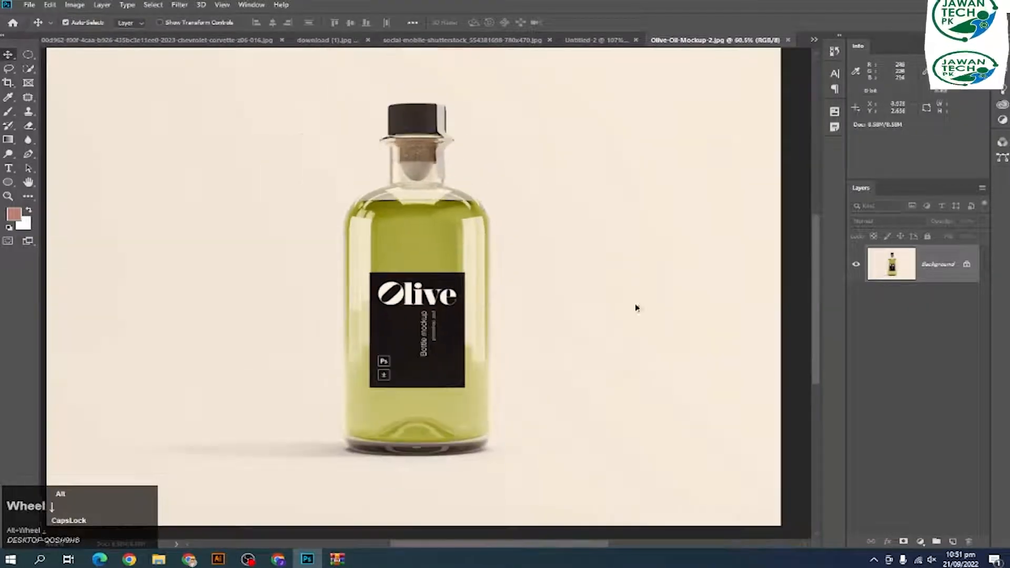
pyautogui.doubleClick(945, 264)
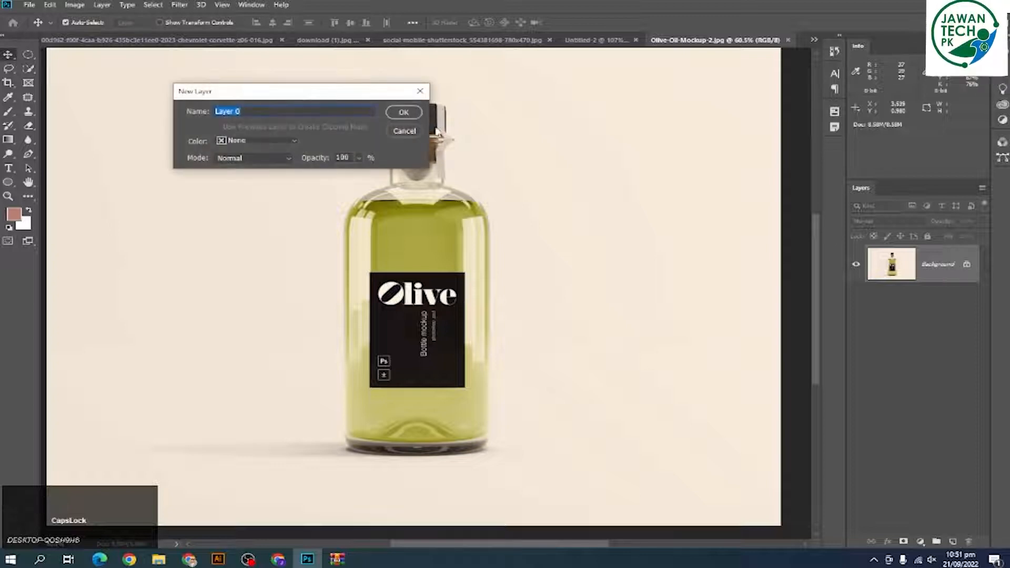
pyautogui.click(403, 112)
pyautogui.scroll(-2, 514, 303)
pyautogui.scroll(3, 516, 314)
pyautogui.scroll(-3, 521, 310)
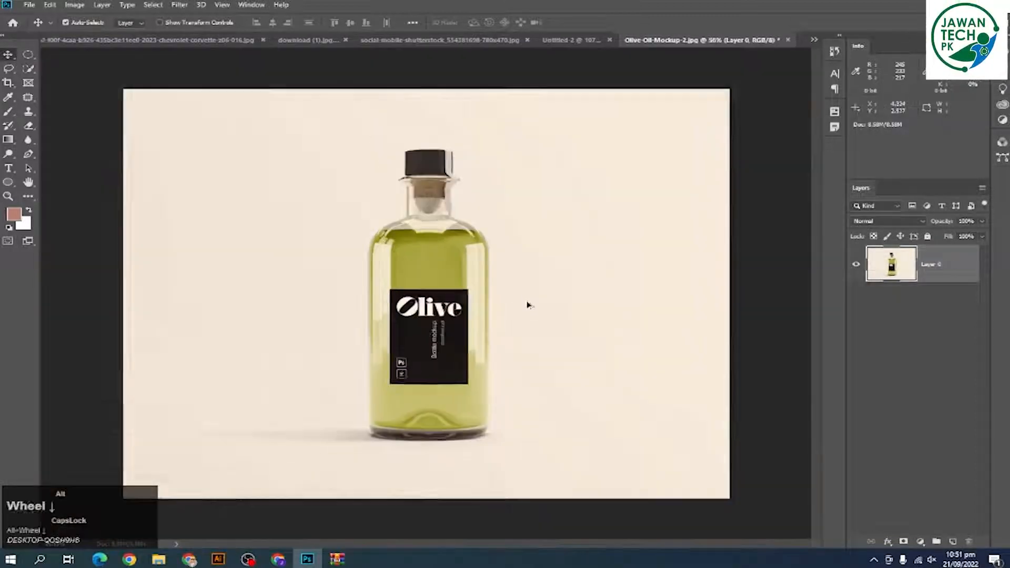
pyautogui.scroll(2, 529, 316)
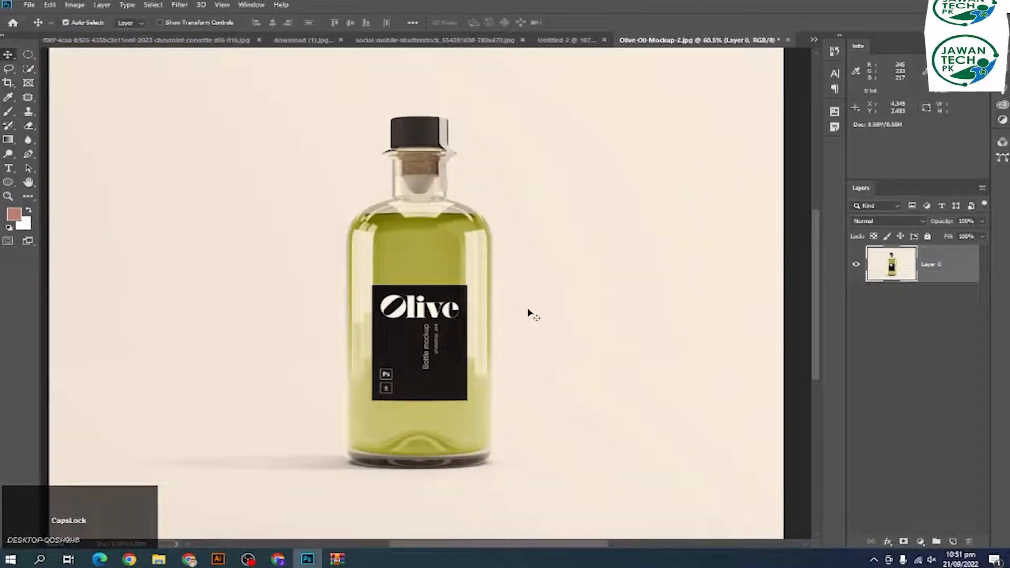
pyautogui.press('p')
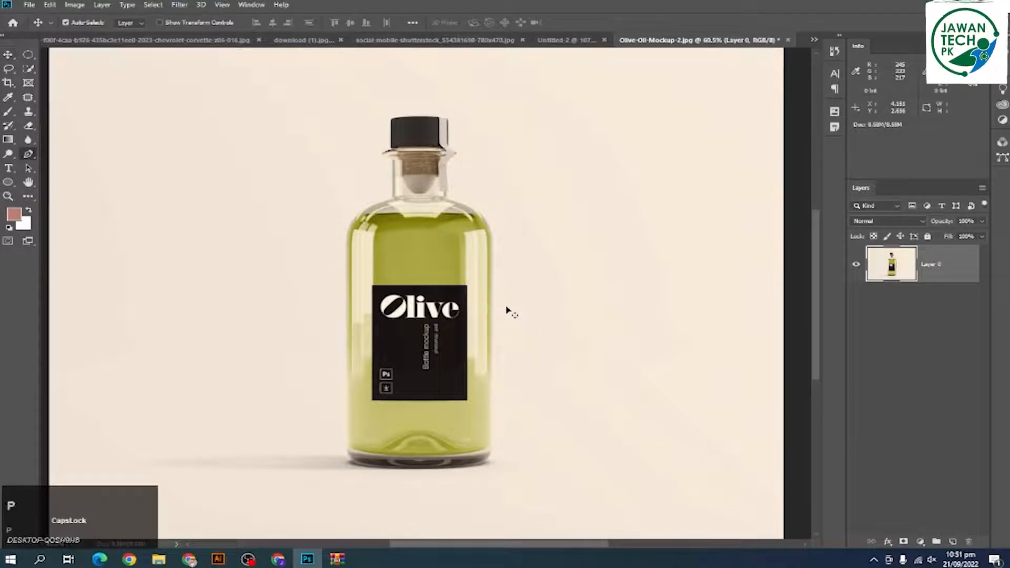
pyautogui.scroll(3, 397, 158)
pyautogui.scroll(3, 385, 170)
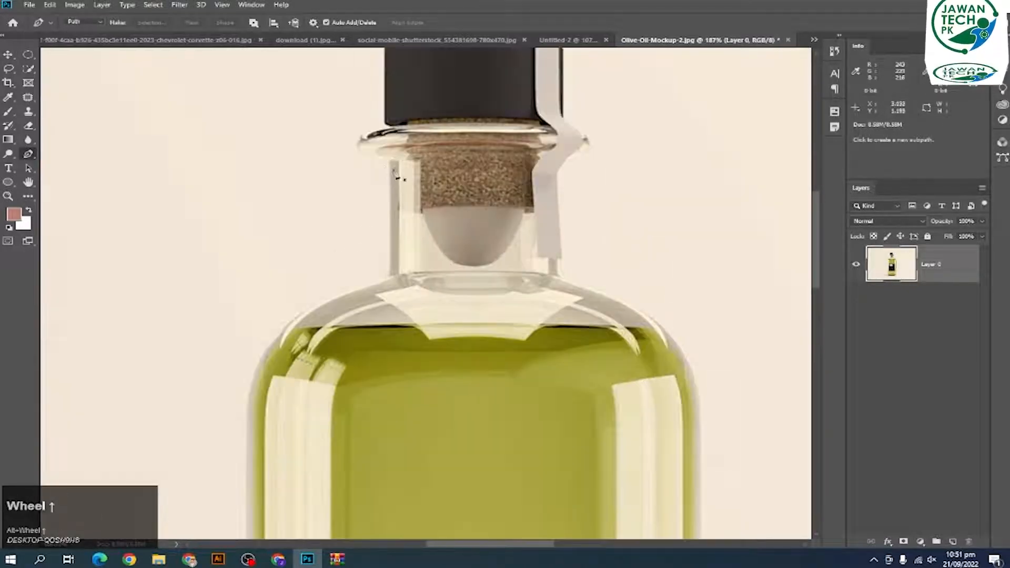
# Start the pen path at the neck's left edge and curve it down the left shoulder and side
pyautogui.click(390, 162)
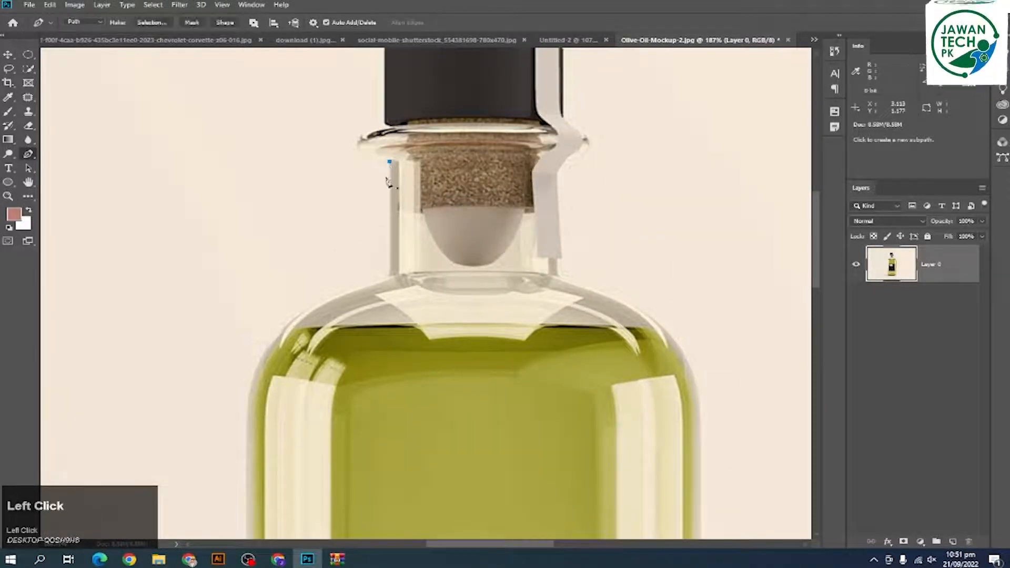
pyautogui.click(390, 274)
pyautogui.press('space')
pyautogui.moveTo(306, 323); pyautogui.dragTo(305, 169)
pyautogui.press('space')
pyautogui.click(326, 287)
pyautogui.hotkey('ctrl', 'z')
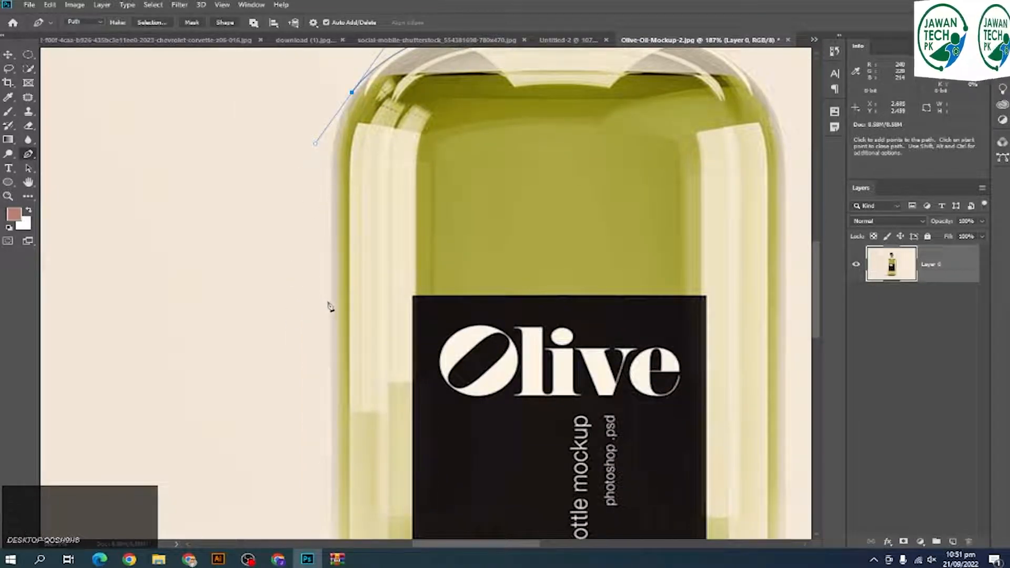
pyautogui.moveTo(330, 301); pyautogui.dragTo(332, 377)
pyautogui.press('ctrl')
pyautogui.moveTo(315, 144); pyautogui.dragTo(322, 134)
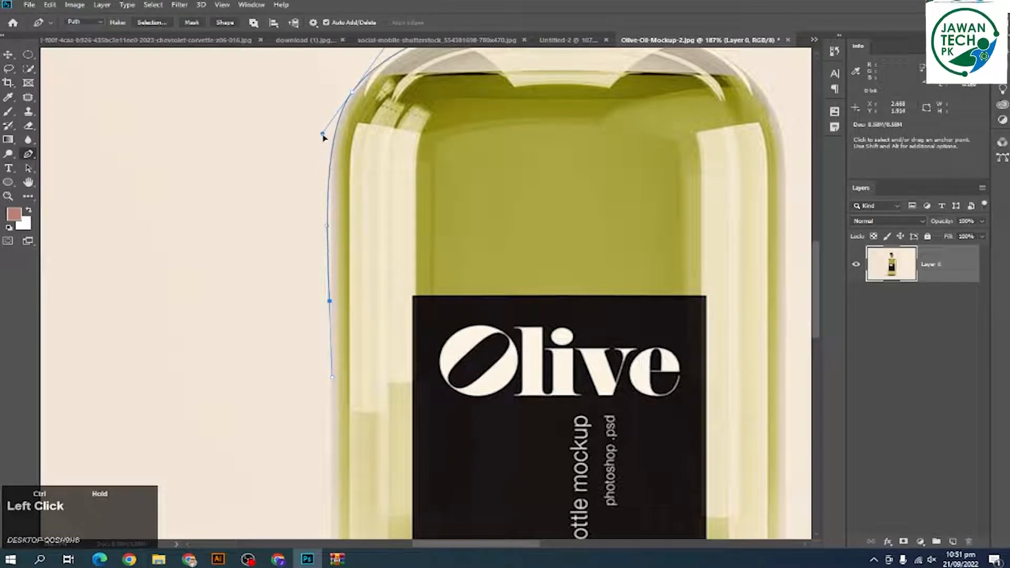
pyautogui.moveTo(327, 239); pyautogui.dragTo(340, 117)
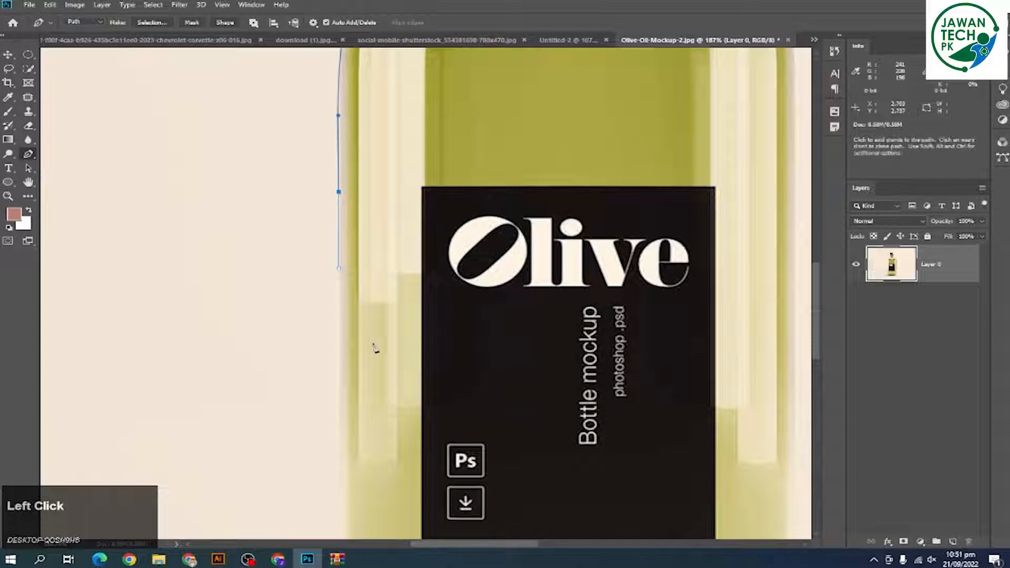
pyautogui.moveTo(382, 480); pyautogui.dragTo(345, 248)
# Continue the path around the bottle's base, right side and right shoulder
pyautogui.moveTo(260, 293); pyautogui.dragTo(263, 311)
pyautogui.moveTo(457, 347); pyautogui.dragTo(651, 345)
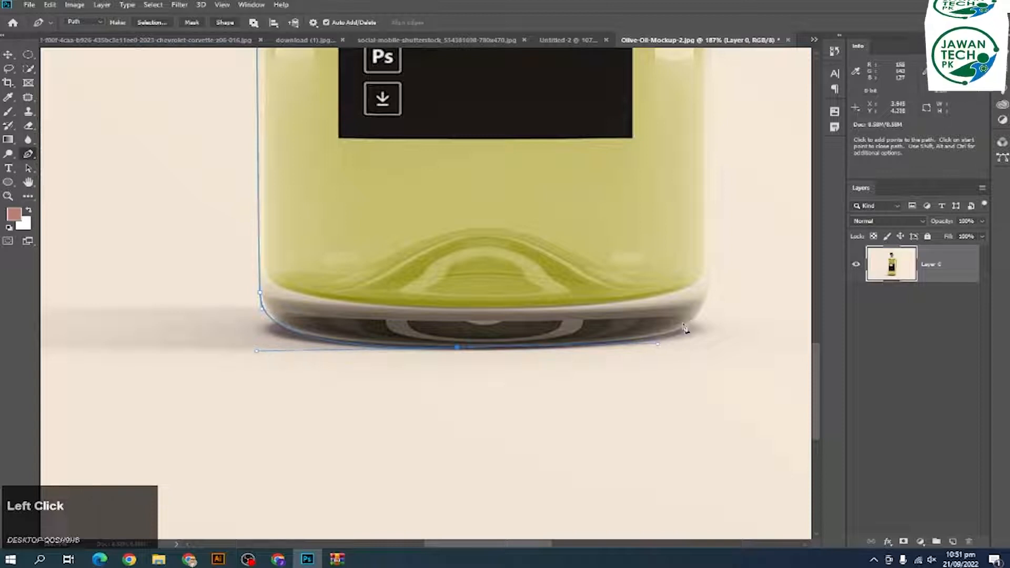
pyautogui.moveTo(706, 311); pyautogui.dragTo(504, 271)
pyautogui.moveTo(498, 197); pyautogui.dragTo(431, 173)
pyautogui.moveTo(305, 101); pyautogui.dragTo(179, 67)
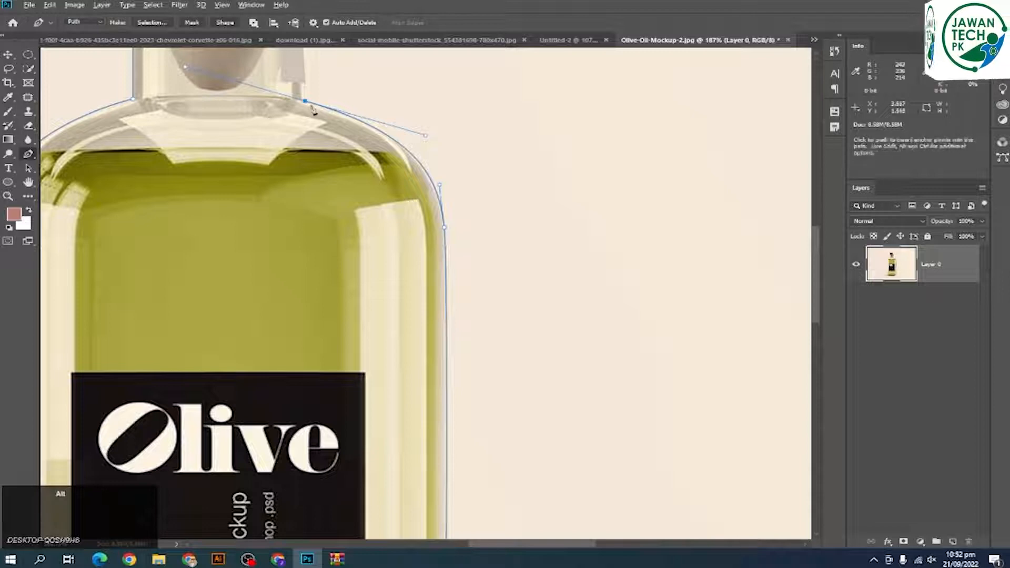
pyautogui.keyDown('alt'); pyautogui.click(305, 101); pyautogui.keyUp('alt')
# Trace up the neck's right edge, around the cap and lip, and close the path
pyautogui.moveTo(290, 70); pyautogui.dragTo(314, 196)
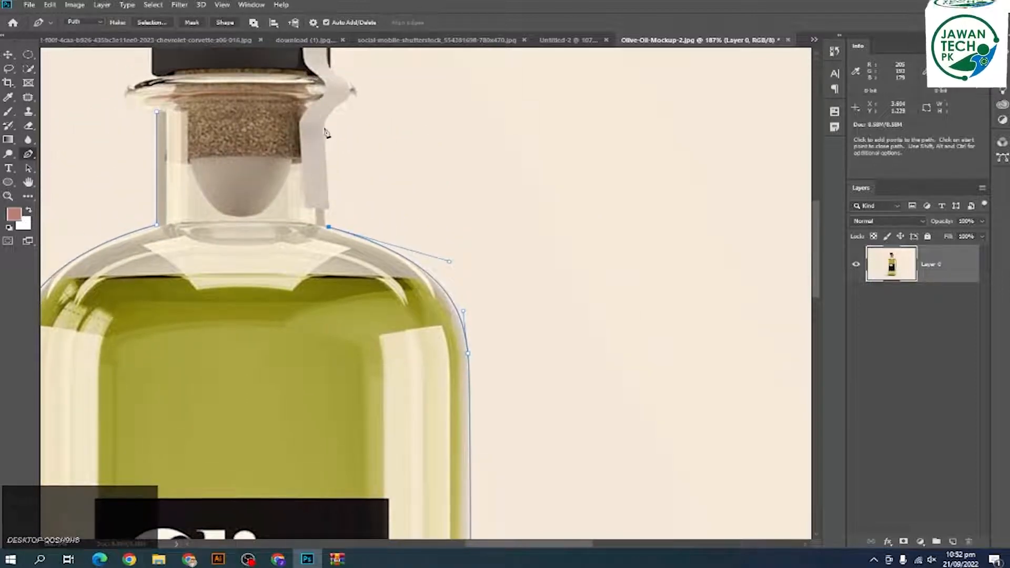
pyautogui.click(325, 127)
pyautogui.moveTo(357, 100); pyautogui.dragTo(318, 158)
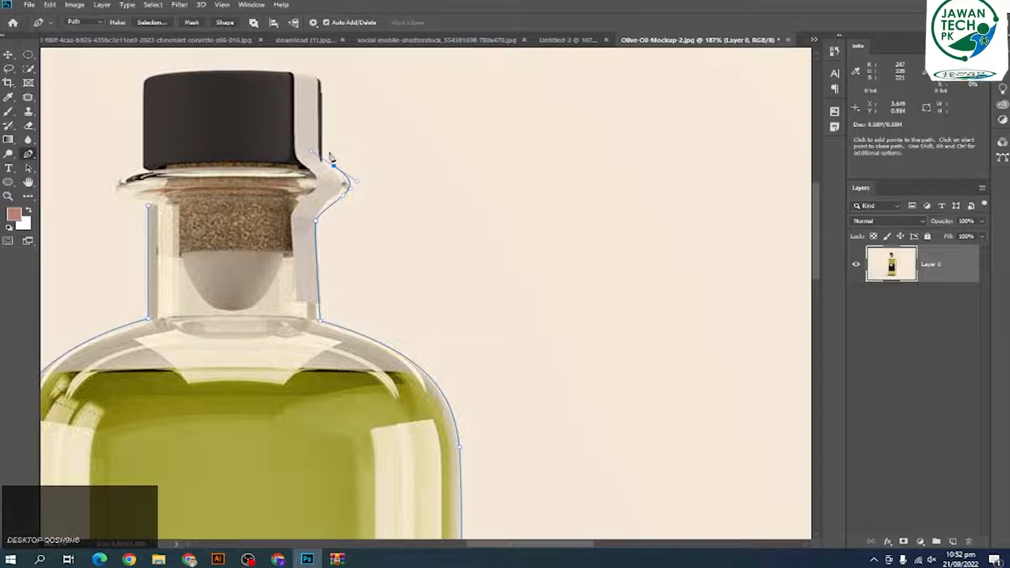
pyautogui.press('ctrl')
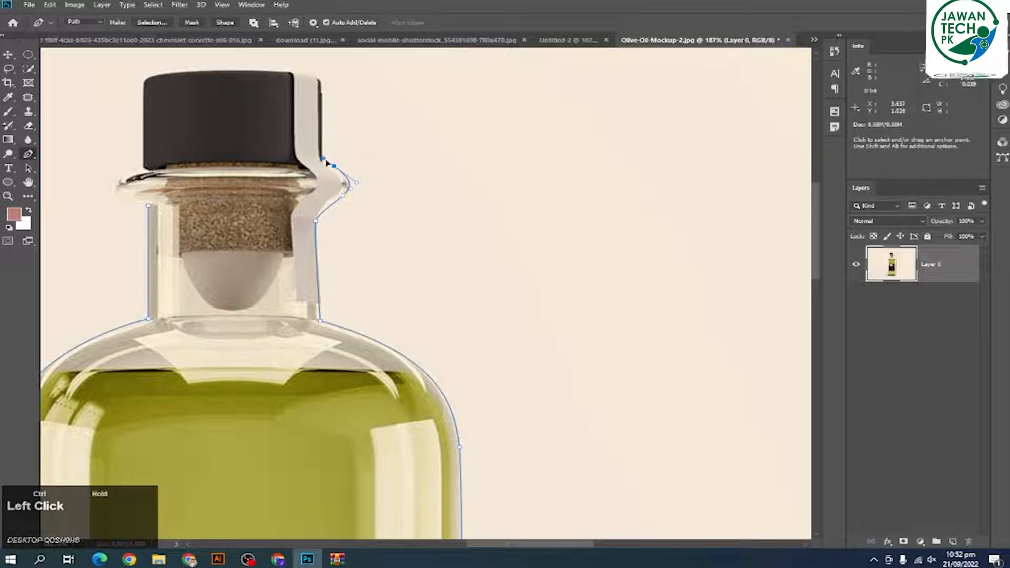
pyautogui.click(325, 160)
pyautogui.moveTo(324, 127); pyautogui.dragTo(325, 178)
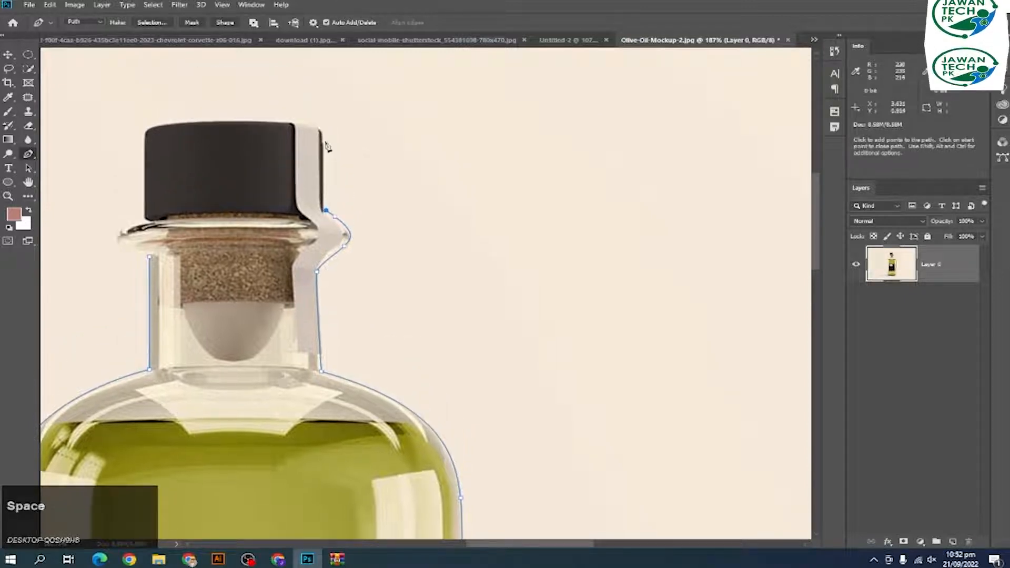
pyautogui.moveTo(325, 140); pyautogui.dragTo(220, 122)
pyautogui.click(160, 132)
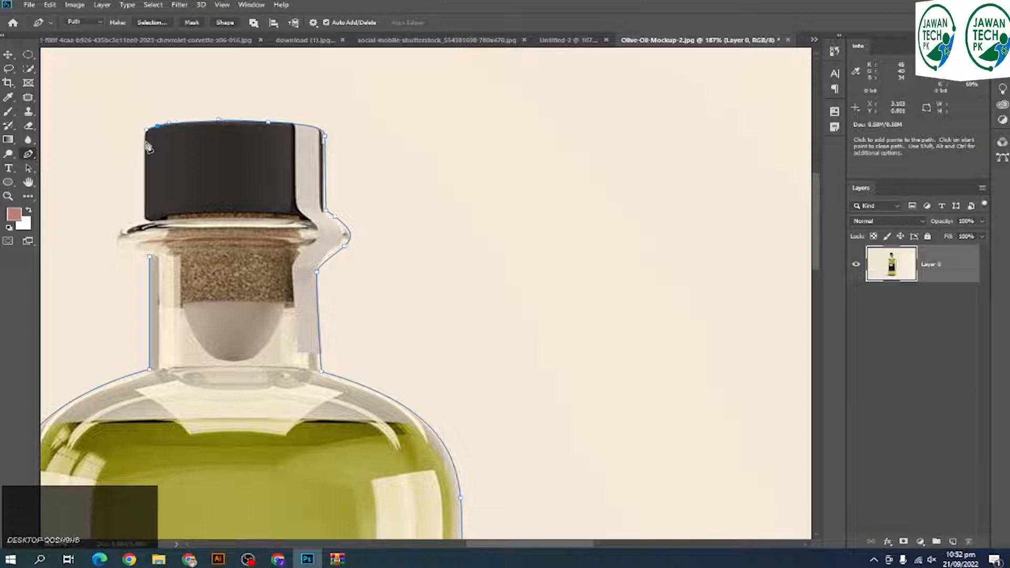
pyautogui.moveTo(146, 157); pyautogui.dragTo(147, 162)
pyautogui.click(145, 216)
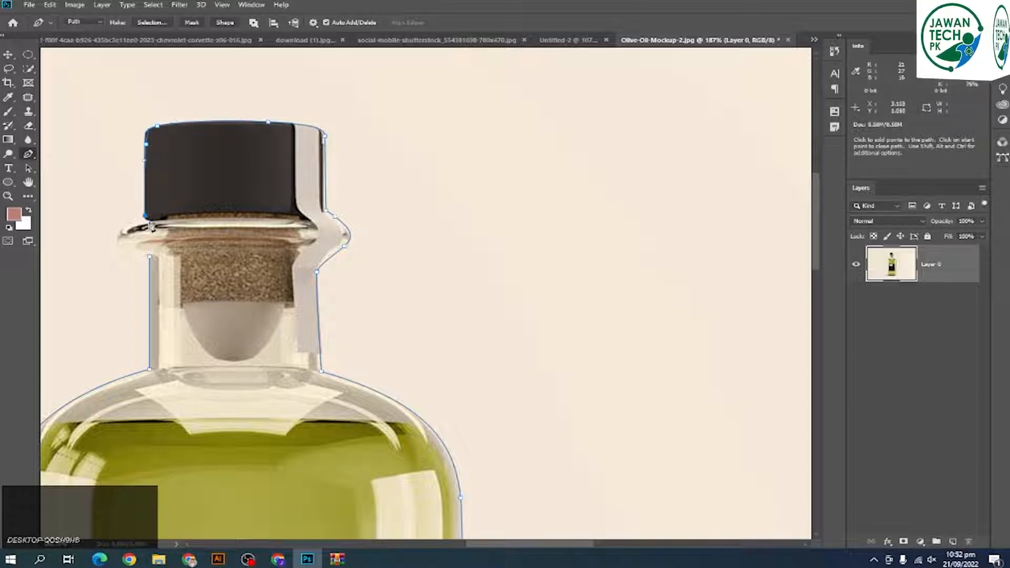
pyautogui.click(149, 220)
pyautogui.moveTo(118, 237); pyautogui.dragTo(118, 255)
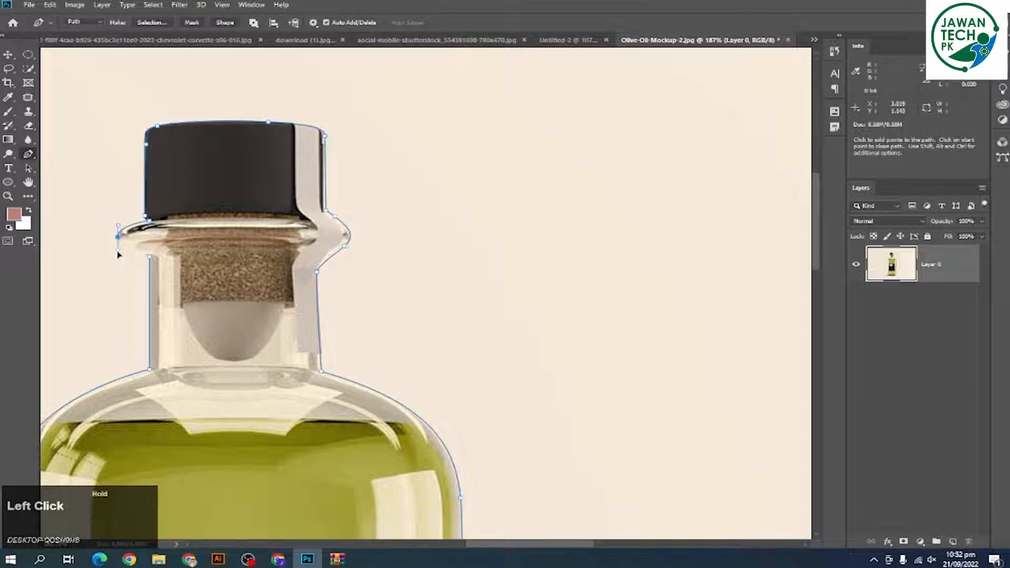
pyautogui.click(148, 257)
# Turn the bottle path into a selection, copy it to Layer 1, and hide the original photo
pyautogui.hotkey('ctrl', 'Return')
pyautogui.press('alt')
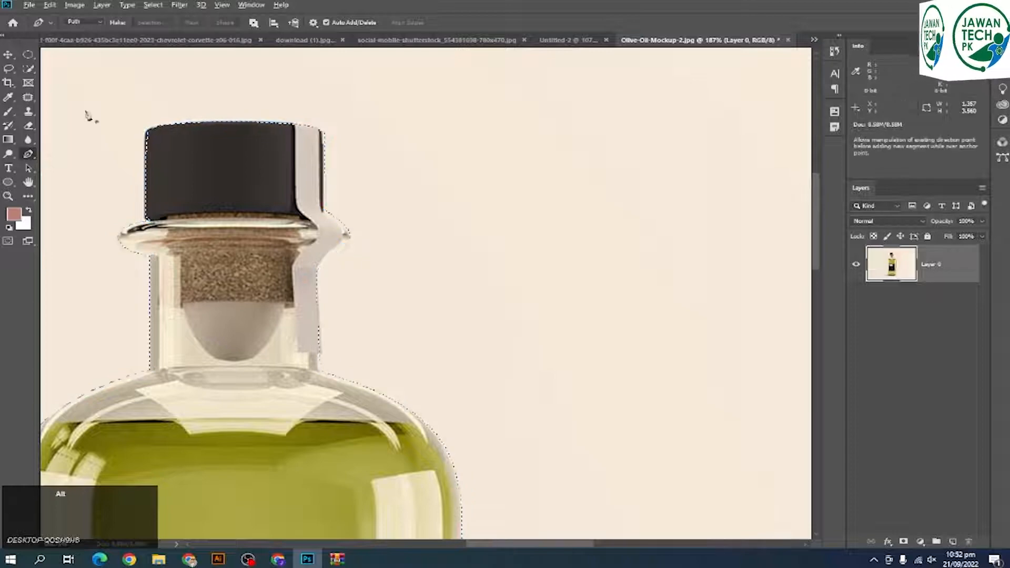
pyautogui.scroll(-5, 397, 181)
pyautogui.scroll(1, 489, 308)
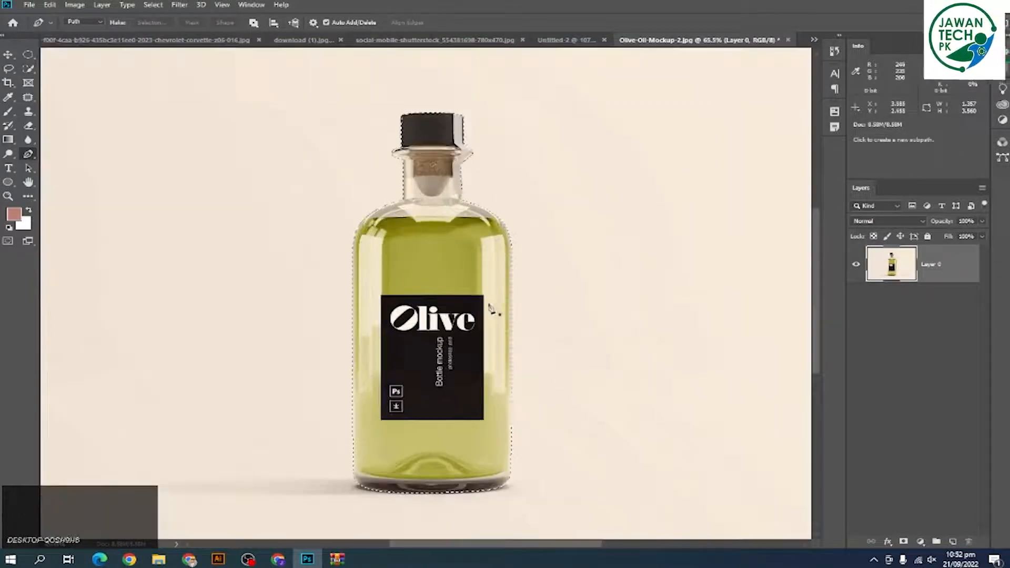
pyautogui.hotkey('ctrl', 'j')
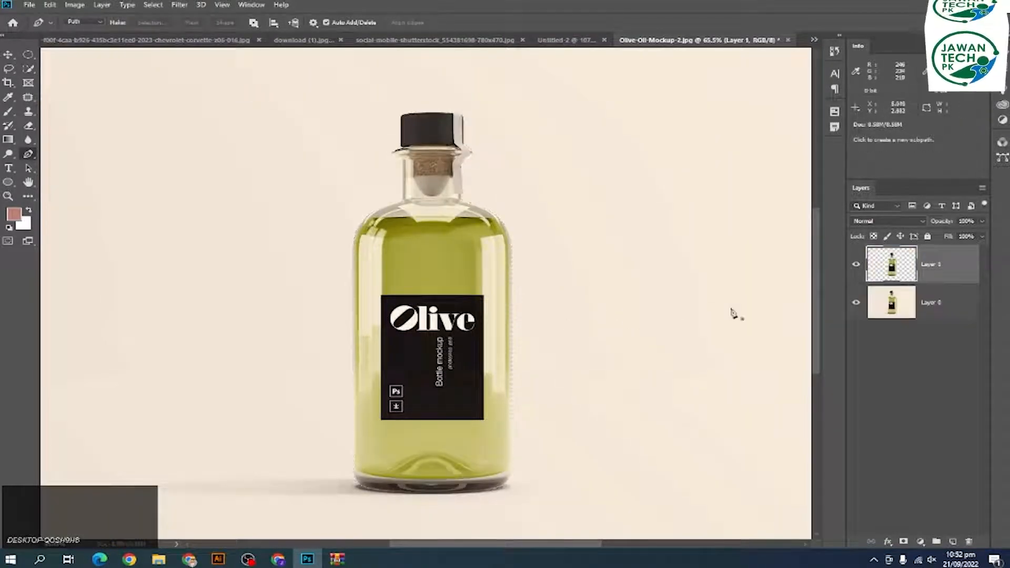
pyautogui.click(856, 302)
pyautogui.scroll(-2, 499, 282)
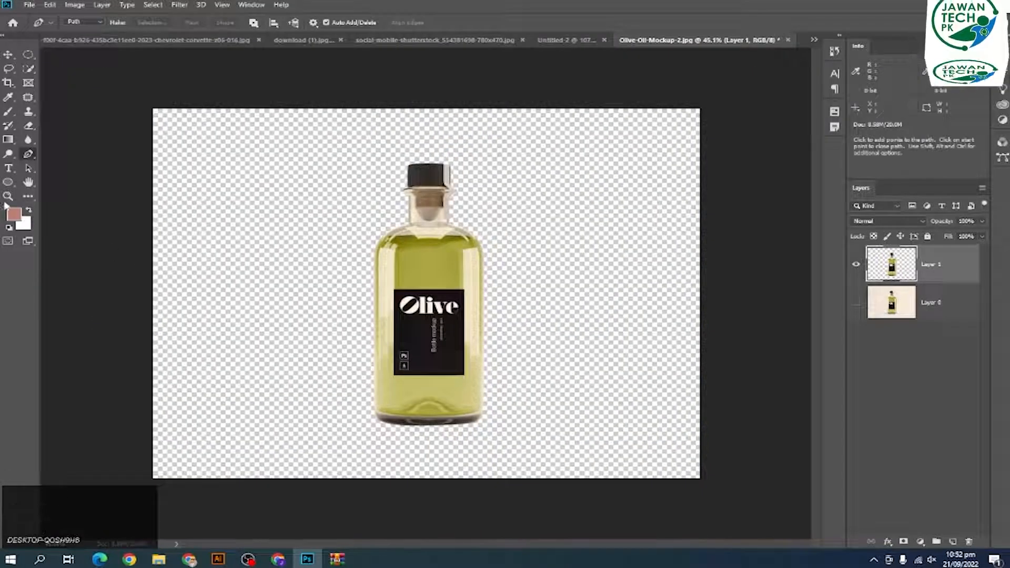
# Sample the bottle cap's dark colour as the foreground colour
pyautogui.click(9, 183)
pyautogui.moveTo(9, 183); pyautogui.dragTo(47, 183)
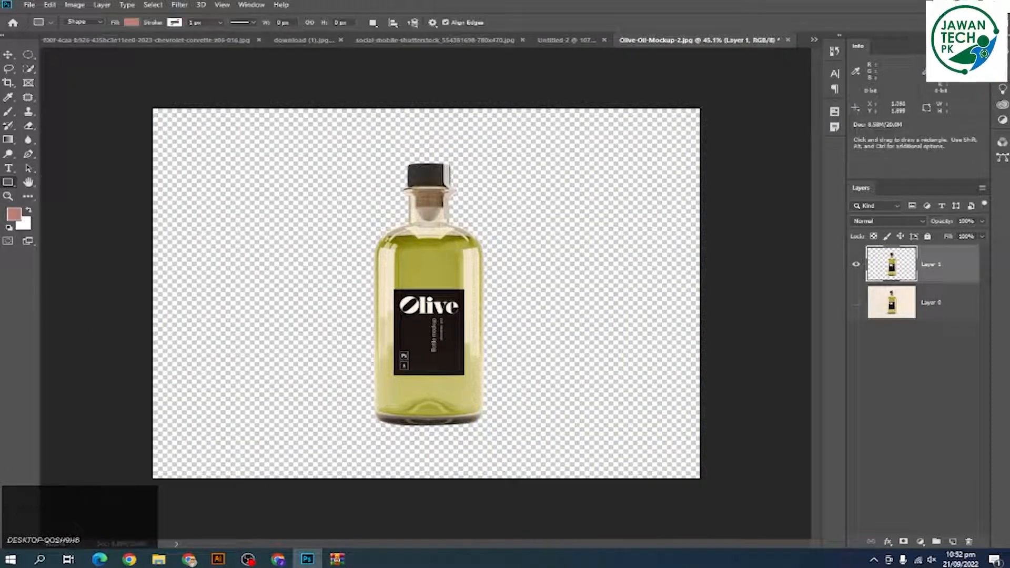
pyautogui.press('i')
pyautogui.click(426, 168)
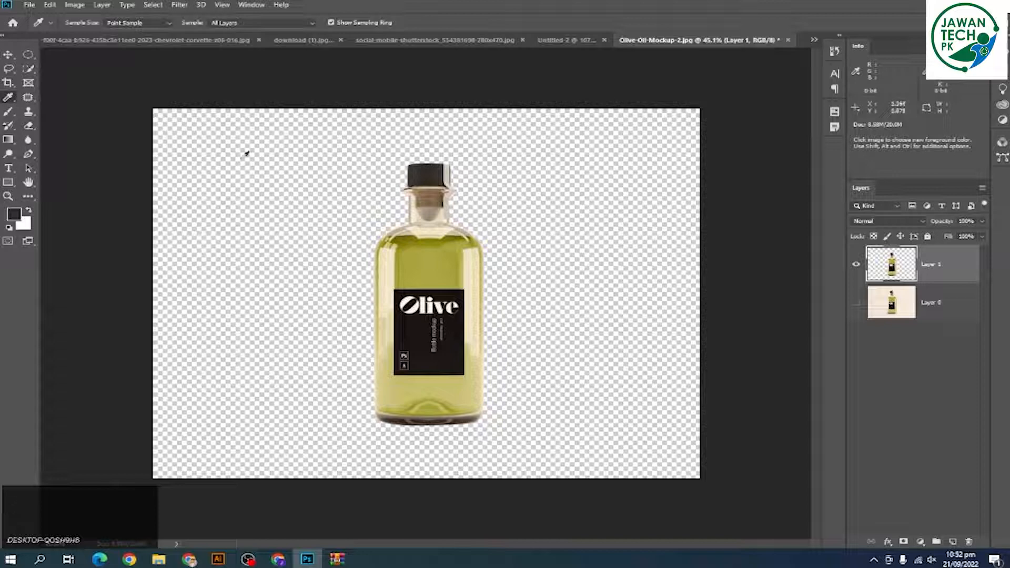
# Fill a large dark circle on a new layer placed below the bottle layer
pyautogui.press('m')
pyautogui.moveTo(144, 93); pyautogui.dragTo(766, 482)
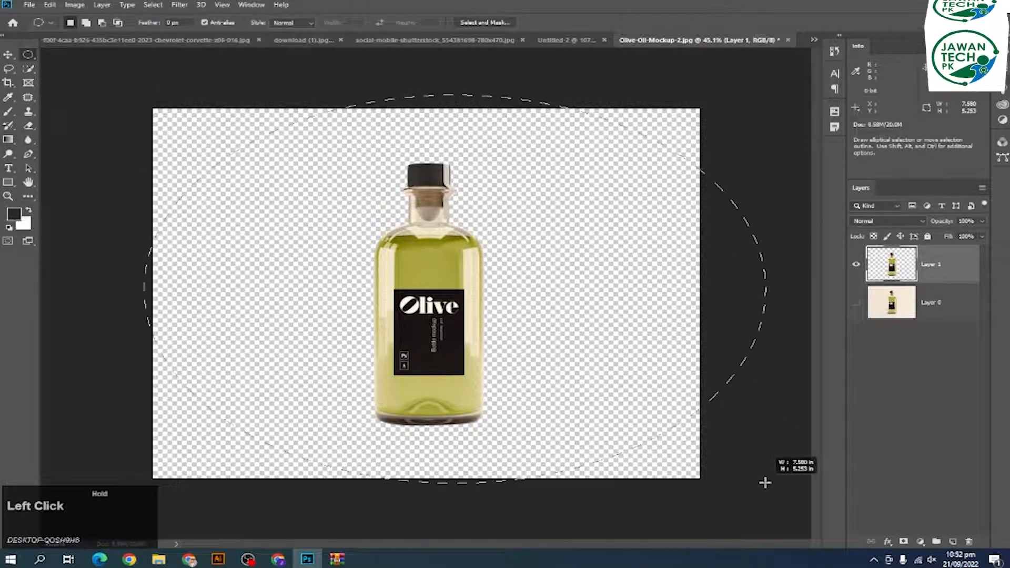
pyautogui.hotkey('ctrl', 'd')
pyautogui.moveTo(356, 99); pyautogui.dragTo(805, 342)
pyautogui.press('shift')
pyautogui.press('space')
pyautogui.press('v')
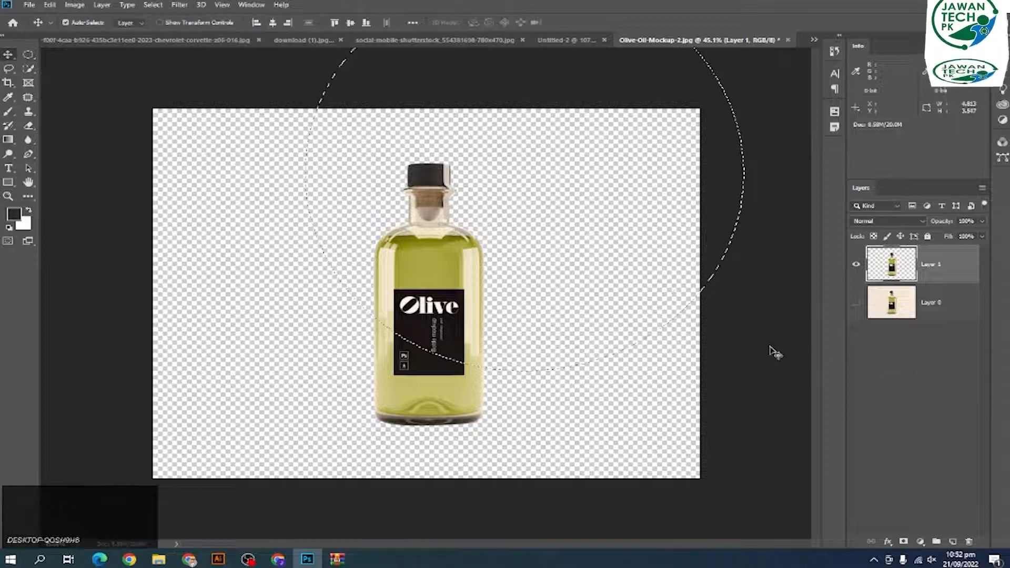
pyautogui.hotkey('ctrl', 'shift', 'alt', 'n')
pyautogui.hotkey('alt', 'BackSpace')
pyautogui.hotkey('ctrl', 'd')
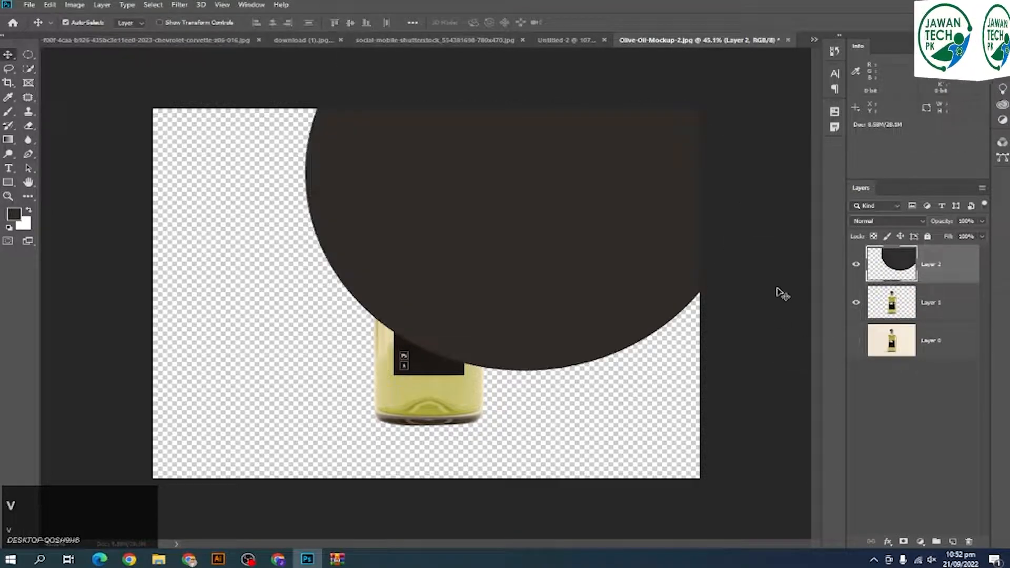
pyautogui.hotkey('ctrl', '[')
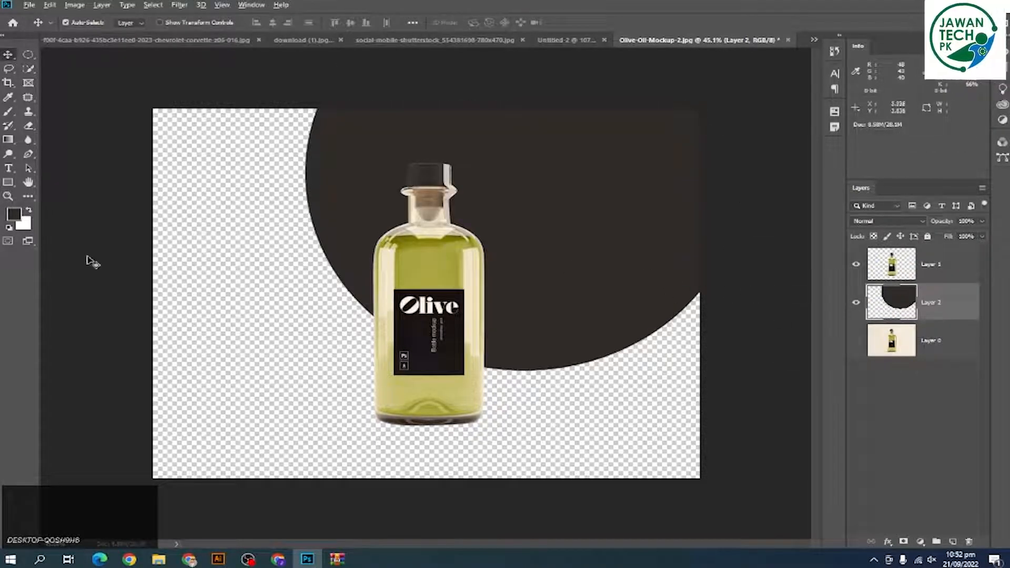
pyautogui.click(7, 182)
# Draw a full-canvas rectangle at the bottom of the stack, filled with olive green from the bottle
pyautogui.moveTo(50, 50); pyautogui.dragTo(715, 483)
pyautogui.hotkey('ctrl', 'shift', '[')
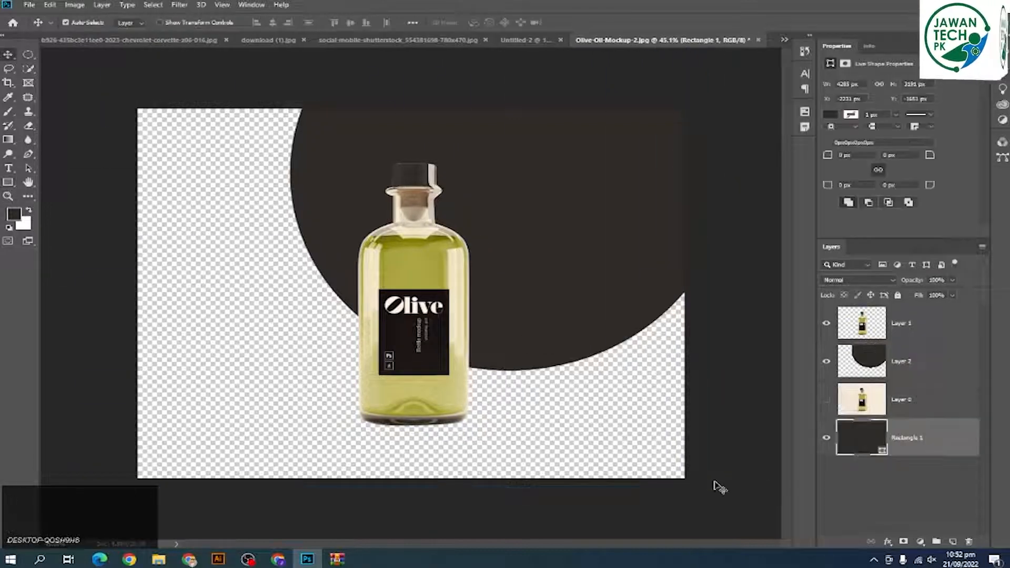
pyautogui.press('v')
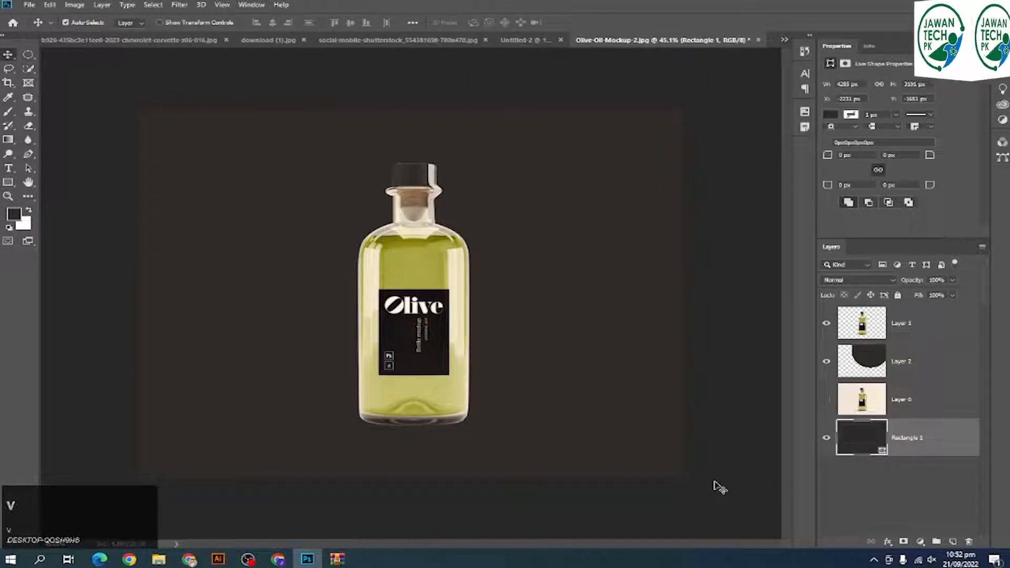
pyautogui.press('i')
pyautogui.click(429, 263)
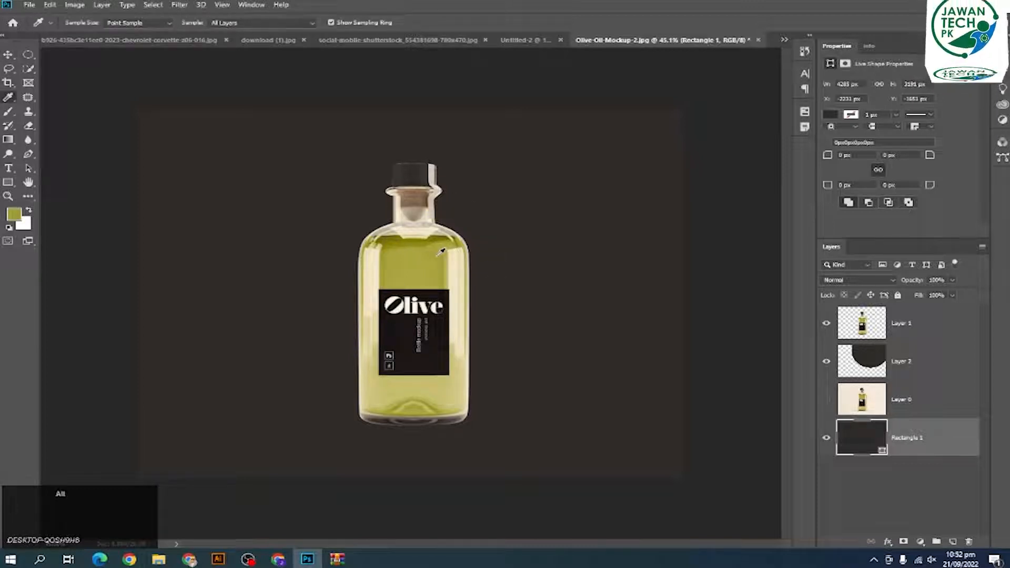
pyautogui.hotkey('alt', 'BackSpace')
pyautogui.press('v')
pyautogui.scroll(2, 501, 300)
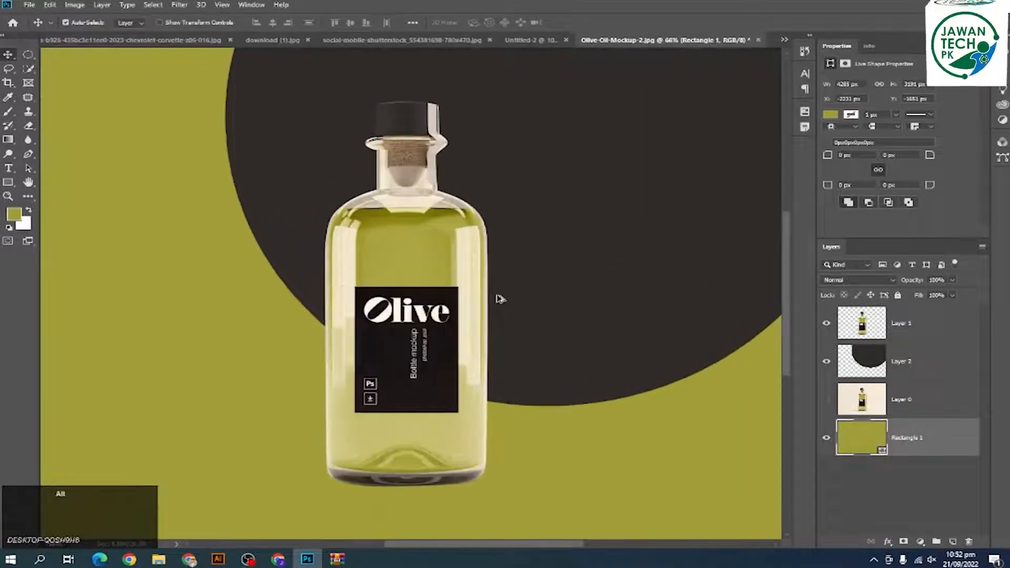
pyautogui.scroll(-3, 501, 299)
pyautogui.scroll(1, 498, 300)
# Crop the canvas inward from the top-left and right to a narrower frame
pyautogui.press('c')
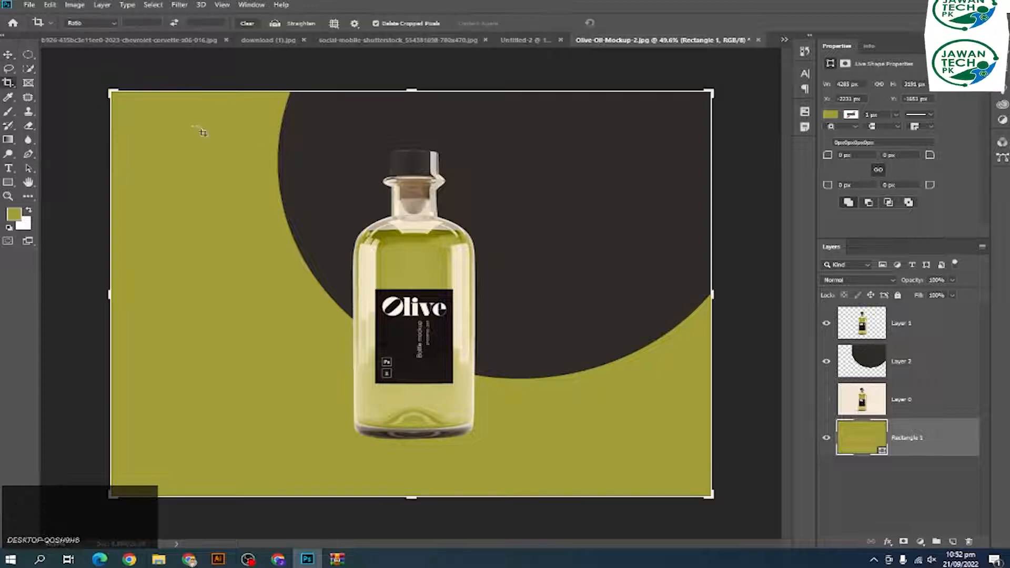
pyautogui.moveTo(110, 90); pyautogui.dragTo(260, 116)
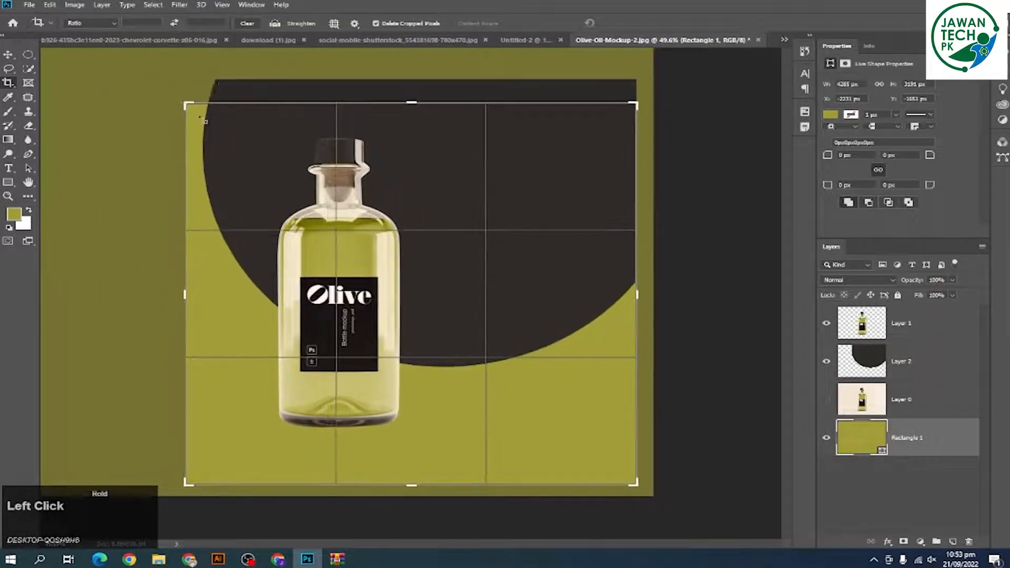
pyautogui.moveTo(637, 294); pyautogui.dragTo(550, 276)
pyautogui.press('Return')
pyautogui.press('v')
pyautogui.hotkey('ctrl', '0')
pyautogui.scroll(4, 451, 354)
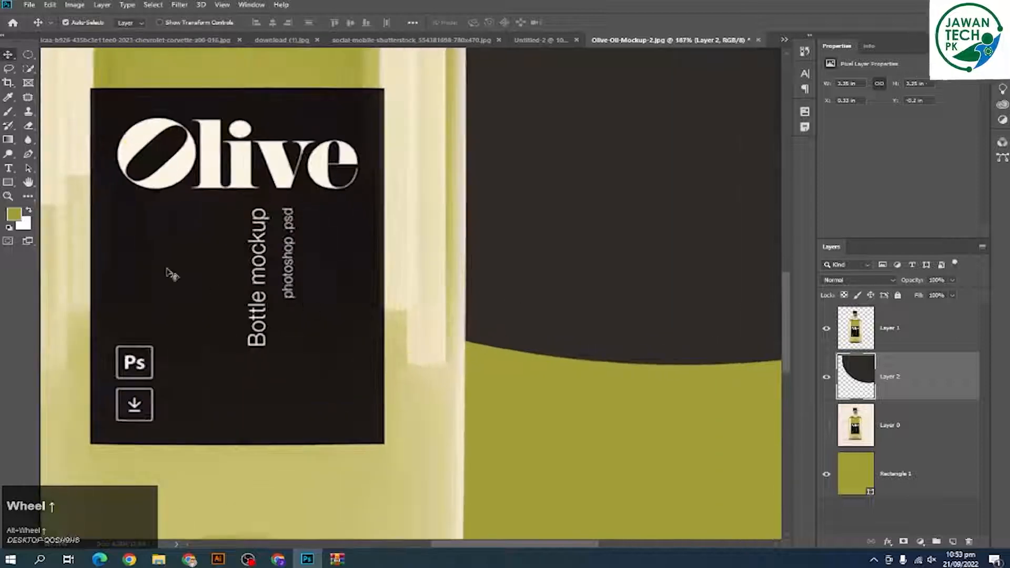
pyautogui.moveTo(169, 272); pyautogui.dragTo(356, 420)
pyautogui.scroll(3, 326, 341)
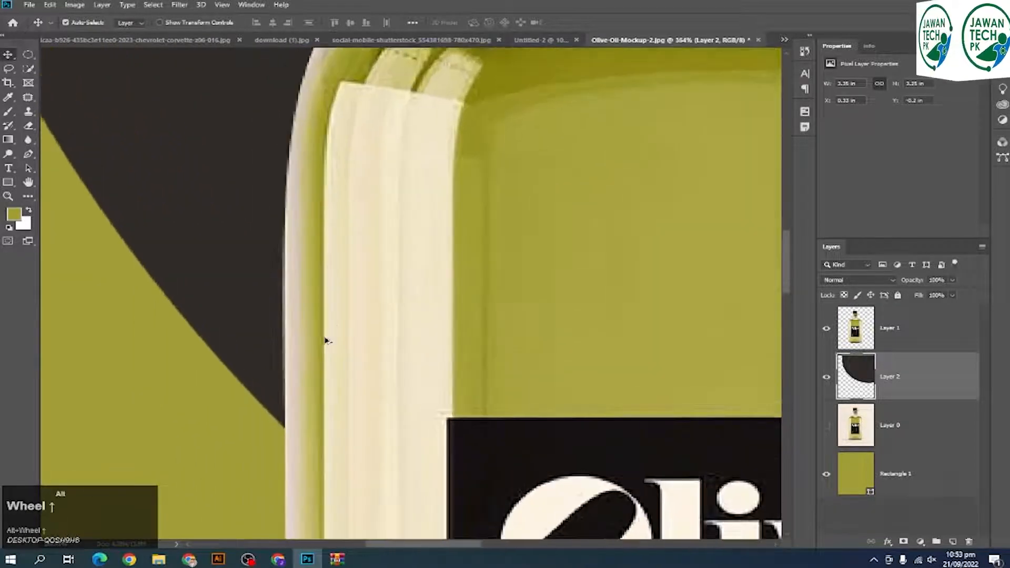
pyautogui.scroll(-2, 325, 343)
pyautogui.moveTo(332, 465); pyautogui.dragTo(456, 278)
pyautogui.moveTo(448, 419); pyautogui.dragTo(437, 264)
pyautogui.moveTo(444, 451); pyautogui.dragTo(426, 309)
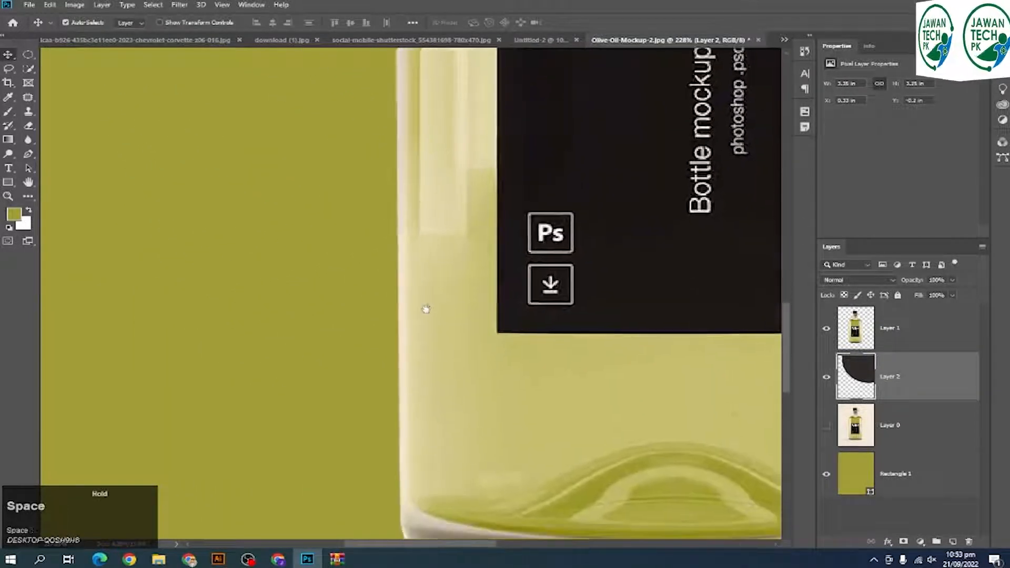
pyautogui.moveTo(433, 403); pyautogui.dragTo(415, 252)
pyautogui.scroll(3, 398, 385)
pyautogui.scroll(2, 398, 385)
pyautogui.moveTo(392, 174); pyautogui.dragTo(401, 378)
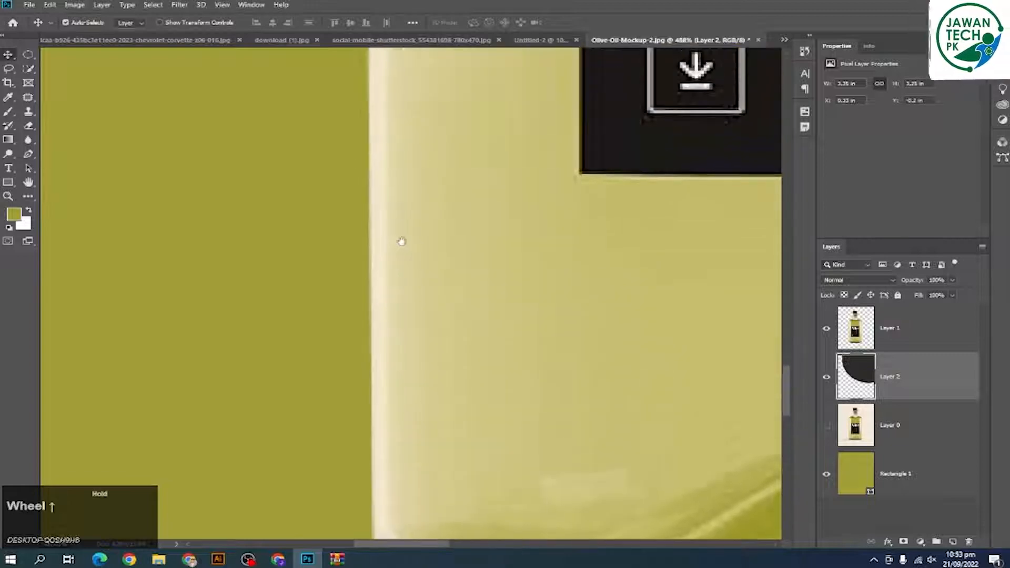
pyautogui.moveTo(406, 137); pyautogui.dragTo(406, 424)
pyautogui.scroll(10, 405, 217)
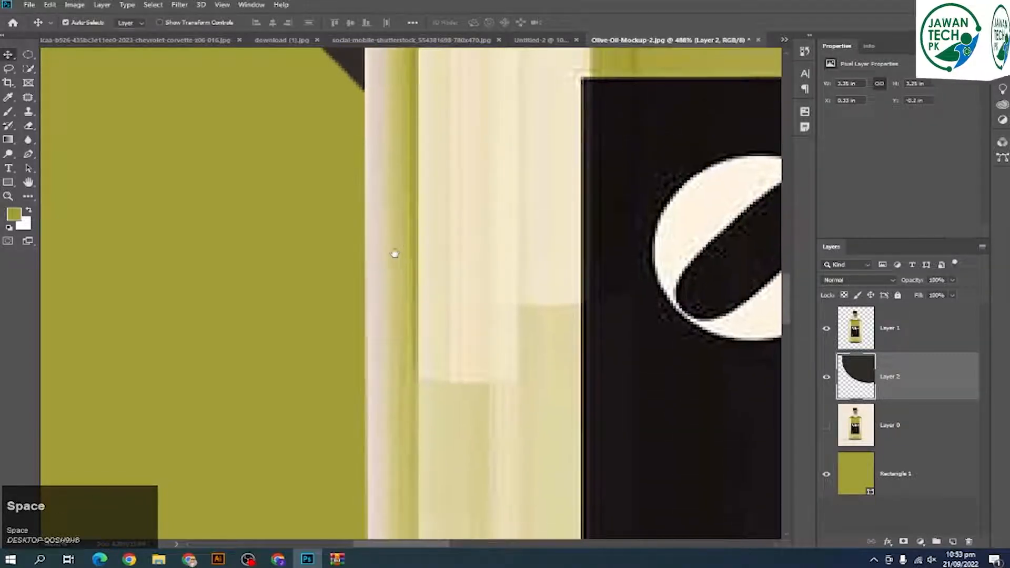
pyautogui.moveTo(675, 126); pyautogui.dragTo(474, 473)
pyautogui.scroll(4, 266, 360)
pyautogui.scroll(-7, 415, 225)
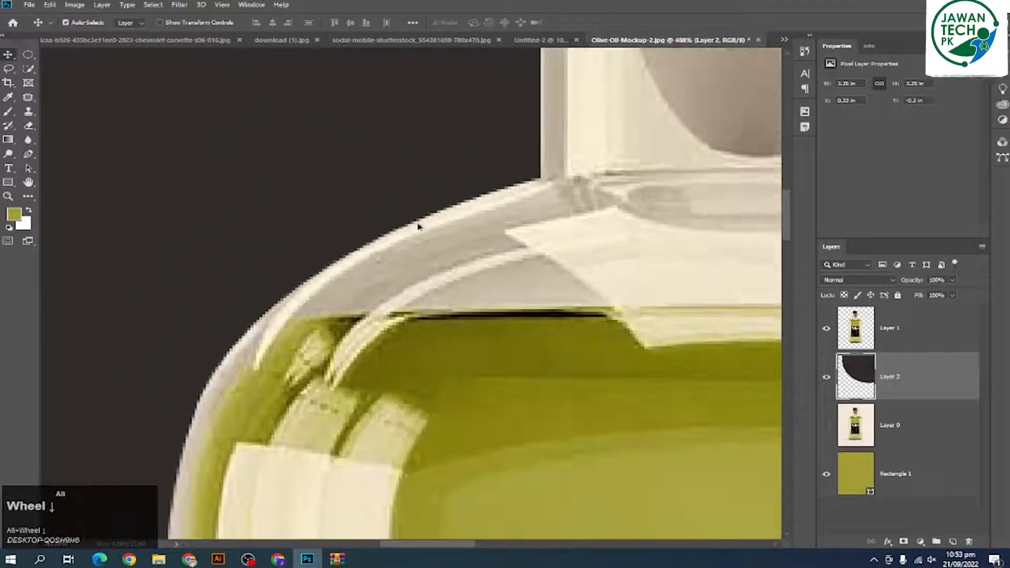
pyautogui.moveTo(523, 209); pyautogui.dragTo(380, 387)
pyautogui.moveTo(469, 158); pyautogui.dragTo(375, 363)
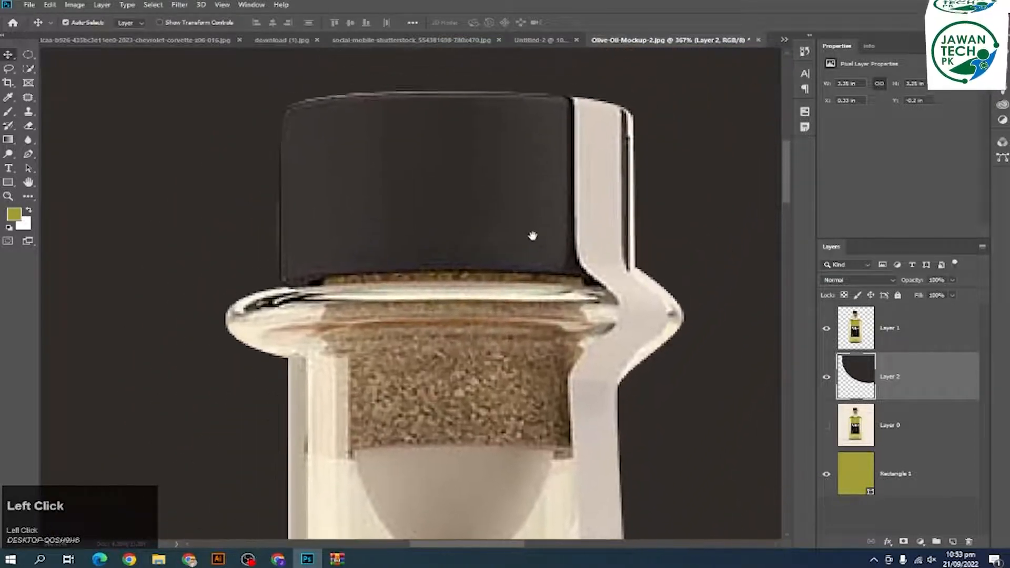
pyautogui.moveTo(530, 264); pyautogui.dragTo(420, 188)
pyautogui.scroll(2, 558, 237)
pyautogui.scroll(-2, 553, 226)
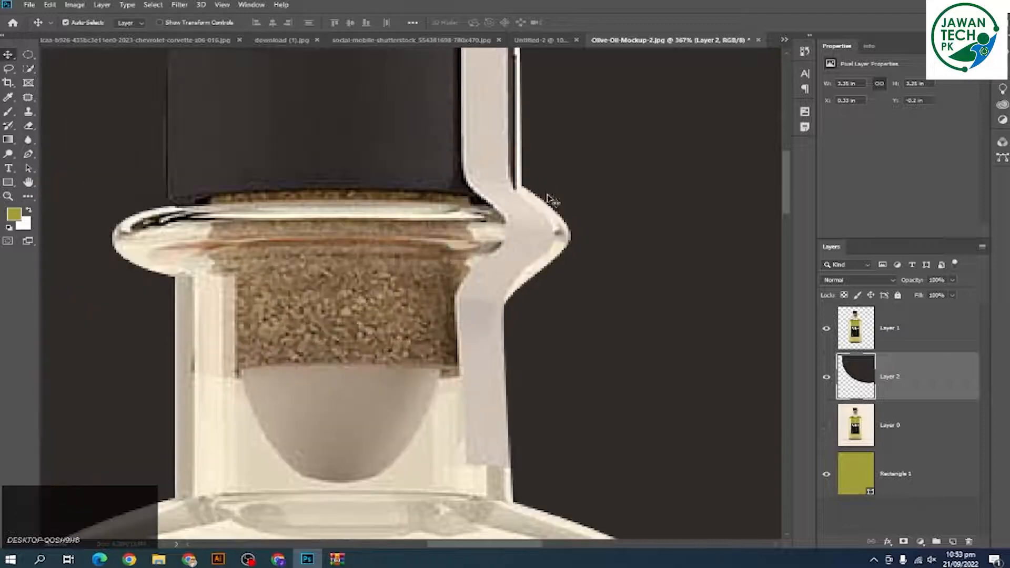
pyautogui.scroll(-5, 530, 245)
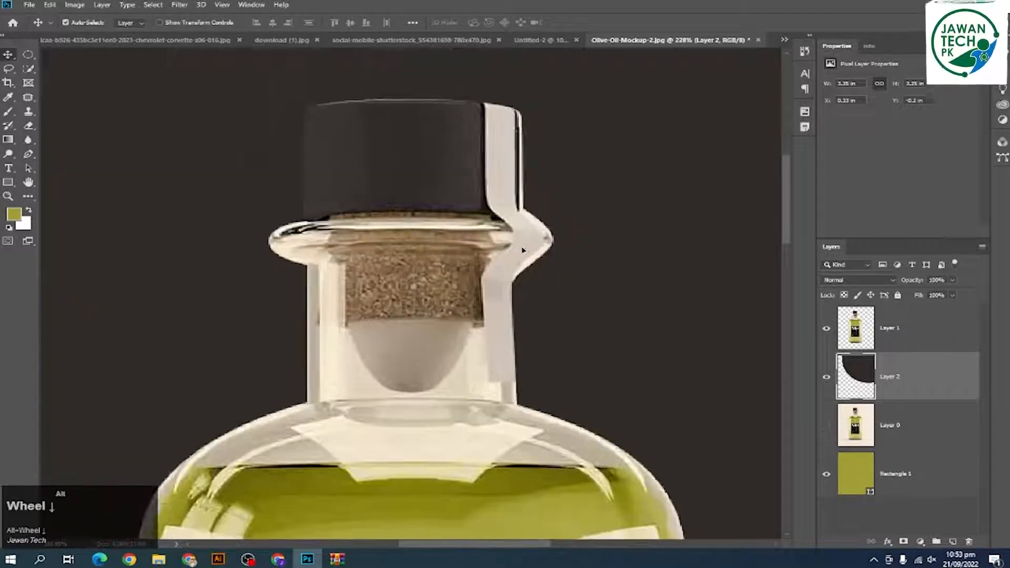
pyautogui.moveTo(474, 329); pyautogui.dragTo(424, 220)
pyautogui.scroll(1, 474, 347)
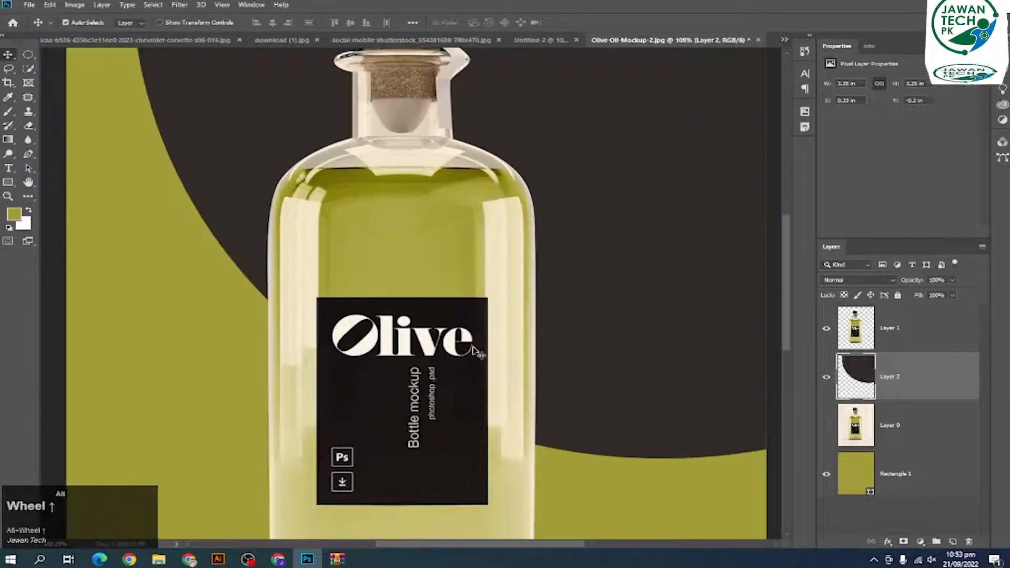
pyautogui.moveTo(473, 347); pyautogui.dragTo(456, 248)
pyautogui.click(458, 335)
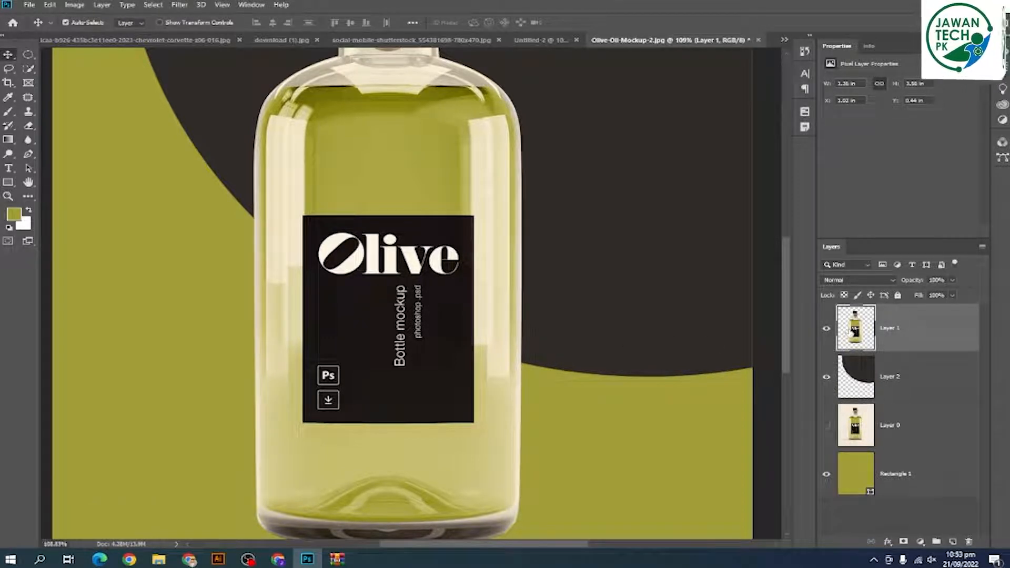
# Load Layer 1's bottle outline as a selection and open Select > Modify
pyautogui.press('ctrl')
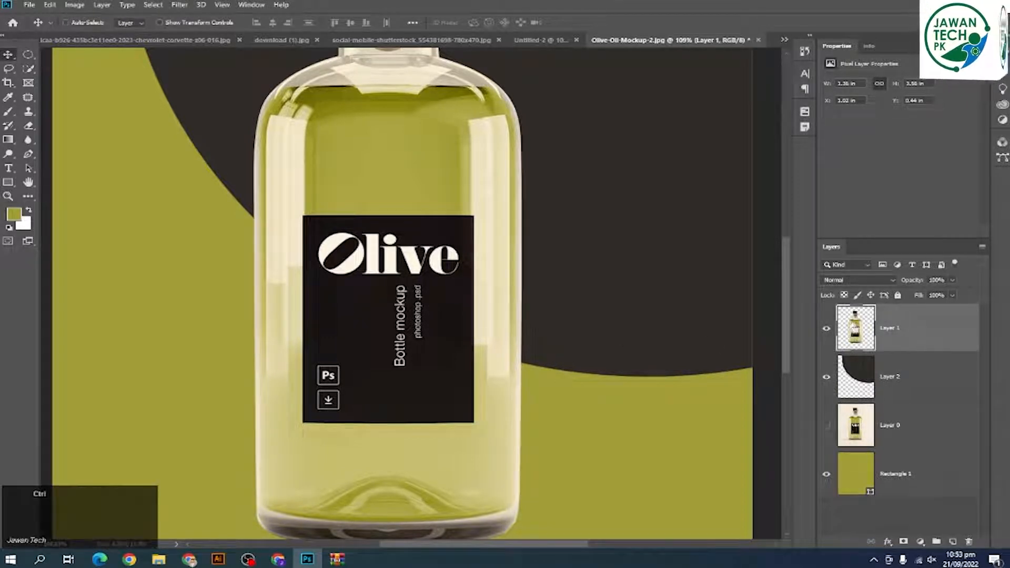
pyautogui.keyDown('ctrl'); pyautogui.click(856, 327); pyautogui.keyUp('ctrl')
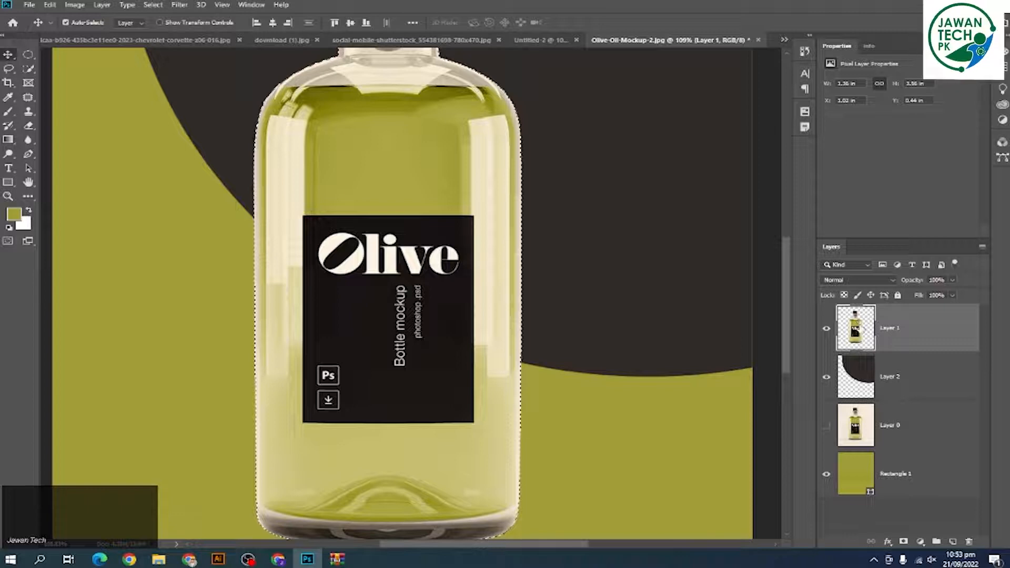
pyautogui.click(157, 5)
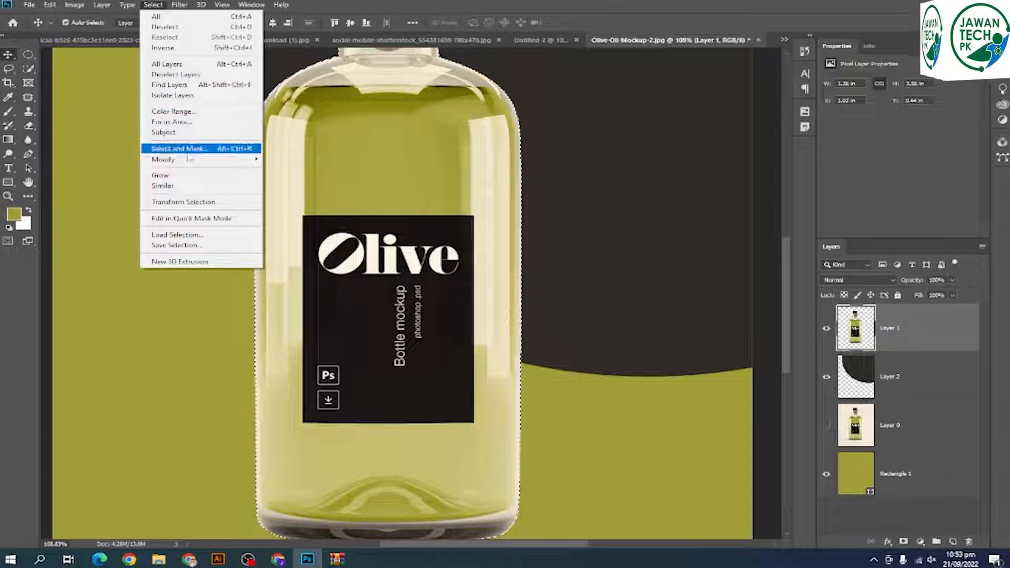
pyautogui.click(190, 159)
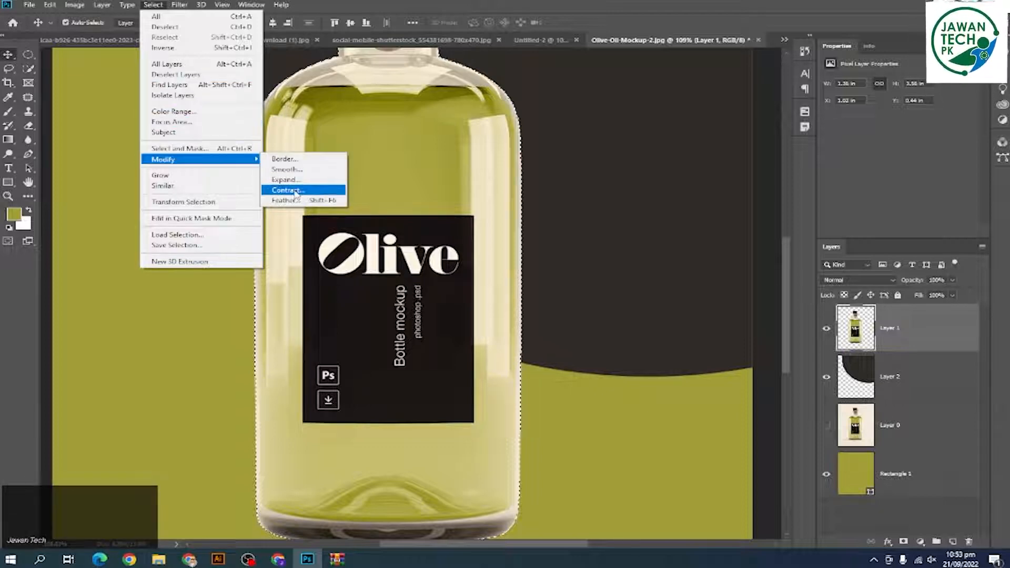
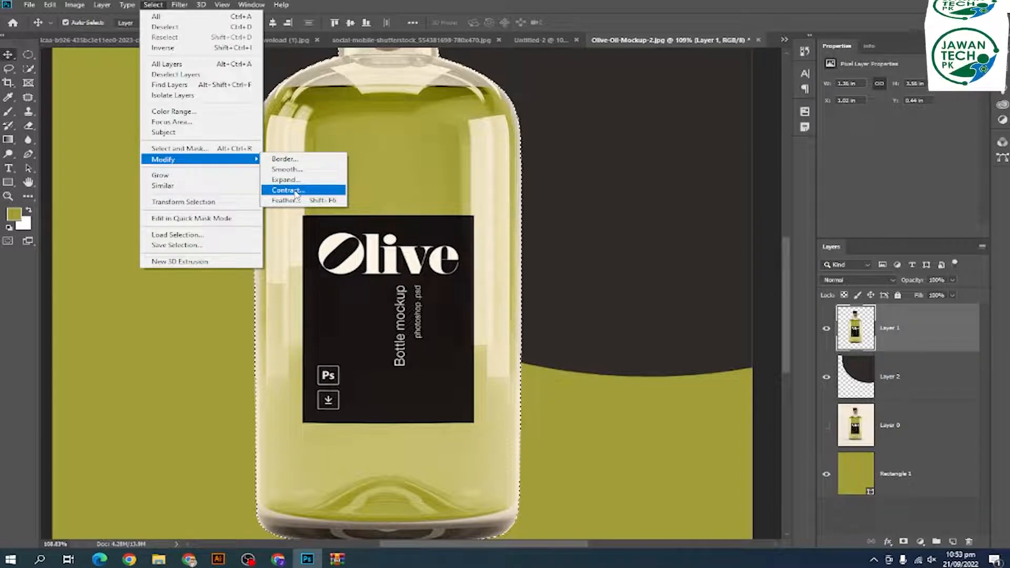
# Contract the bottle selection by 1 pixel and inspect its shoulder, neck and cap edges
pyautogui.click(296, 192)
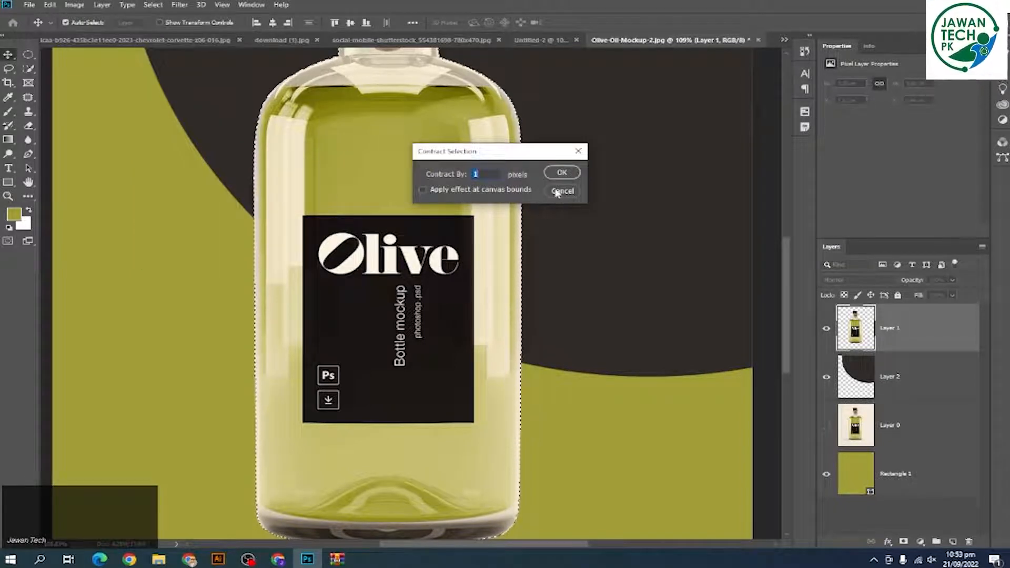
pyautogui.click(573, 172)
pyautogui.scroll(1, 546, 149)
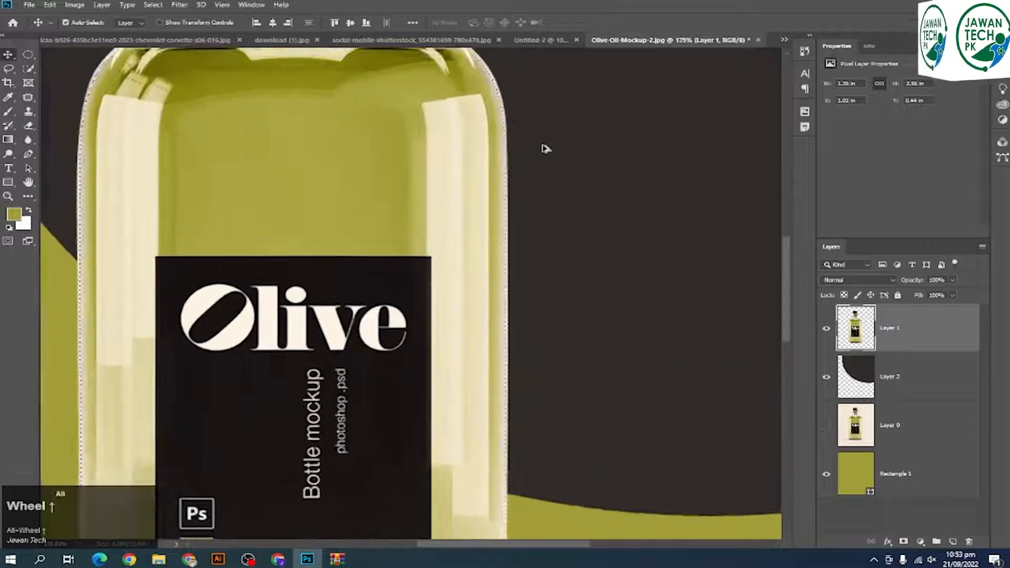
pyautogui.scroll(8, 515, 125)
pyautogui.moveTo(514, 138); pyautogui.dragTo(519, 248)
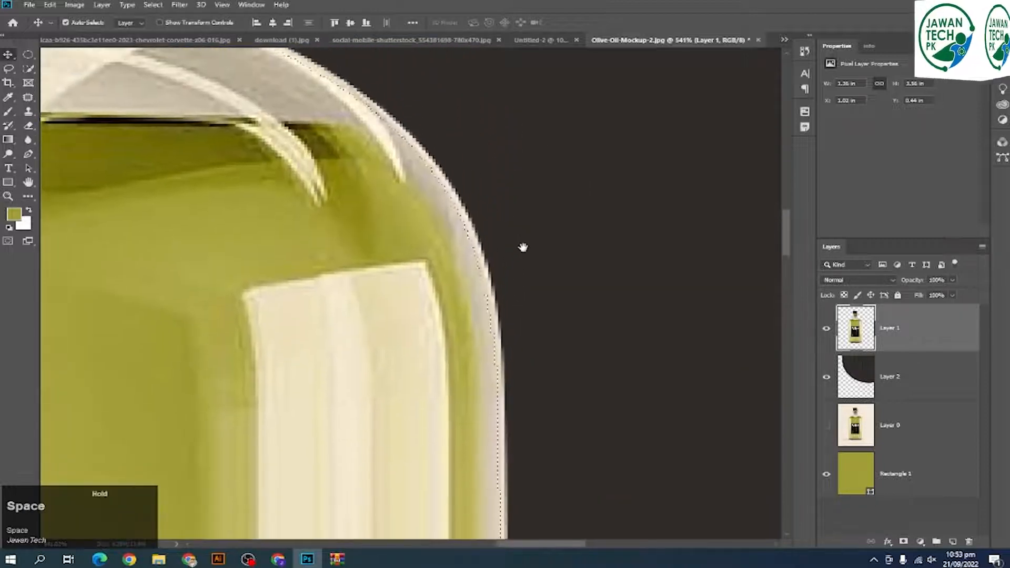
pyautogui.moveTo(476, 207); pyautogui.dragTo(513, 424)
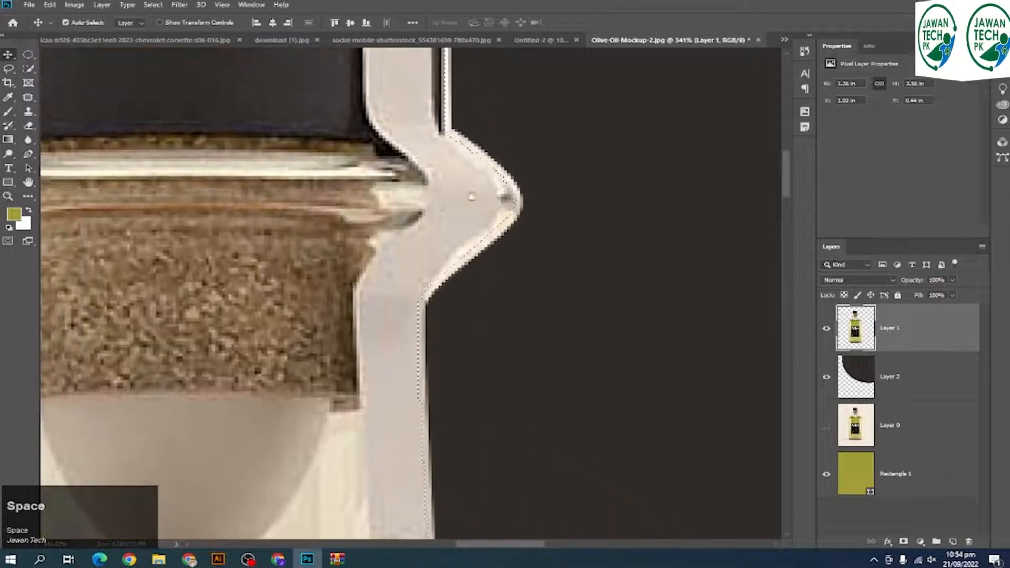
pyautogui.moveTo(410, 144); pyautogui.dragTo(445, 228)
pyautogui.moveTo(404, 114); pyautogui.dragTo(433, 194)
pyautogui.moveTo(500, 103); pyautogui.dragTo(519, 125)
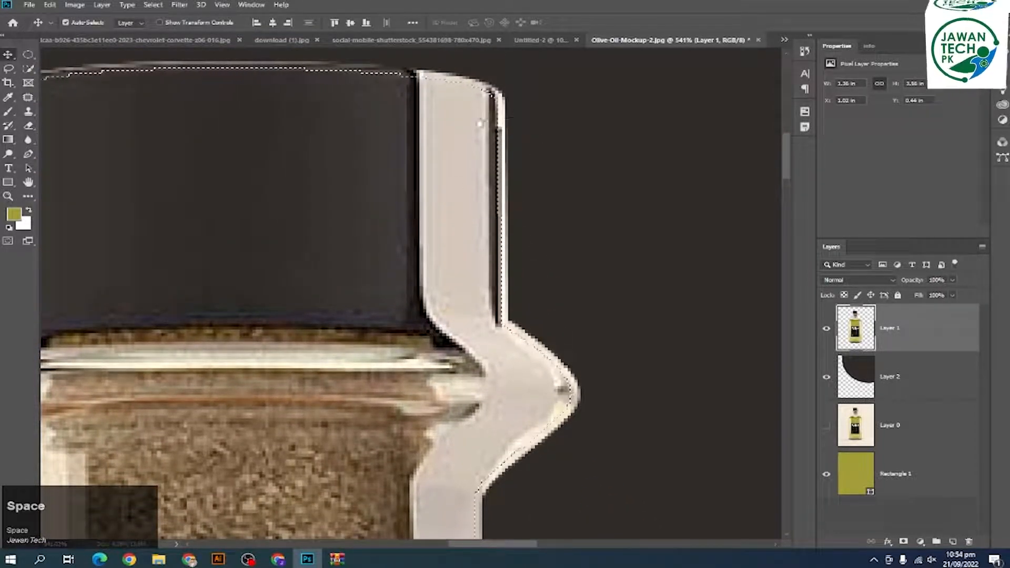
pyautogui.moveTo(437, 188); pyautogui.dragTo(703, 166)
# Fit the canvas on screen and copy the selected bottle onto a new Layer 3
pyautogui.moveTo(316, 288); pyautogui.dragTo(353, 188)
pyautogui.moveTo(344, 375); pyautogui.dragTo(381, 230)
pyautogui.moveTo(371, 304); pyautogui.dragTo(361, 238)
pyautogui.moveTo(357, 322); pyautogui.dragTo(347, 246)
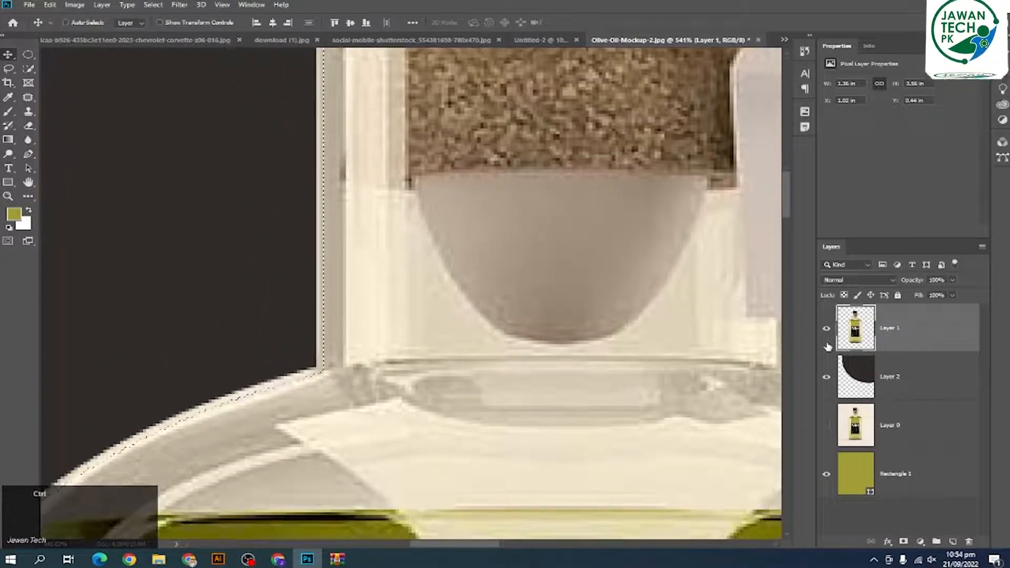
pyautogui.hotkey('ctrl', '0')
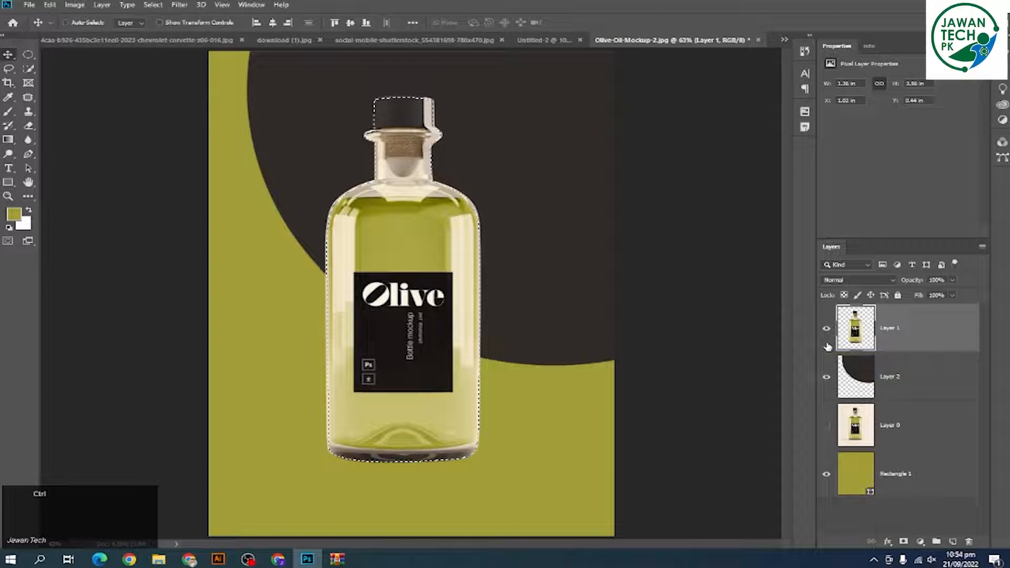
pyautogui.hotkey('ctrl', 'j')
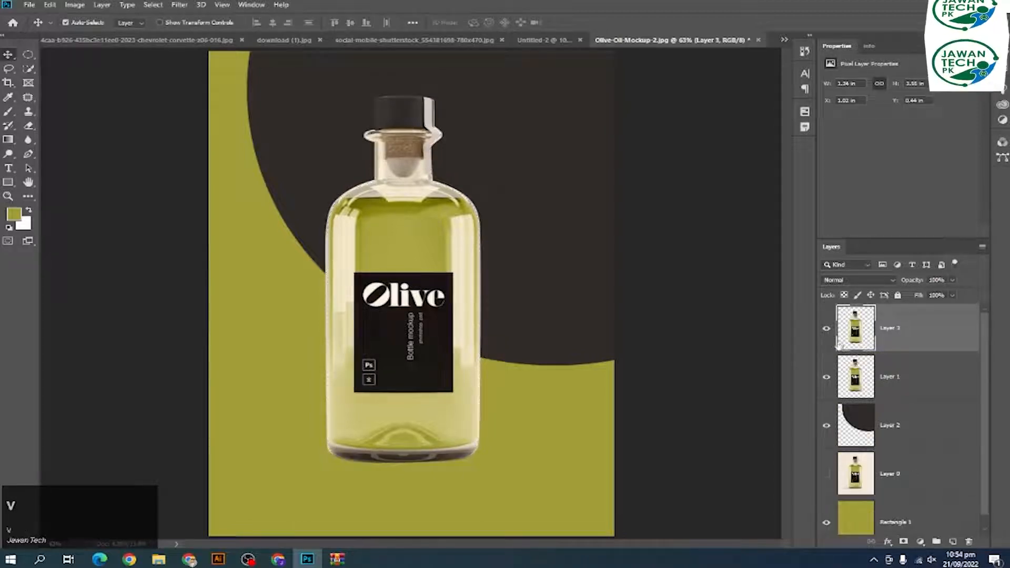
# Show Layer 3 and toggle Layer 1 on and off to compare the bottle-cap edges
pyautogui.click(829, 343)
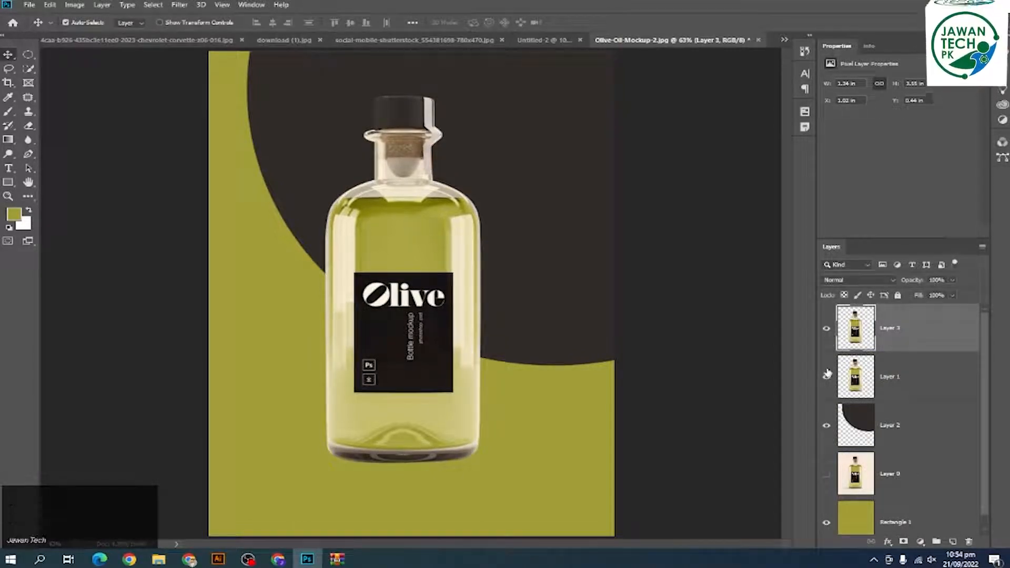
pyautogui.click(827, 375)
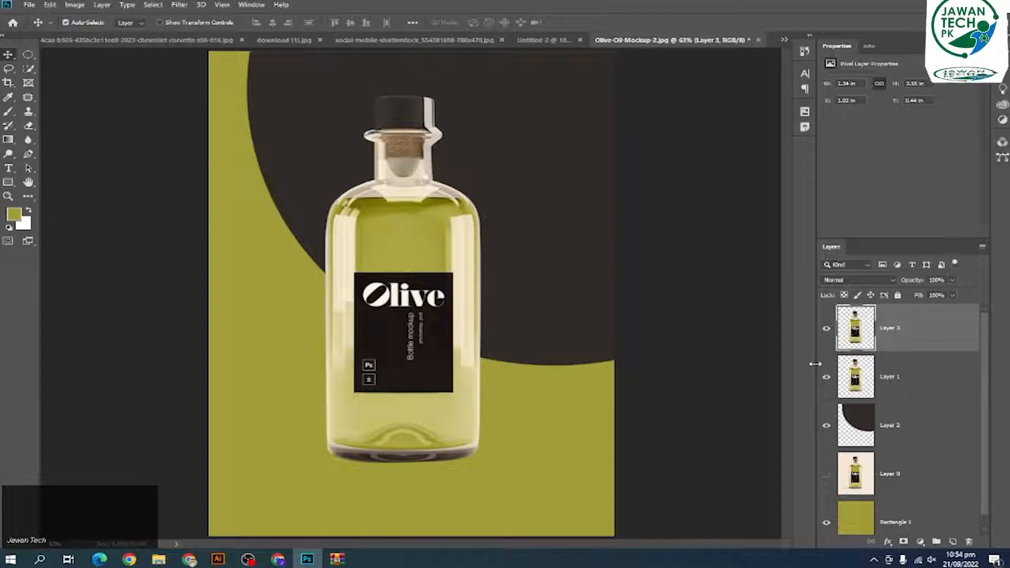
pyautogui.scroll(5, 420, 173)
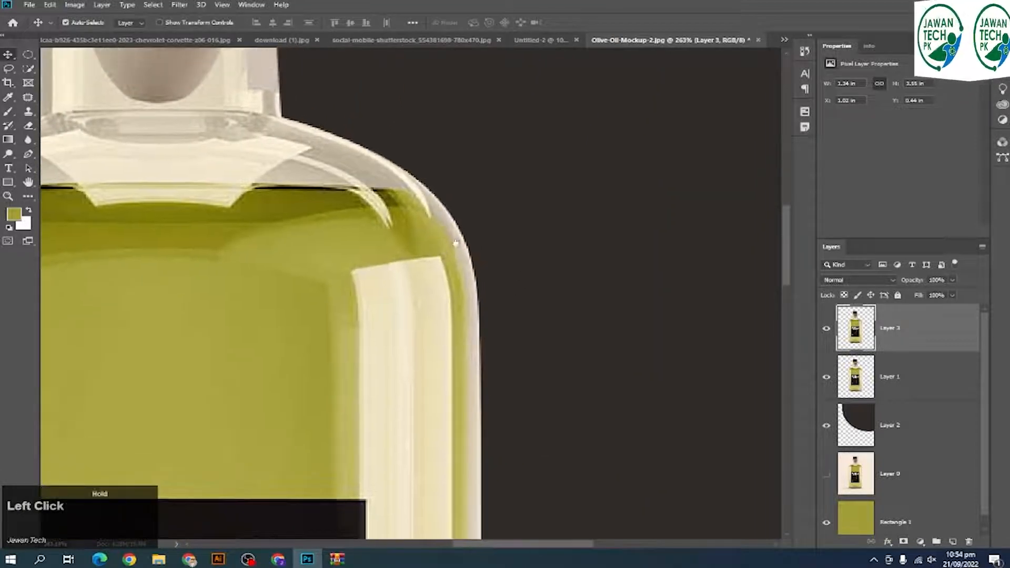
pyautogui.click(826, 378)
pyautogui.moveTo(402, 197); pyautogui.dragTo(505, 394)
pyautogui.moveTo(469, 261); pyautogui.dragTo(526, 383)
# Recheck the neck, cork and label edges, leaving Layer 1 hidden
pyautogui.click(827, 378)
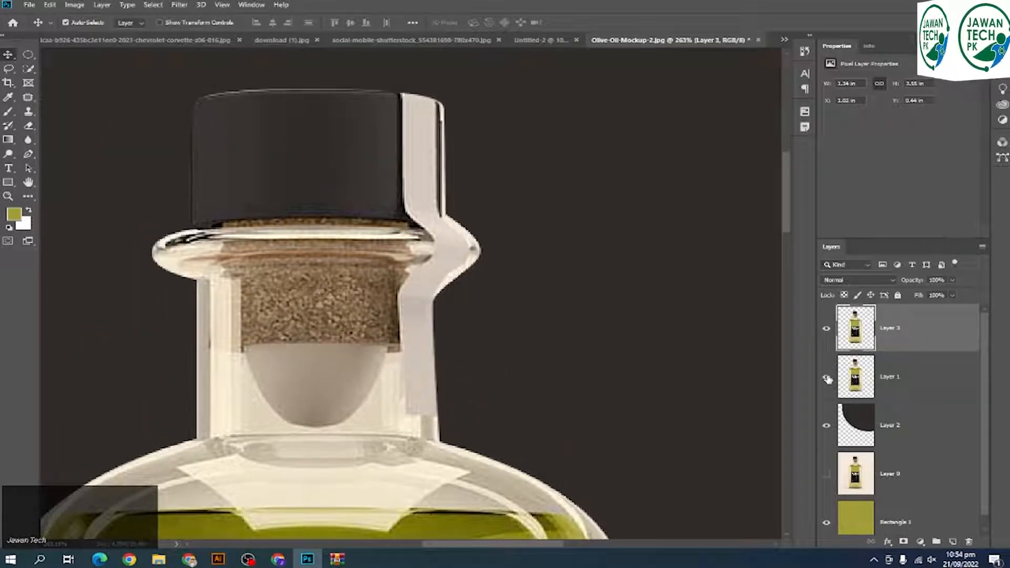
pyautogui.click(827, 378)
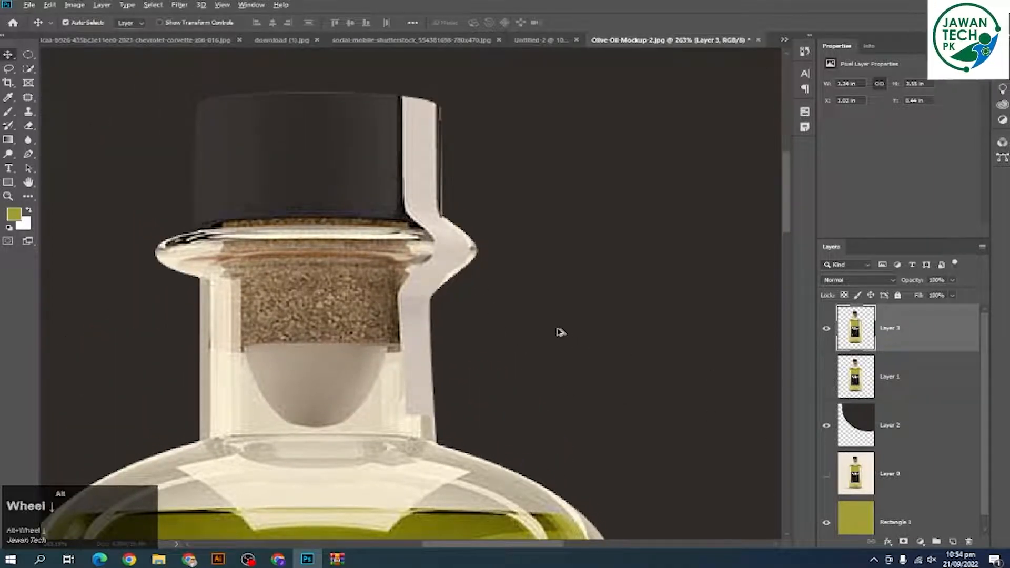
pyautogui.scroll(-6, 560, 334)
pyautogui.scroll(4, 469, 378)
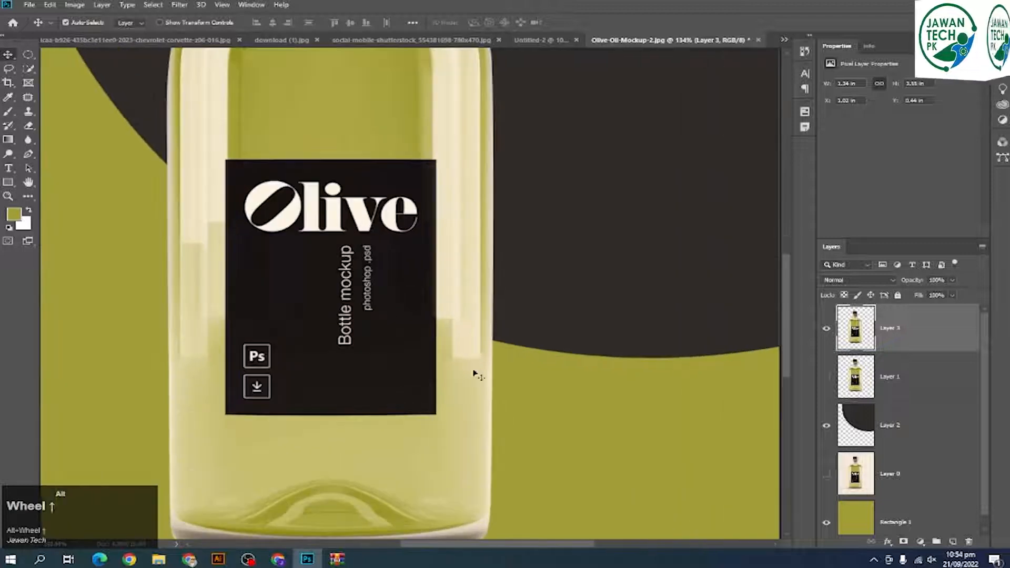
pyautogui.moveTo(519, 290); pyautogui.dragTo(576, 424)
pyautogui.moveTo(530, 259); pyautogui.dragTo(530, 330)
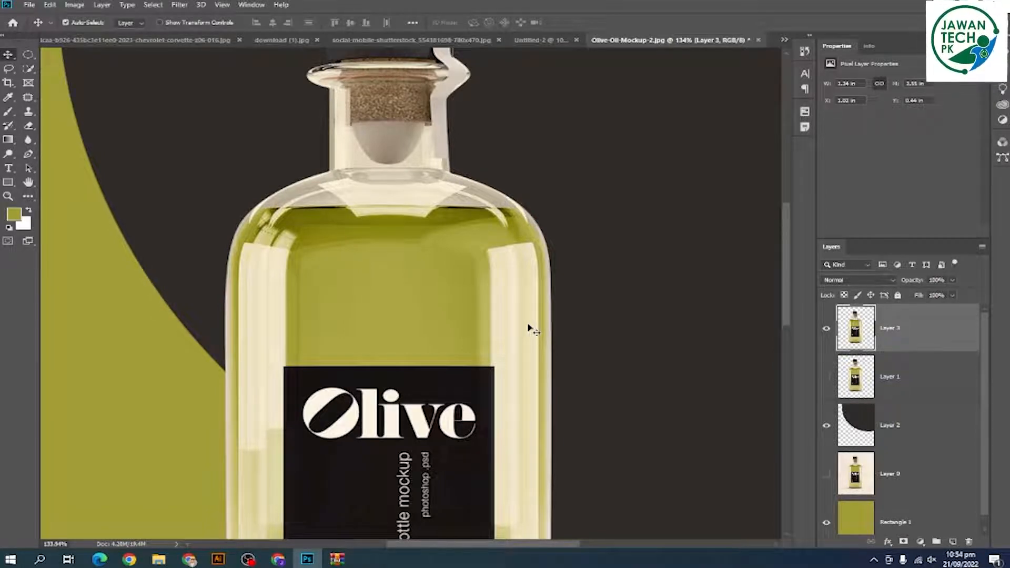
pyautogui.scroll(-5, 609, 236)
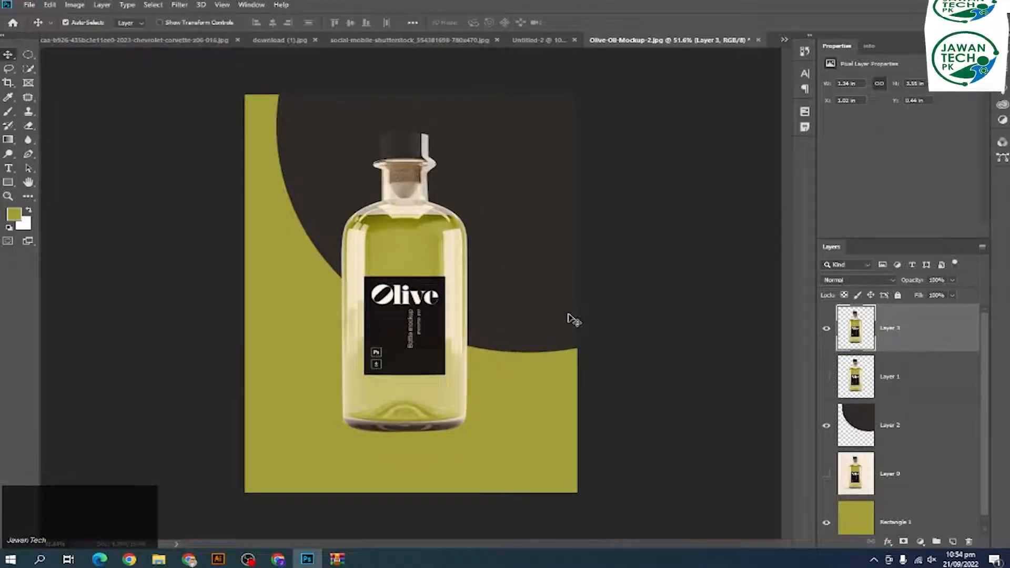
pyautogui.scroll(4, 424, 348)
pyautogui.moveTo(440, 358); pyautogui.dragTo(440, 322)
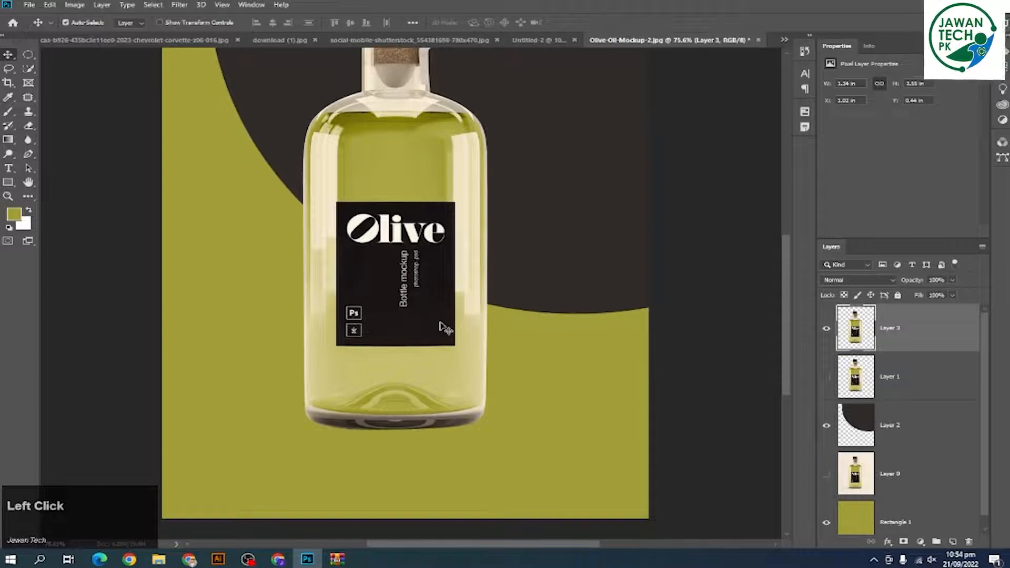
# On a new layer, paint a soft 250-px spot in the sampled dark background colour
pyautogui.hotkey('ctrl', 'shift', 'alt', 'n')
pyautogui.press('b')
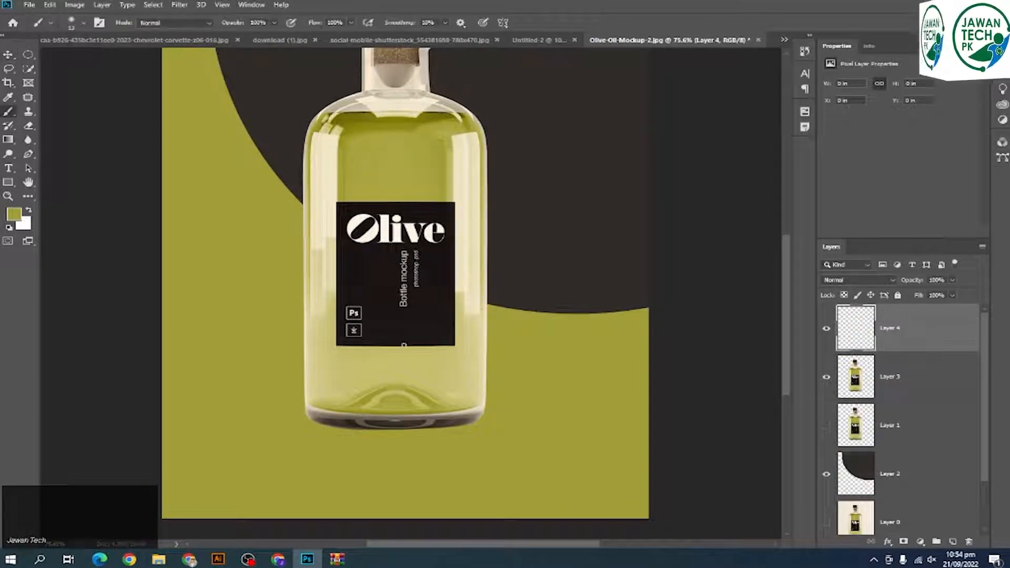
pyautogui.press(']')
pyautogui.press(']')
pyautogui.press(']')
pyautogui.press(']')
pyautogui.press(']')
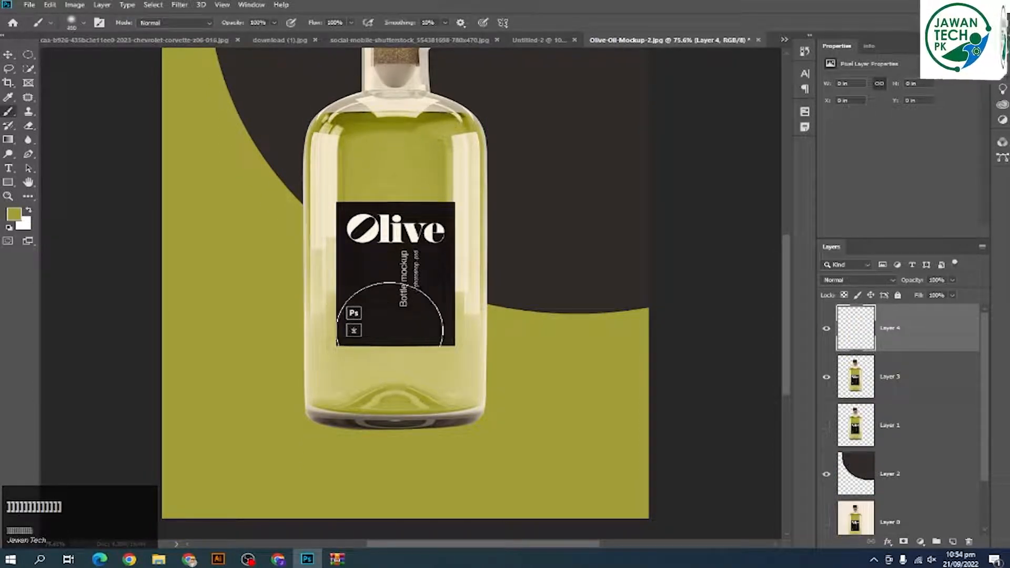
pyautogui.click(14, 213)
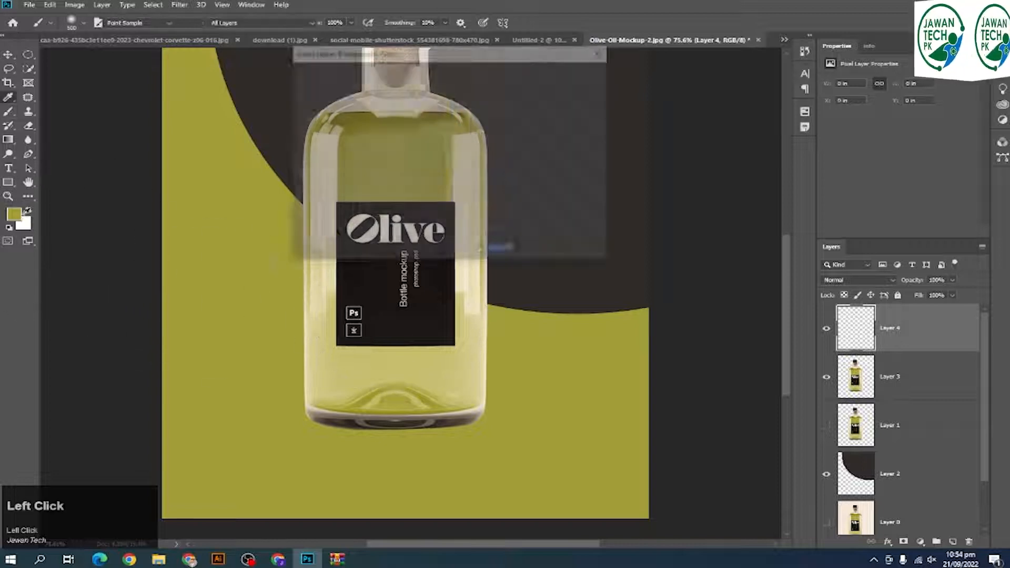
pyautogui.click(569, 269)
pyautogui.click(571, 72)
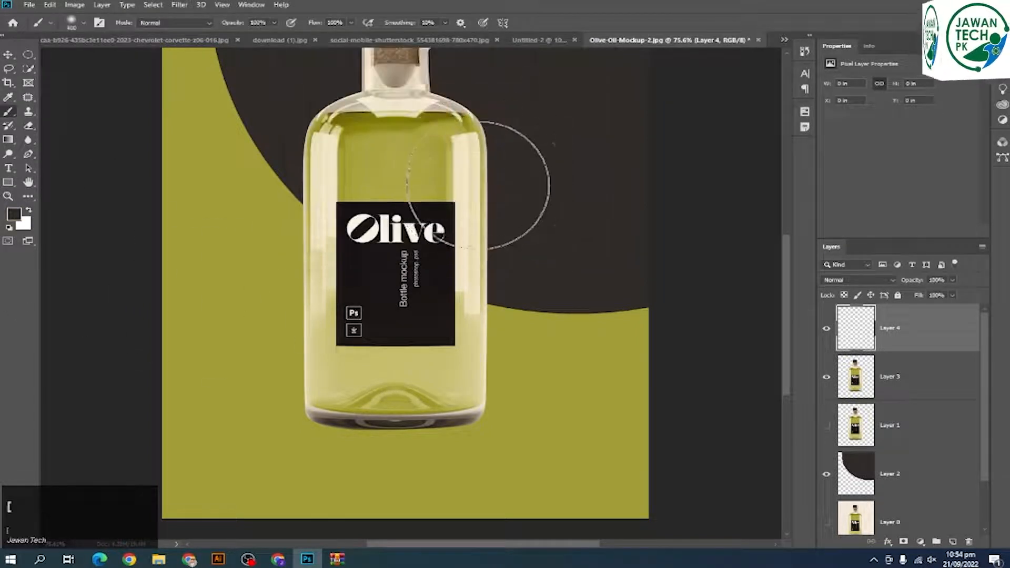
pyautogui.press('[')
pyautogui.press('[')
pyautogui.press('[')
pyautogui.click(418, 184)
# Squash the dark spot into a shadow strip under the bottle, placed beneath the bottle copy
pyautogui.hotkey('ctrl', 'y')
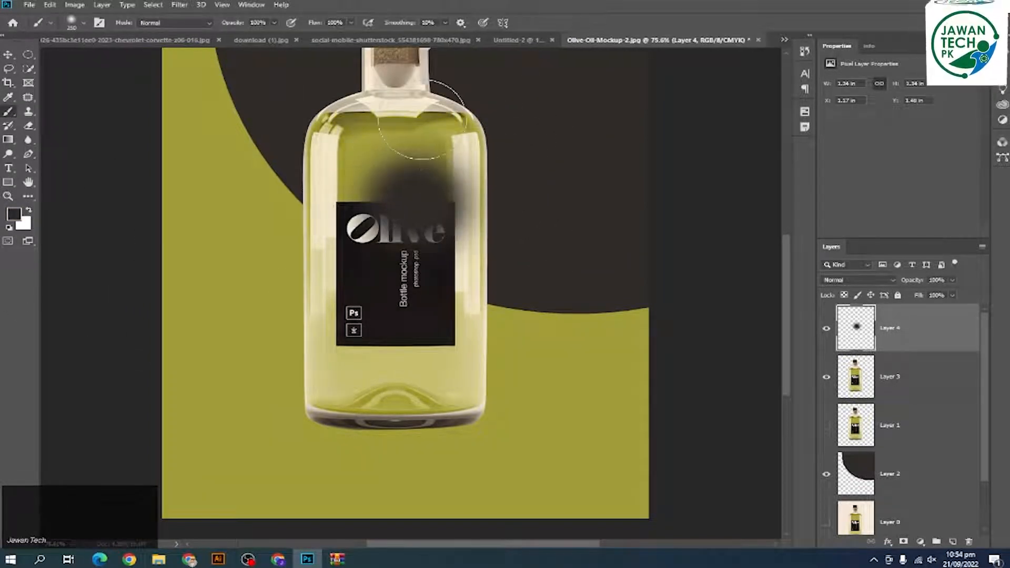
pyautogui.hotkey('ctrl', 't')
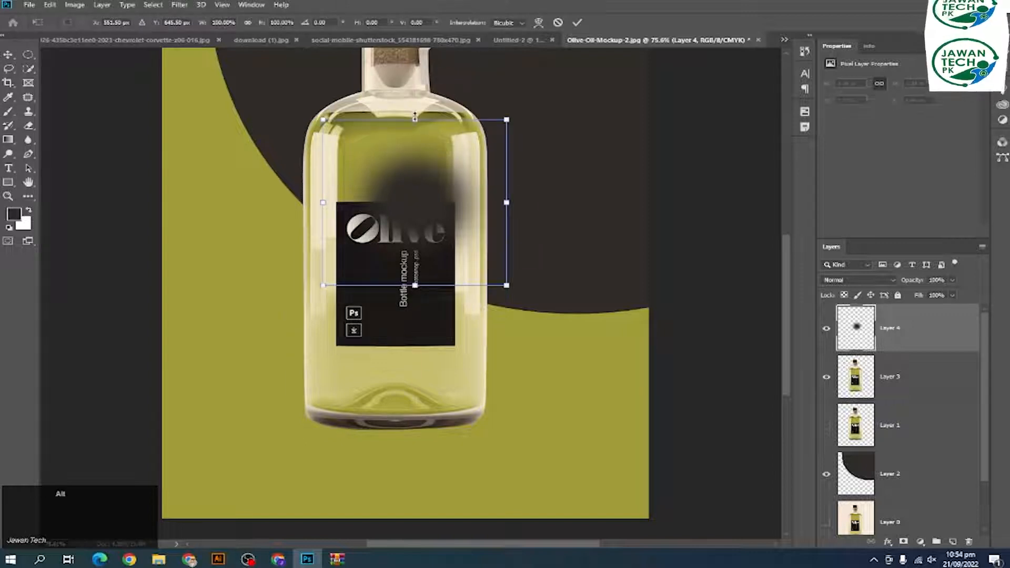
pyautogui.moveTo(415, 117); pyautogui.dragTo(413, 437)
pyautogui.moveTo(486, 421)
pyautogui.mouseDown()
pyautogui.moveTo(529, 402)
pyautogui.moveTo(495, 424)
pyautogui.mouseUp()
pyautogui.press('Return')
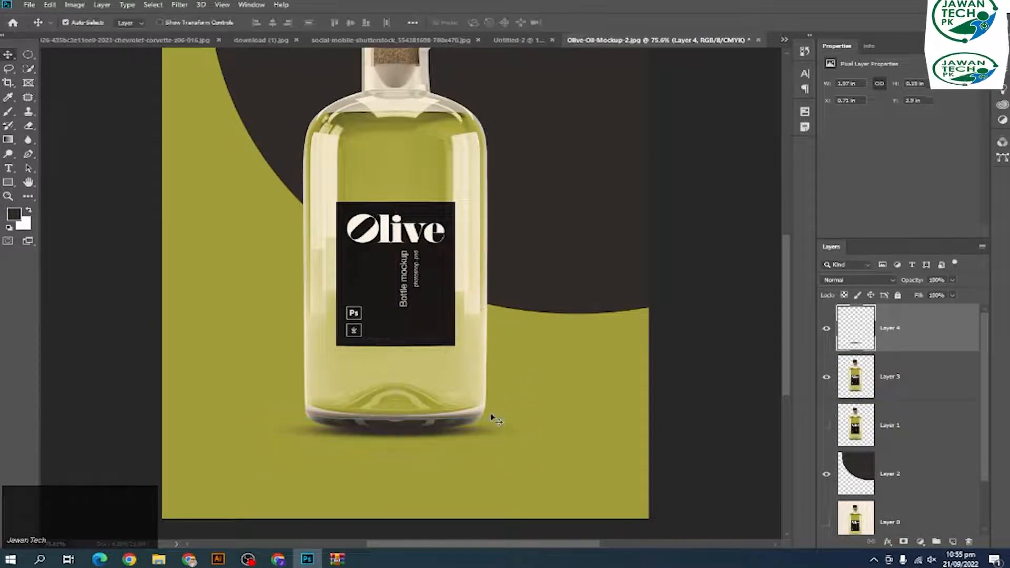
pyautogui.press('Up')
pyautogui.press('Up')
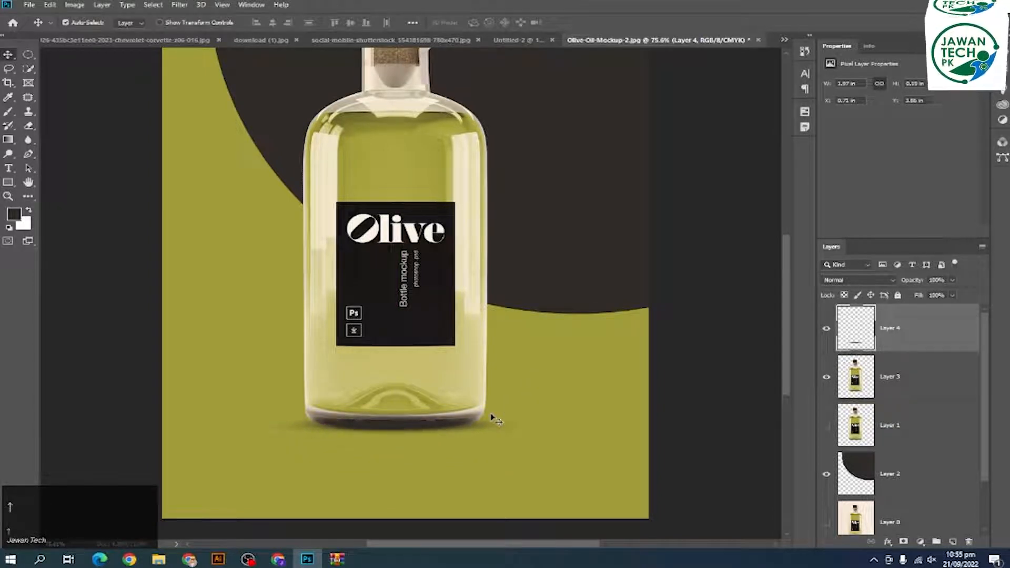
pyautogui.hotkey('ctrl', '[')
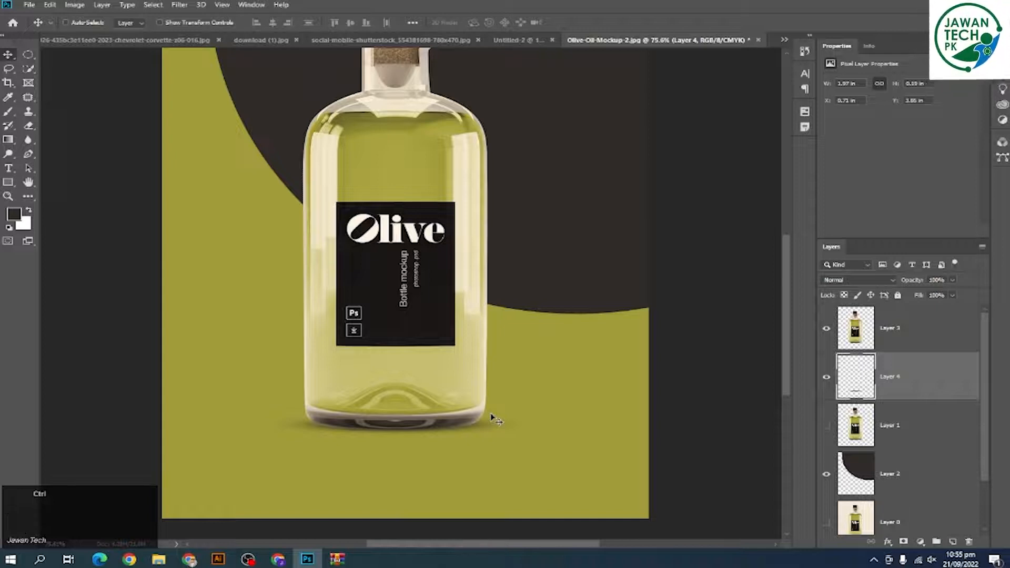
# Duplicate the shadow as Layer 4 copy and resize it to 1.65 × 0.34 in
pyautogui.hotkey('ctrl', 'j')
pyautogui.scroll(-3, 508, 381)
pyautogui.scroll(3, 501, 366)
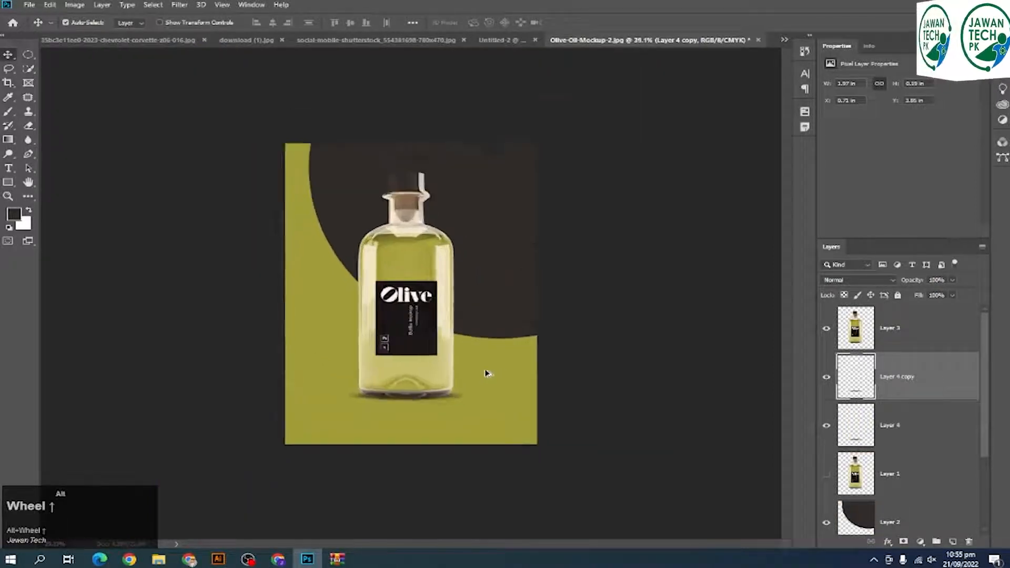
pyautogui.hotkey('ctrl', 't')
pyautogui.moveTo(408, 419); pyautogui.dragTo(406, 415)
pyautogui.moveTo(498, 415); pyautogui.dragTo(480, 416)
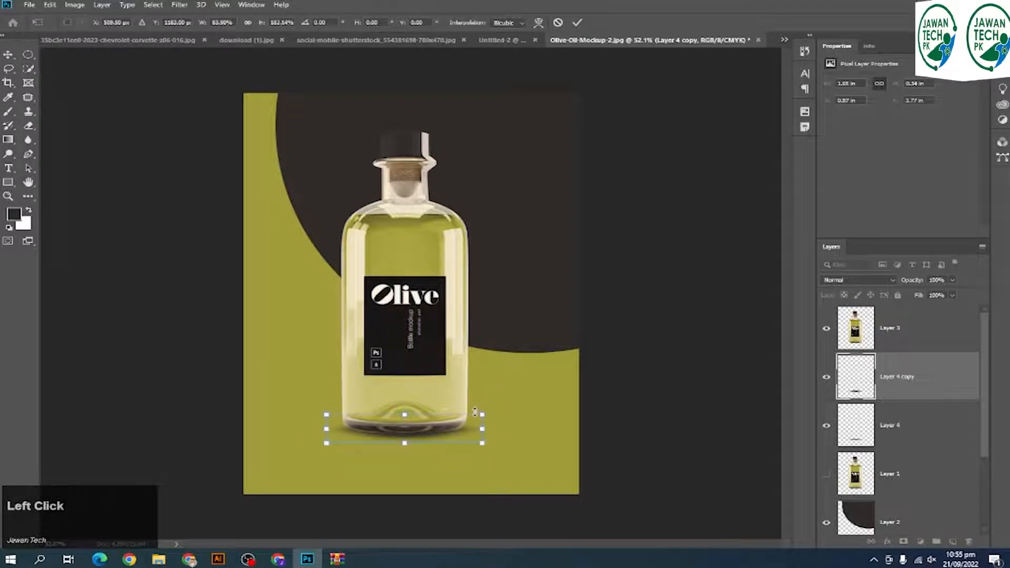
pyautogui.press('Return')
pyautogui.scroll(3, 405, 135)
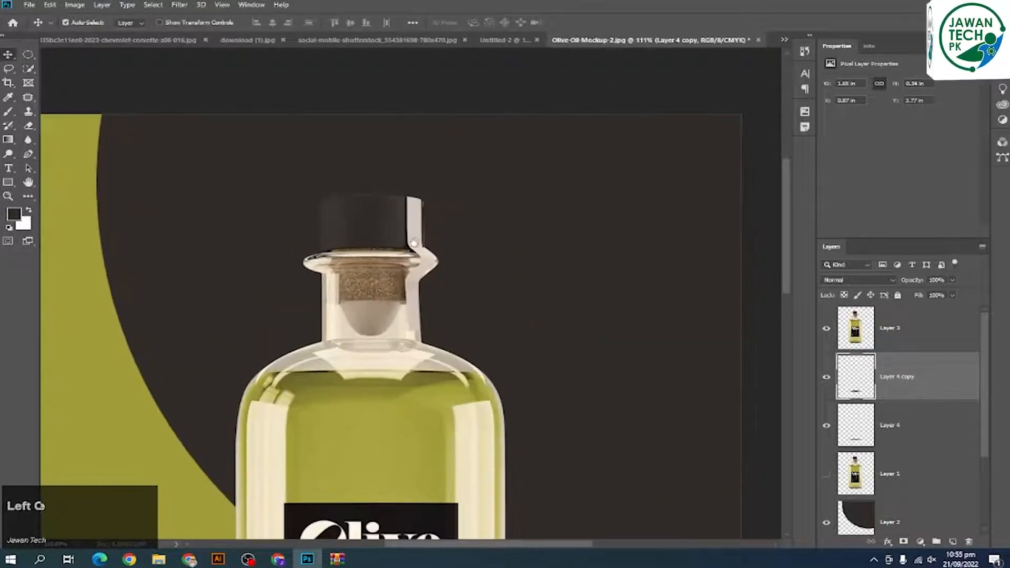
pyautogui.scroll(-3, 428, 231)
pyautogui.scroll(4, 435, 239)
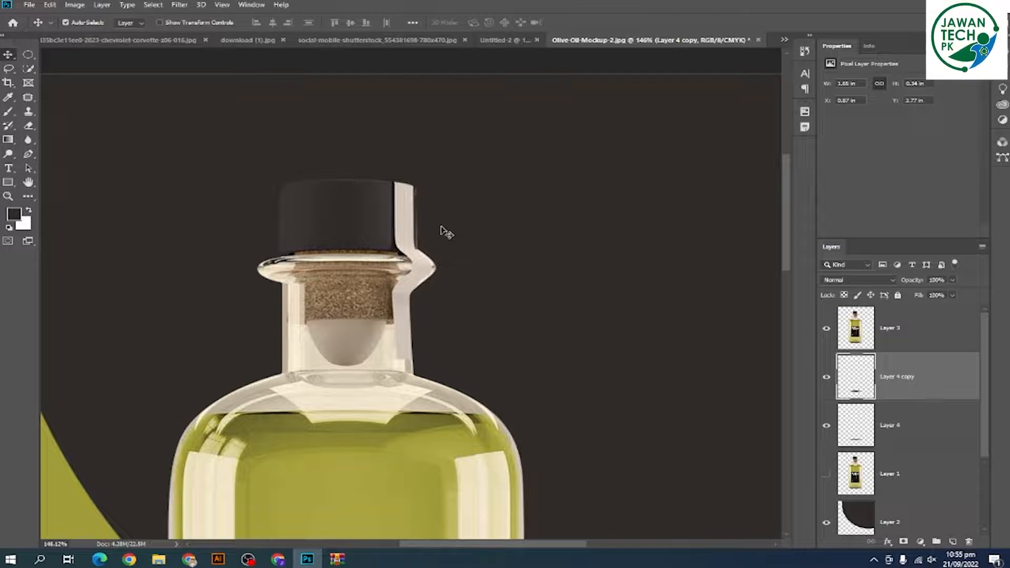
# Draw a closed curved outline beside the cap with the Pen in shape mode
pyautogui.press('p')
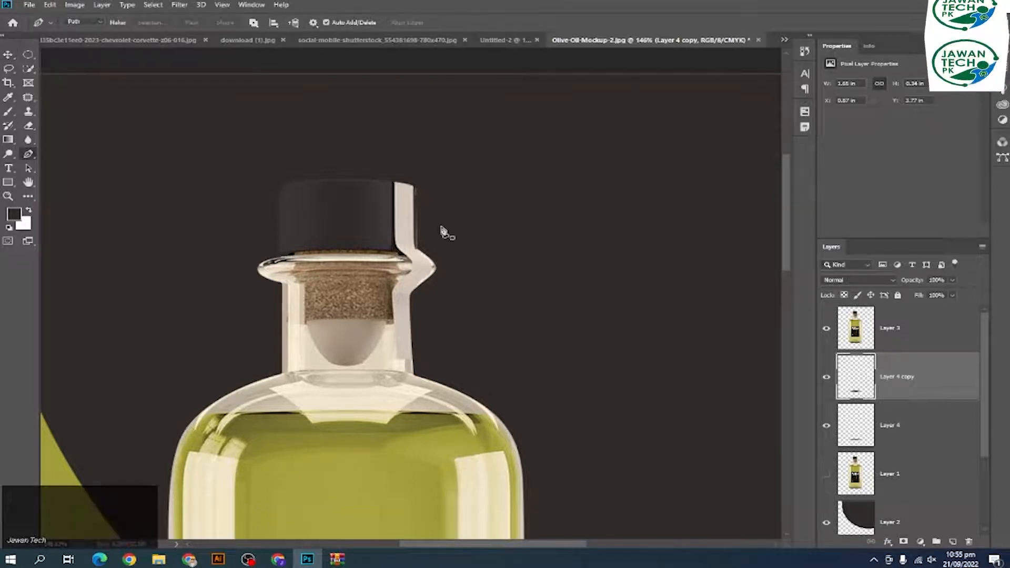
pyautogui.click(83, 22)
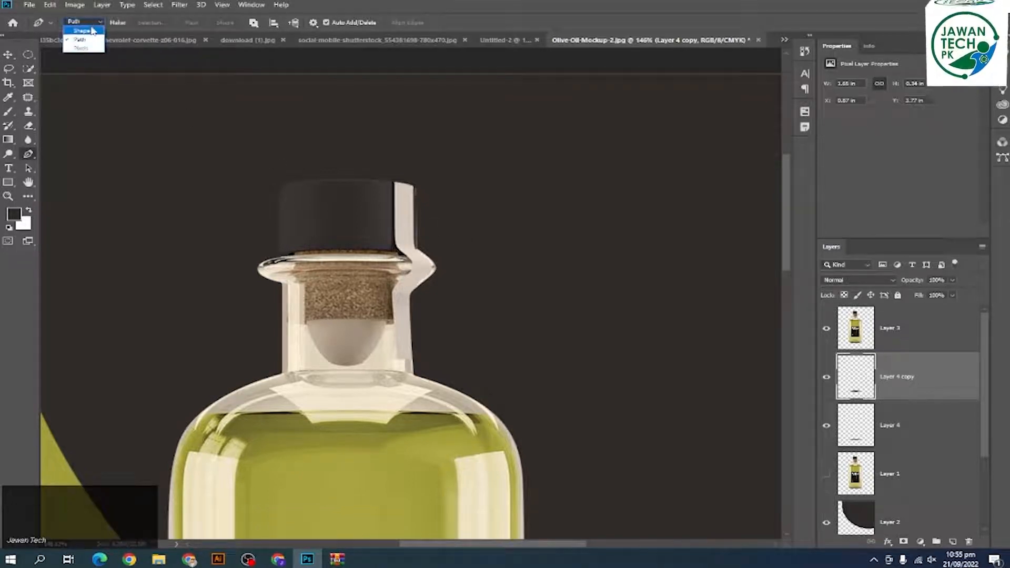
pyautogui.click(92, 31)
pyautogui.click(252, 136)
pyautogui.click(341, 140)
pyautogui.click(540, 189)
pyautogui.click(558, 223)
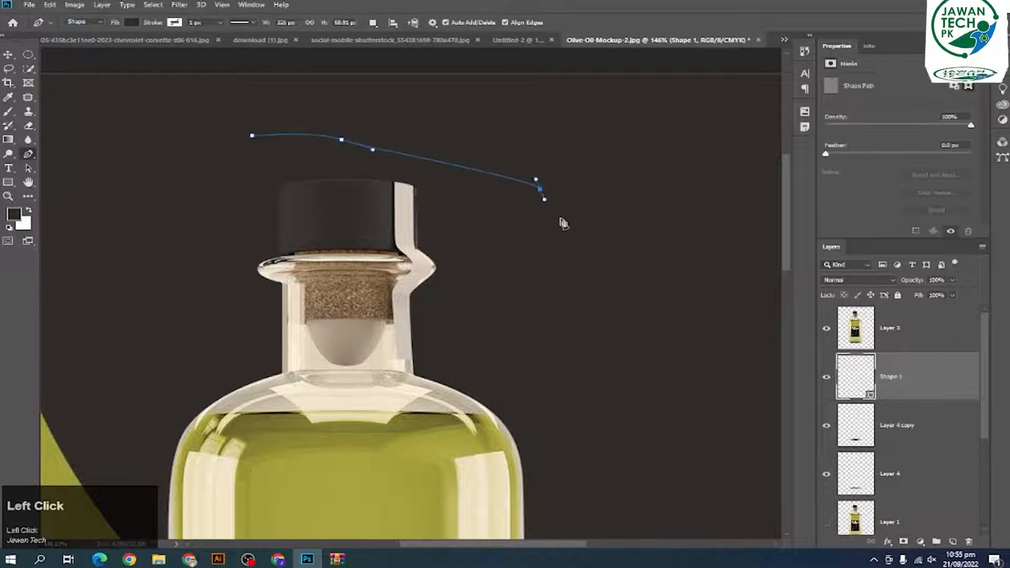
pyautogui.click(556, 233)
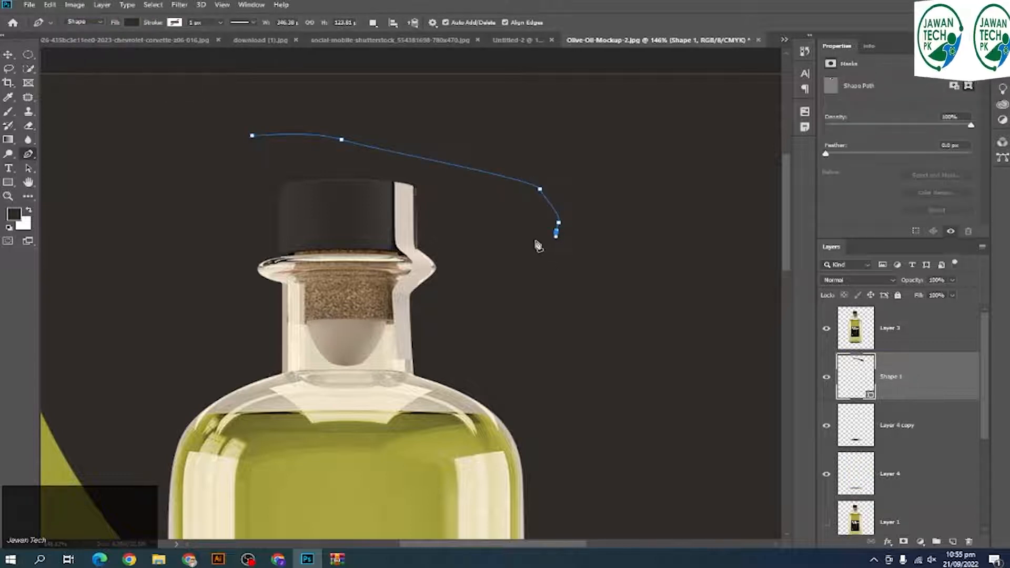
pyautogui.click(527, 246)
pyautogui.click(520, 243)
pyautogui.click(477, 233)
pyautogui.click(253, 136)
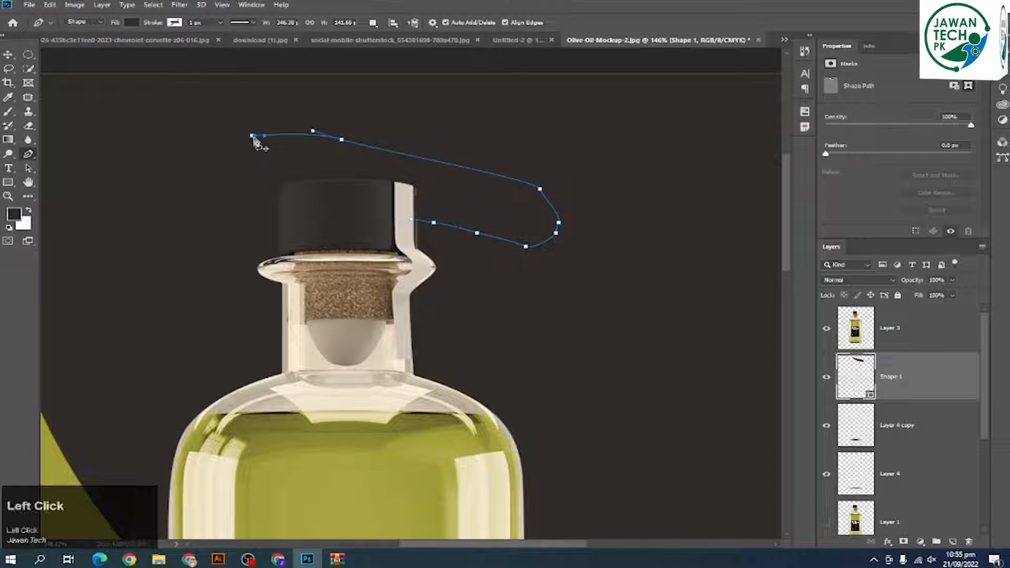
pyautogui.click(253, 137)
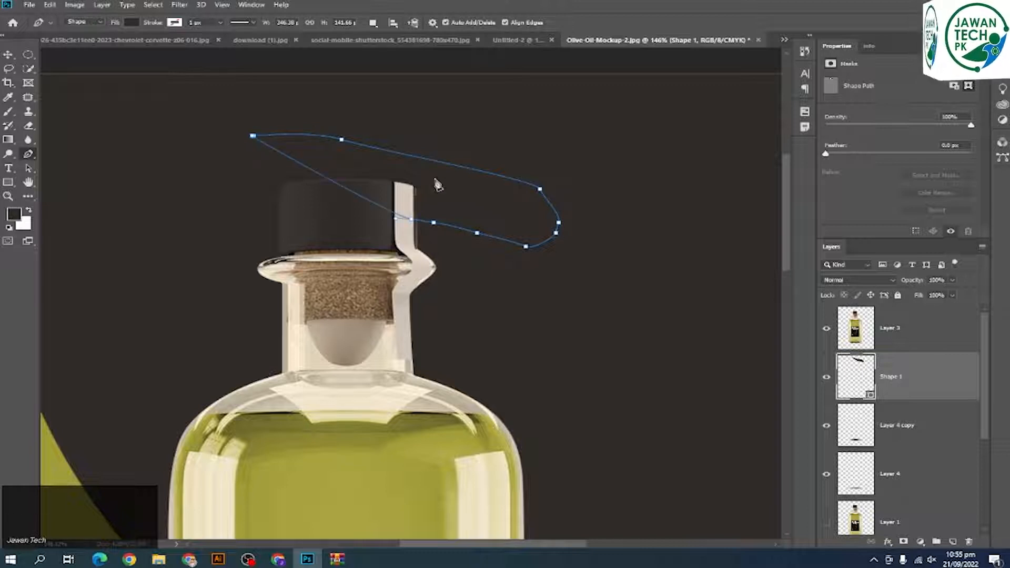
# Convert the curved outline to a selection, dismiss the search panel and clear the selection
pyautogui.press('Return')
pyautogui.hotkey('ctrl', 'Return')
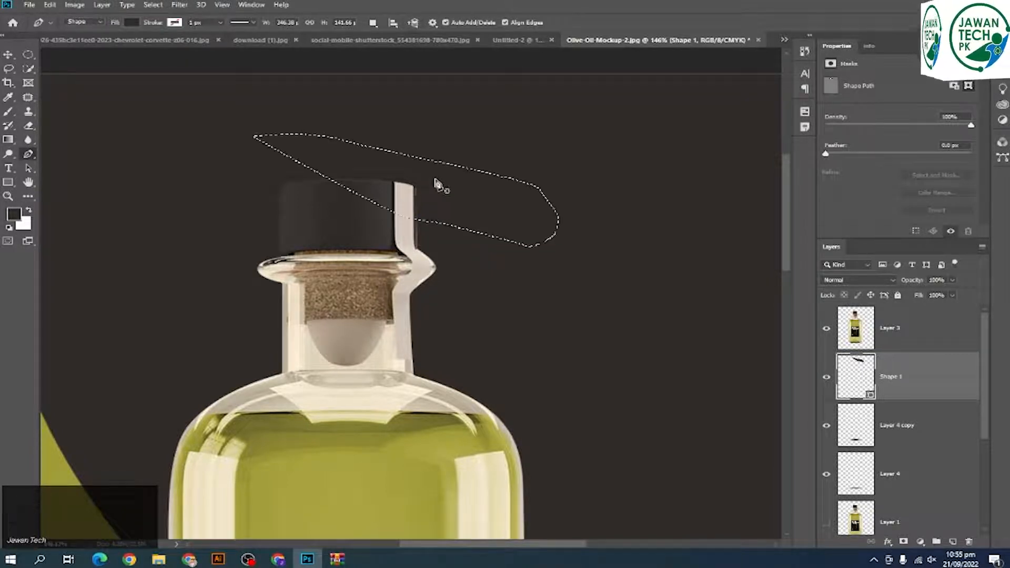
pyautogui.press('v')
pyautogui.hotkey('ctrl', 'f')
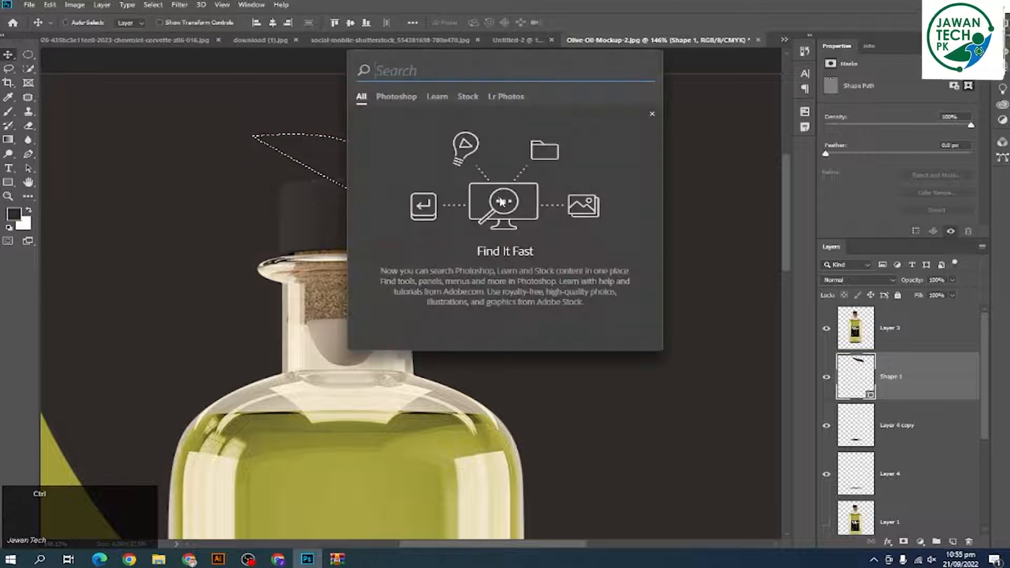
pyautogui.click(652, 115)
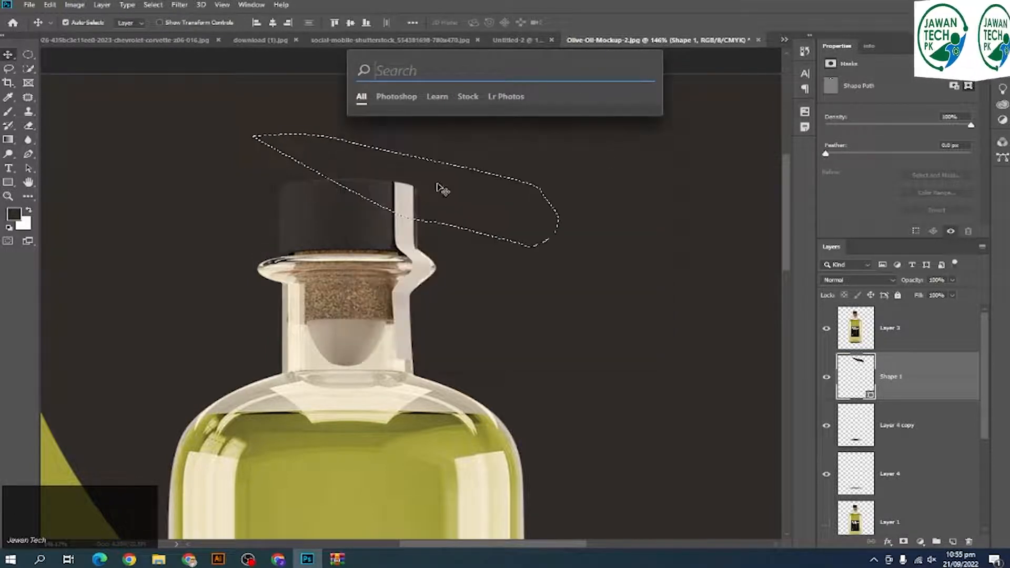
pyautogui.click(469, 178)
pyautogui.press('Escape')
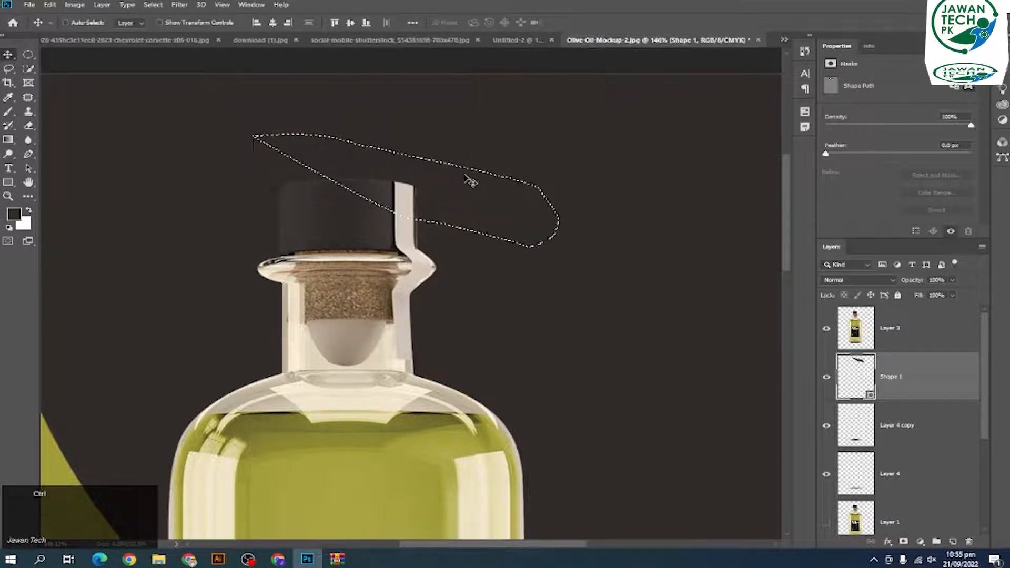
pyautogui.click(466, 193)
# Move and enlarge the first white shape, then delete it
pyautogui.press('ctrl')
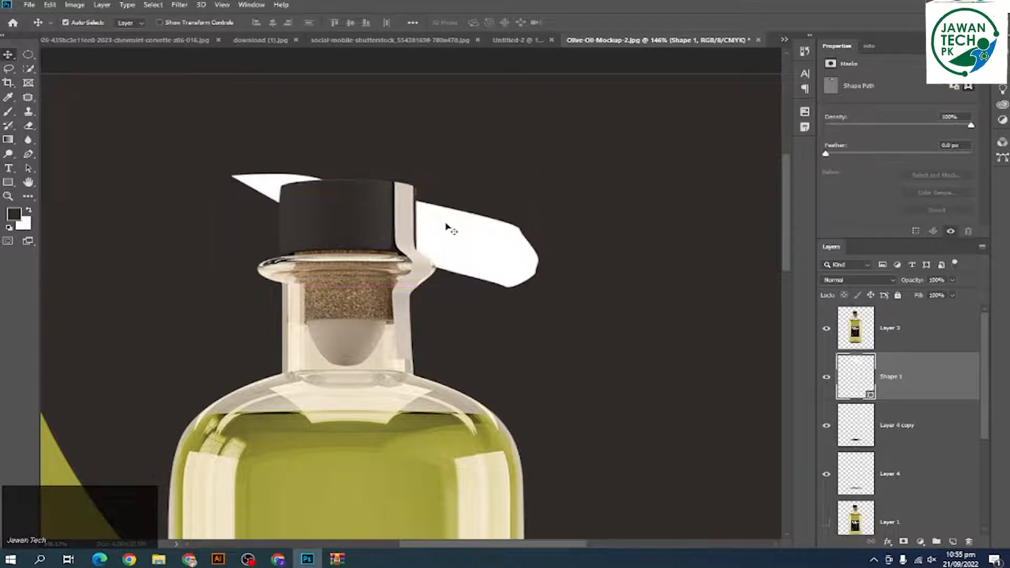
pyautogui.moveTo(451, 226); pyautogui.dragTo(552, 189)
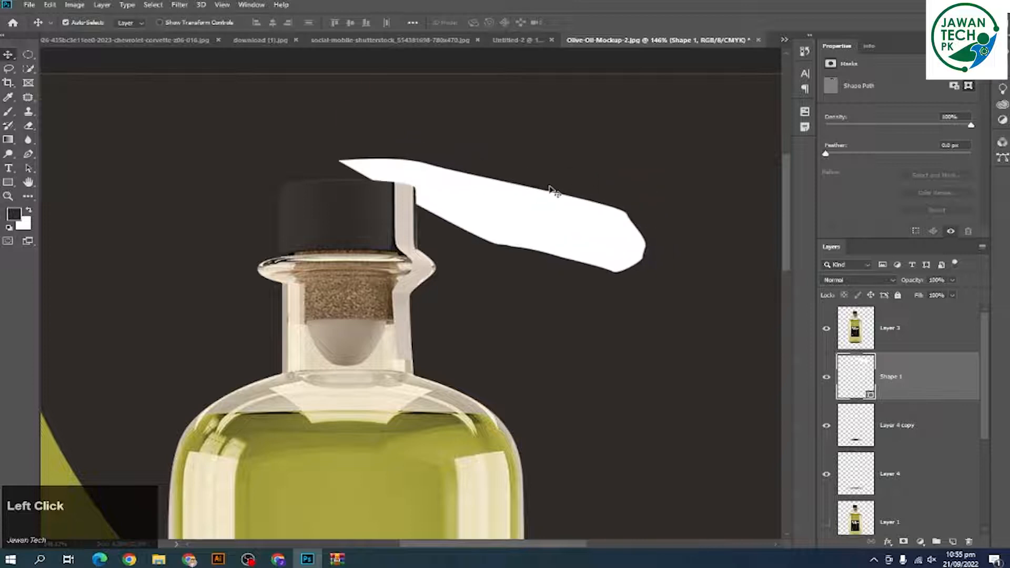
pyautogui.hotkey('ctrl', 't')
pyautogui.keyDown('alt'); pyautogui.keyDown('shift'); pyautogui.moveTo(647, 270); pyautogui.dragTo(740, 330); pyautogui.keyUp('shift'); pyautogui.keyUp('alt')
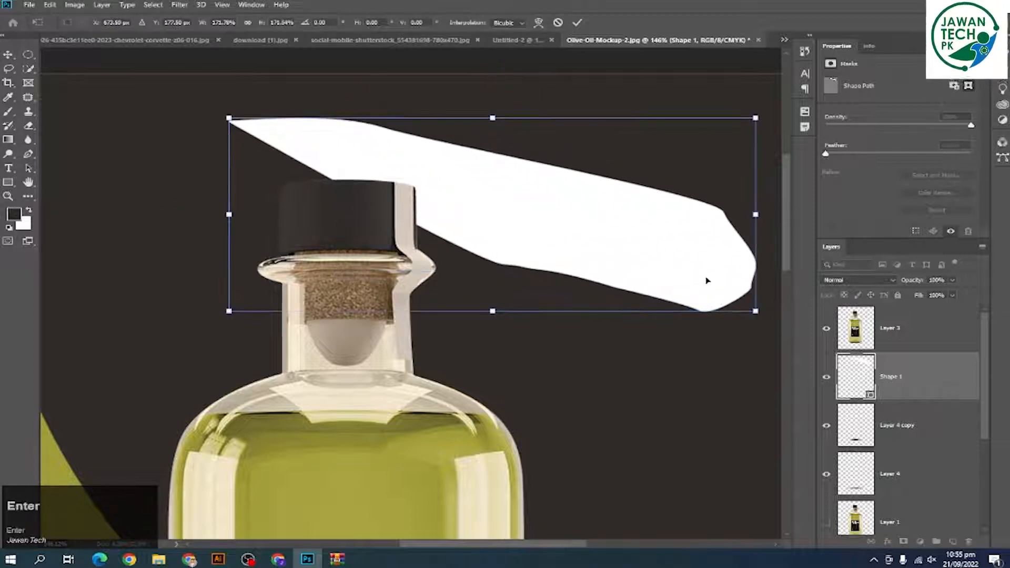
pyautogui.moveTo(707, 281); pyautogui.dragTo(624, 224)
pyautogui.press('Delete')
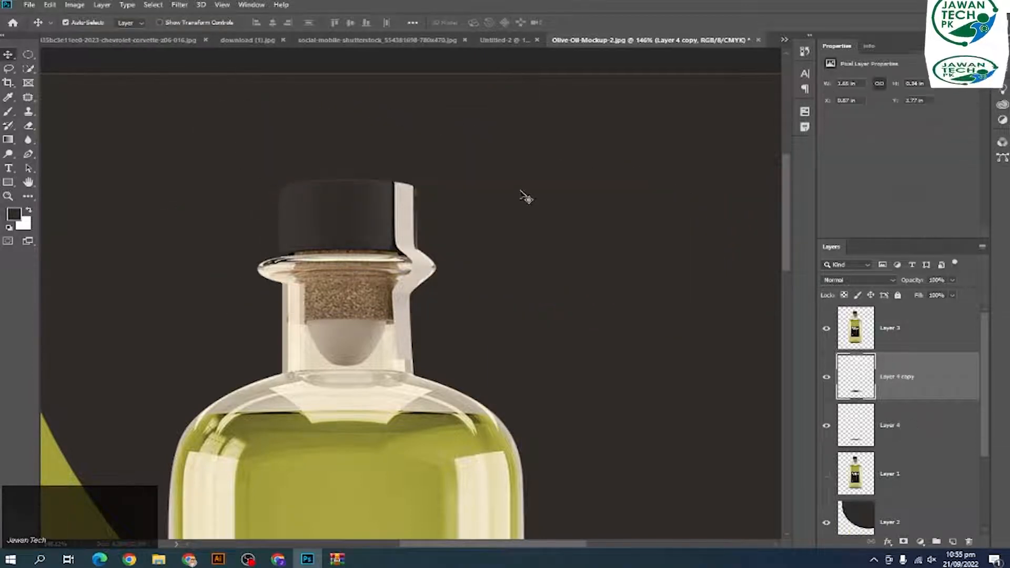
pyautogui.click(28, 54)
pyautogui.click(78, 55)
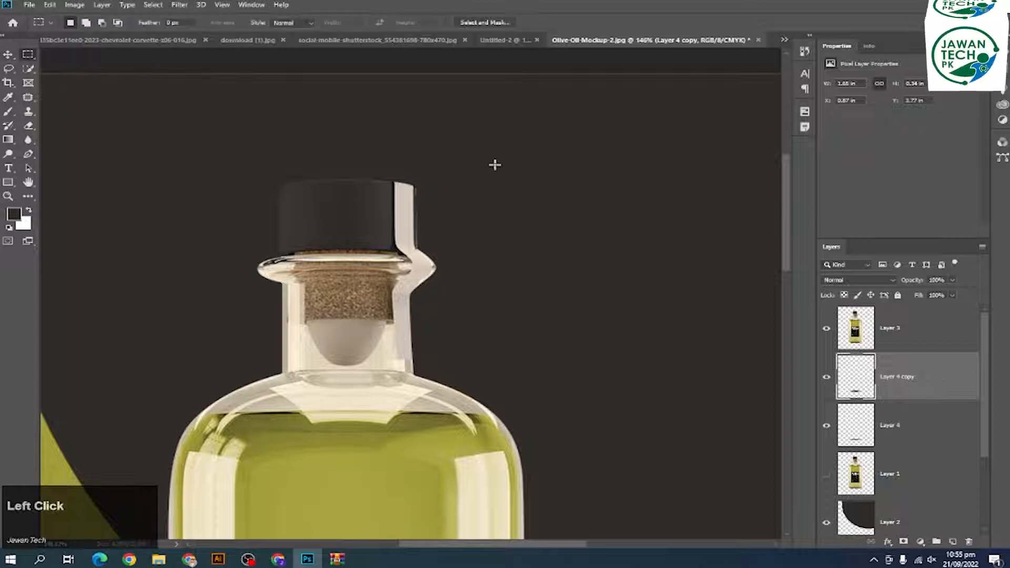
# Outline a wedge above the cap with the Pen in path mode and load it as a selection
pyautogui.press('p')
pyautogui.click(81, 22)
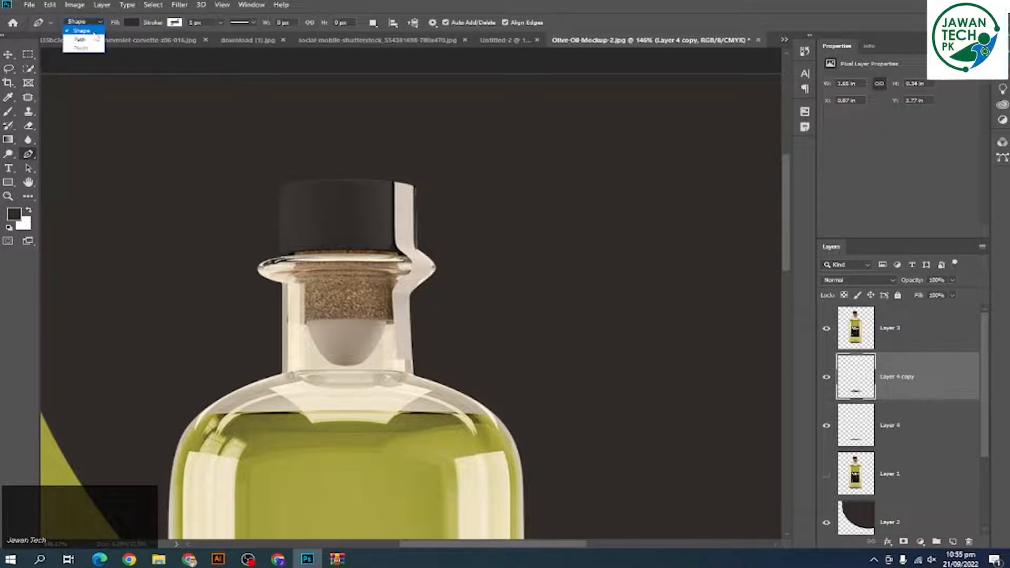
pyautogui.click(77, 35)
pyautogui.click(448, 117)
pyautogui.click(597, 139)
pyautogui.click(608, 198)
pyautogui.click(491, 228)
pyautogui.click(477, 194)
pyautogui.click(466, 166)
pyautogui.click(448, 116)
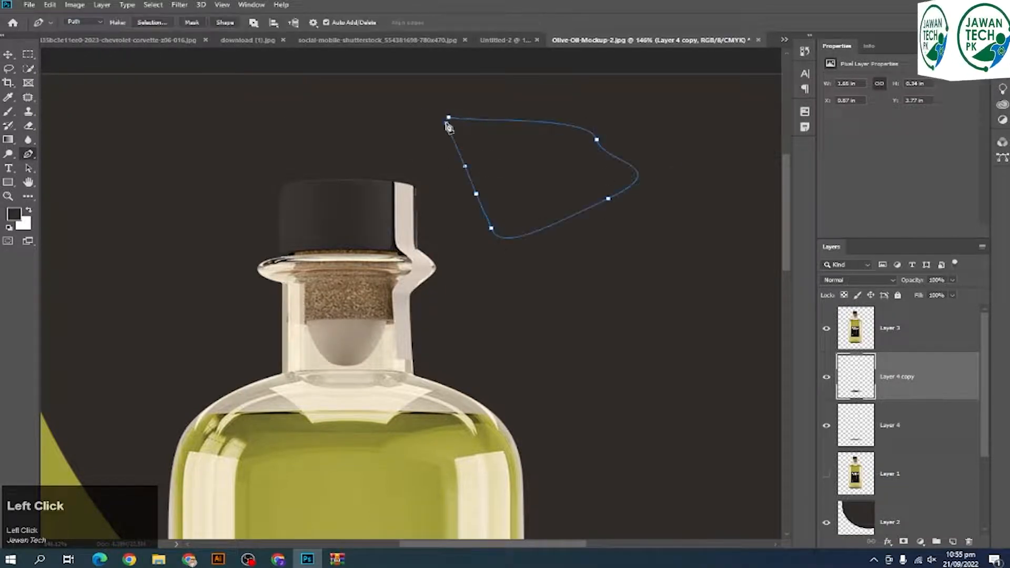
pyautogui.hotkey('ctrl', 'Return')
# Fill the wedge with white on a new layer, Layer 5, and enlarge it
pyautogui.hotkey('ctrl', 'shift', 'alt', 'n')
pyautogui.hotkey('ctrl', 'BackSpace')
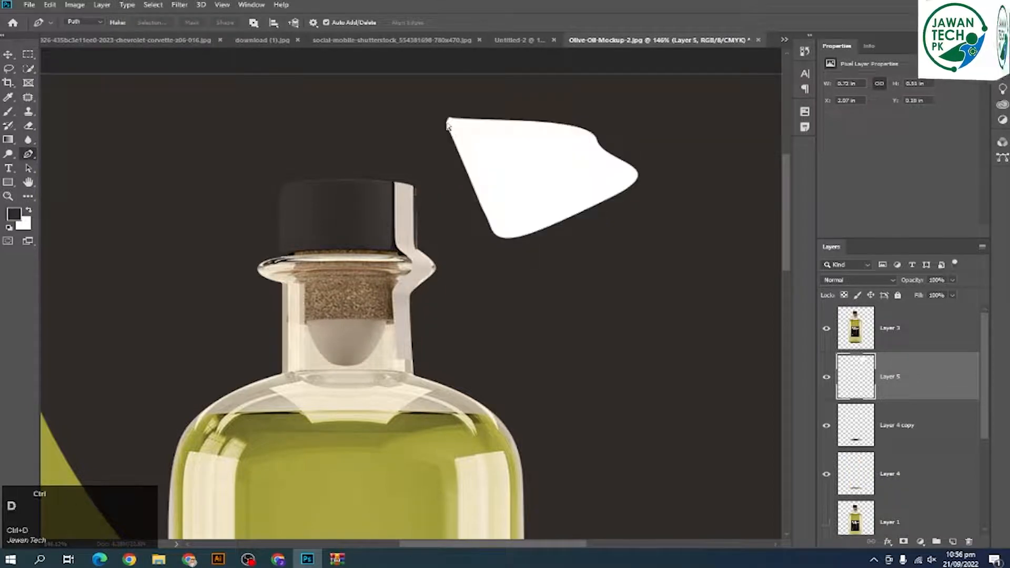
pyautogui.press('v')
pyautogui.hotkey('ctrl', 't')
pyautogui.moveTo(600, 259); pyautogui.dragTo(713, 356)
pyautogui.press('Return')
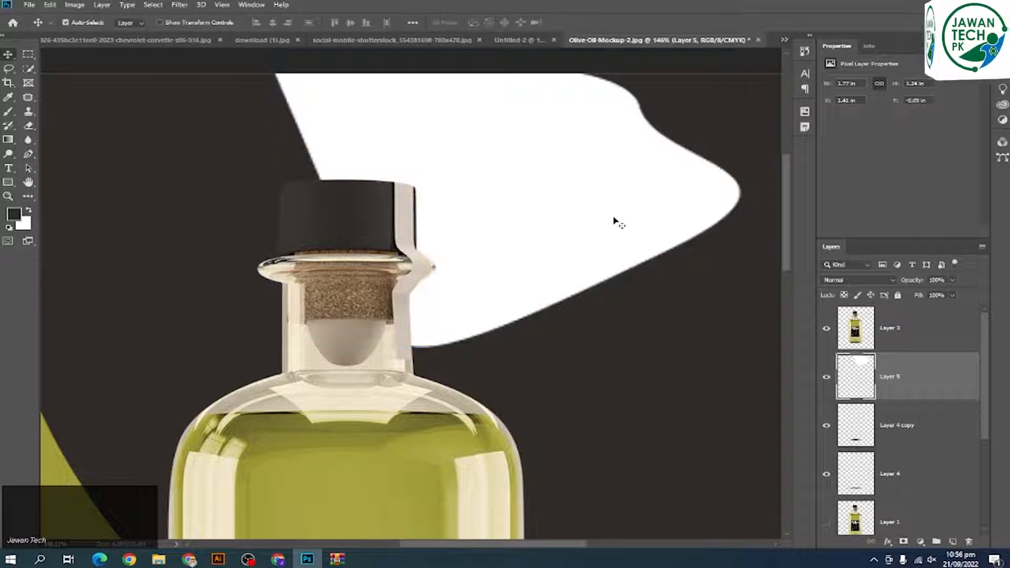
# Shrink the white wedge slightly, check its tip, and set the Pen to shape mode
pyautogui.hotkey('ctrl', 't')
pyautogui.moveTo(737, 350)
pyautogui.mouseDown()
pyautogui.moveTo(592, 255)
pyautogui.moveTo(729, 339)
pyautogui.mouseUp()
pyautogui.press('Return')
pyautogui.hotkey('ctrl', 't')
pyautogui.press('Return')
pyautogui.scroll(8, 706, 231)
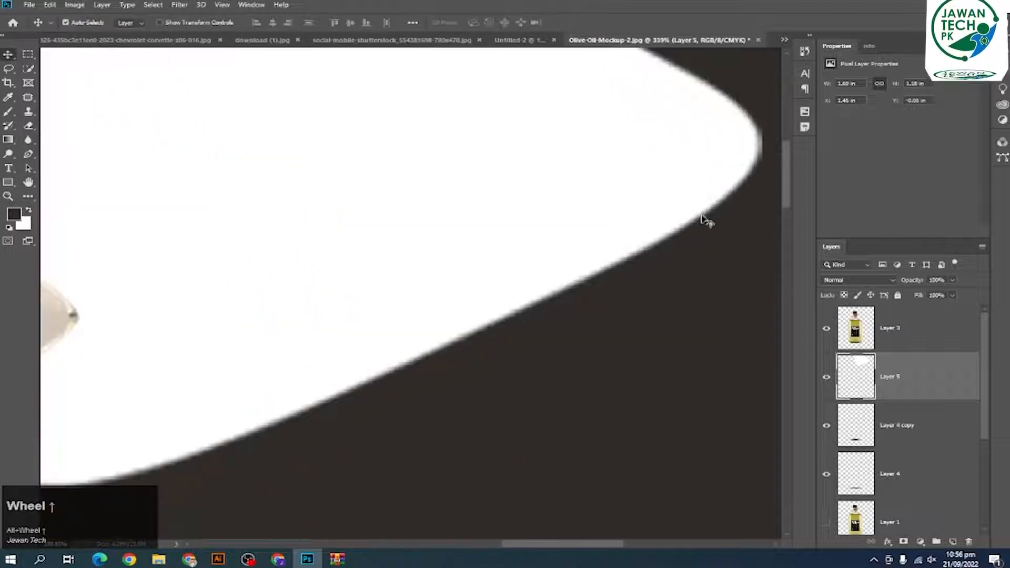
pyautogui.moveTo(704, 220); pyautogui.dragTo(457, 420)
pyautogui.scroll(-3, 528, 308)
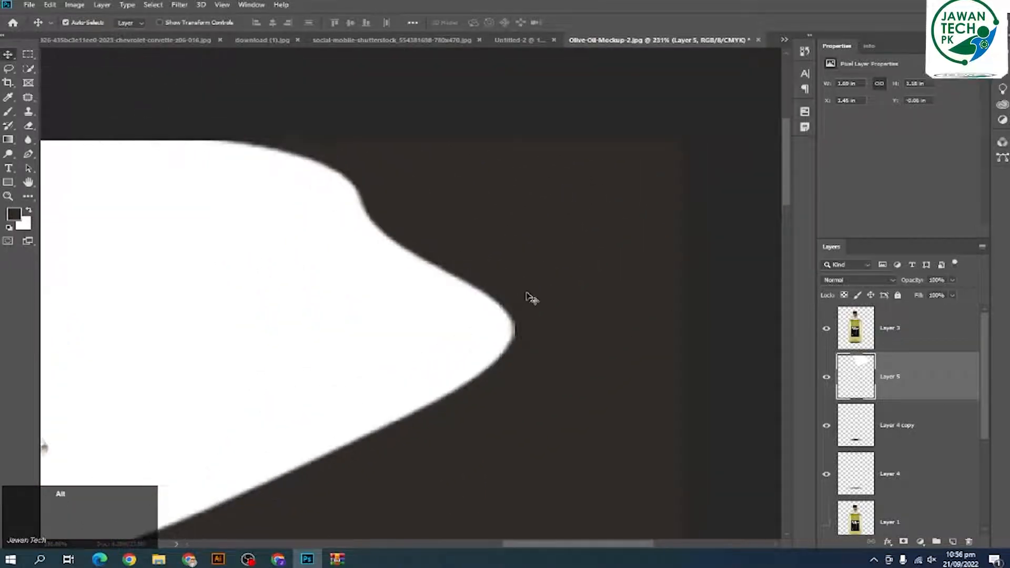
pyautogui.press('p')
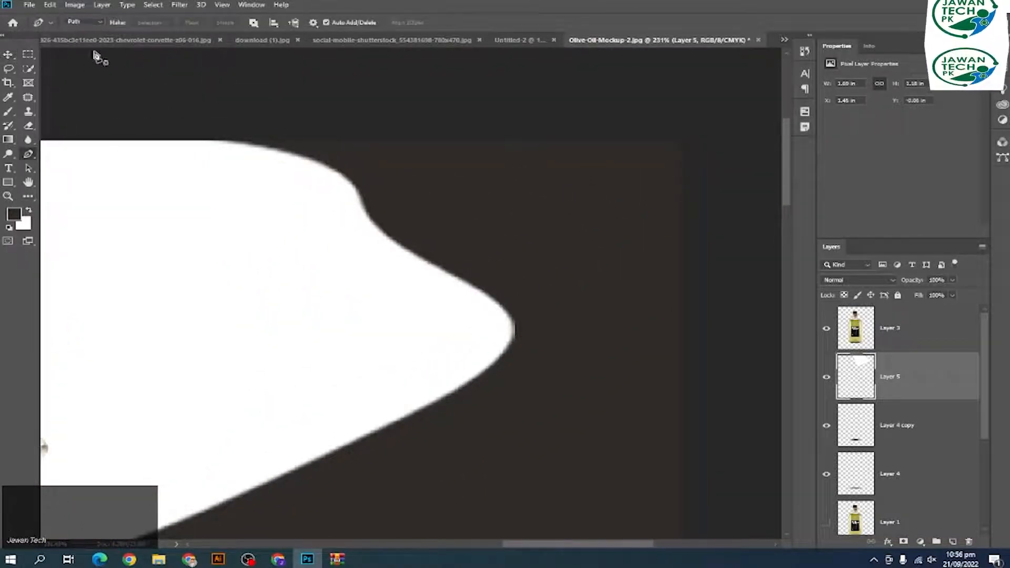
pyautogui.click(91, 23)
pyautogui.click(76, 31)
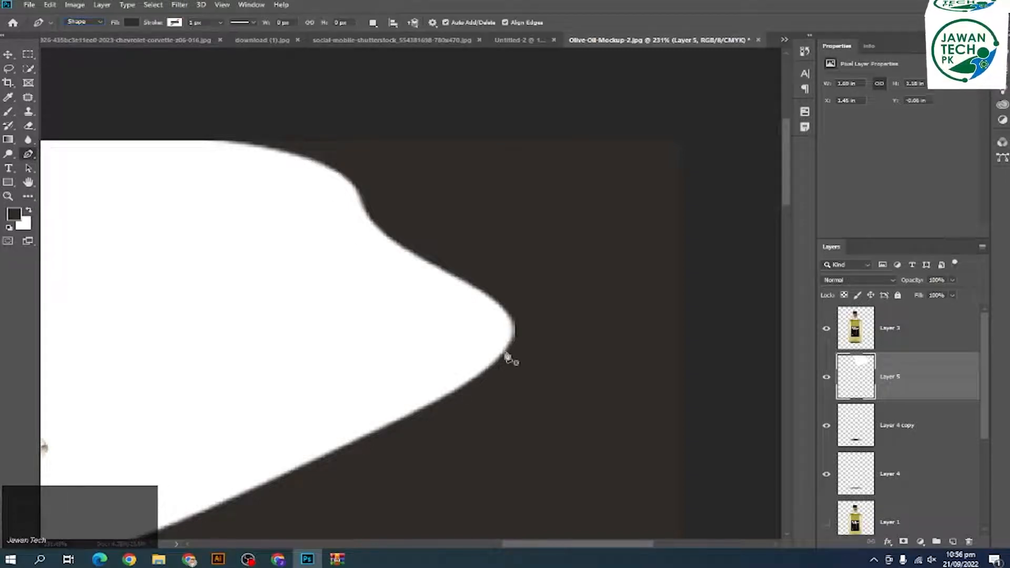
# Draw a second curved white shape beside the wedge tip with the Pen tool
pyautogui.click(953, 542)
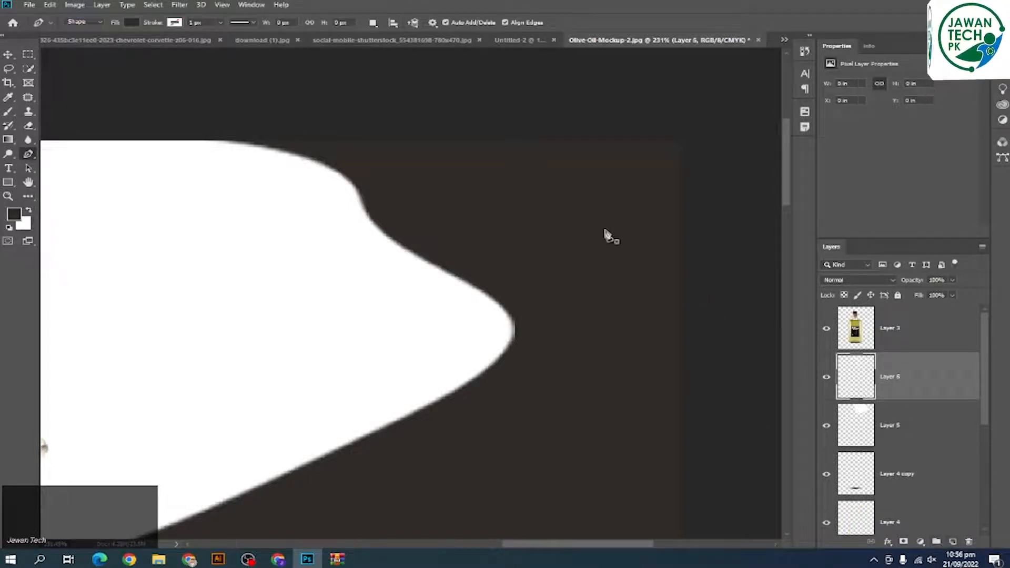
pyautogui.click(571, 215)
pyautogui.click(589, 214)
pyautogui.moveTo(633, 231); pyautogui.dragTo(635, 263)
pyautogui.moveTo(640, 311); pyautogui.dragTo(620, 379)
pyautogui.moveTo(610, 415); pyautogui.dragTo(547, 427)
pyautogui.moveTo(536, 416); pyautogui.dragTo(542, 412)
pyautogui.moveTo(561, 352); pyautogui.dragTo(561, 354)
pyautogui.moveTo(558, 323); pyautogui.dragTo(537, 266)
pyautogui.moveTo(513, 238); pyautogui.dragTo(521, 199)
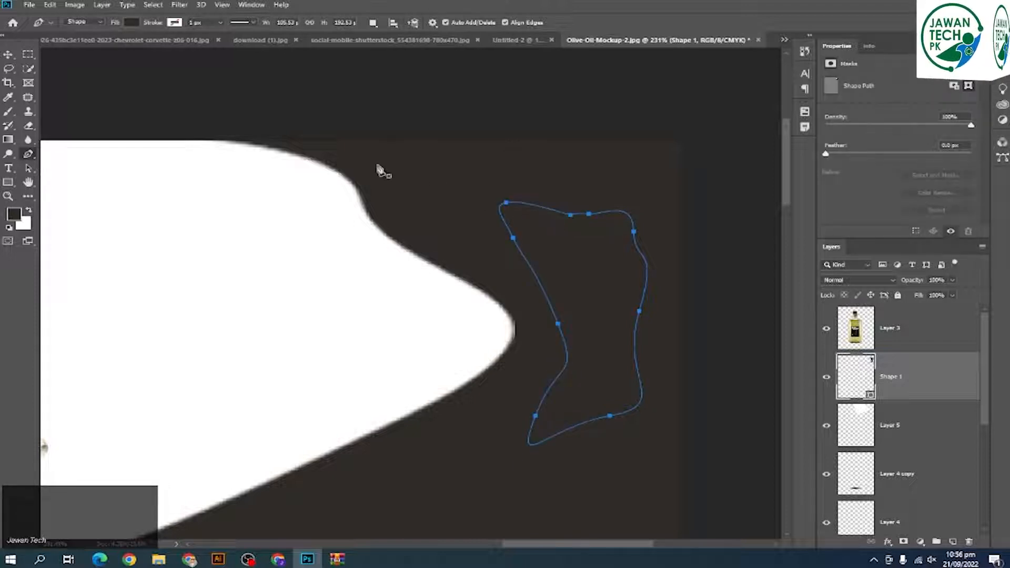
pyautogui.click(10, 54)
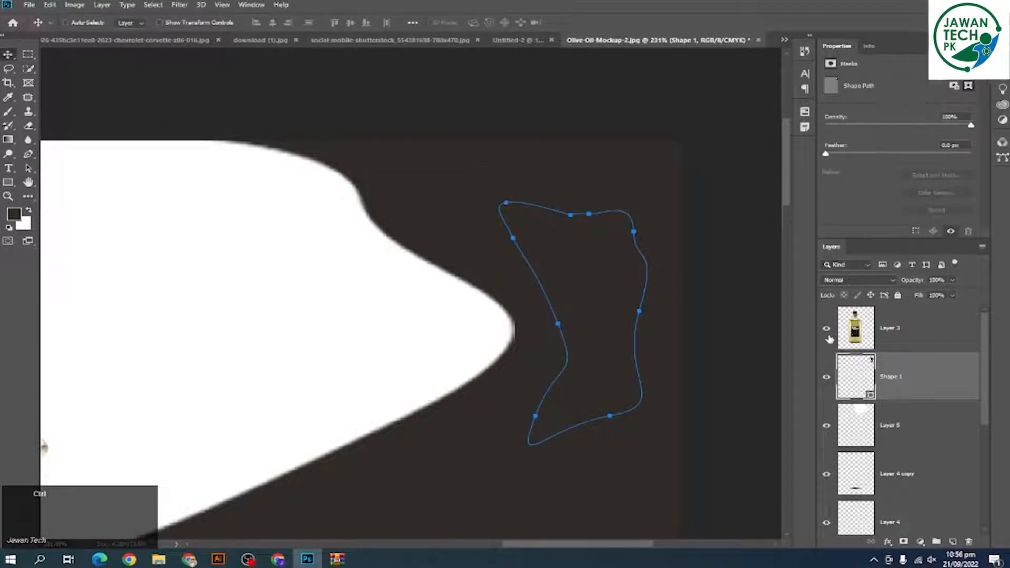
# Reposition and rescale the new white shape until it reaches the canvas edge
pyautogui.scroll(-3, 677, 288)
pyautogui.moveTo(677, 289); pyautogui.dragTo(635, 259)
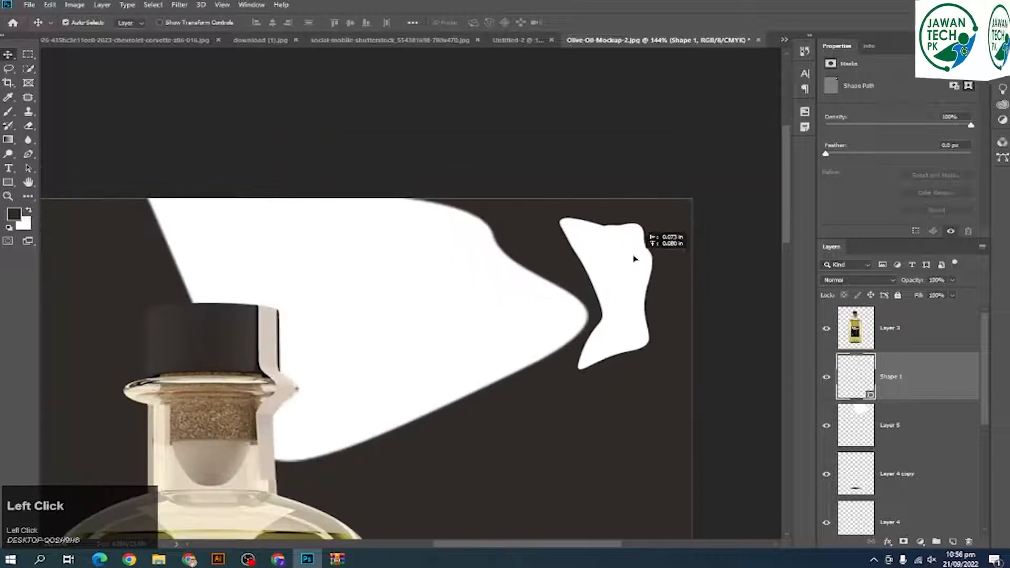
pyautogui.hotkey('ctrl', 't')
pyautogui.moveTo(643, 356); pyautogui.dragTo(732, 505)
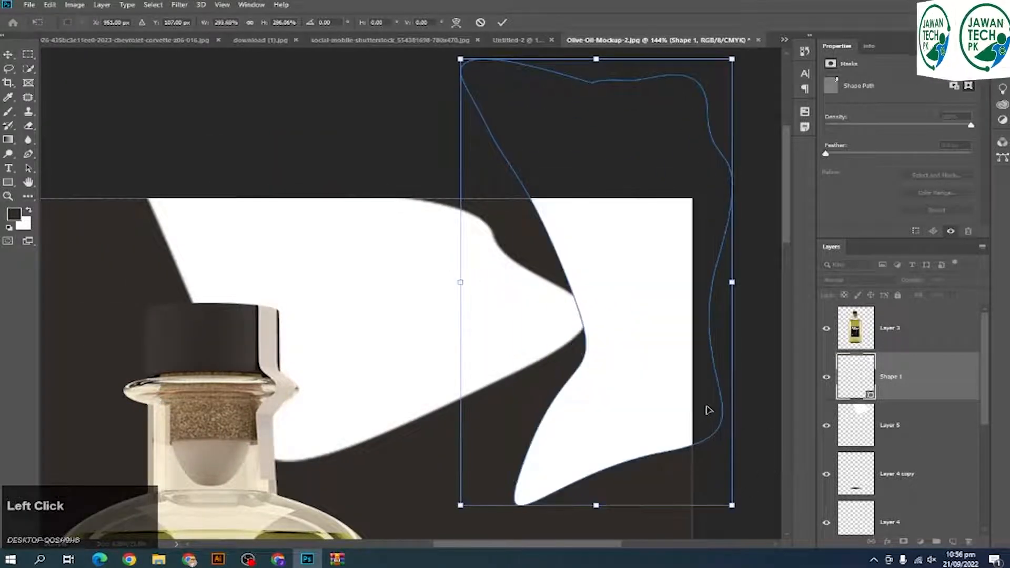
pyautogui.press('Return')
pyautogui.moveTo(609, 412); pyautogui.dragTo(630, 384)
pyautogui.hotkey('ctrl', 't')
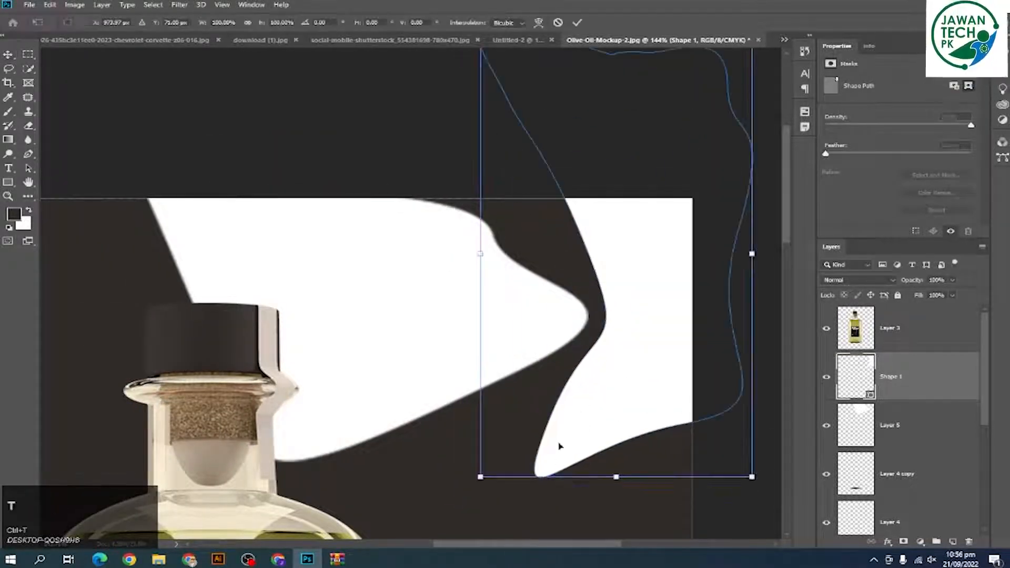
pyautogui.moveTo(487, 479); pyautogui.dragTo(653, 362)
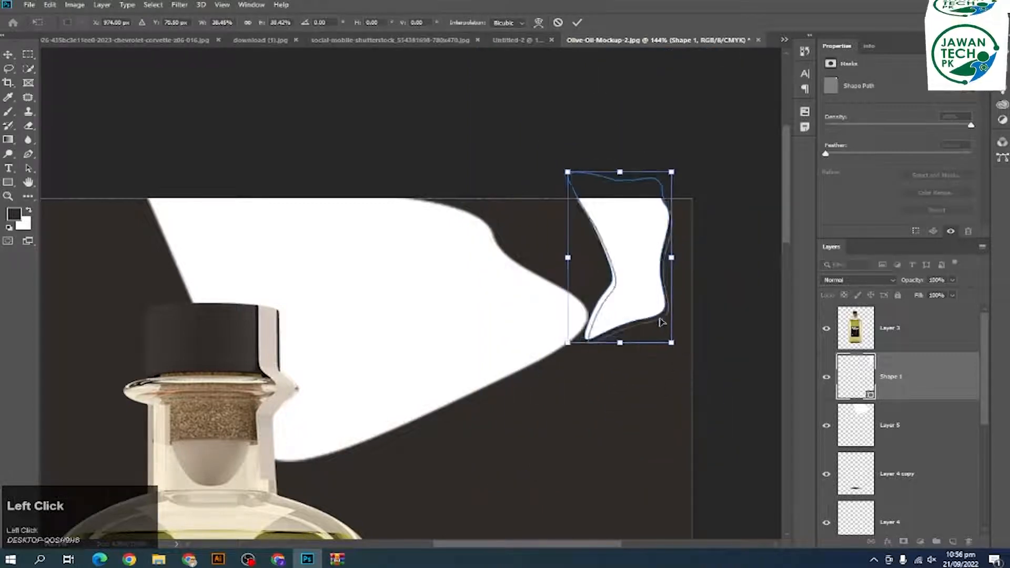
pyautogui.press('Return')
pyautogui.hotkey('ctrl', 't')
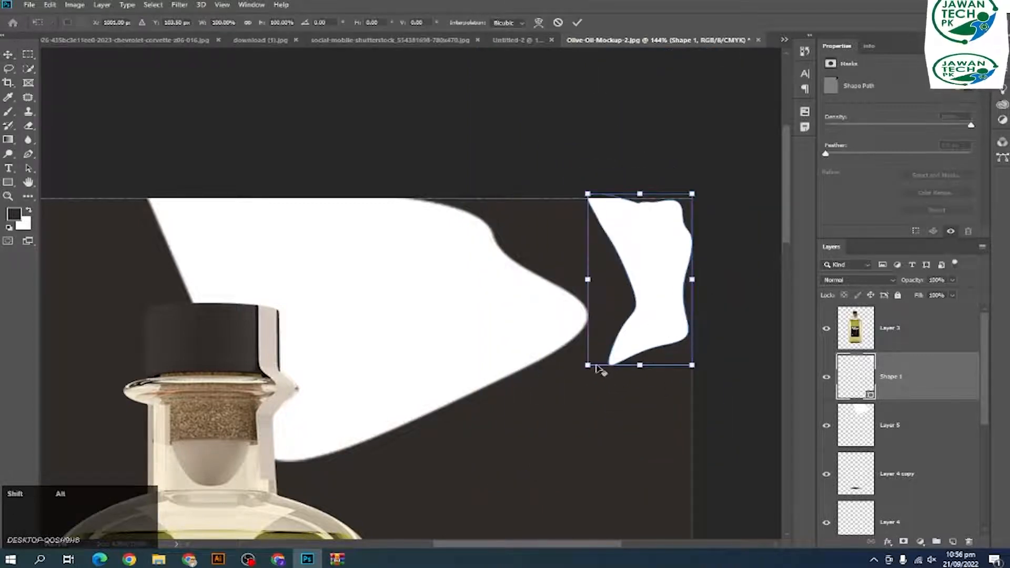
pyautogui.moveTo(589, 364); pyautogui.dragTo(519, 480)
pyautogui.press('Return')
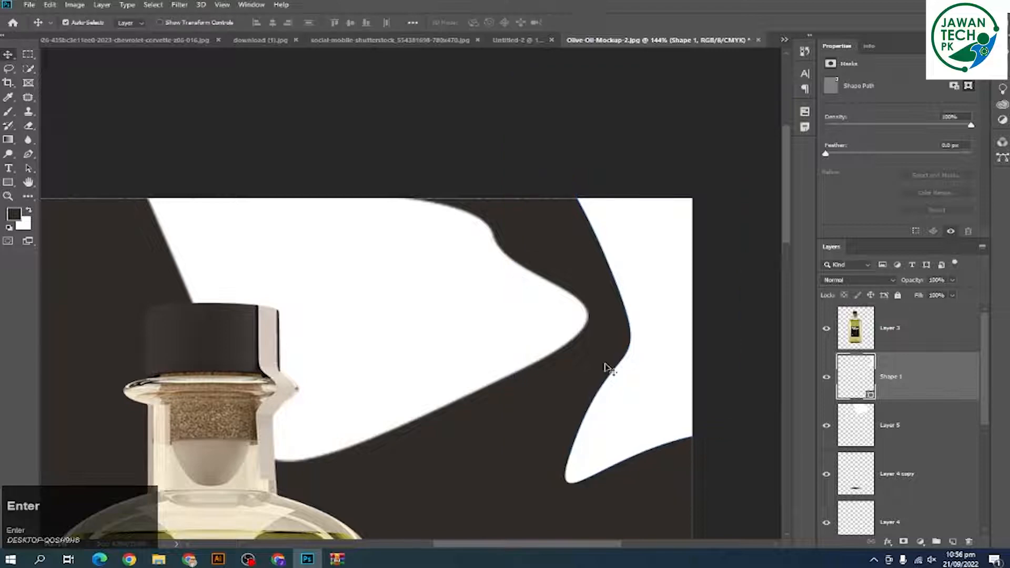
# Nudge Layer 5's white shape up-left and slide the right white shape left into alignment
pyautogui.scroll(2, 630, 289)
pyautogui.scroll(2, 630, 289)
pyautogui.moveTo(658, 249); pyautogui.dragTo(615, 206)
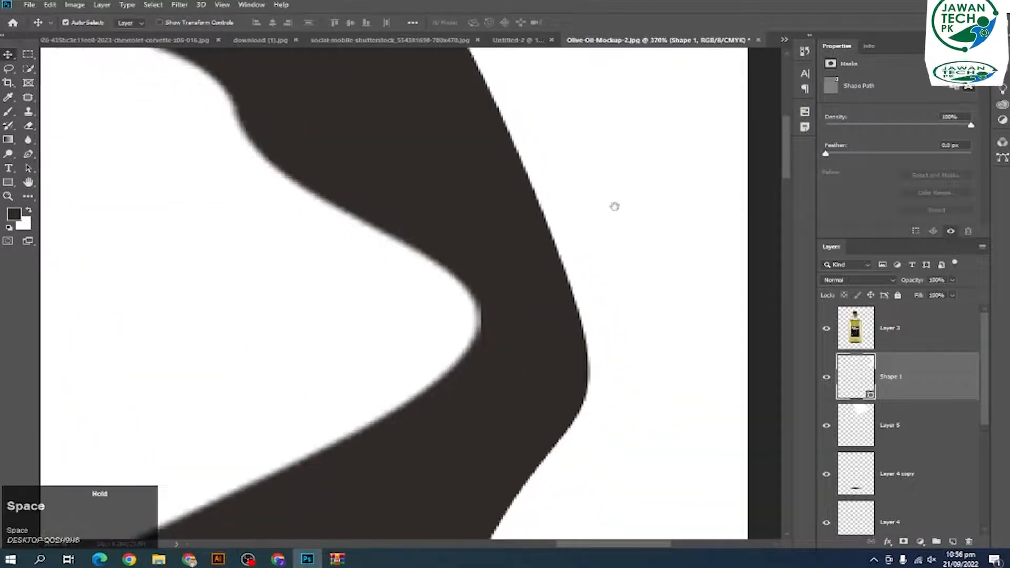
pyautogui.click(434, 288)
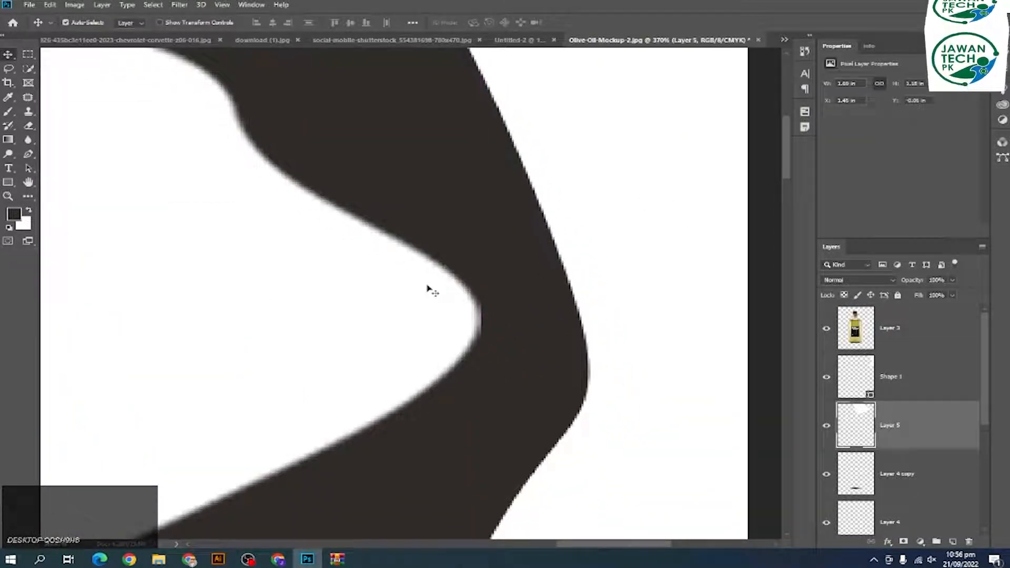
pyautogui.moveTo(427, 288); pyautogui.dragTo(410, 265)
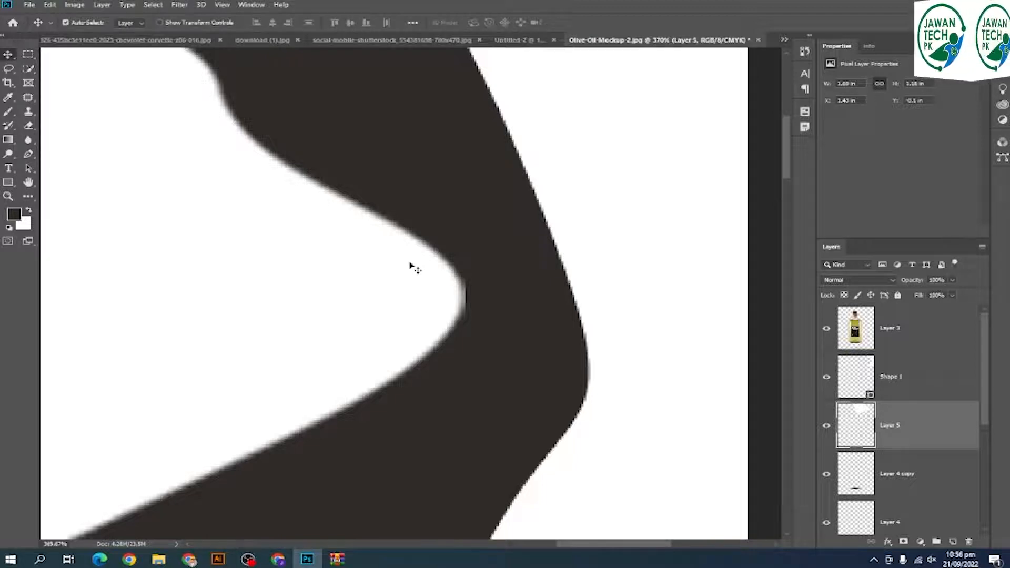
pyautogui.scroll(-5, 487, 258)
pyautogui.moveTo(521, 248); pyautogui.dragTo(467, 275)
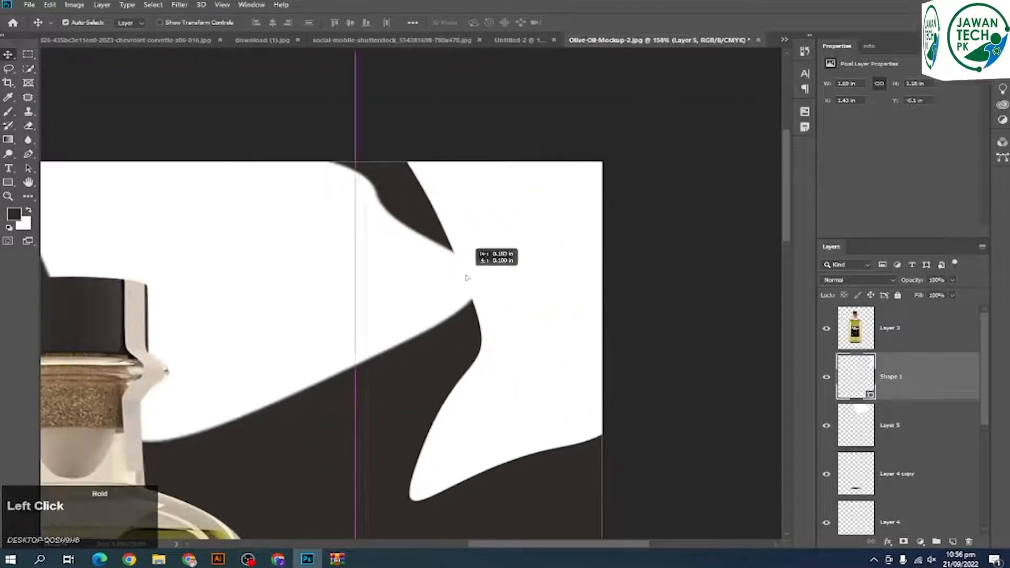
# Discard a stray pen anchor and delete the unfinished Shape 2 layer
pyautogui.click(29, 154)
pyautogui.click(82, 22)
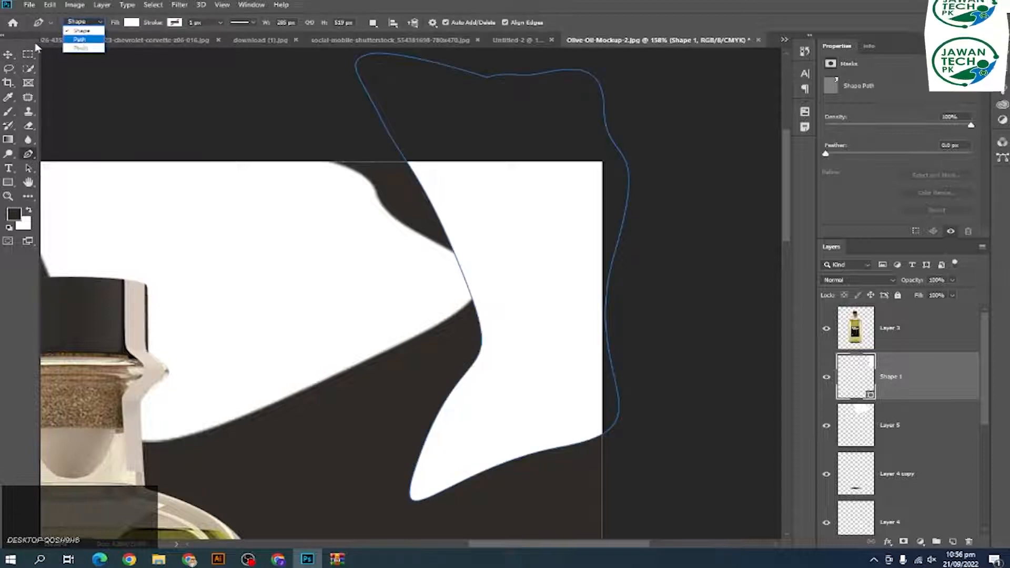
pyautogui.click(8, 52)
pyautogui.click(533, 224)
pyautogui.press('Delete')
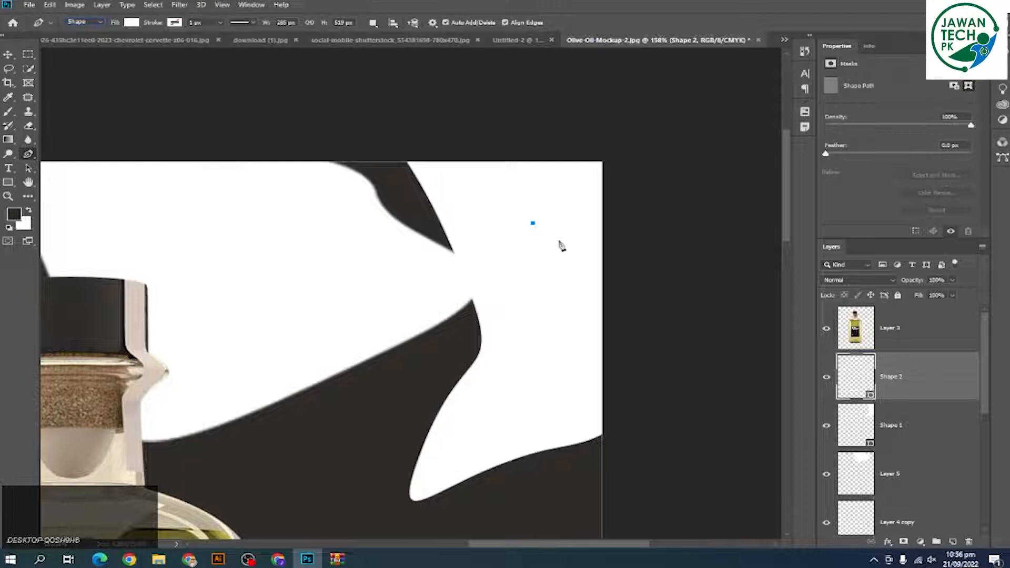
pyautogui.click(27, 69)
pyautogui.click(7, 55)
pyautogui.press('Delete')
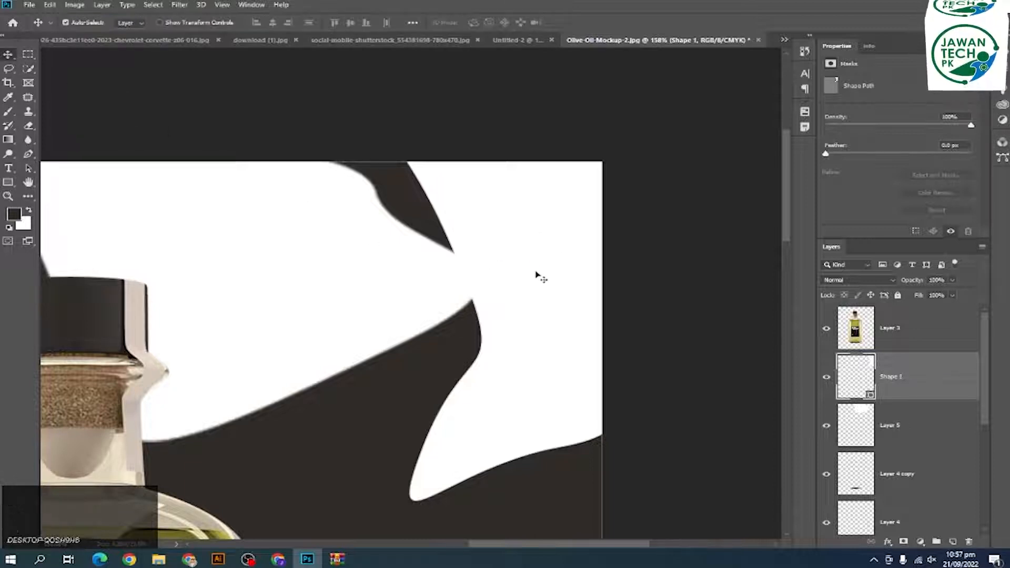
# Delete the two white shape layers, Shape 1 and Layer 5
pyautogui.click(541, 277)
pyautogui.press('Delete')
pyautogui.click(386, 276)
pyautogui.press('Delete')
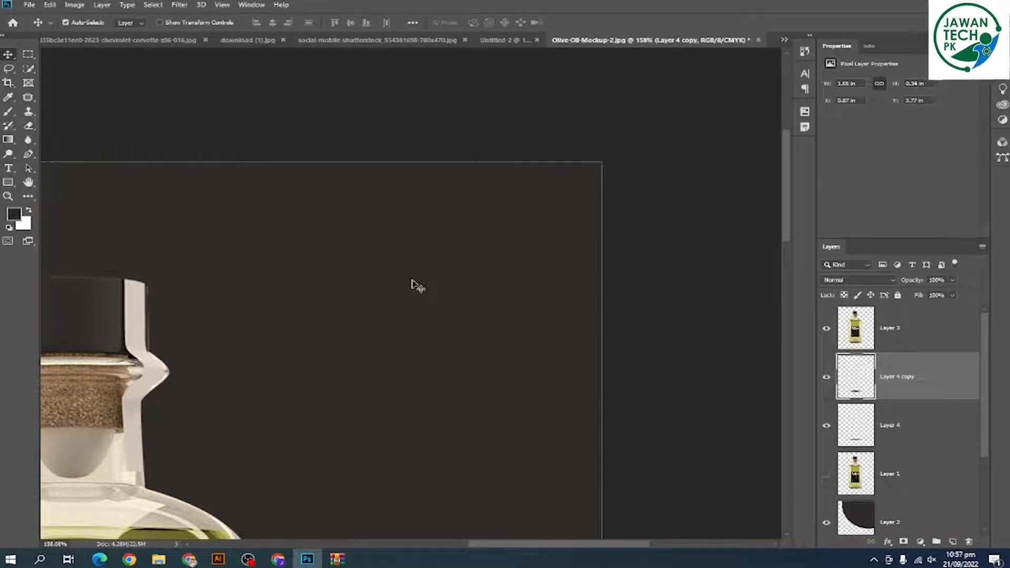
# Create Untitled-3, a blank white 1280 × 720 px document at 72 ppi
pyautogui.hotkey('ctrl', 'n')
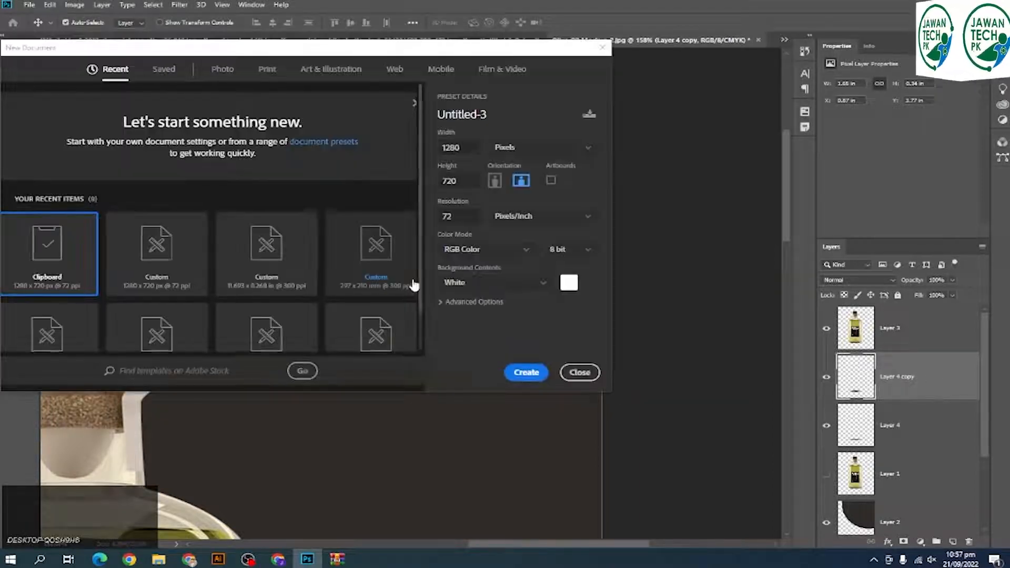
pyautogui.press('Return')
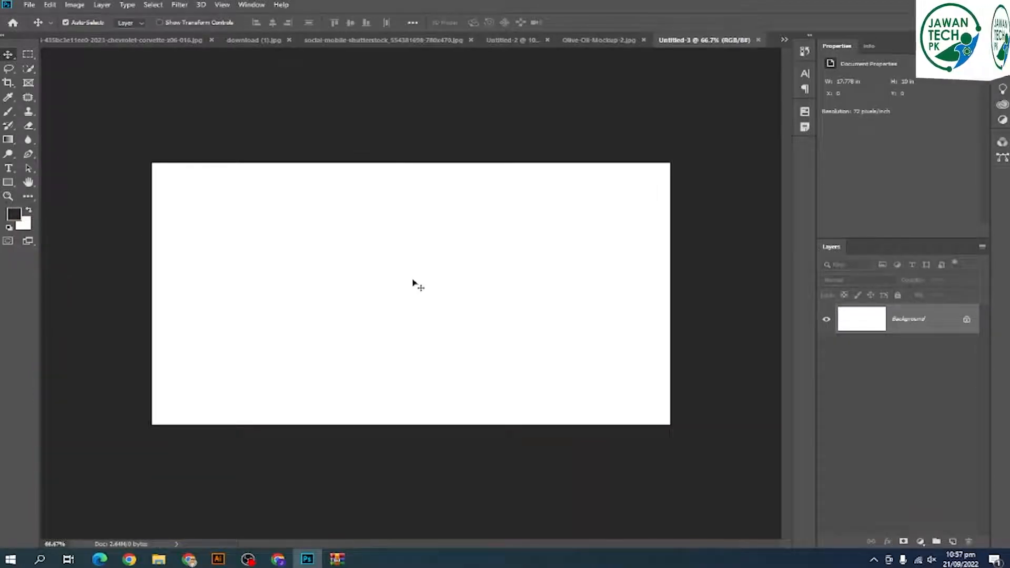
pyautogui.scroll(1, 489, 289)
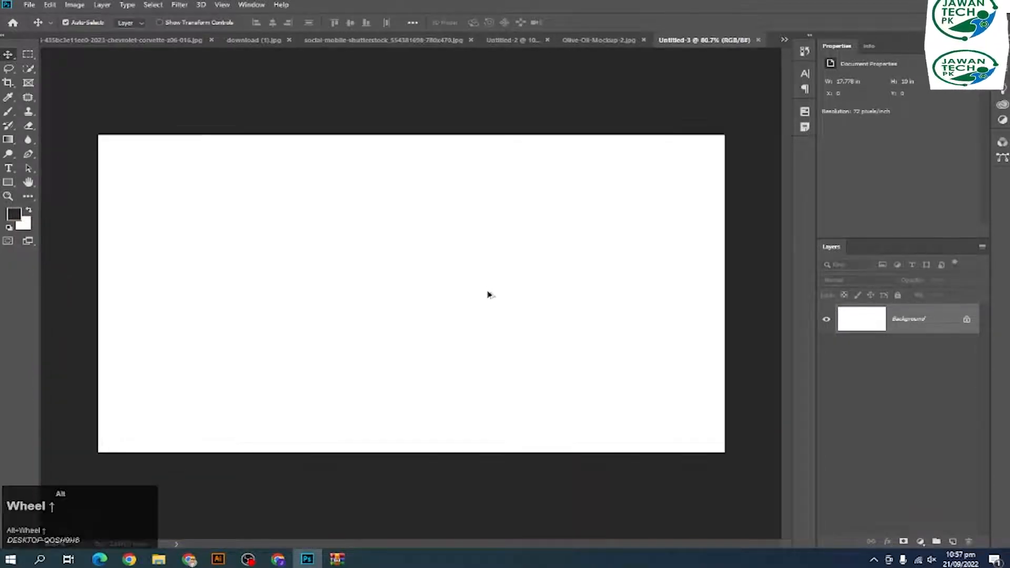
pyautogui.scroll(-1, 507, 285)
pyautogui.scroll(1, 506, 284)
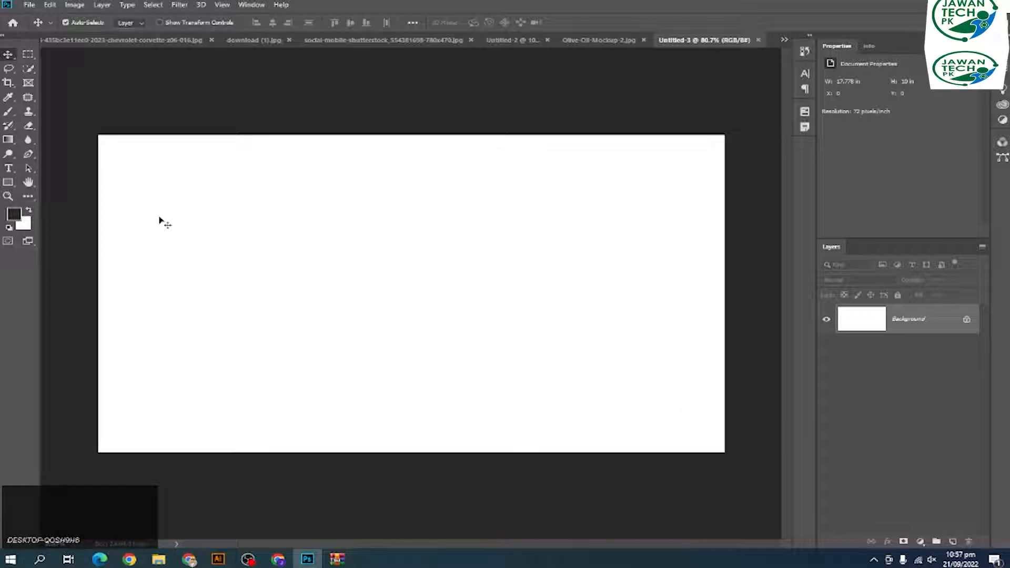
# Add the word 'Graphic' on the canvas and scale it up about four times
pyautogui.click(8, 168)
pyautogui.click(326, 225)
pyautogui.press('capslock')
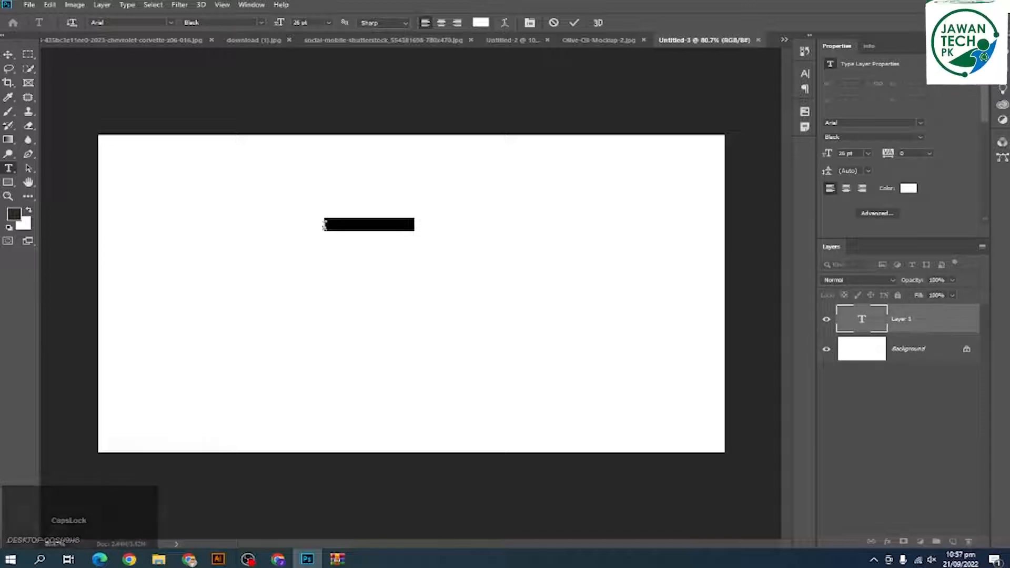
pyautogui.write('R')
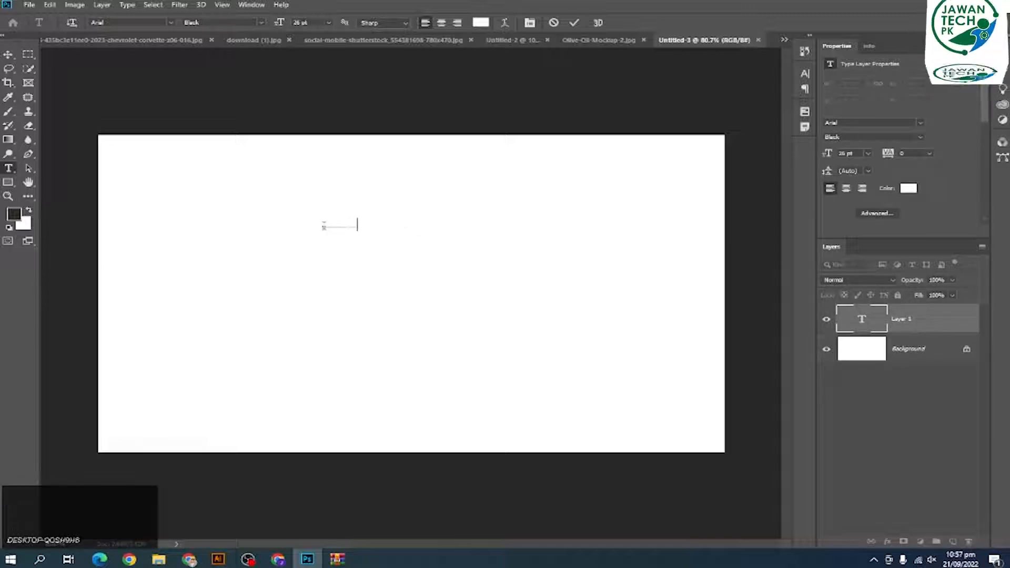
pyautogui.click(10, 56)
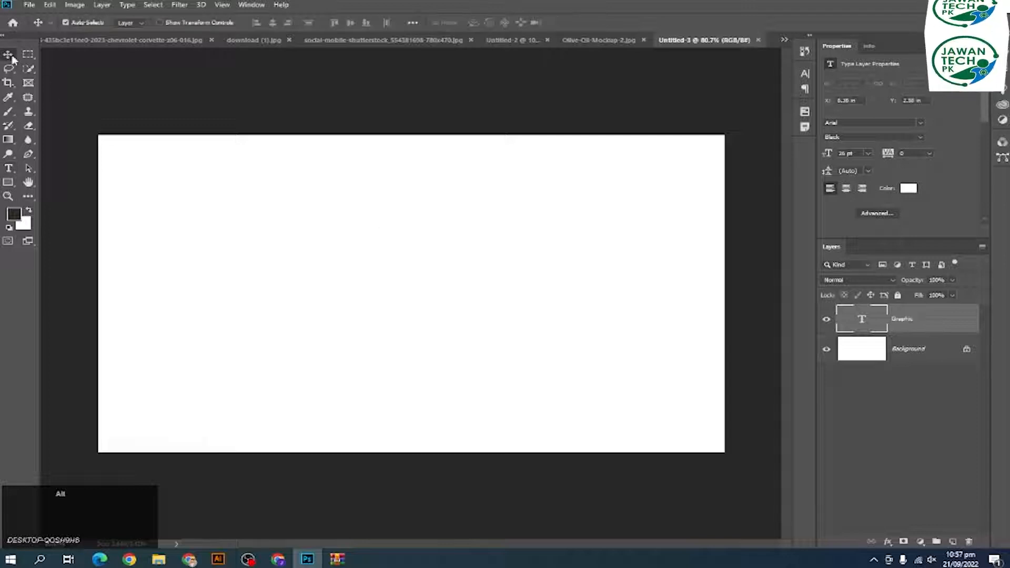
pyautogui.hotkey('alt', 'BackSpace')
pyautogui.hotkey('ctrl', 't')
pyautogui.moveTo(383, 232); pyautogui.dragTo(462, 273)
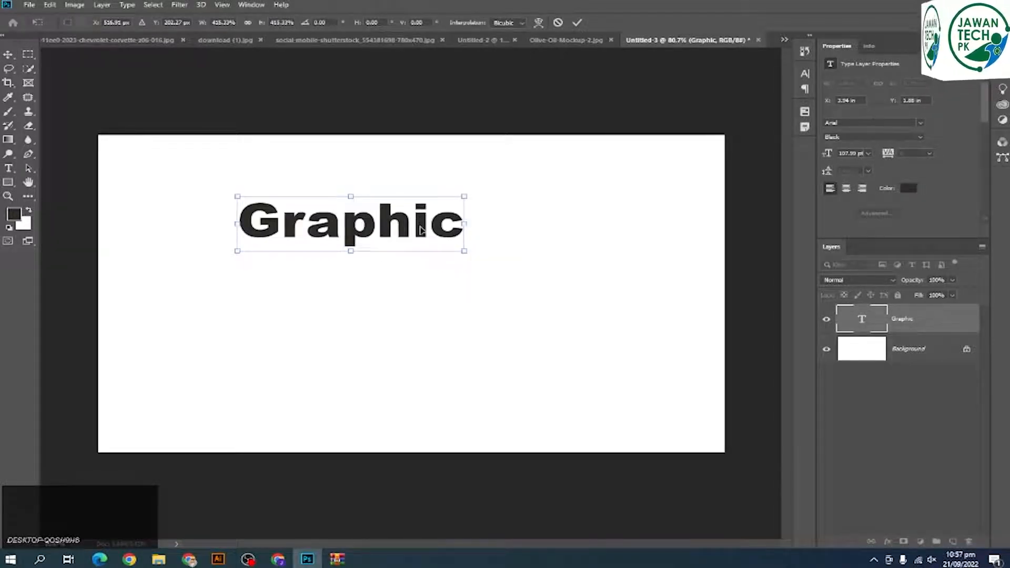
pyautogui.press('Return')
# Duplicate the text line below as 'Designing' and again as 'Course by'
pyautogui.moveTo(420, 230); pyautogui.dragTo(419, 271)
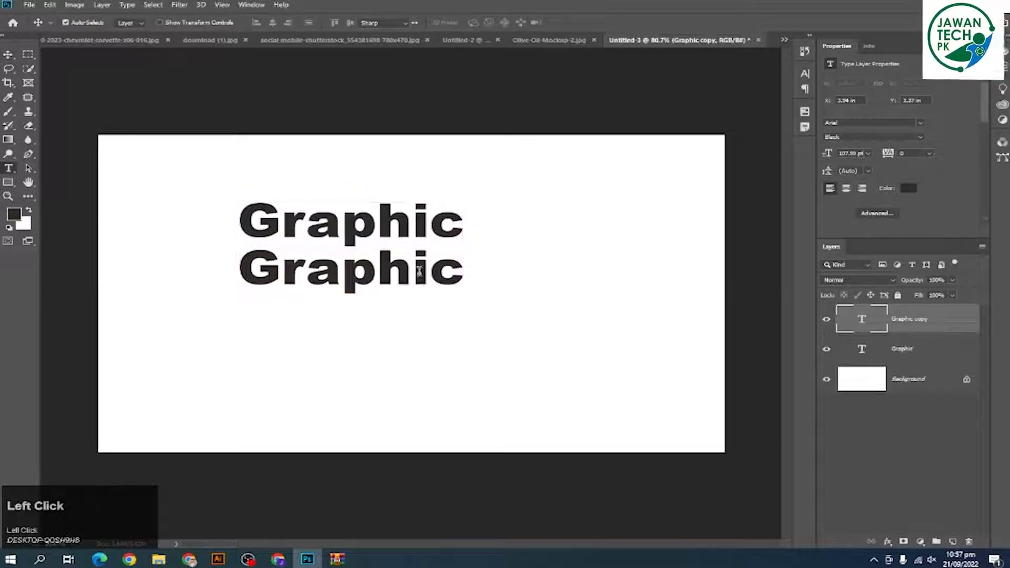
pyautogui.doubleClick(419, 271)
pyautogui.write('Desi')
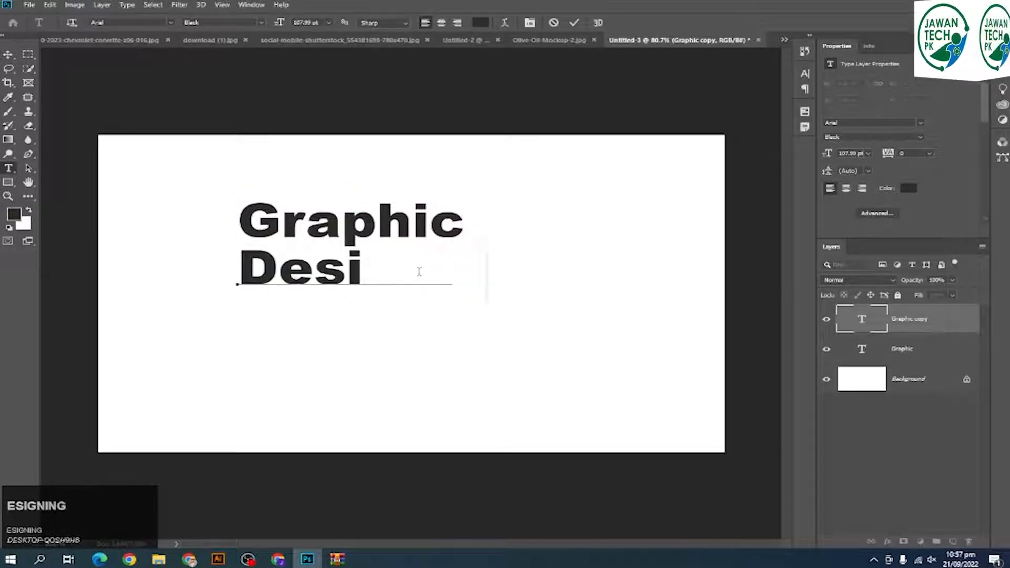
pyautogui.write('gning')
pyautogui.click(8, 54)
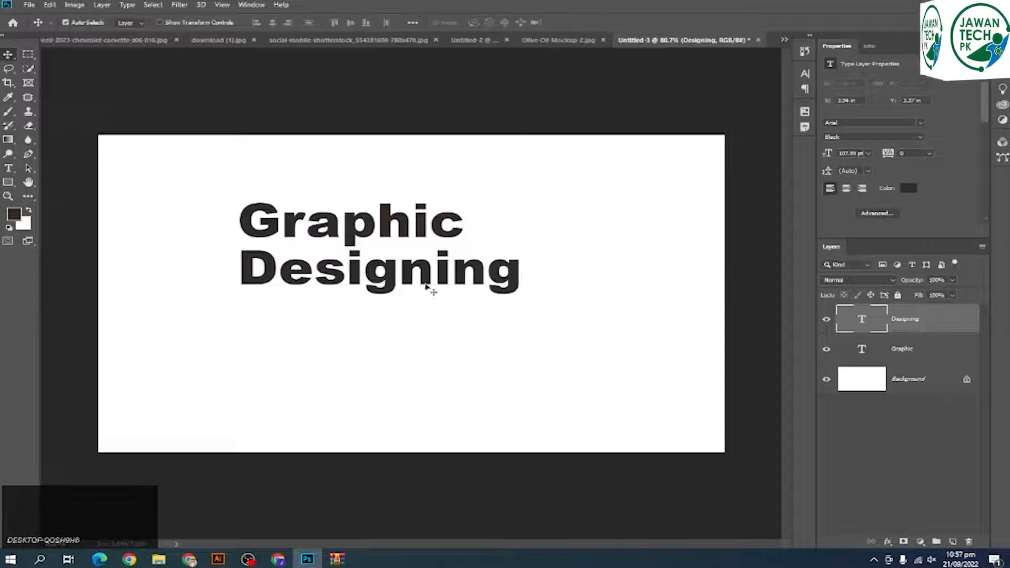
pyautogui.moveTo(429, 288); pyautogui.dragTo(425, 311)
pyautogui.doubleClick(424, 312)
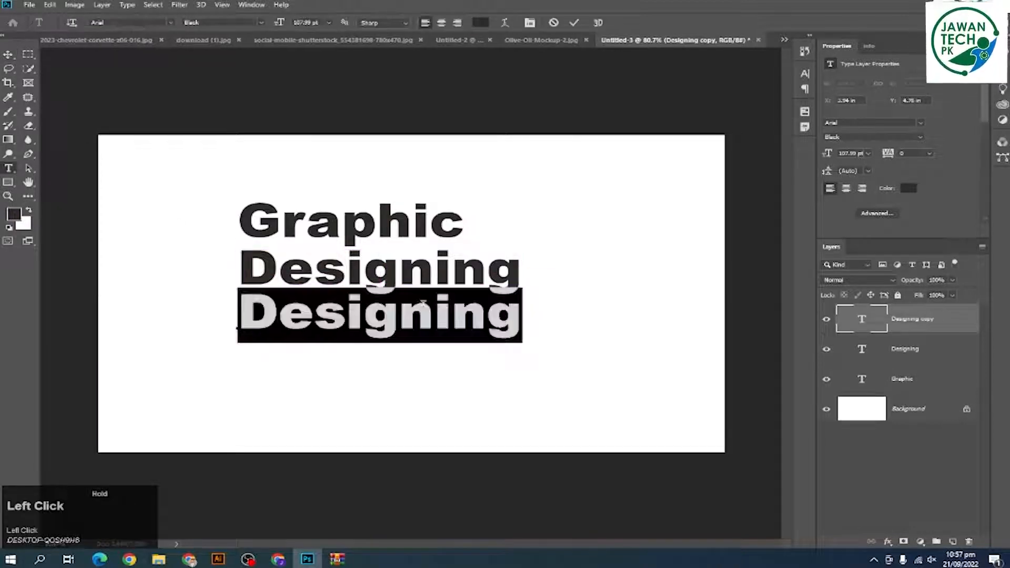
pyautogui.write('Cours')
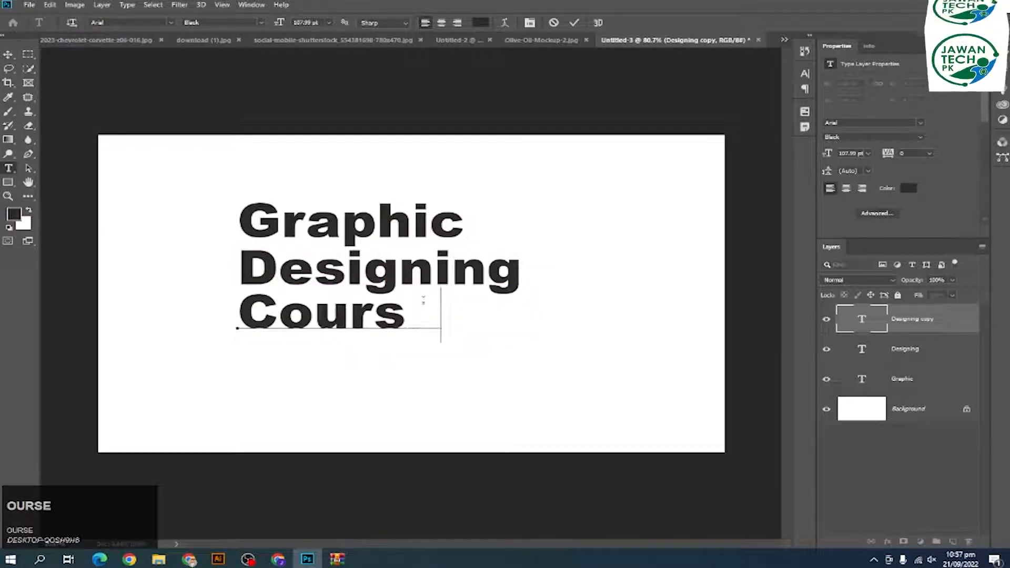
pyautogui.write('e by')
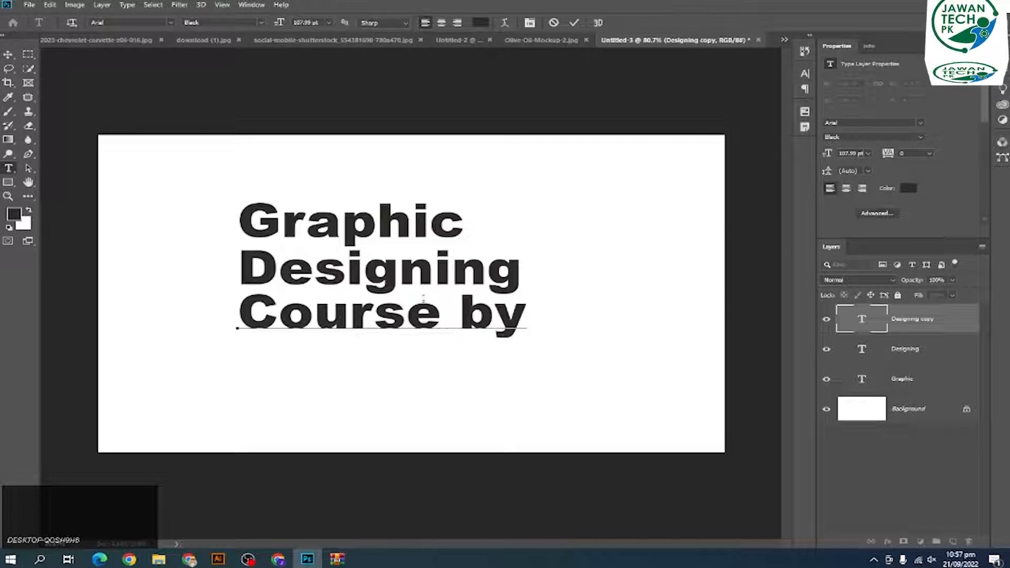
pyautogui.click(8, 55)
# Add a fourth line reading 'Jawan Pakistan', then return to the Chrome image results
pyautogui.moveTo(376, 317); pyautogui.dragTo(376, 362)
pyautogui.doubleClick(378, 362)
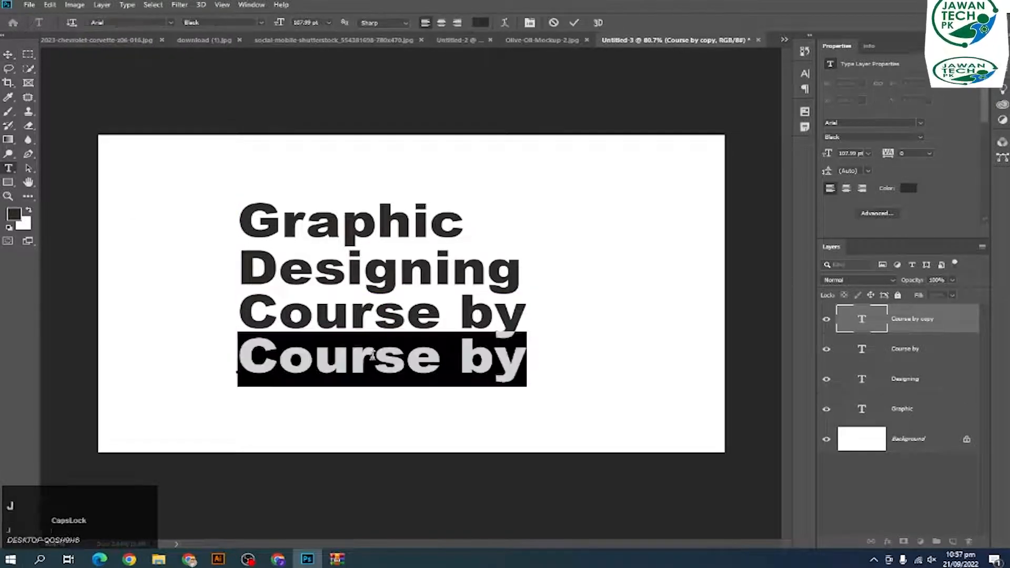
pyautogui.write('Jwa n')
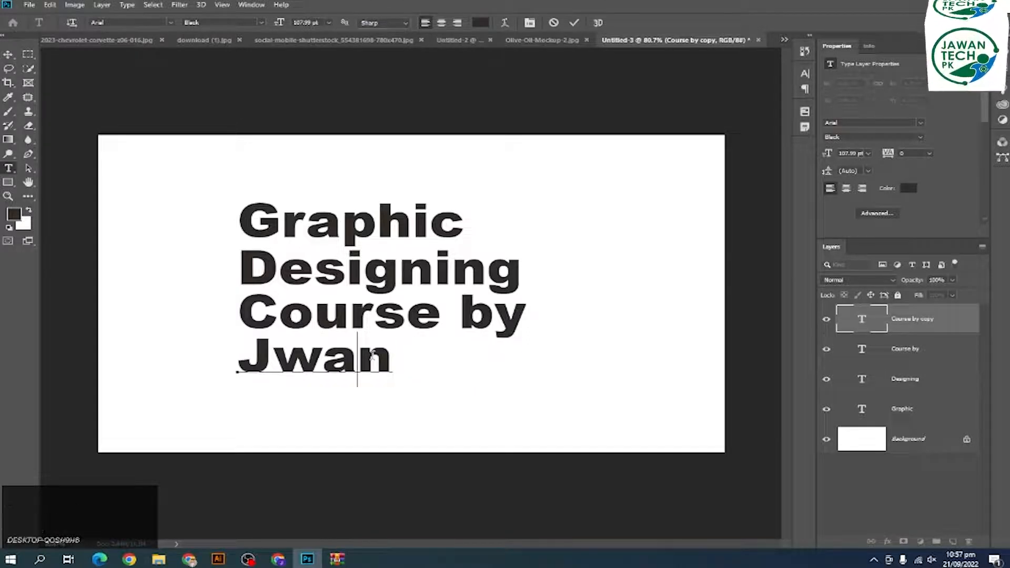
pyautogui.press('BackSpace')
pyautogui.press('BackSpace')
pyautogui.press('BackSpace')
pyautogui.write('awa')
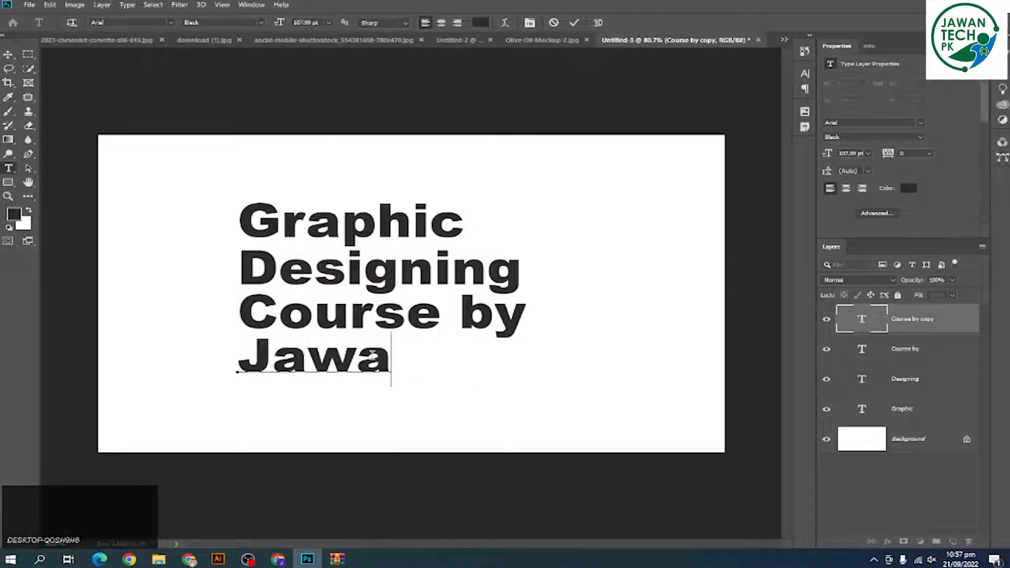
pyautogui.write('n Pakistan')
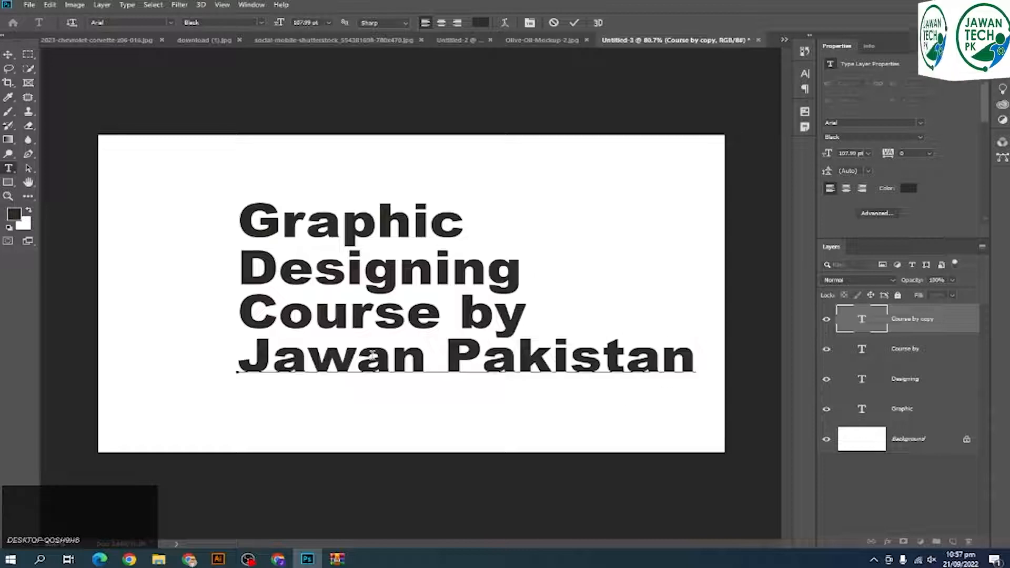
pyautogui.click(7, 54)
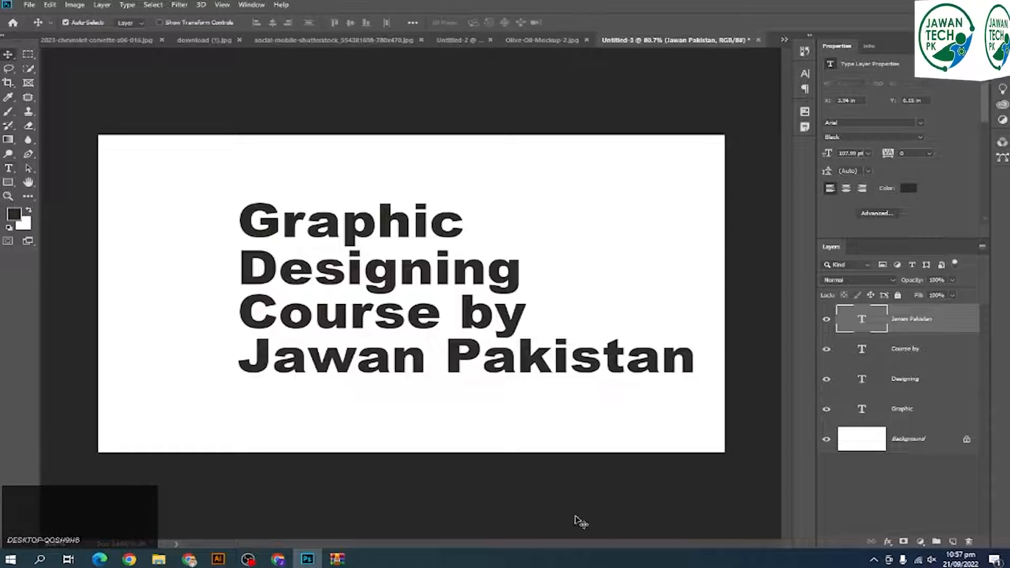
pyautogui.click(278, 559)
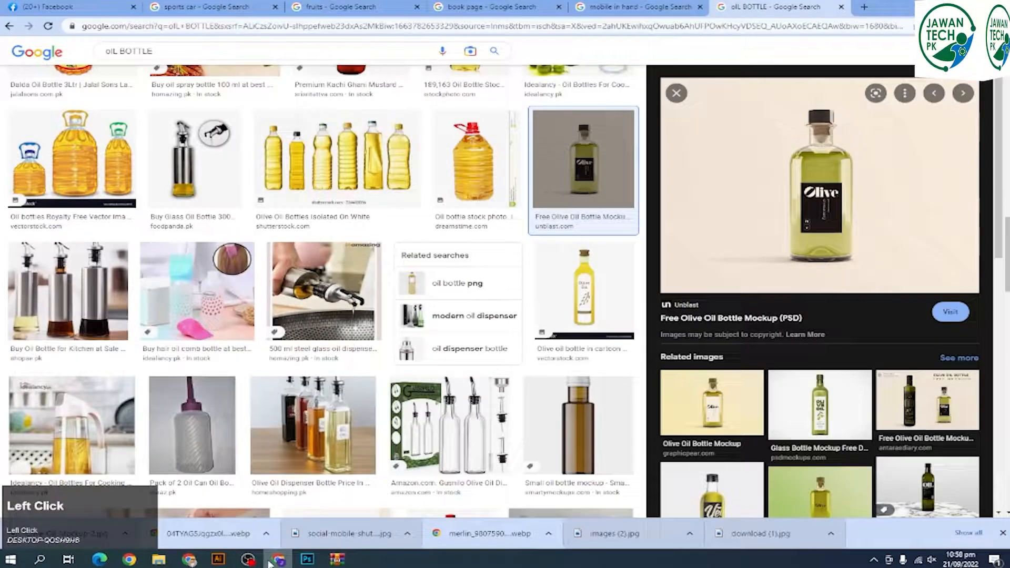
# Search Google Images for the presenter's name and preview the first photo
pyautogui.click(818, 26)
pyautogui.press('capslock')
pyautogui.write('Ali mughal')
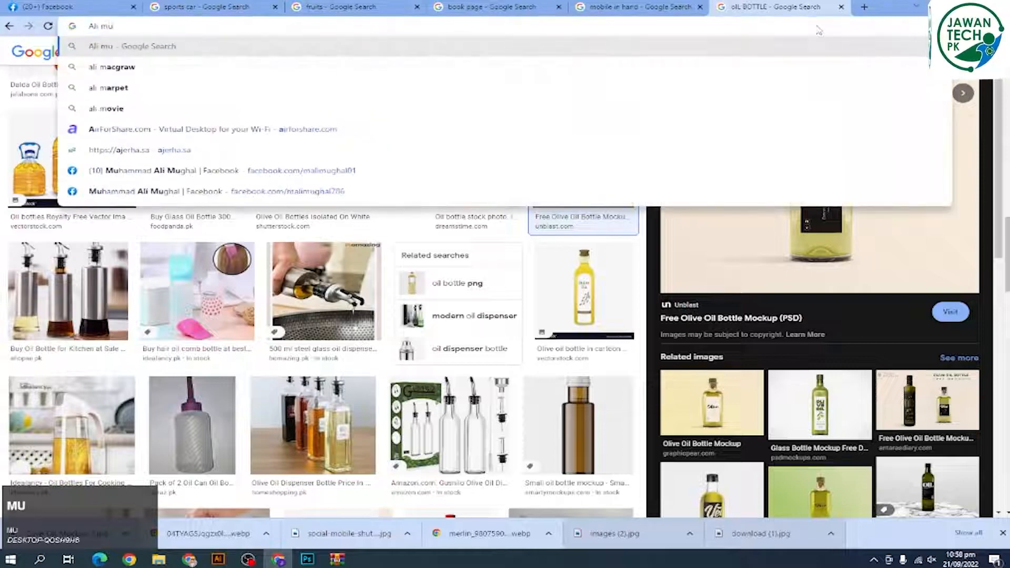
pyautogui.press('Return')
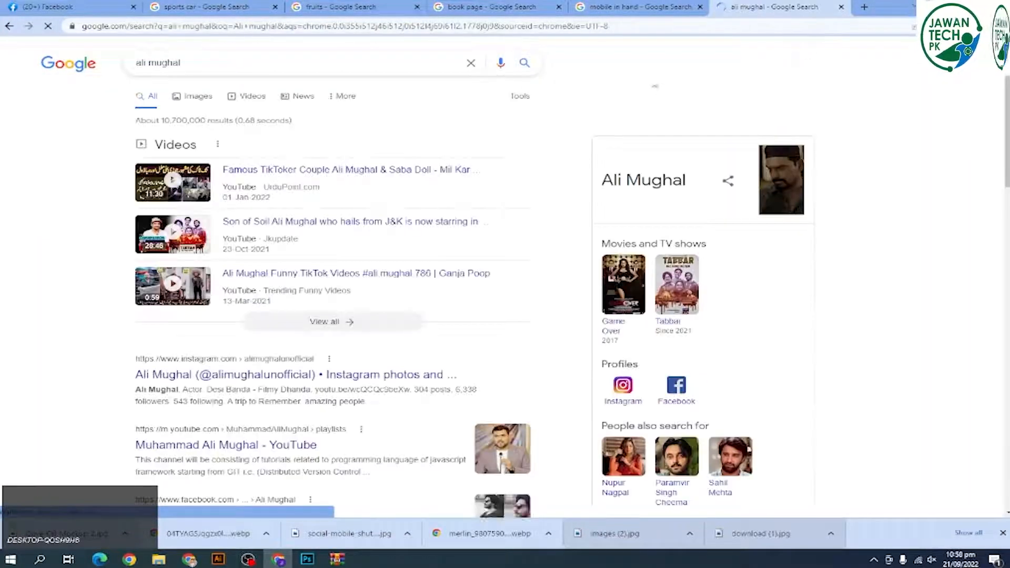
pyautogui.click(218, 105)
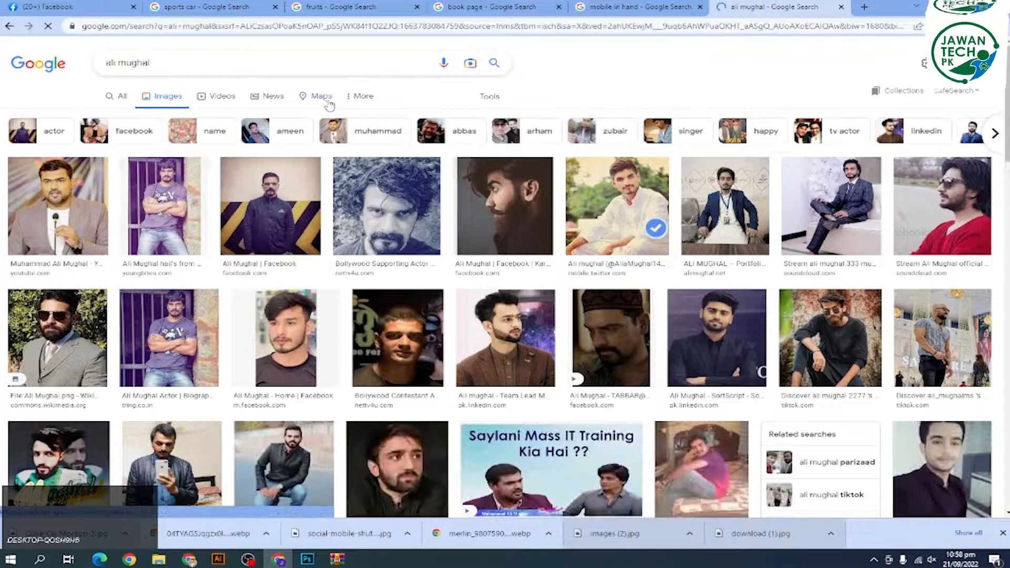
pyautogui.click(58, 211)
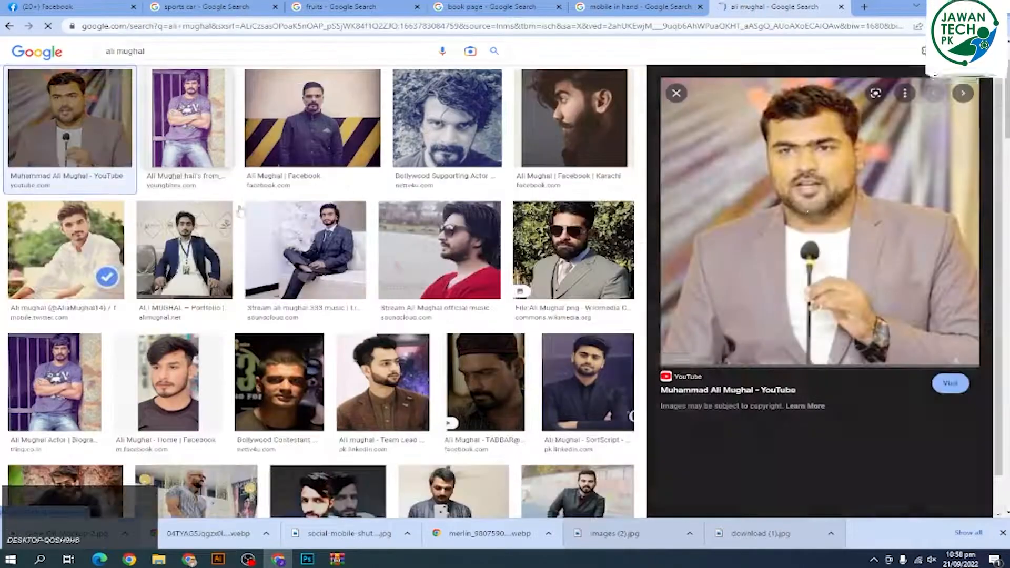
# Copy the previewed photo and try pasting it into the Photoshop poster
pyautogui.rightClick(819, 195)
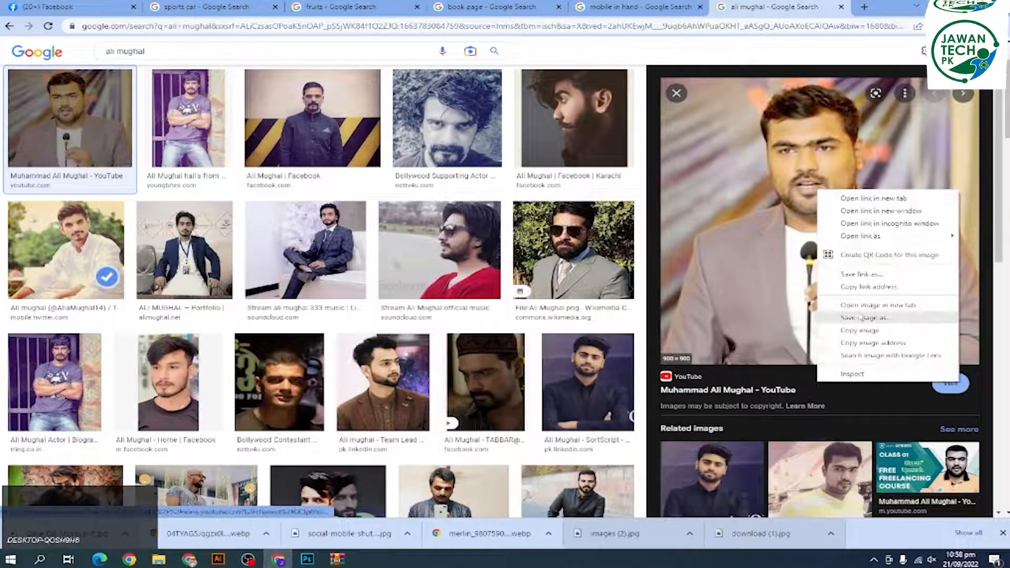
pyautogui.click(876, 323)
pyautogui.hotkey('alt', 'Tab')
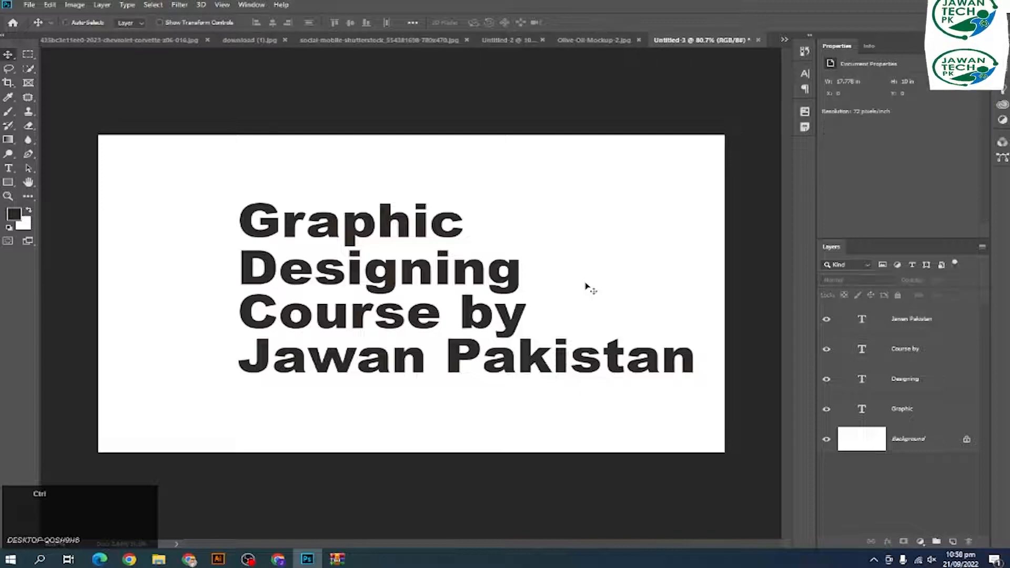
pyautogui.hotkey('ctrl', 'v')
pyautogui.hotkey('alt', 'Tab')
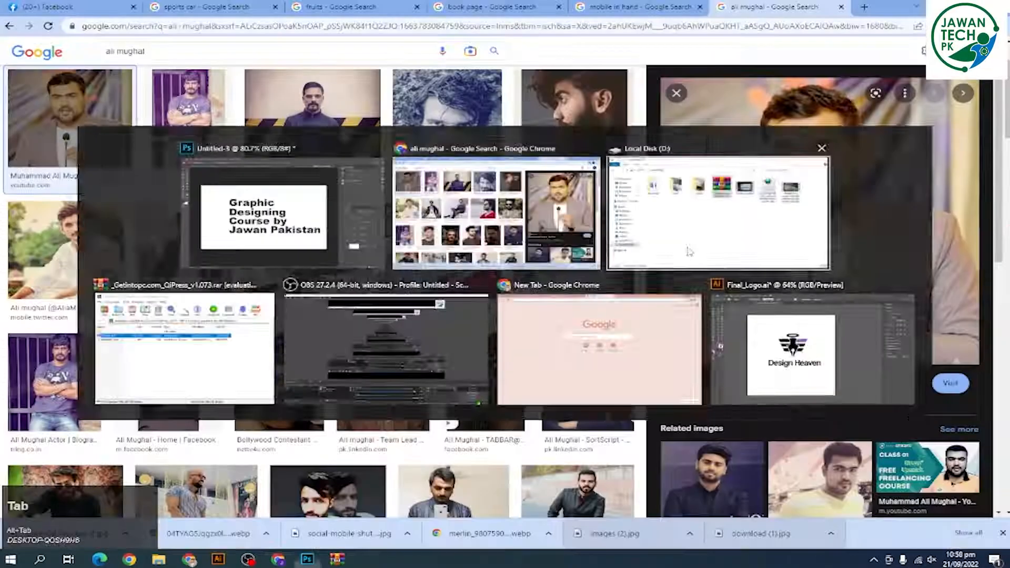
pyautogui.rightClick(802, 182)
pyautogui.click(840, 322)
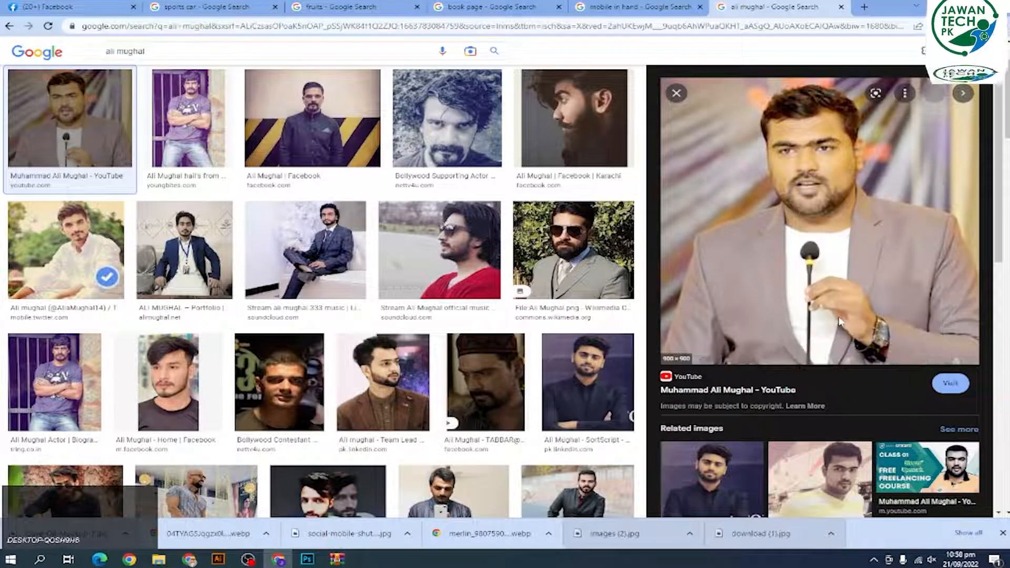
# Save the presenter photo to disk and switch back to Photoshop
pyautogui.scroll(-1, 824, 223)
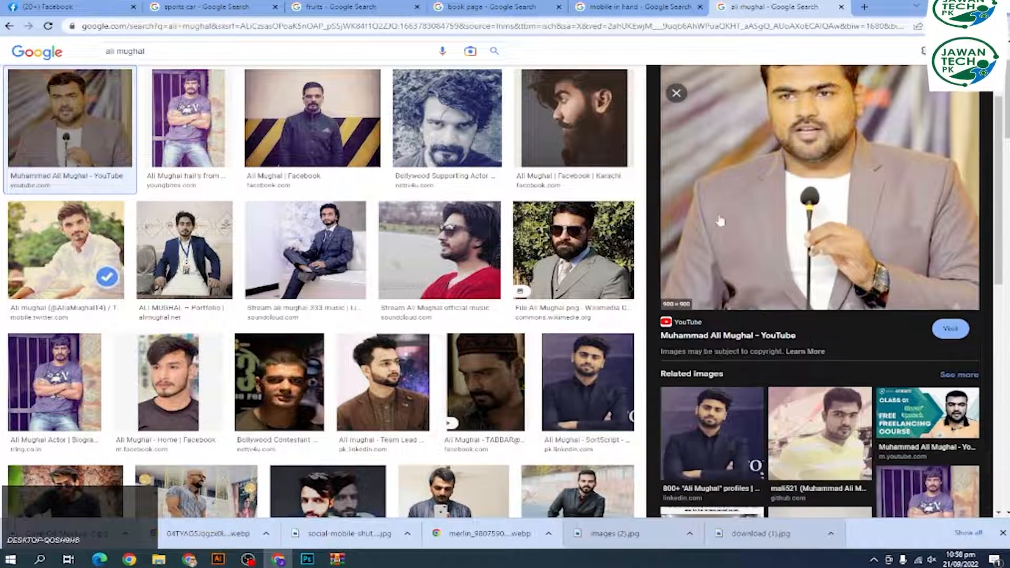
pyautogui.scroll(-3, 781, 211)
pyautogui.scroll(-6, 535, 212)
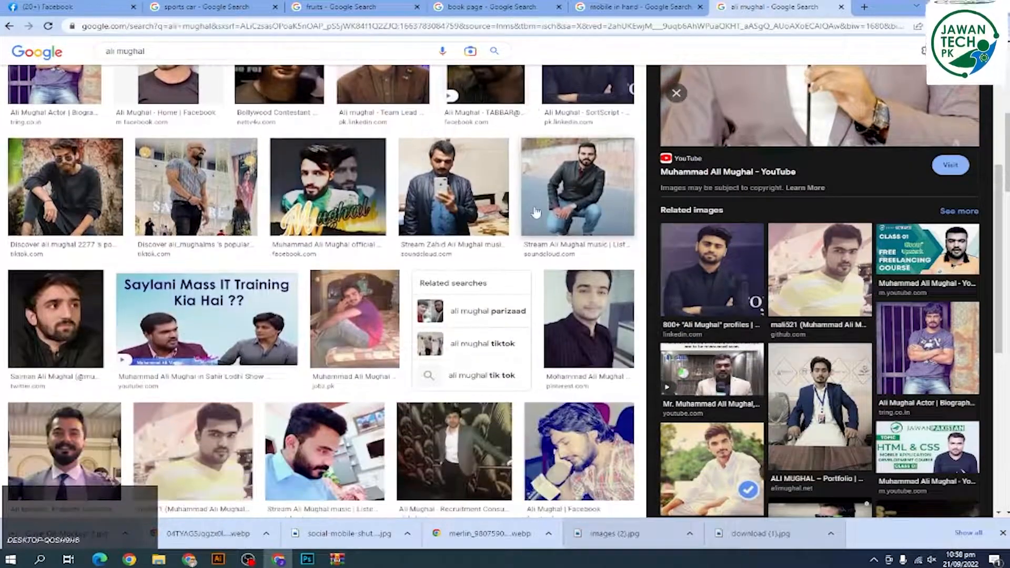
pyautogui.scroll(-3, 533, 211)
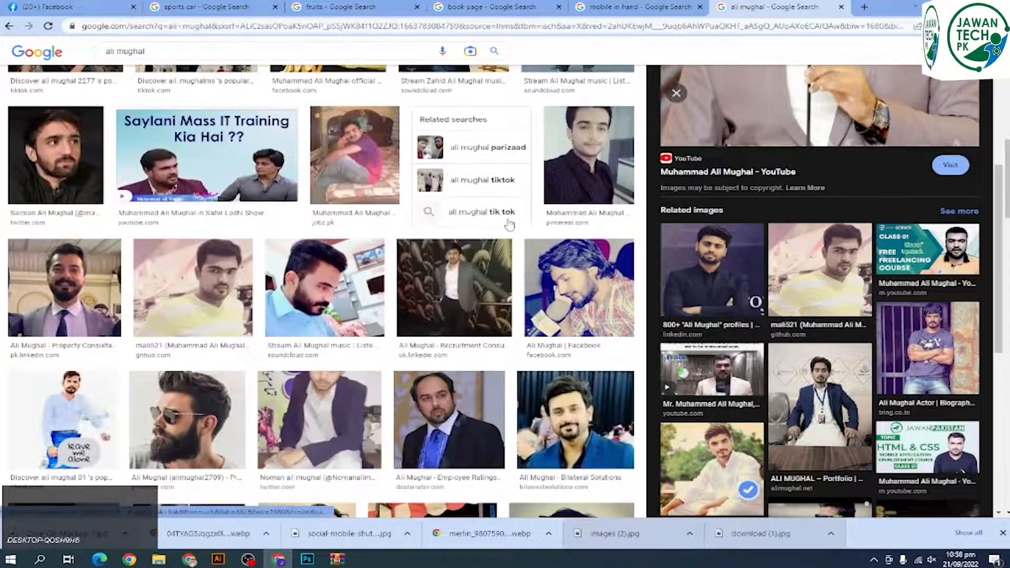
pyautogui.scroll(-4, 511, 225)
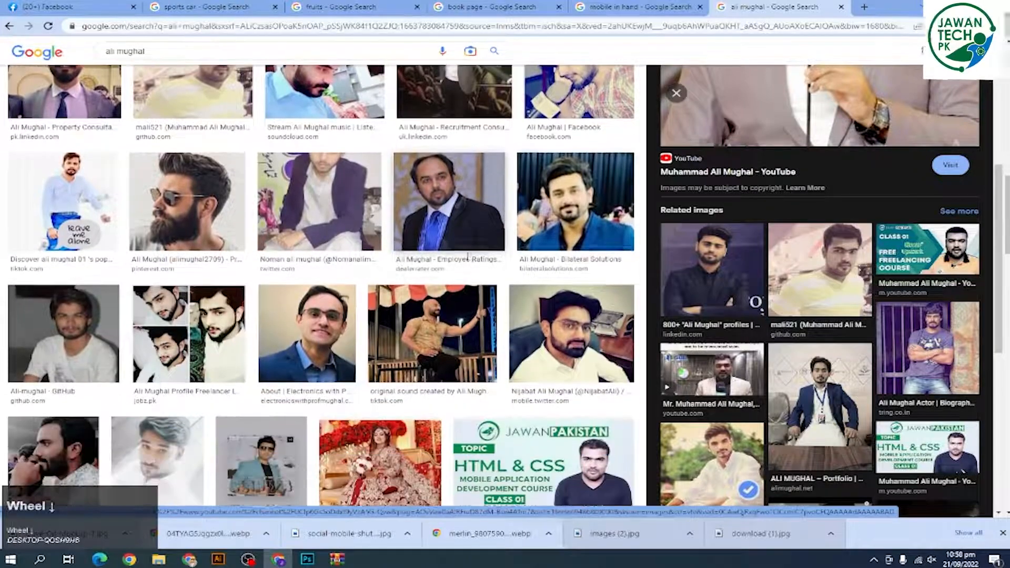
pyautogui.scroll(5, 691, 271)
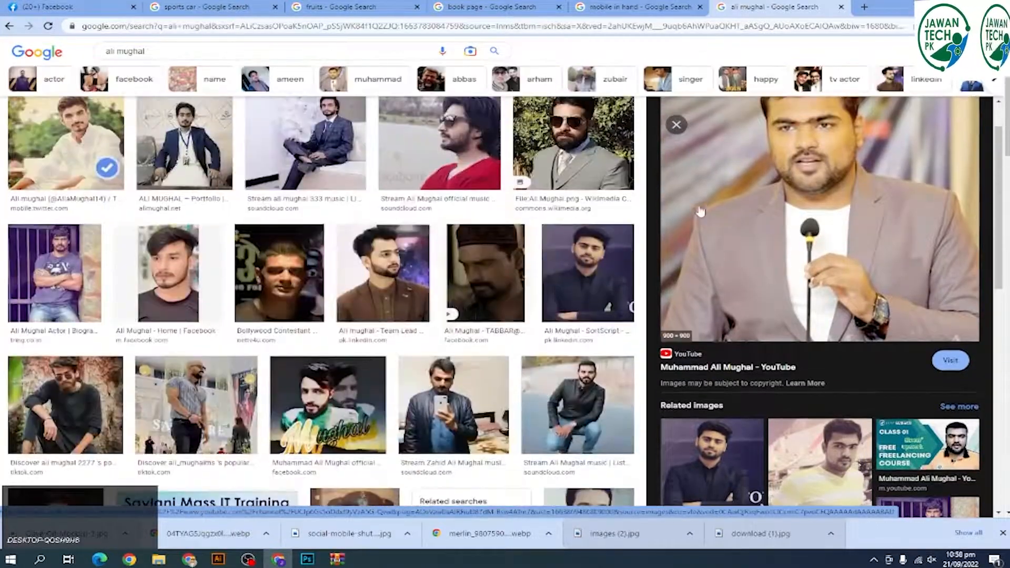
pyautogui.rightClick(770, 170)
pyautogui.click(802, 285)
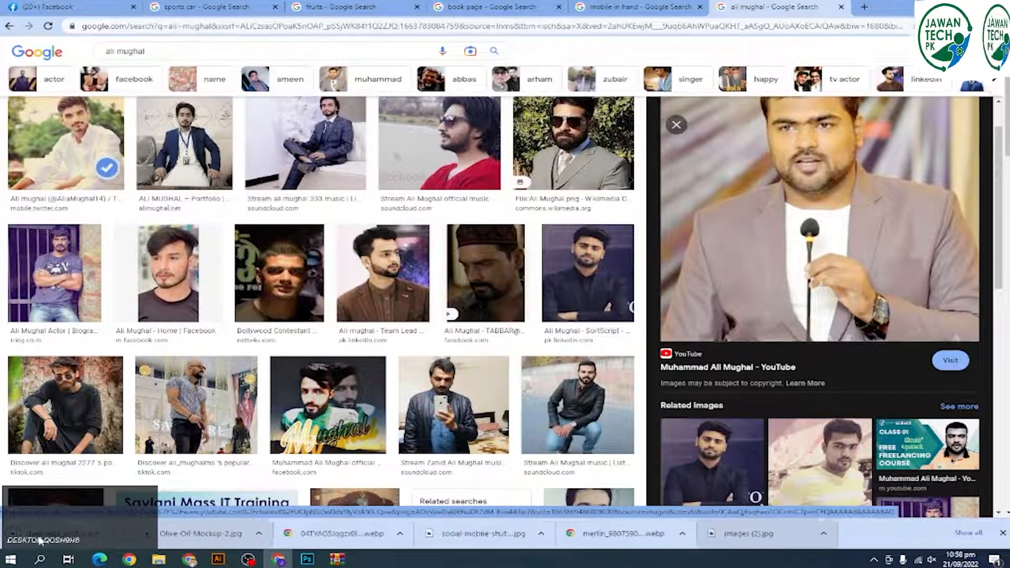
pyautogui.click(308, 560)
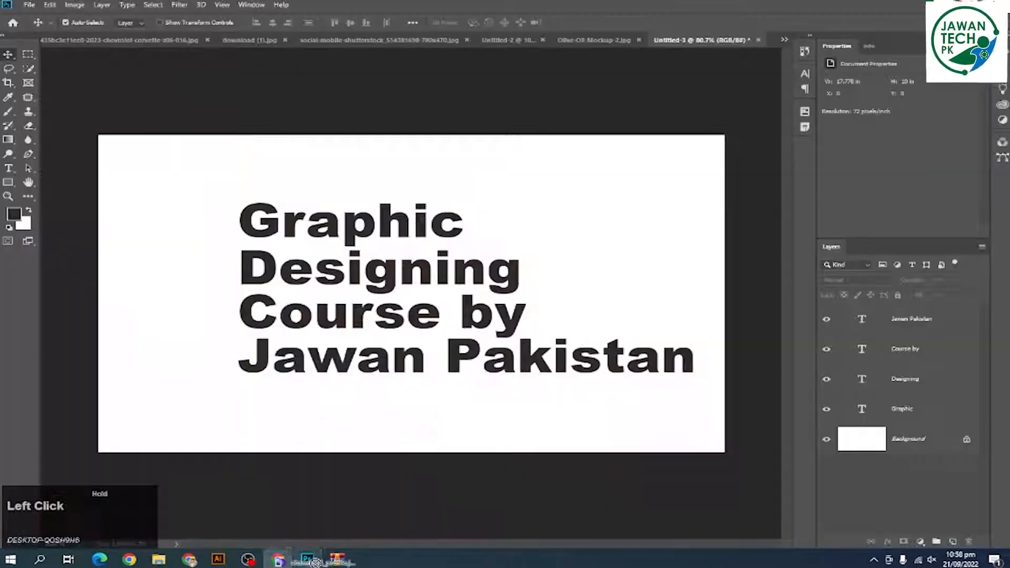
# Place the saved photo as the channels4_profile smart object layer and frame the presenter
pyautogui.moveTo(316, 562); pyautogui.dragTo(547, 358)
pyautogui.press('Return')
pyautogui.keyDown('alt'); pyautogui.scroll(3, 562, 267); pyautogui.keyUp('alt')
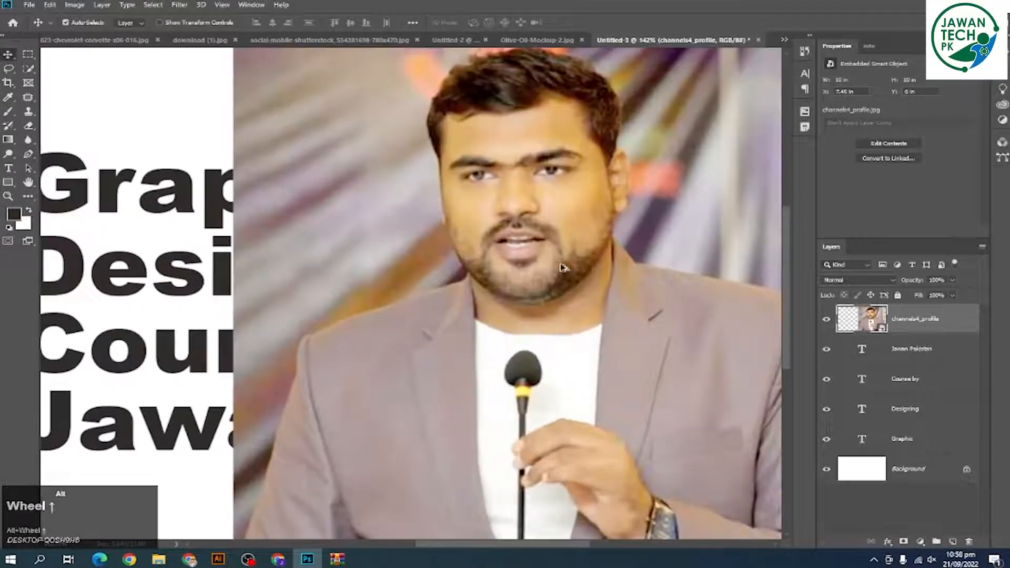
pyautogui.moveTo(510, 291); pyautogui.dragTo(462, 210)
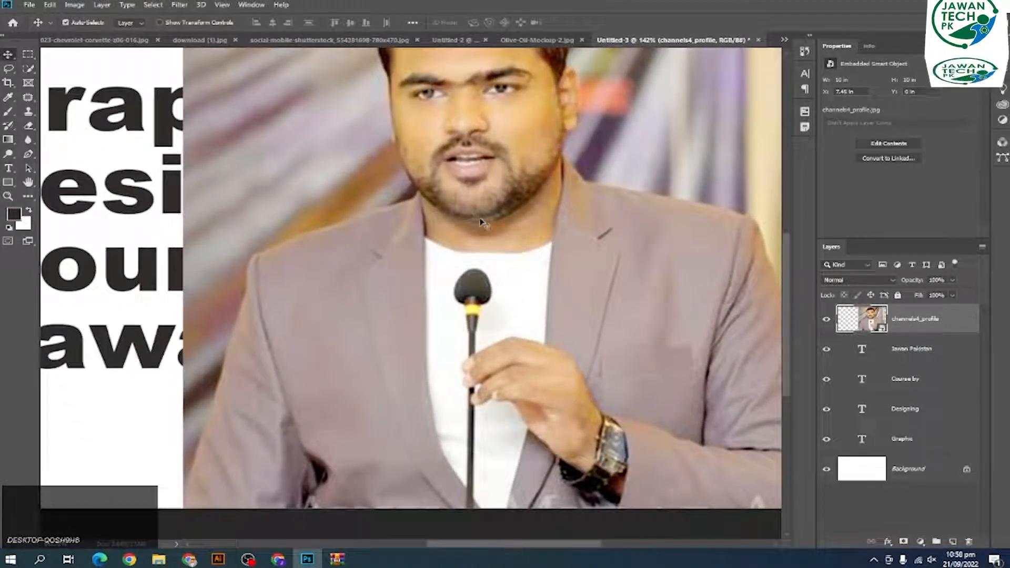
# Try a pen outline up the jacket, delete the filled shape, and restore the photo
pyautogui.press('p')
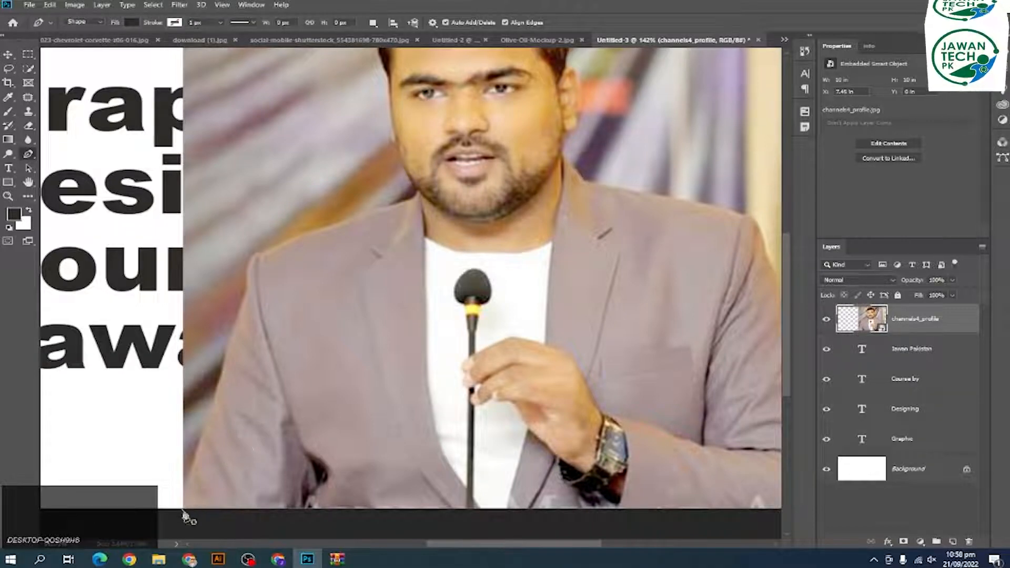
pyautogui.click(182, 510)
pyautogui.click(218, 401)
pyautogui.click(232, 326)
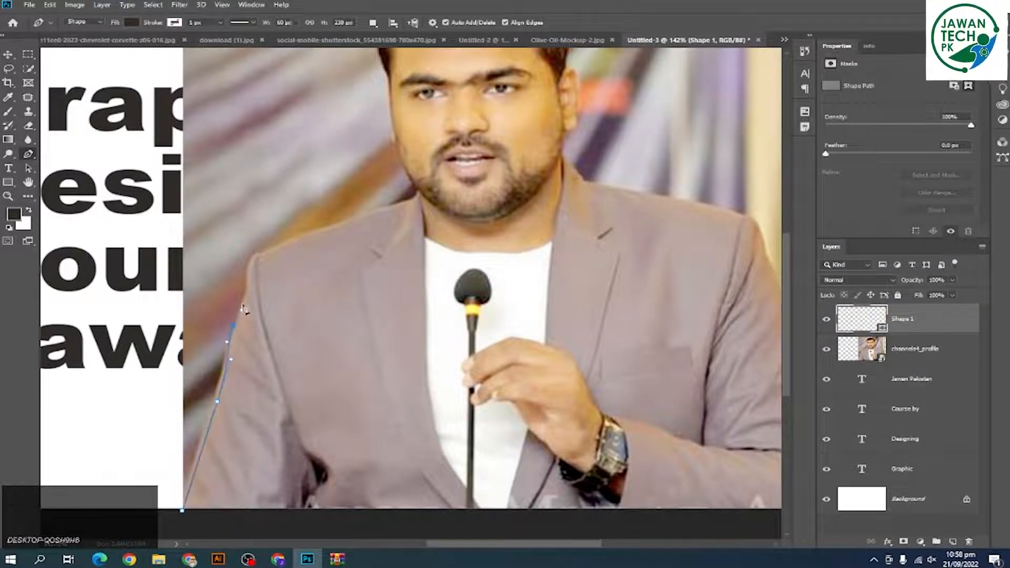
pyautogui.click(246, 299)
pyautogui.click(252, 286)
pyautogui.click(252, 270)
pyautogui.moveTo(261, 255); pyautogui.dragTo(286, 244)
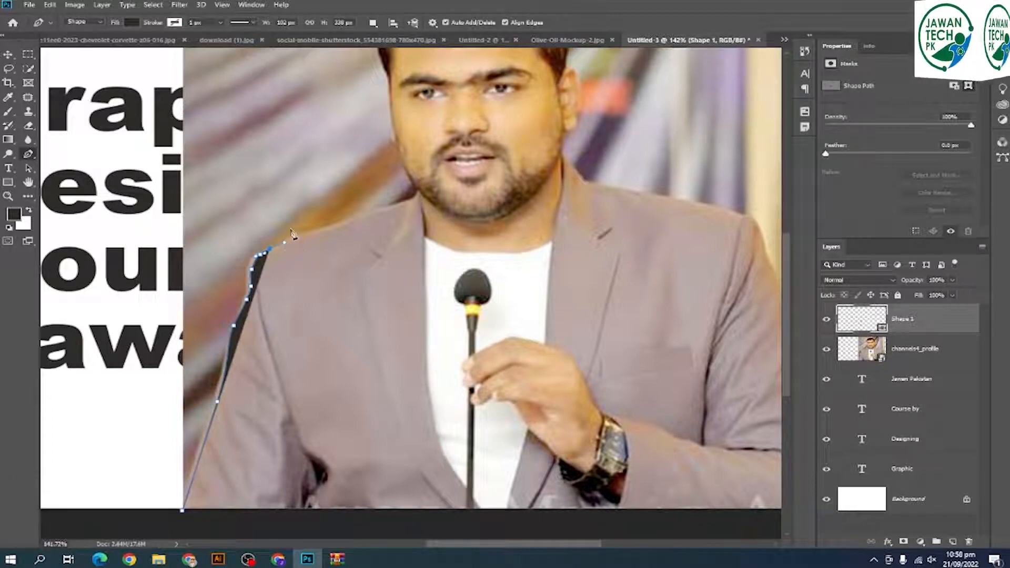
pyautogui.press('Delete')
pyautogui.press('Delete')
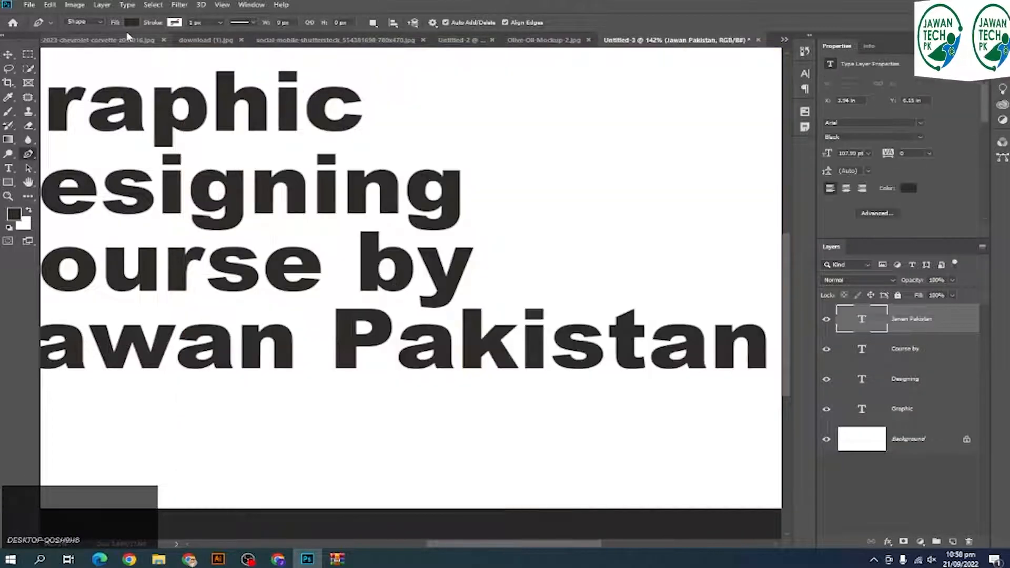
pyautogui.hotkey('ctrl', 'z')
pyautogui.click(84, 21)
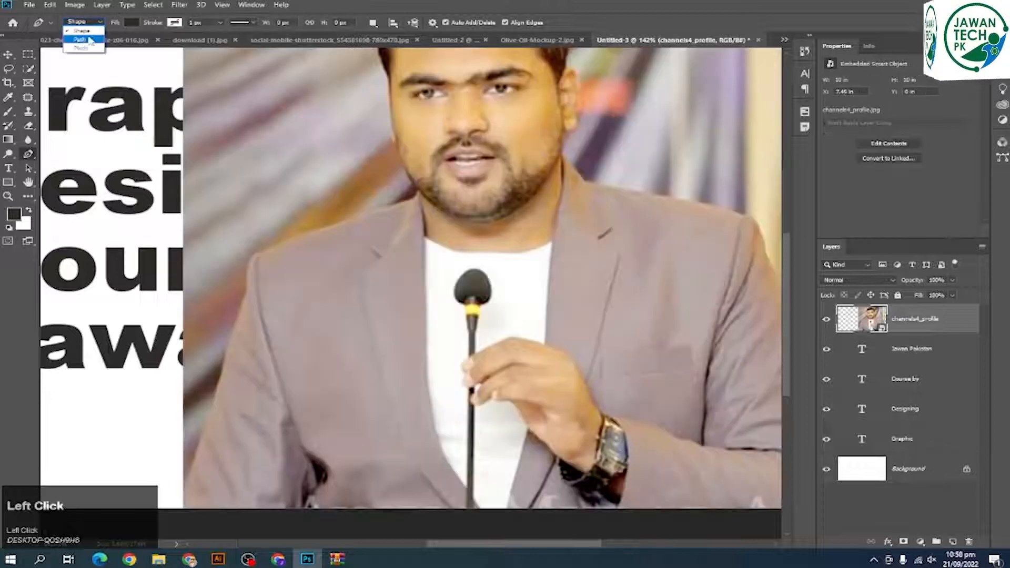
# Set the Pen to Path mode and trace from the jacket's bottom edge over the shoulder
pyautogui.click(79, 33)
pyautogui.click(180, 517)
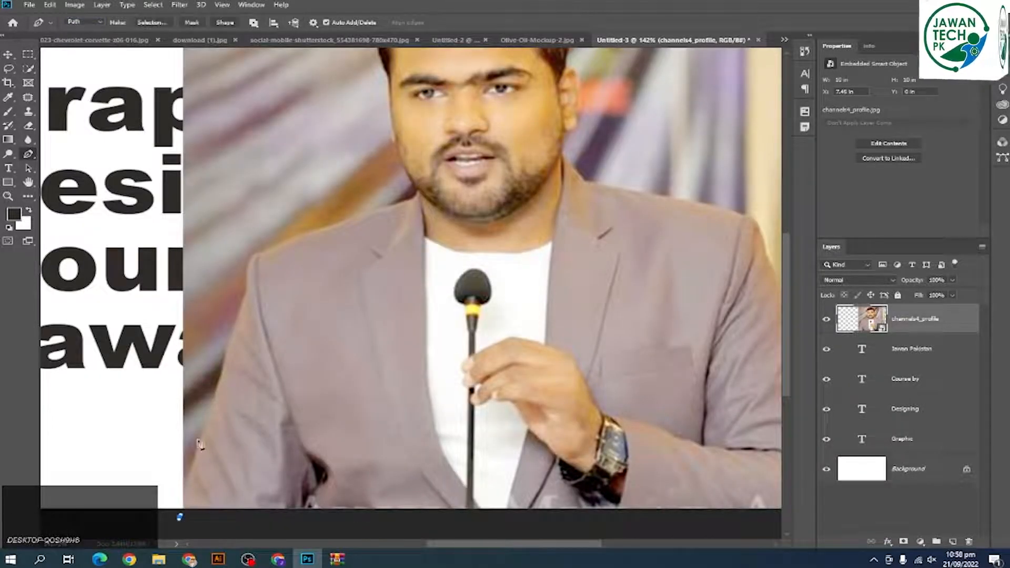
pyautogui.click(216, 393)
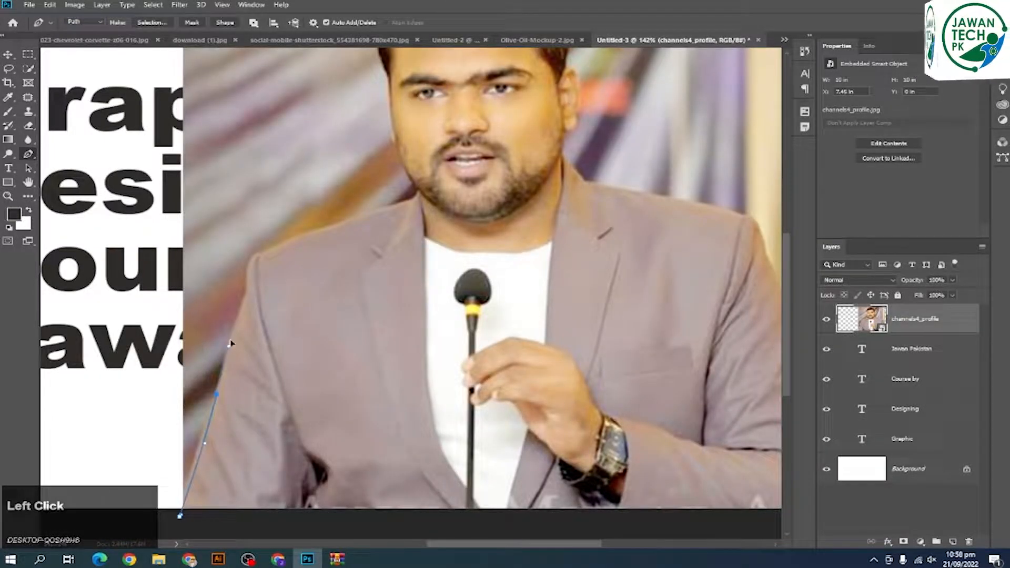
pyautogui.click(249, 265)
pyautogui.click(255, 258)
pyautogui.click(262, 250)
pyautogui.click(279, 246)
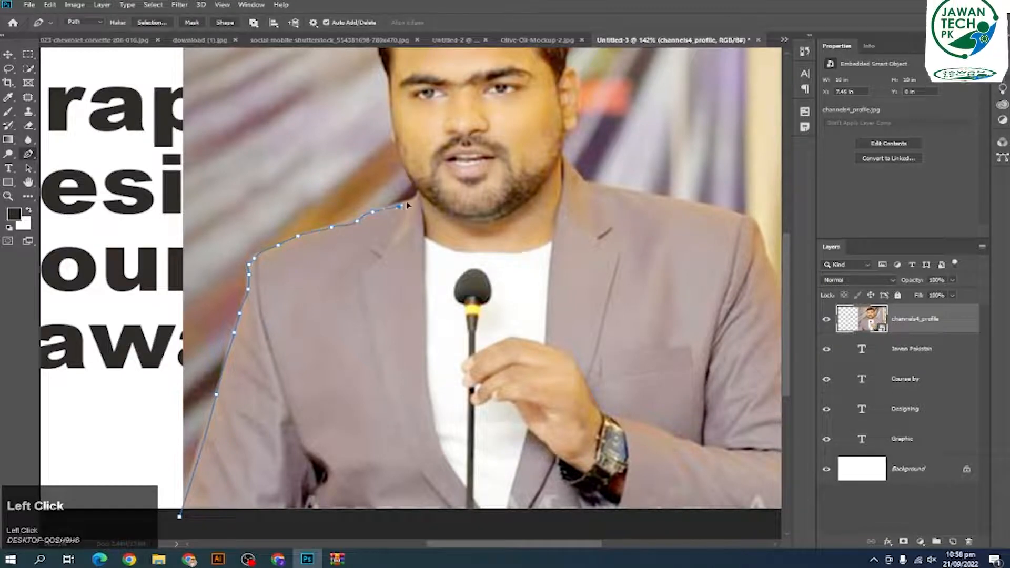
# Curve the path along the jaw and hairline and around the presenter's head
pyautogui.scroll(3, 417, 195)
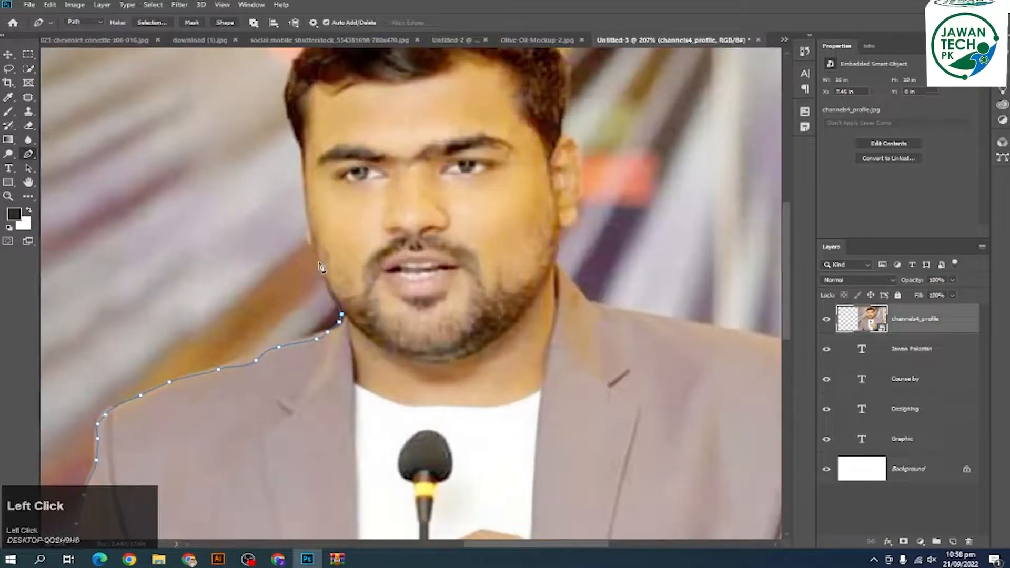
pyautogui.press('space')
pyautogui.moveTo(282, 180); pyautogui.dragTo(226, 257)
pyautogui.click(217, 222)
pyautogui.moveTo(232, 181); pyautogui.dragTo(245, 169)
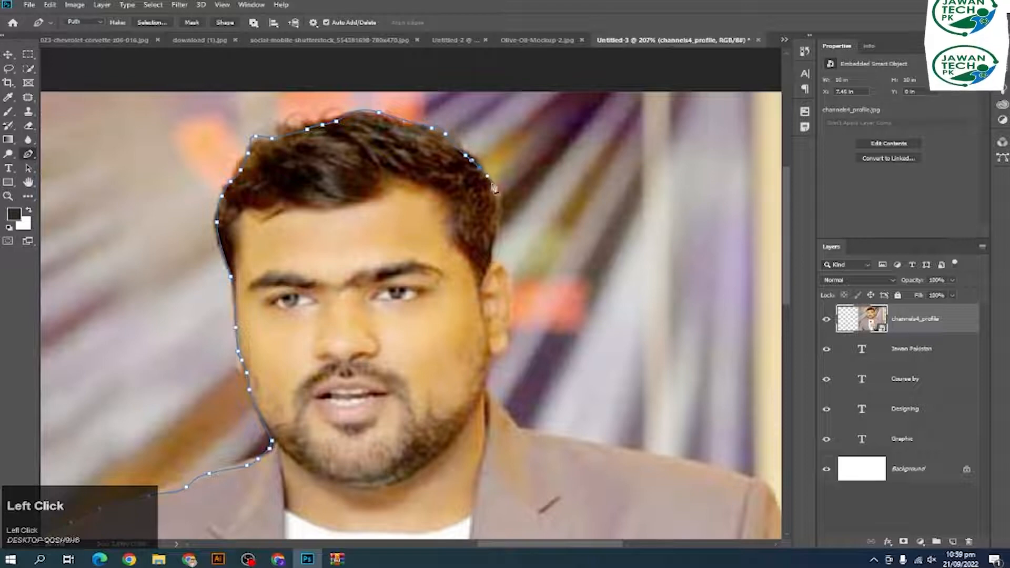
pyautogui.press('space')
pyautogui.moveTo(505, 274); pyautogui.dragTo(443, 159)
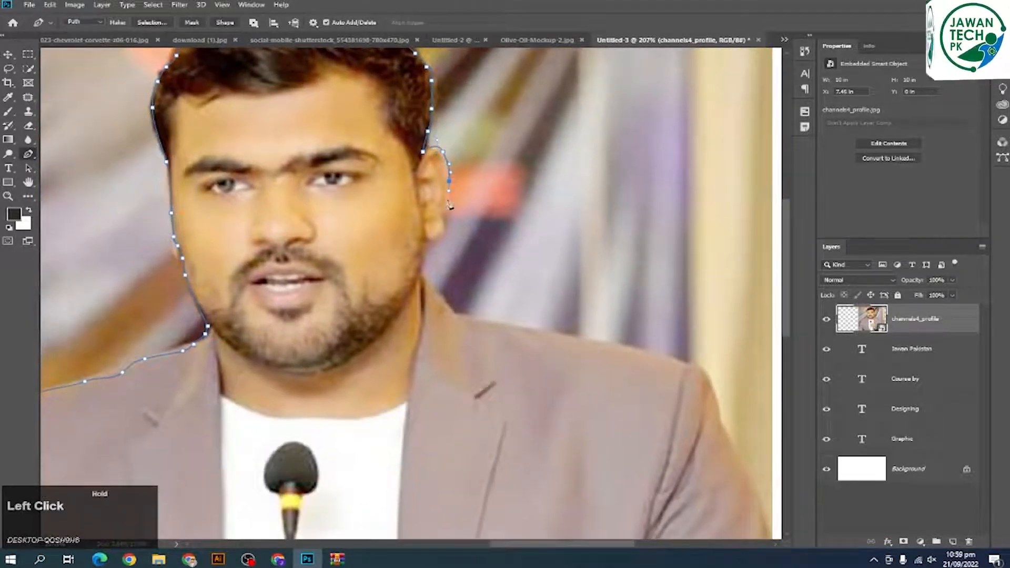
pyautogui.press('space')
pyautogui.moveTo(427, 241); pyautogui.dragTo(389, 149)
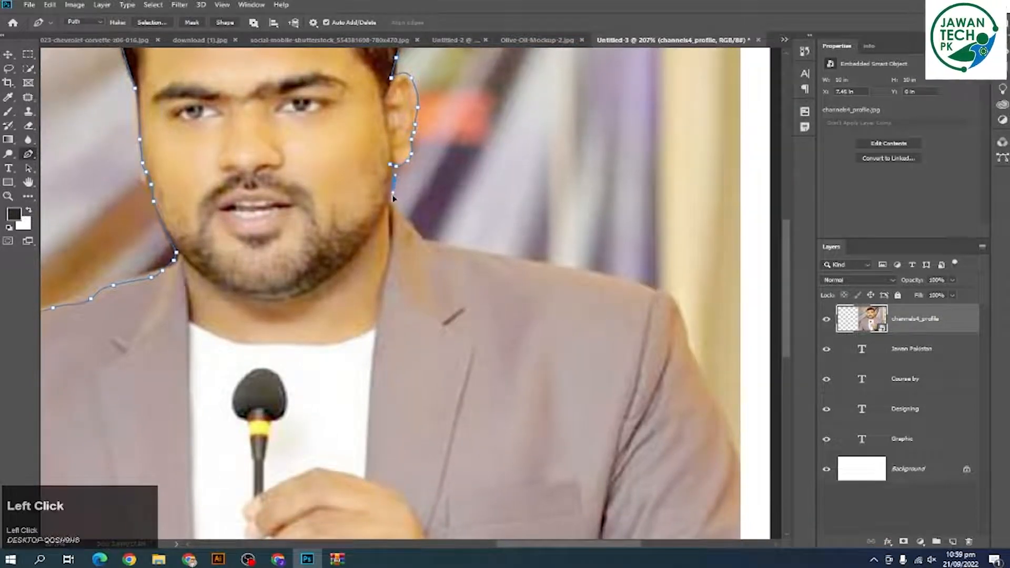
pyautogui.press('space')
pyautogui.moveTo(443, 253); pyautogui.dragTo(494, 201)
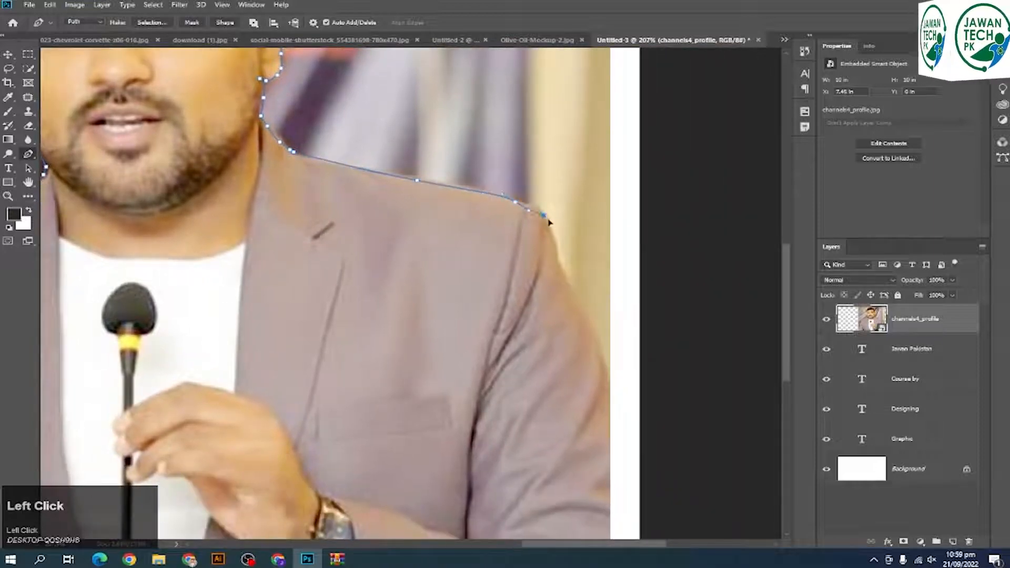
pyautogui.press('space')
pyautogui.moveTo(549, 222); pyautogui.dragTo(499, 130)
# Run the path down the arm and along the bottom edge, closing it at the start
pyautogui.moveTo(513, 173); pyautogui.dragTo(518, 191)
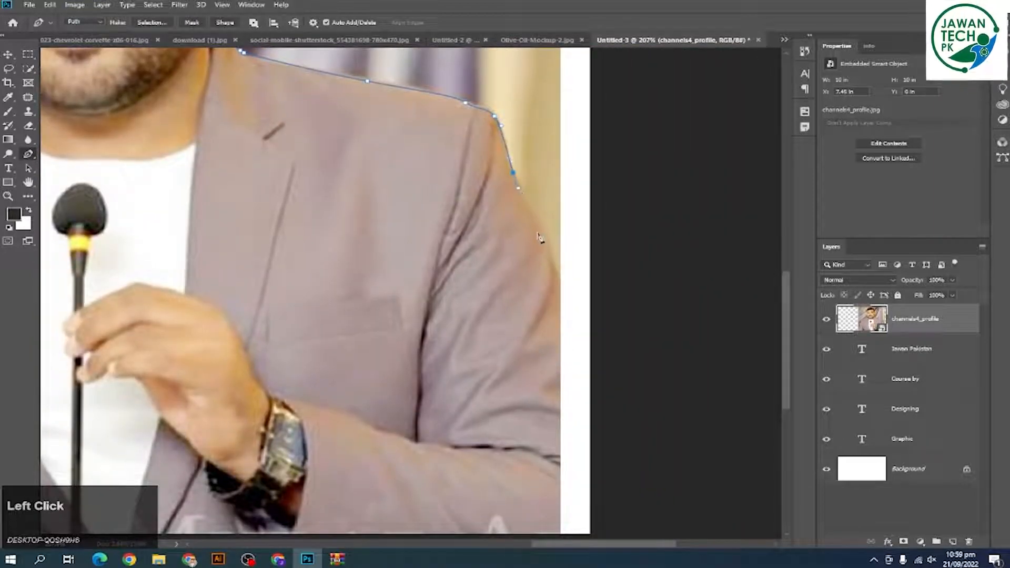
pyautogui.scroll(-3, 539, 238)
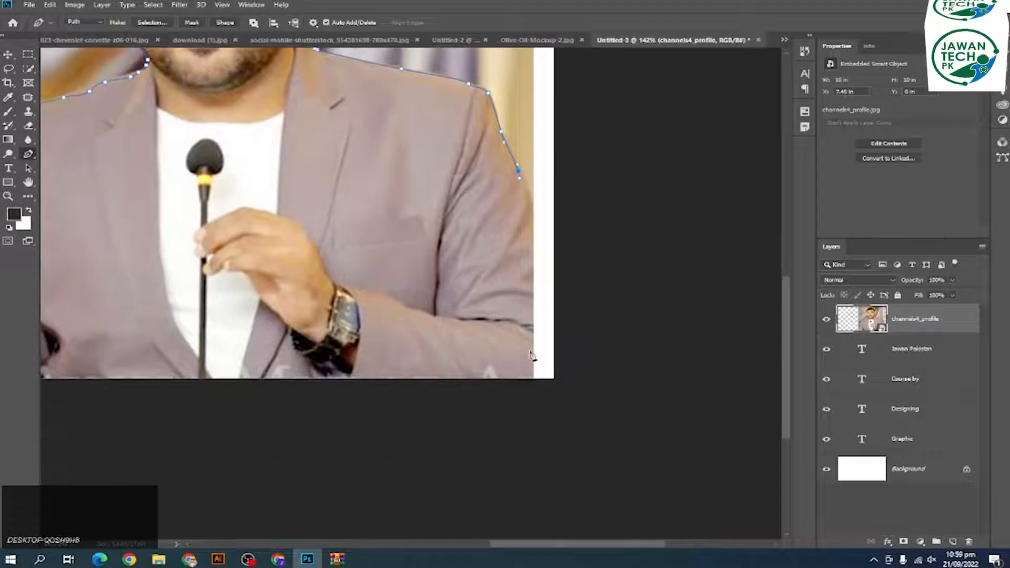
pyautogui.moveTo(531, 356); pyautogui.dragTo(465, 393)
pyautogui.scroll(-3, 371, 386)
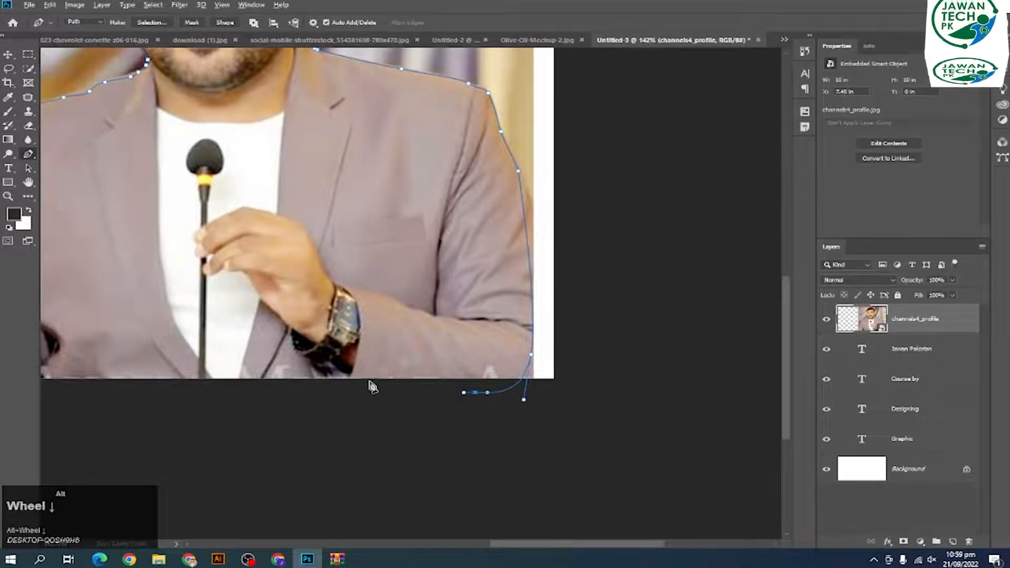
pyautogui.moveTo(196, 398); pyautogui.dragTo(181, 398)
pyautogui.click(54, 386)
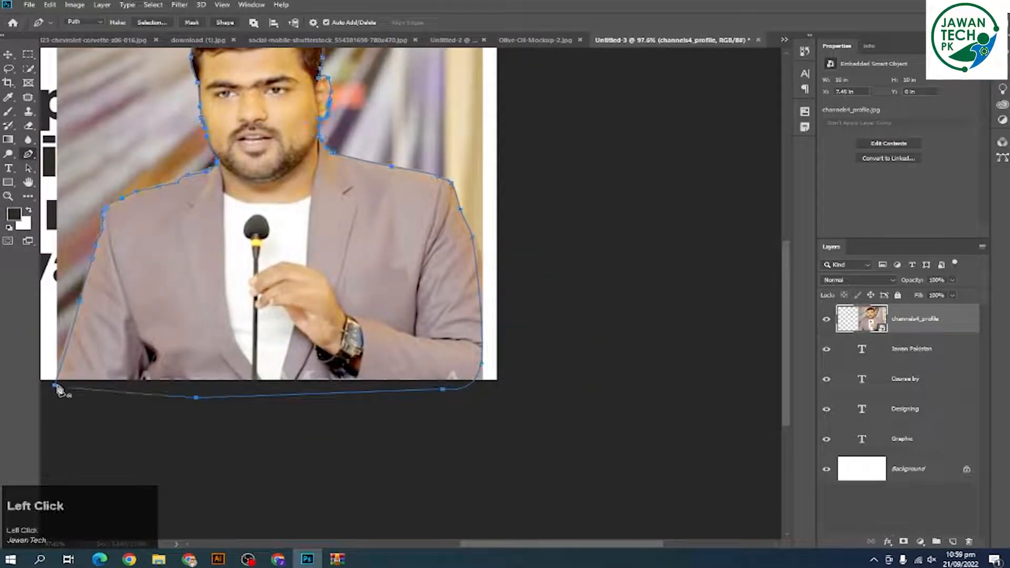
# Load the presenter path as a selection and test-copy it onto a new layer, hiding the original photo
pyautogui.press('Return')
pyautogui.press('v')
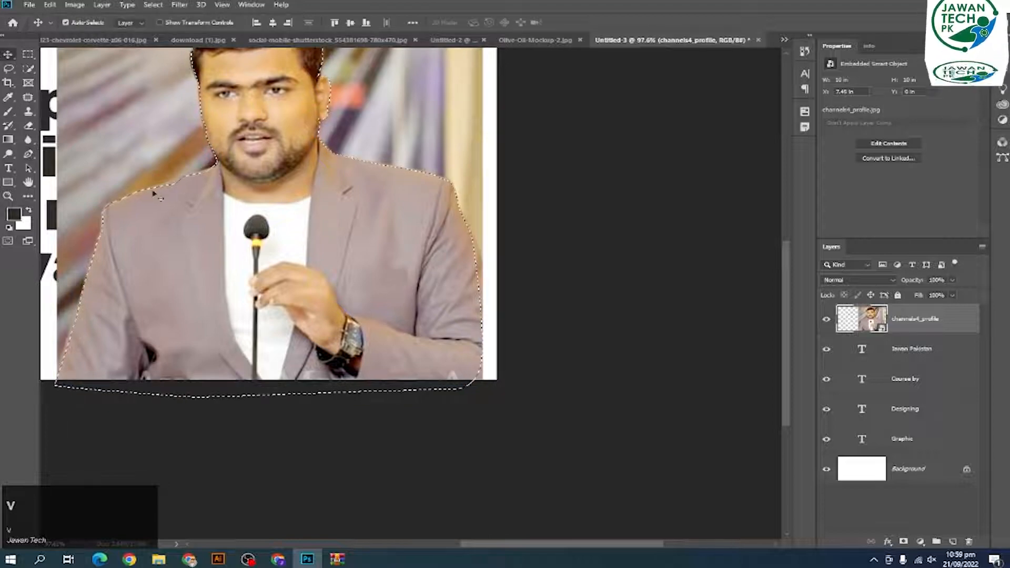
pyautogui.click(108, 136)
pyautogui.hotkey('ctrl', 'c')
pyautogui.hotkey('ctrl', 'v')
pyautogui.click(102, 124)
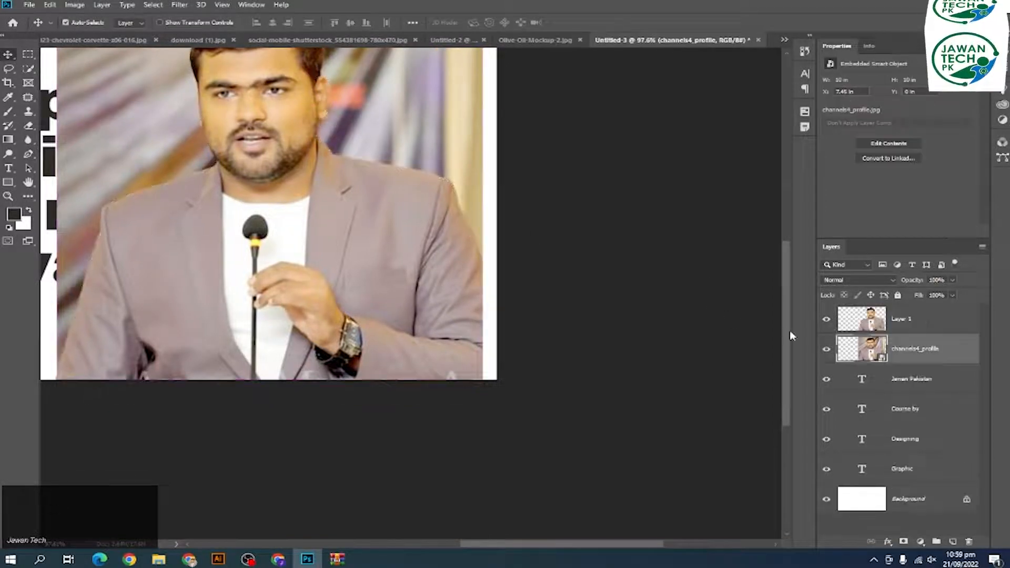
pyautogui.click(826, 353)
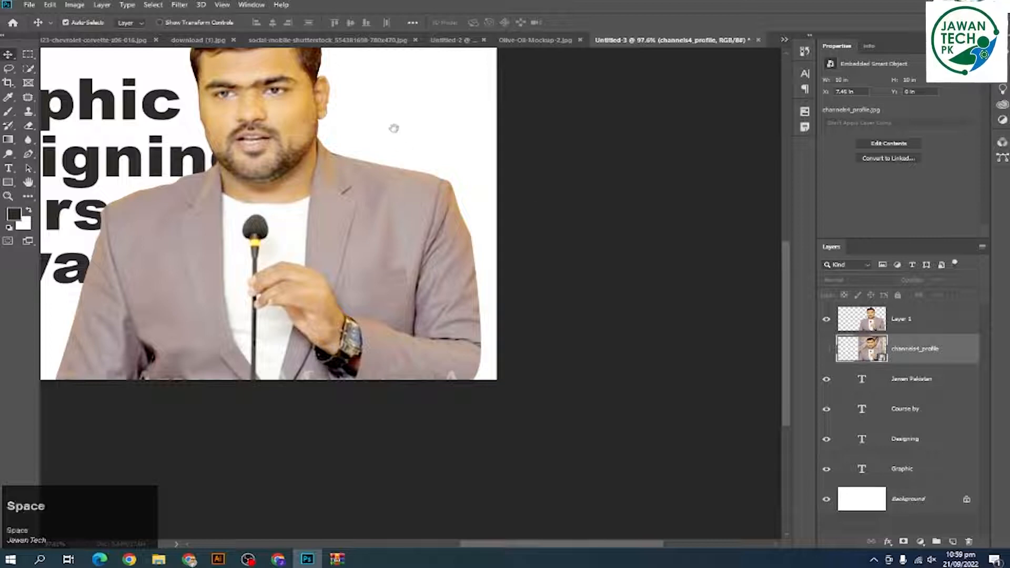
# Undo the test cutout to restore the selection and switch to the Quick Selection tool
pyautogui.moveTo(394, 128); pyautogui.dragTo(528, 167)
pyautogui.scroll(8, 282, 81)
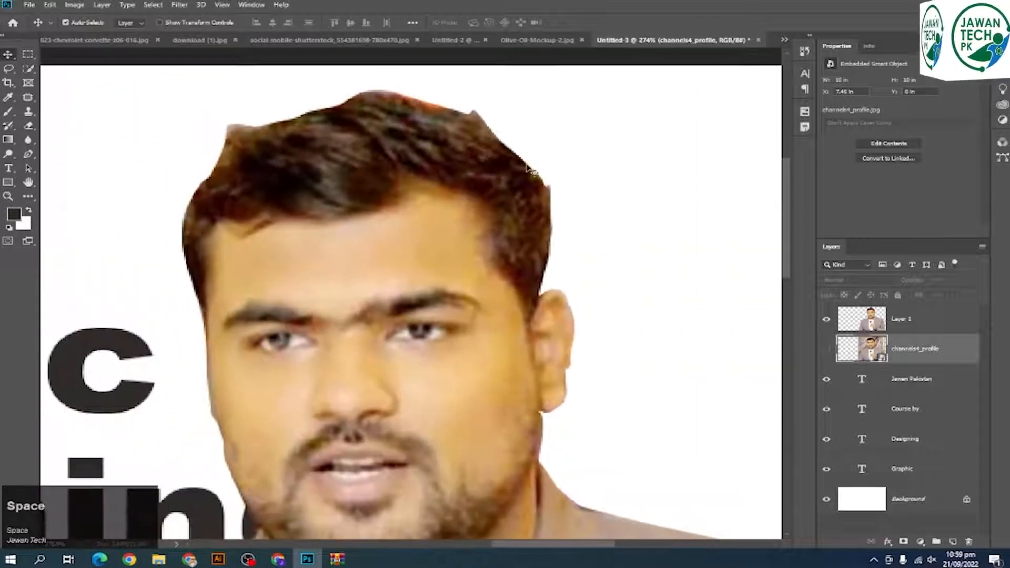
pyautogui.hotkey('ctrl', 'z')
pyautogui.hotkey('ctrl', 'z')
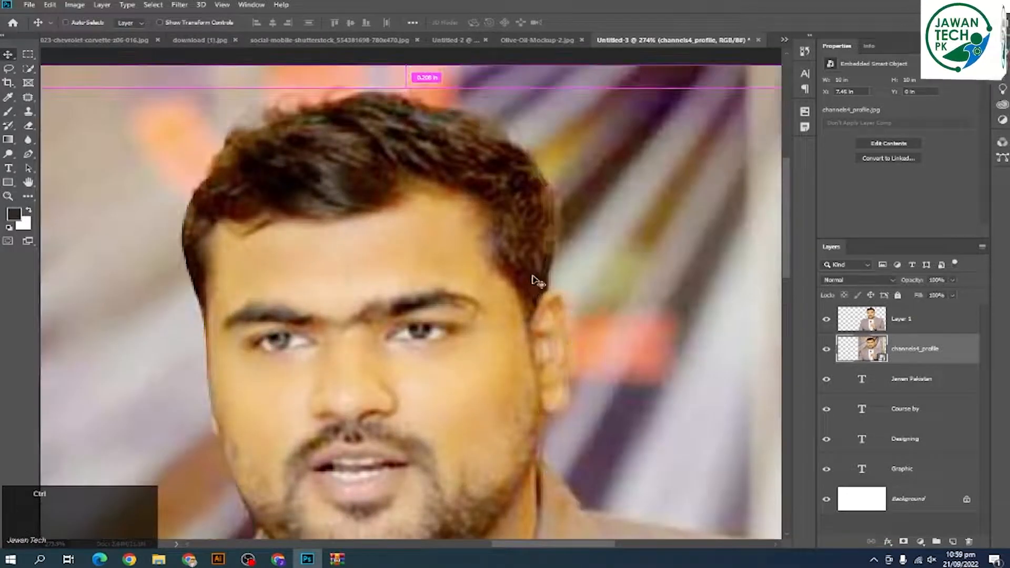
pyautogui.scroll(-3, 549, 316)
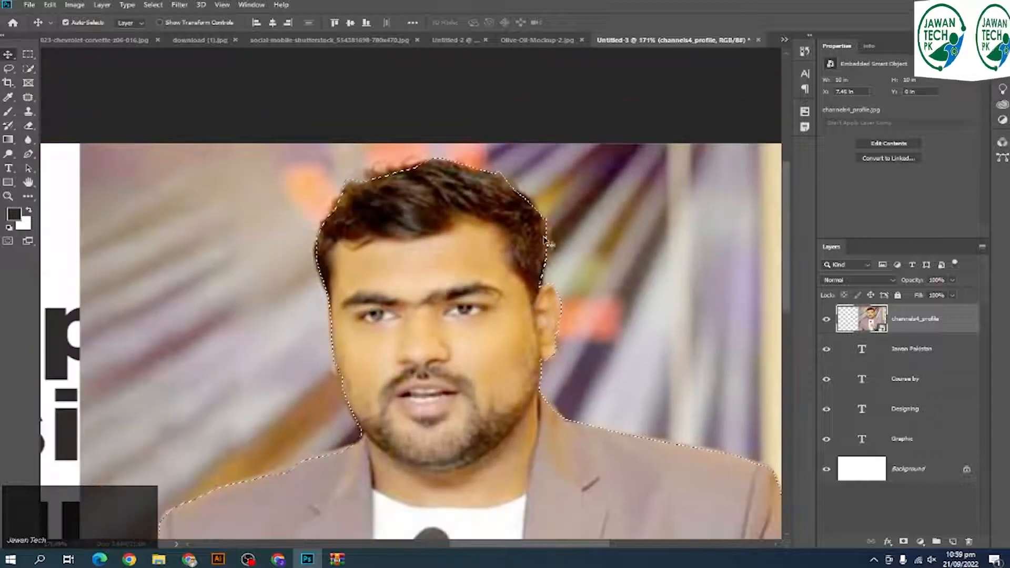
pyautogui.click(9, 68)
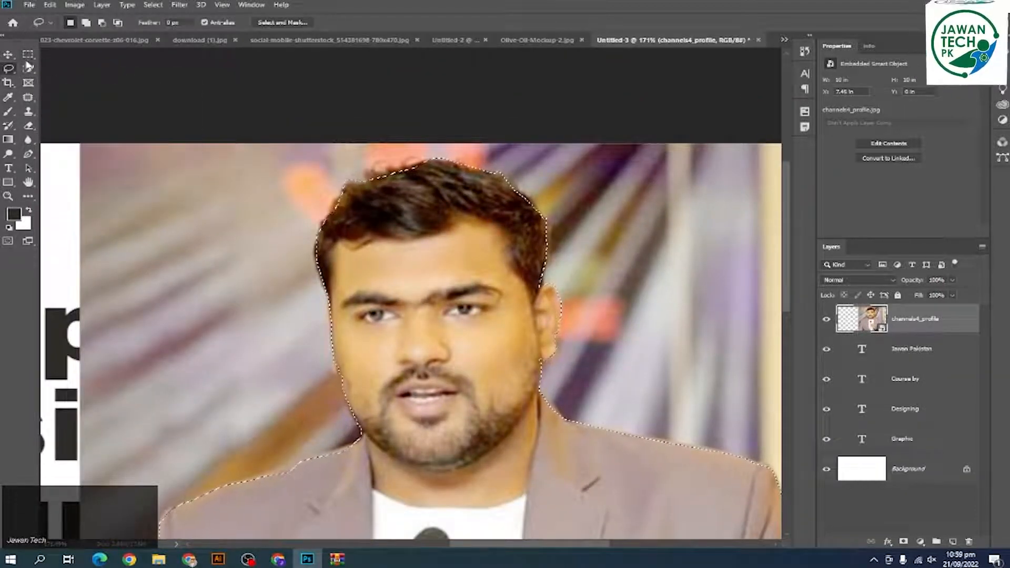
pyautogui.click(29, 70)
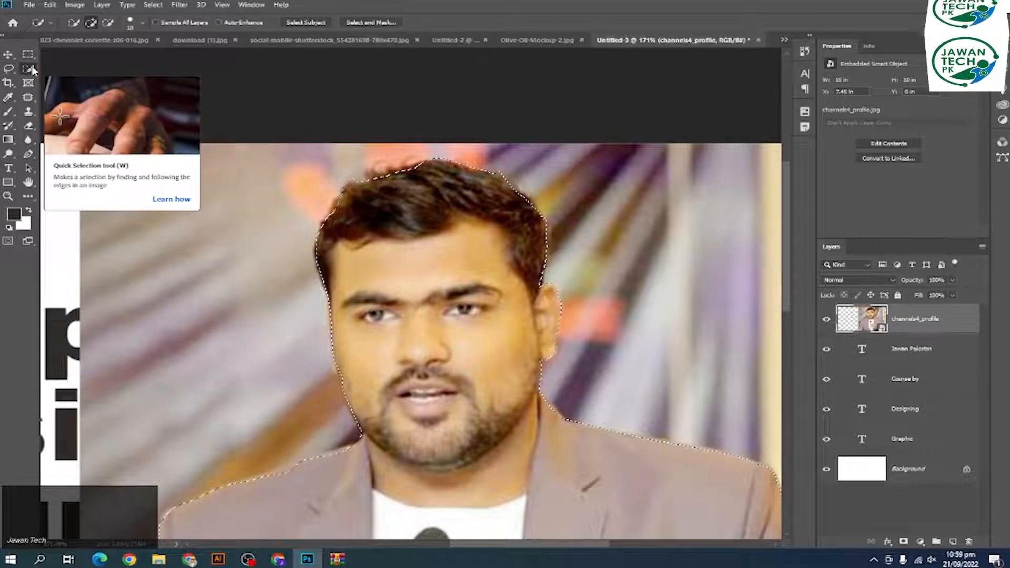
# In Select and Mask, preview a stronger red overlay and set a 7 px Smart Radius
pyautogui.click(375, 24)
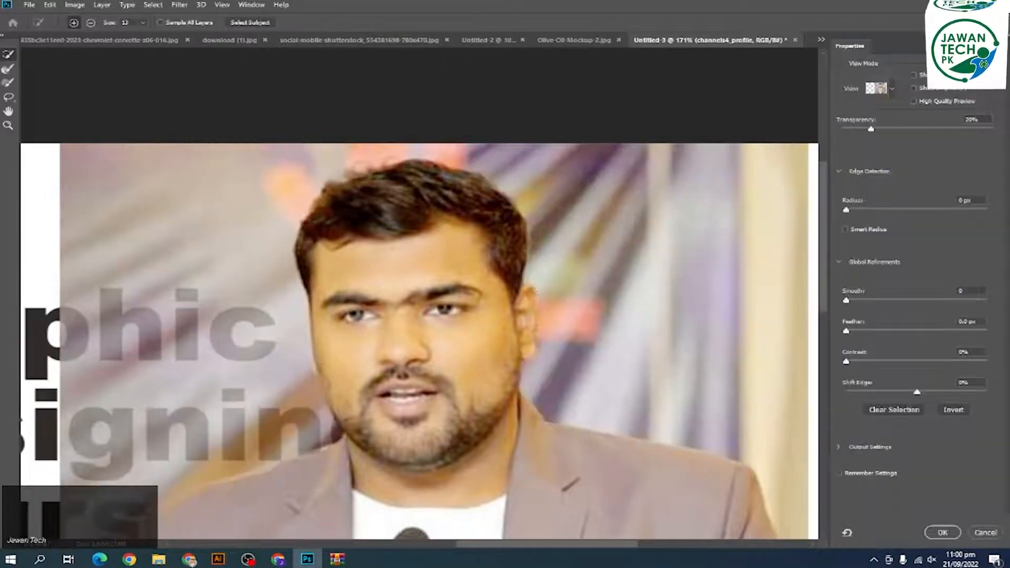
pyautogui.click(892, 90)
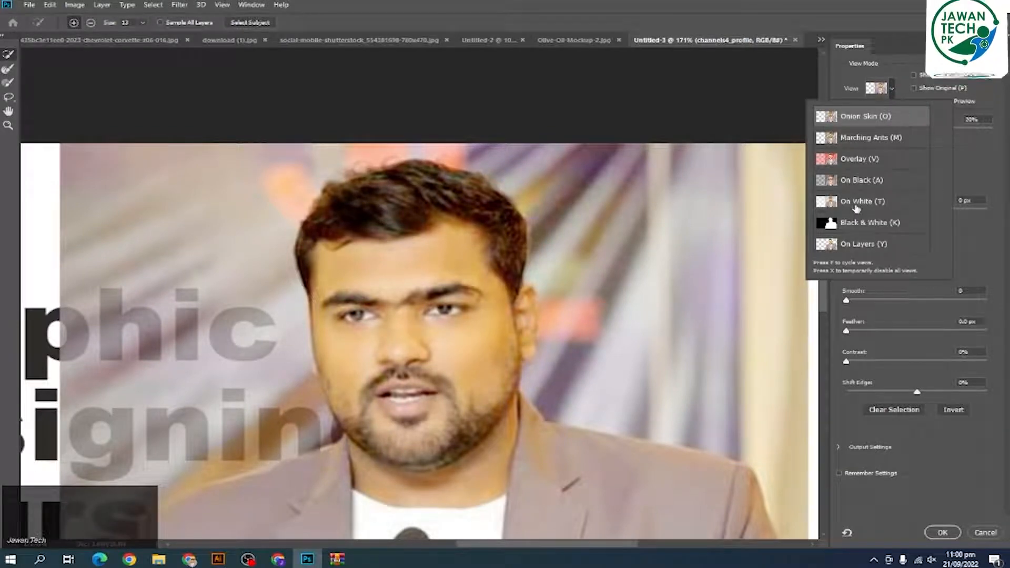
pyautogui.click(860, 160)
pyautogui.click(969, 111)
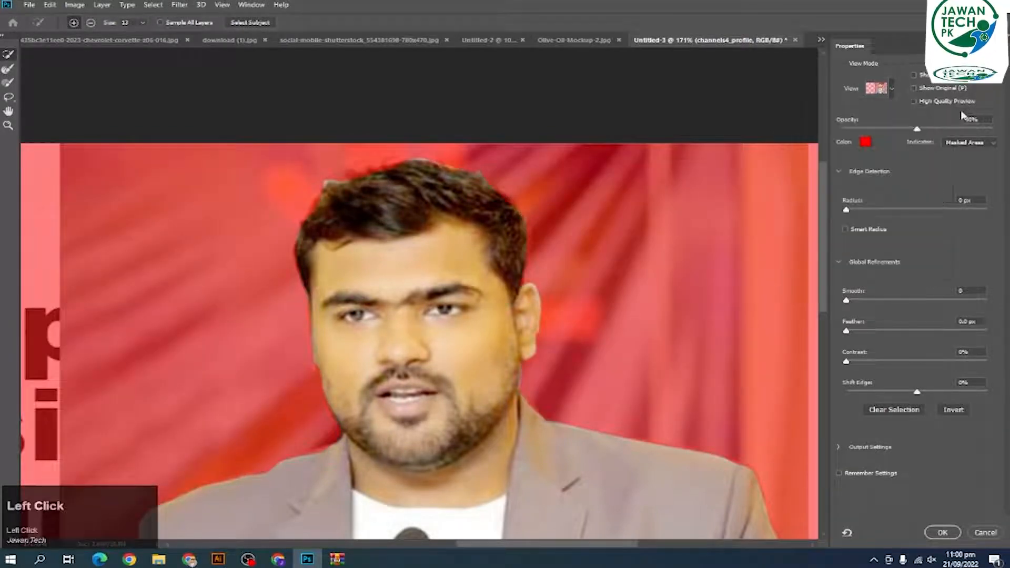
pyautogui.moveTo(918, 129)
pyautogui.mouseDown()
pyautogui.moveTo(1002, 134)
pyautogui.moveTo(922, 131)
pyautogui.mouseUp()
pyautogui.click(875, 209)
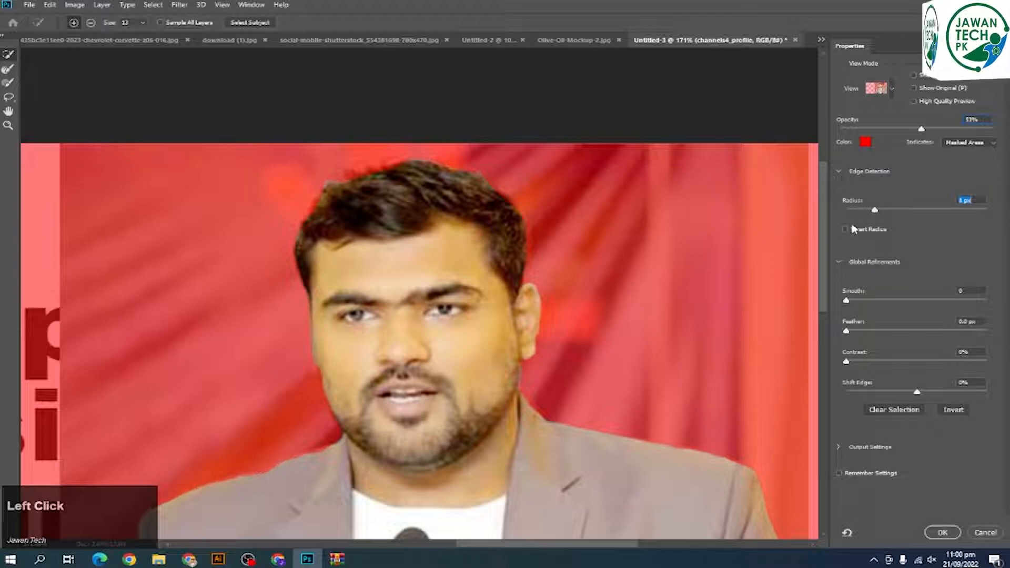
pyautogui.moveTo(903, 213); pyautogui.dragTo(903, 213)
pyautogui.click(912, 211)
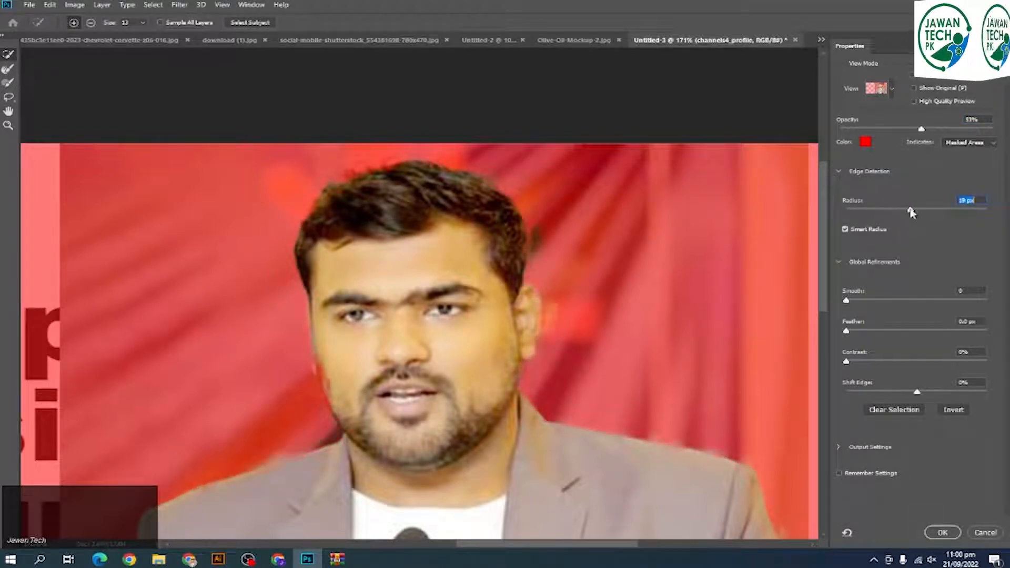
pyautogui.moveTo(911, 211); pyautogui.dragTo(885, 212)
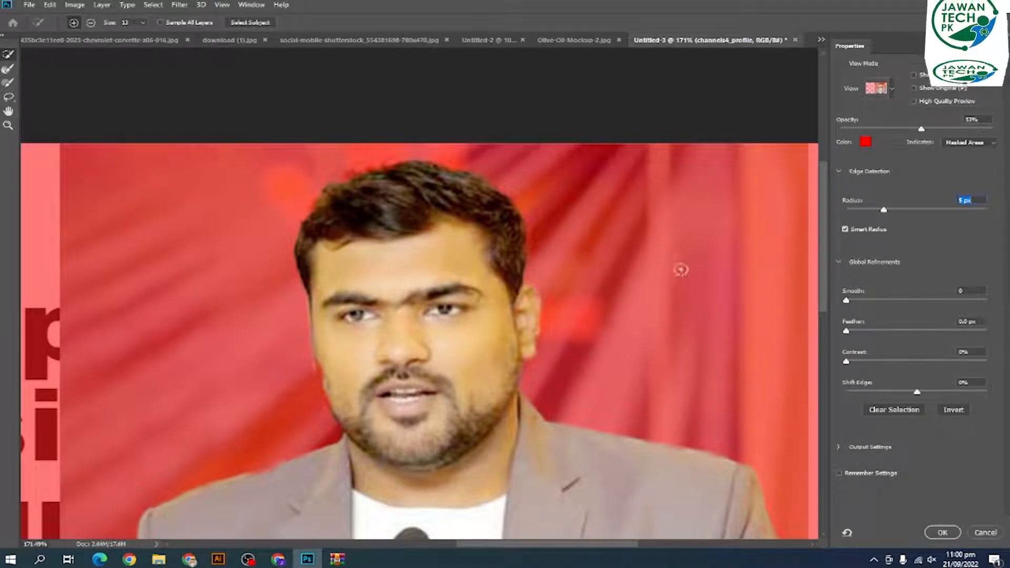
pyautogui.click(887, 211)
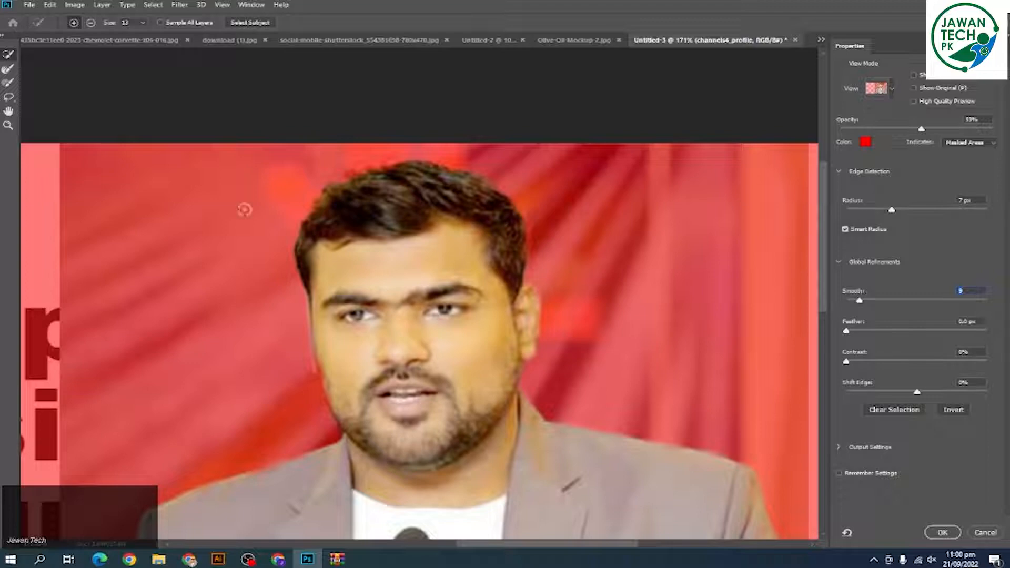
# Paint the Refine Edge Brush along the presenter's hairline and apply the refined selection
pyautogui.click(10, 70)
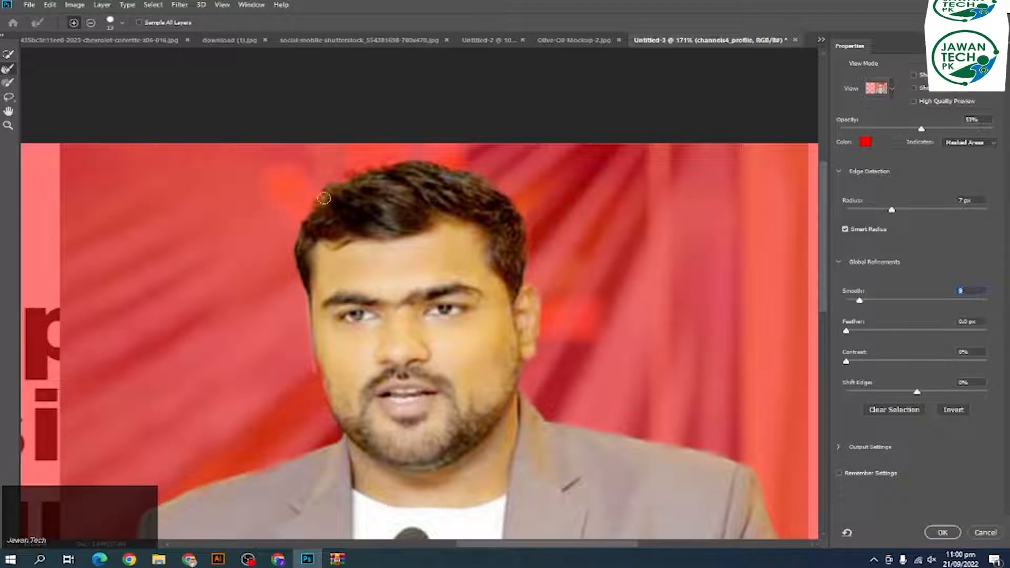
pyautogui.hotkey('ctrl', '+')
pyautogui.hotkey('ctrl', '+')
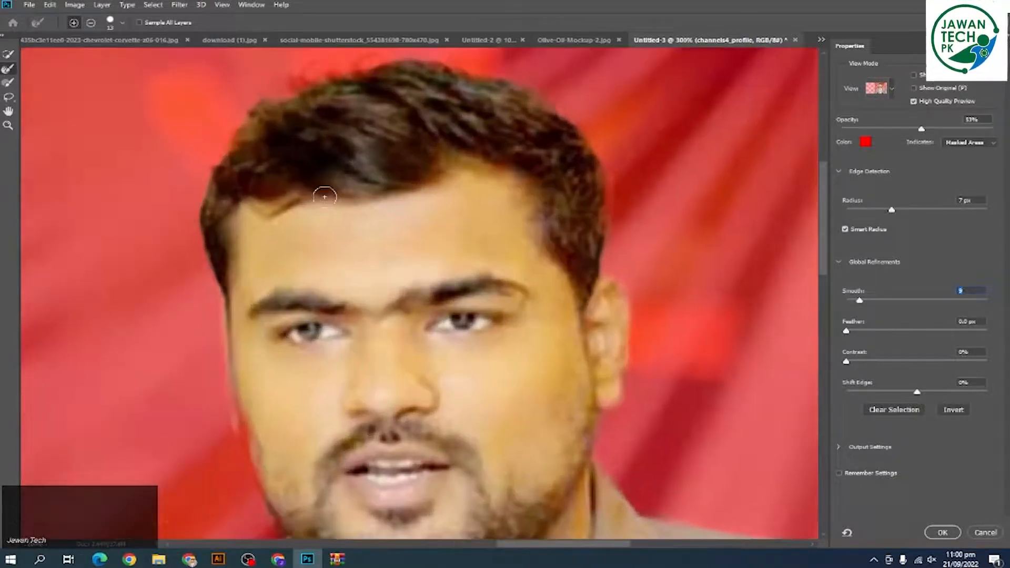
pyautogui.moveTo(561, 303)
pyautogui.mouseDown()
pyautogui.moveTo(604, 266)
pyautogui.moveTo(611, 211)
pyautogui.mouseUp()
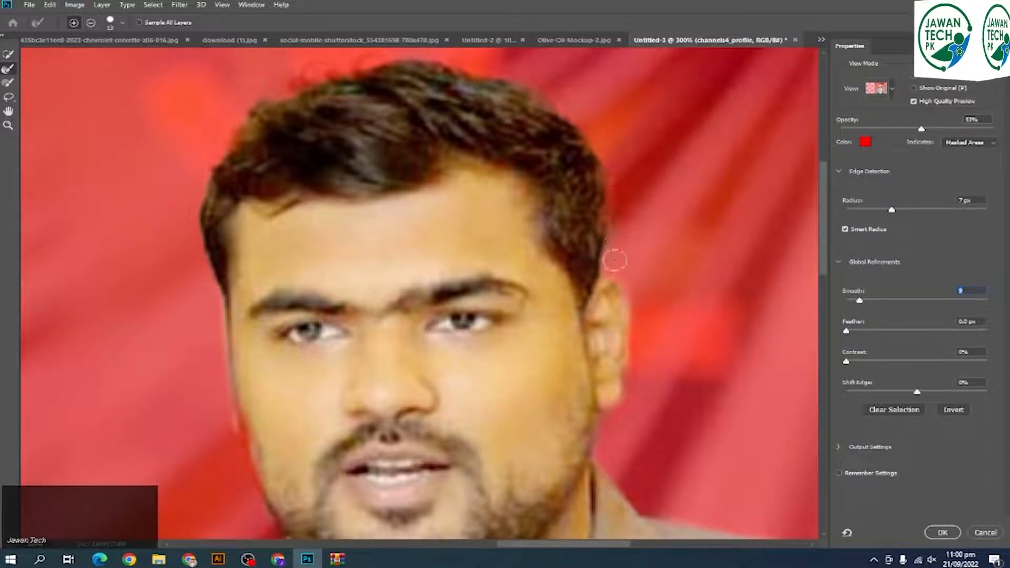
pyautogui.press('space')
pyautogui.moveTo(359, 93)
pyautogui.mouseDown()
pyautogui.moveTo(436, 196)
pyautogui.moveTo(433, 175)
pyautogui.moveTo(422, 198)
pyautogui.moveTo(388, 181)
pyautogui.moveTo(406, 199)
pyautogui.mouseUp()
pyautogui.moveTo(347, 227)
pyautogui.mouseDown()
pyautogui.moveTo(300, 258)
pyautogui.moveTo(291, 281)
pyautogui.moveTo(305, 298)
pyautogui.moveTo(318, 294)
pyautogui.moveTo(299, 275)
pyautogui.moveTo(277, 323)
pyautogui.mouseUp()
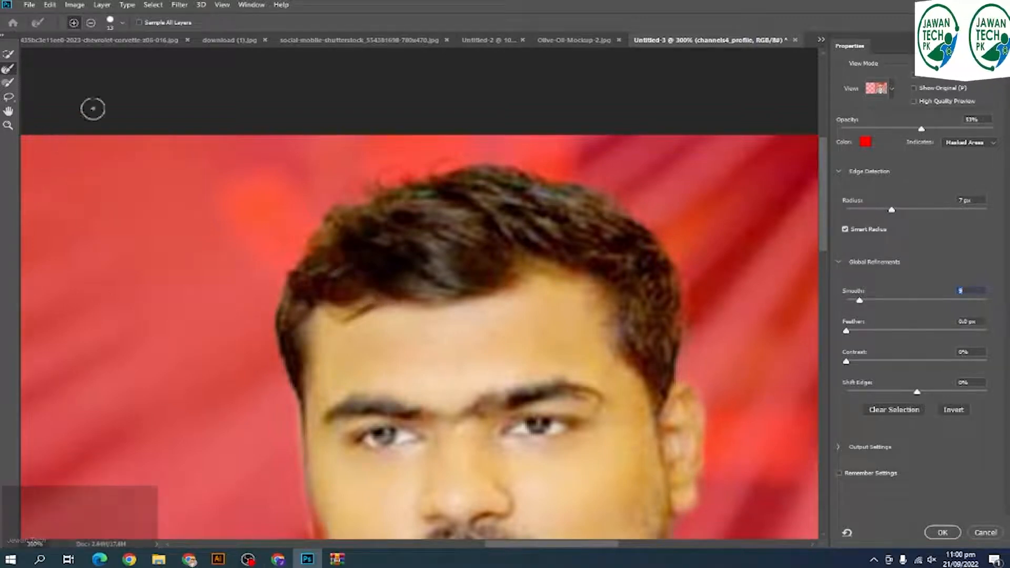
pyautogui.click(943, 533)
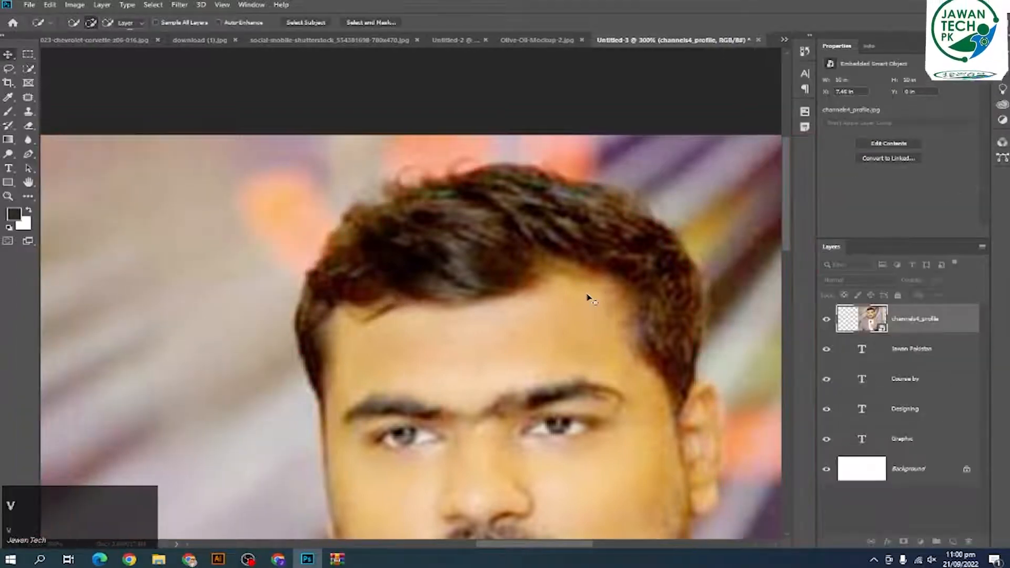
# Deselect the presenter, zoom out to see the full poster, and switch over to Chrome
pyautogui.scroll(-3, 588, 295)
pyautogui.hotkey('ctrl', 'd')
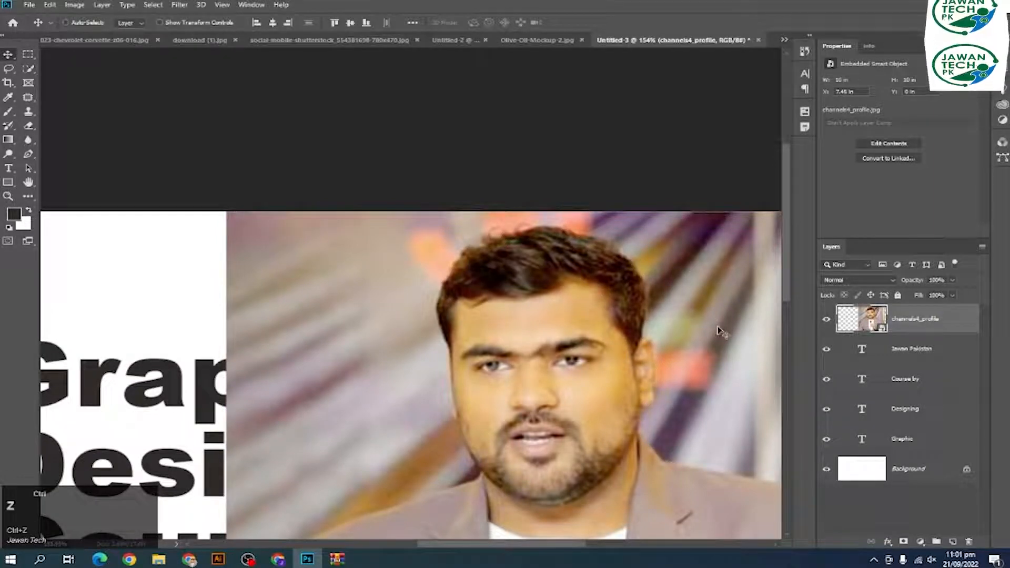
pyautogui.scroll(-1, 647, 311)
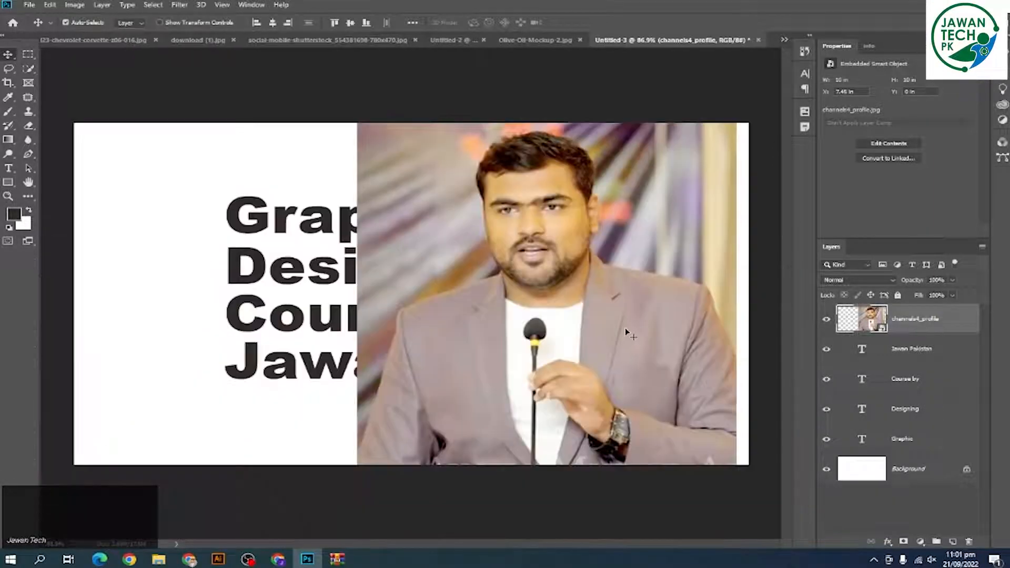
pyautogui.scroll(1, 627, 332)
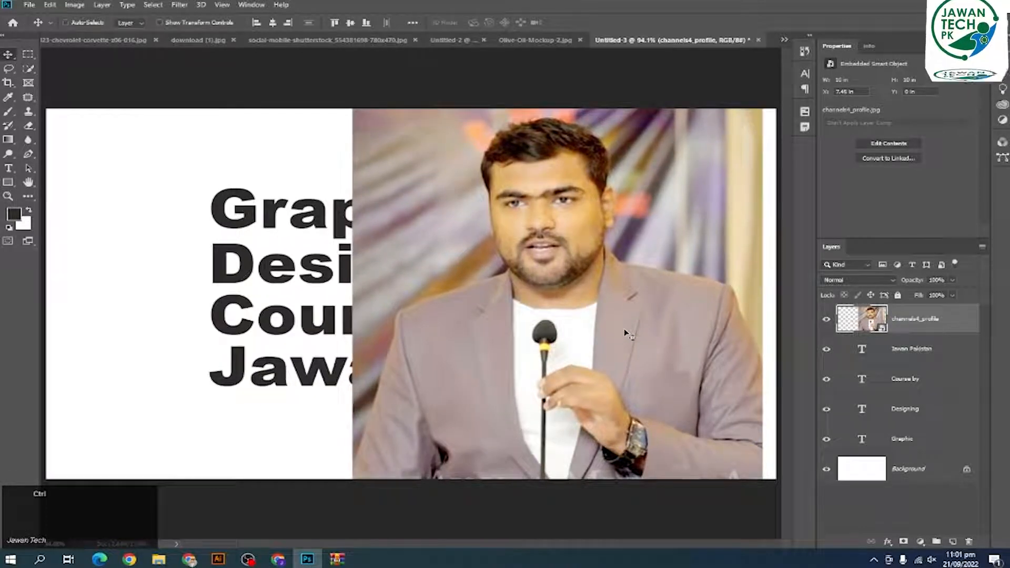
pyautogui.keyDown('alt'); pyautogui.click(453, 104); pyautogui.keyUp('alt')
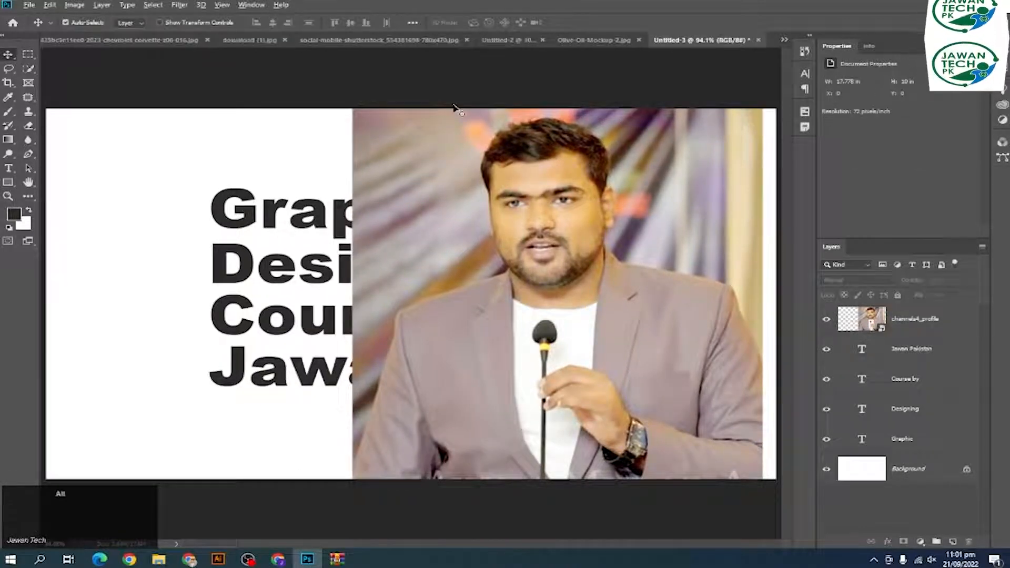
pyautogui.hotkey('alt', 'Tab')
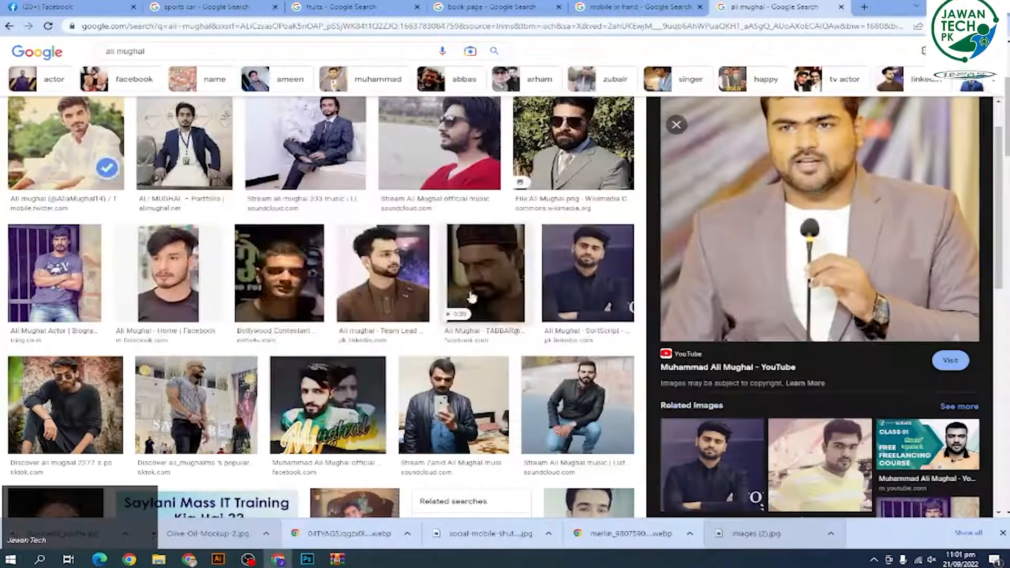
# Search Google Images for 'men portrait' and preview the bearded-man result
pyautogui.click(861, 7)
pyautogui.write('men ')
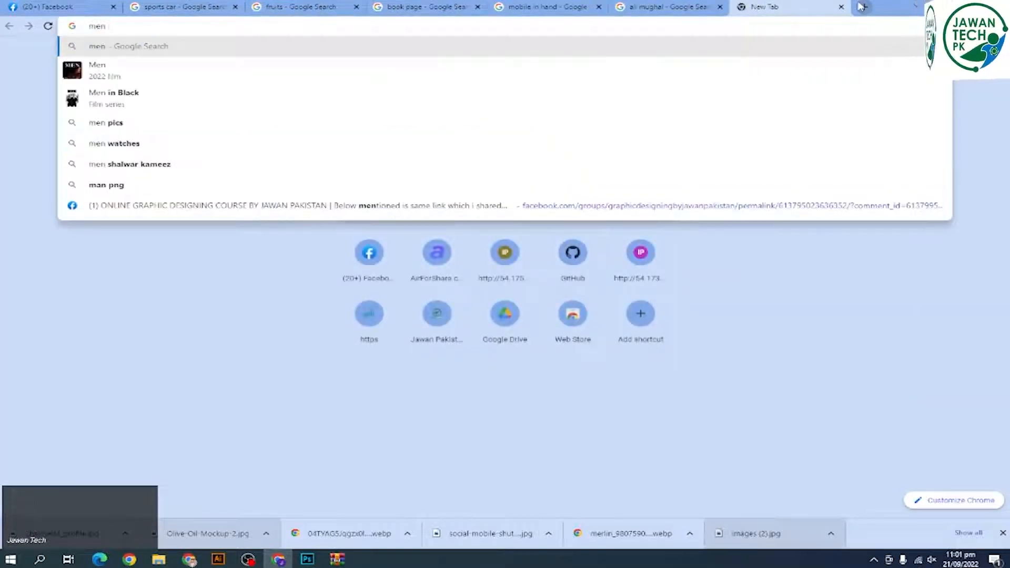
pyautogui.write('portrait')
pyautogui.press('Return')
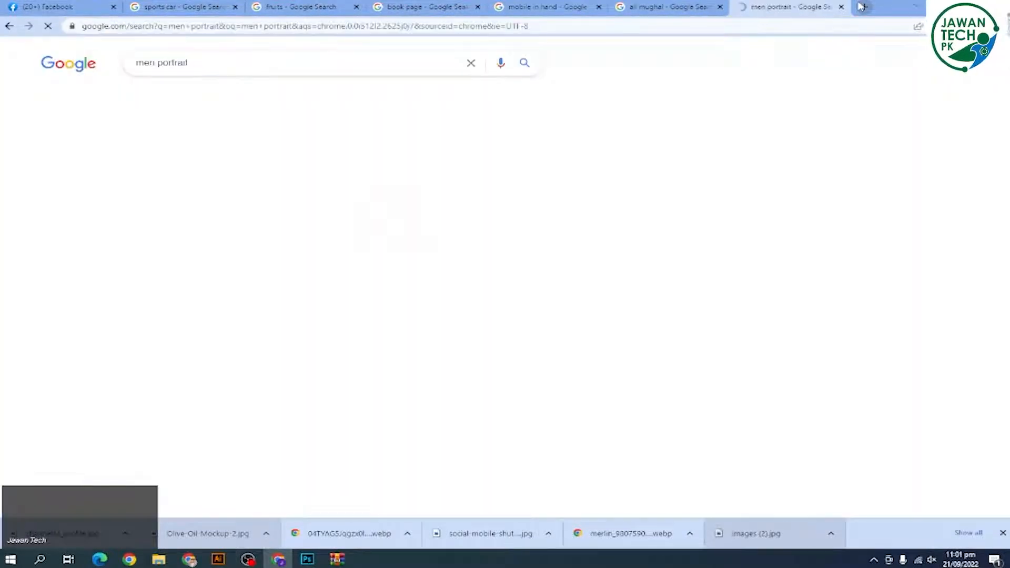
pyautogui.click(200, 103)
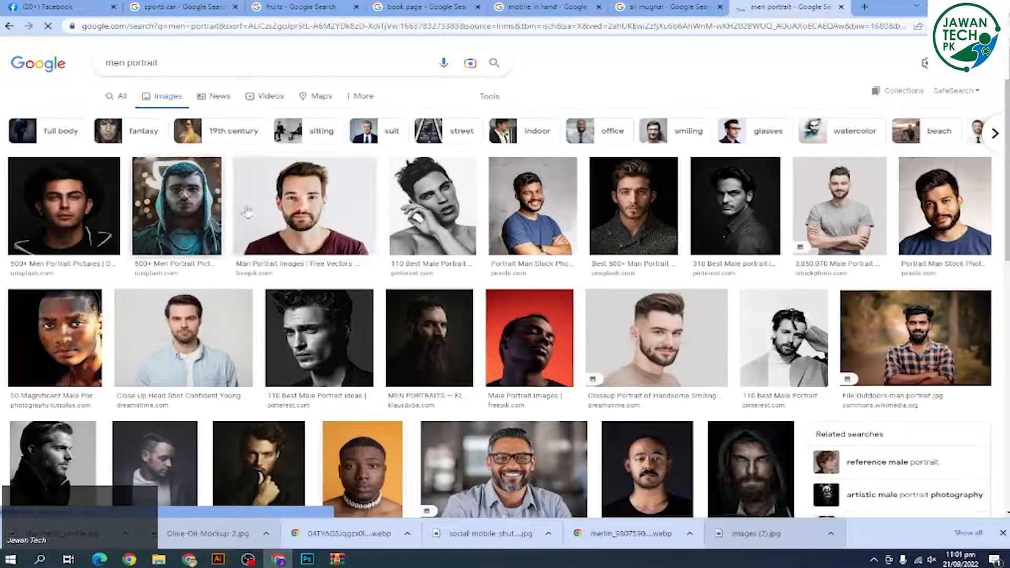
pyautogui.click(367, 190)
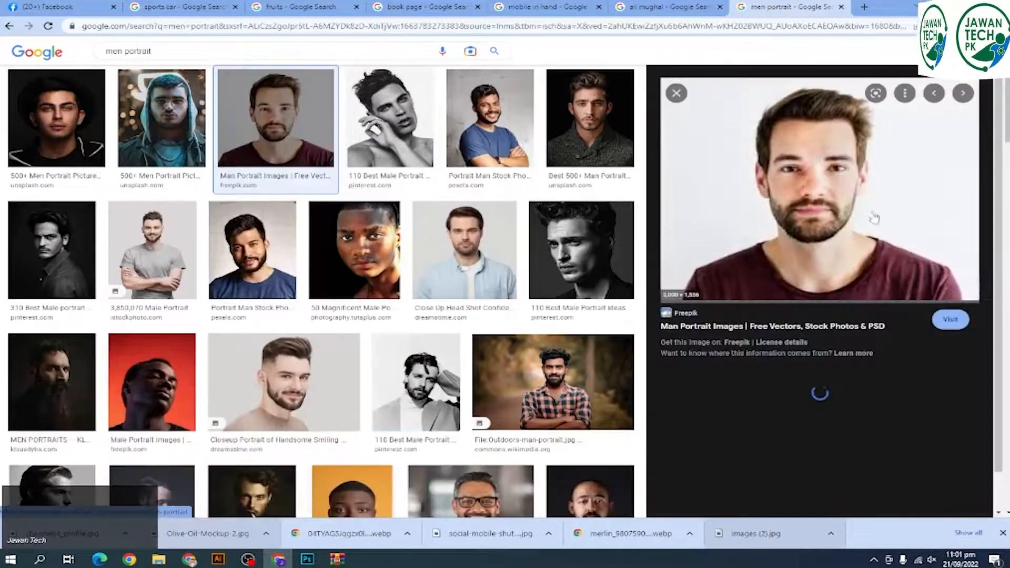
# Save the bearded-man portrait and drag the download into Photoshop
pyautogui.rightClick(830, 157)
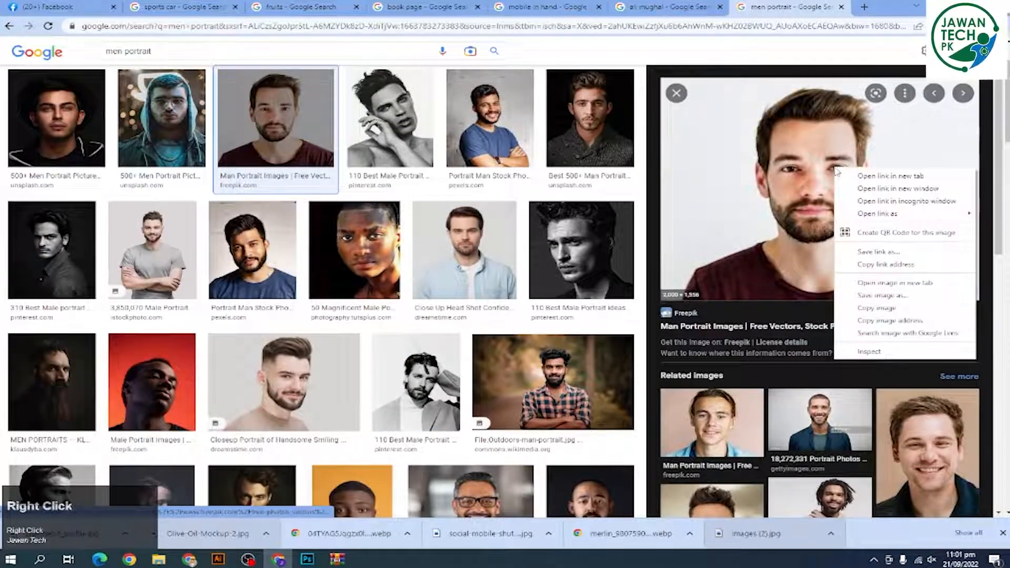
pyautogui.click(873, 286)
pyautogui.press('Return')
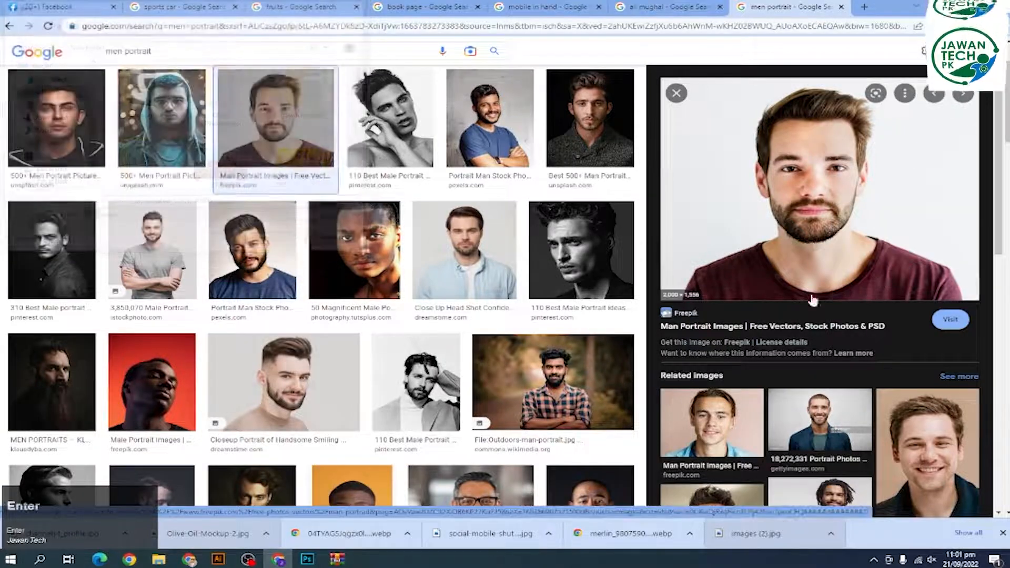
pyautogui.moveTo(57, 542); pyautogui.dragTo(603, 23)
# Inspect the downloaded portrait and convert its Background layer into Layer 0
pyautogui.scroll(6, 532, 214)
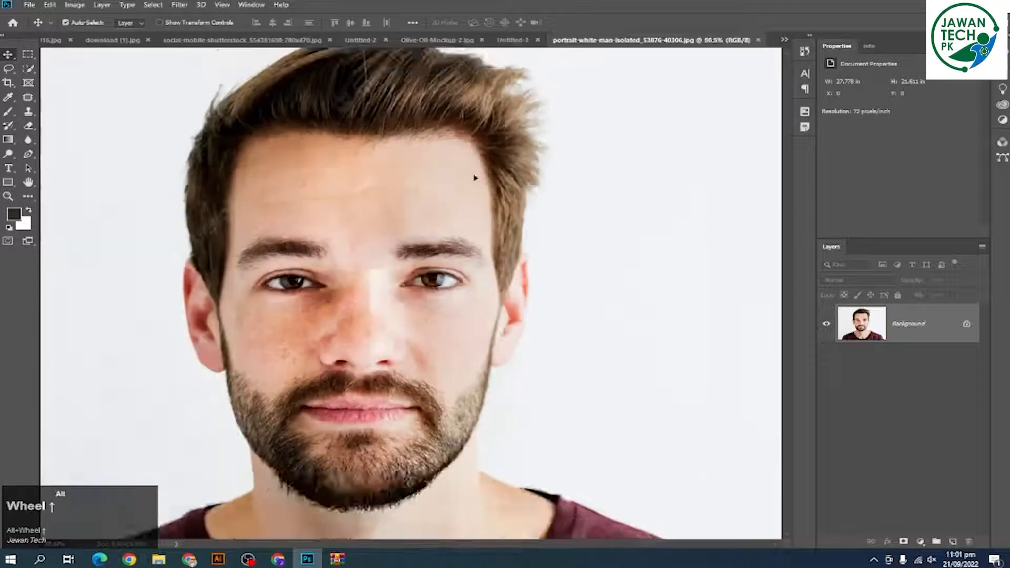
pyautogui.moveTo(510, 127); pyautogui.dragTo(562, 317)
pyautogui.moveTo(390, 235); pyautogui.dragTo(533, 194)
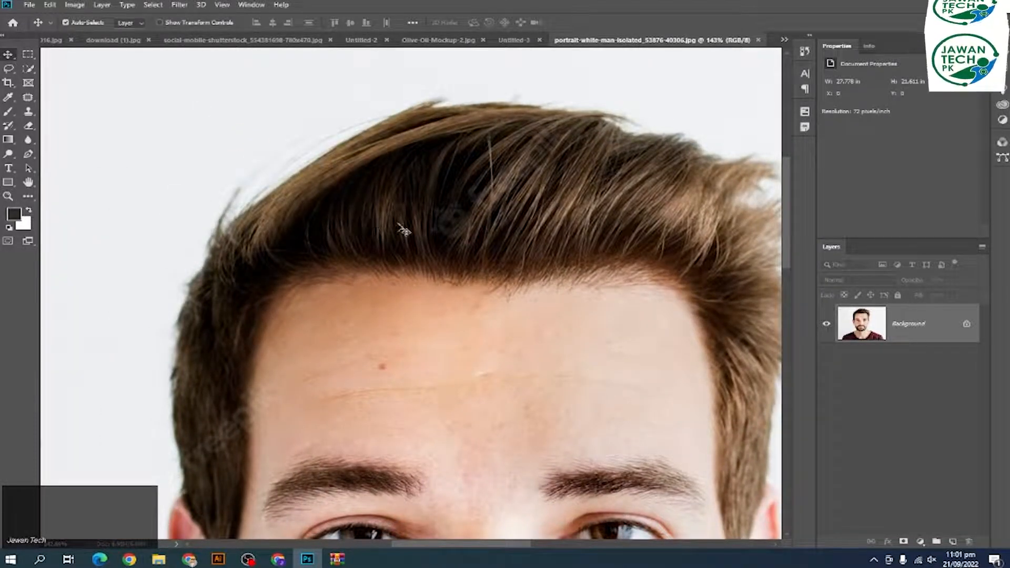
pyautogui.doubleClick(955, 331)
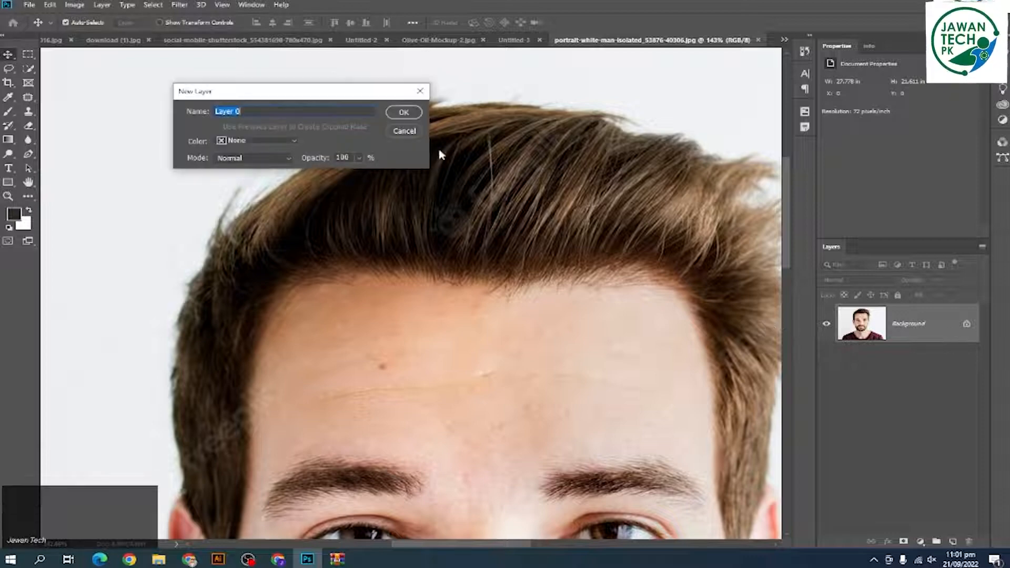
pyautogui.click(418, 117)
# Draw a dark Rectangle 1 covering the canvas and stack it below Layer 0
pyautogui.scroll(-5, 413, 194)
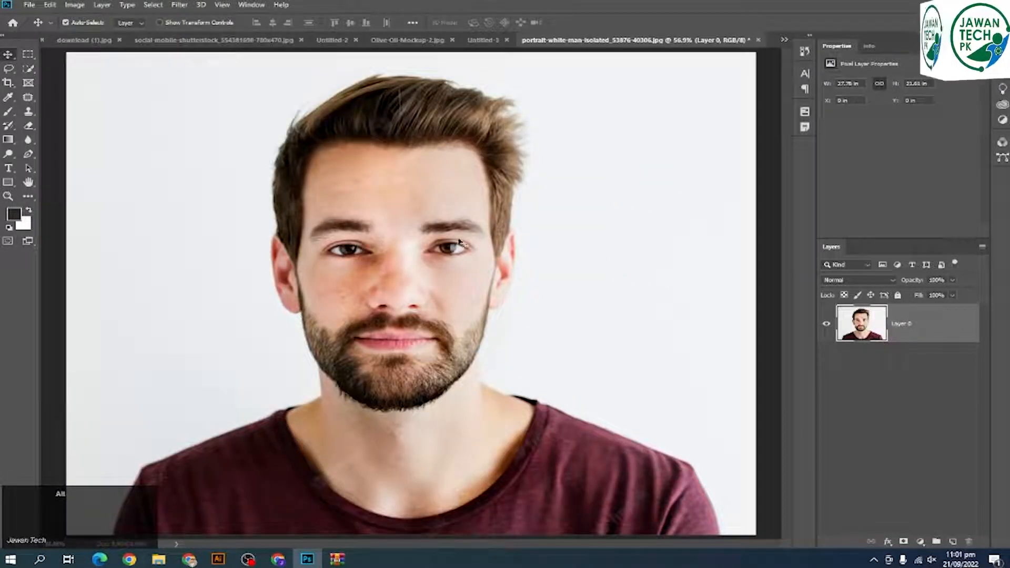
pyautogui.scroll(-1, 189, 246)
pyautogui.click(8, 182)
pyautogui.moveTo(90, 83); pyautogui.dragTo(722, 519)
pyautogui.press('v')
pyautogui.moveTo(442, 266); pyautogui.dragTo(516, 301)
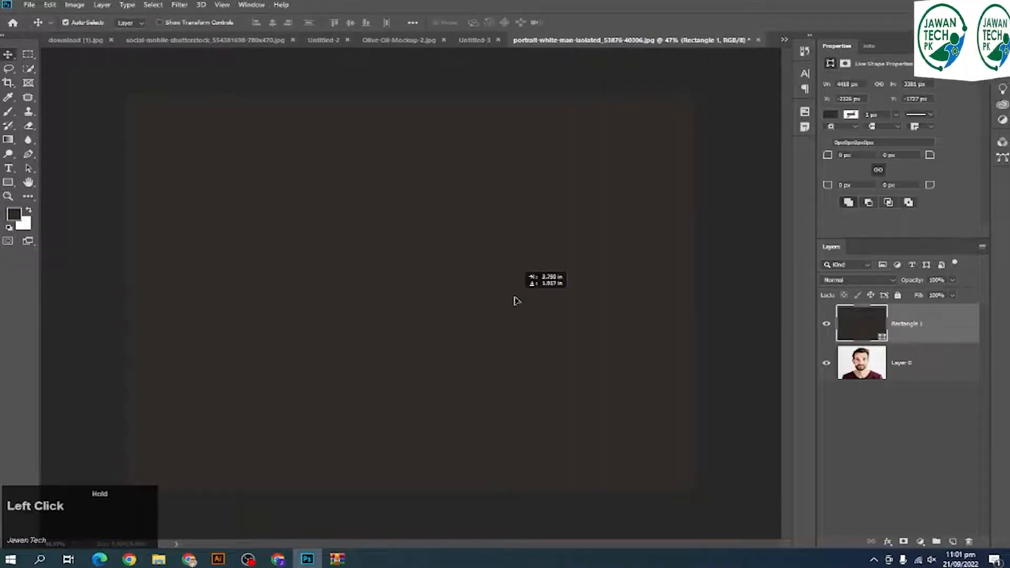
pyautogui.hotkey('ctrl', '[')
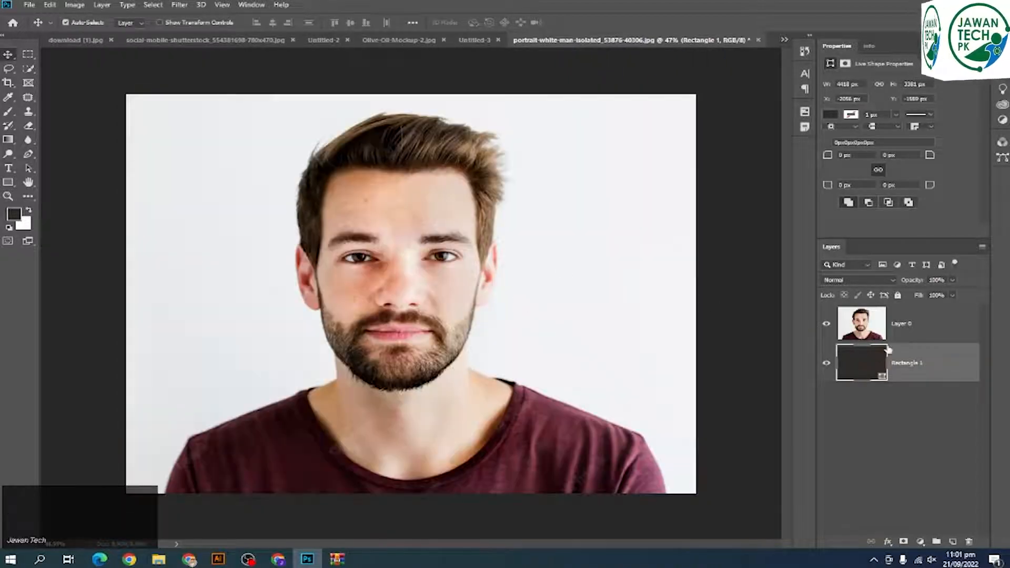
pyautogui.click(520, 266)
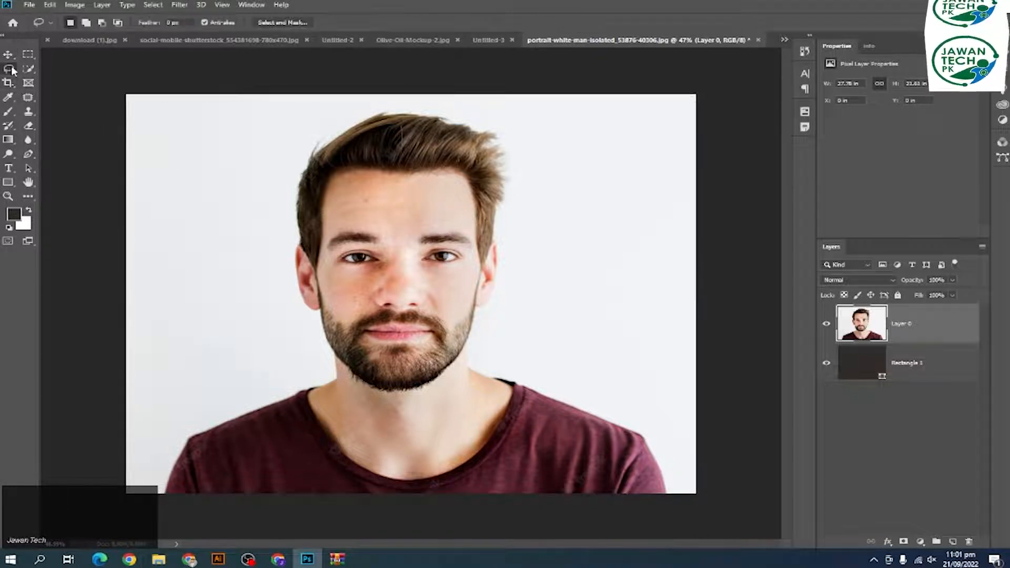
# Use Quick Selection's Select Subject to select the bearded man on Layer 0
pyautogui.click(28, 68)
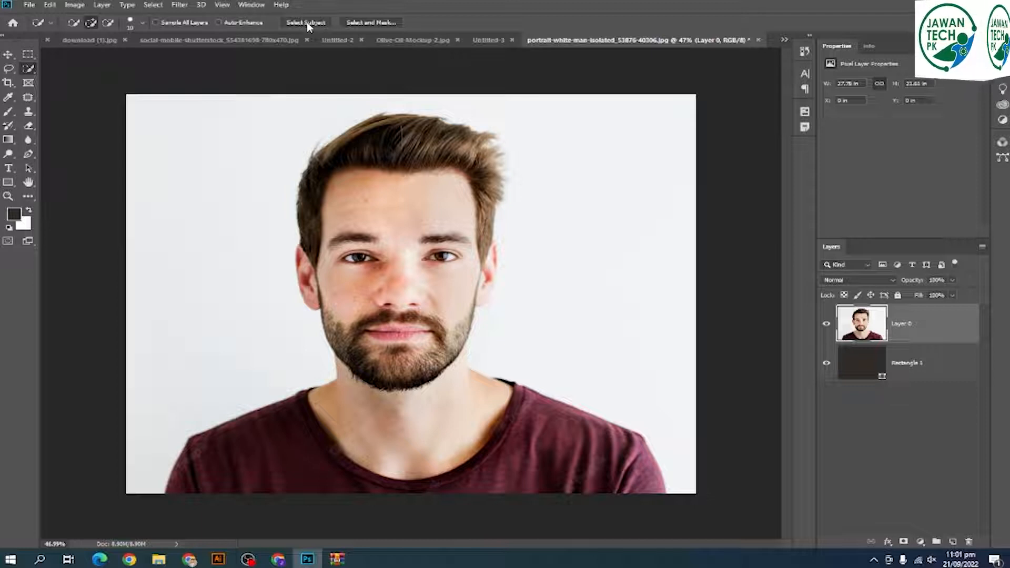
pyautogui.click(308, 23)
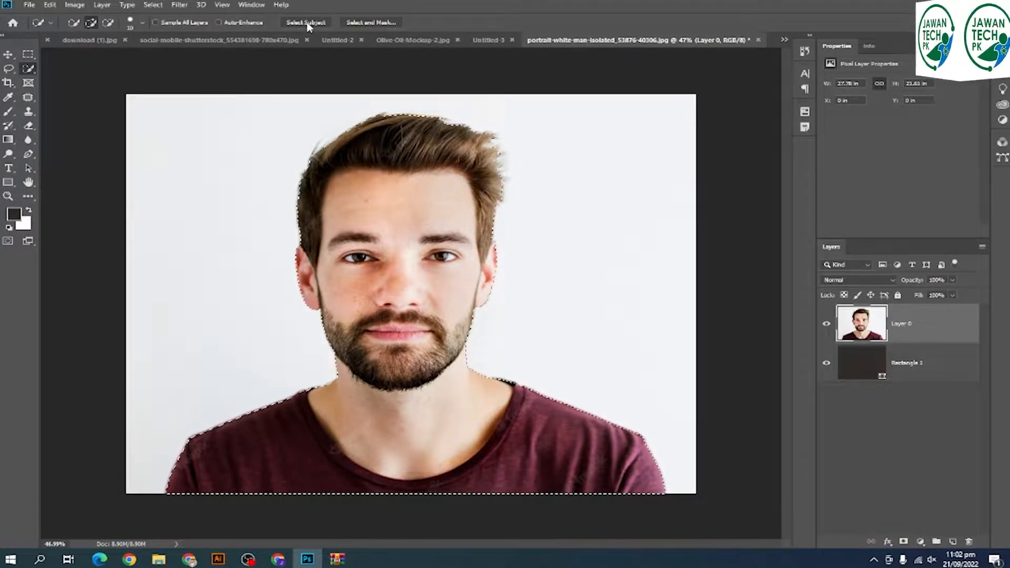
# In Select and Mask, preview over the dark layer and enable a 3 px Smart Radius
pyautogui.click(393, 26)
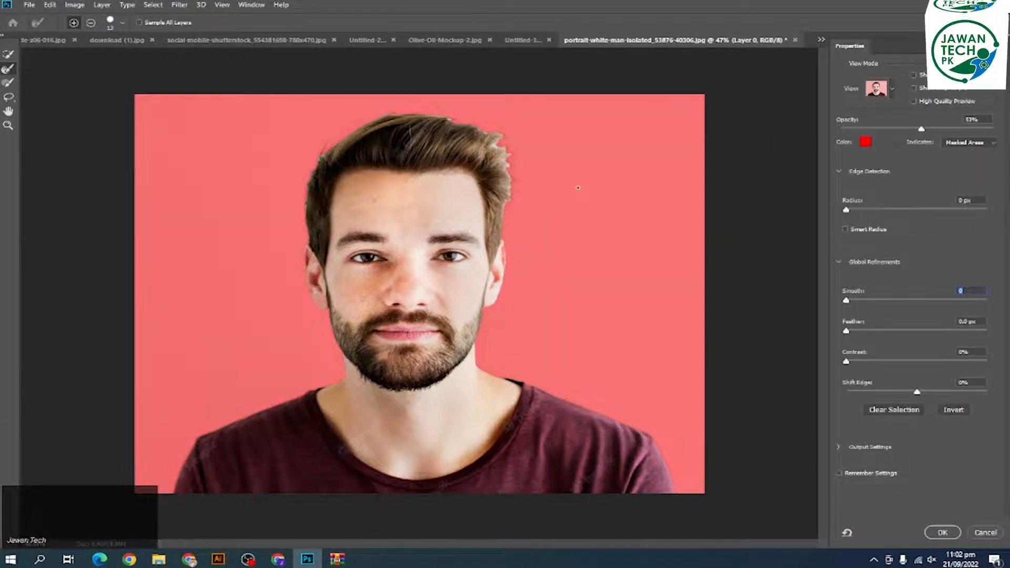
pyautogui.click(877, 89)
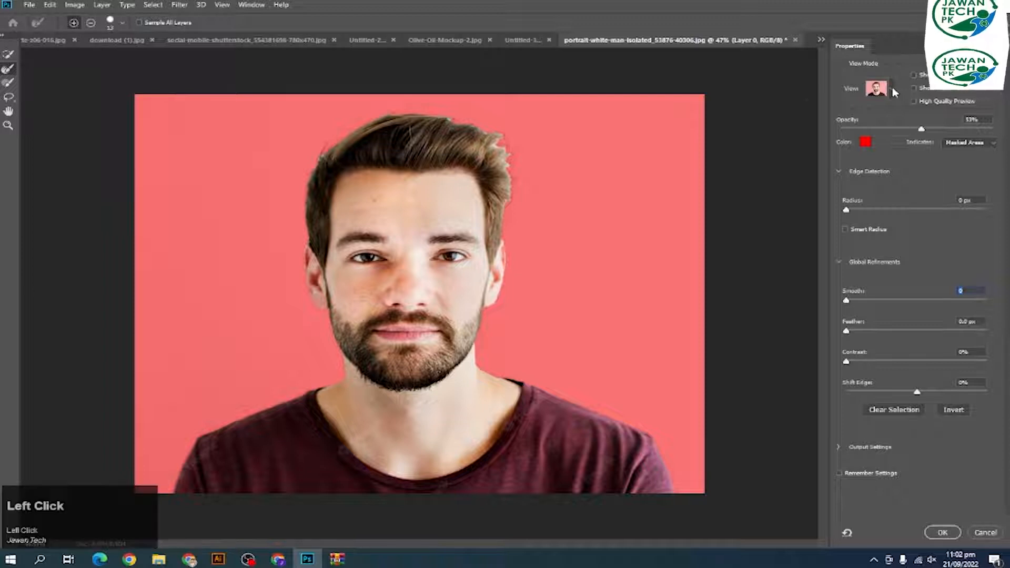
pyautogui.click(862, 244)
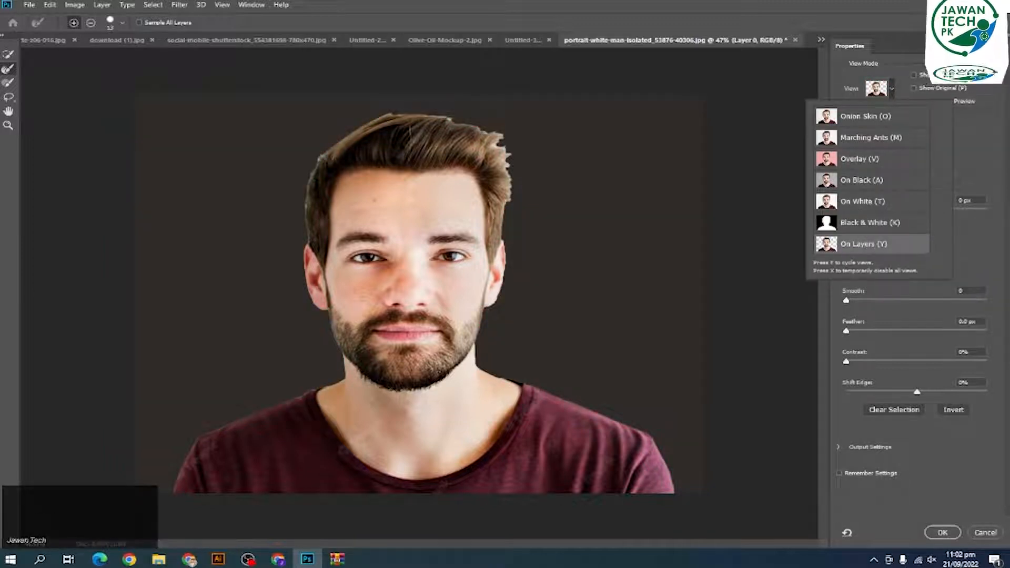
pyautogui.click(965, 156)
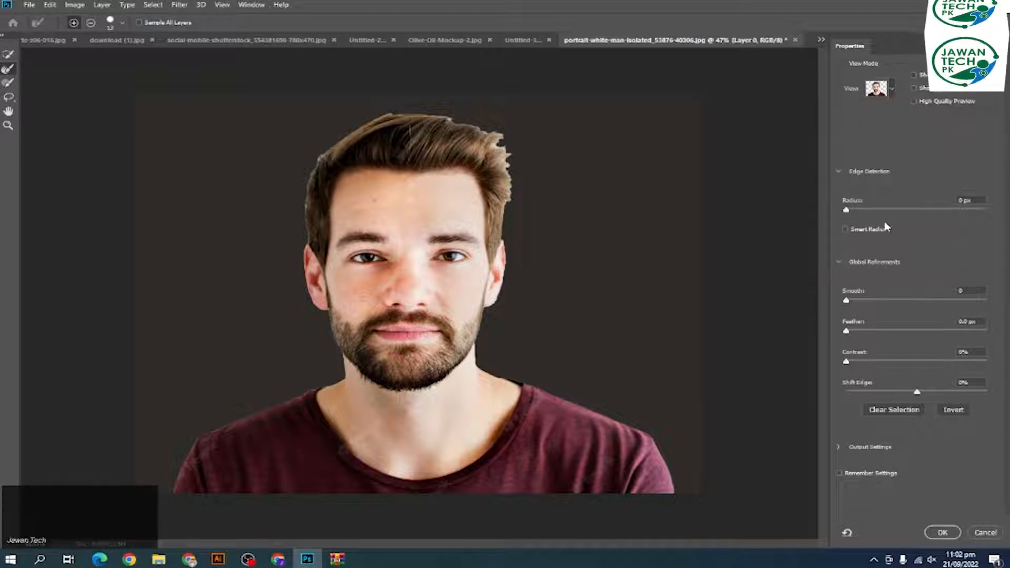
pyautogui.click(847, 227)
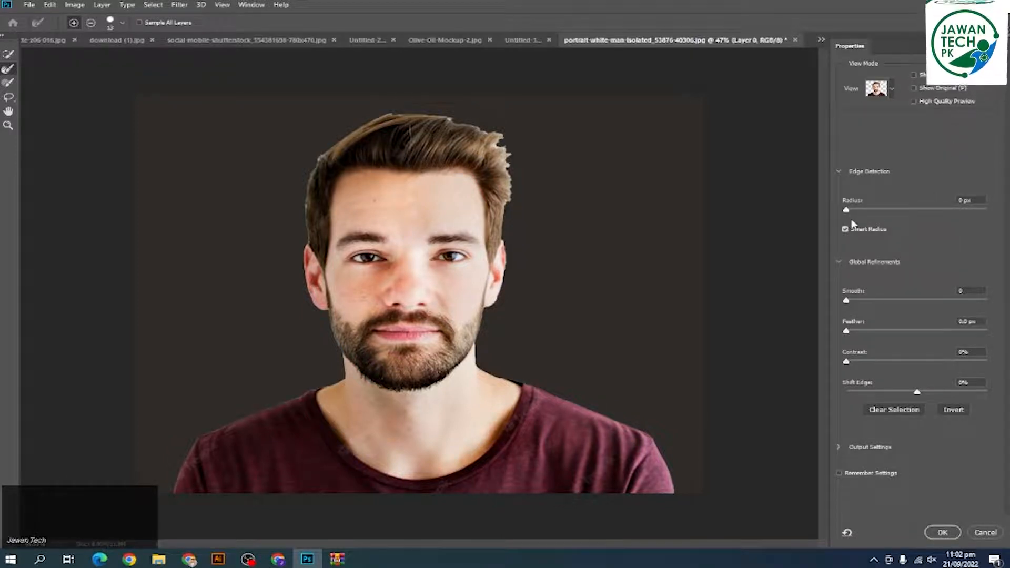
pyautogui.click(853, 211)
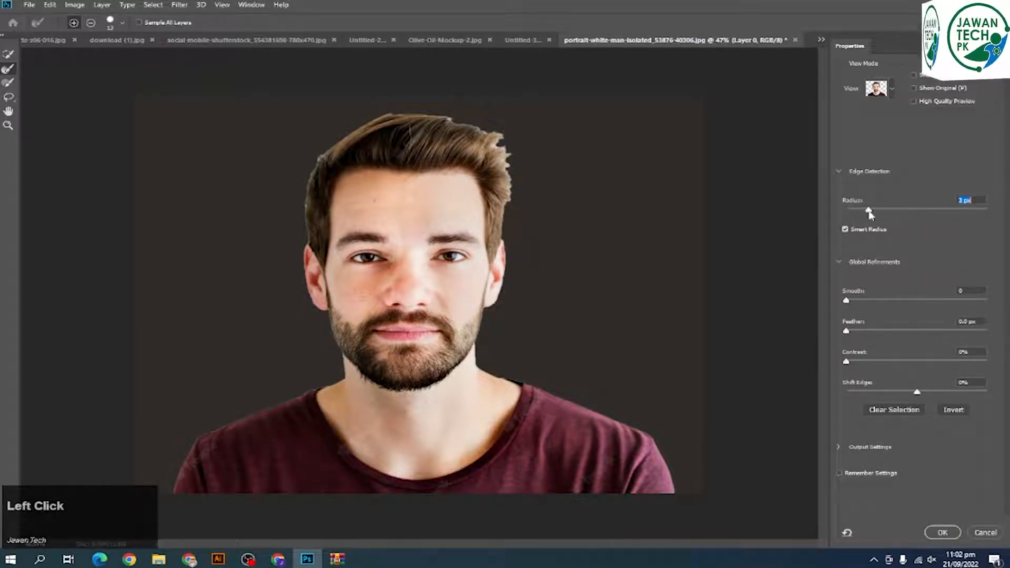
# Zoom into the hairline and paint it with an enlarged Refine Edge Brush
pyautogui.hotkey('ctrl', '+')
pyautogui.hotkey('ctrl', '+')
pyautogui.hotkey('ctrl', '+')
pyautogui.hotkey('ctrl', '+')
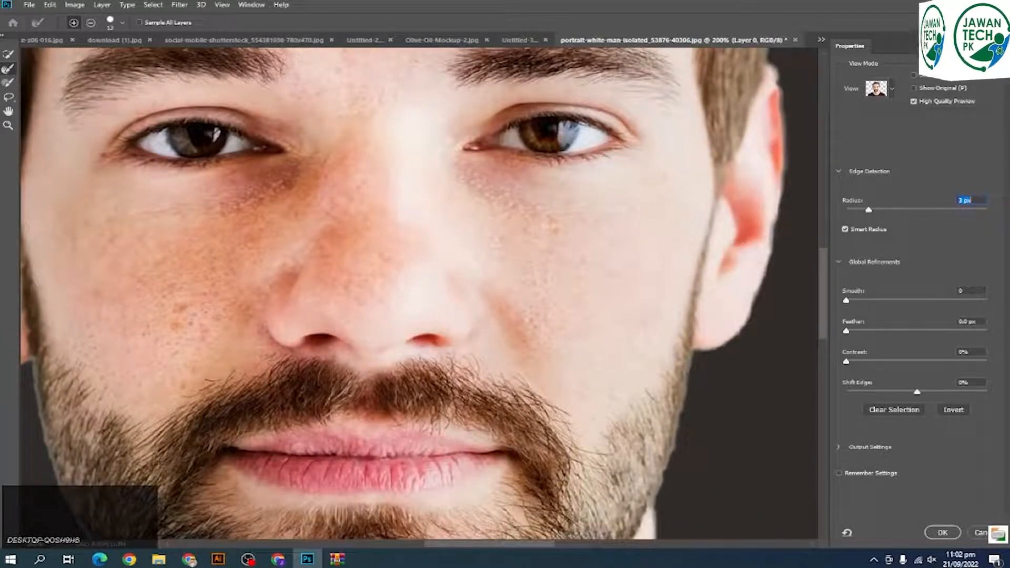
pyautogui.press('space')
pyautogui.moveTo(596, 189); pyautogui.dragTo(521, 248)
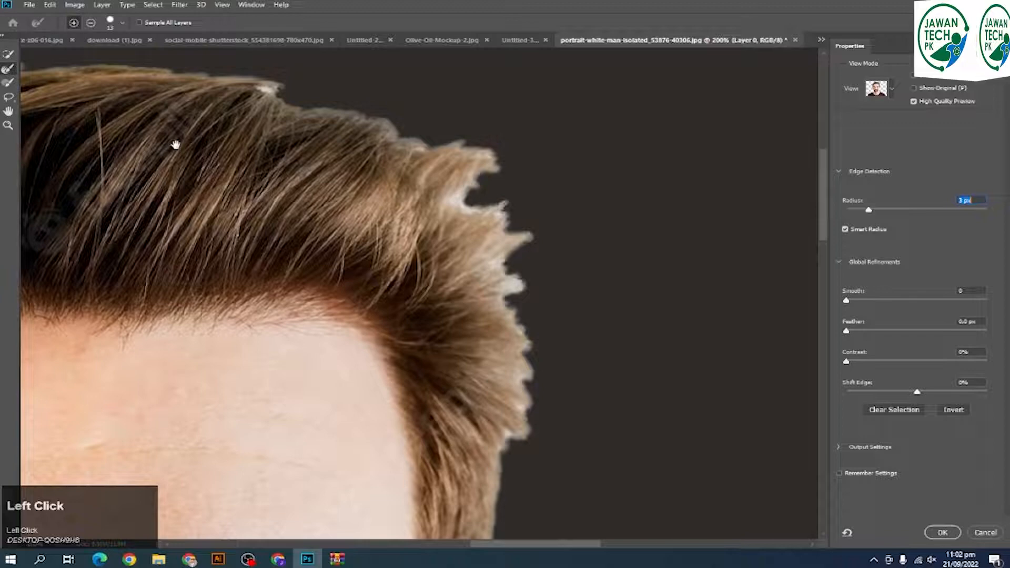
pyautogui.moveTo(175, 144)
pyautogui.mouseDown()
pyautogui.moveTo(488, 176)
pyautogui.moveTo(478, 155)
pyautogui.moveTo(293, 262)
pyautogui.moveTo(371, 235)
pyautogui.moveTo(415, 205)
pyautogui.mouseUp()
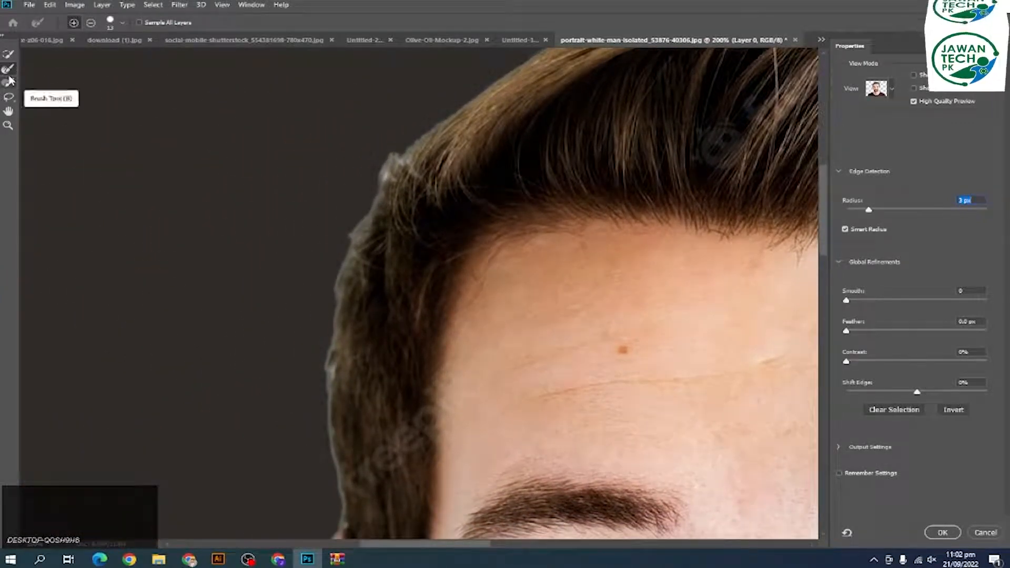
pyautogui.click(9, 73)
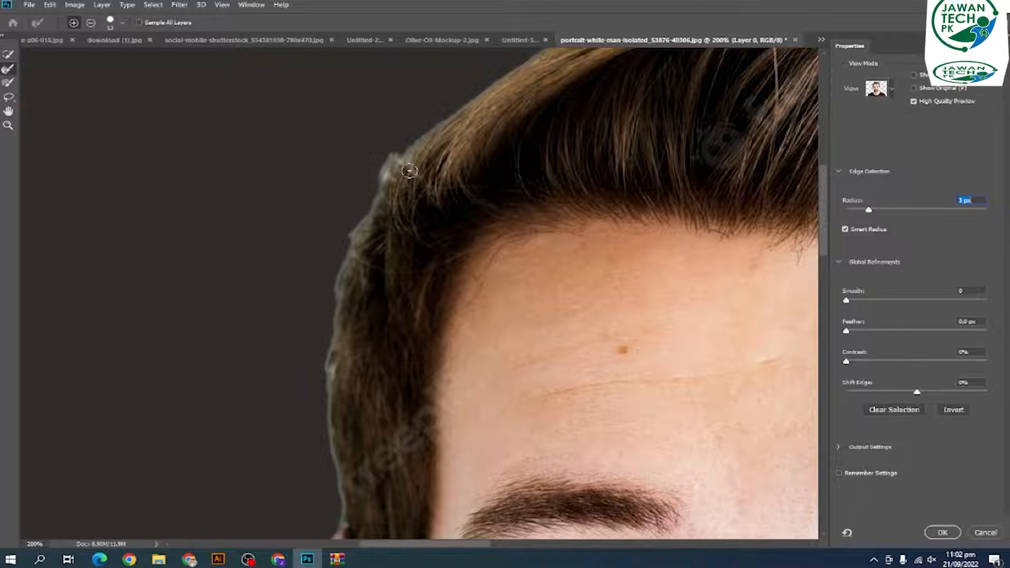
pyautogui.press(']')
pyautogui.press(']')
pyautogui.press(']')
pyautogui.press(']')
pyautogui.press(']')
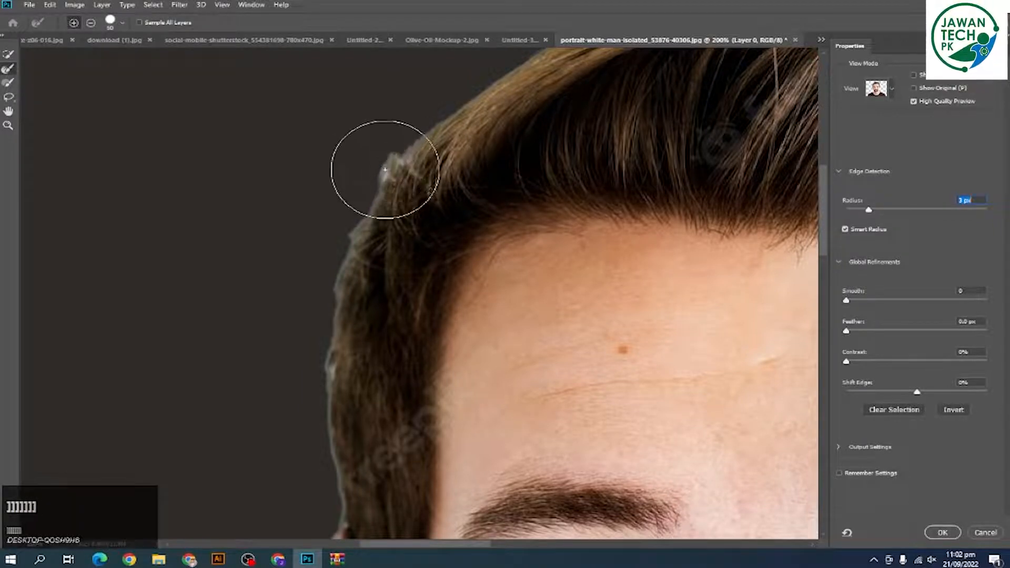
pyautogui.moveTo(384, 172)
pyautogui.mouseDown()
pyautogui.moveTo(450, 104)
pyautogui.moveTo(469, 131)
pyautogui.mouseUp()
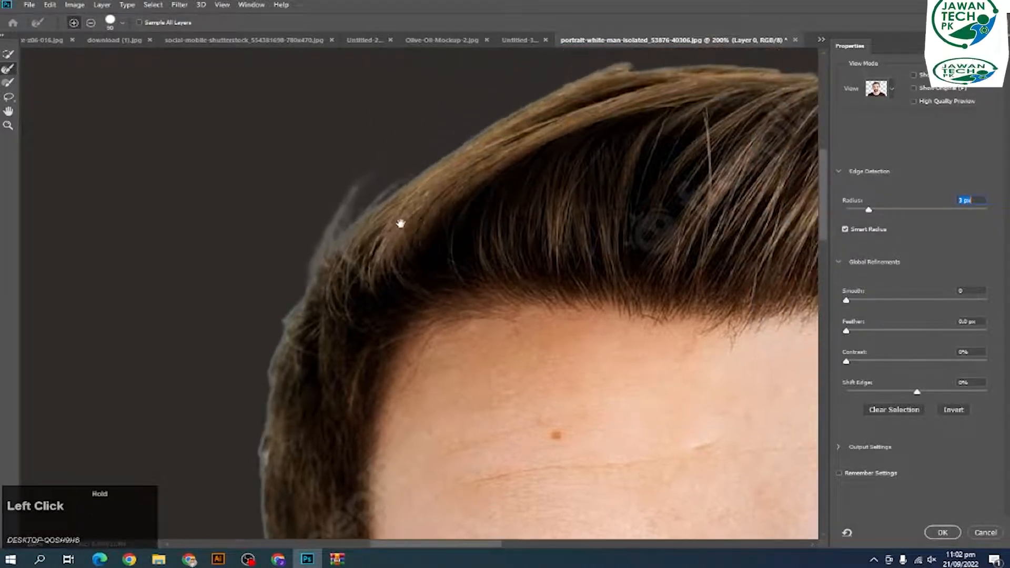
pyautogui.moveTo(402, 221)
pyautogui.mouseDown()
pyautogui.moveTo(389, 182)
pyautogui.moveTo(494, 121)
pyautogui.moveTo(523, 128)
pyautogui.mouseUp()
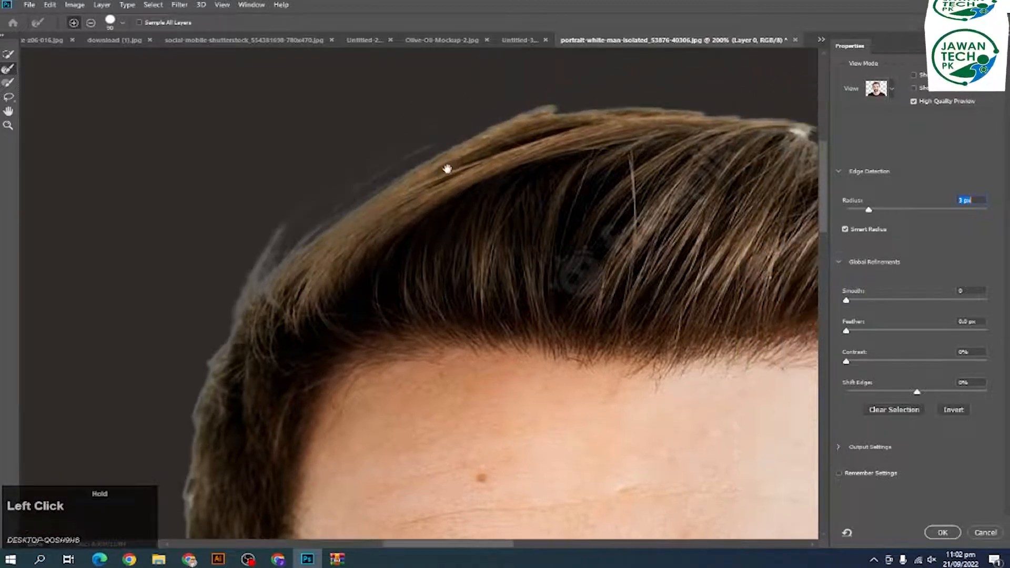
pyautogui.moveTo(366, 177)
pyautogui.mouseDown()
pyautogui.moveTo(450, 130)
pyautogui.moveTo(387, 143)
pyautogui.moveTo(528, 138)
pyautogui.moveTo(471, 151)
pyautogui.moveTo(496, 141)
pyautogui.moveTo(678, 173)
pyautogui.moveTo(669, 161)
pyautogui.moveTo(436, 142)
pyautogui.moveTo(544, 166)
pyautogui.moveTo(587, 191)
pyautogui.moveTo(641, 192)
pyautogui.moveTo(525, 159)
pyautogui.moveTo(563, 173)
pyautogui.moveTo(537, 210)
pyautogui.moveTo(540, 236)
pyautogui.moveTo(602, 229)
pyautogui.moveTo(615, 269)
pyautogui.moveTo(578, 225)
pyautogui.moveTo(582, 178)
pyautogui.moveTo(576, 302)
pyautogui.moveTo(602, 357)
pyautogui.moveTo(525, 211)
pyautogui.moveTo(506, 284)
pyautogui.moveTo(496, 218)
pyautogui.moveTo(462, 335)
pyautogui.moveTo(494, 318)
pyautogui.mouseUp()
# Move along to the man's left hair edge and refine it with the brush
pyautogui.press('space')
pyautogui.press('space')
pyautogui.press('space')
pyautogui.press('space')
pyautogui.press('space')
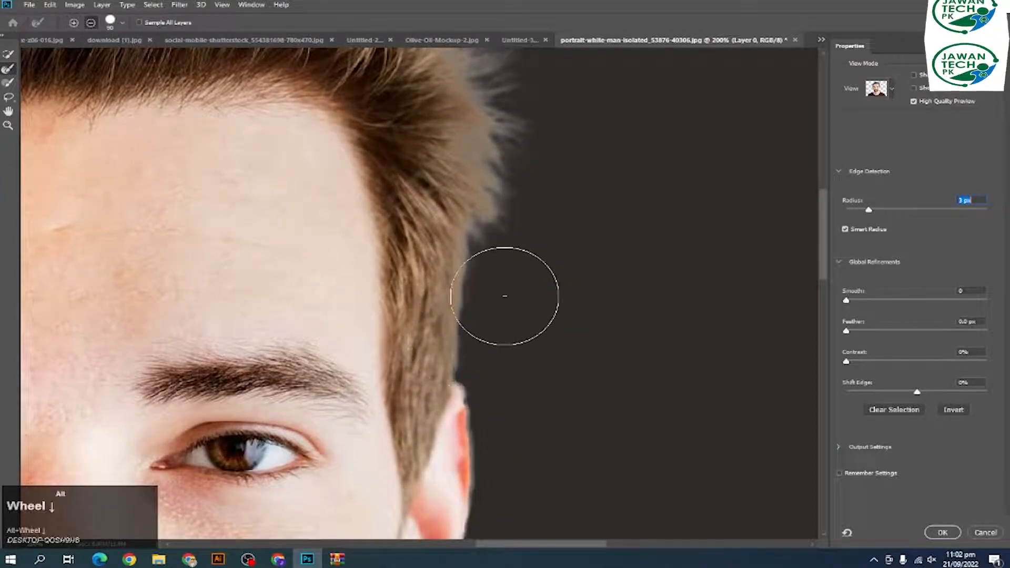
pyautogui.press('ctrl')
pyautogui.keyDown('alt'); pyautogui.scroll(3, 514, 281); pyautogui.keyUp('alt')
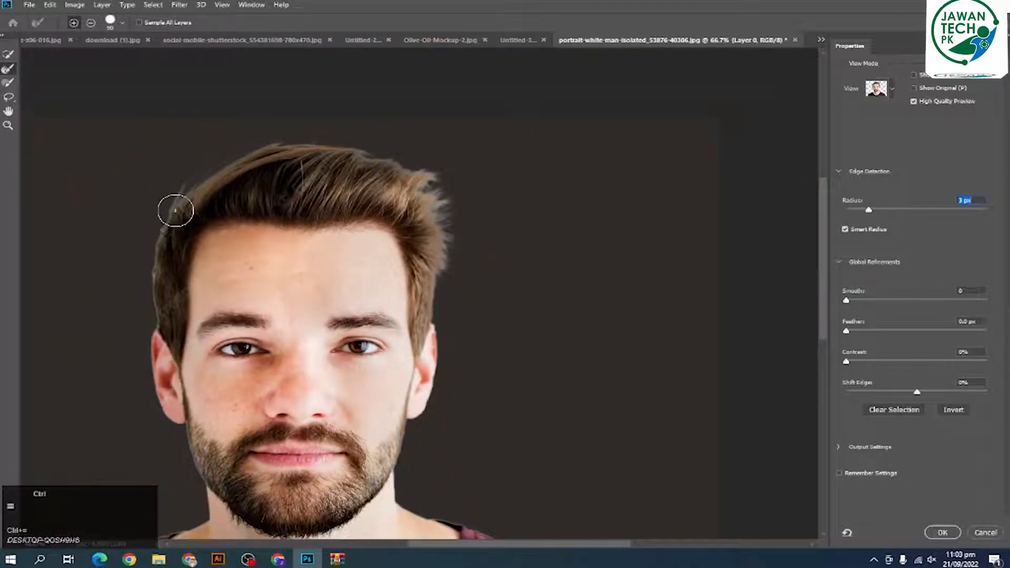
pyautogui.hotkey('ctrl', '=')
pyautogui.hotkey('ctrl', '=')
pyautogui.hotkey('ctrl', '=')
pyautogui.press('space')
pyautogui.moveTo(305, 283); pyautogui.dragTo(658, 342)
pyautogui.moveTo(154, 264); pyautogui.dragTo(443, 307)
pyautogui.press('space')
pyautogui.moveTo(266, 273); pyautogui.dragTo(435, 277)
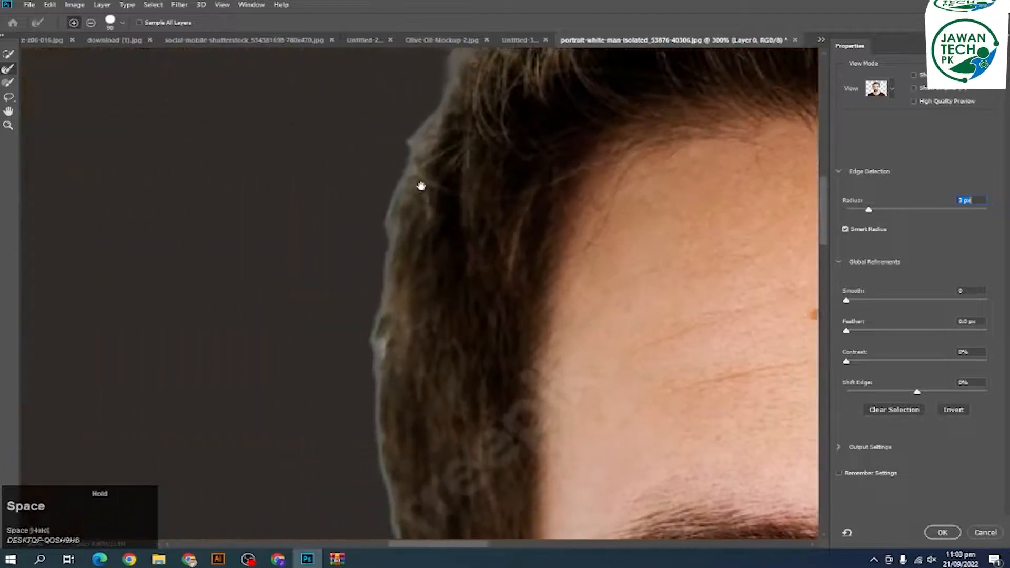
pyautogui.moveTo(399, 235); pyautogui.dragTo(467, 239)
pyautogui.keyDown('alt'); pyautogui.scroll(-1, 467, 242); pyautogui.keyUp('alt')
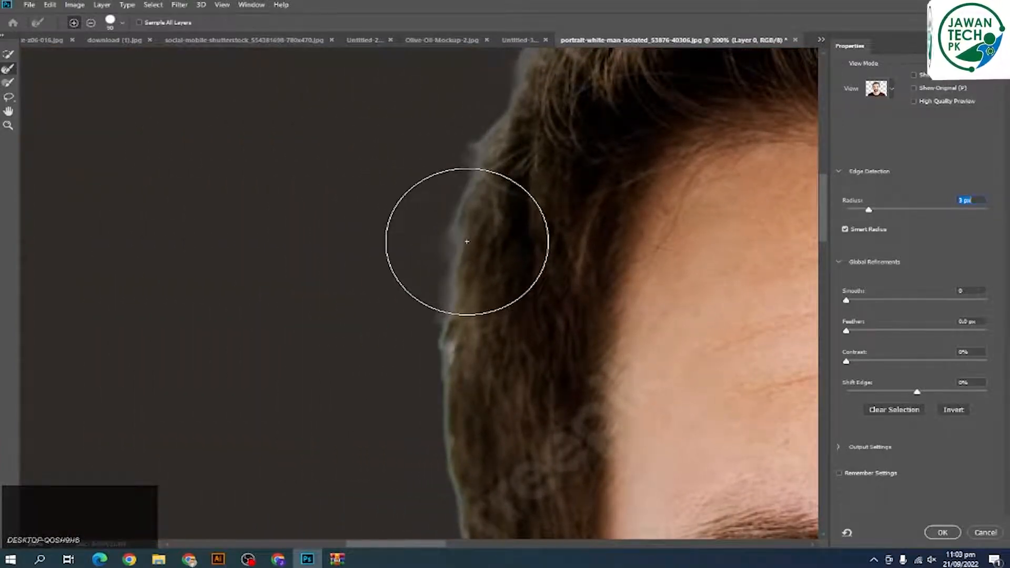
pyautogui.hotkey('ctrl', '-')
pyautogui.hotkey('ctrl', '-')
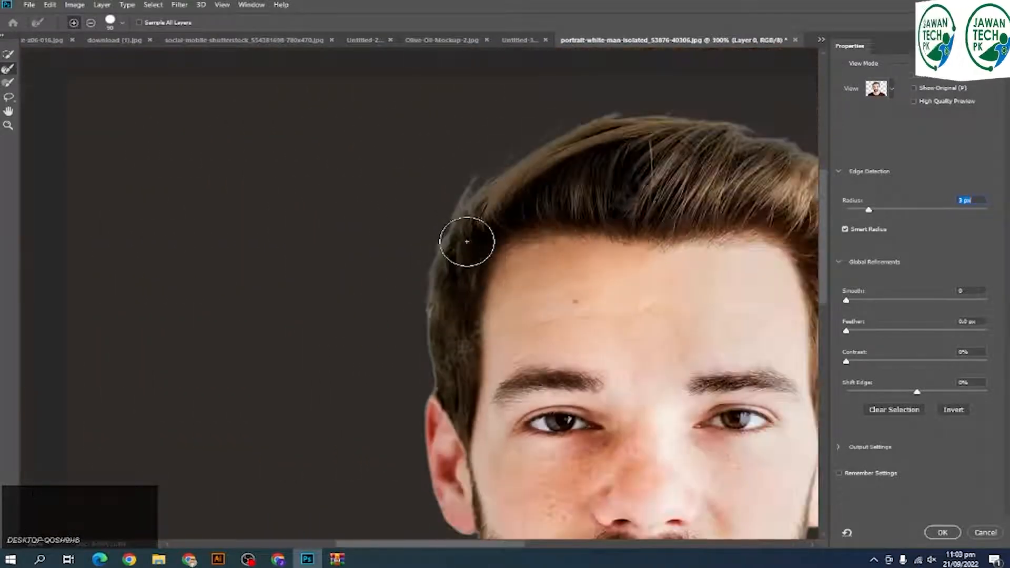
pyautogui.moveTo(466, 200)
pyautogui.mouseDown()
pyautogui.moveTo(431, 274)
pyautogui.moveTo(427, 328)
pyautogui.mouseUp()
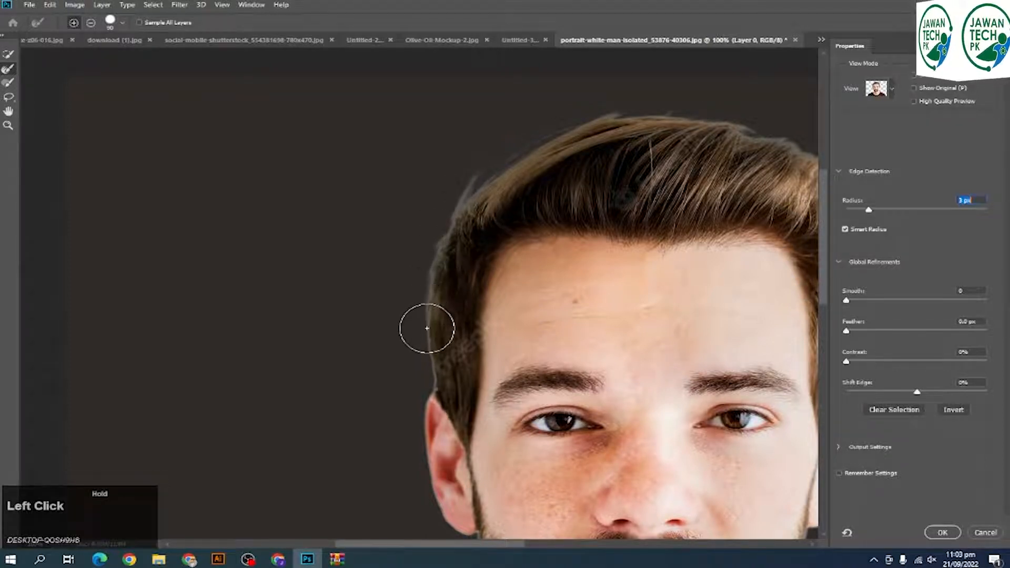
pyautogui.scroll(1, 429, 333)
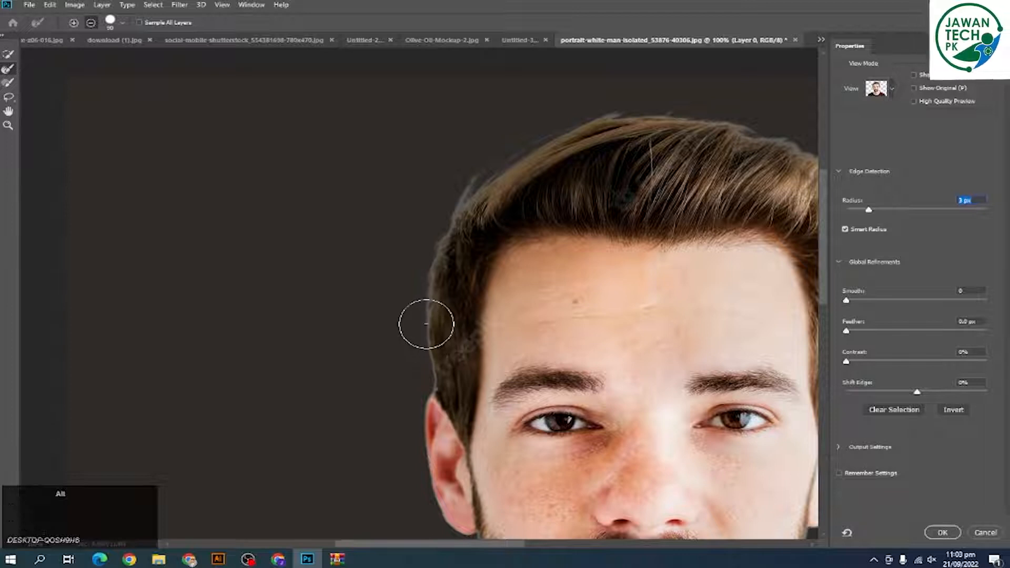
pyautogui.click(429, 318)
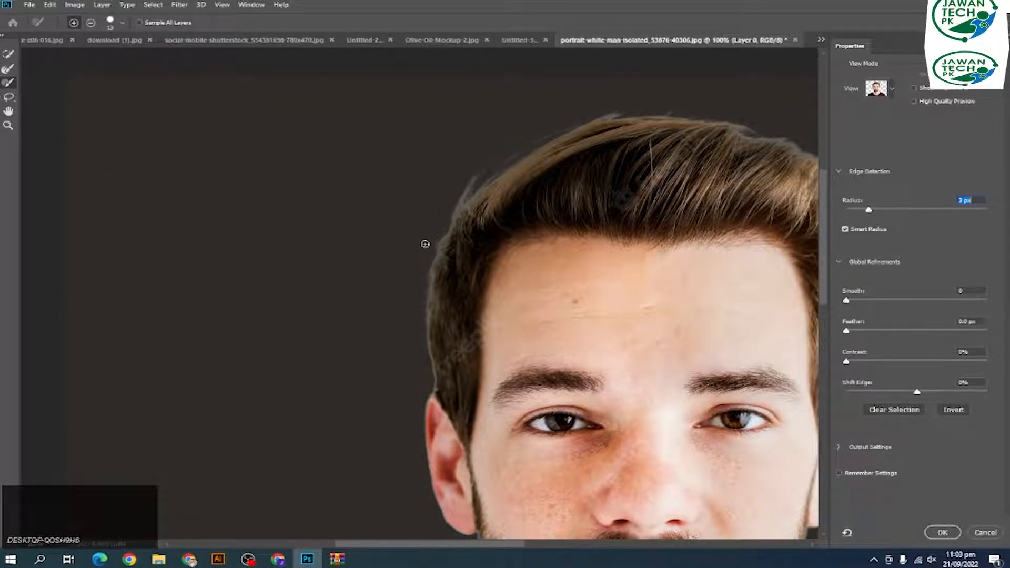
# Brush the Refine Edge Brush up the left hairline, then recentre the face
pyautogui.click(9, 84)
pyautogui.click(429, 354)
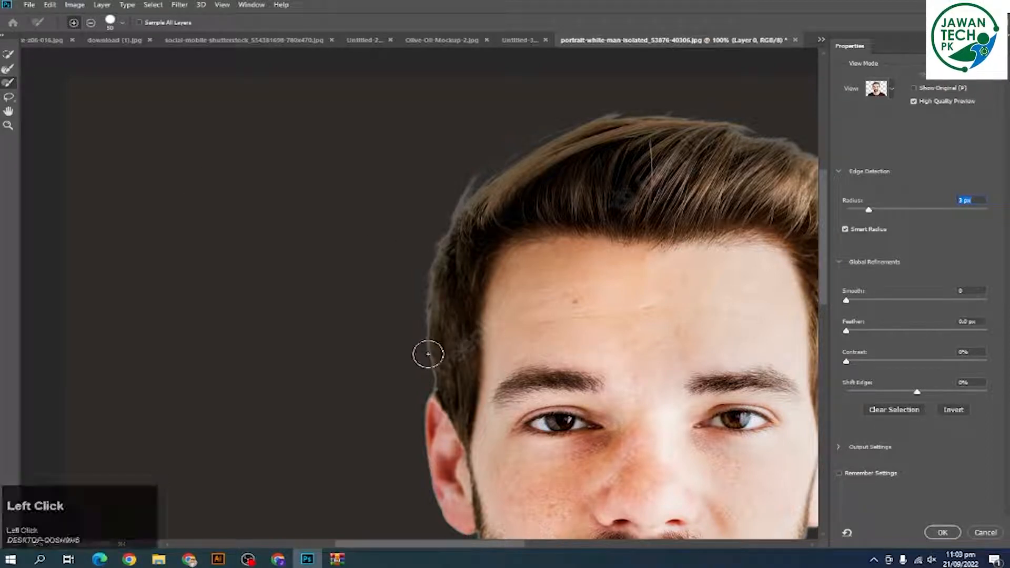
pyautogui.moveTo(428, 355)
pyautogui.mouseDown()
pyautogui.moveTo(425, 313)
pyautogui.moveTo(453, 228)
pyautogui.mouseUp()
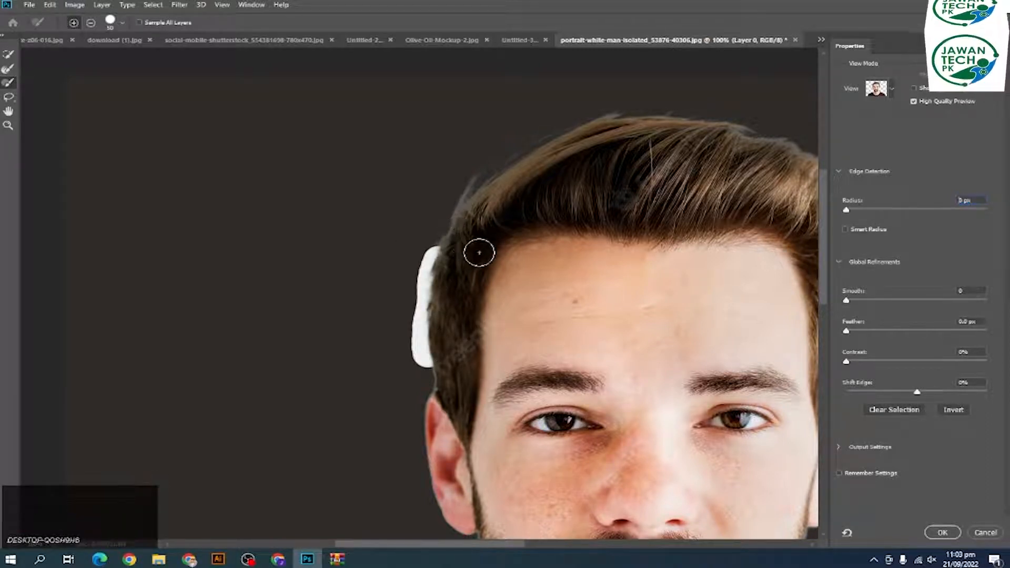
pyautogui.moveTo(431, 264)
pyautogui.mouseDown()
pyautogui.moveTo(449, 214)
pyautogui.moveTo(485, 175)
pyautogui.moveTo(542, 165)
pyautogui.moveTo(492, 176)
pyautogui.moveTo(437, 228)
pyautogui.moveTo(421, 300)
pyautogui.moveTo(428, 365)
pyautogui.moveTo(427, 329)
pyautogui.mouseUp()
pyautogui.click(8, 68)
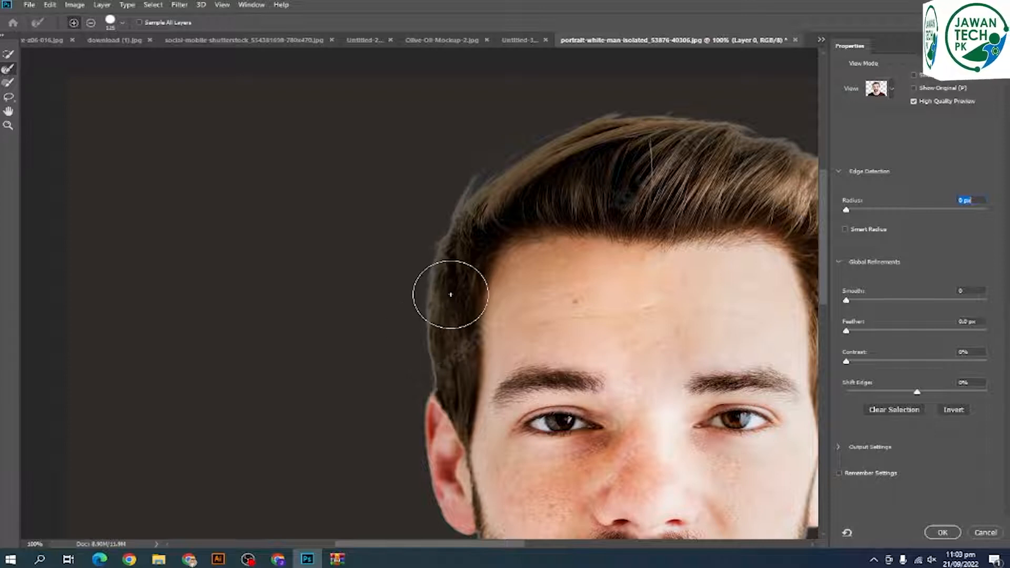
pyautogui.press('space')
pyautogui.moveTo(652, 152); pyautogui.dragTo(451, 131)
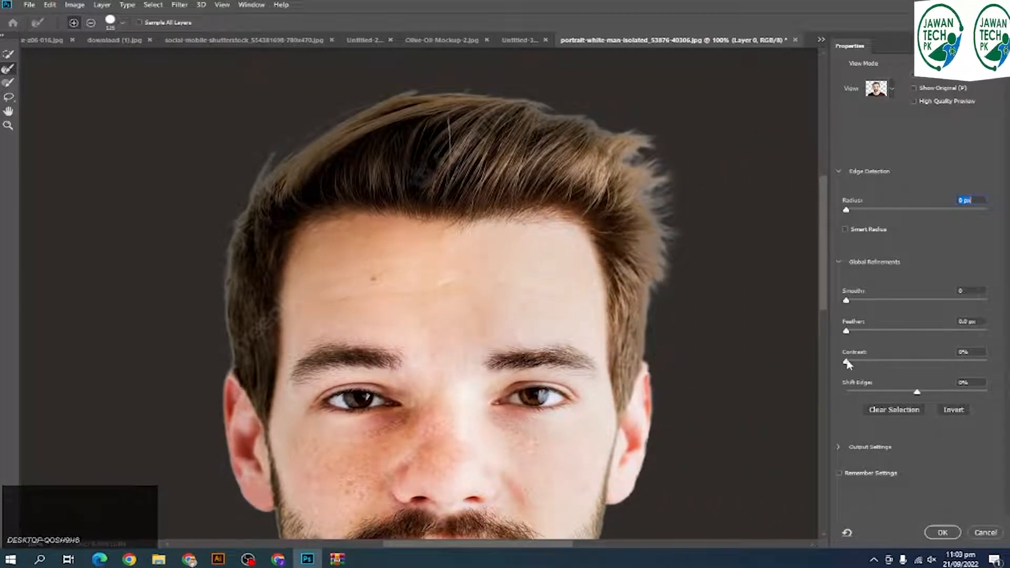
# Set 13% Contrast, shift the edge inward, enable a 1 px Smart Radius, and apply
pyautogui.moveTo(847, 364); pyautogui.dragTo(869, 363)
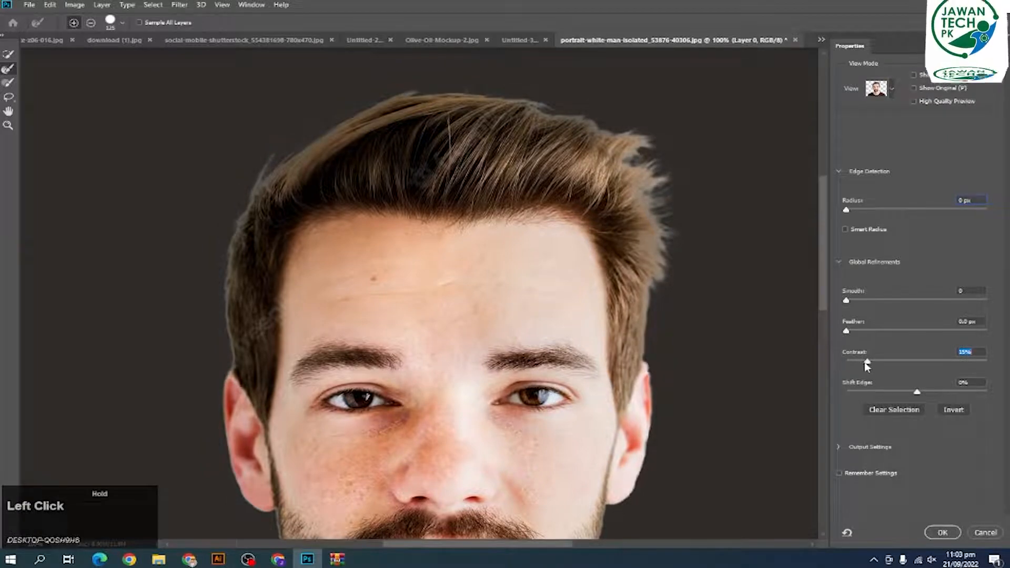
pyautogui.moveTo(917, 393)
pyautogui.mouseDown()
pyautogui.moveTo(900, 396)
pyautogui.moveTo(918, 395)
pyautogui.mouseUp()
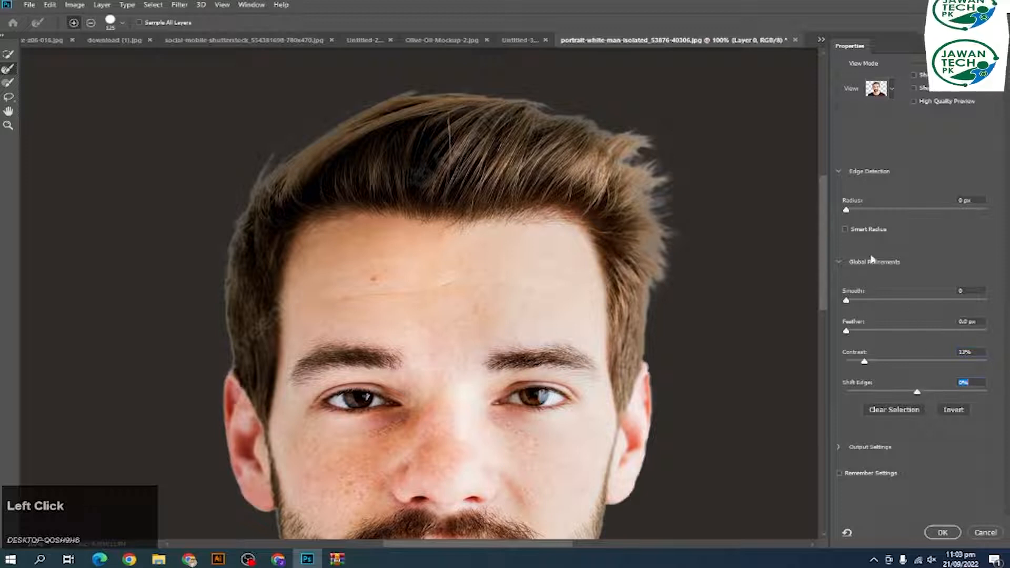
pyautogui.click(846, 230)
pyautogui.moveTo(846, 210); pyautogui.dragTo(862, 213)
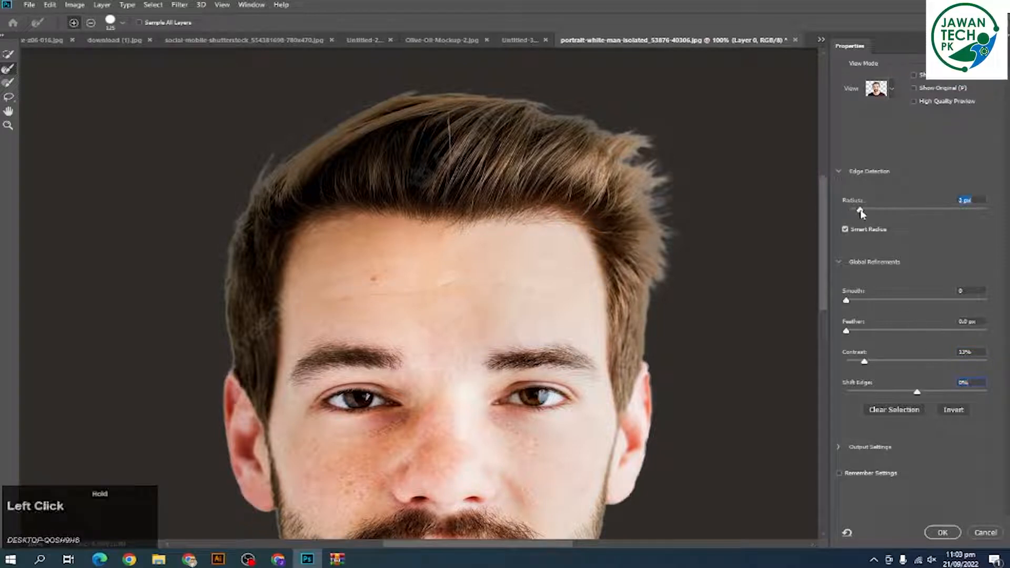
pyautogui.click(944, 533)
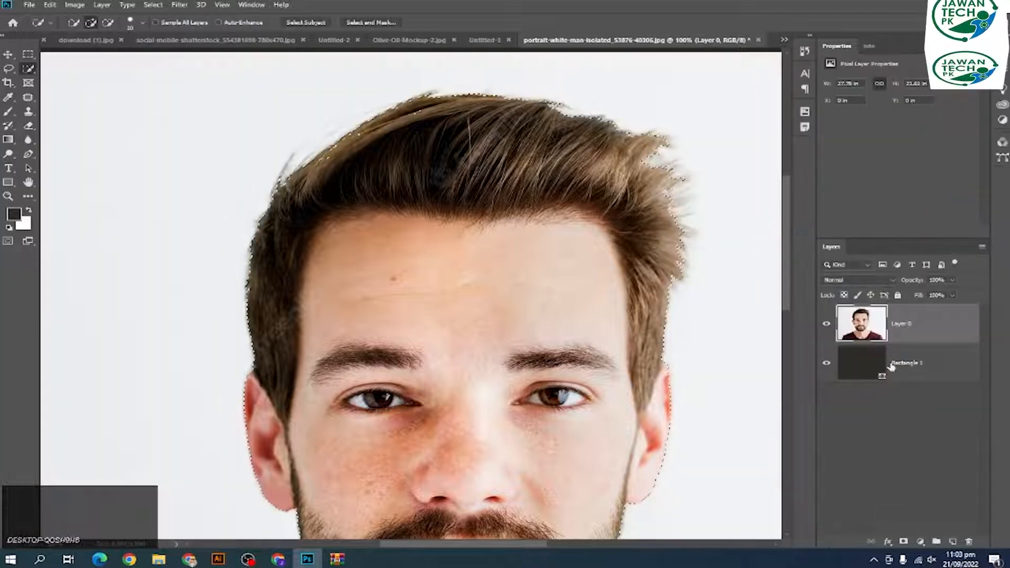
# Copy the selected man to Layer 1, hide Layer 0, and open Layer 1's Layer Style dialog
pyautogui.hotkey('ctrl', 'j')
pyautogui.click(826, 363)
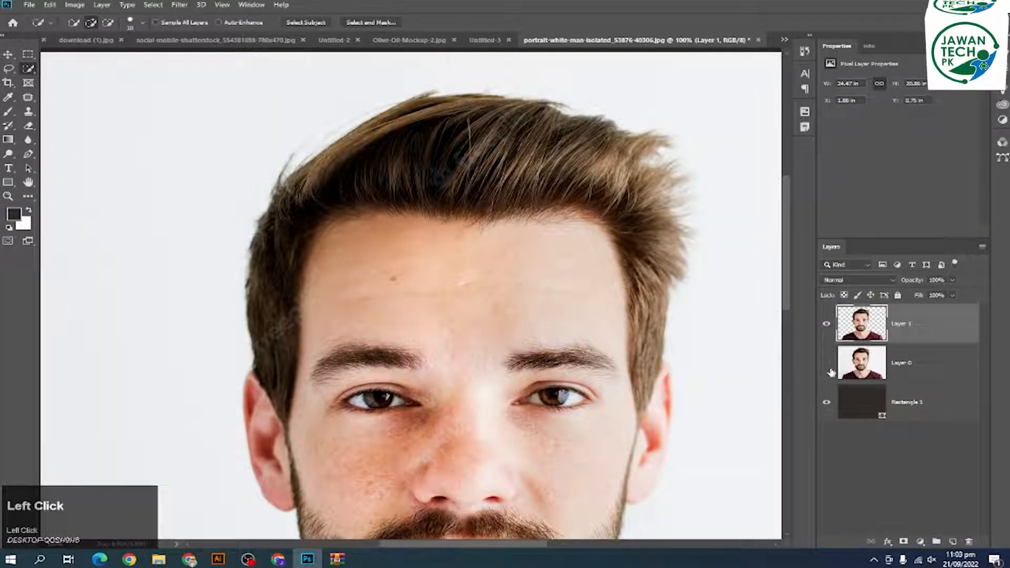
pyautogui.scroll(-5, 643, 240)
pyautogui.scroll(1, 638, 266)
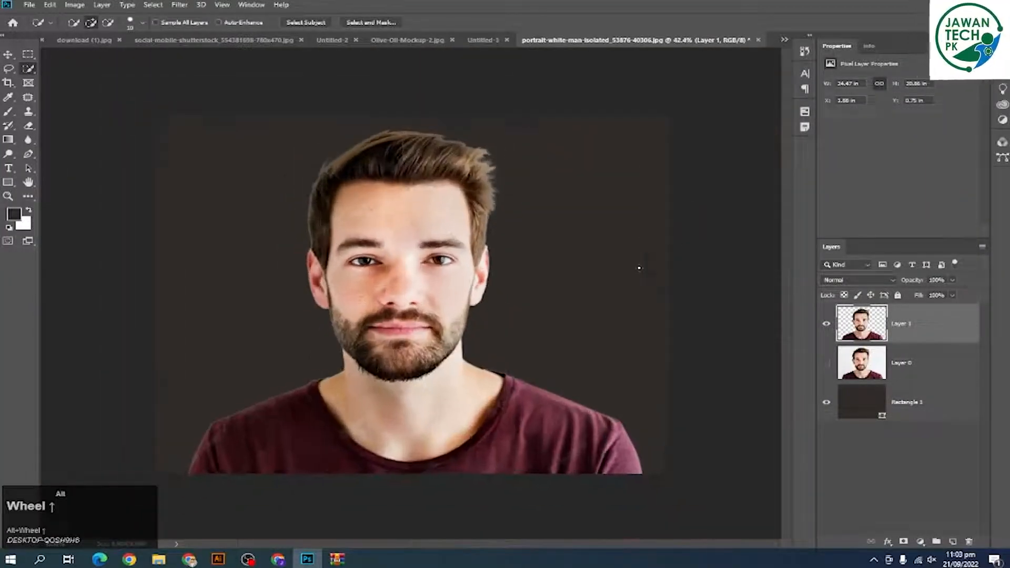
pyautogui.press('v')
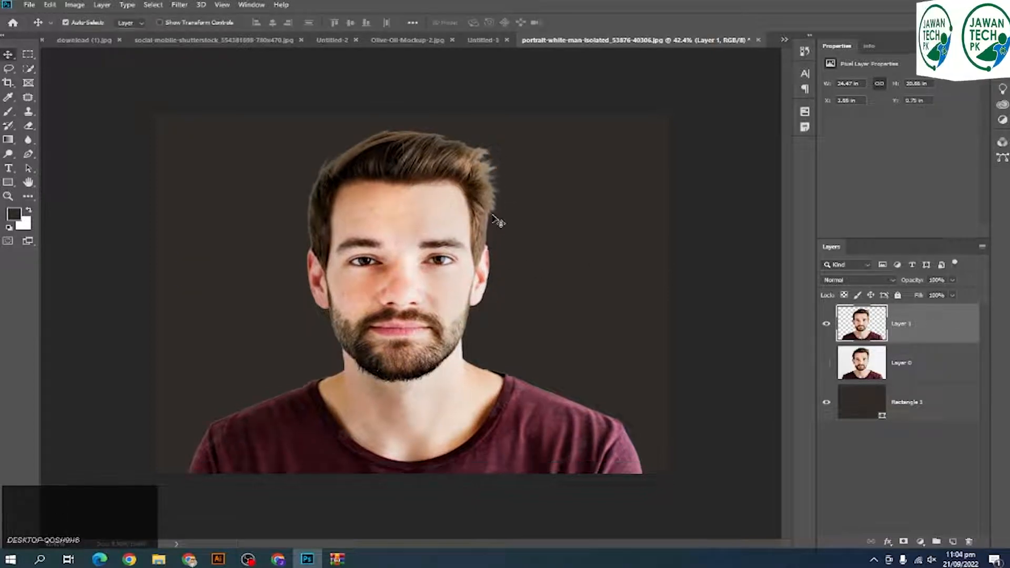
pyautogui.doubleClick(900, 322)
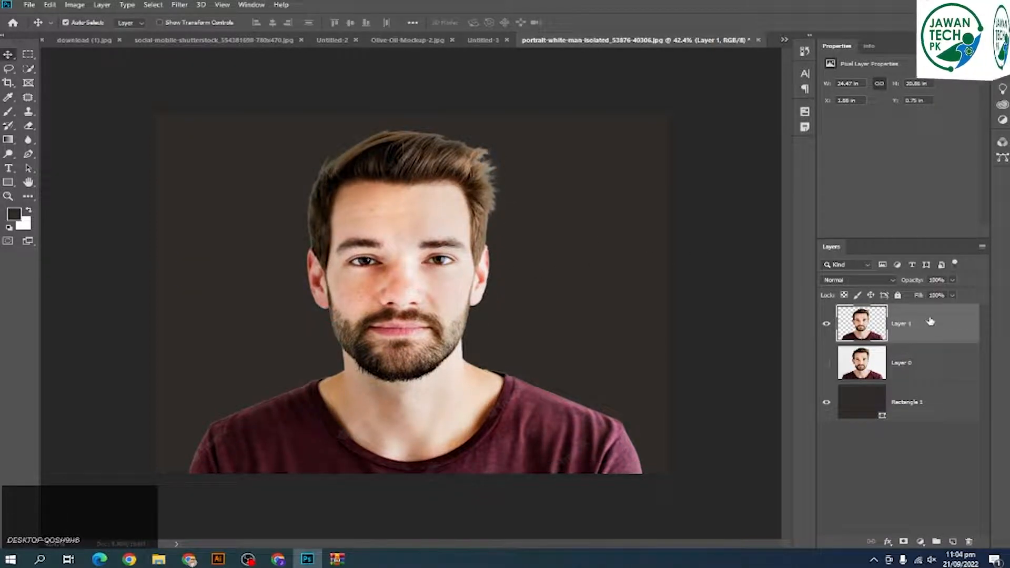
pyautogui.moveTo(531, 95); pyautogui.dragTo(934, 73)
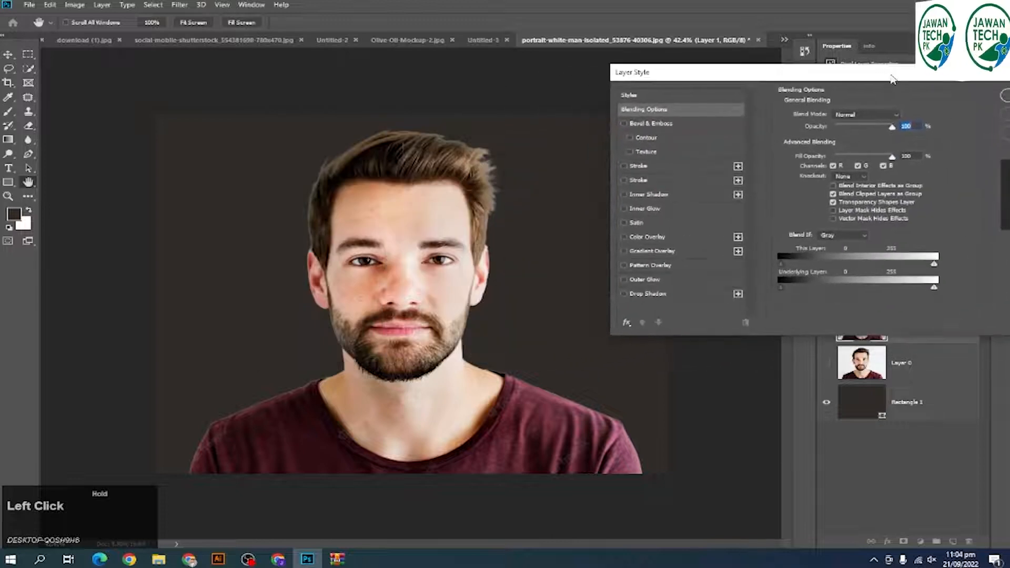
# Add a Vivid Light Inner Shadow to Layer 1 with lowered opacity and size 25
pyautogui.click(625, 195)
pyautogui.click(648, 196)
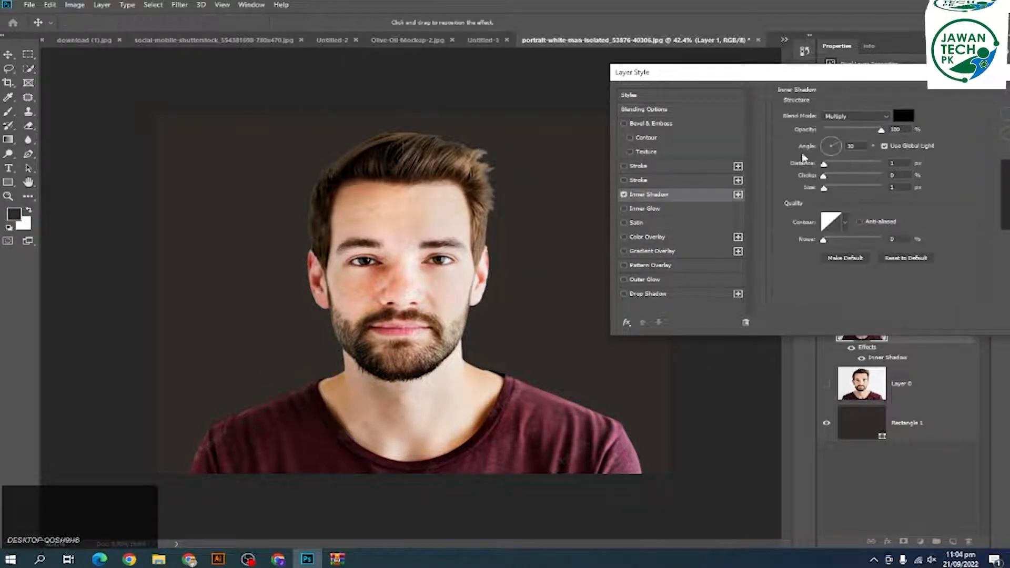
pyautogui.moveTo(872, 134); pyautogui.dragTo(860, 135)
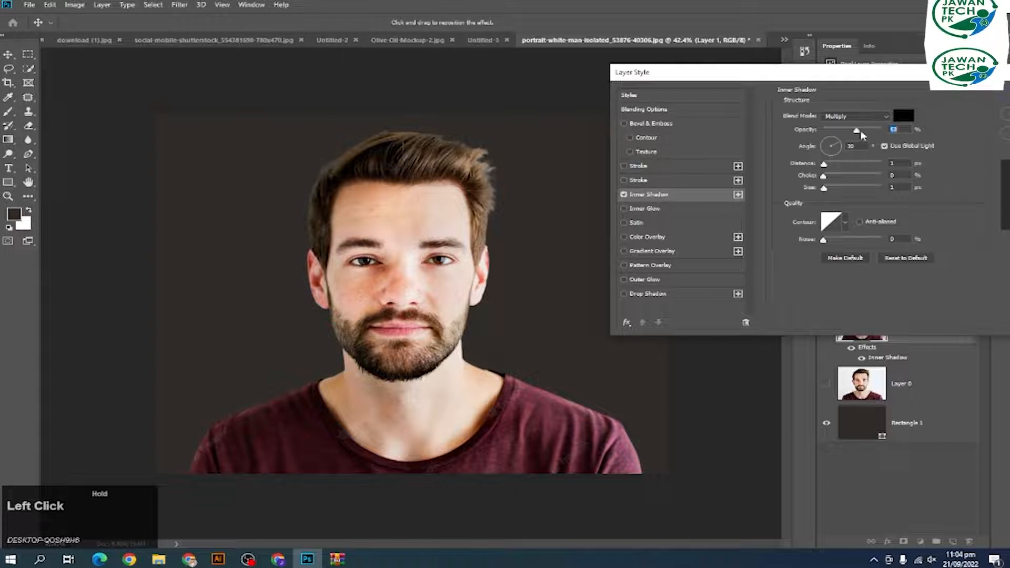
pyautogui.click(863, 119)
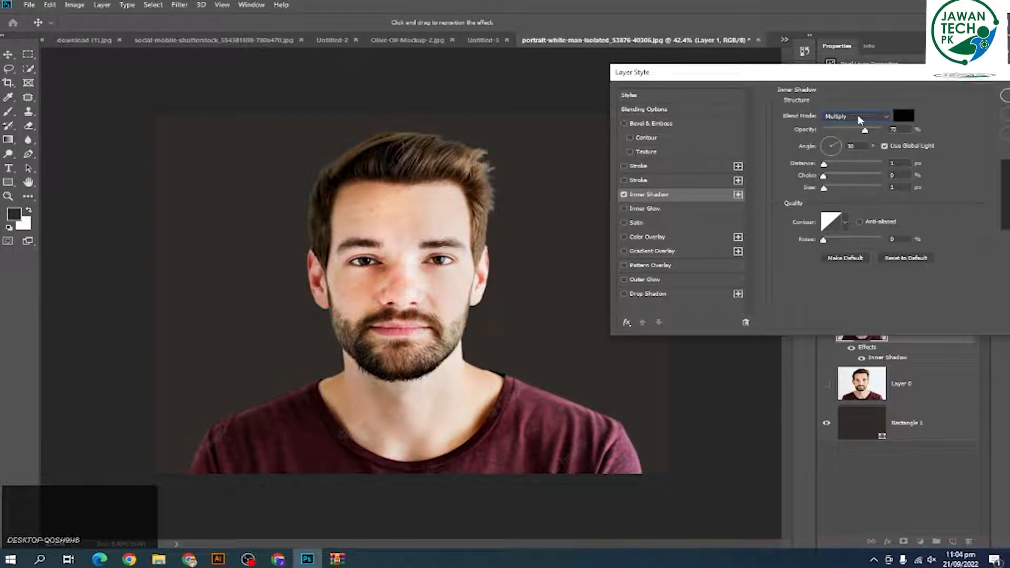
pyautogui.press('Down')
pyautogui.press('Down')
pyautogui.press('Down')
pyautogui.press('Down')
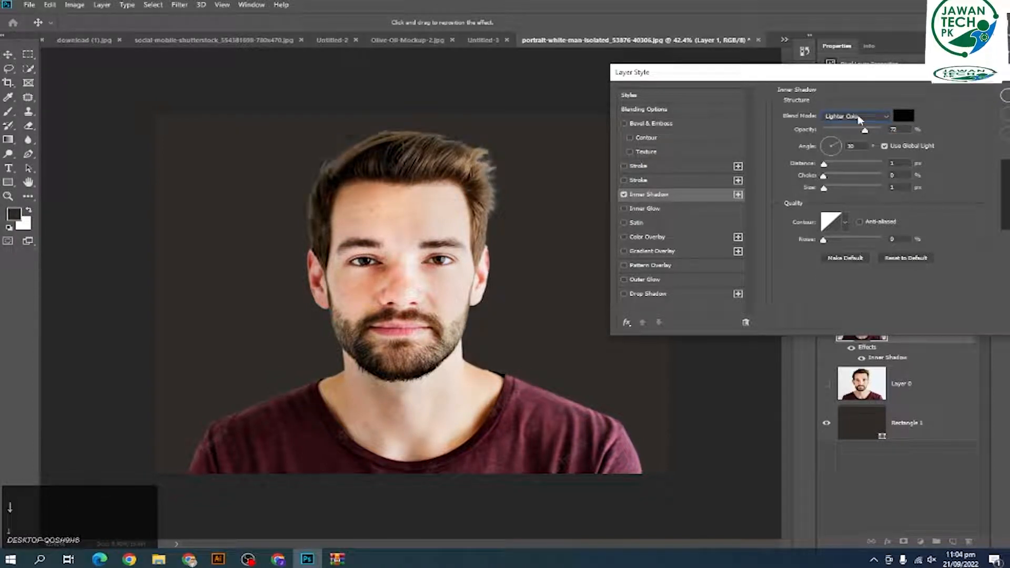
pyautogui.press('Down')
pyautogui.press('Down')
pyautogui.press('Down')
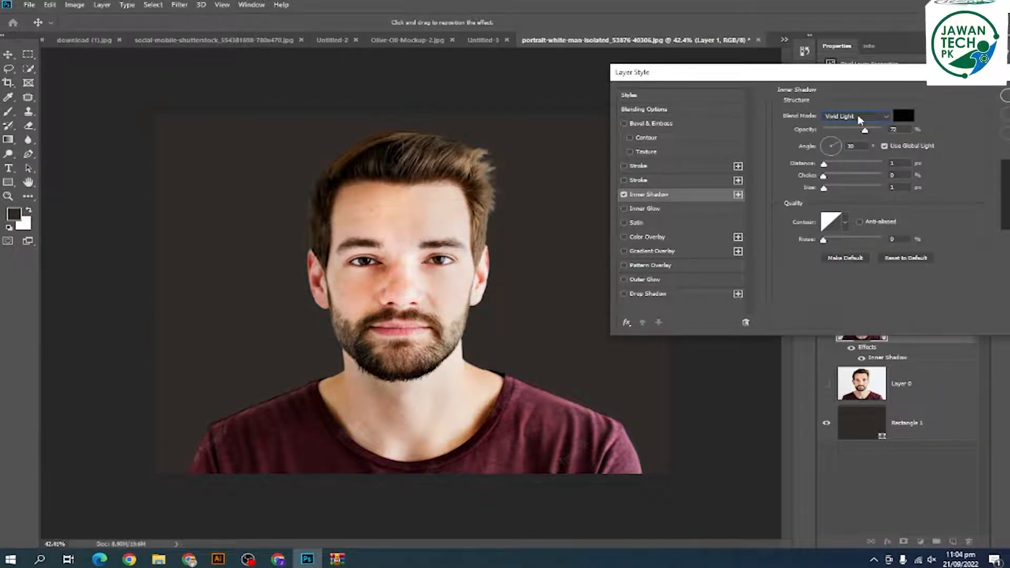
pyautogui.moveTo(865, 130); pyautogui.dragTo(853, 132)
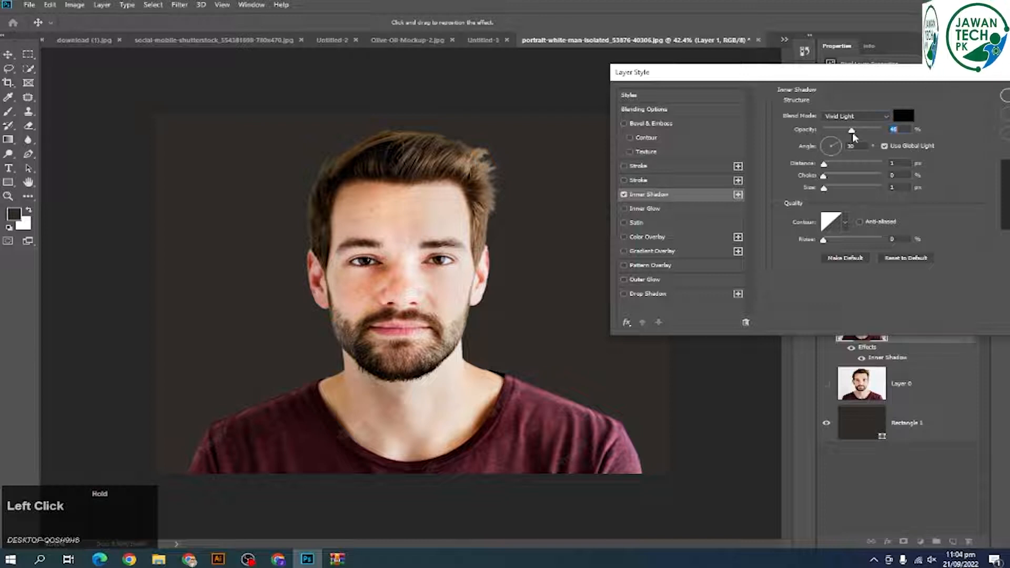
pyautogui.moveTo(825, 188); pyautogui.dragTo(837, 193)
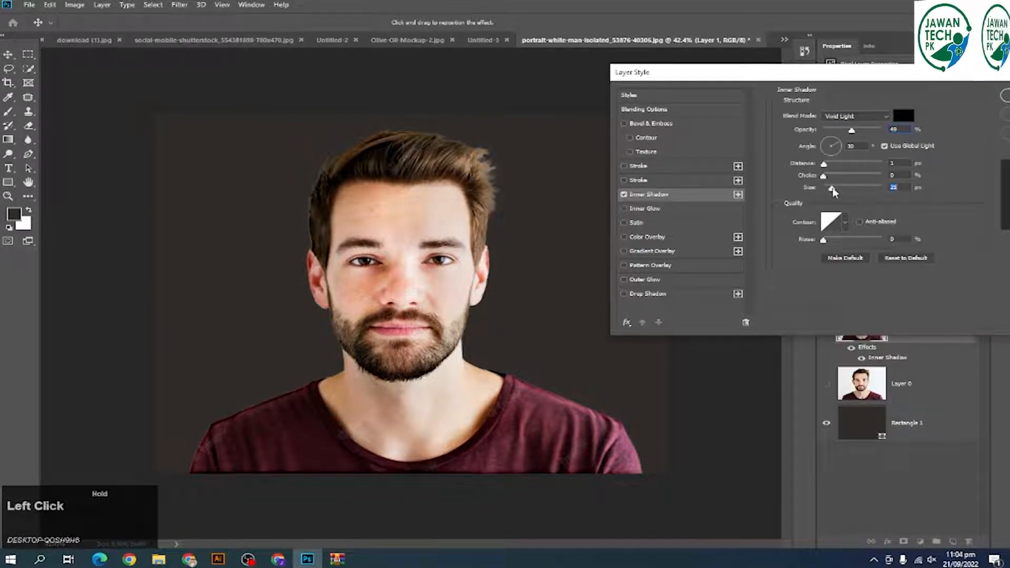
pyautogui.click(1004, 95)
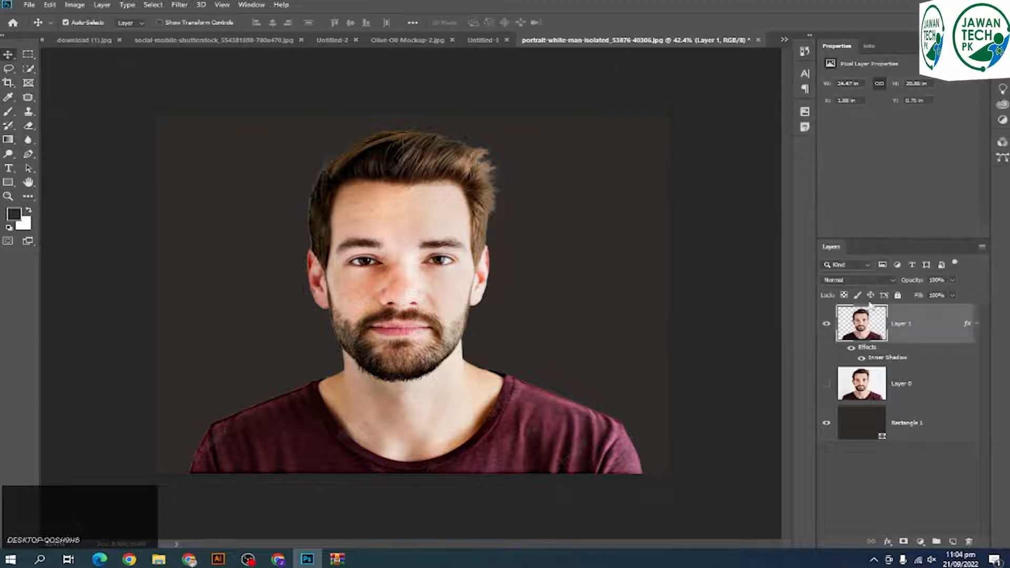
pyautogui.click(861, 359)
pyautogui.click(861, 358)
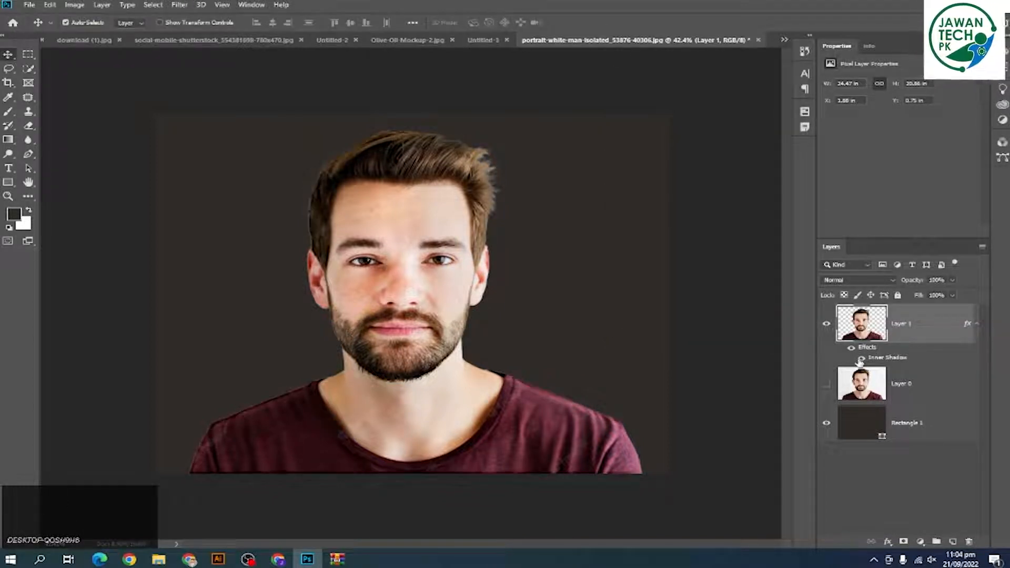
pyautogui.click(861, 359)
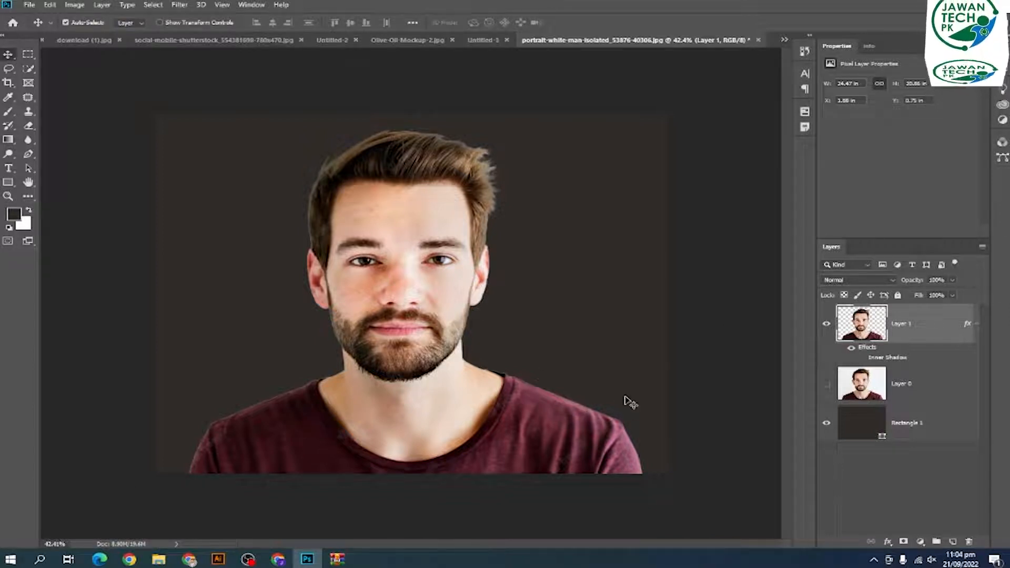
pyautogui.click(861, 358)
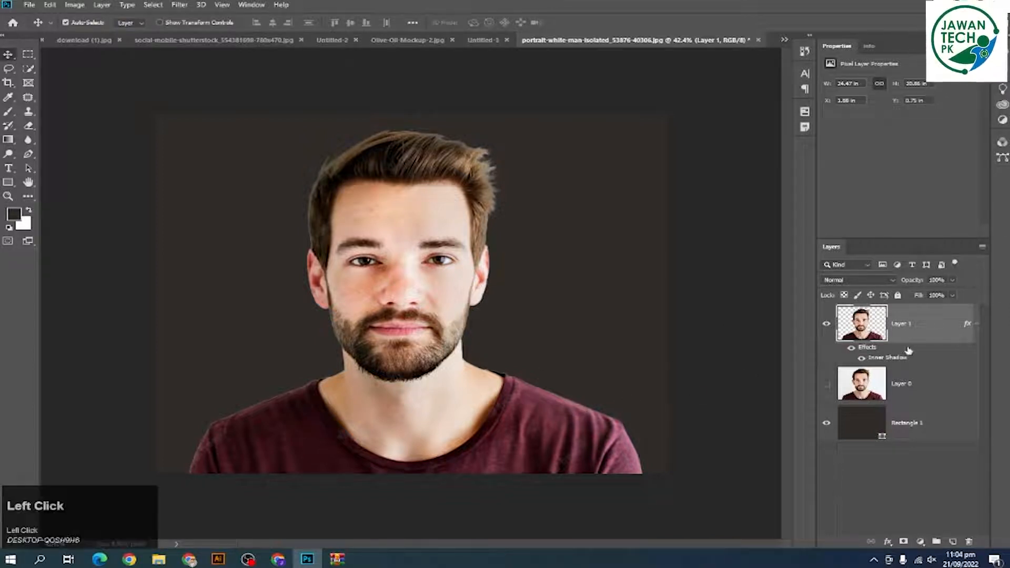
# Re-enable Layer 1's inner shadow, set it to Overlay, and rotate its angle to about -61°
pyautogui.press('space')
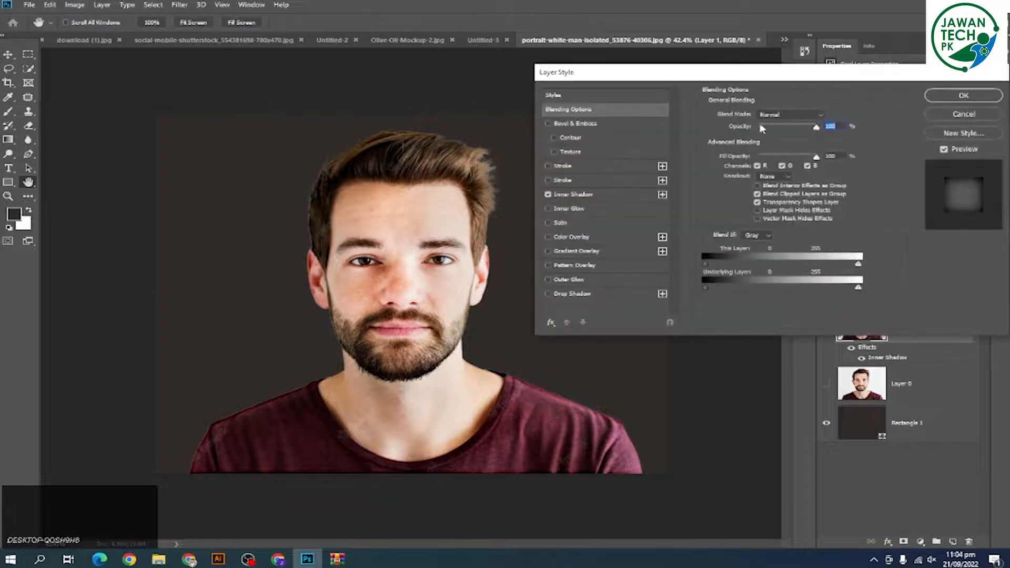
pyautogui.click(578, 194)
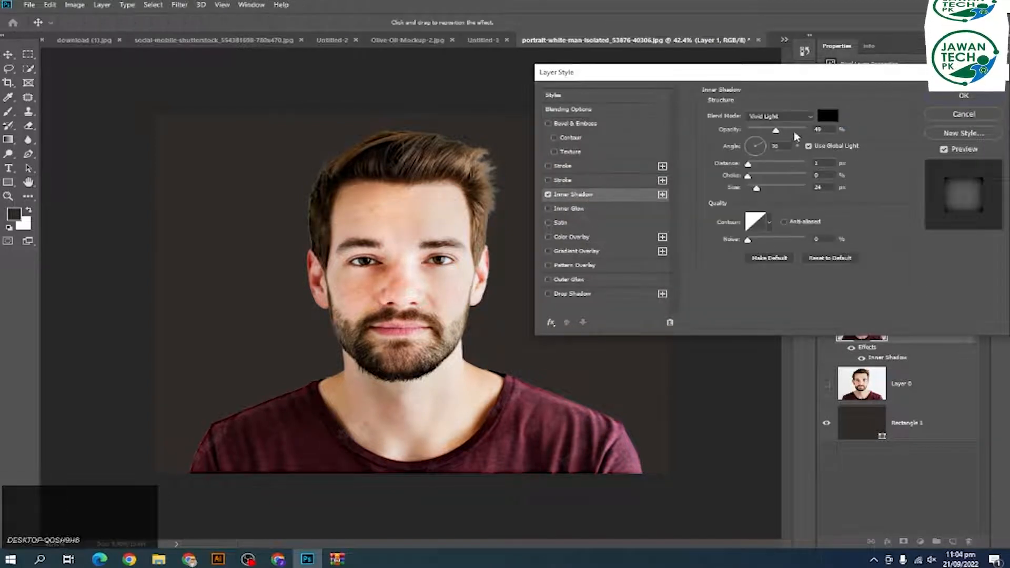
pyautogui.click(783, 116)
pyautogui.click(787, 118)
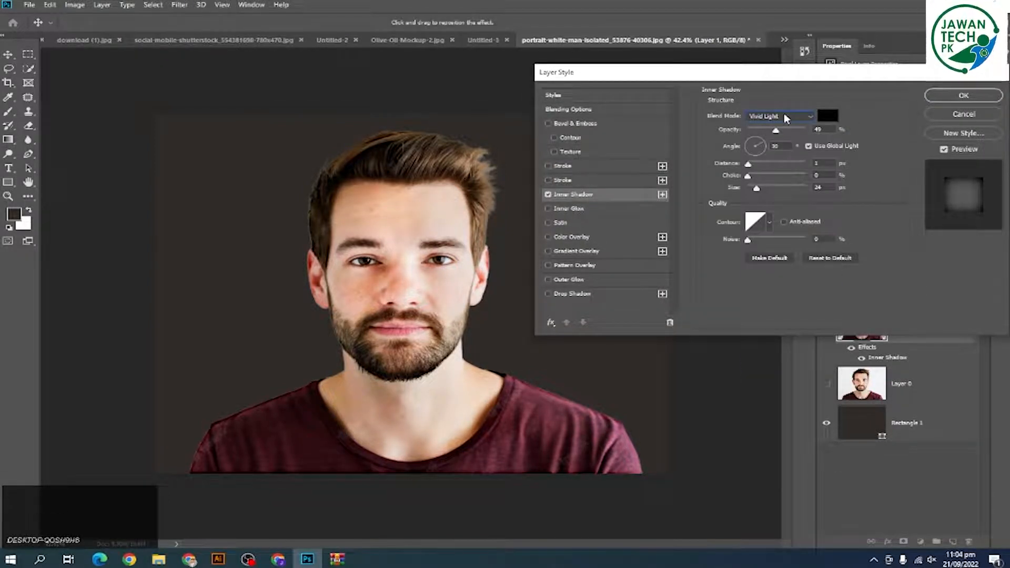
pyautogui.scroll(-4, 786, 118)
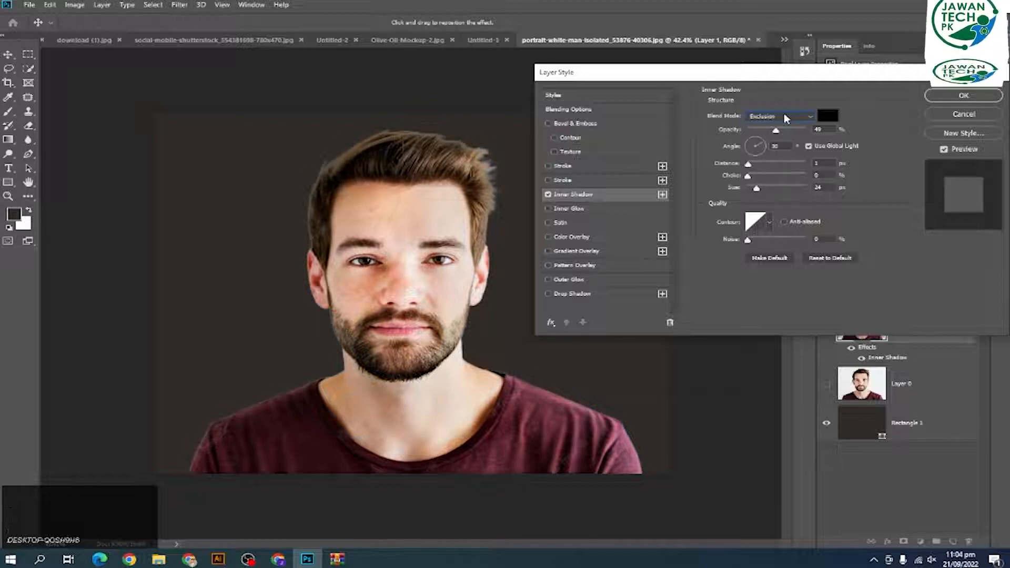
pyautogui.scroll(1, 786, 118)
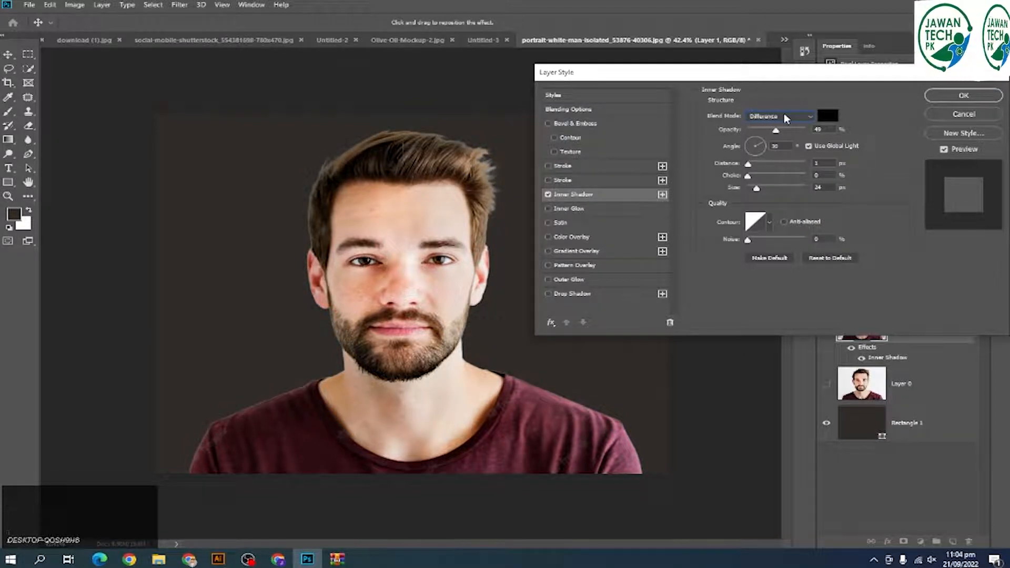
pyautogui.scroll(5, 786, 118)
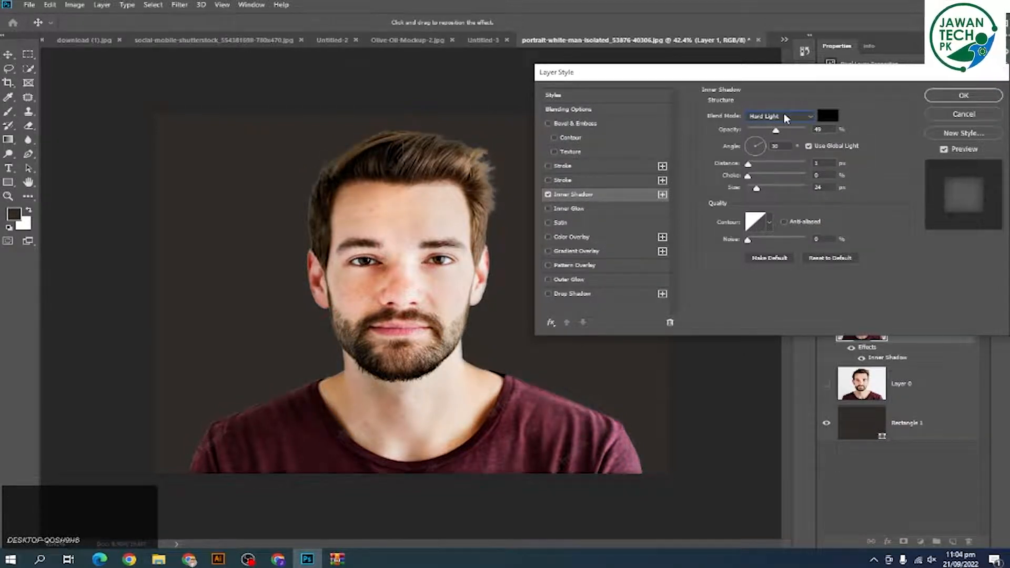
pyautogui.scroll(1, 786, 117)
pyautogui.scroll(1, 786, 118)
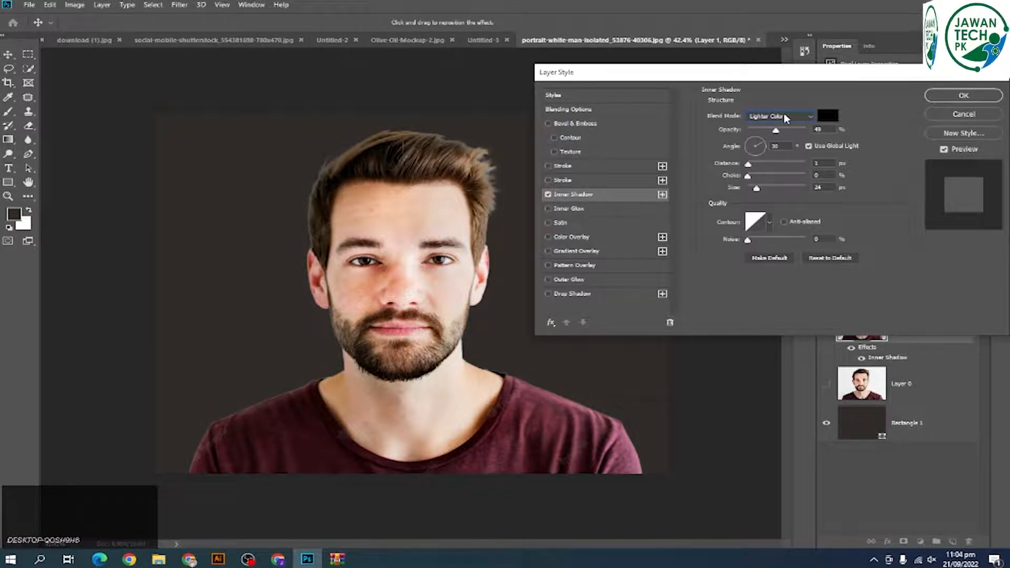
pyautogui.scroll(-1, 786, 118)
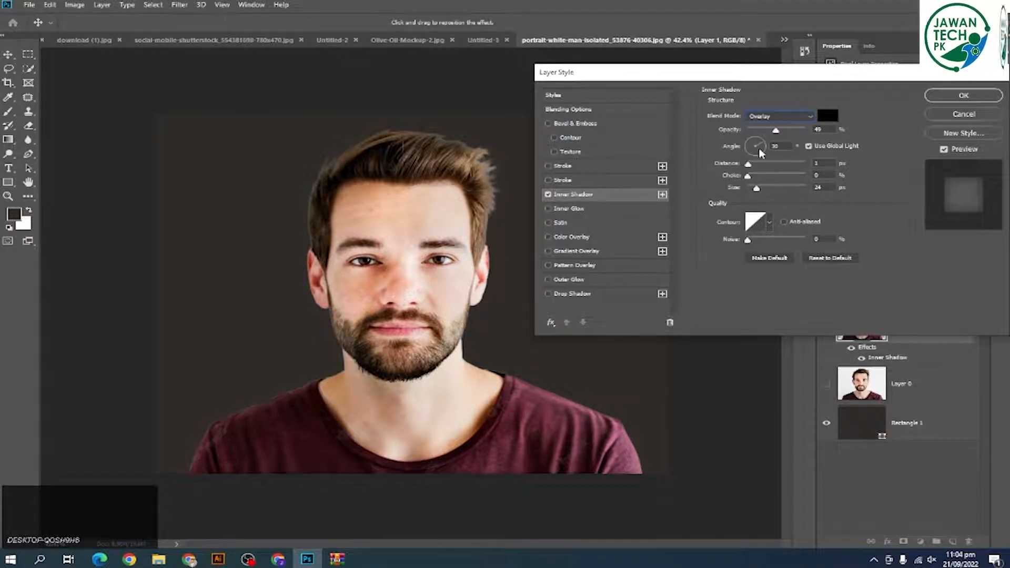
pyautogui.moveTo(764, 155); pyautogui.dragTo(766, 164)
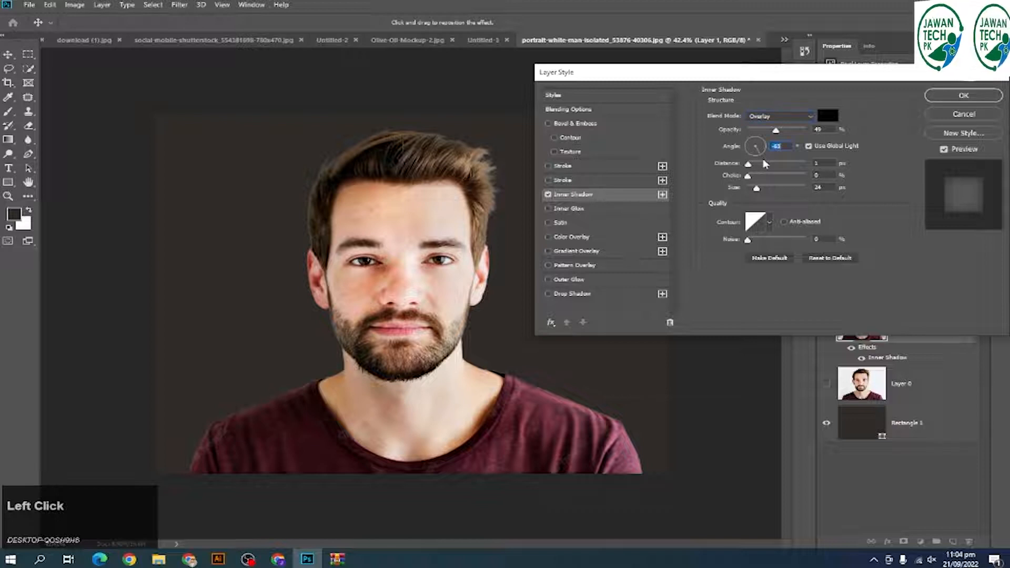
pyautogui.click(964, 96)
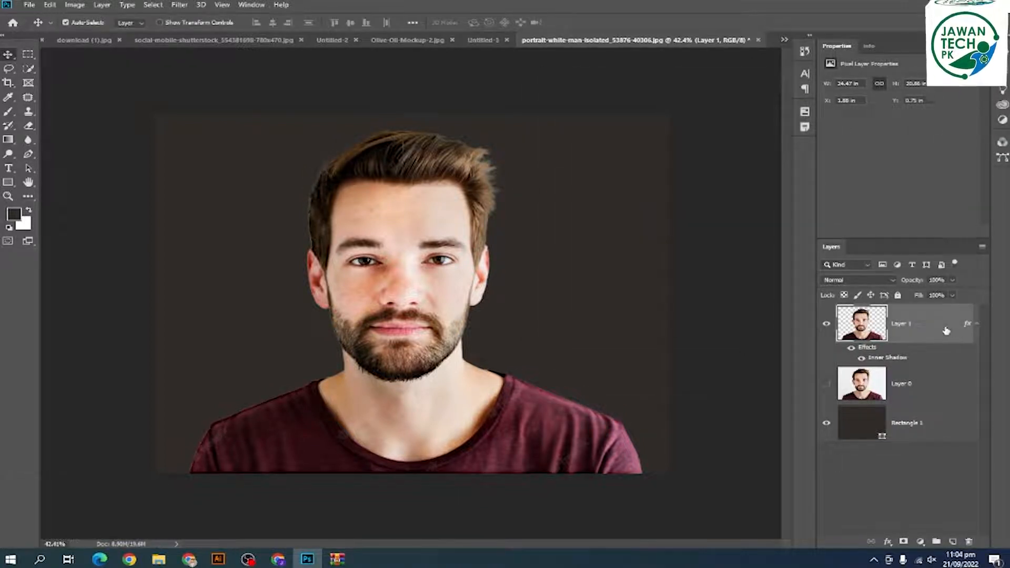
# Hide the inner shadow and burn the right edge of the hair with the toning brush
pyautogui.click(852, 348)
pyautogui.scroll(6, 489, 252)
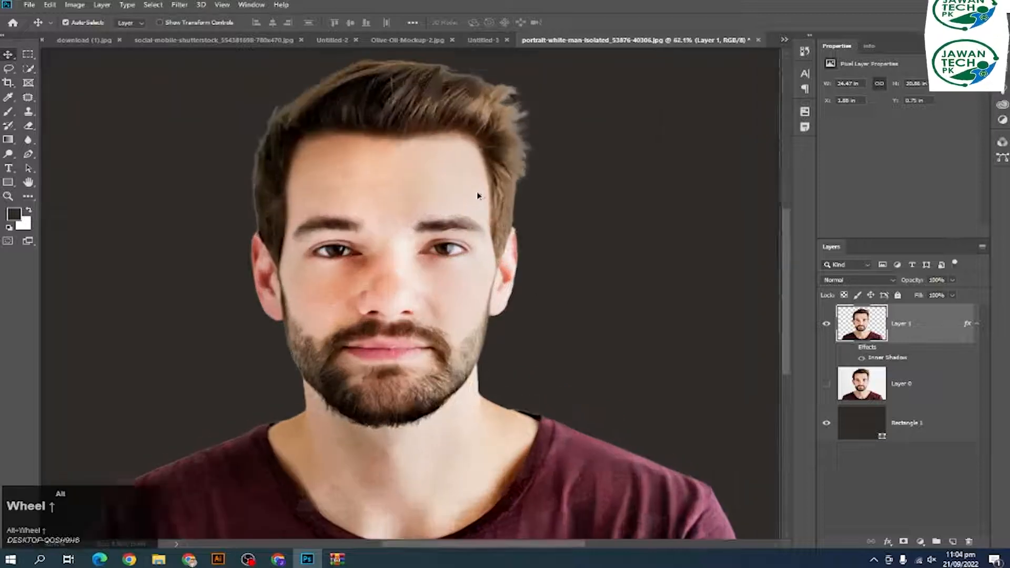
pyautogui.moveTo(507, 140); pyautogui.dragTo(497, 247)
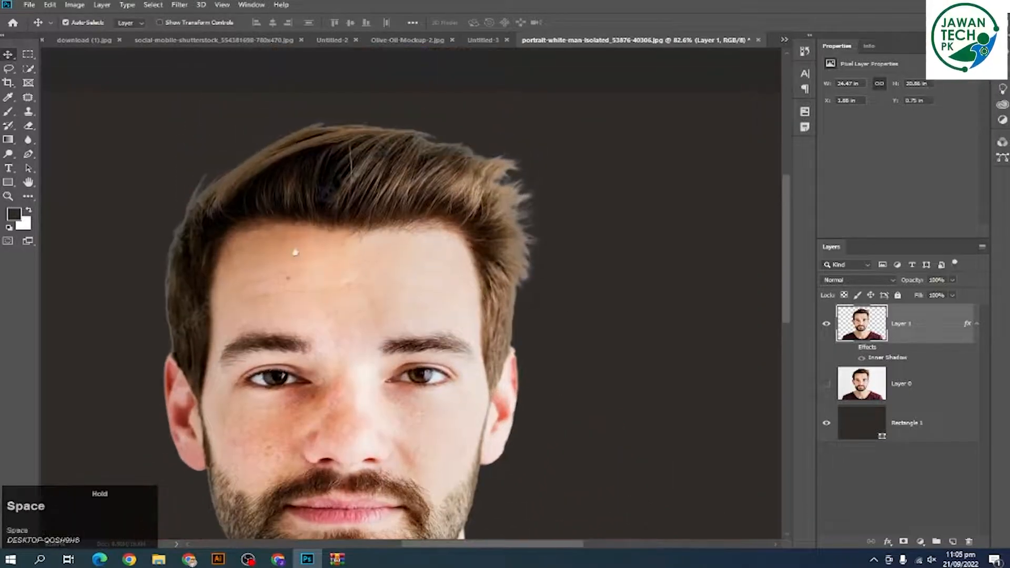
pyautogui.click(9, 154)
pyautogui.click(52, 163)
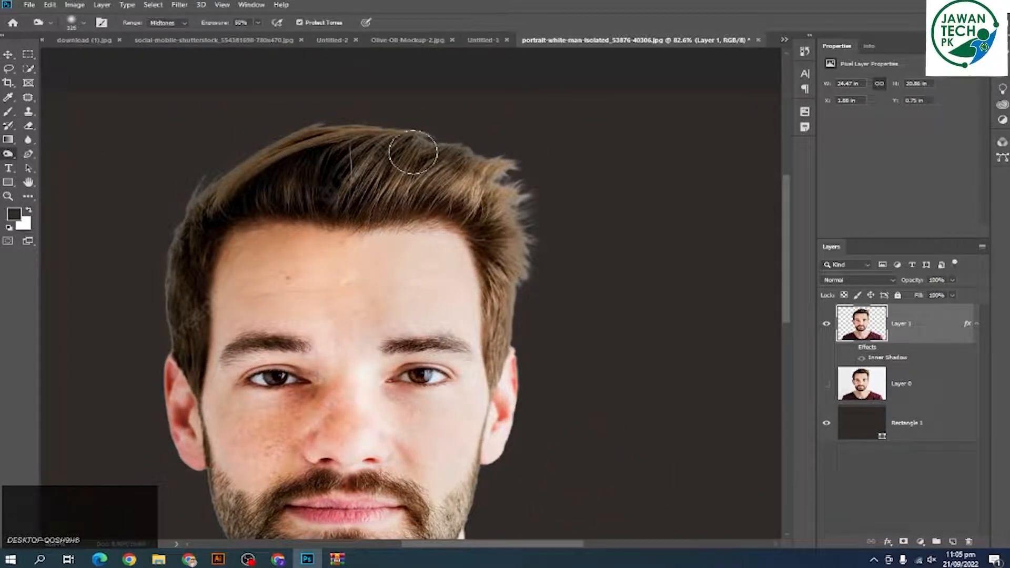
pyautogui.moveTo(503, 158)
pyautogui.mouseDown()
pyautogui.moveTo(526, 204)
pyautogui.moveTo(516, 318)
pyautogui.moveTo(410, 125)
pyautogui.moveTo(212, 153)
pyautogui.moveTo(183, 172)
pyautogui.moveTo(178, 240)
pyautogui.moveTo(173, 232)
pyautogui.moveTo(151, 305)
pyautogui.moveTo(261, 131)
pyautogui.moveTo(496, 158)
pyautogui.moveTo(532, 230)
pyautogui.mouseUp()
# Burn along the right and left shoulder edges and the left jaw and cheek
pyautogui.scroll(-5, 541, 241)
pyautogui.scroll(2, 558, 263)
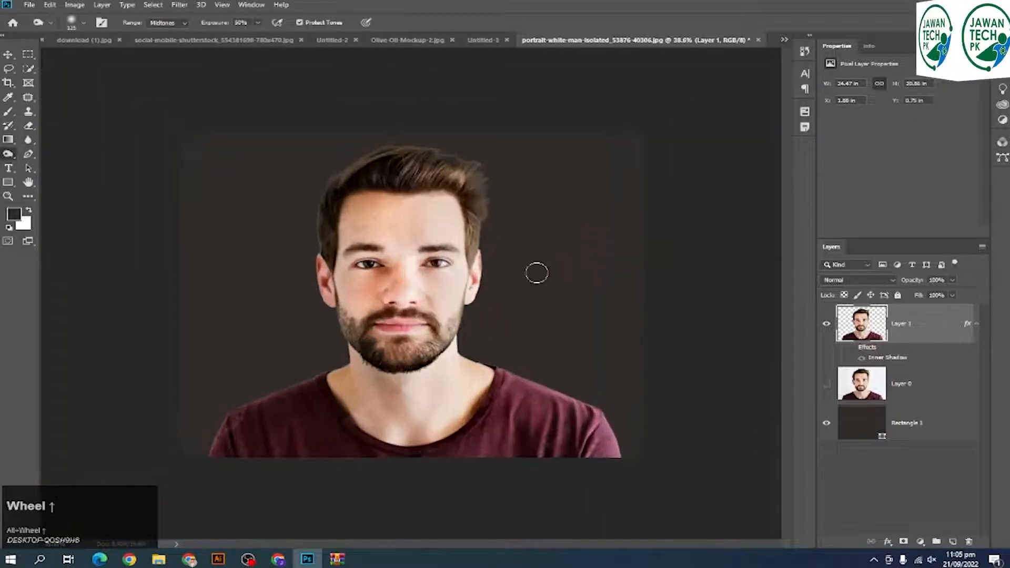
pyautogui.moveTo(480, 356); pyautogui.dragTo(610, 414)
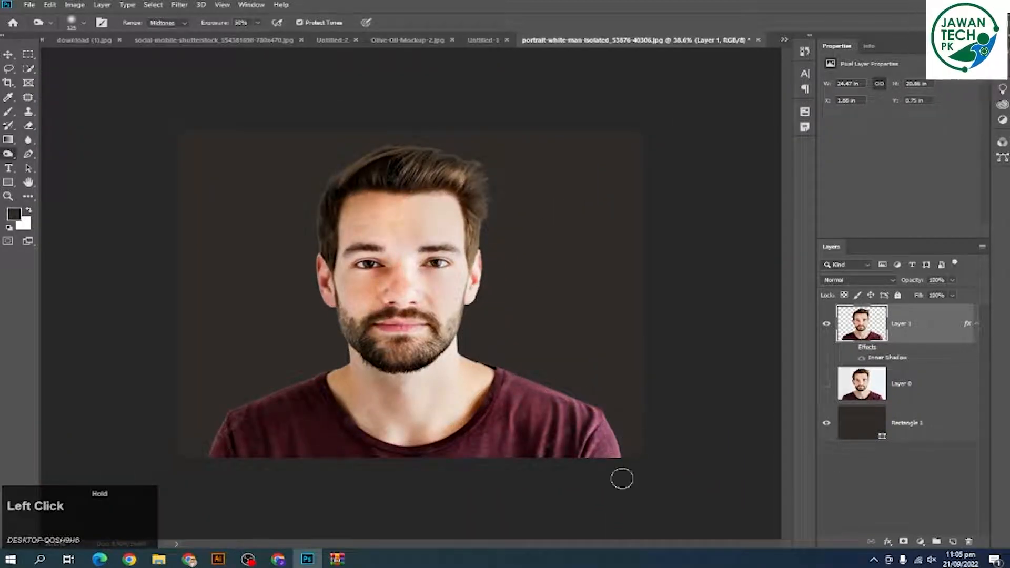
pyautogui.moveTo(622, 479)
pyautogui.mouseDown()
pyautogui.moveTo(318, 376)
pyautogui.moveTo(258, 397)
pyautogui.mouseUp()
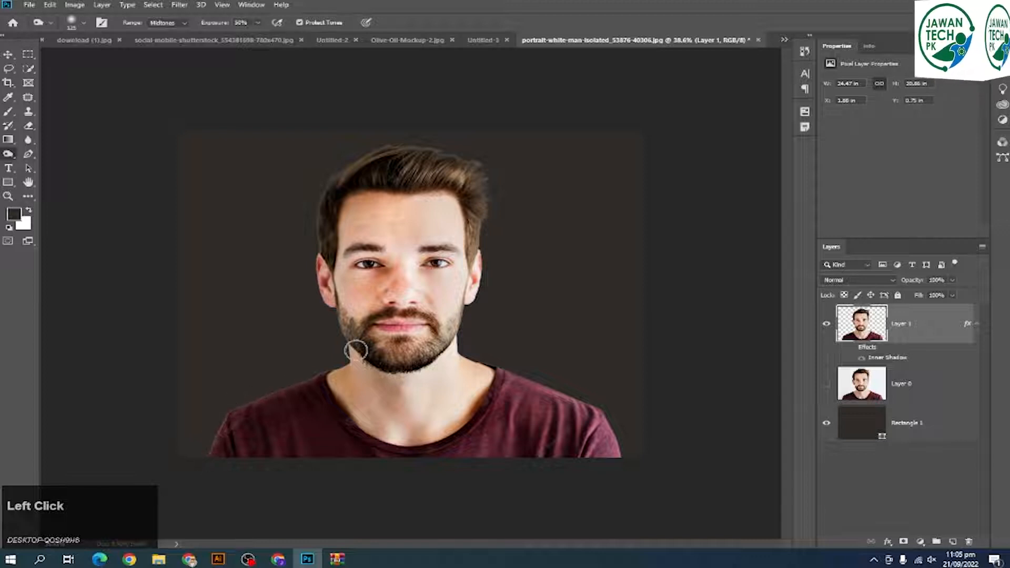
pyautogui.moveTo(356, 350)
pyautogui.mouseDown()
pyautogui.moveTo(326, 316)
pyautogui.moveTo(315, 248)
pyautogui.mouseUp()
pyautogui.moveTo(341, 169); pyautogui.dragTo(350, 168)
pyautogui.scroll(-5, 490, 286)
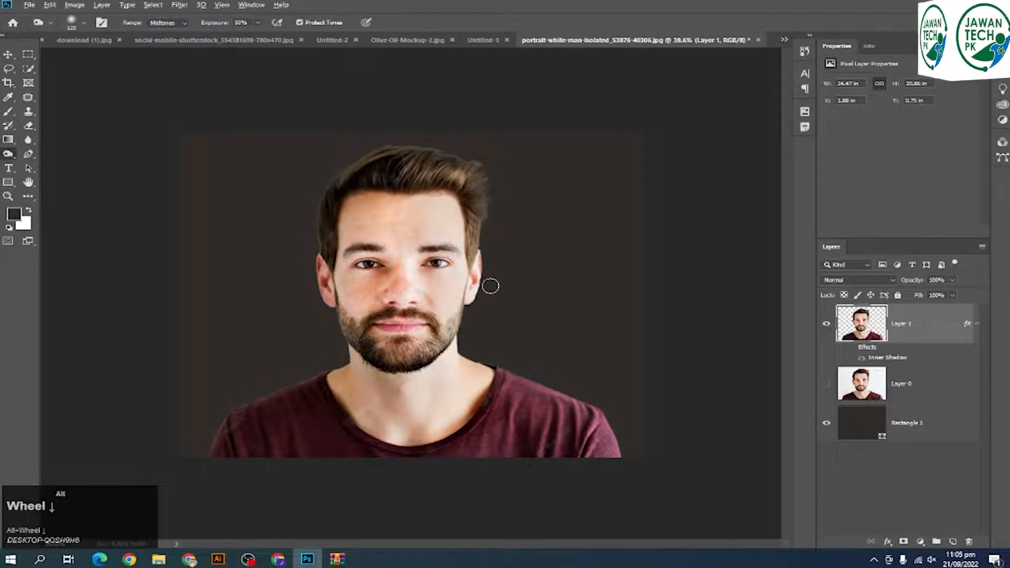
pyautogui.scroll(5, 575, 311)
# Nudge Layer 1 slightly down and right with the Move tool
pyautogui.press('v')
pyautogui.scroll(-2, 542, 285)
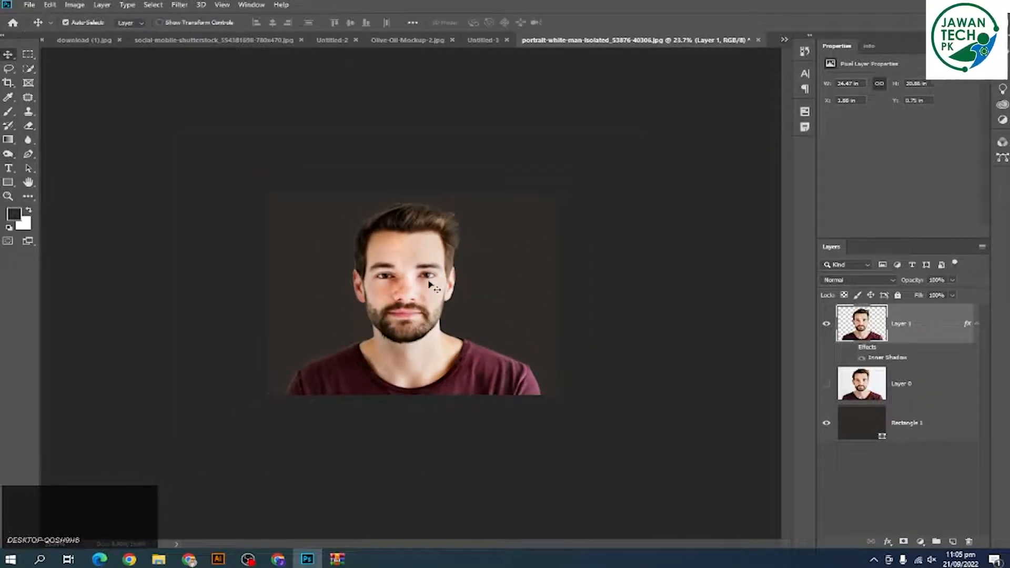
pyautogui.moveTo(440, 277)
pyautogui.mouseDown()
pyautogui.moveTo(442, 267)
pyautogui.moveTo(435, 288)
pyautogui.mouseUp()
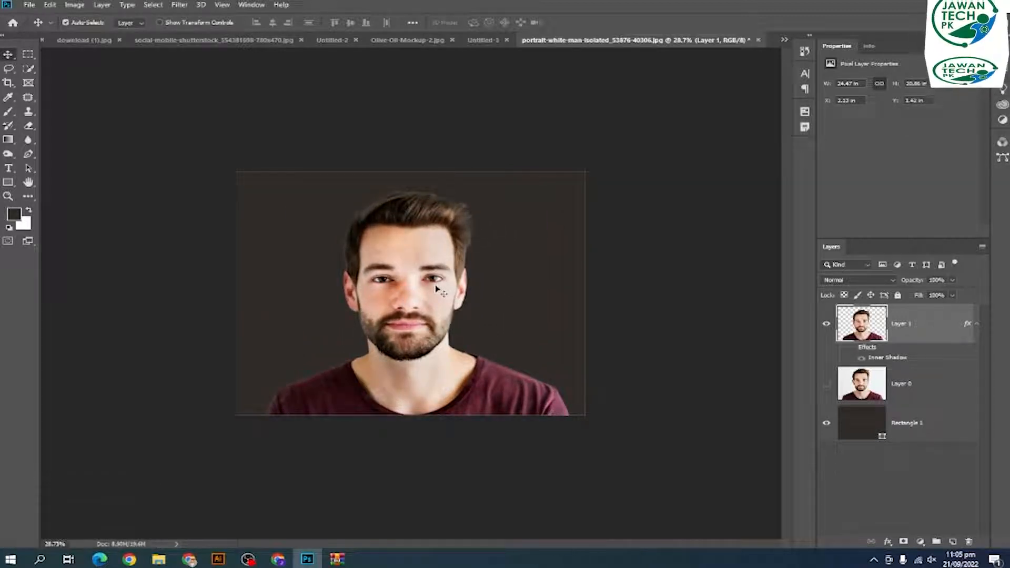
# Switch to the Untitled-3 poster, undoing an accidental nudge of the presenter photo
pyautogui.click(483, 40)
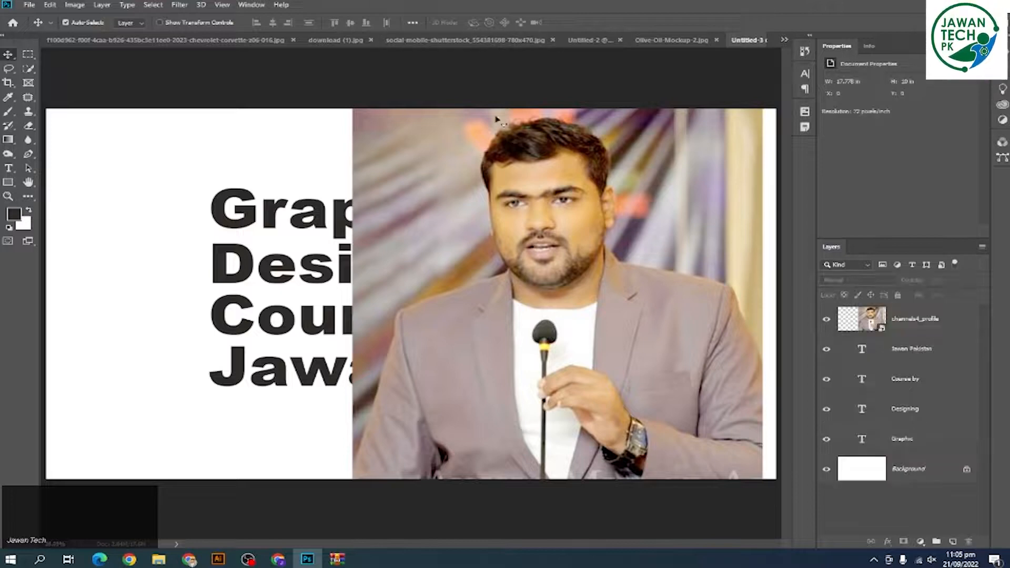
pyautogui.moveTo(600, 257); pyautogui.dragTo(581, 264)
pyautogui.hotkey('ctrl', 'z')
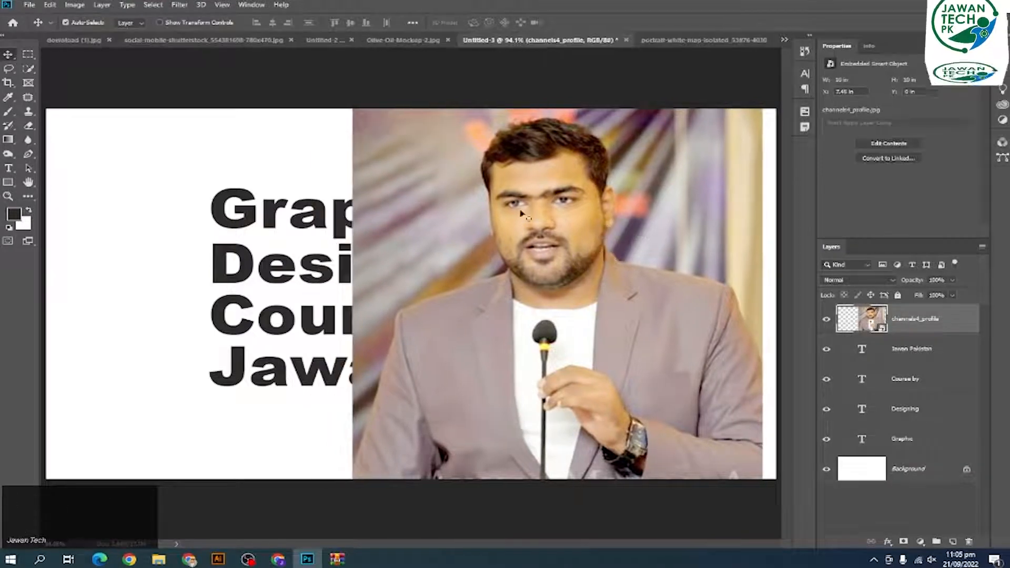
# Select the presenter automatically with Select Subject, then enter Select and Mask
pyautogui.click(9, 69)
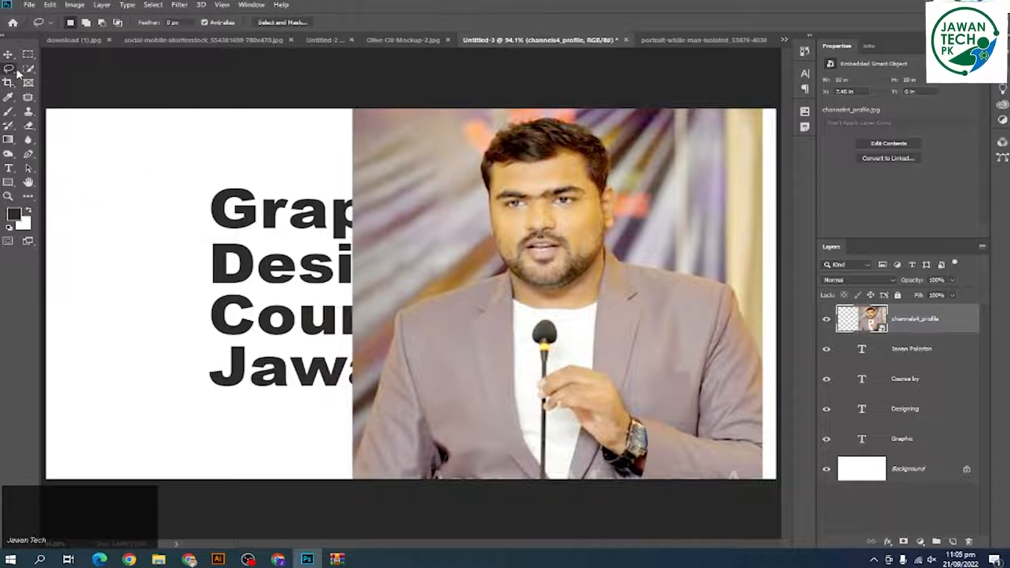
pyautogui.click(27, 70)
pyautogui.click(321, 25)
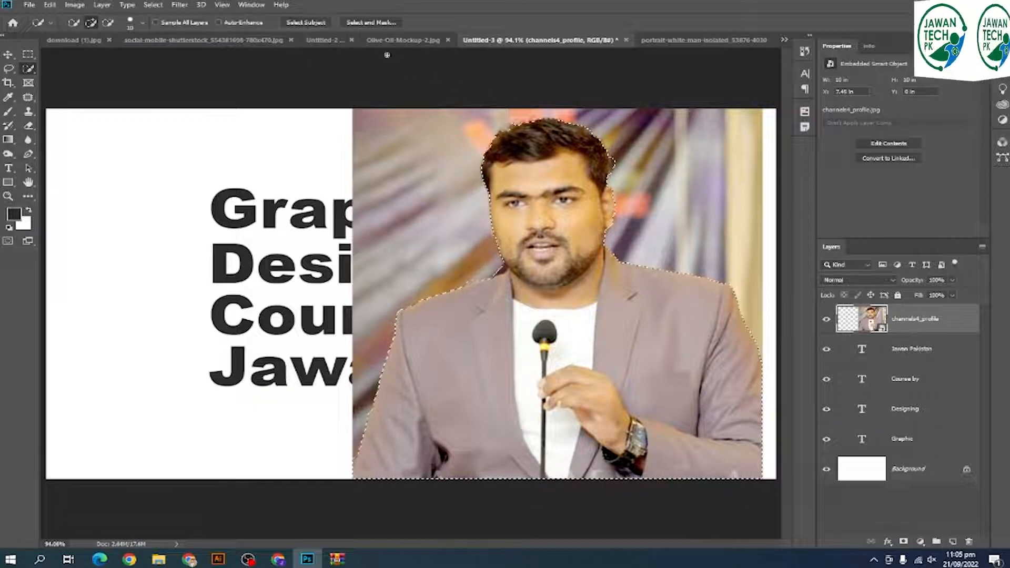
pyautogui.click(371, 22)
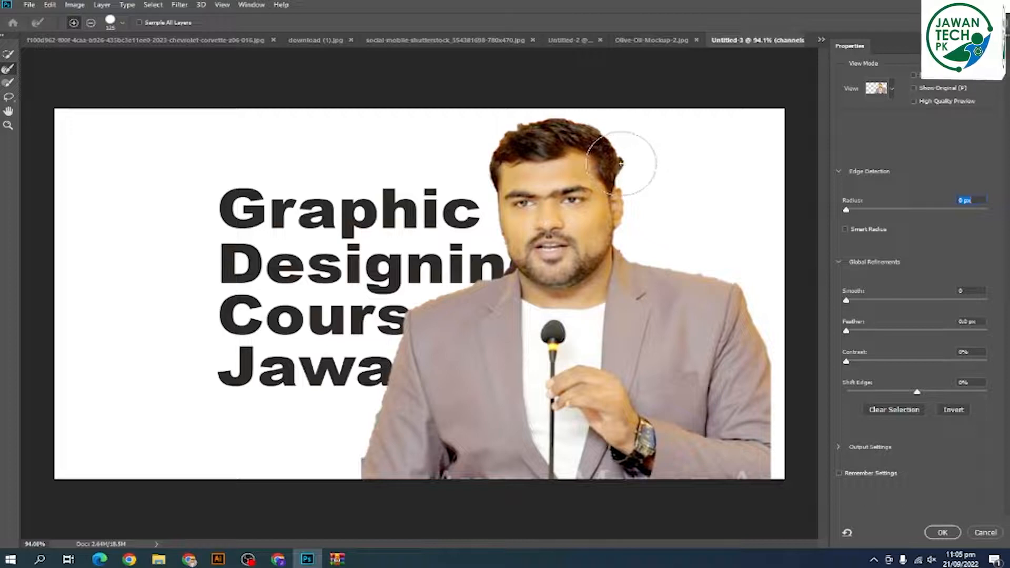
# Refine the right-side hair edges with a smaller brush, undoing the last stroke
pyautogui.press('[')
pyautogui.press('[')
pyautogui.press('[')
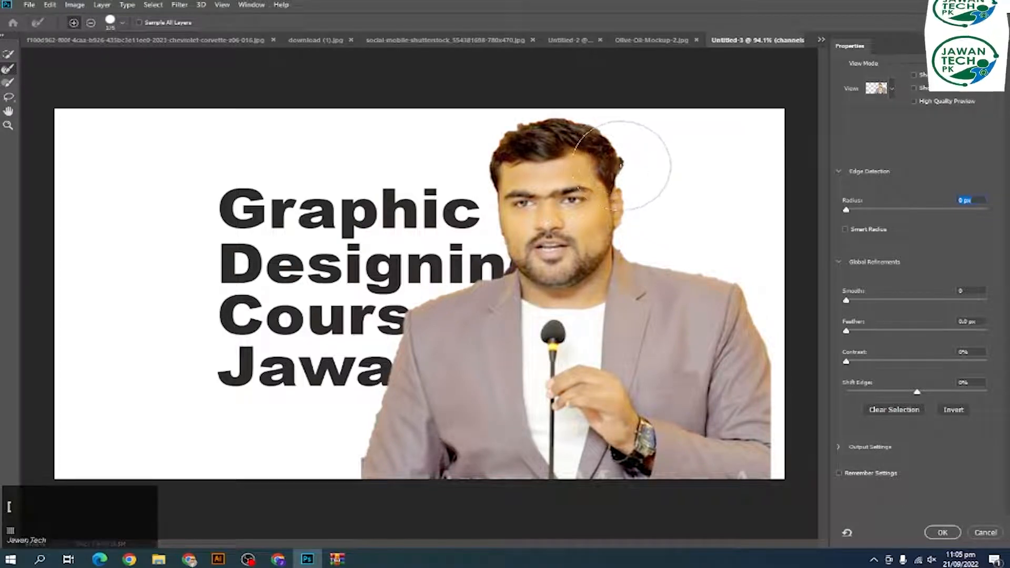
pyautogui.click(620, 165)
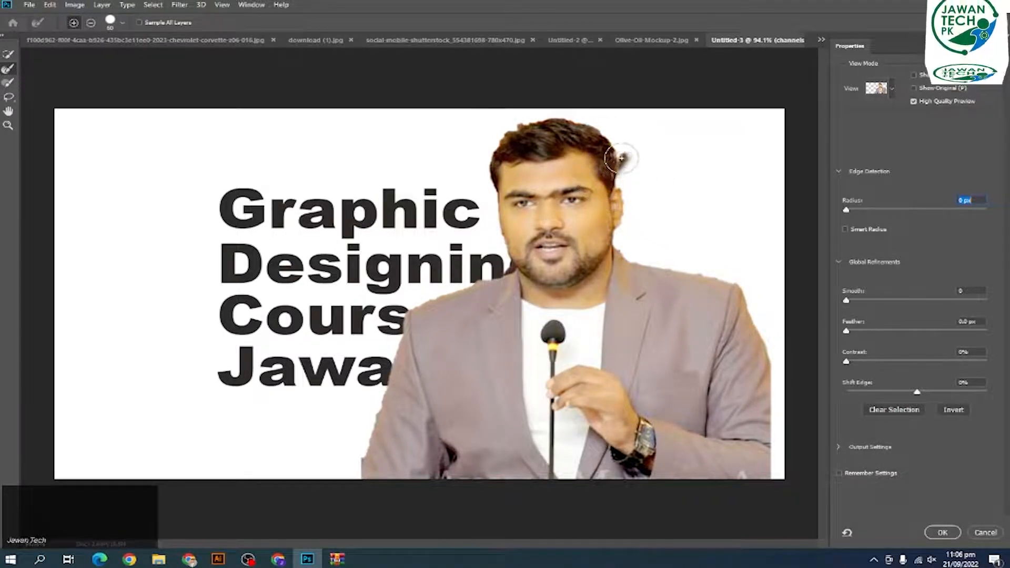
pyautogui.click(622, 158)
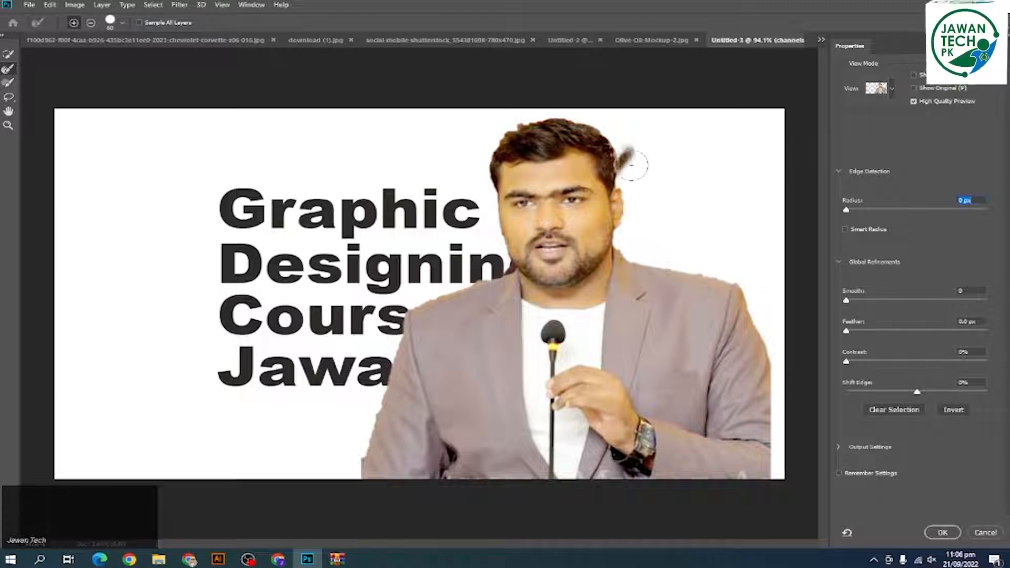
pyautogui.scroll(1, 632, 165)
pyautogui.hotkey('ctrl', '+')
pyautogui.hotkey('ctrl', '+')
pyautogui.hotkey('ctrl', '+')
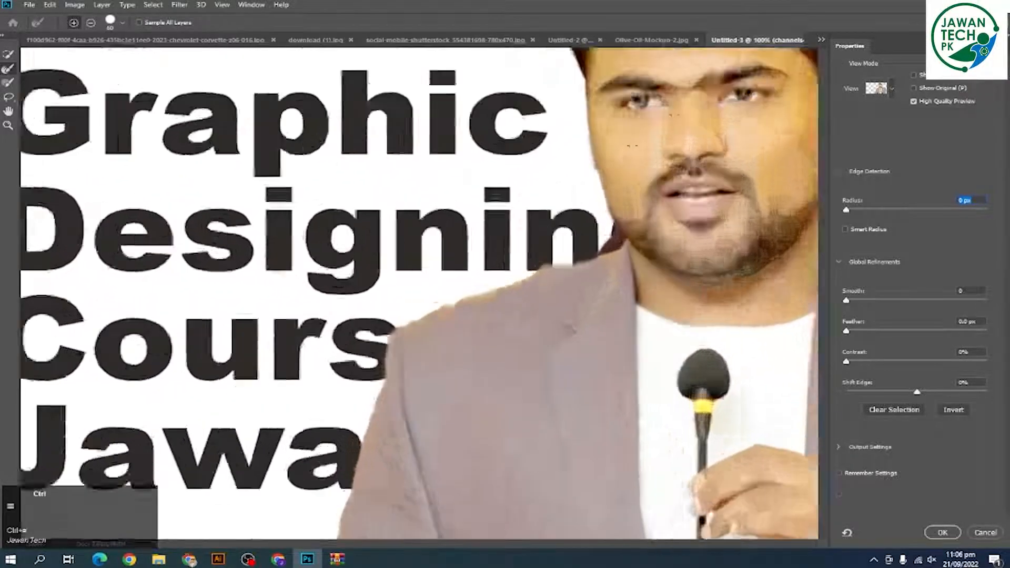
pyautogui.moveTo(607, 216)
pyautogui.mouseDown()
pyautogui.moveTo(472, 231)
pyautogui.moveTo(380, 299)
pyautogui.moveTo(238, 363)
pyautogui.moveTo(458, 287)
pyautogui.mouseUp()
pyautogui.hotkey('ctrl', 'z')
pyautogui.scroll(-1, 480, 275)
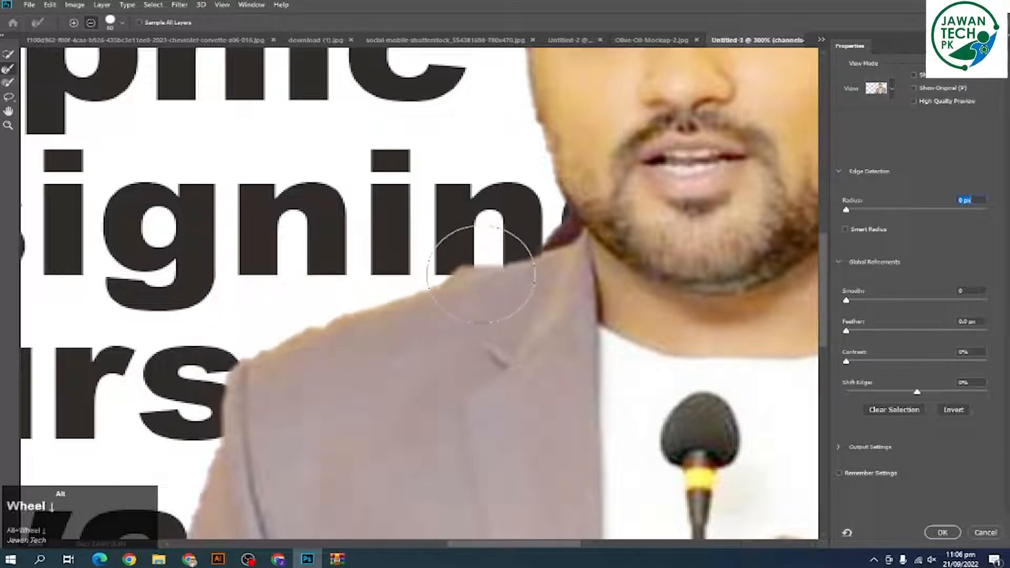
# Raise the edge detection radius to 3 px, then to 5 px
pyautogui.moveTo(846, 211); pyautogui.dragTo(885, 210)
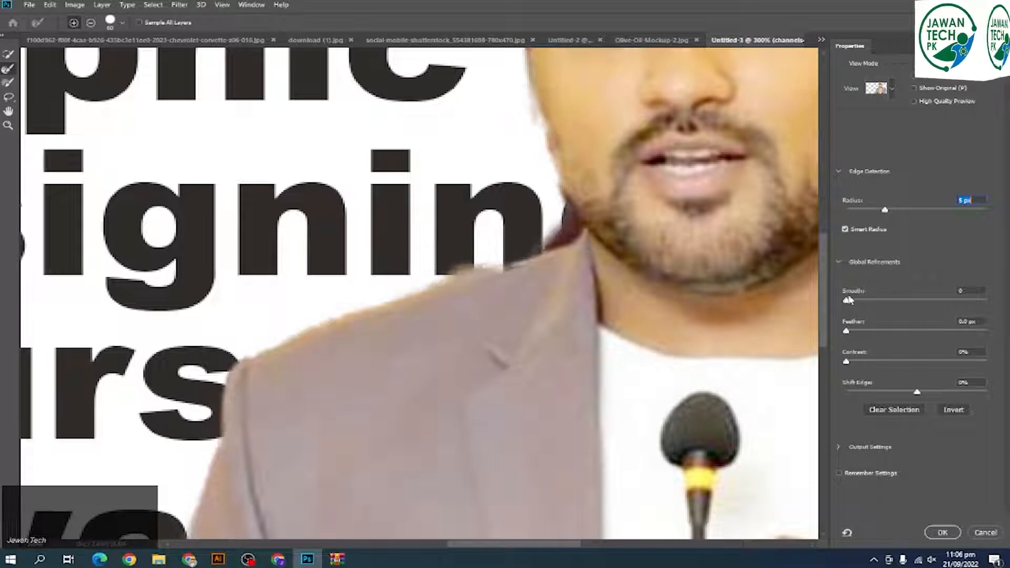
pyautogui.moveTo(846, 300); pyautogui.dragTo(864, 337)
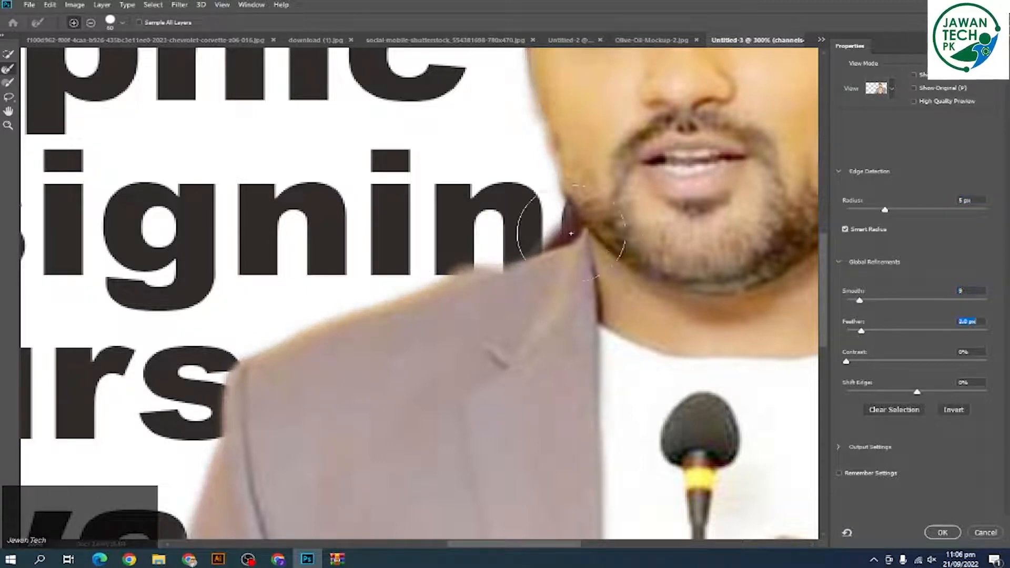
pyautogui.scroll(-1, 564, 227)
pyautogui.scroll(-3, 564, 228)
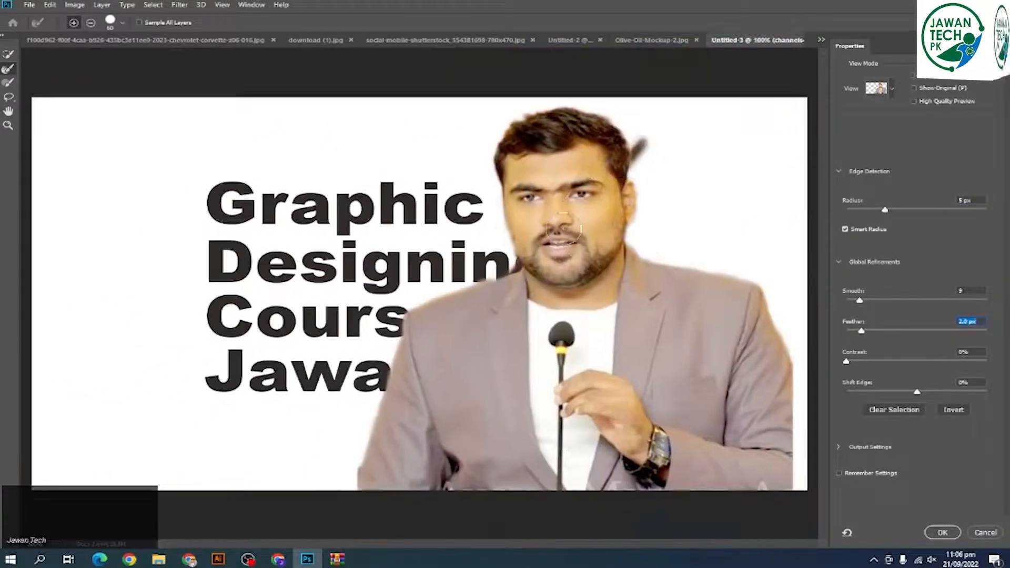
# Erase the stray dark strand and faint smudge beside the presenter's hair
pyautogui.hotkey('ctrl', '+')
pyautogui.hotkey('ctrl', '+')
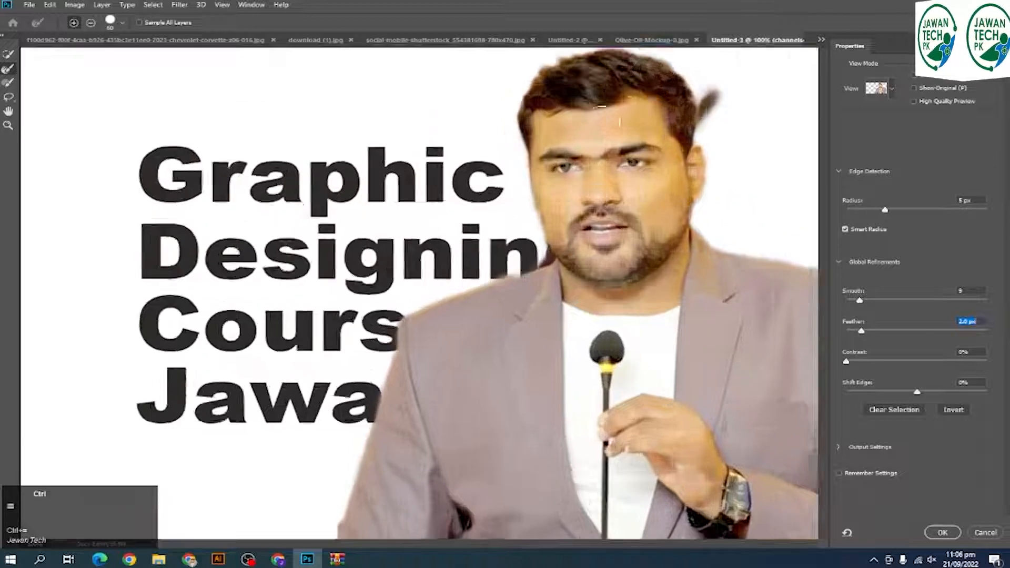
pyautogui.moveTo(567, 149); pyautogui.dragTo(400, 249)
pyautogui.moveTo(621, 126); pyautogui.dragTo(463, 236)
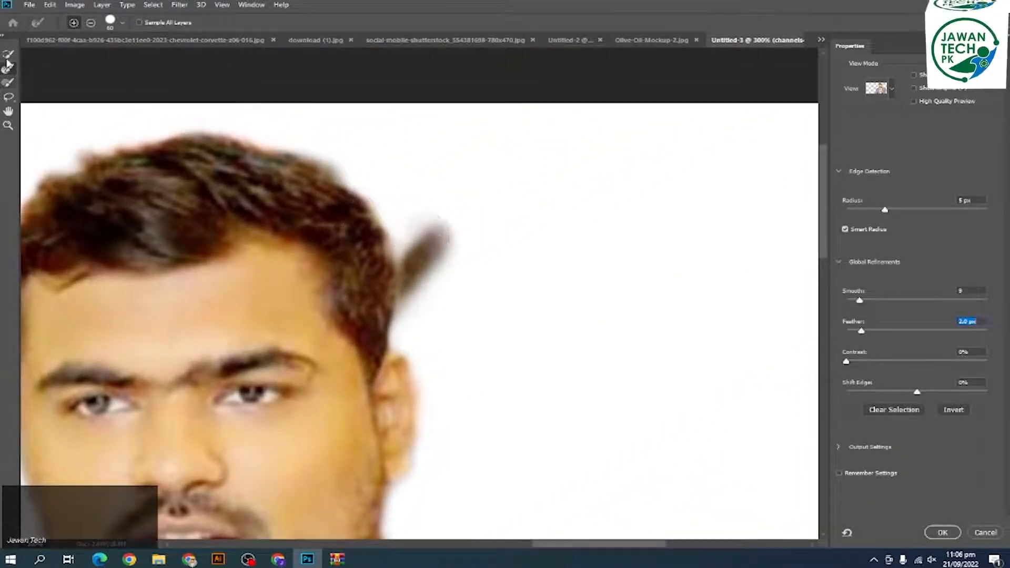
pyautogui.press('w')
pyautogui.keyDown('alt'); pyautogui.click(424, 242); pyautogui.keyUp('alt')
pyautogui.keyDown('alt'); pyautogui.click(418, 276); pyautogui.keyUp('alt')
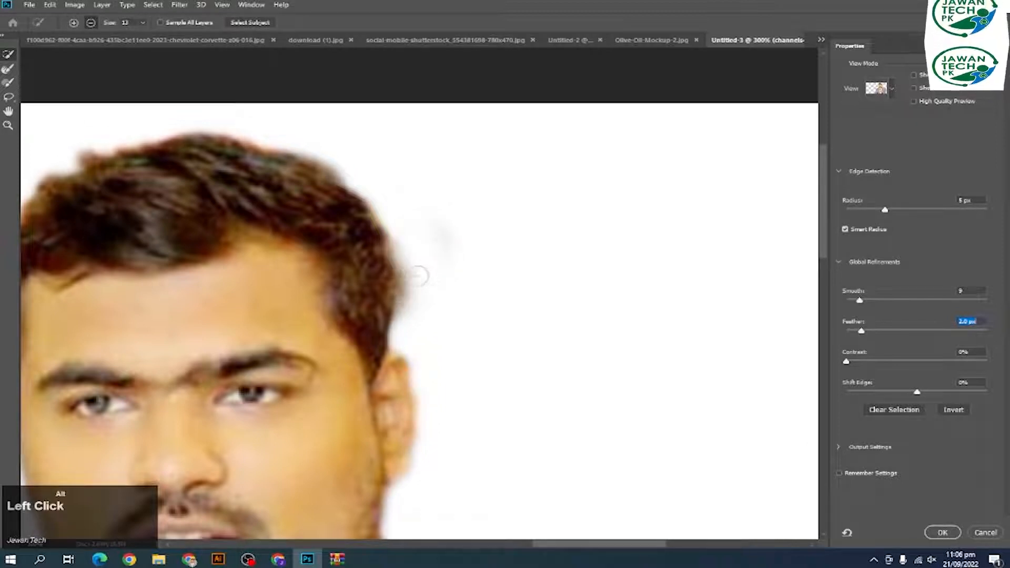
pyautogui.click(415, 305)
pyautogui.keyDown('alt'); pyautogui.click(450, 223); pyautogui.keyUp('alt')
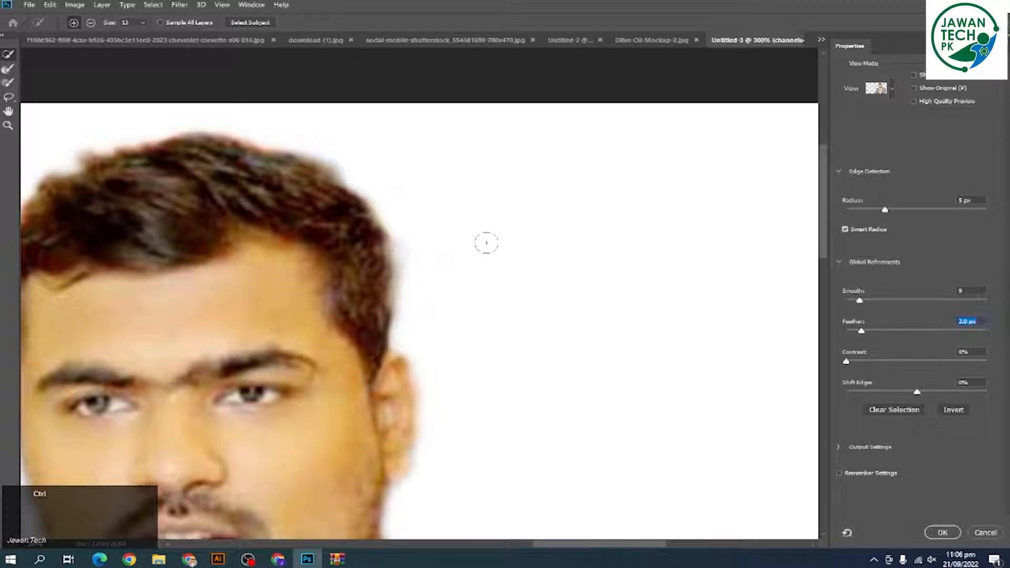
pyautogui.hotkey('ctrl', '-')
pyautogui.hotkey('ctrl', '-')
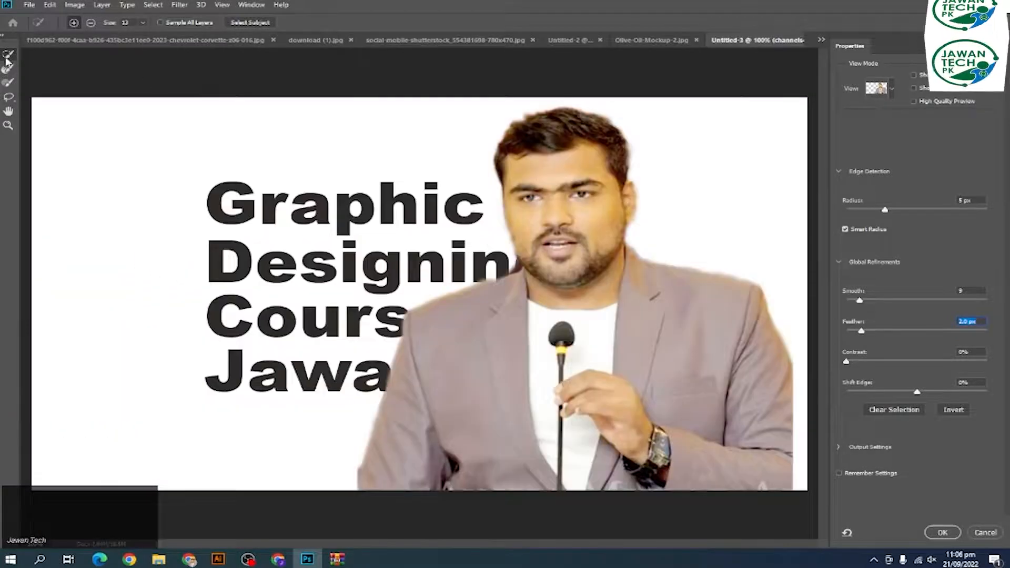
# Touch up the top of the hair, undo that stroke, and output the cut-out as a new layer
pyautogui.click(9, 68)
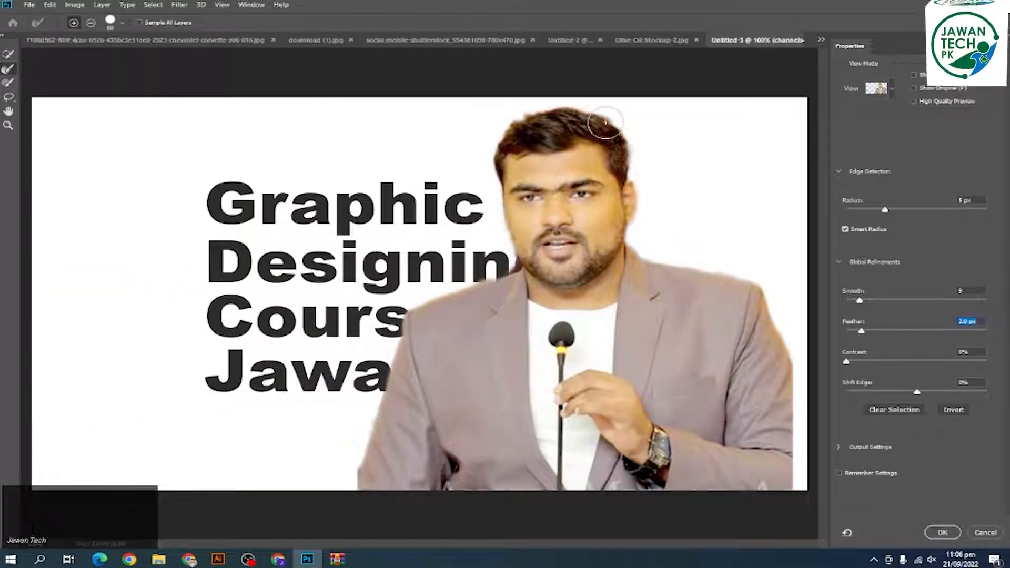
pyautogui.moveTo(600, 123)
pyautogui.mouseDown()
pyautogui.moveTo(582, 110)
pyautogui.moveTo(535, 116)
pyautogui.moveTo(505, 146)
pyautogui.mouseUp()
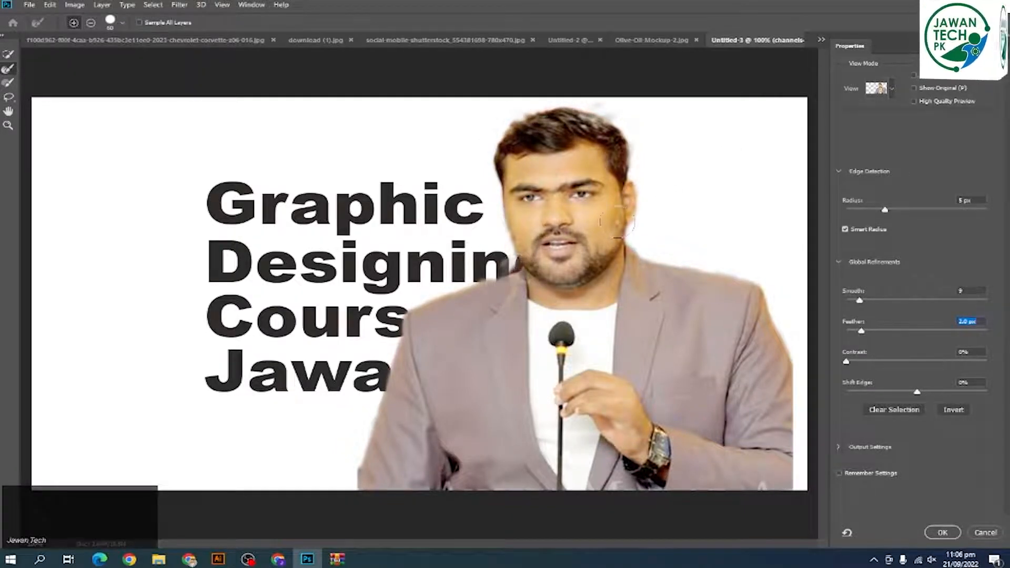
pyautogui.hotkey('ctrl', 'z')
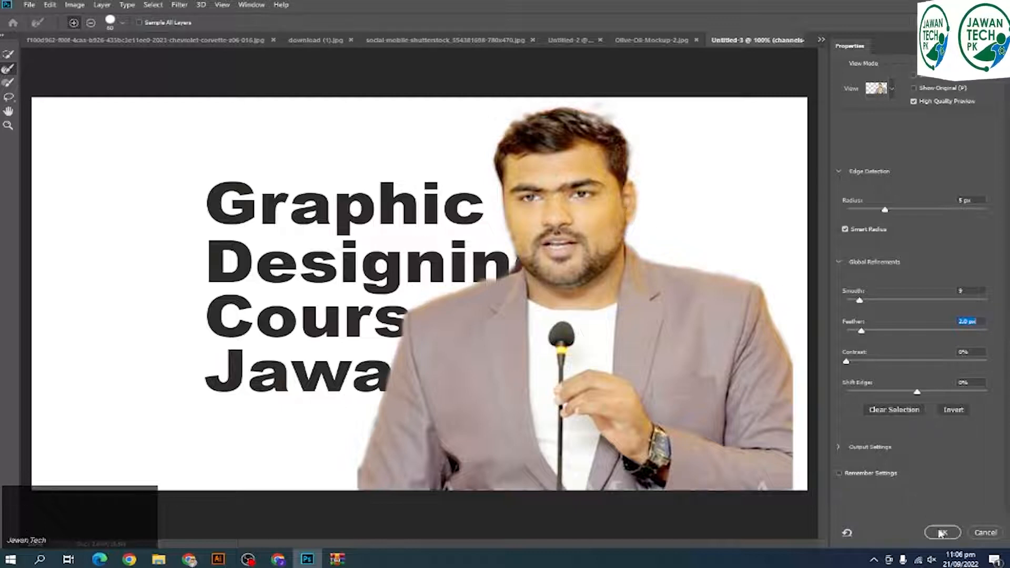
pyautogui.click(942, 533)
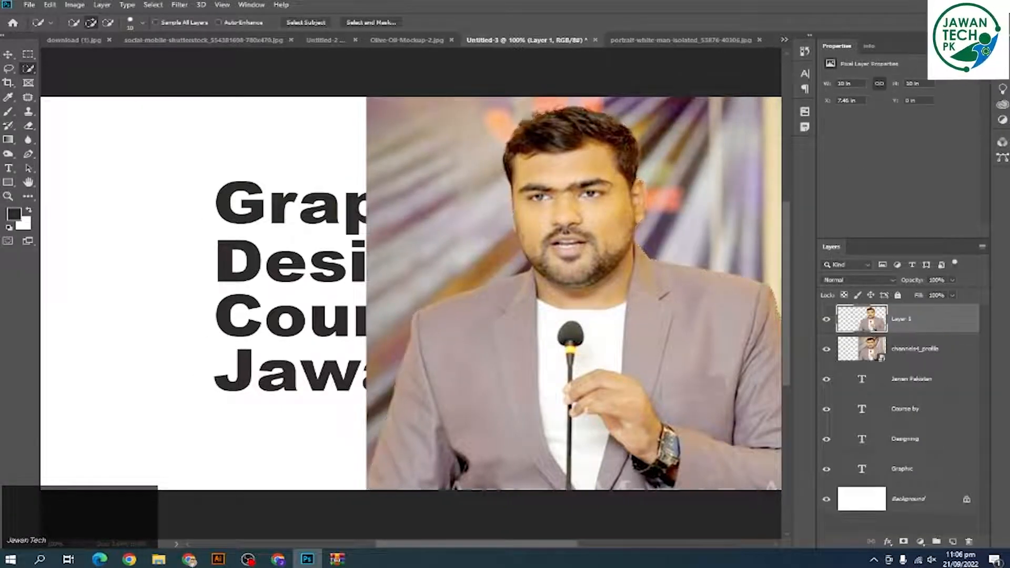
# Hide the channels4_profile layer and try moving the cut-out right, then undo
pyautogui.press('v')
pyautogui.click(451, 214)
pyautogui.click(826, 348)
pyautogui.scroll(-3, 630, 280)
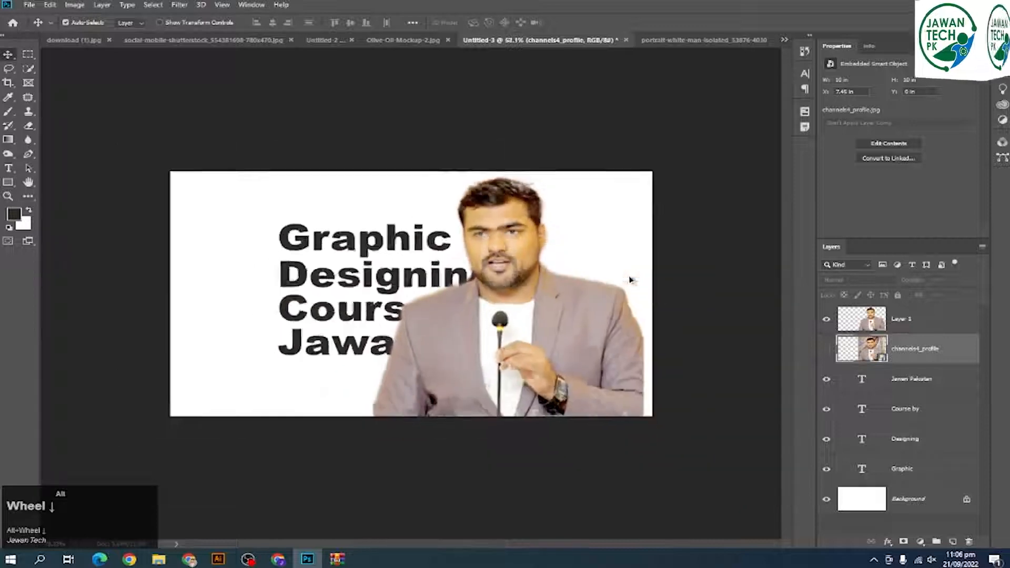
pyautogui.moveTo(548, 301); pyautogui.dragTo(621, 300)
pyautogui.scroll(3, 561, 268)
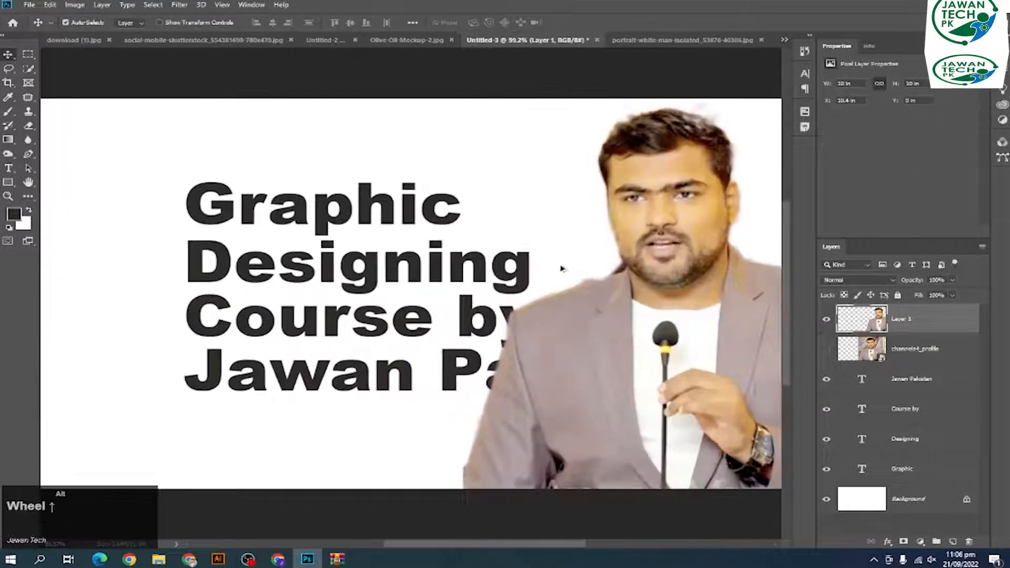
pyautogui.scroll(4, 561, 269)
pyautogui.click(632, 283)
pyautogui.hotkey('ctrl', 'z')
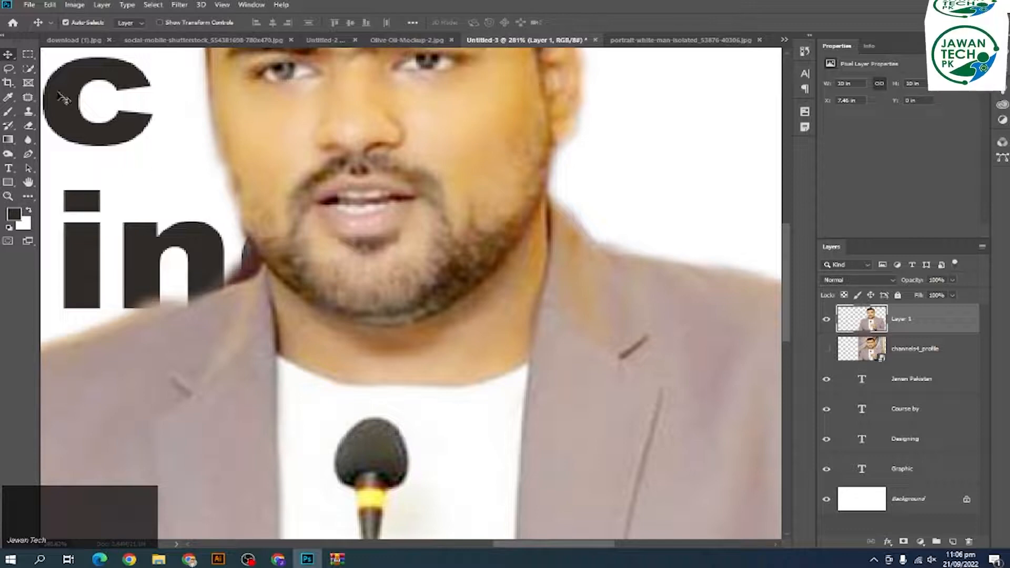
# Open Select and Mask from the Lasso tool, then cancel it
pyautogui.click(8, 69)
pyautogui.click(291, 23)
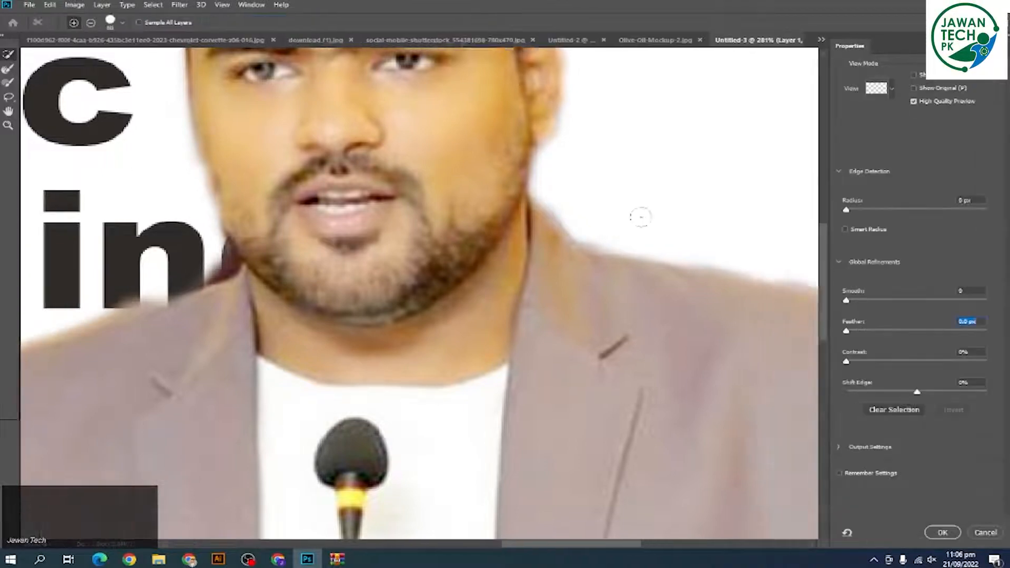
pyautogui.press('alt')
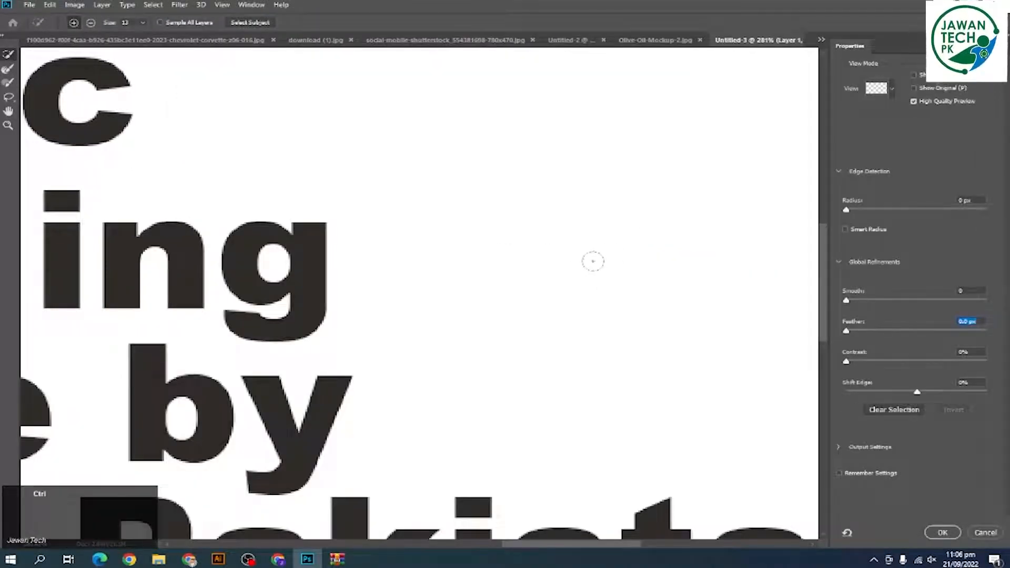
pyautogui.hotkey('ctrl', '0')
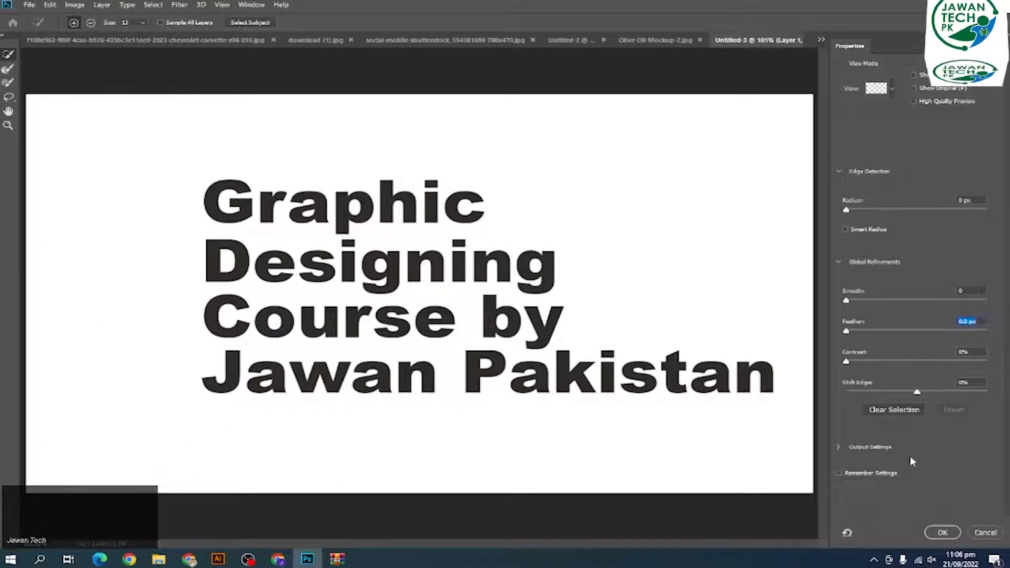
pyautogui.click(981, 538)
# Move the cut-out presenter left so he overlaps the title
pyautogui.press('v')
pyautogui.moveTo(603, 252); pyautogui.dragTo(526, 268)
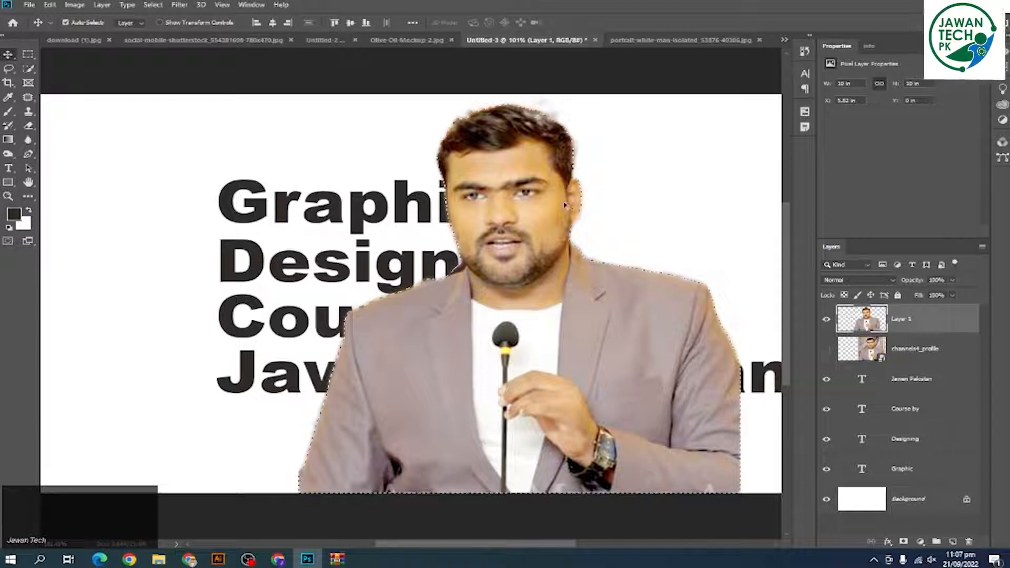
pyautogui.click(8, 68)
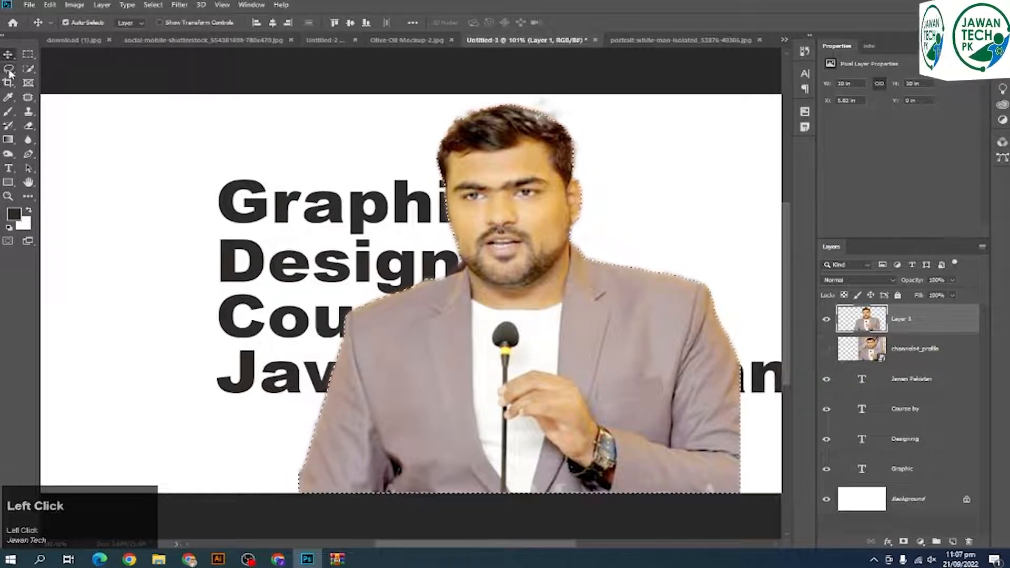
# Reopen Select and Mask and refine the edge along the top of the presenter's hair
pyautogui.click(282, 22)
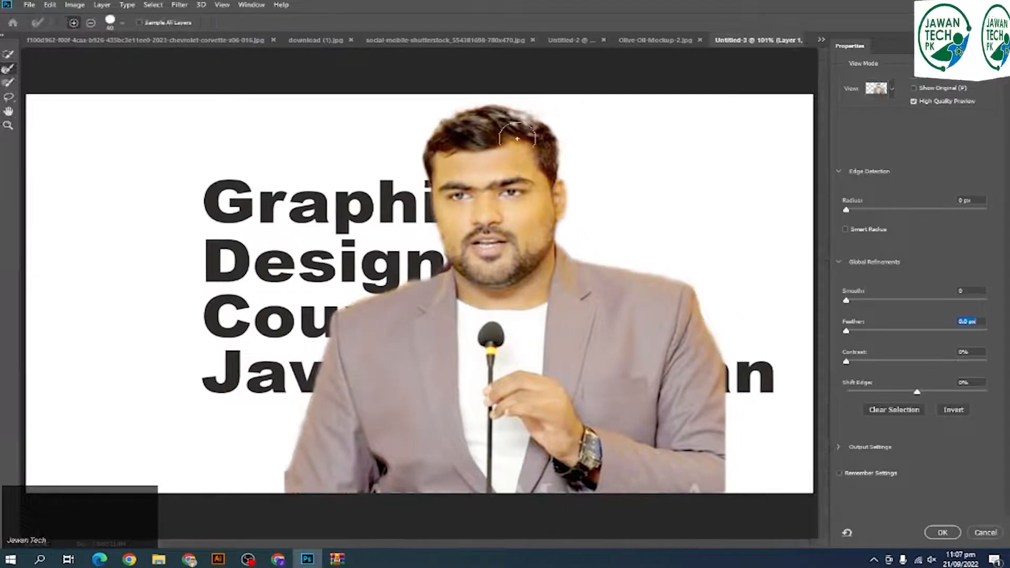
pyautogui.moveTo(513, 122)
pyautogui.mouseDown()
pyautogui.moveTo(535, 121)
pyautogui.moveTo(524, 127)
pyautogui.moveTo(539, 132)
pyautogui.mouseUp()
pyautogui.click(8, 83)
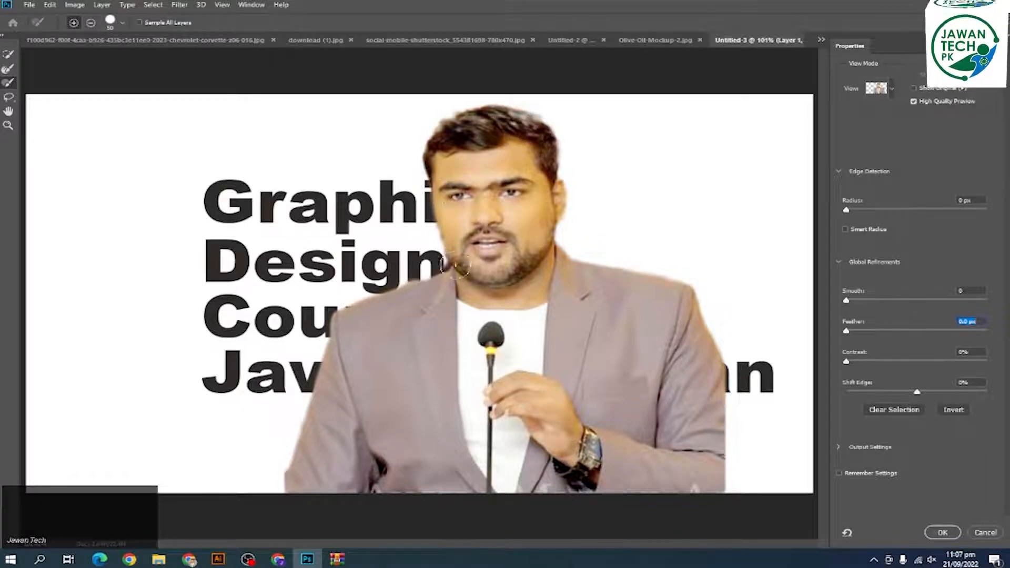
pyautogui.click(13, 63)
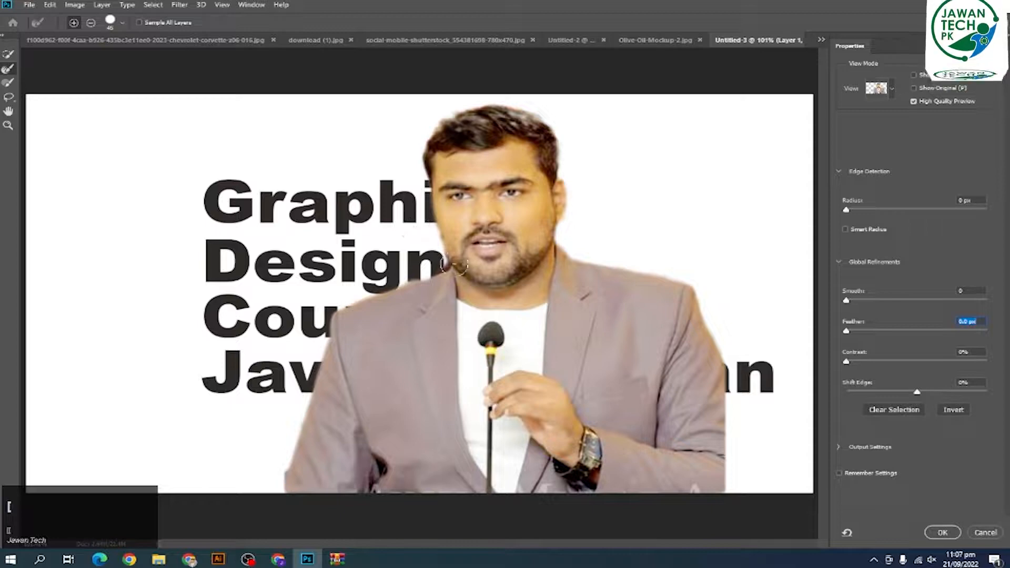
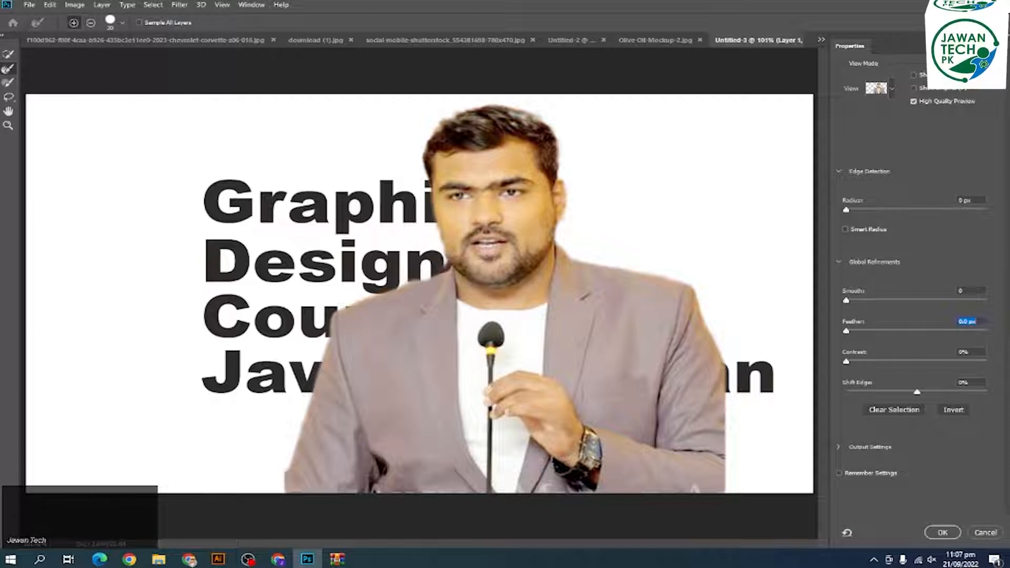
# Fill in the missing selection beside the collar with Quick Selection, undoing the bad stroke
pyautogui.click(8, 82)
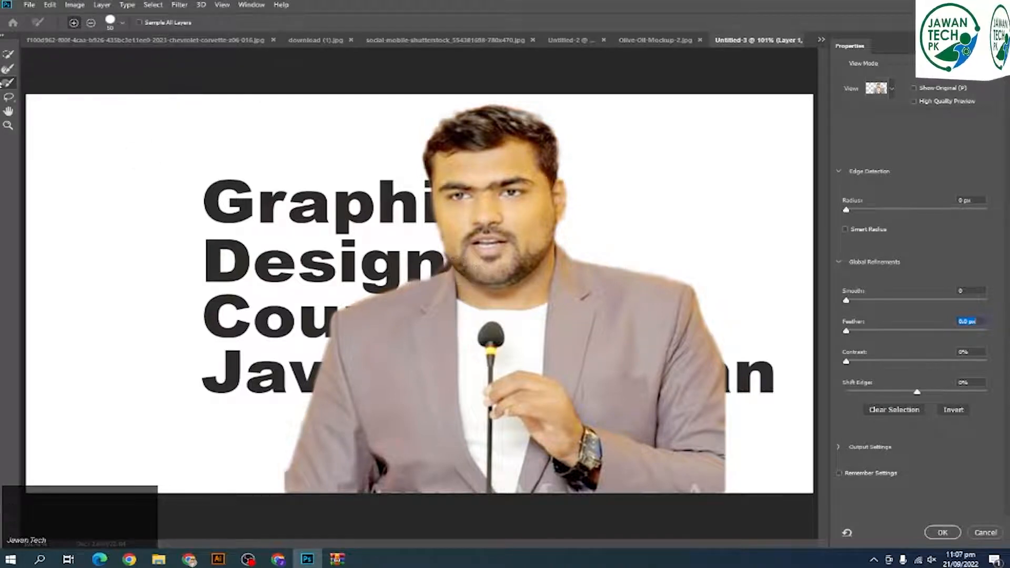
pyautogui.click(8, 54)
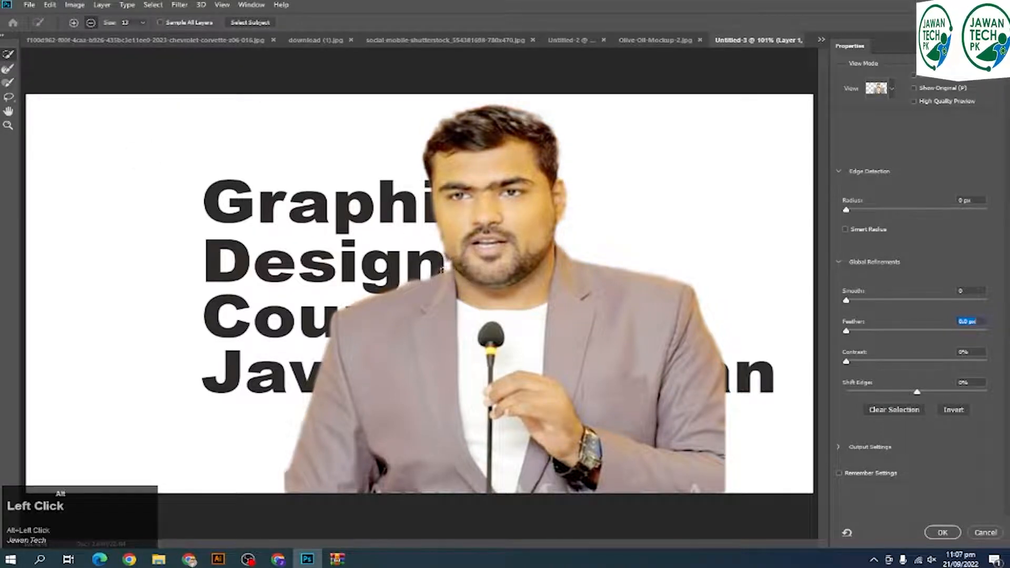
pyautogui.click(450, 275)
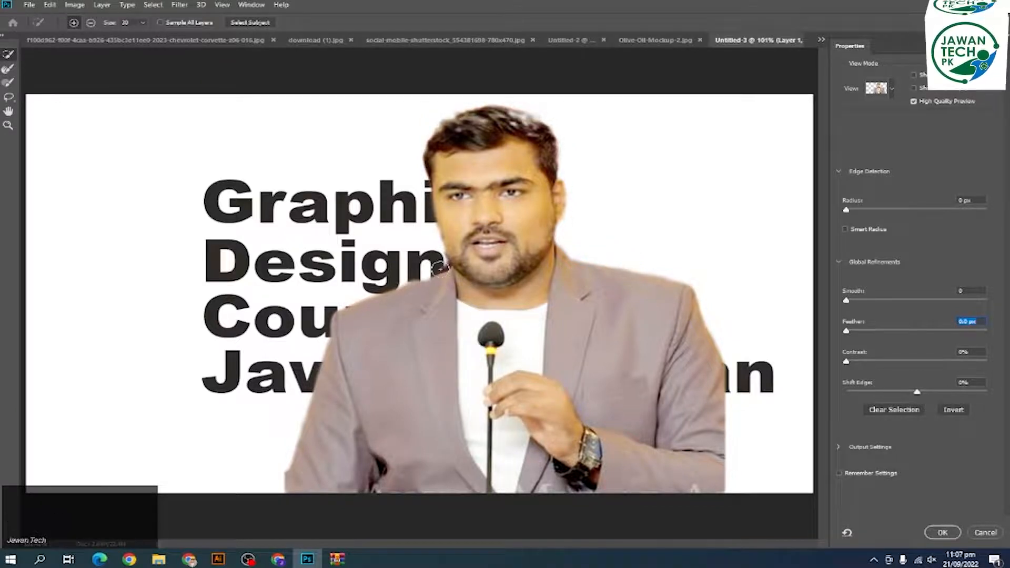
pyautogui.hotkey('ctrl', 'z')
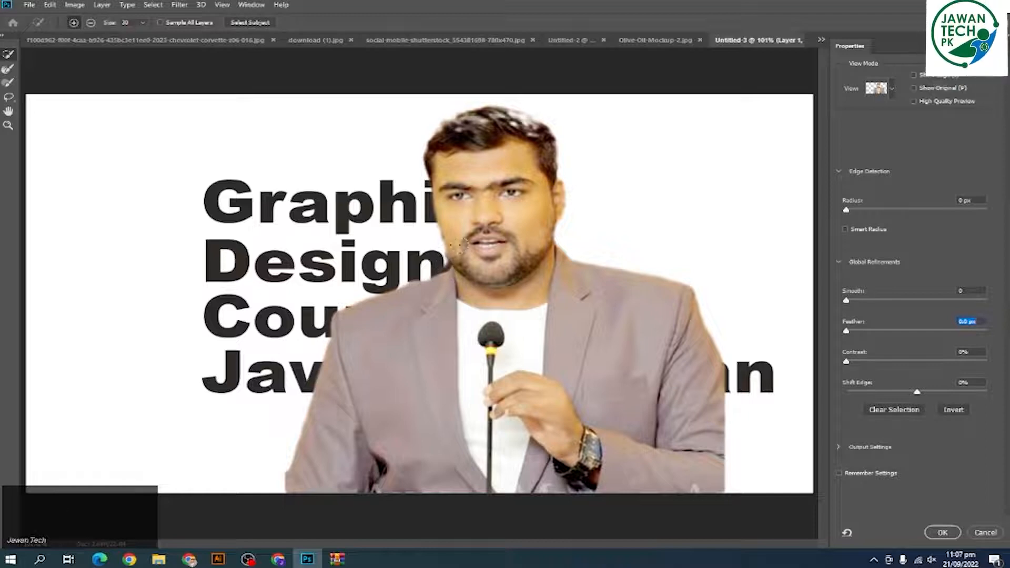
# Refine the hair edge along the top of the head and apply the selection with OK
pyautogui.click(8, 68)
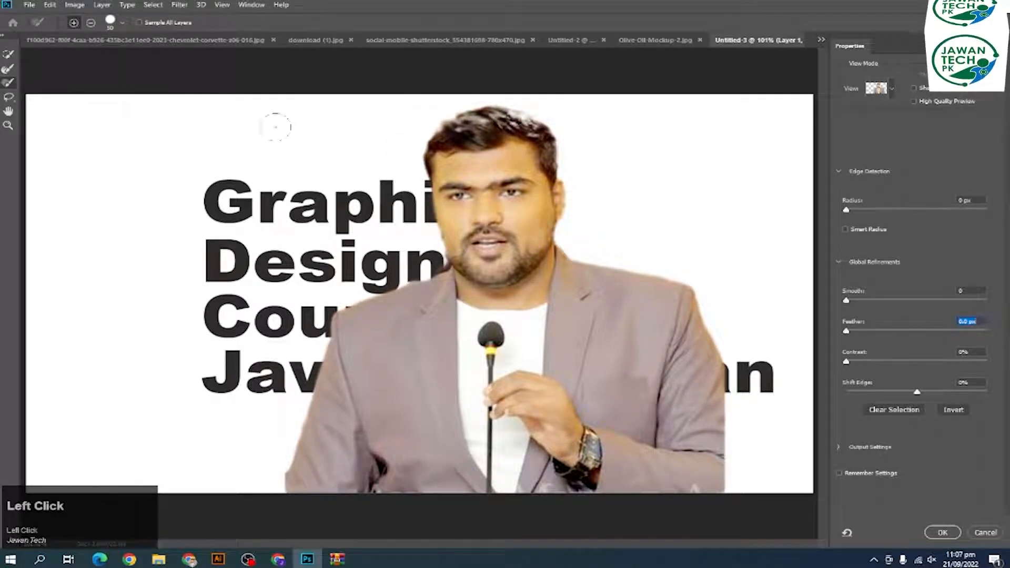
pyautogui.moveTo(484, 121); pyautogui.dragTo(543, 131)
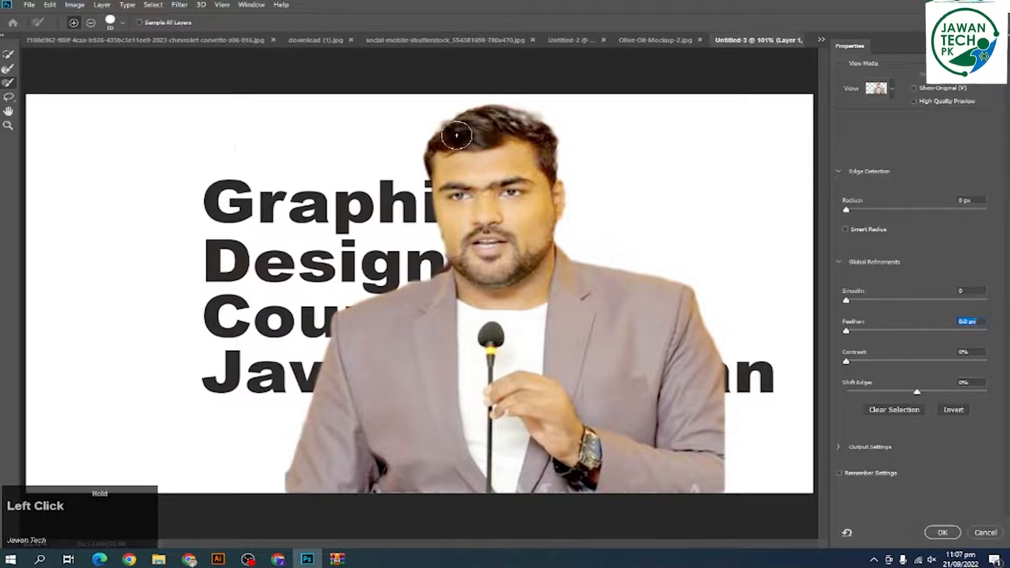
pyautogui.click(9, 98)
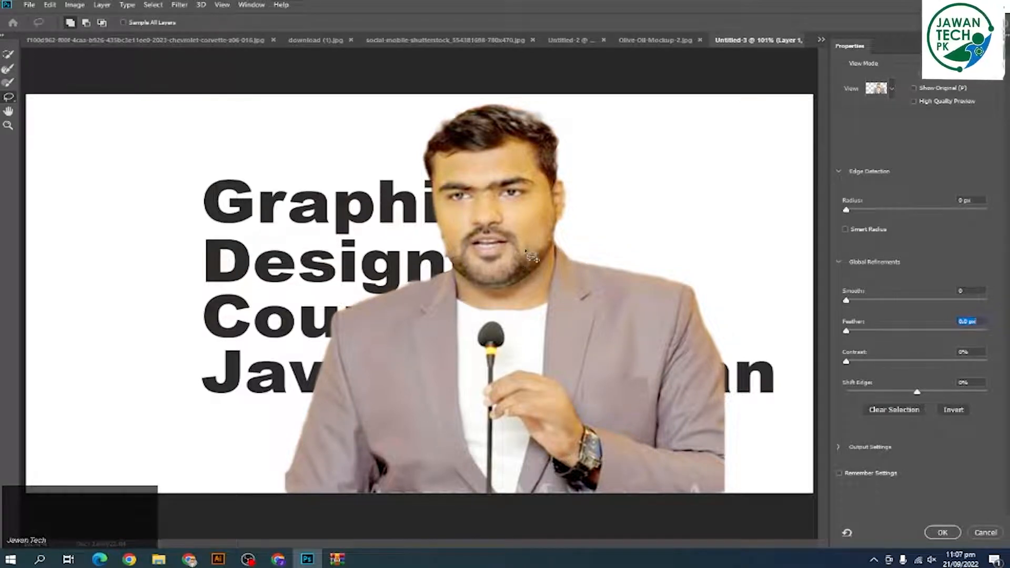
pyautogui.click(943, 533)
pyautogui.scroll(-2, 480, 294)
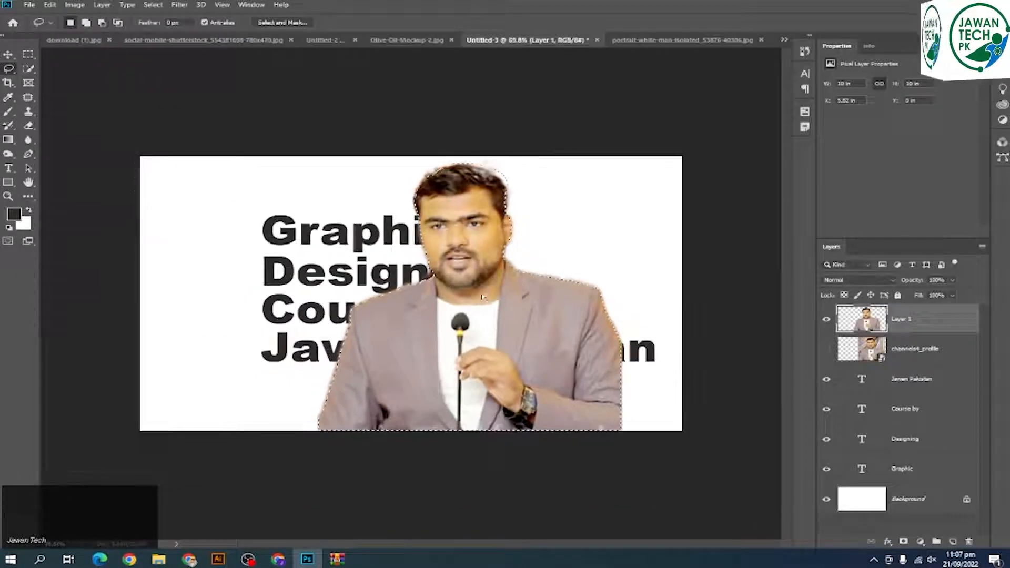
# Copy the presenter onto Layer 2, move him to the right edge, and delete Layer 1
pyautogui.hotkey('ctrl', 'j')
pyautogui.press('v')
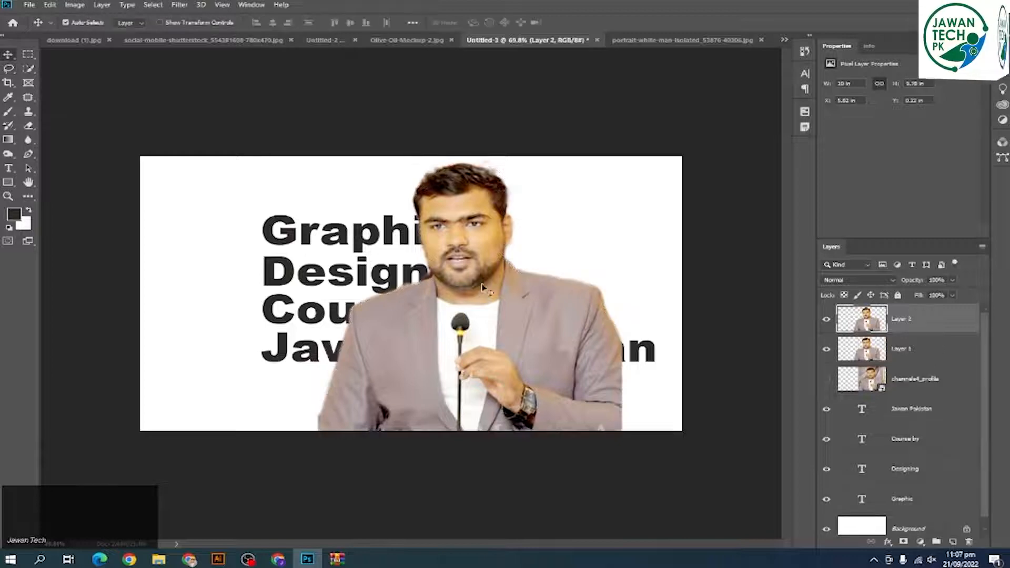
pyautogui.moveTo(480, 290); pyautogui.dragTo(572, 277)
pyautogui.moveTo(442, 263); pyautogui.dragTo(426, 255)
pyautogui.press('Delete')
pyautogui.moveTo(573, 245); pyautogui.dragTo(629, 256)
pyautogui.scroll(1, 637, 250)
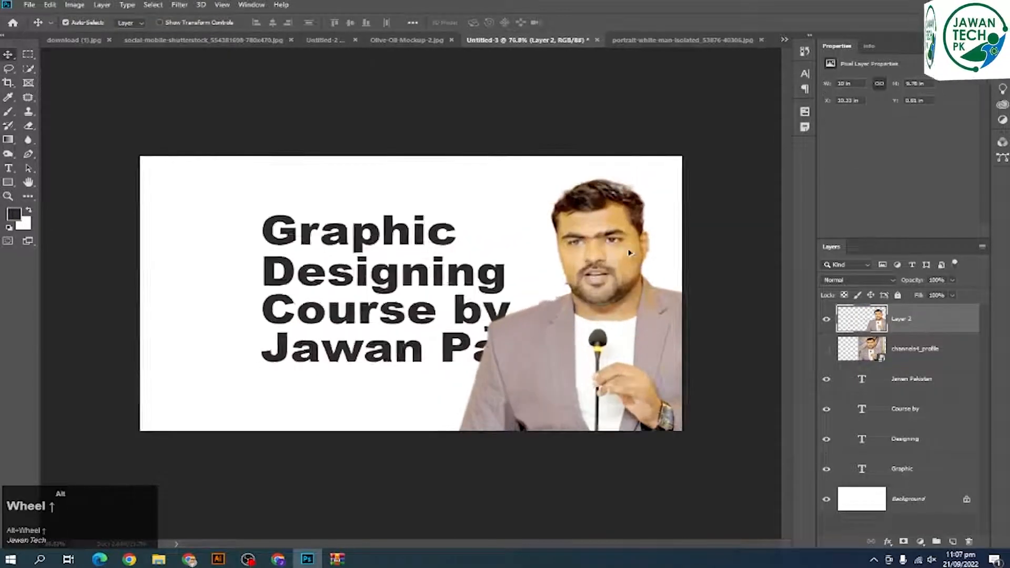
pyautogui.scroll(-2, 632, 249)
pyautogui.scroll(1, 596, 261)
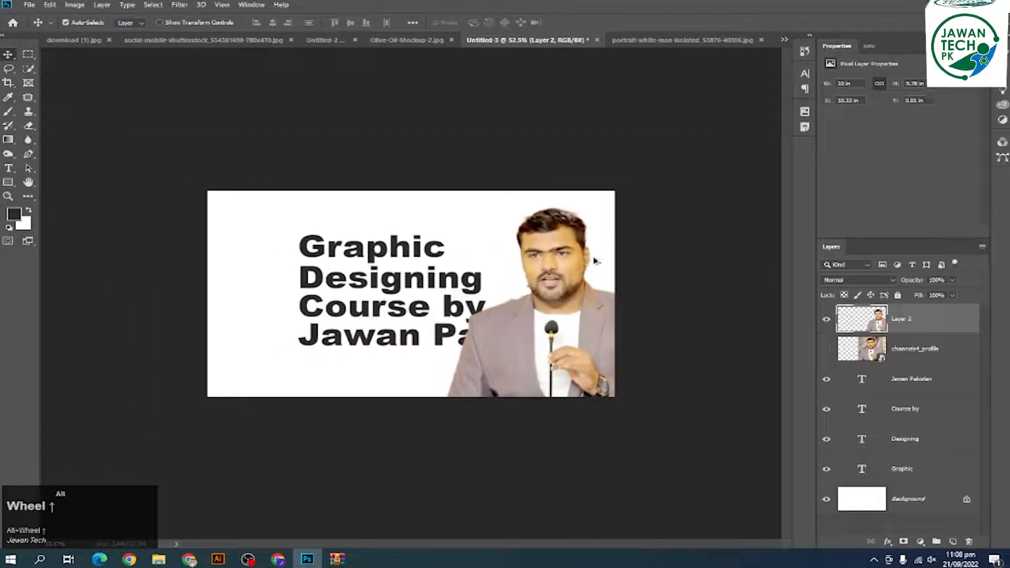
# Move the four title lines left together and bring them above the presenter
pyautogui.click(643, 40)
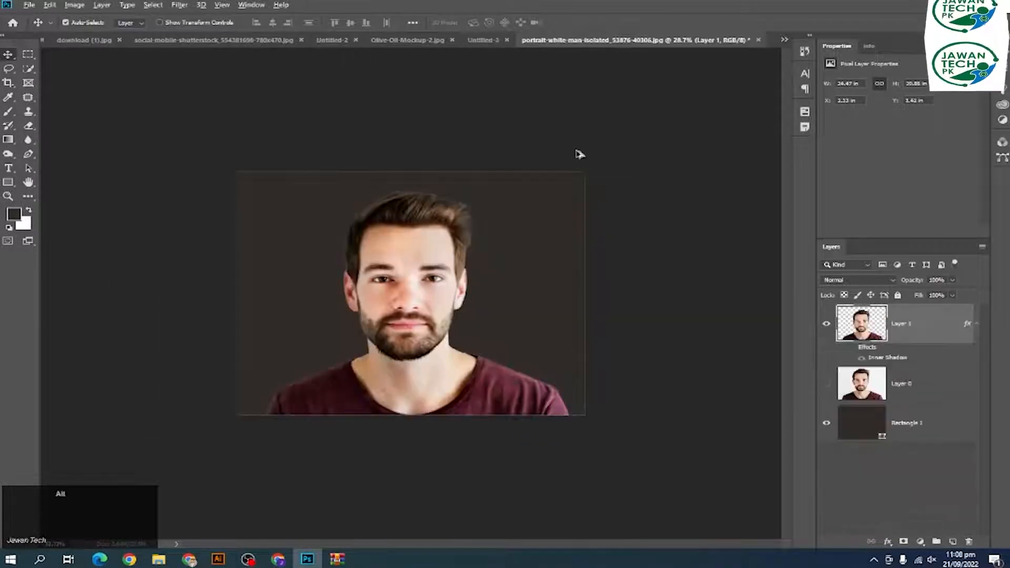
pyautogui.scroll(2, 508, 278)
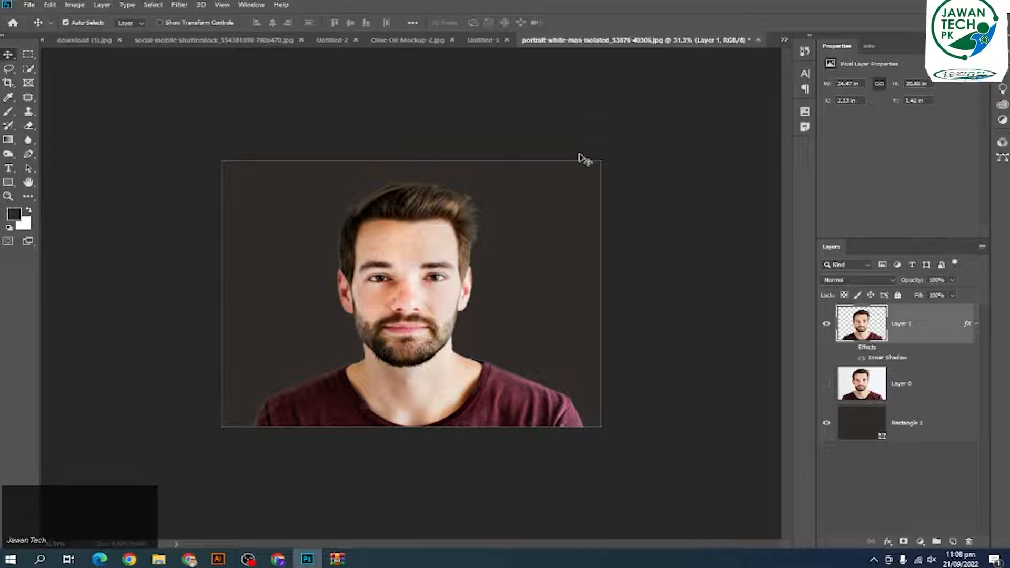
pyautogui.click(489, 43)
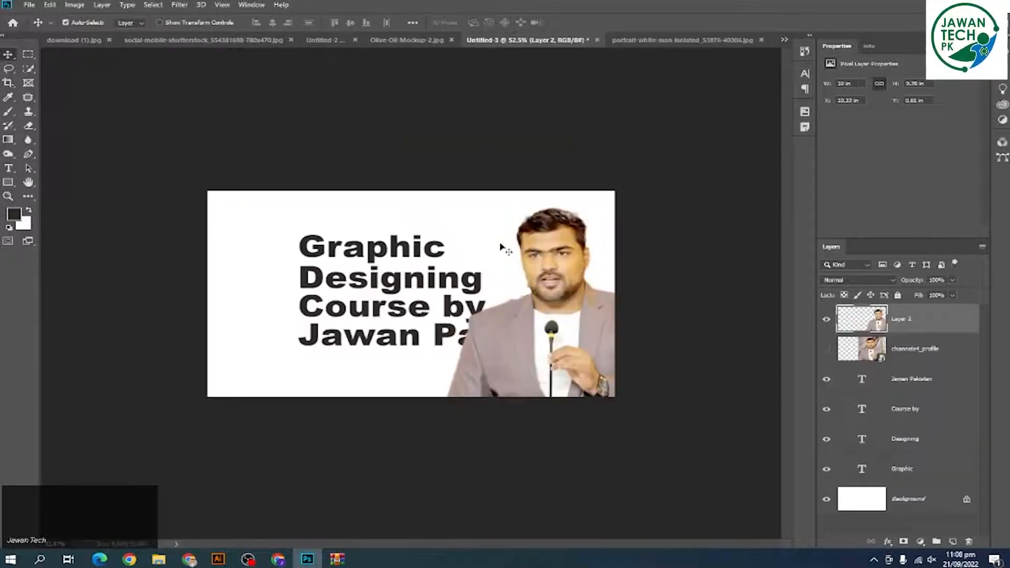
pyautogui.click(413, 256)
pyautogui.keyDown('shift'); pyautogui.click(427, 289); pyautogui.keyUp('shift')
pyautogui.keyDown('shift'); pyautogui.click(416, 312); pyautogui.keyUp('shift')
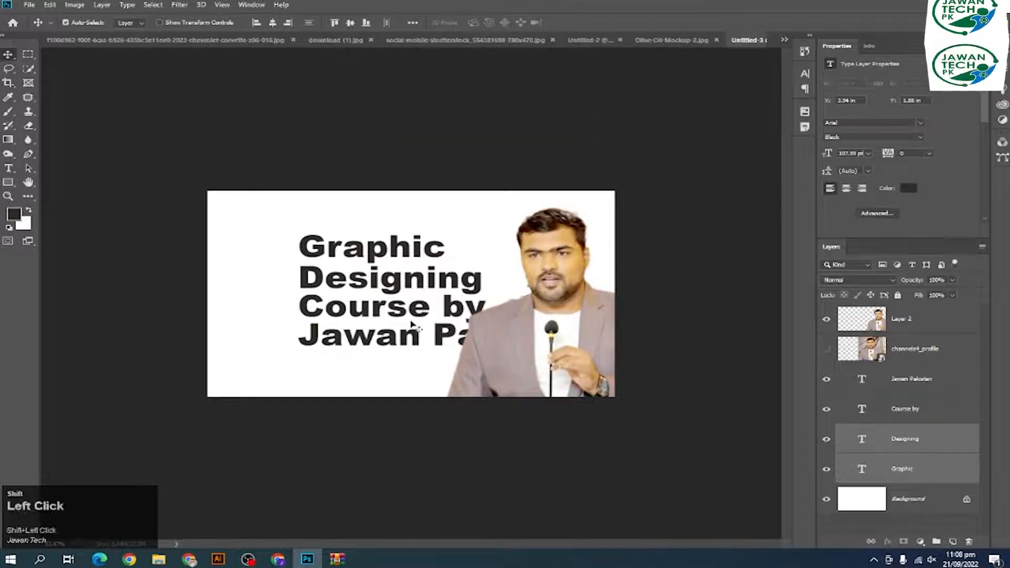
pyautogui.keyDown('shift'); pyautogui.click(401, 336); pyautogui.keyUp('shift')
pyautogui.moveTo(399, 337); pyautogui.dragTo(354, 325)
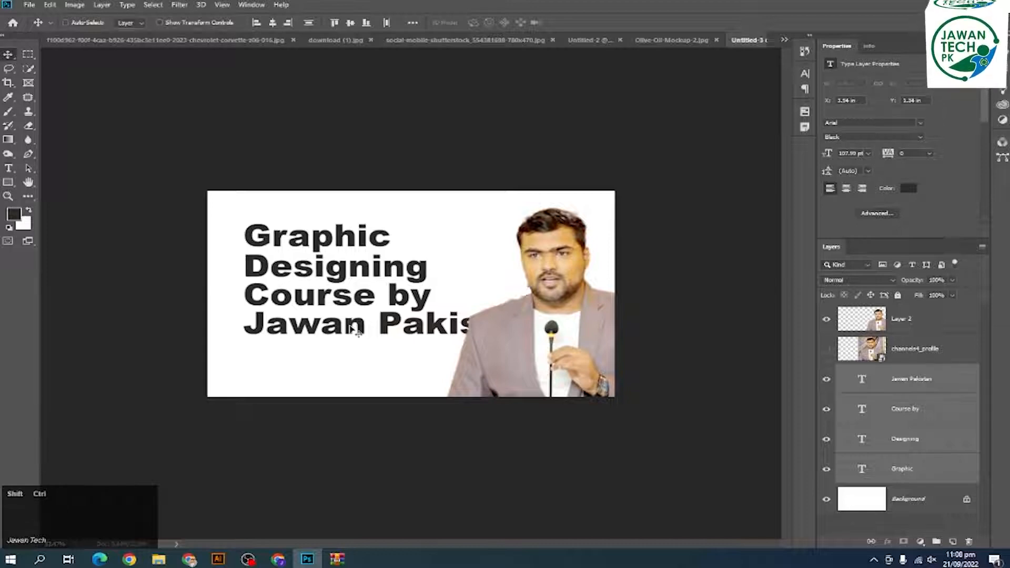
pyautogui.hotkey('ctrl', 'shift', ']')
# Shrink Jawan Pakistan to about 63% and scale the Course by line down too
pyautogui.hotkey('ctrl', 't')
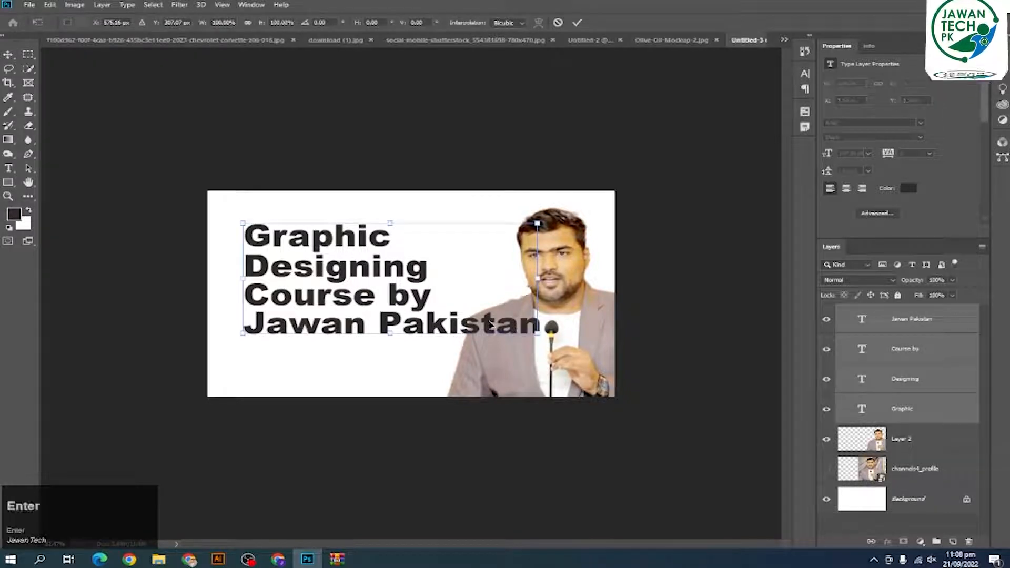
pyautogui.press('Return')
pyautogui.click(429, 149)
pyautogui.click(413, 325)
pyautogui.hotkey('ctrl', 't')
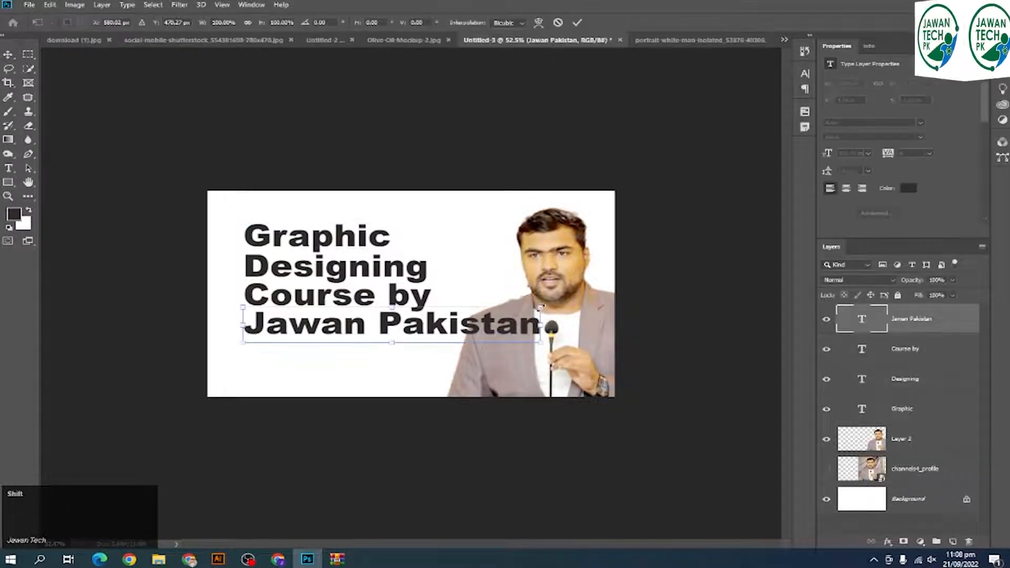
pyautogui.moveTo(541, 307); pyautogui.dragTo(430, 321)
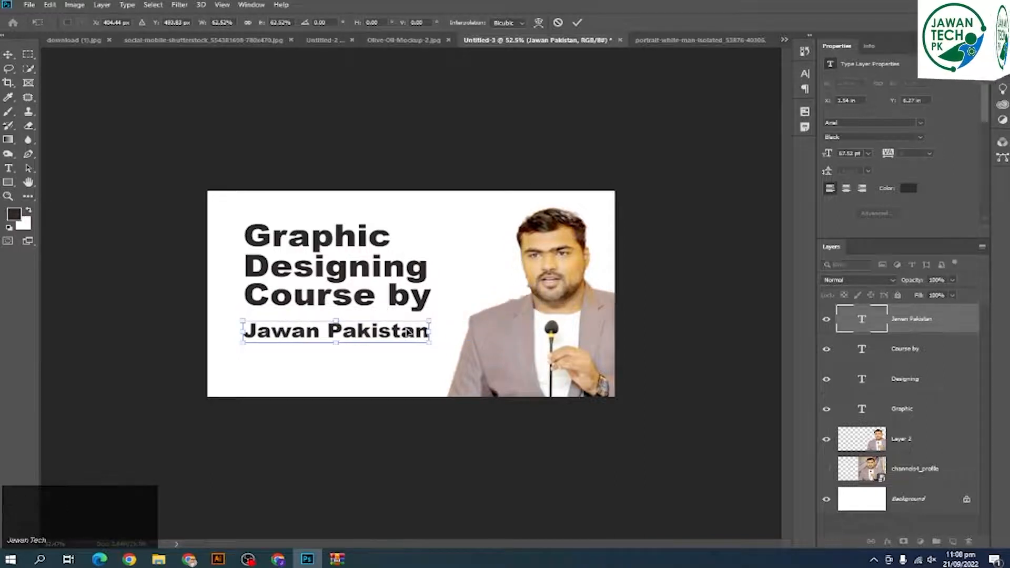
pyautogui.press('Return')
pyautogui.click(373, 299)
pyautogui.hotkey('ctrl', 't')
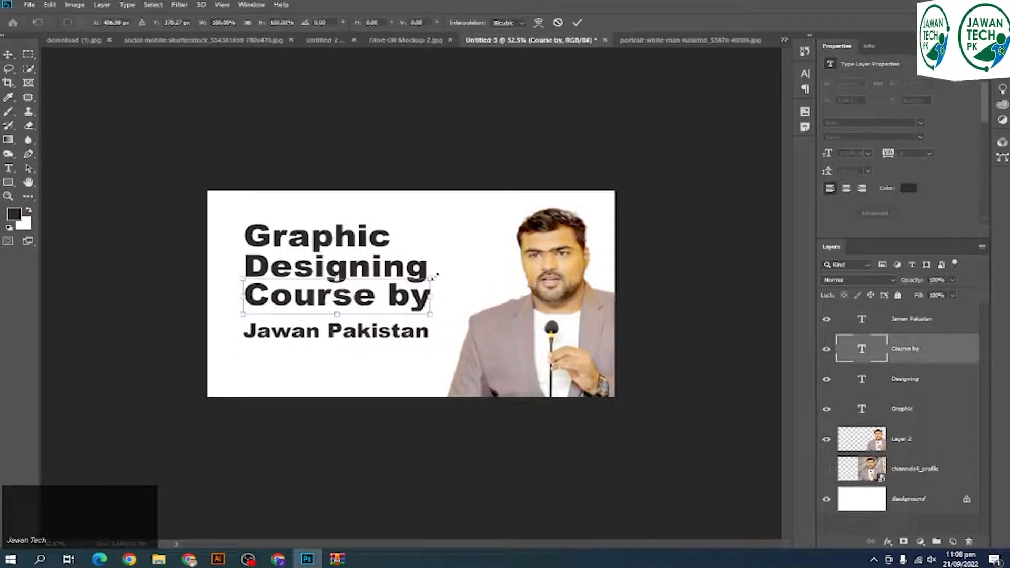
pyautogui.moveTo(432, 283); pyautogui.dragTo(321, 305)
pyautogui.press('Return')
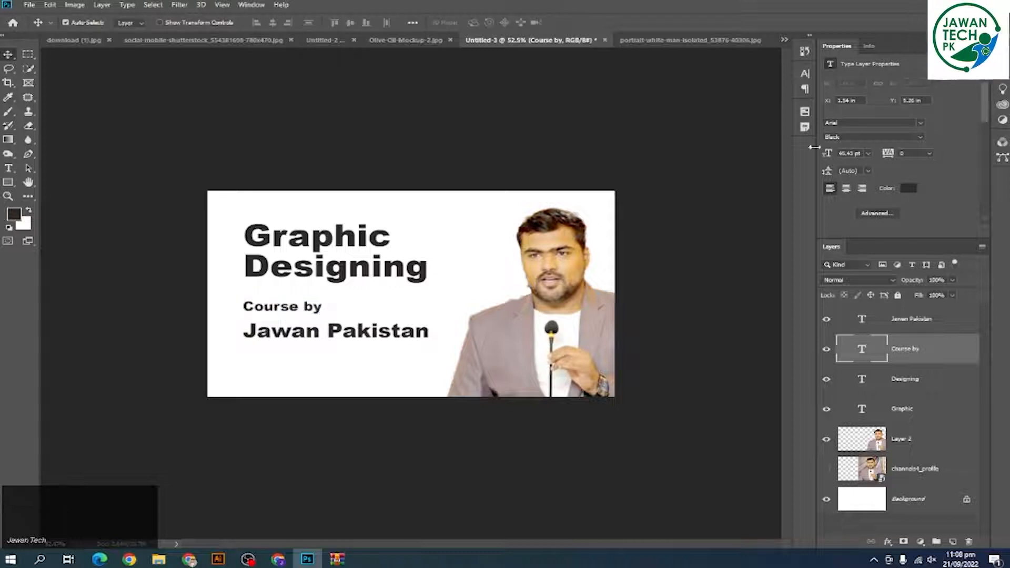
# Set Course by to Regular weight, tuck it under Designing, and delete the Jawan Pakistan line
pyautogui.click(261, 6)
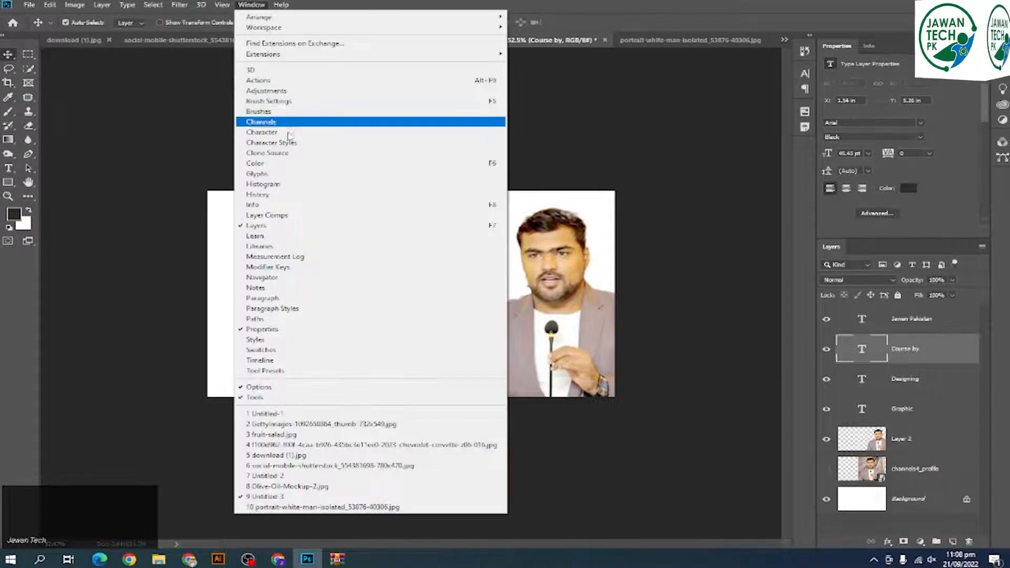
pyautogui.click(290, 133)
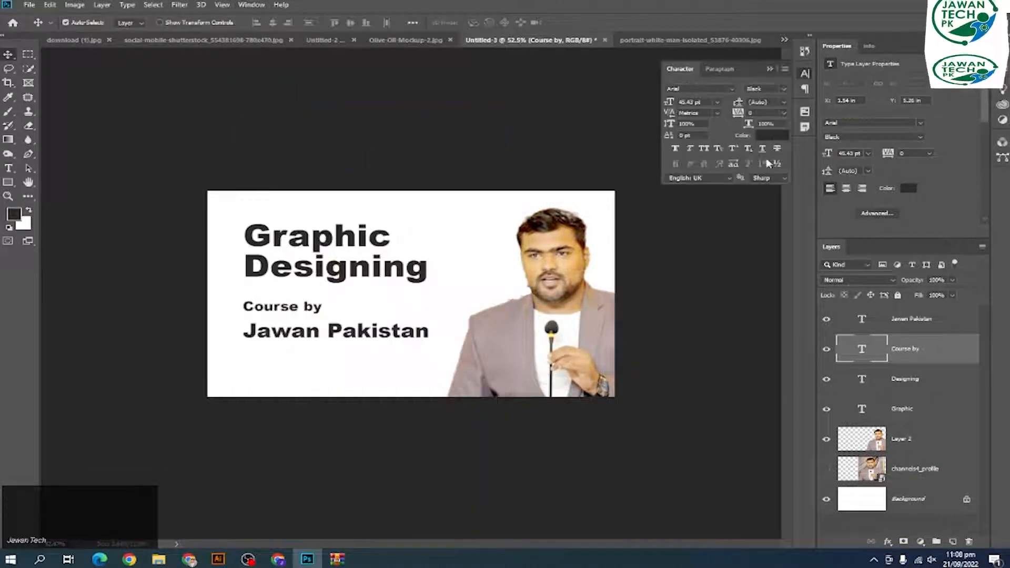
pyautogui.click(783, 88)
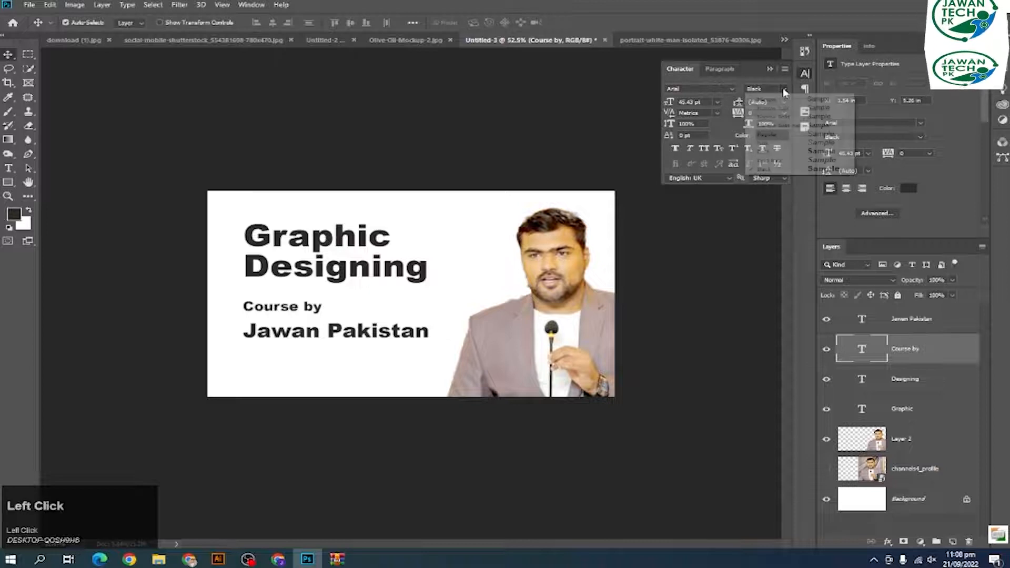
pyautogui.click(783, 136)
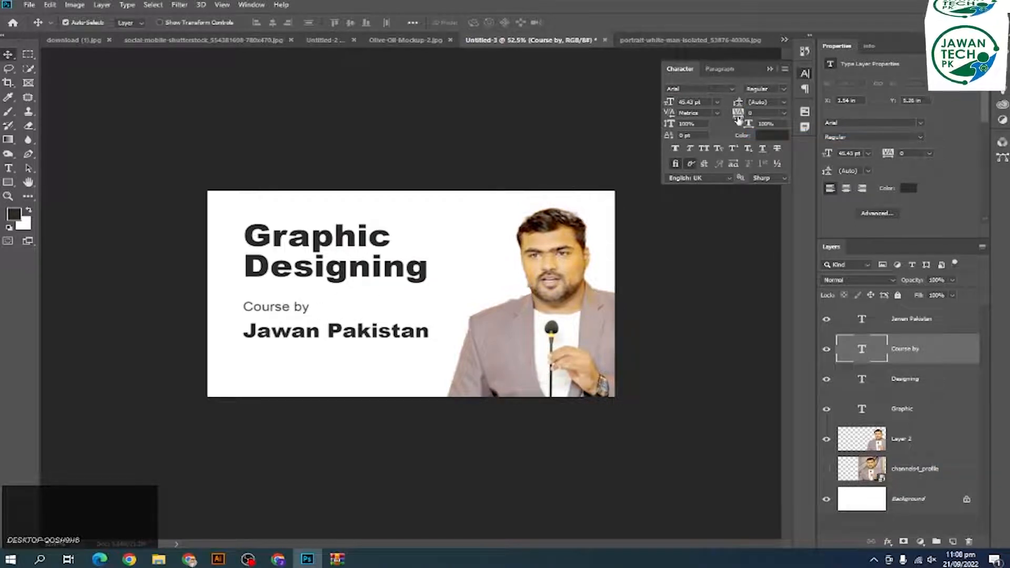
pyautogui.moveTo(326, 308); pyautogui.dragTo(326, 290)
pyautogui.click(339, 329)
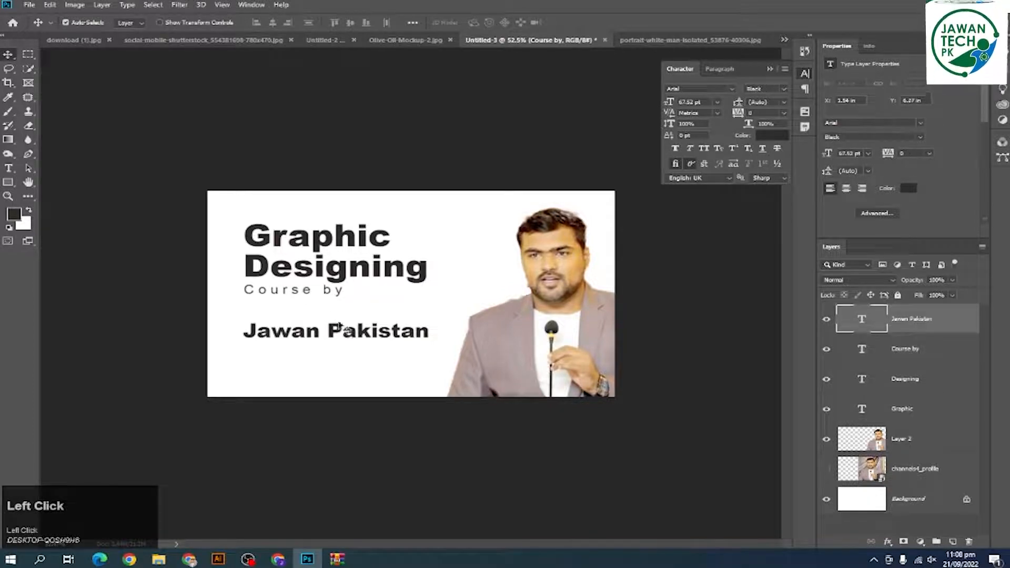
pyautogui.press('Delete')
# Search Google Images for 'jawan pakistan', copy the round logo, and paste it into the banner
pyautogui.click(283, 561)
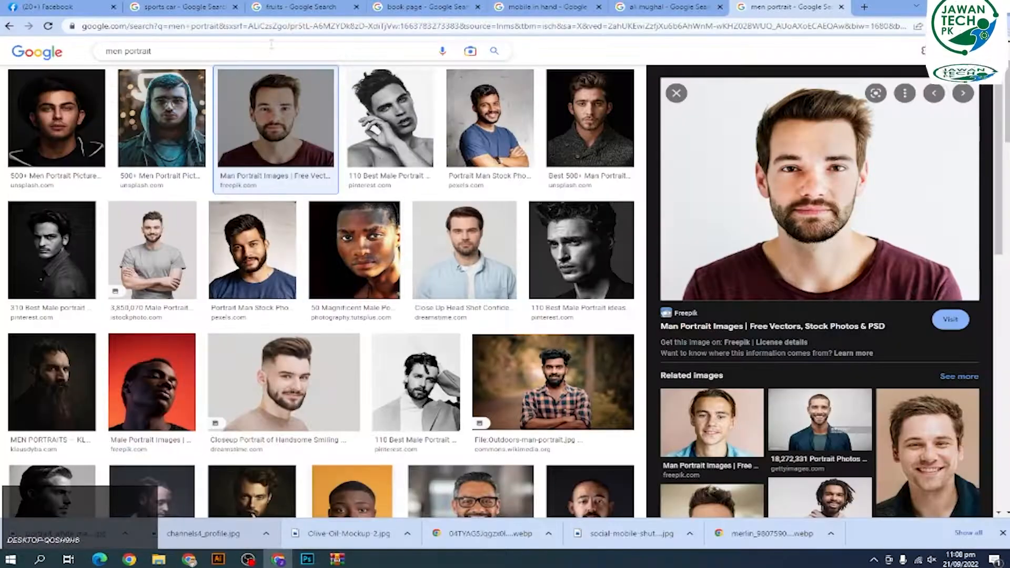
pyautogui.click(268, 49)
pyautogui.write('jawan ')
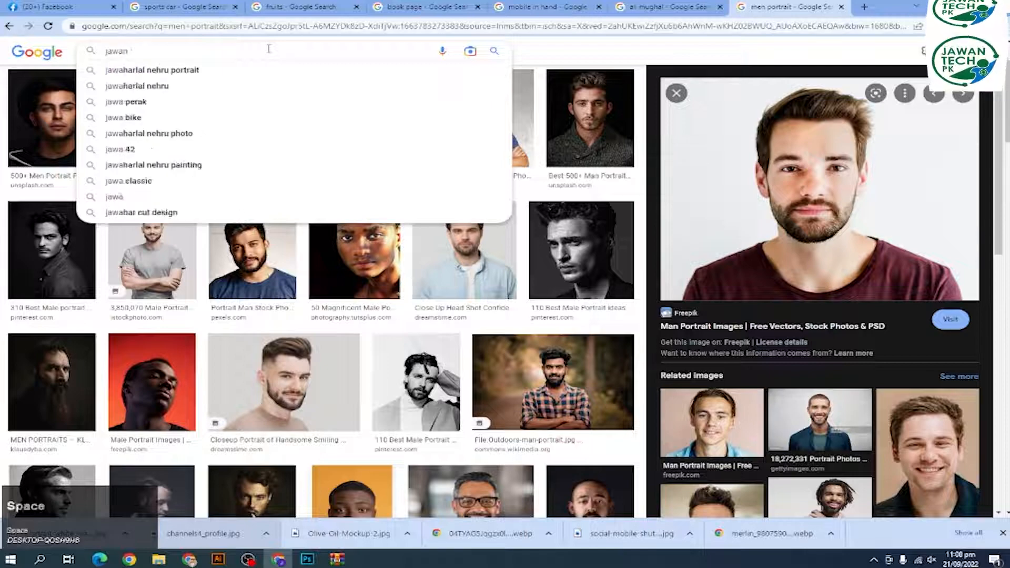
pyautogui.write('pakistan')
pyautogui.press('Return')
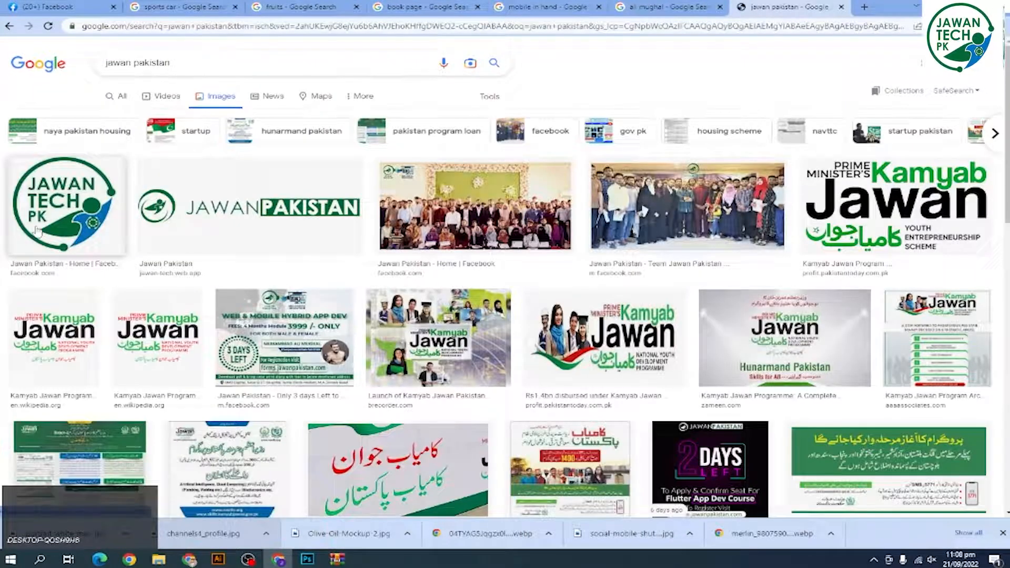
pyautogui.click(36, 230)
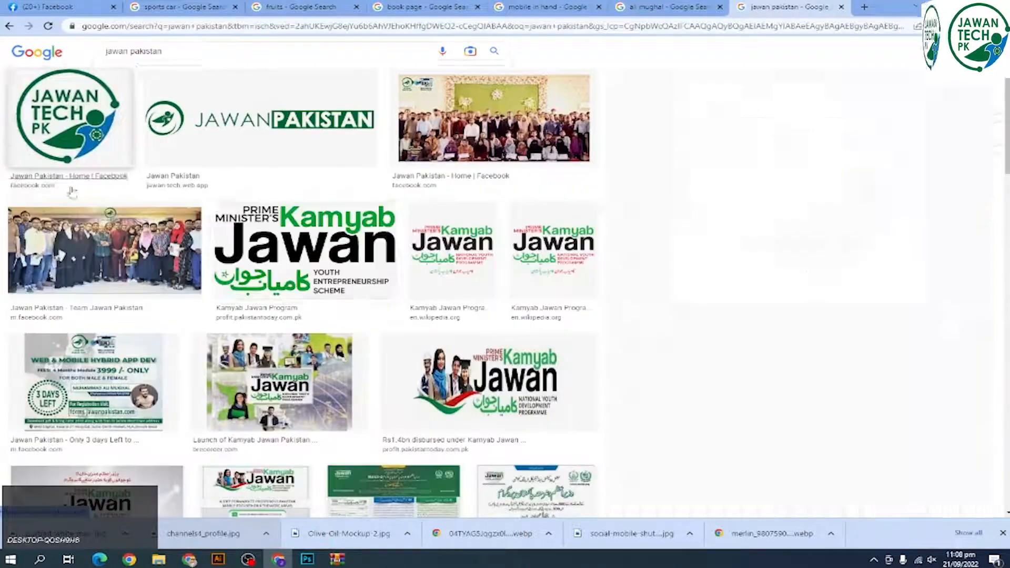
pyautogui.rightClick(811, 180)
pyautogui.click(852, 304)
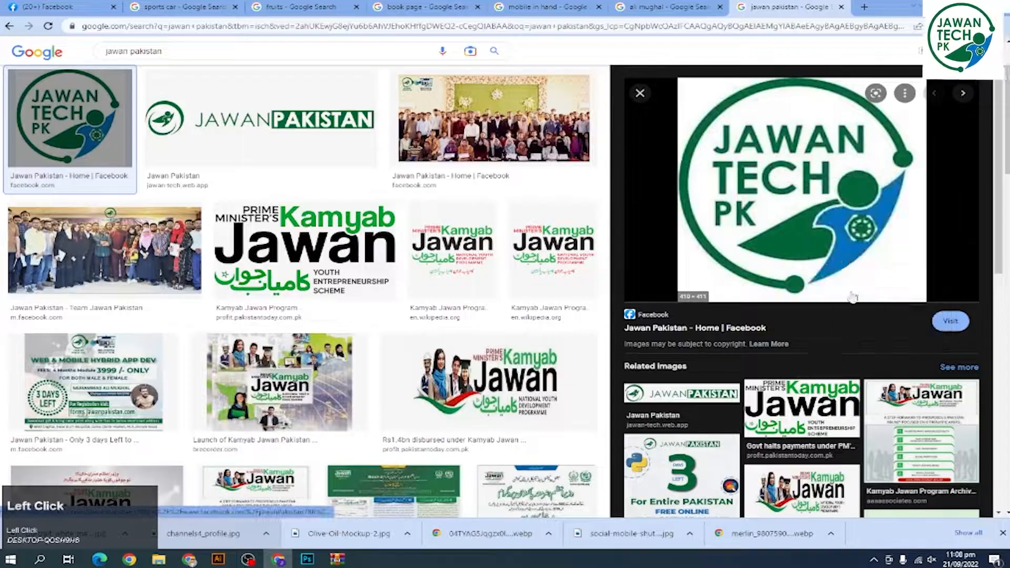
pyautogui.hotkey('alt', 'Tab')
pyautogui.hotkey('ctrl', 'v')
pyautogui.hotkey('ctrl', 't')
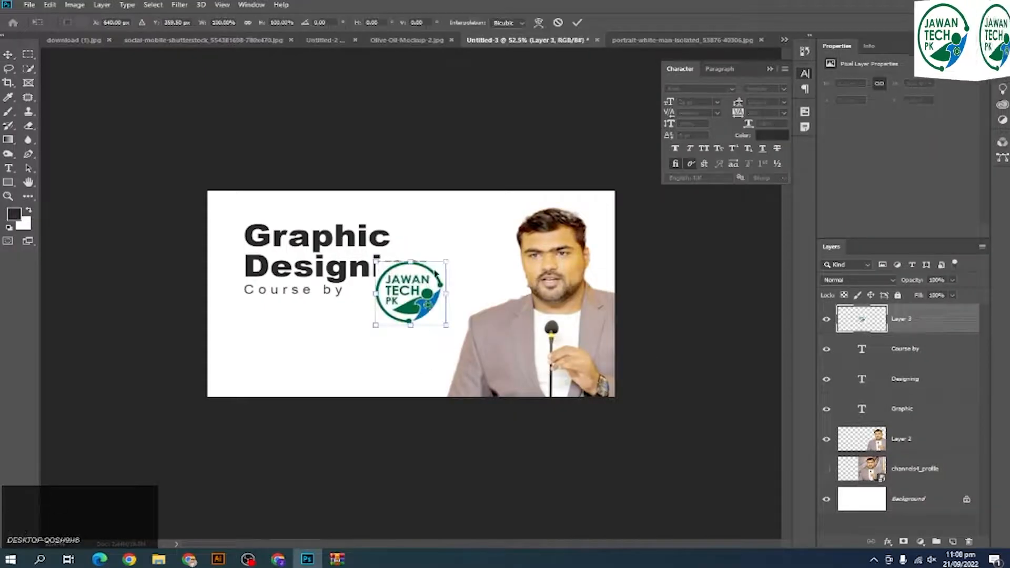
# Shrink the pasted logo and place it at the banner's lower left
pyautogui.moveTo(447, 260); pyautogui.dragTo(426, 279)
pyautogui.moveTo(403, 315); pyautogui.dragTo(277, 352)
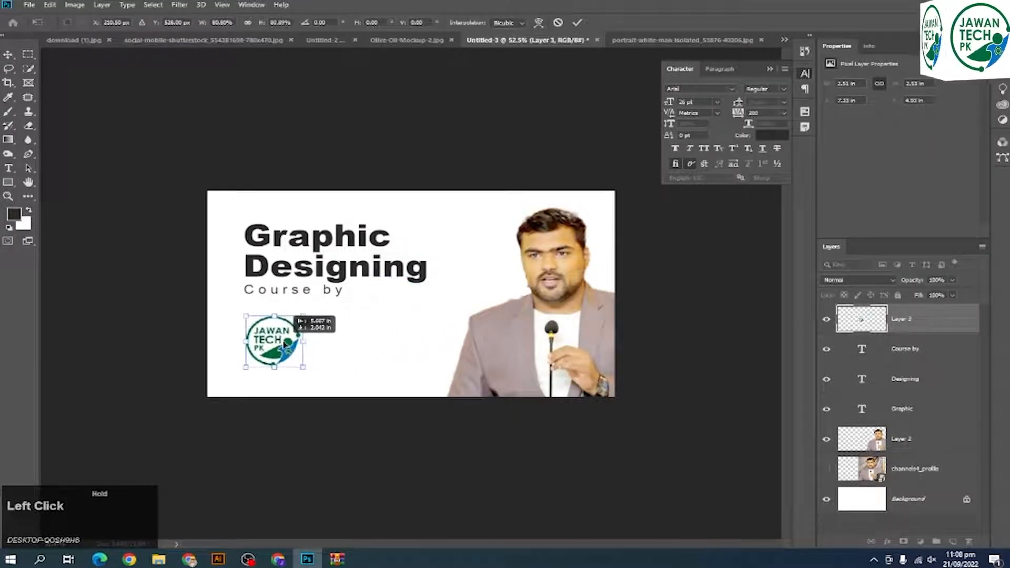
pyautogui.press('Return')
pyautogui.click(303, 196)
# Draw a rectangle across the banner's bottom, send it to the back, and fill it green
pyautogui.press('u')
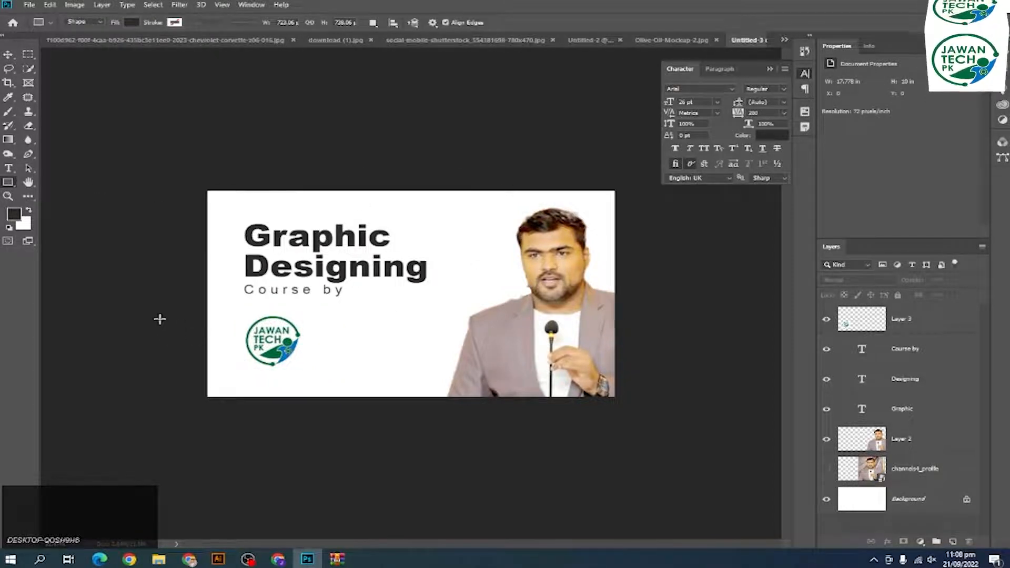
pyautogui.moveTo(160, 326); pyautogui.dragTo(457, 383)
pyautogui.press('v')
pyautogui.moveTo(401, 324); pyautogui.dragTo(479, 408)
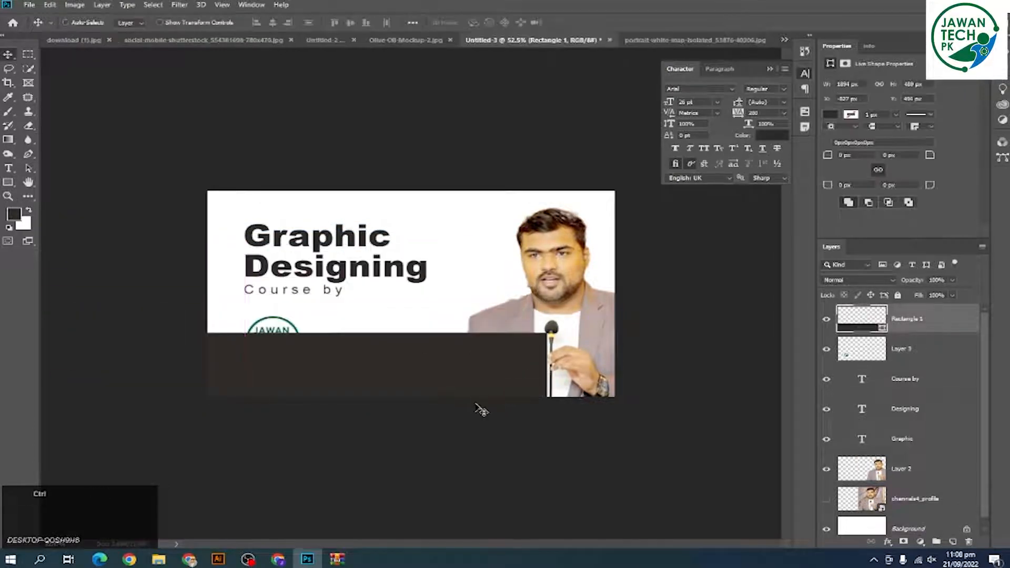
pyautogui.hotkey('ctrl', 'shift', '[')
pyautogui.press('i')
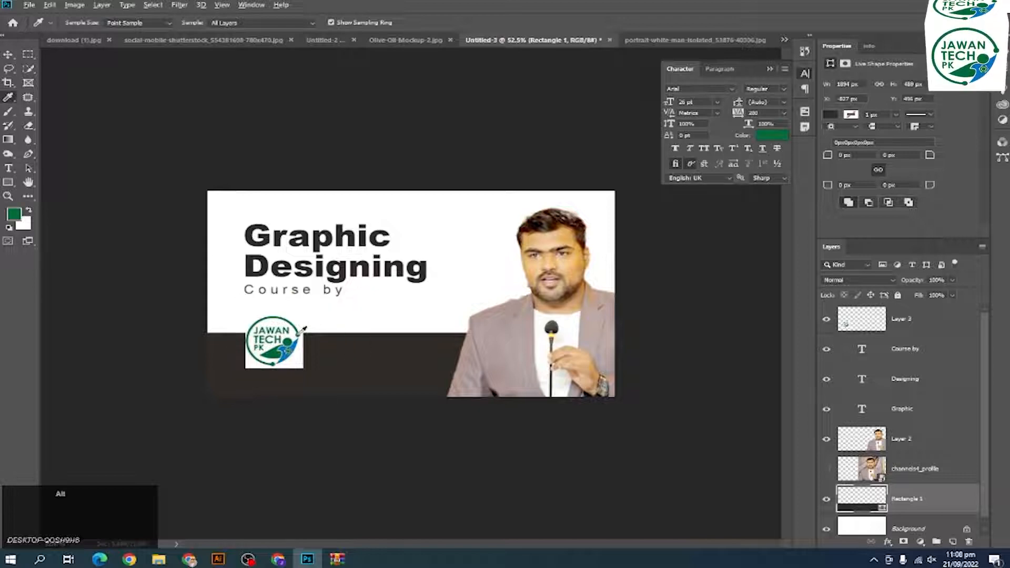
pyautogui.hotkey('alt', 'BackSpace')
pyautogui.press('v')
# Move the logo onto the green band, then up beside Designing
pyautogui.scroll(2, 347, 299)
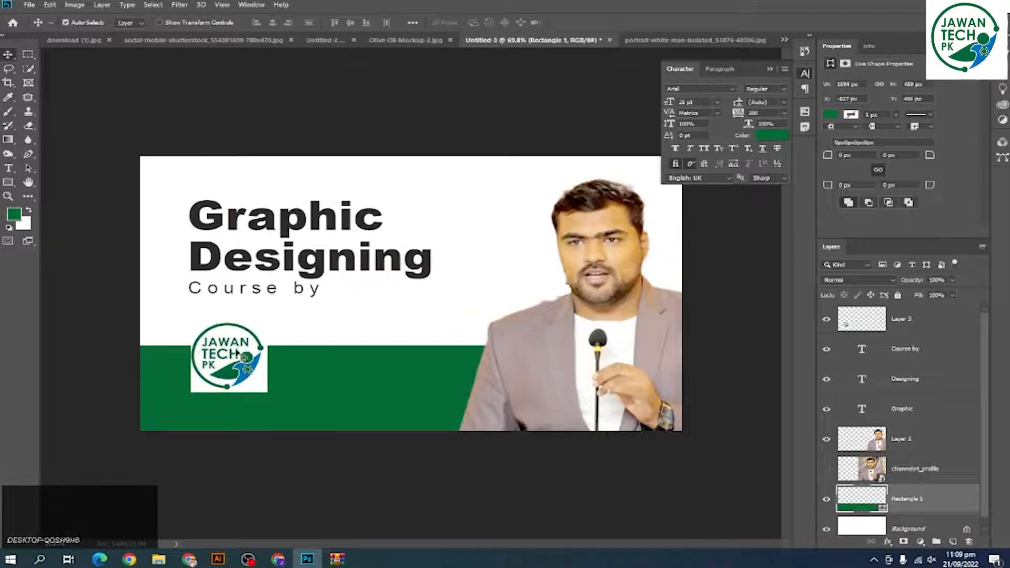
pyautogui.moveTo(237, 354); pyautogui.dragTo(189, 394)
pyautogui.scroll(3, 211, 392)
pyautogui.scroll(-2, 210, 392)
pyautogui.scroll(-3, 352, 352)
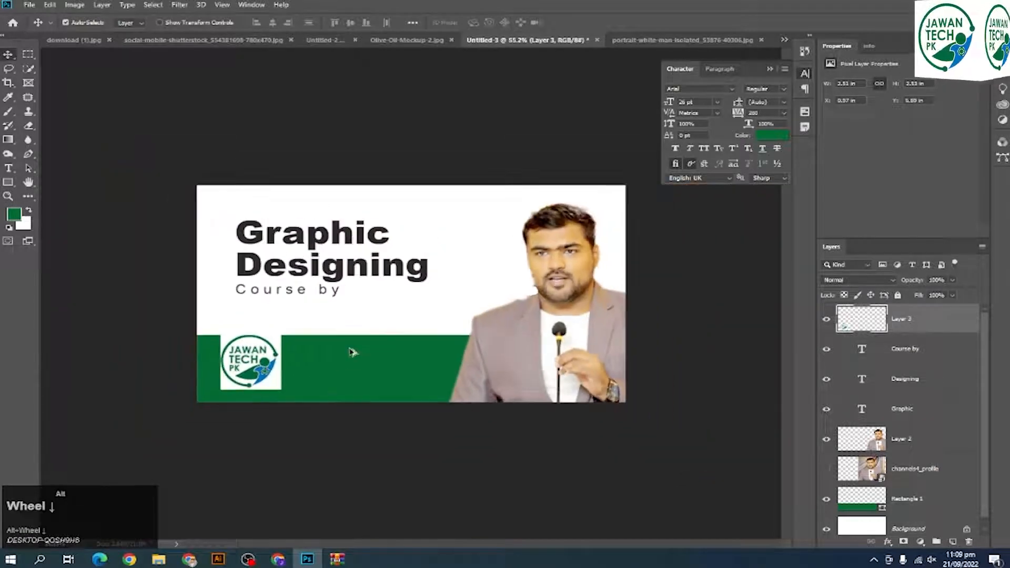
pyautogui.moveTo(274, 375); pyautogui.dragTo(485, 255)
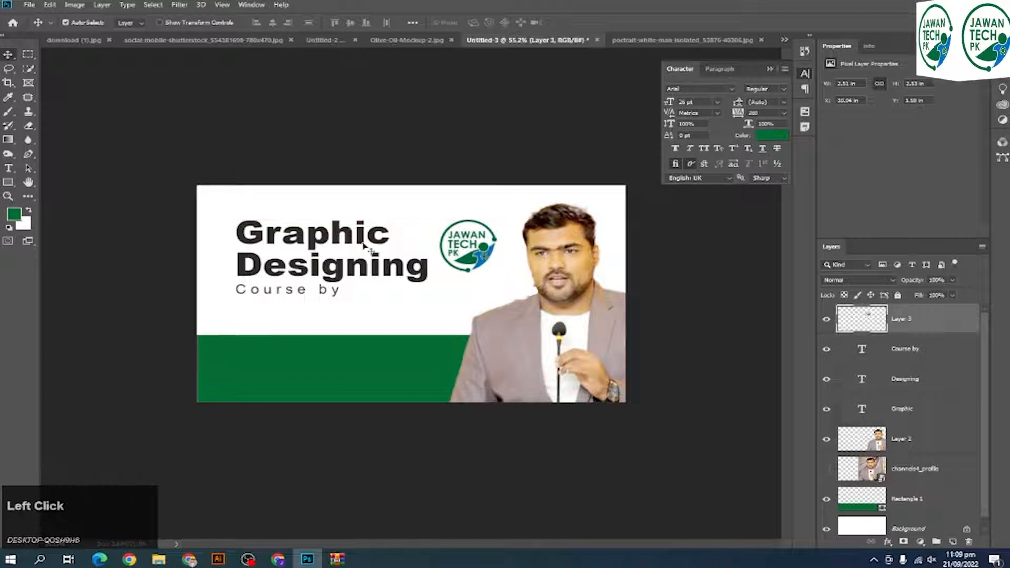
# Resize the Graphic and Designing title lines proportionally to a smaller size
pyautogui.click(365, 243)
pyautogui.keyDown('shift'); pyautogui.click(371, 268); pyautogui.keyUp('shift')
pyautogui.hotkey('ctrl', 't')
pyautogui.moveTo(432, 286); pyautogui.dragTo(367, 270)
pyautogui.hotkey('ctrl', 'z')
pyautogui.doubleClick(368, 266)
pyautogui.click(409, 158)
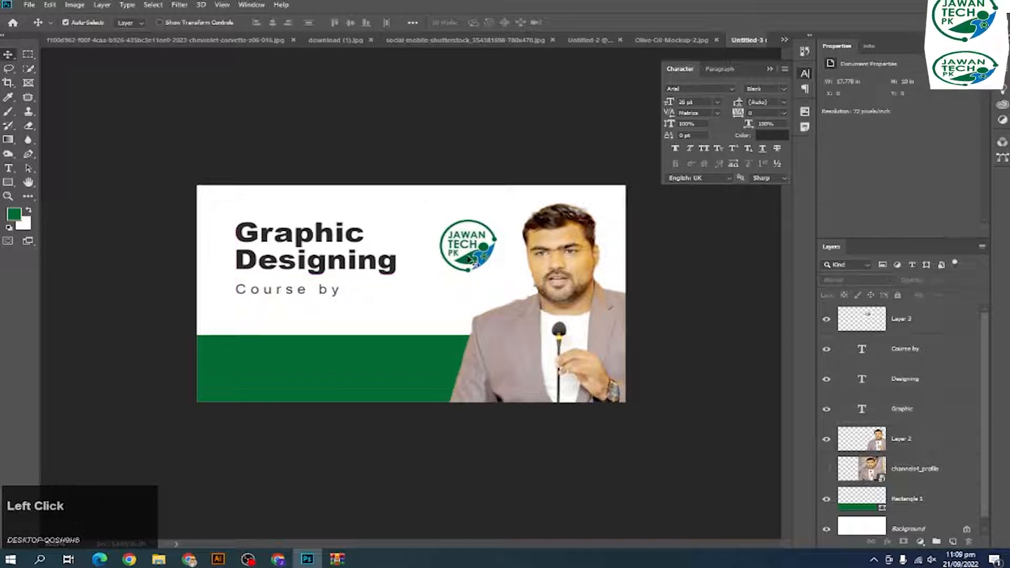
# Delete the round logo, save the wide Jawan Pakistan logo as landscape_logo.png, and drag it into Photoshop
pyautogui.moveTo(467, 268); pyautogui.dragTo(401, 314)
pyautogui.press('Delete')
pyautogui.hotkey('alt', 'Tab')
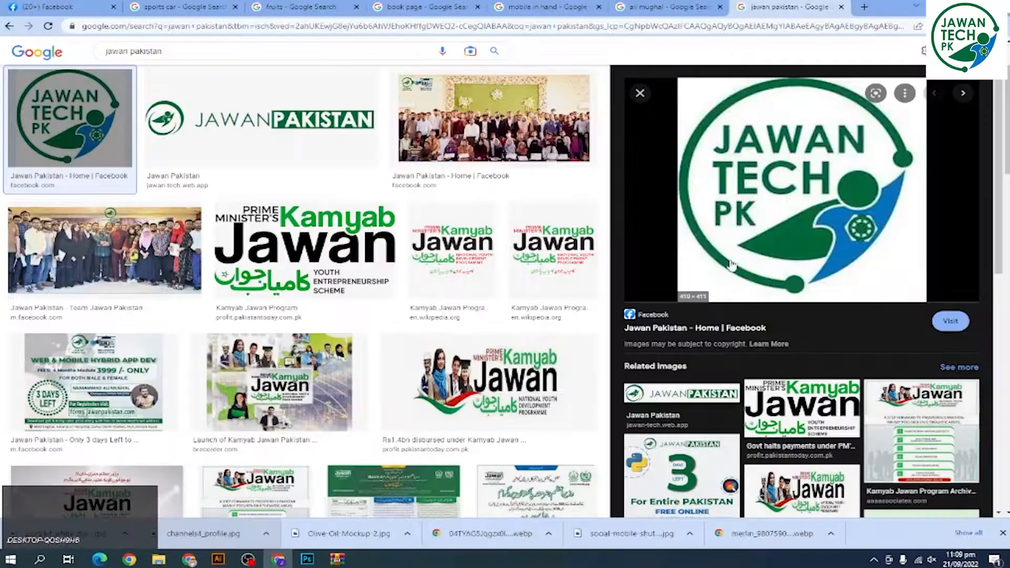
pyautogui.click(657, 392)
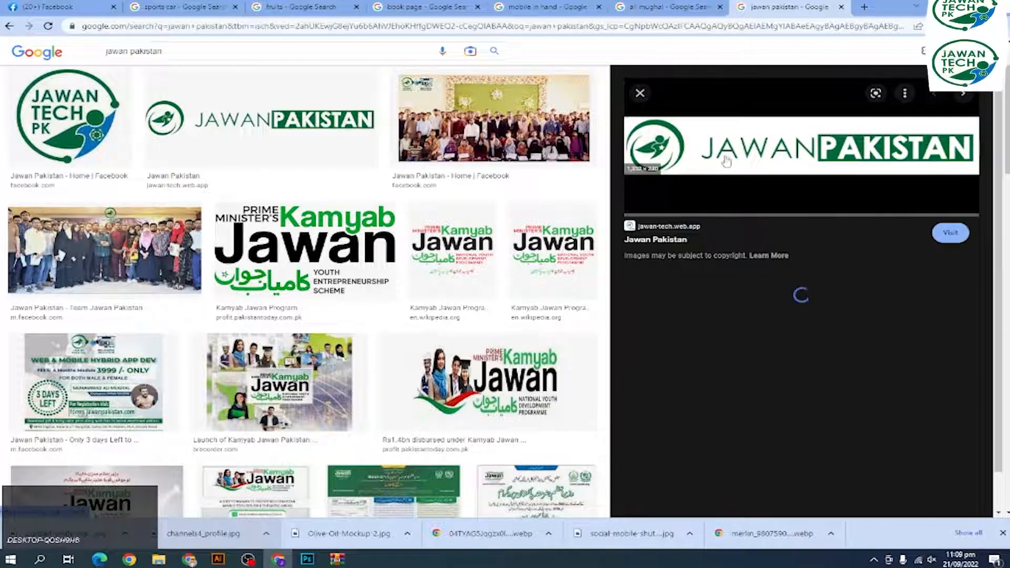
pyautogui.rightClick(727, 161)
pyautogui.click(745, 241)
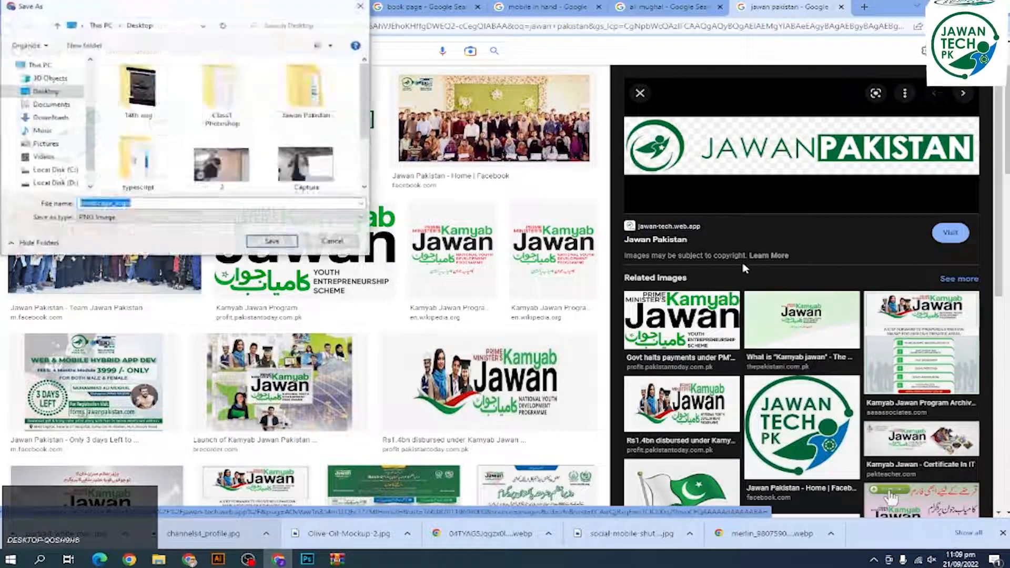
pyautogui.press('Return')
pyautogui.moveTo(37, 532)
pyautogui.mouseDown()
pyautogui.moveTo(326, 558)
pyautogui.moveTo(311, 561)
pyautogui.moveTo(361, 354)
pyautogui.moveTo(411, 295)
pyautogui.moveTo(310, 331)
pyautogui.moveTo(383, 337)
pyautogui.moveTo(384, 397)
pyautogui.moveTo(379, 361)
pyautogui.mouseUp()
# Commit the wide logo, fill the copied bar with the title's dark colour, and tuck it behind the green band
pyautogui.press('Return')
pyautogui.press('o')
pyautogui.press('i')
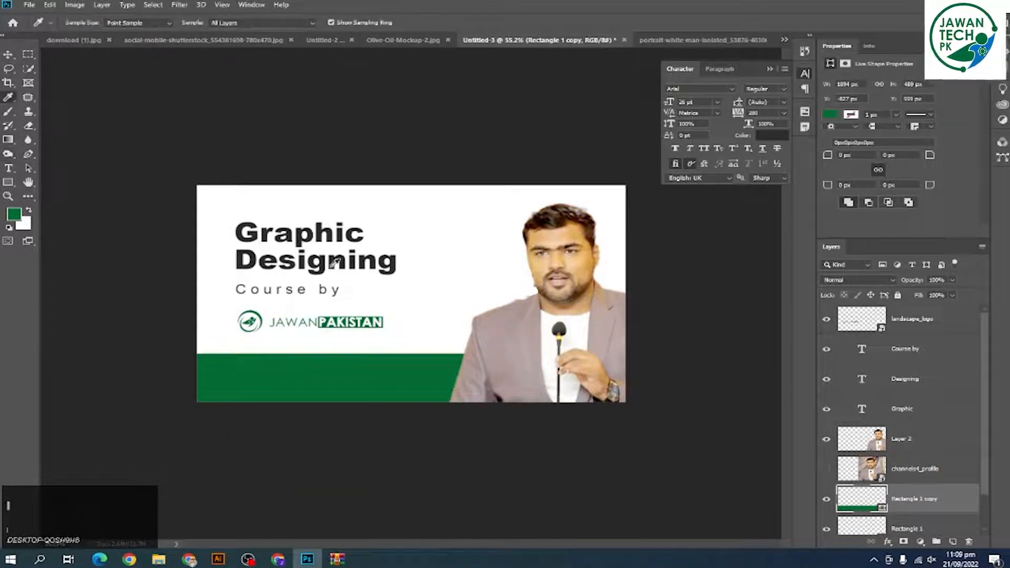
pyautogui.click(330, 262)
pyautogui.hotkey('alt', 'BackSpace')
pyautogui.press('v')
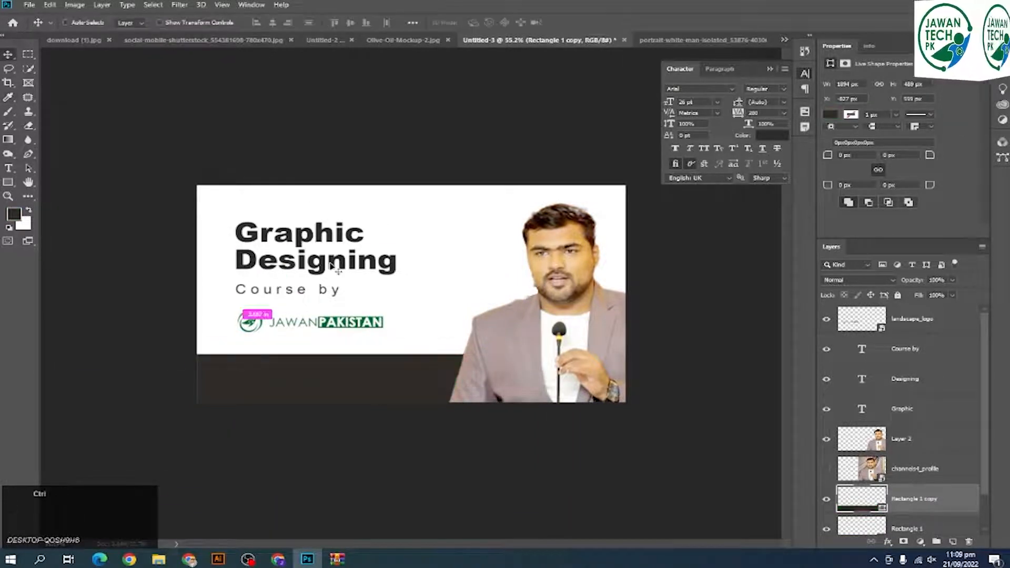
pyautogui.hotkey('ctrl', '[')
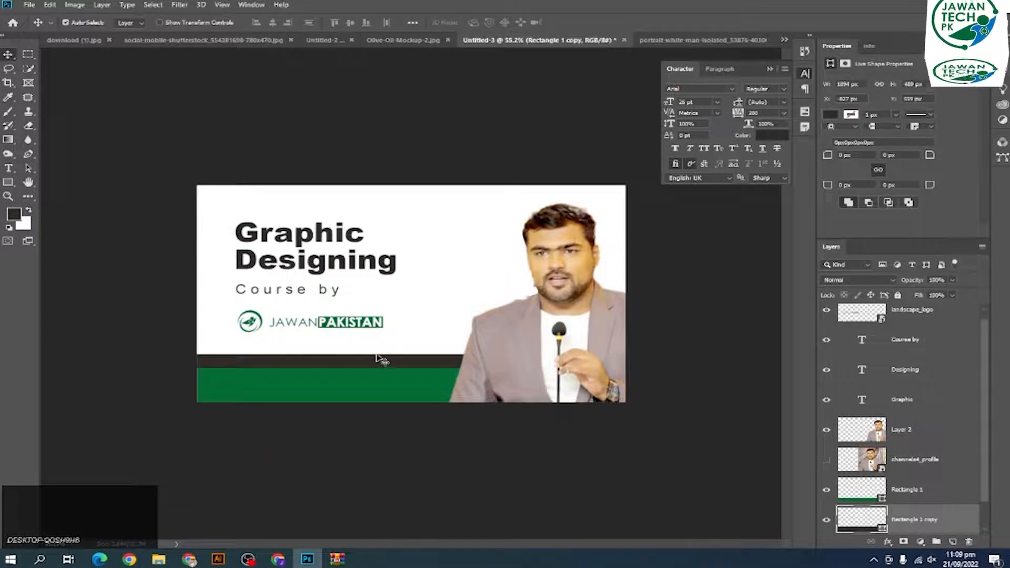
pyautogui.moveTo(377, 356); pyautogui.dragTo(378, 361)
pyautogui.hotkey('ctrl', '+')
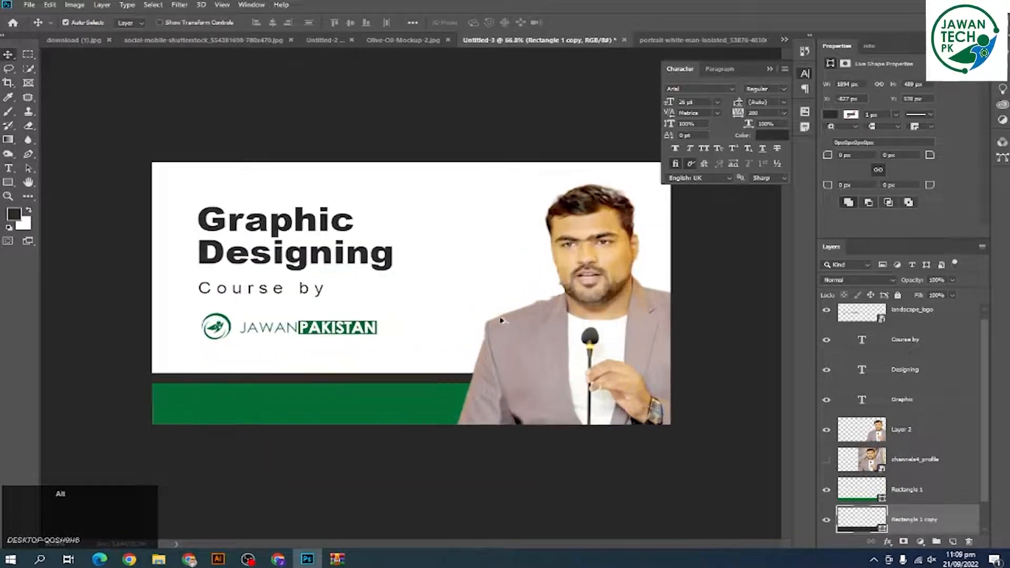
# Search the web for 'graphic designing' and show image results
pyautogui.keyDown('alt'); pyautogui.scroll(-1, 408, 295); pyautogui.keyUp('alt')
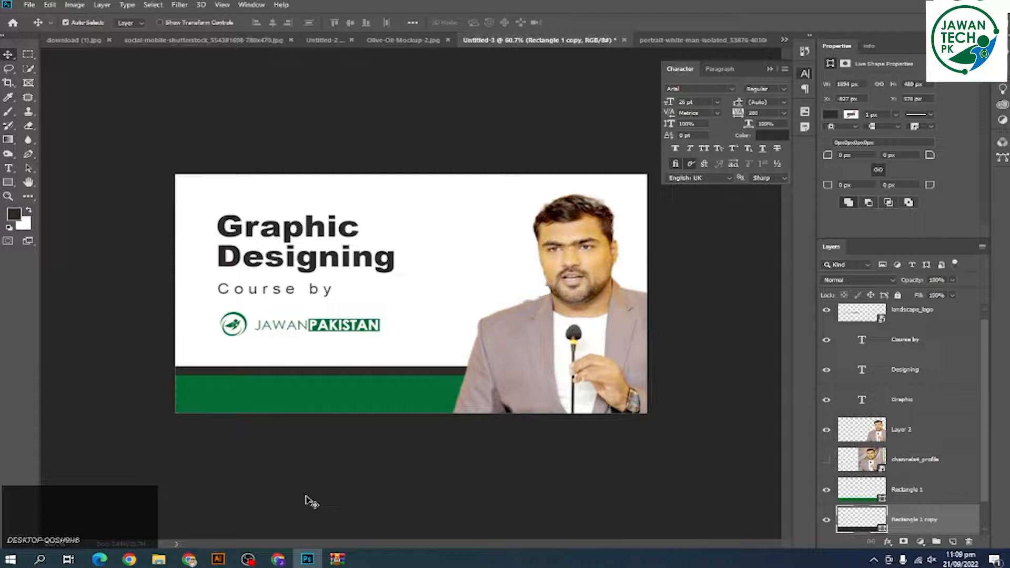
pyautogui.click(278, 559)
pyautogui.click(683, 27)
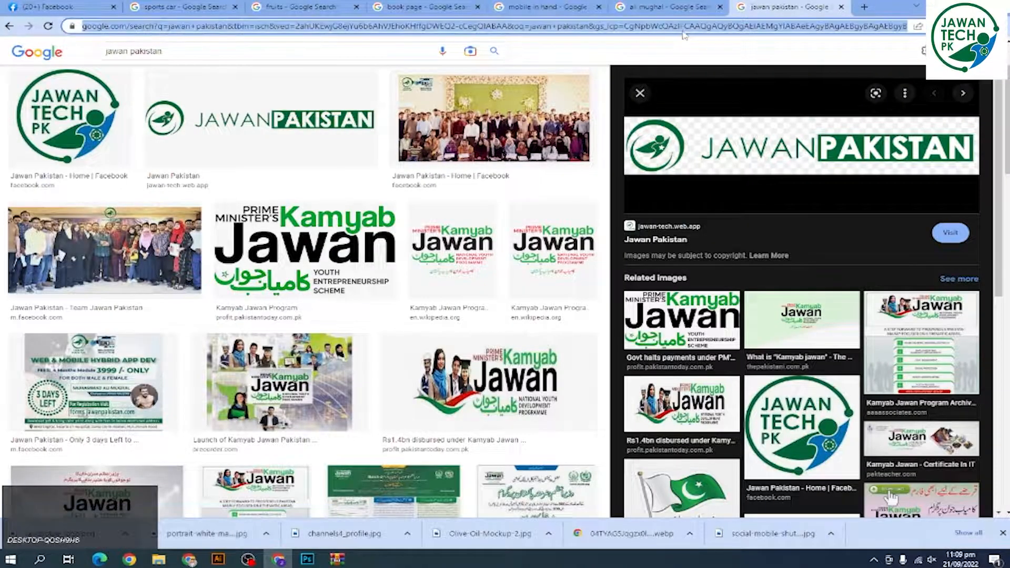
pyautogui.write('graphic des')
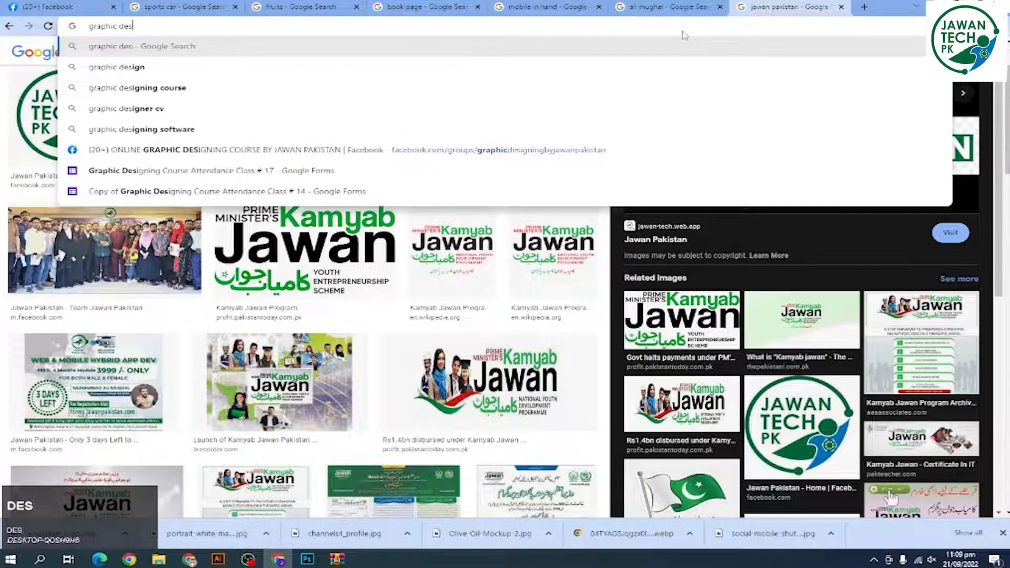
pyautogui.write('igning')
pyautogui.press('Return')
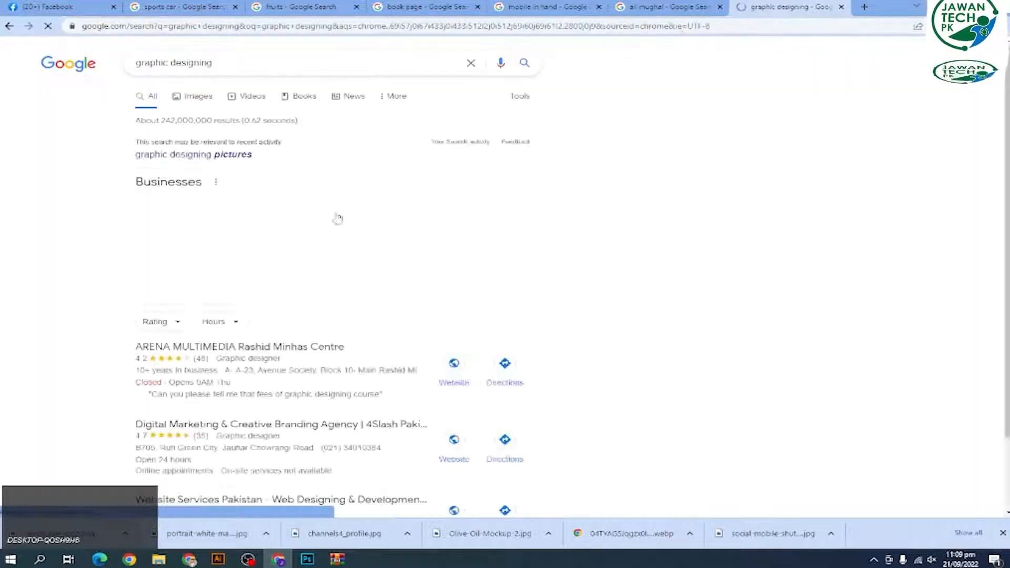
pyautogui.click(199, 97)
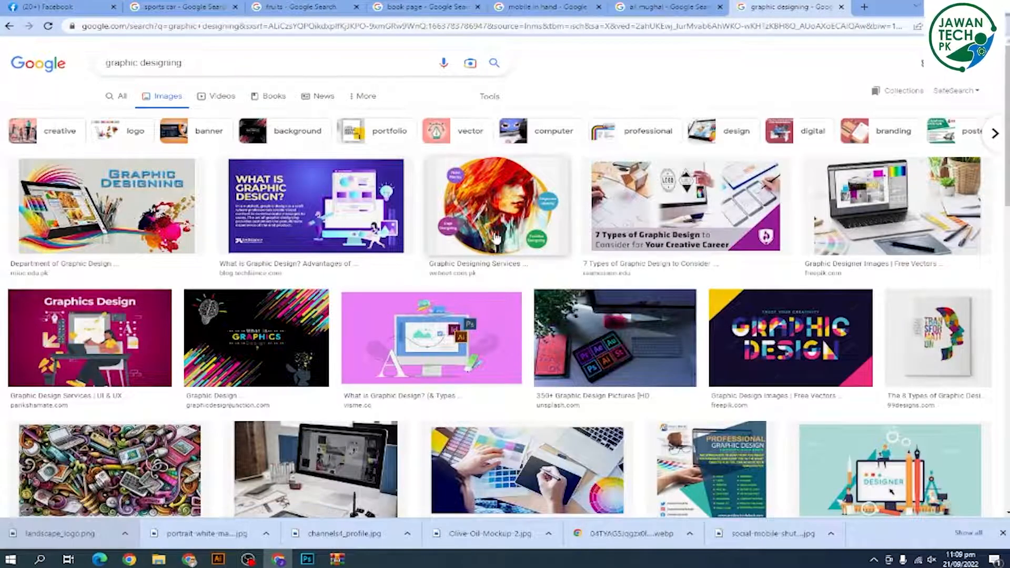
pyautogui.scroll(-2, 210, 158)
# Copy the colourful 'What Is Graphic Designing ?' image and return to the Photoshop banner
pyautogui.click(96, 124)
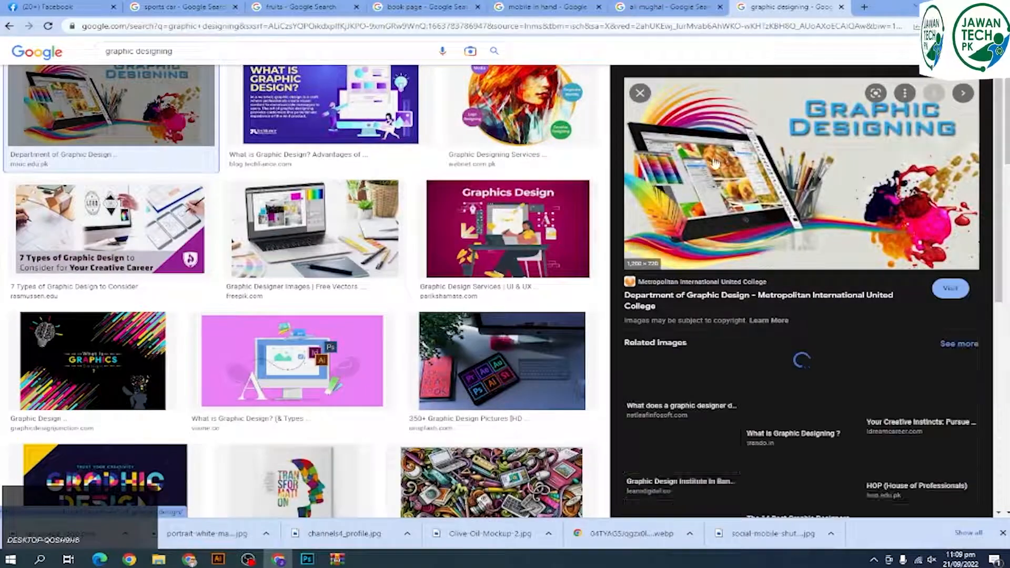
pyautogui.rightClick(714, 159)
pyautogui.click(762, 300)
pyautogui.click(803, 389)
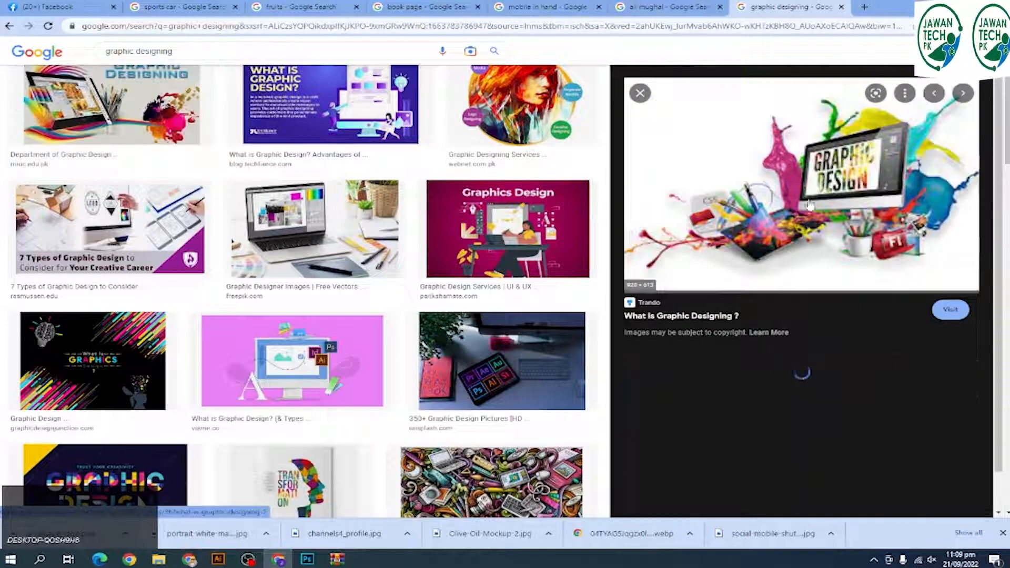
pyautogui.rightClick(809, 200)
pyautogui.click(846, 340)
pyautogui.hotkey('alt', 'Tab')
pyautogui.click(424, 271)
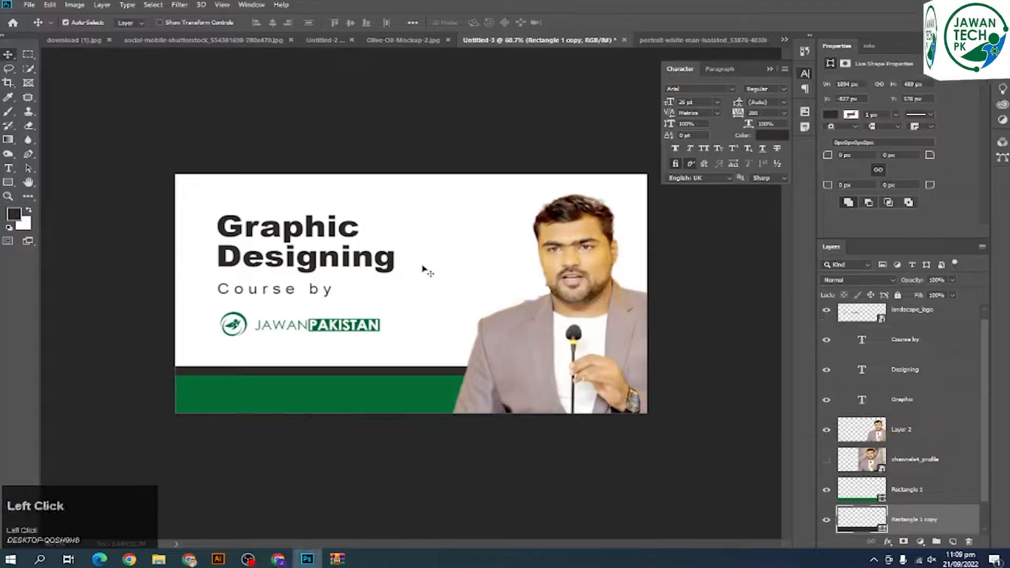
# Paste the image, enlarge it, flip it horizontally, and position it over the banner's left side
pyautogui.hotkey('ctrl', 'v')
pyautogui.hotkey('ctrl', 't')
pyautogui.moveTo(462, 324); pyautogui.dragTo(551, 377)
pyautogui.rightClick(479, 315)
pyautogui.click(518, 451)
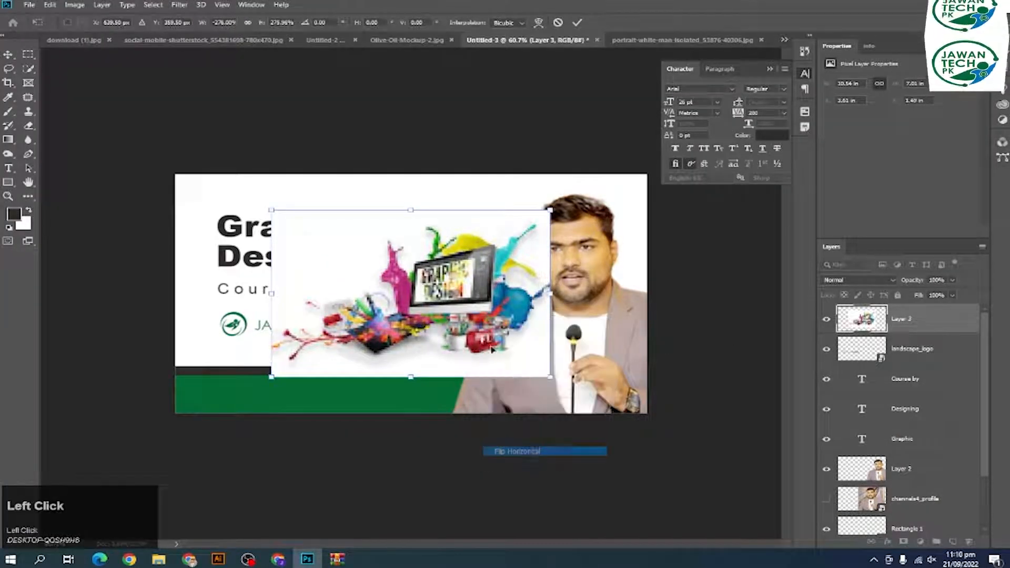
pyautogui.moveTo(400, 294); pyautogui.dragTo(270, 242)
pyautogui.moveTo(420, 321); pyautogui.dragTo(502, 373)
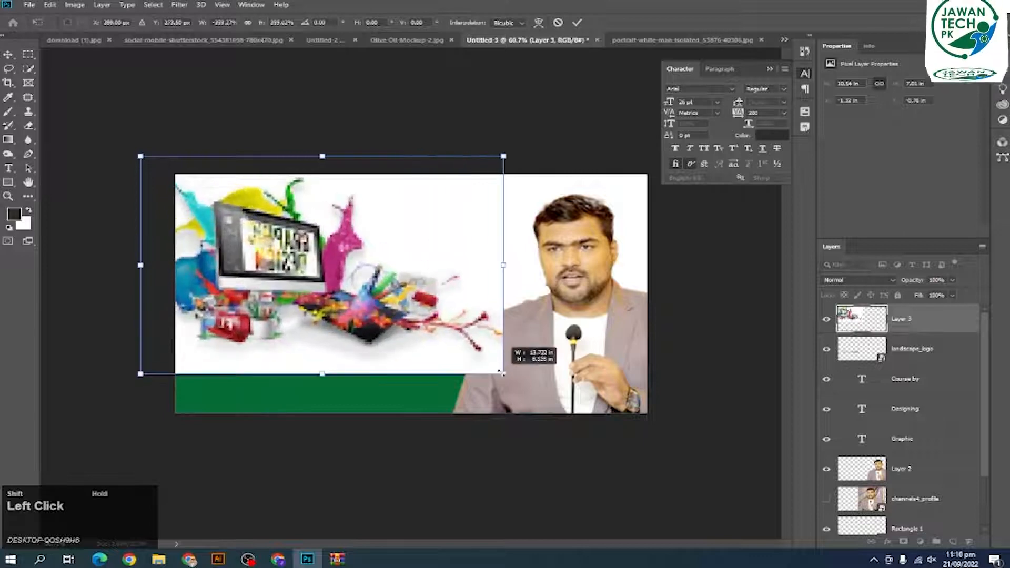
pyautogui.press('Return')
# Send the collage behind all layers at 23% opacity and shift it slightly
pyautogui.hotkey('ctrl', 'shift', '[')
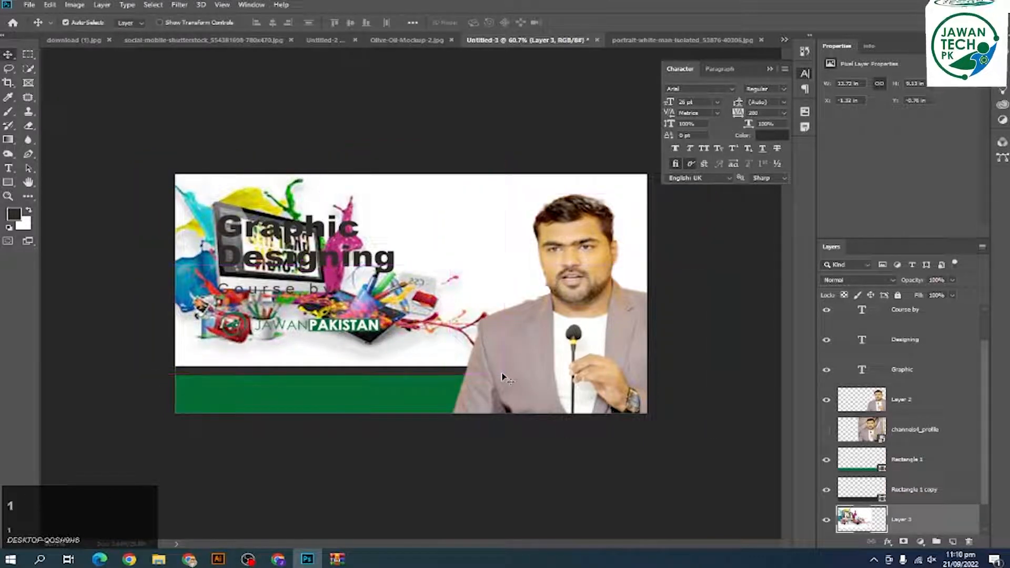
pyautogui.press('1')
pyautogui.press('2')
pyautogui.press('2')
pyautogui.press('3')
pyautogui.moveTo(410, 322); pyautogui.dragTo(444, 318)
# Erase the collage in the banner's upper-left area
pyautogui.scroll(1, 444, 319)
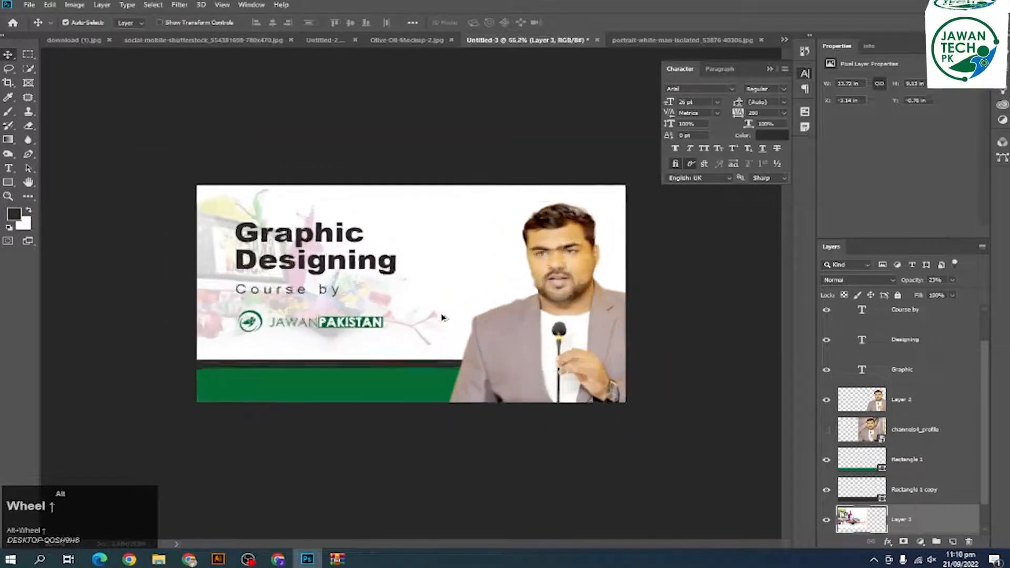
pyautogui.click(28, 125)
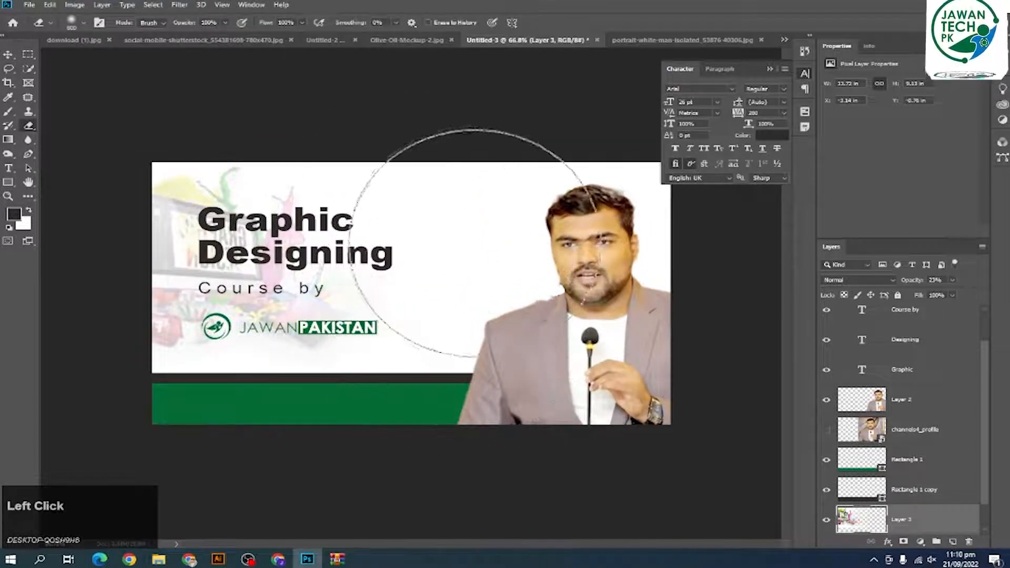
pyautogui.moveTo(440, 180)
pyautogui.mouseDown()
pyautogui.moveTo(226, 136)
pyautogui.moveTo(375, 256)
pyautogui.mouseUp()
pyautogui.press('v')
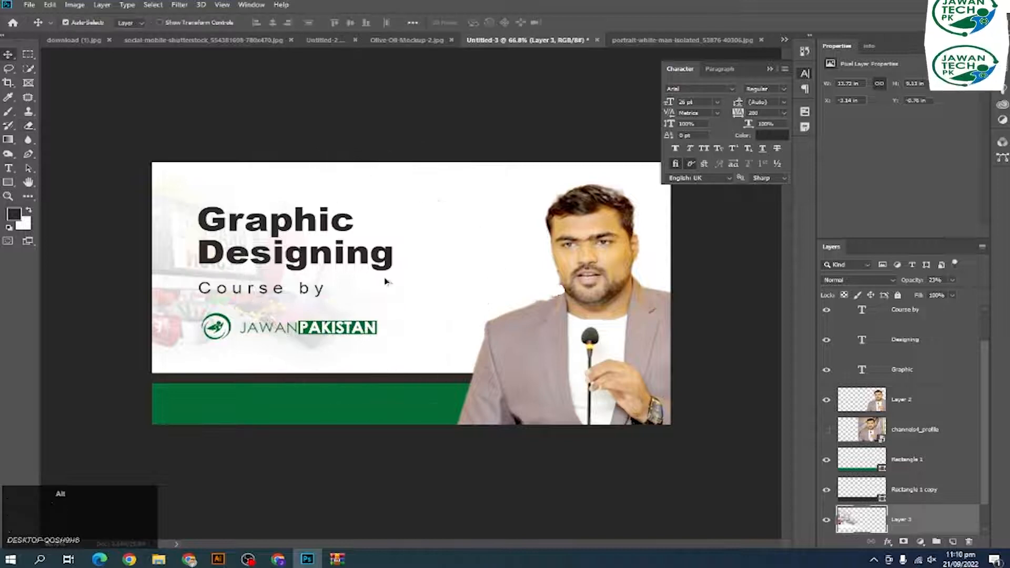
pyautogui.scroll(-1, 483, 282)
# Make two copies of the collage layer and nudge the Course by text slightly up
pyautogui.hotkey('ctrl', 'j')
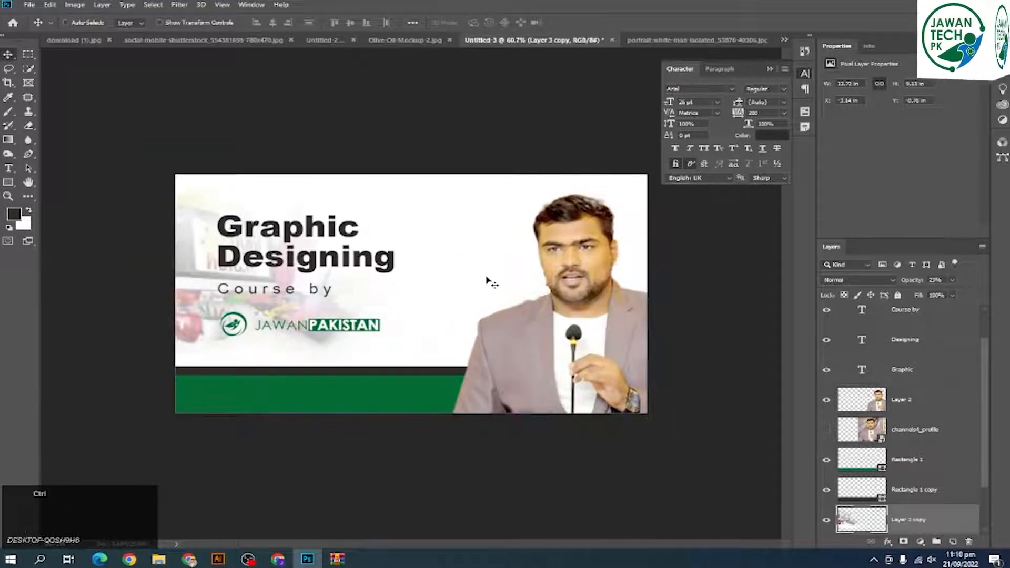
pyautogui.hotkey('ctrl', 'j')
pyautogui.scroll(-4, 501, 279)
pyautogui.scroll(4, 499, 283)
pyautogui.click(371, 250)
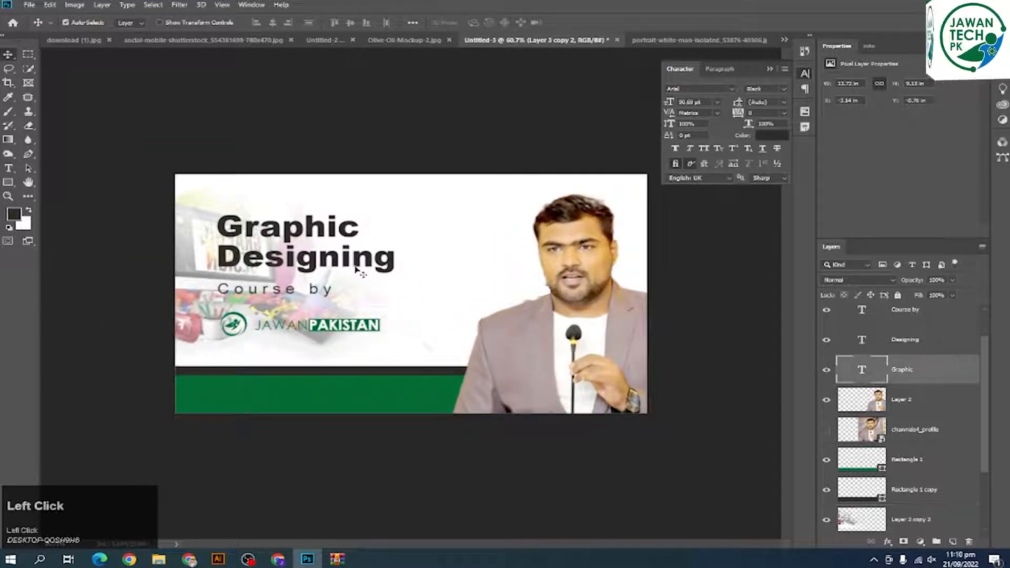
pyautogui.moveTo(330, 290); pyautogui.dragTo(333, 282)
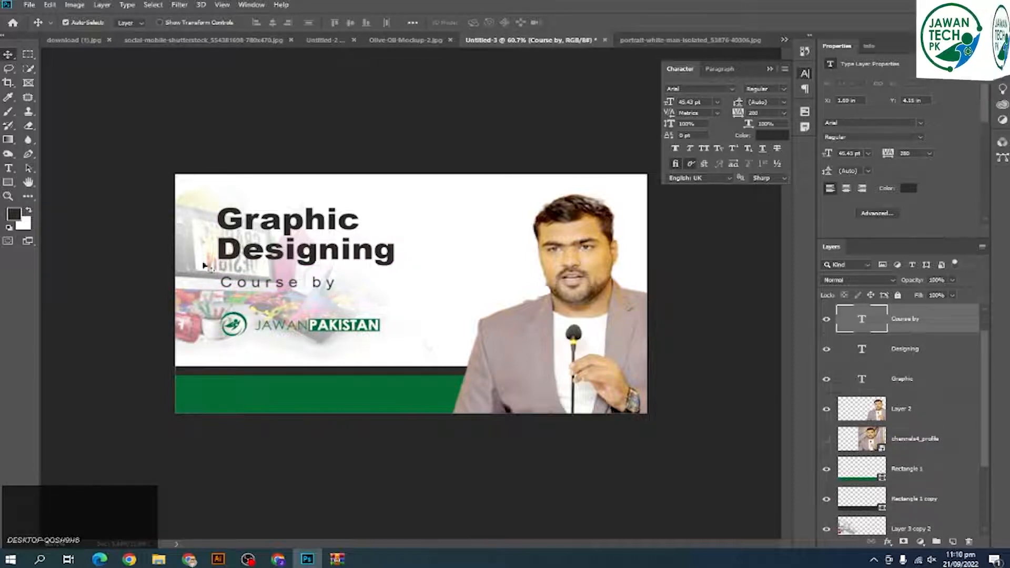
pyautogui.scroll(-3, 868, 390)
pyautogui.click(917, 440)
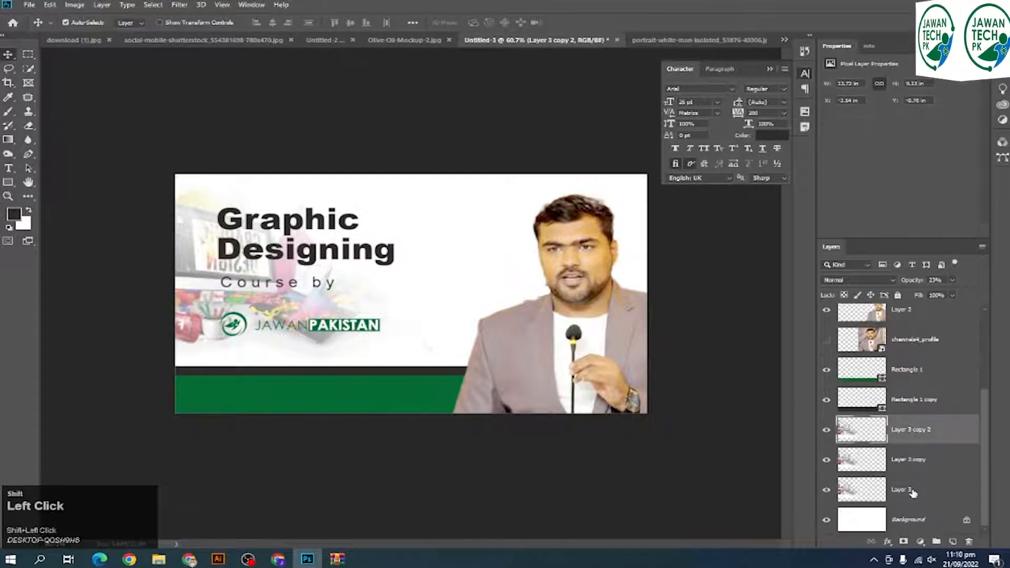
# Merge the three Layer 3 collage copies and desaturate them with Saturation -100
pyautogui.keyDown('shift'); pyautogui.click(911, 490); pyautogui.keyUp('shift')
pyautogui.hotkey('ctrl', 'e')
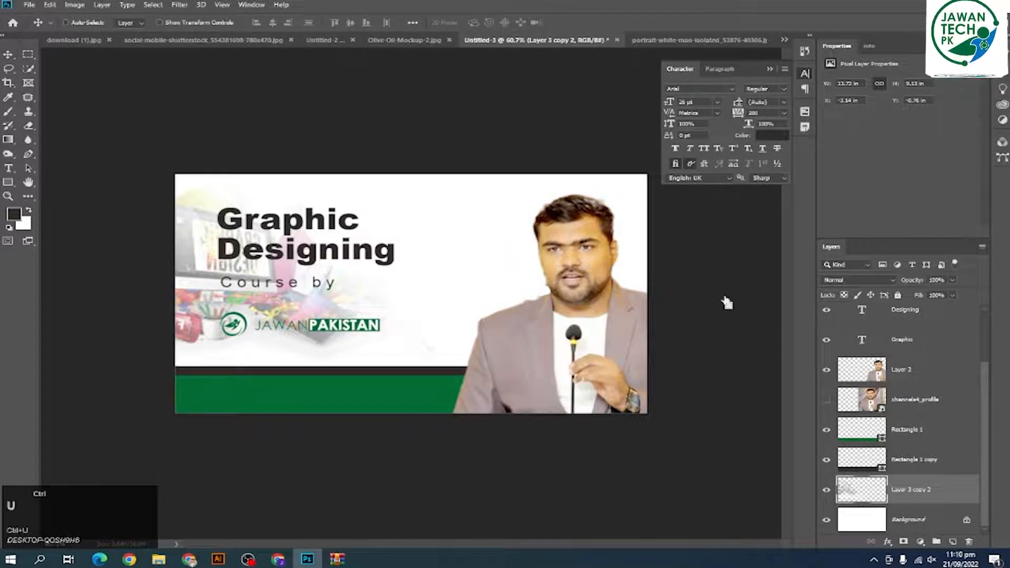
pyautogui.hotkey('ctrl', 'u')
pyautogui.moveTo(435, 148); pyautogui.dragTo(361, 152)
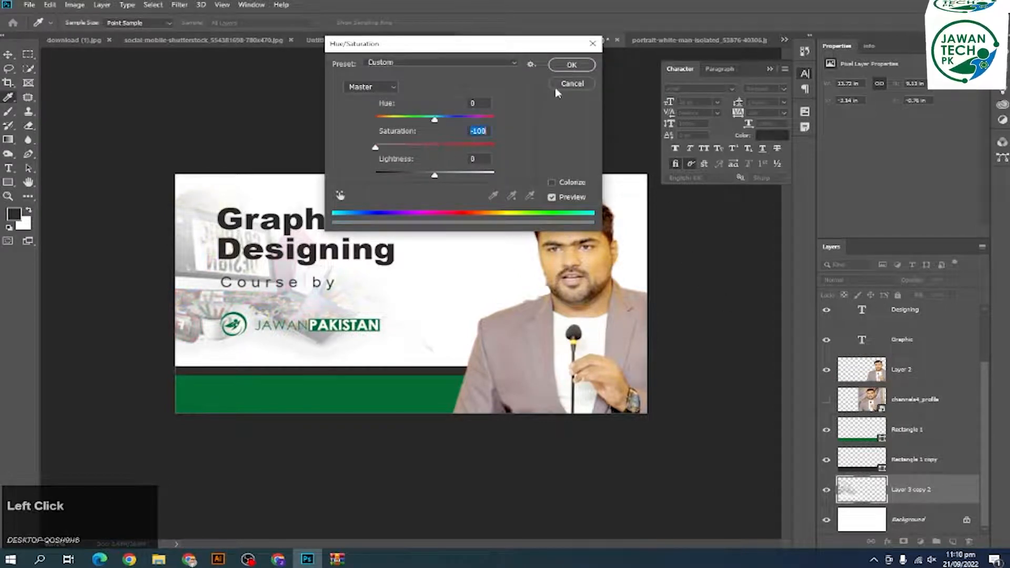
pyautogui.click(572, 65)
# Apply a Gaussian Blur to the merged grey collage
pyautogui.click(179, 5)
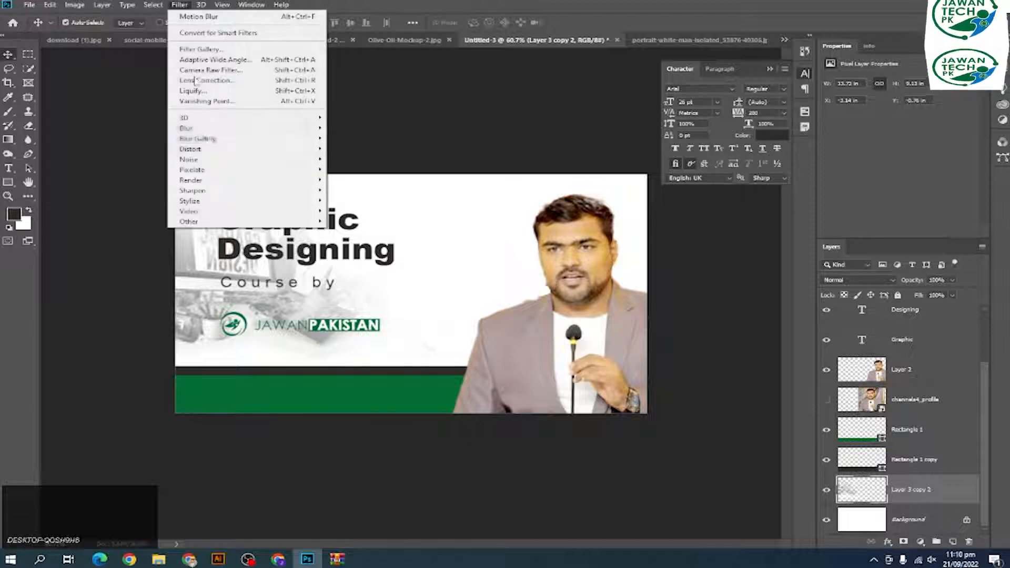
pyautogui.moveTo(219, 130)
pyautogui.click(358, 169)
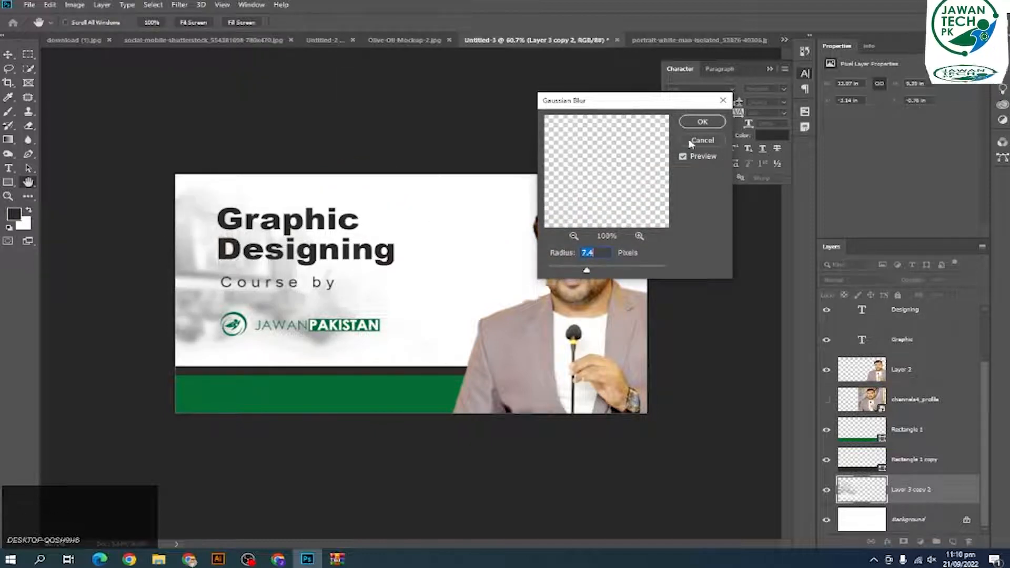
pyautogui.click(702, 122)
pyautogui.scroll(-2, 390, 252)
pyautogui.scroll(1, 440, 254)
# Enlarge the blurred collage proportionally with Ctrl+T and shift it slightly down
pyautogui.hotkey('ctrl', 't')
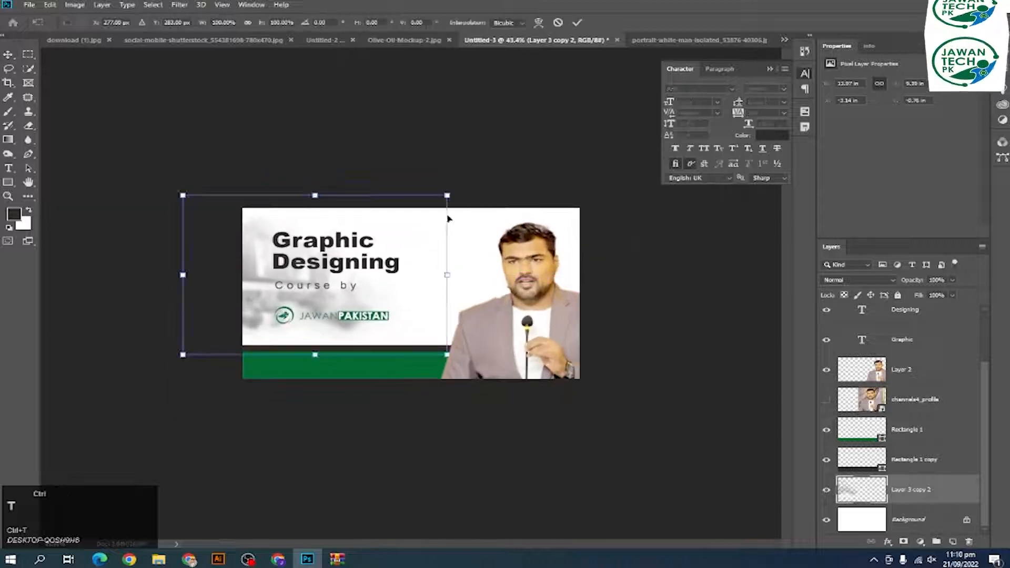
pyautogui.moveTo(447, 195); pyautogui.dragTo(483, 173)
pyautogui.moveTo(420, 238); pyautogui.dragTo(419, 257)
pyautogui.press('Return')
pyautogui.scroll(-3, 499, 288)
pyautogui.scroll(2, 501, 292)
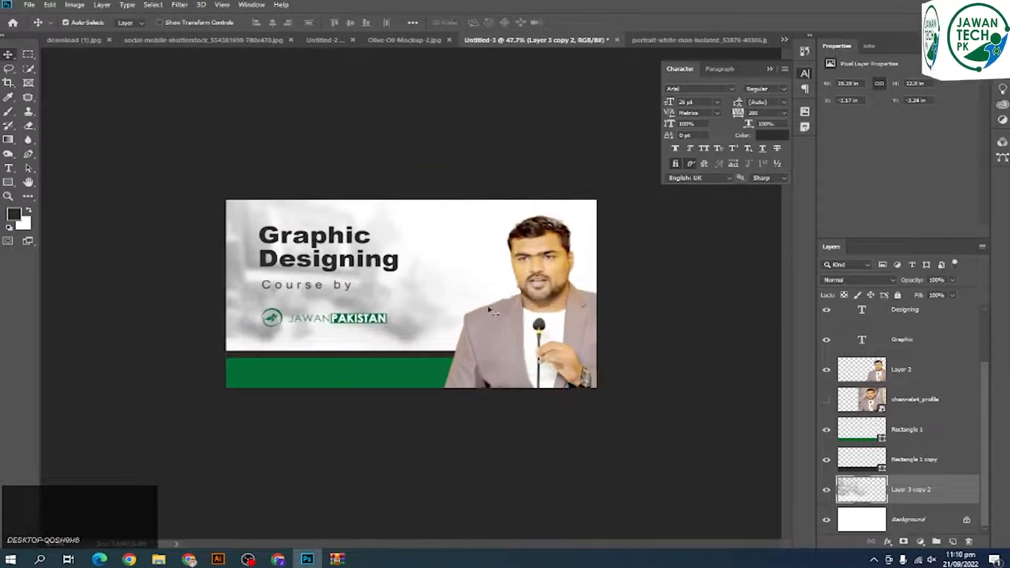
# Adjust the blurred collage layer's opacity with number-key shortcuts
pyautogui.press('1')
pyautogui.press('2')
pyautogui.press('3')
pyautogui.press('4')
pyautogui.press('5')
pyautogui.press('6')
pyautogui.press('7')
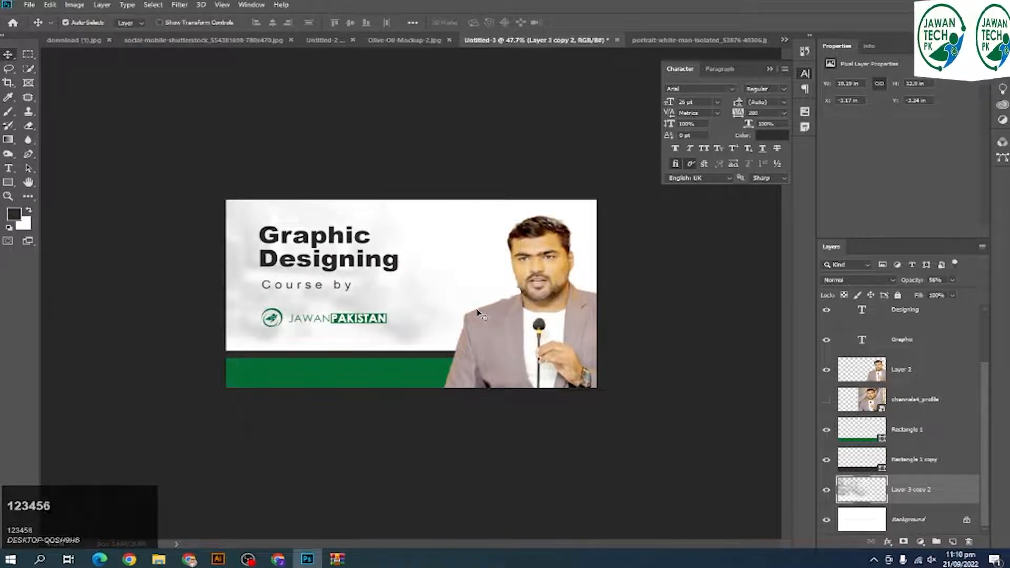
# Move the man's portrait on Layer 2 up and to the left
pyautogui.scroll(1, 478, 311)
pyautogui.moveTo(556, 291); pyautogui.dragTo(538, 280)
pyautogui.scroll(1, 413, 295)
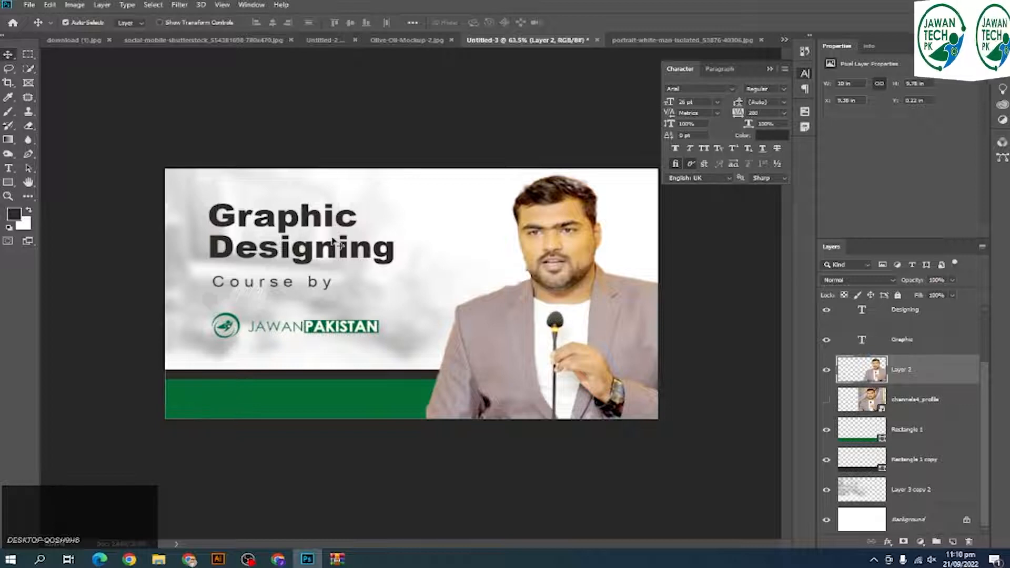
pyautogui.scroll(1, 337, 244)
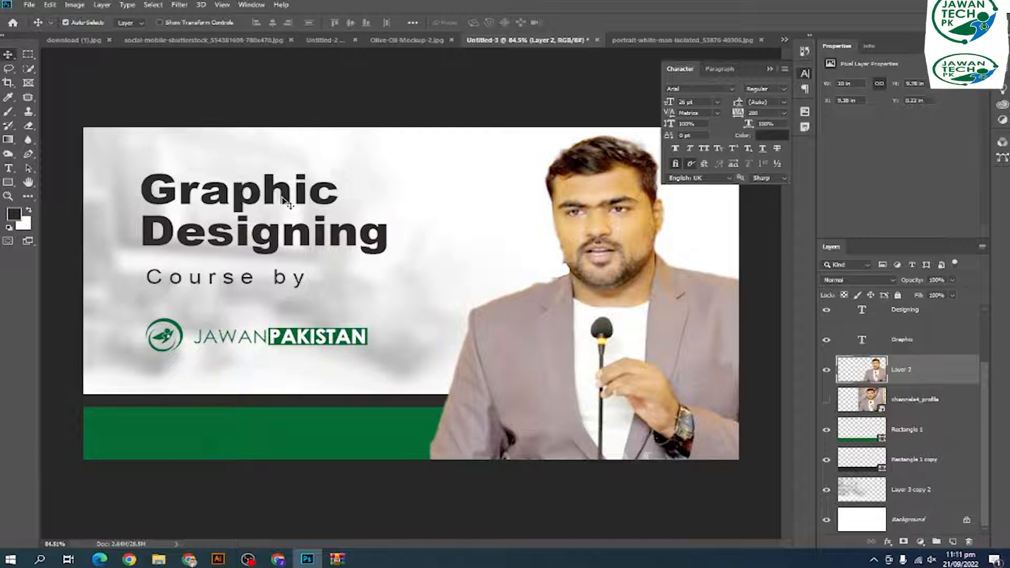
pyautogui.scroll(-1, 342, 224)
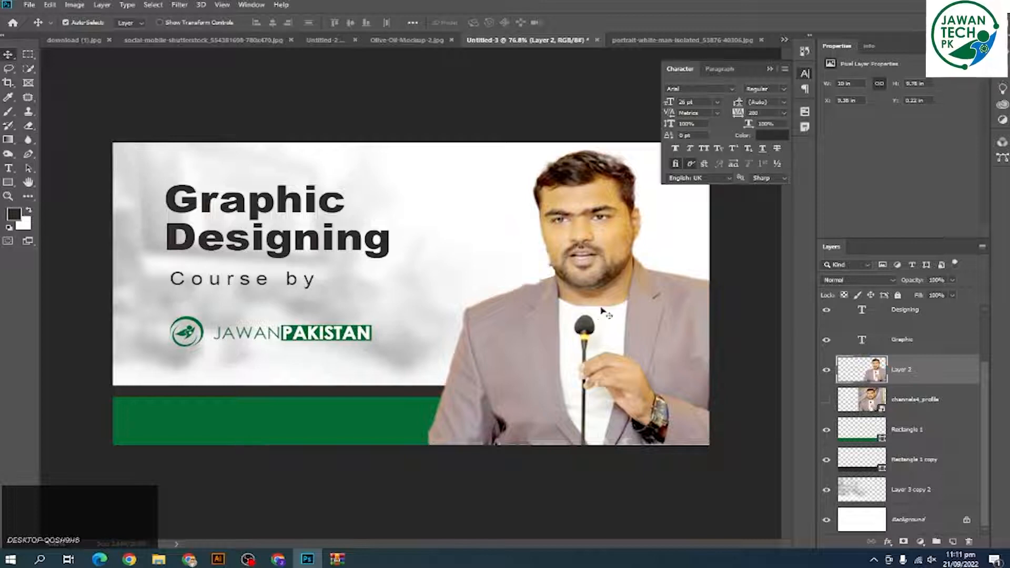
pyautogui.click(492, 90)
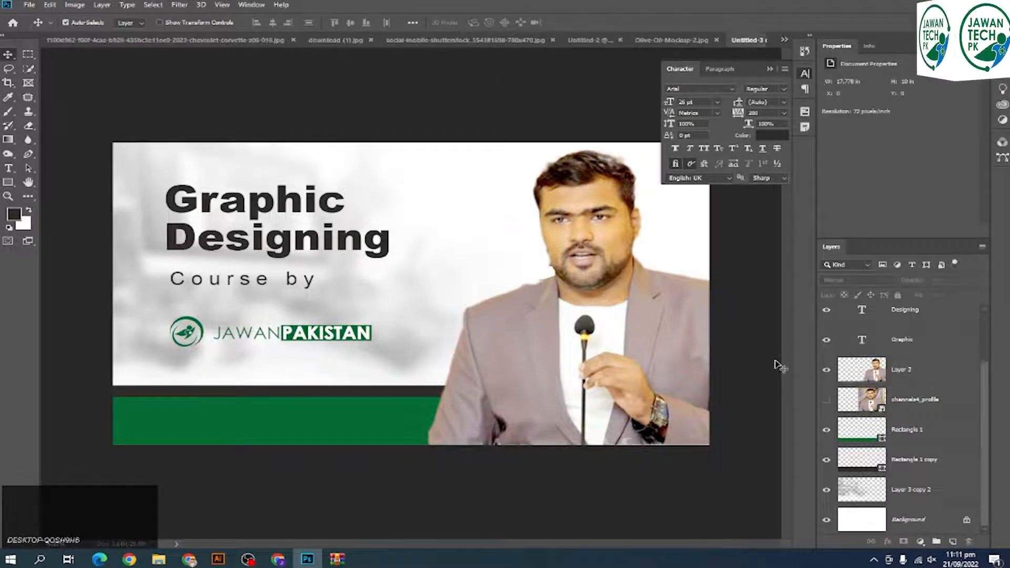
# Show the Timeline panel and create a frame animation with the banner as frame 1
pyautogui.click(250, 6)
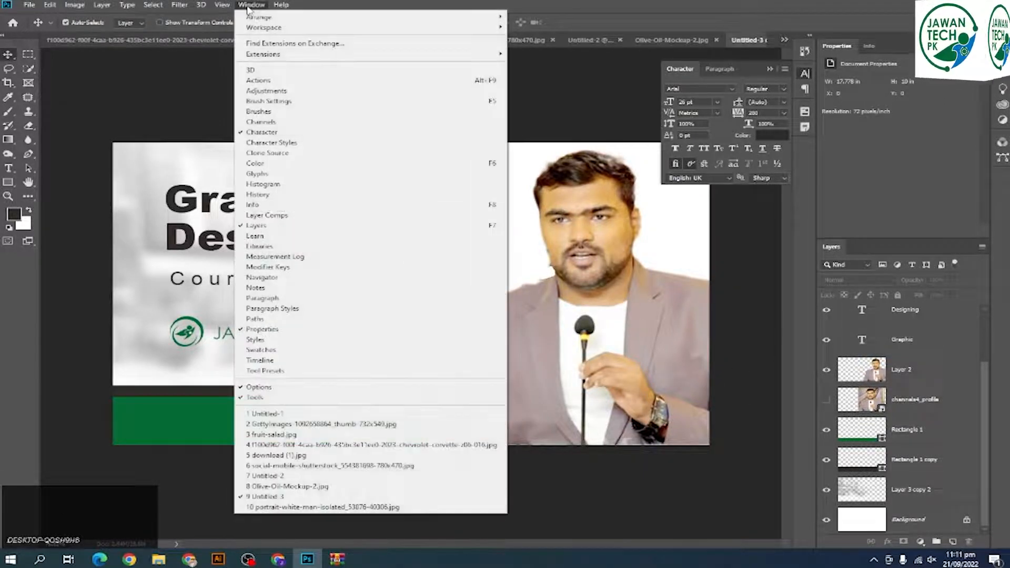
pyautogui.click(291, 362)
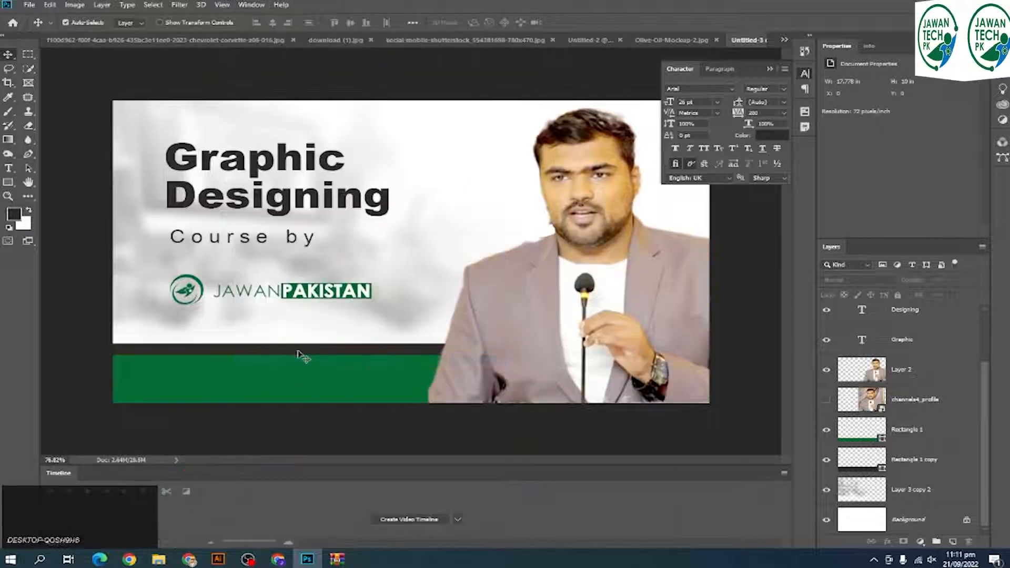
pyautogui.click(458, 521)
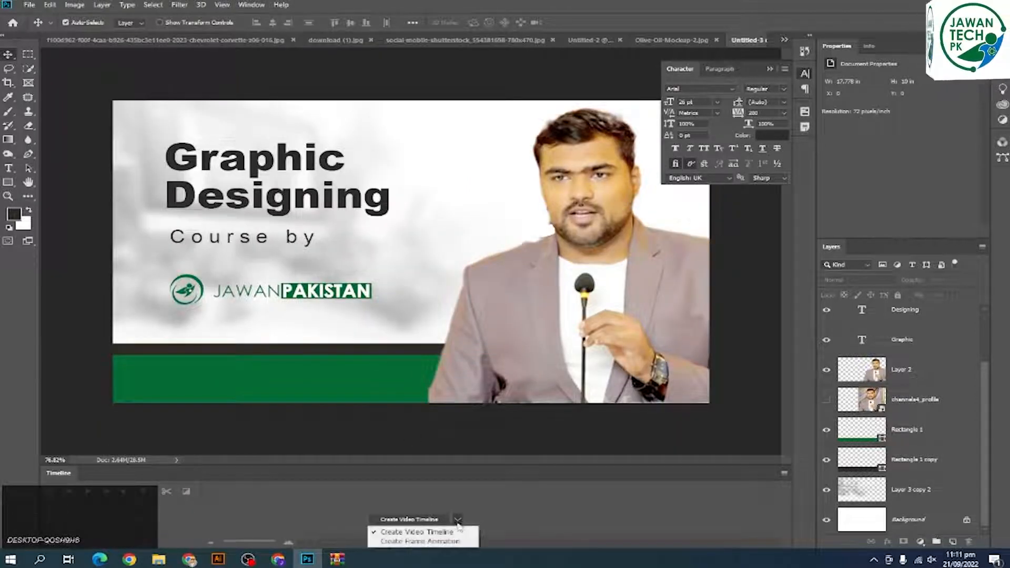
pyautogui.click(439, 543)
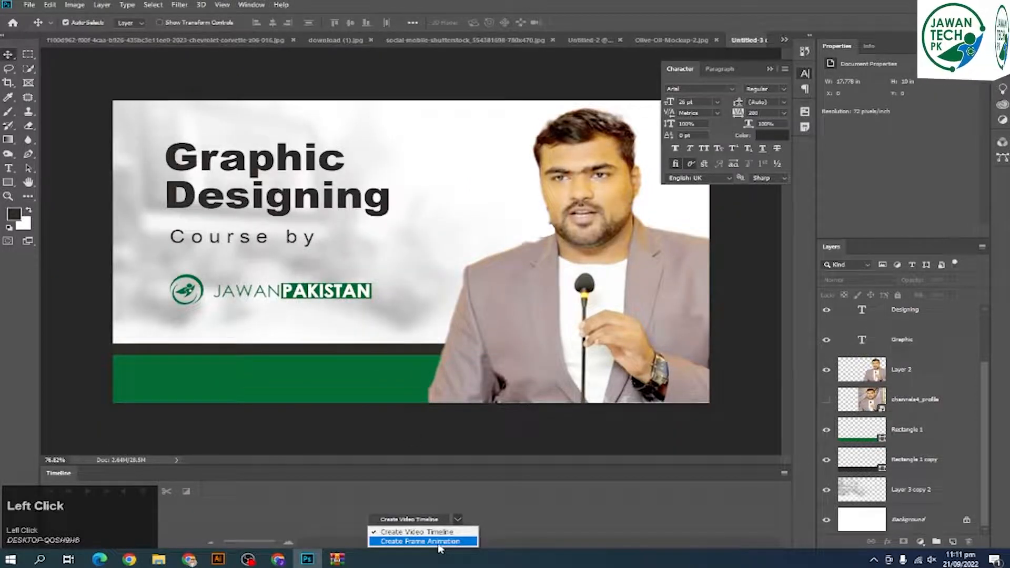
pyautogui.click(409, 520)
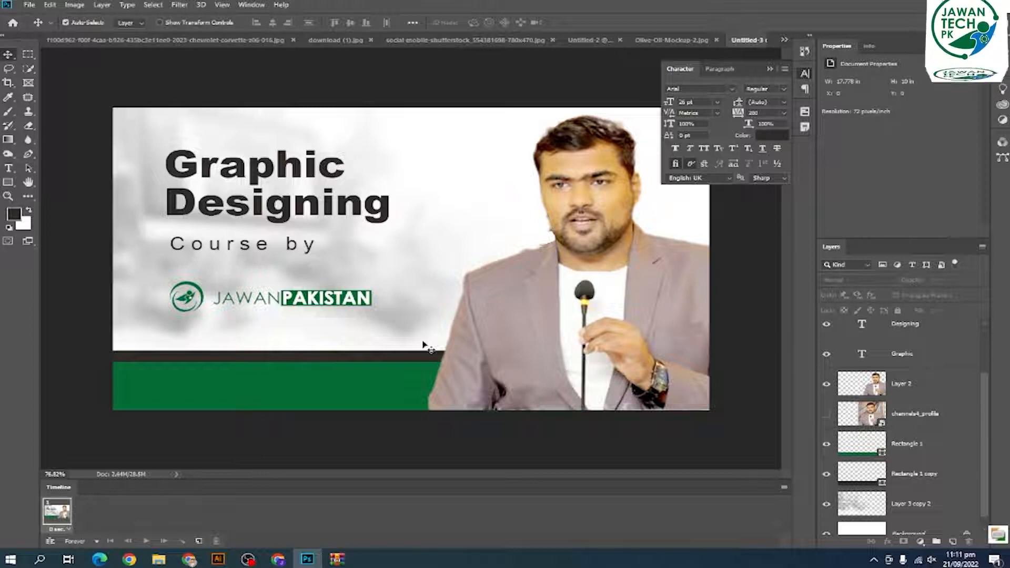
# Hide the man's portrait layer
pyautogui.click(326, 175)
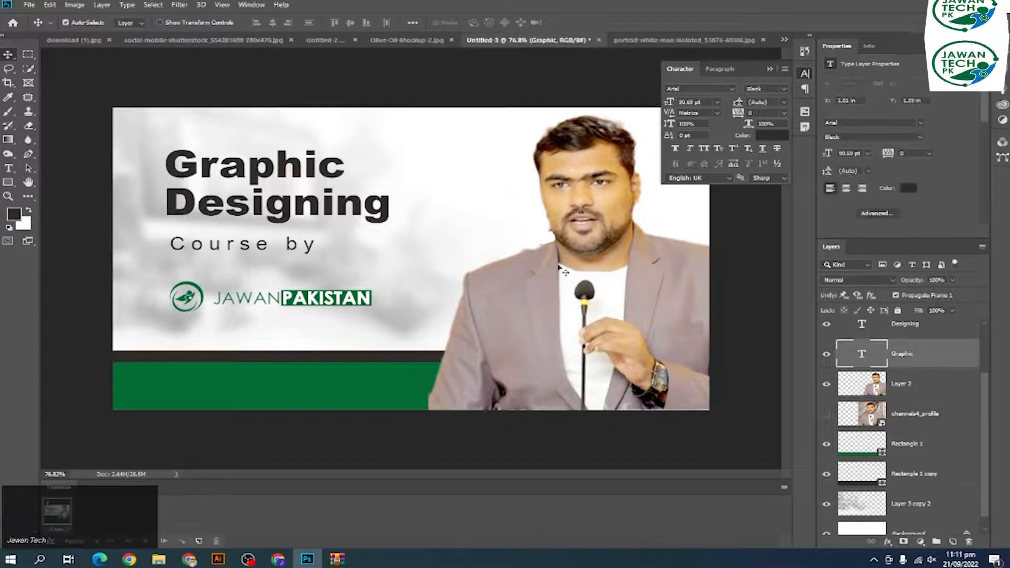
pyautogui.click(611, 325)
pyautogui.click(827, 383)
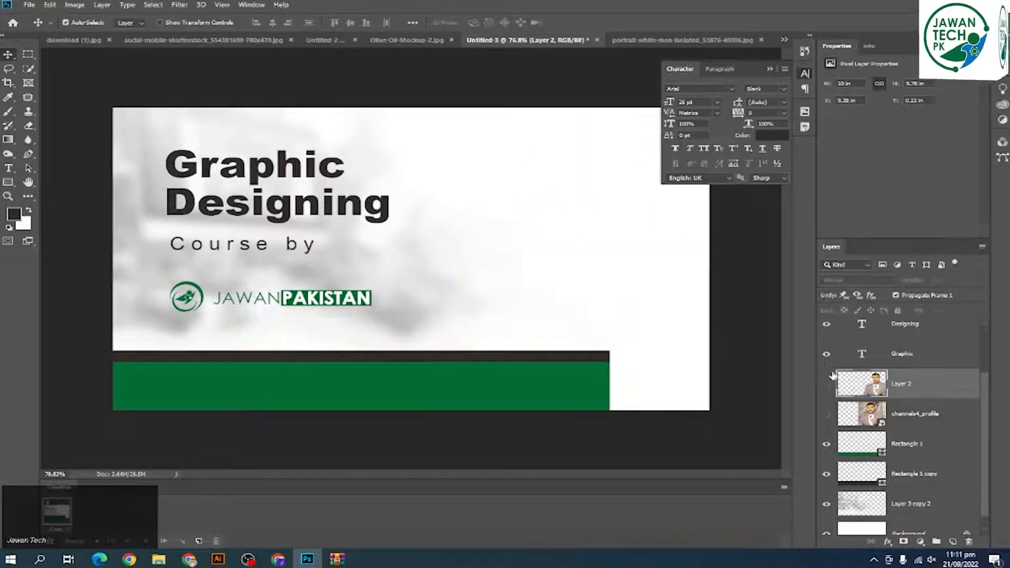
# Stretch the green bar to the banner's right edge
pyautogui.click(542, 377)
pyautogui.hotkey('ctrl', 't')
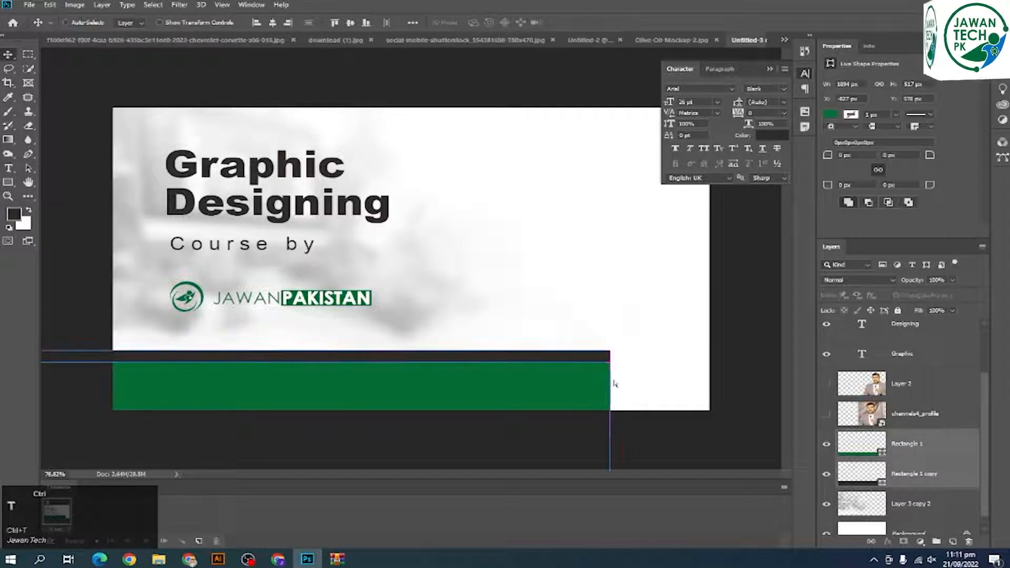
pyautogui.moveTo(609, 392); pyautogui.dragTo(734, 377)
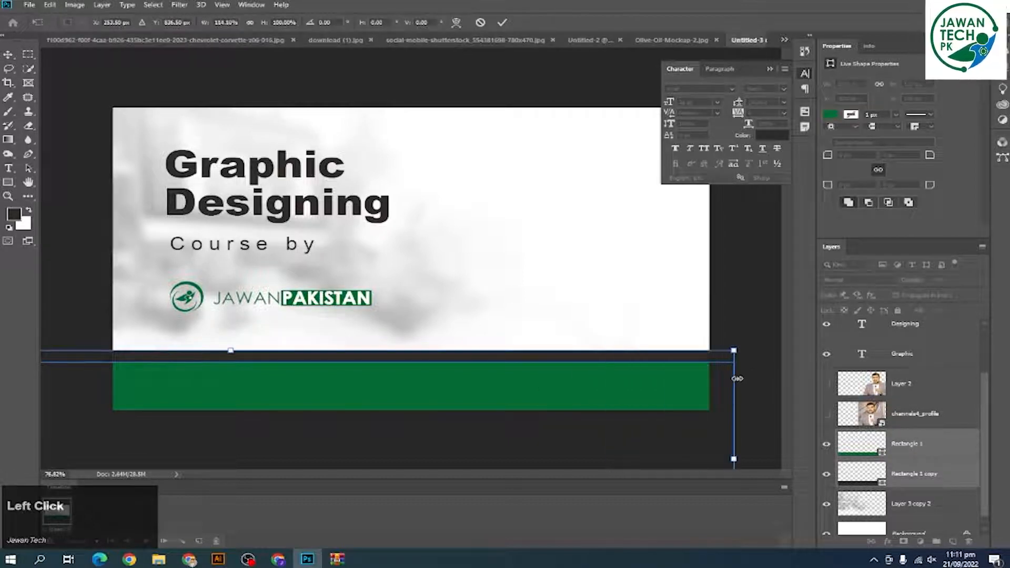
pyautogui.press('Return')
pyautogui.click(674, 422)
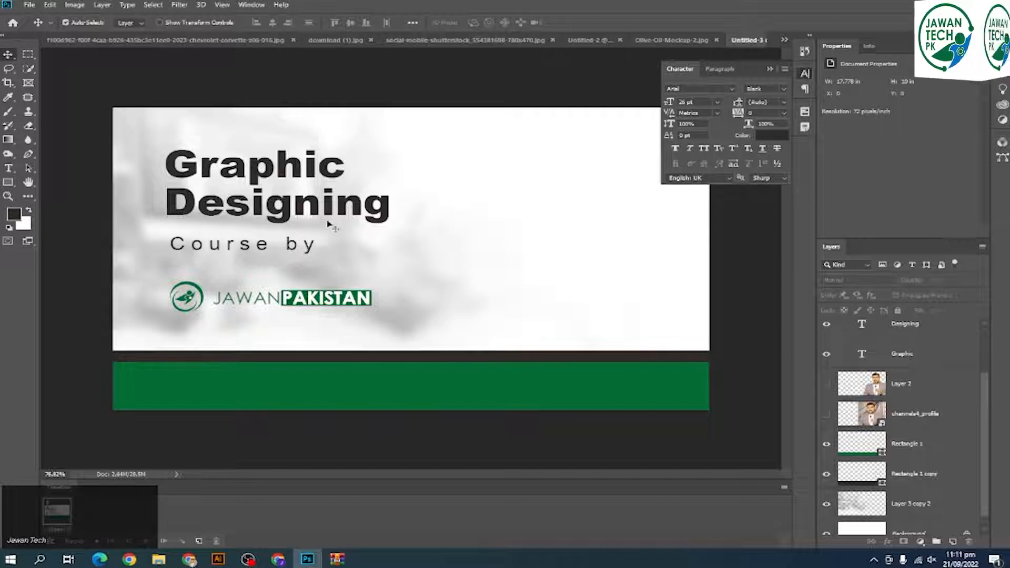
# Hide the JAWAN PAKISTAN logo and the Course by, Designing and Graphic text layers
pyautogui.click(336, 304)
pyautogui.click(826, 334)
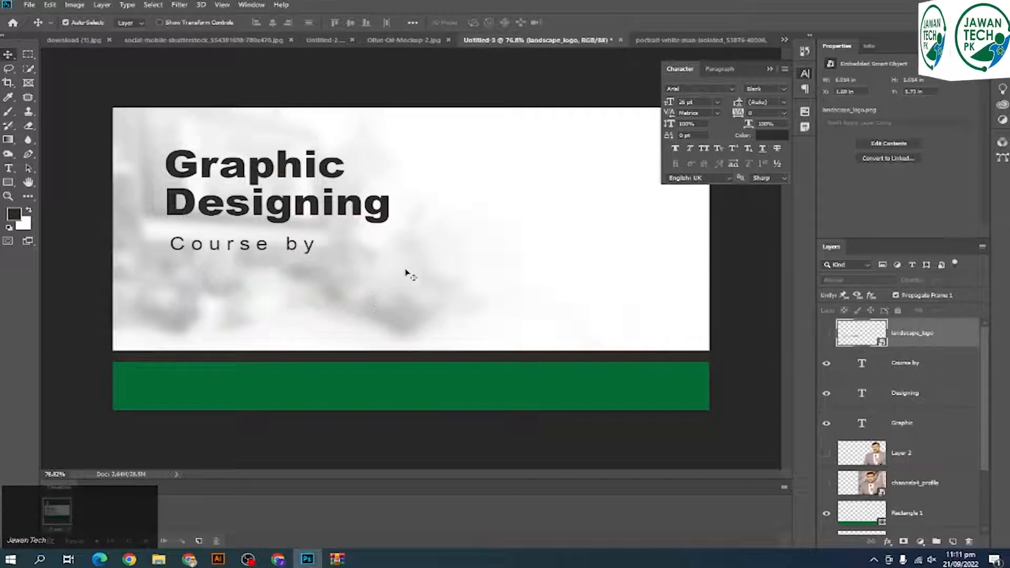
pyautogui.click(317, 248)
pyautogui.click(826, 363)
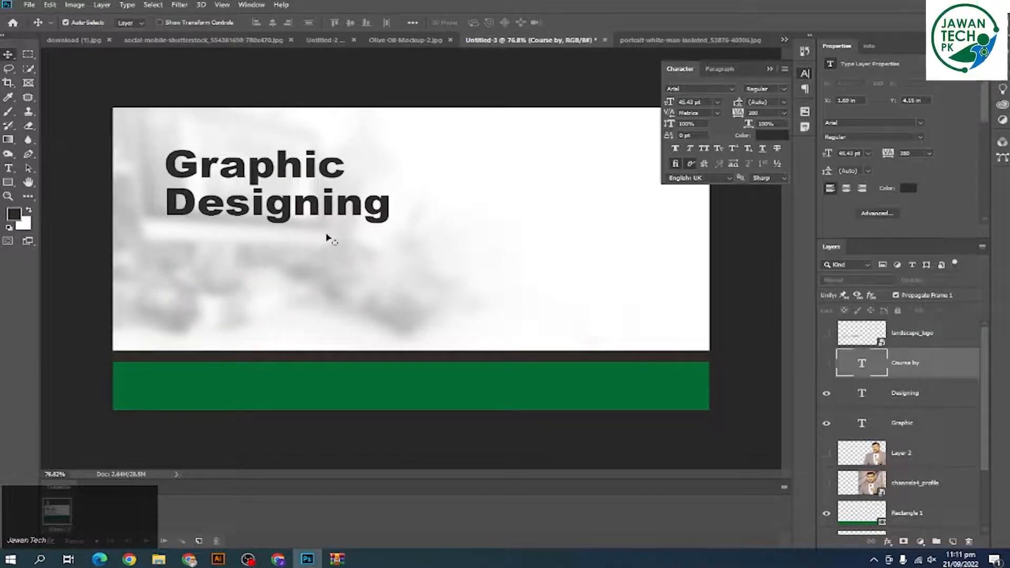
pyautogui.click(324, 217)
pyautogui.click(826, 393)
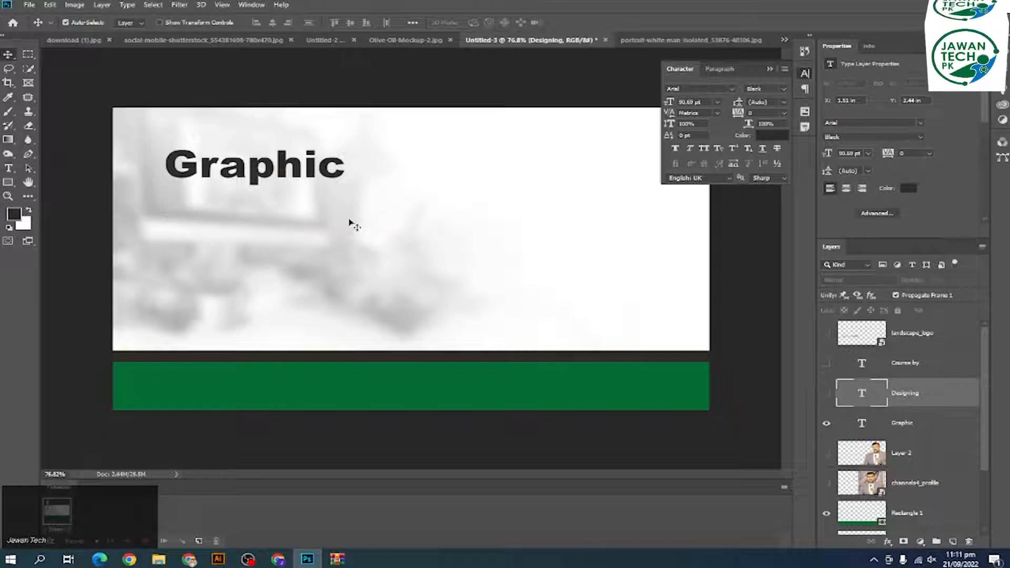
pyautogui.click(330, 170)
pyautogui.click(827, 423)
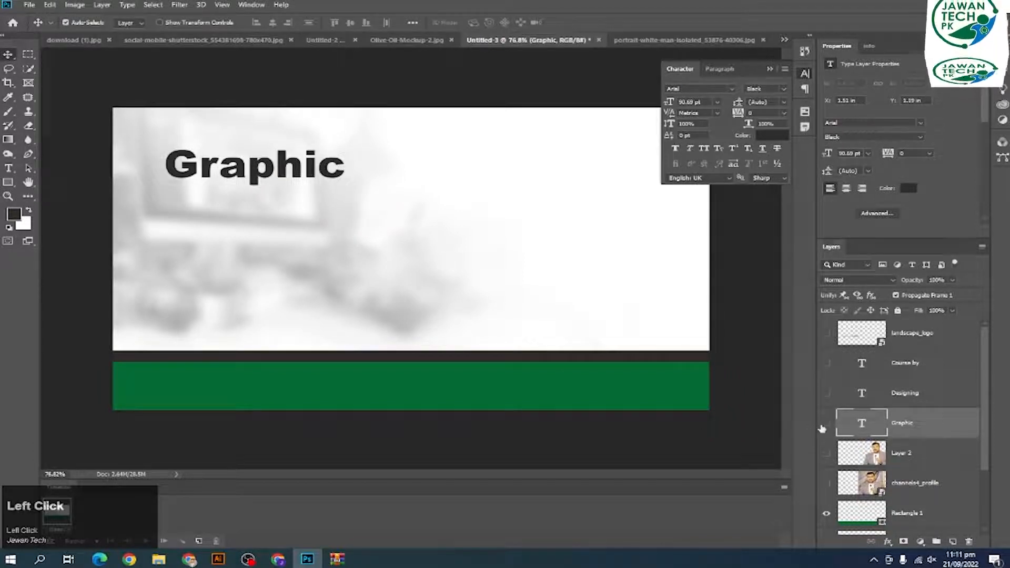
pyautogui.scroll(-1, 523, 294)
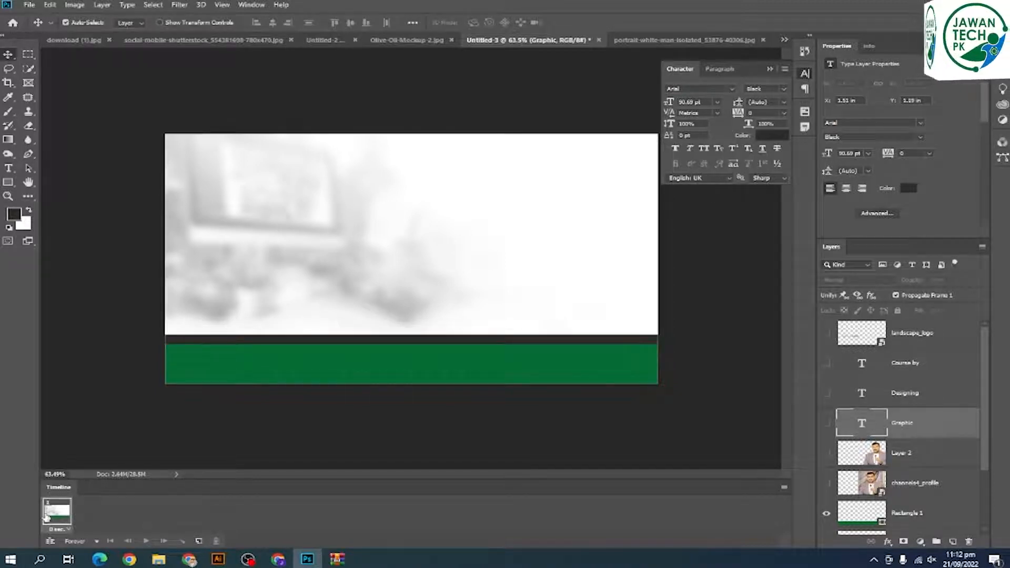
# Set the timeline's Panel Options to the largest frame thumbnail size
pyautogui.rightClick(60, 518)
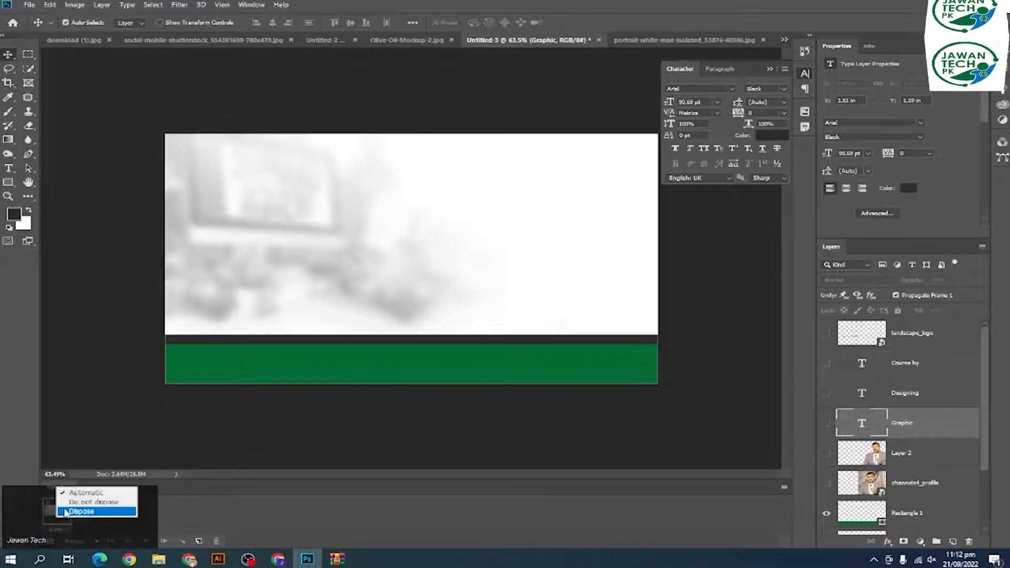
pyautogui.rightClick(518, 474)
pyautogui.rightClick(733, 492)
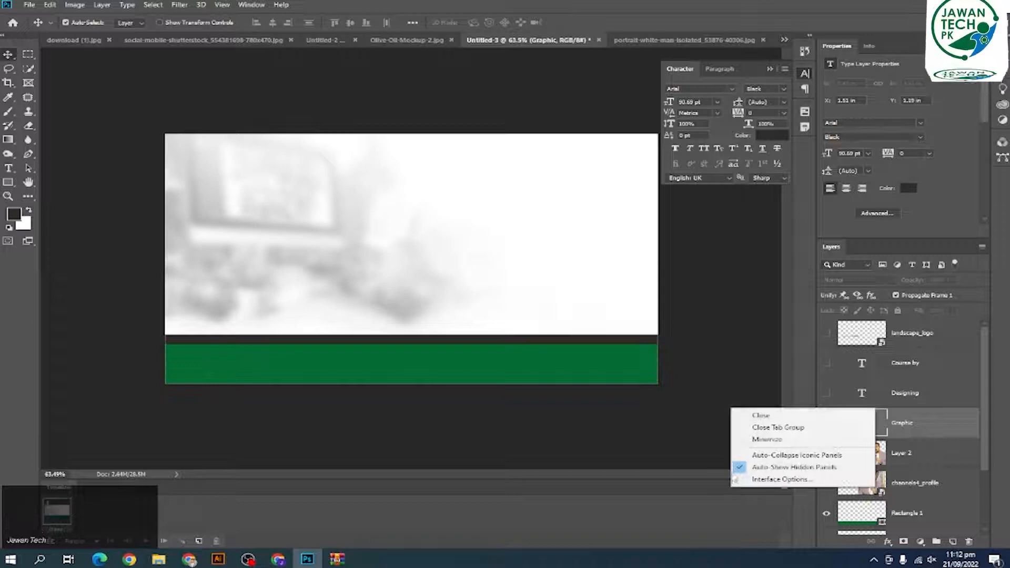
pyautogui.click(705, 510)
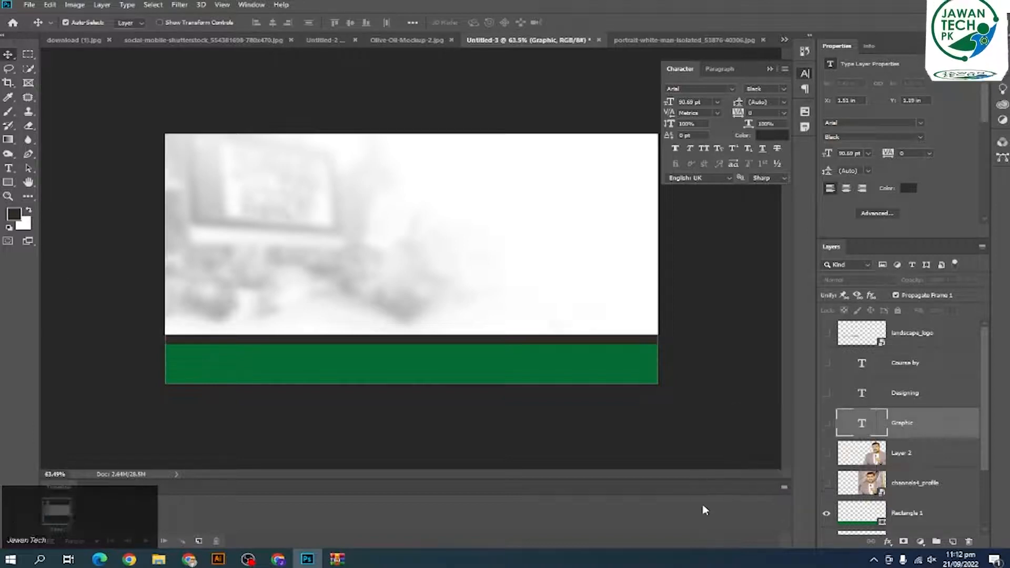
pyautogui.click(784, 488)
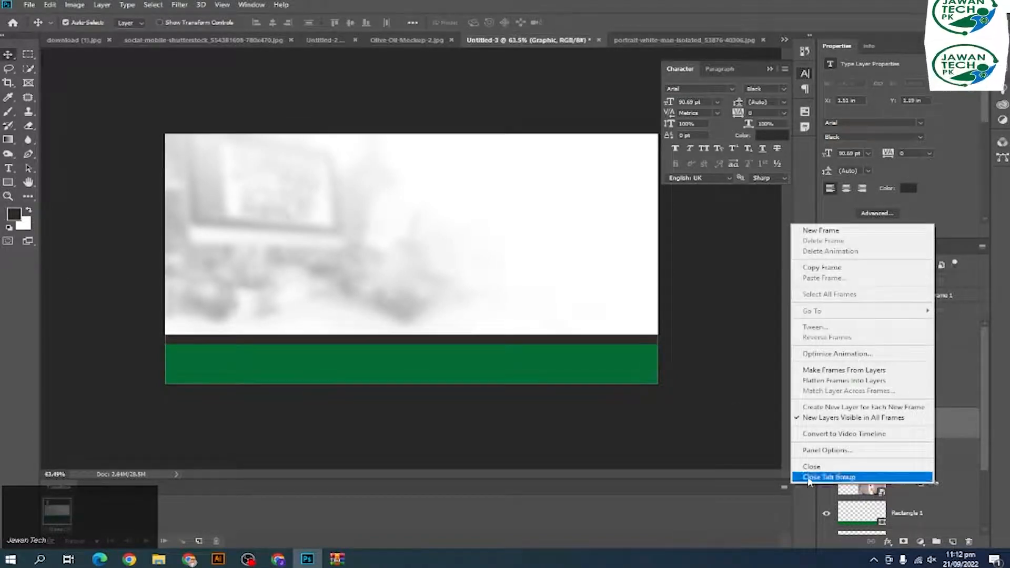
pyautogui.click(823, 451)
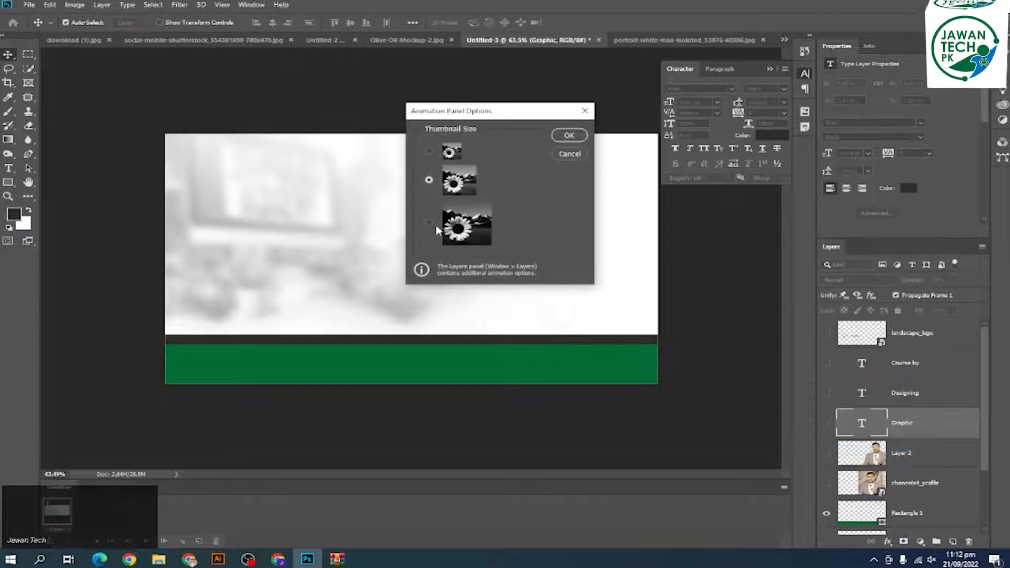
pyautogui.click(436, 228)
pyautogui.click(568, 136)
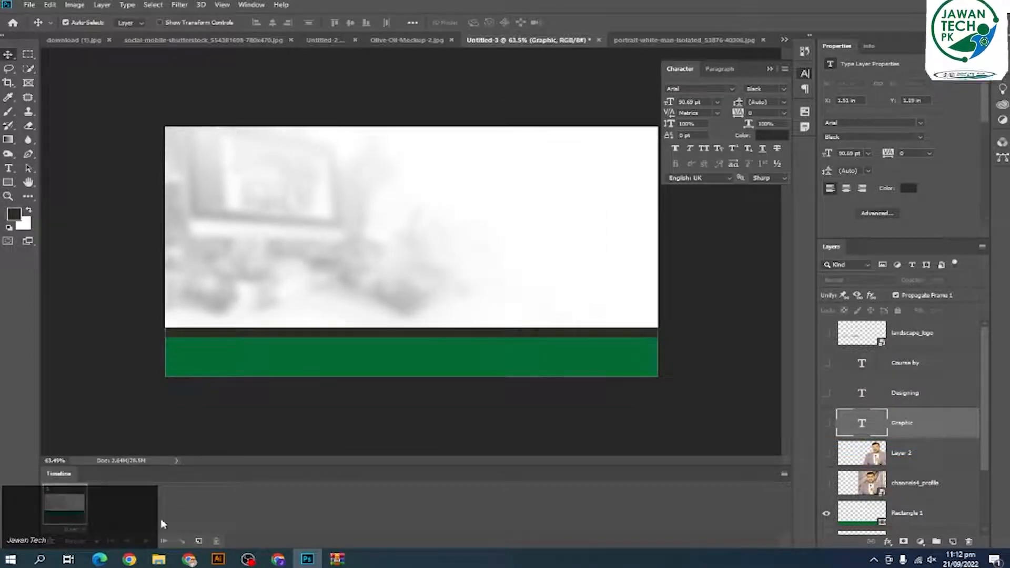
# Duplicate the first frame into a second frame, then reselect frame 1
pyautogui.click(176, 515)
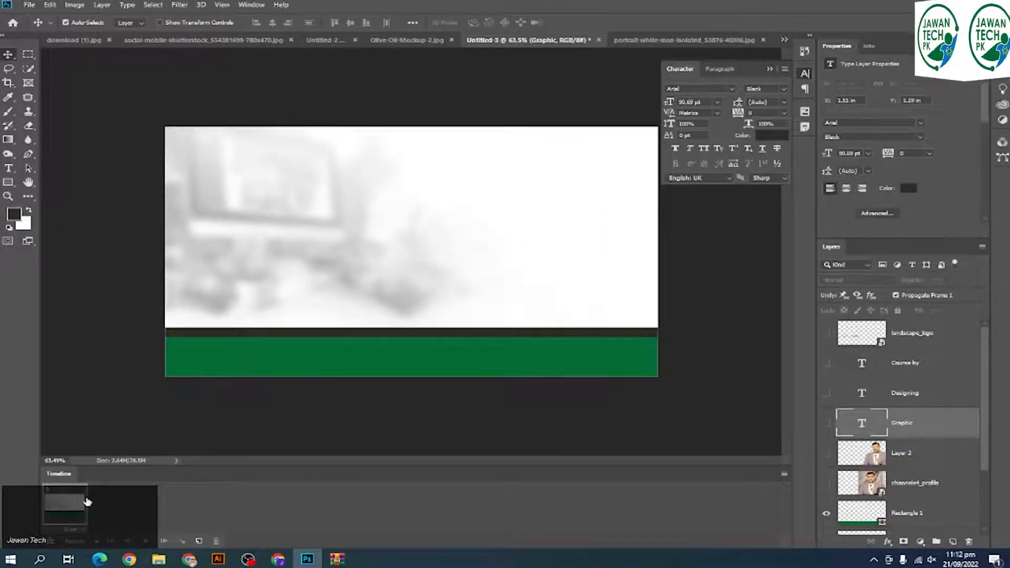
pyautogui.click(195, 541)
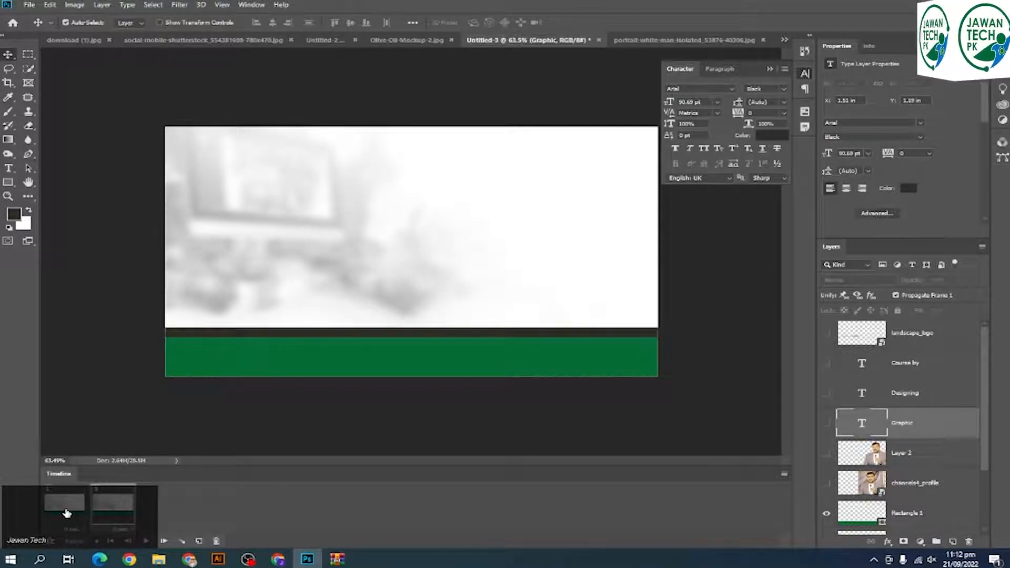
pyautogui.click(66, 513)
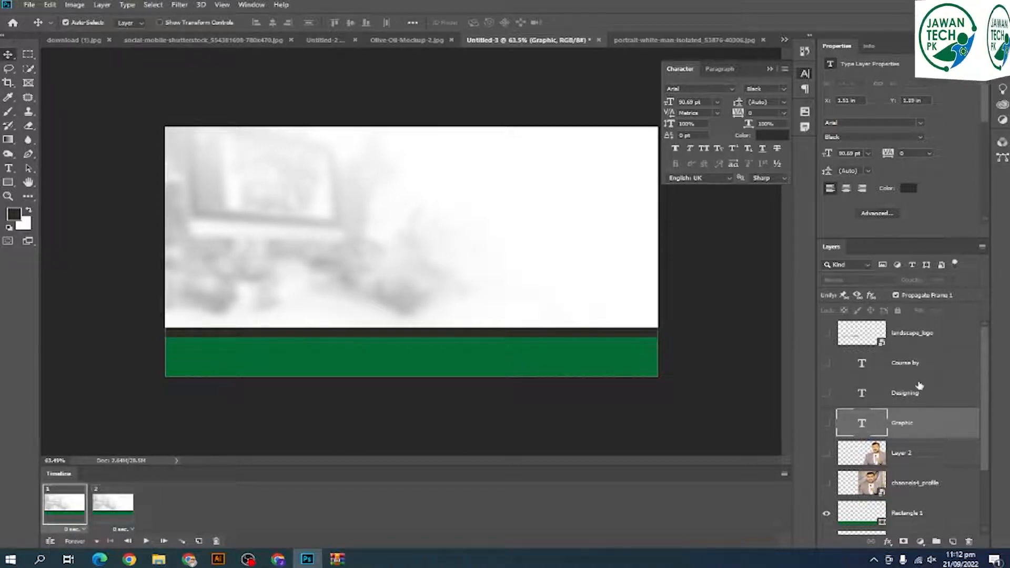
# In frame 1, set Fill to 0% on Rectangle 1, Rectangle 1 copy and Layer 3 copy 2
pyautogui.scroll(-3, 920, 386)
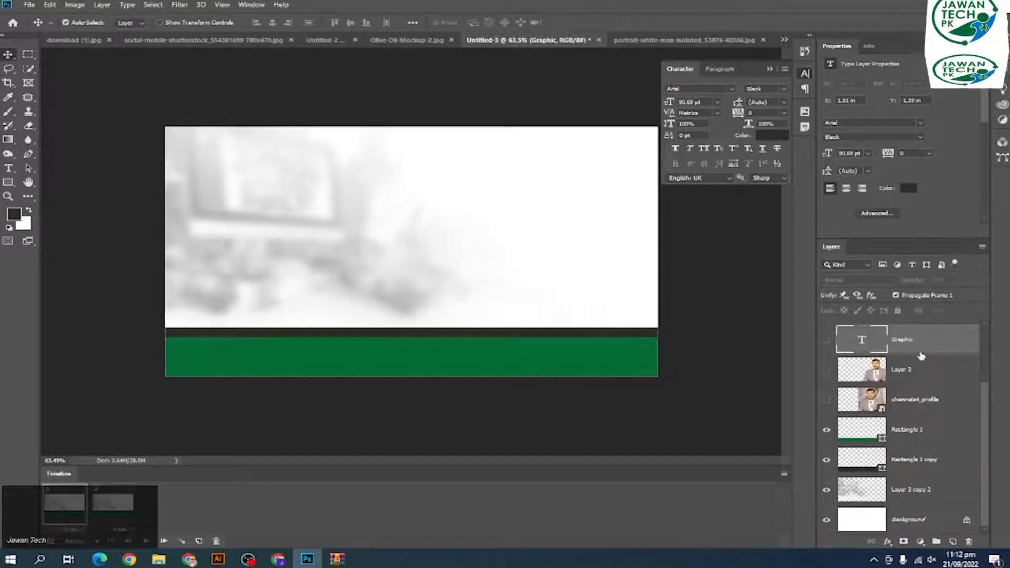
pyautogui.click(917, 431)
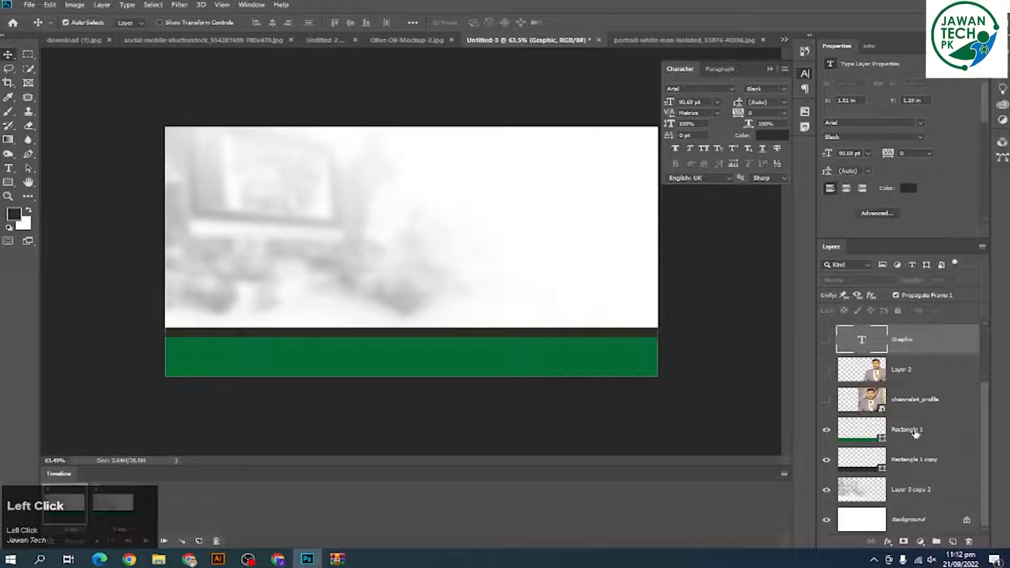
pyautogui.click(953, 311)
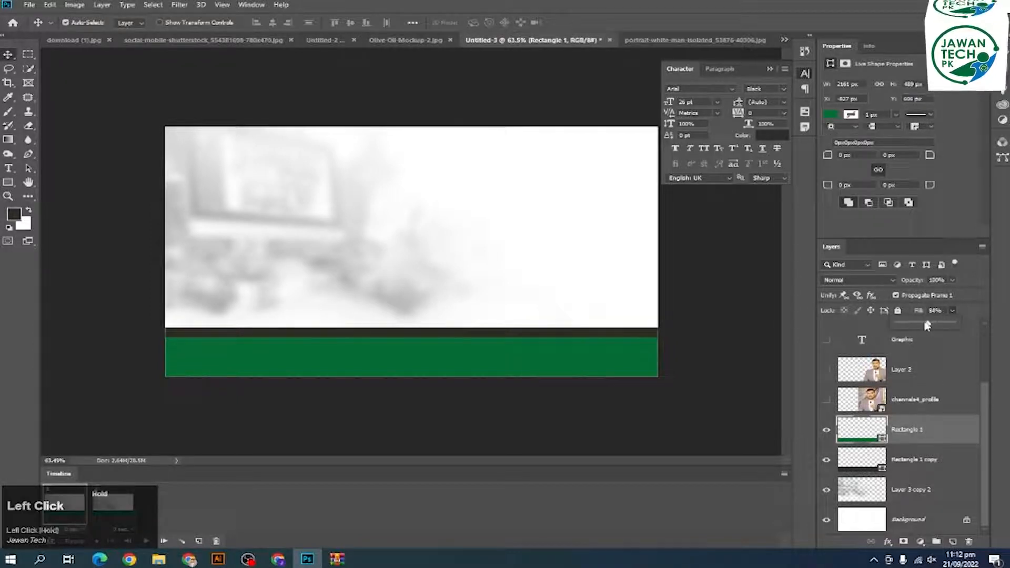
pyautogui.moveTo(956, 324); pyautogui.dragTo(888, 324)
pyautogui.click(915, 451)
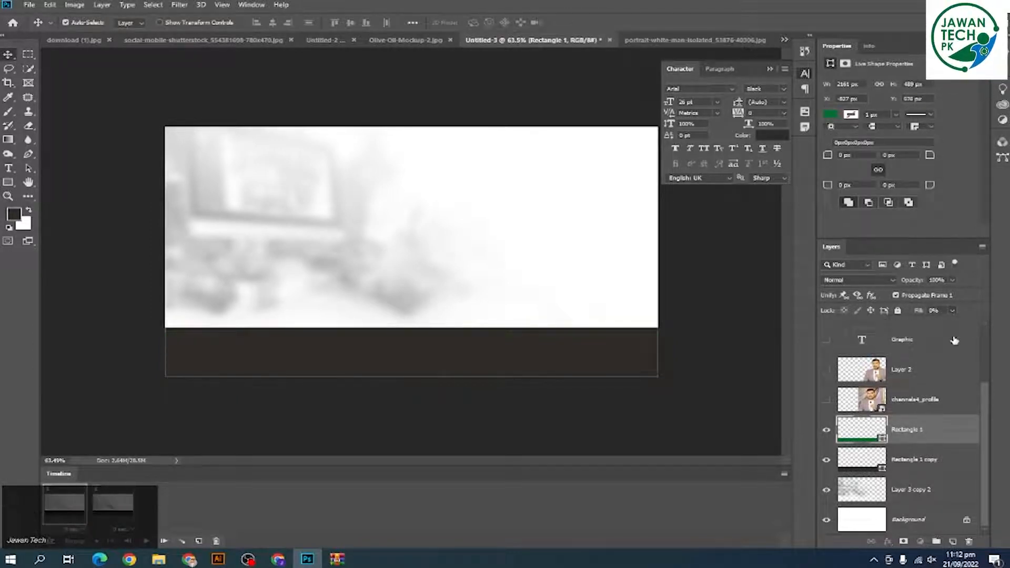
pyautogui.click(953, 311)
pyautogui.moveTo(956, 324); pyautogui.dragTo(856, 313)
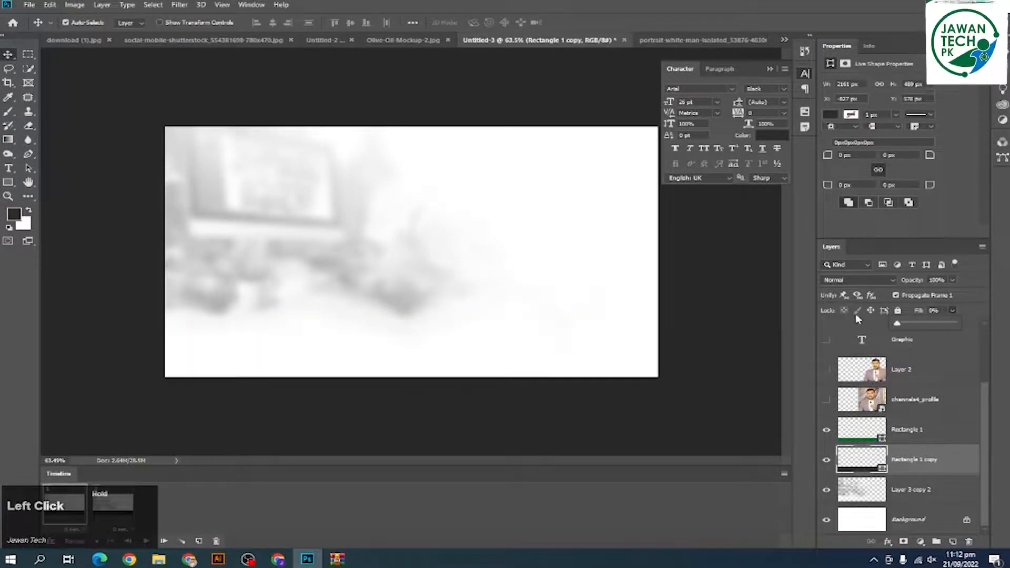
pyautogui.click(362, 283)
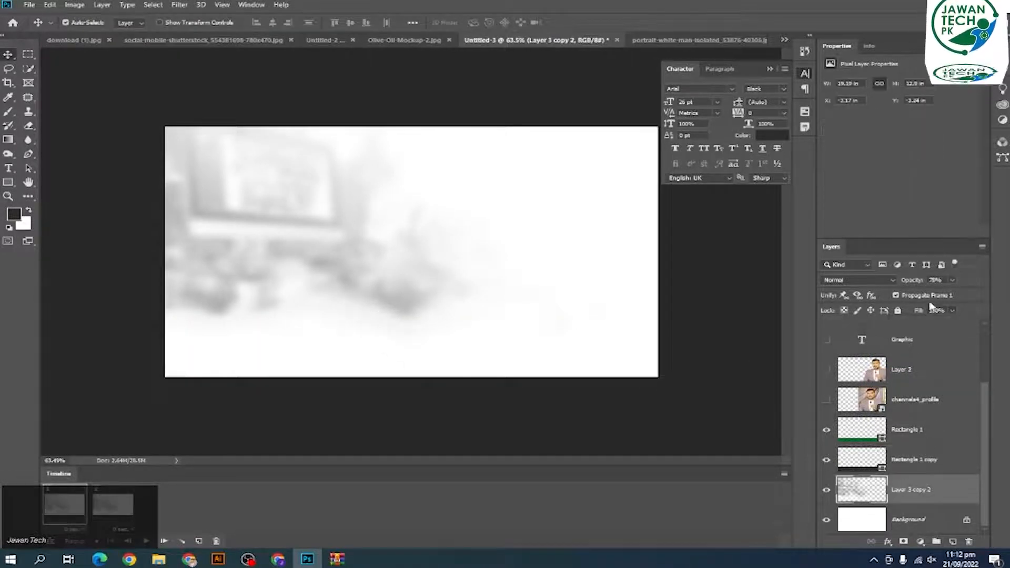
pyautogui.click(953, 310)
pyautogui.moveTo(956, 323); pyautogui.dragTo(897, 323)
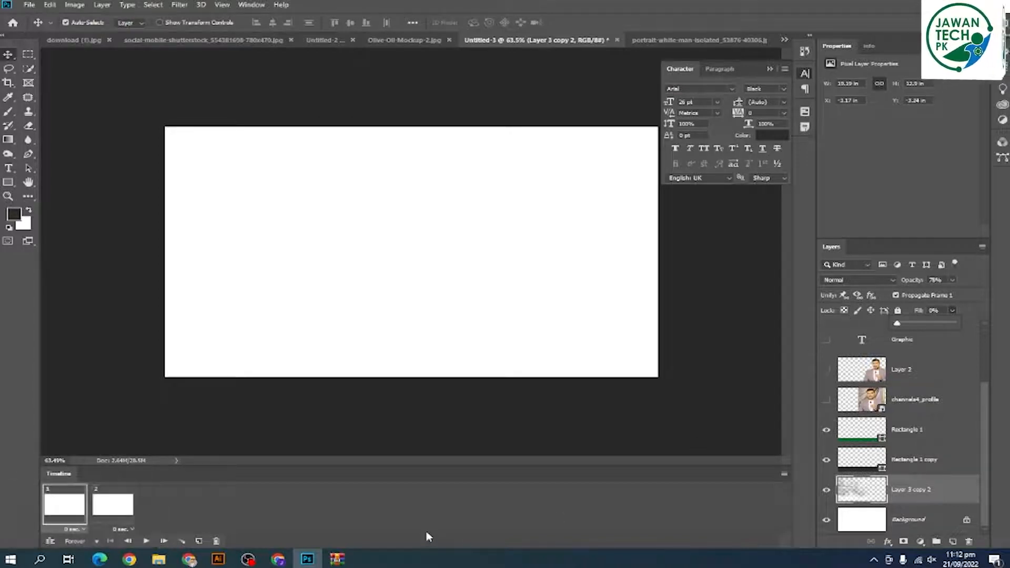
# In frame 2, restore those three layers to 100% Fill and compare both frames
pyautogui.click(117, 514)
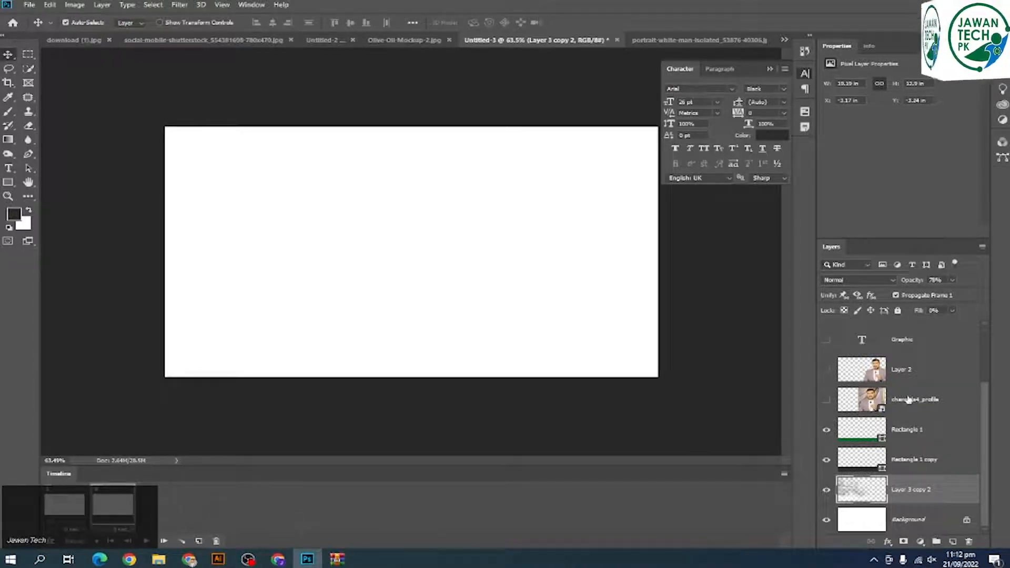
pyautogui.click(907, 464)
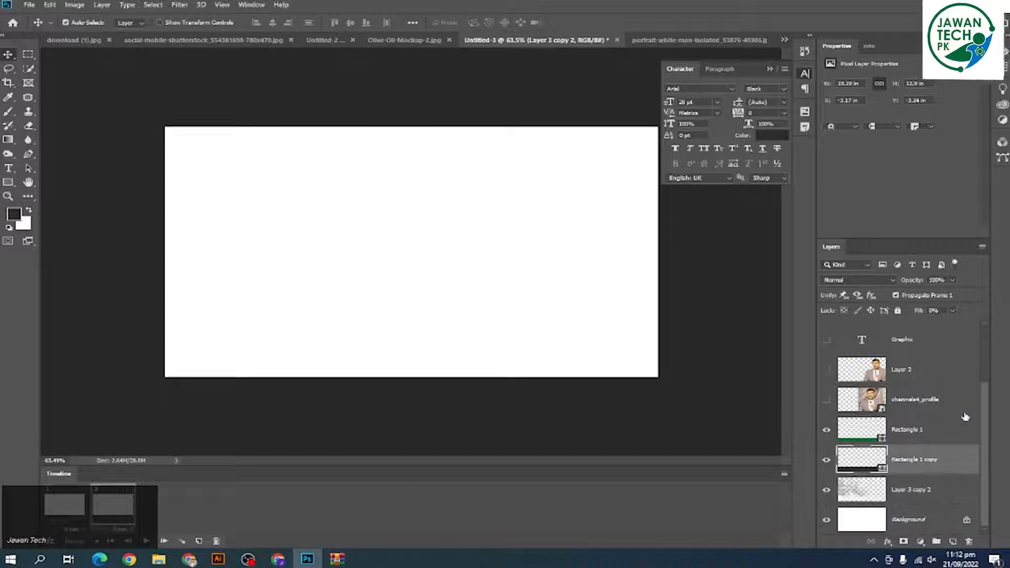
pyautogui.click(952, 311)
pyautogui.moveTo(926, 324); pyautogui.dragTo(1007, 326)
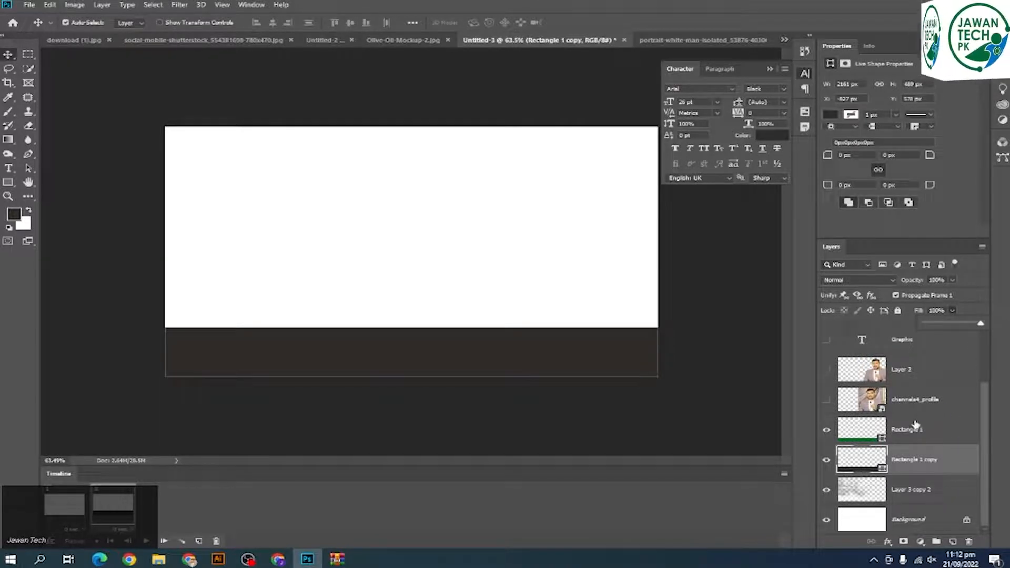
pyautogui.click(915, 424)
pyautogui.click(952, 310)
pyautogui.moveTo(925, 325); pyautogui.dragTo(984, 326)
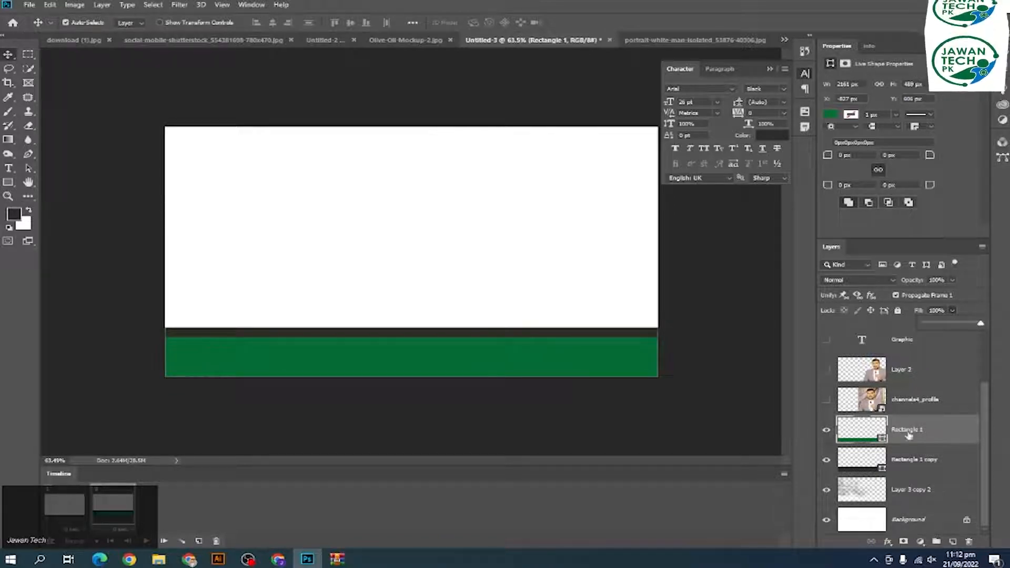
pyautogui.click(903, 488)
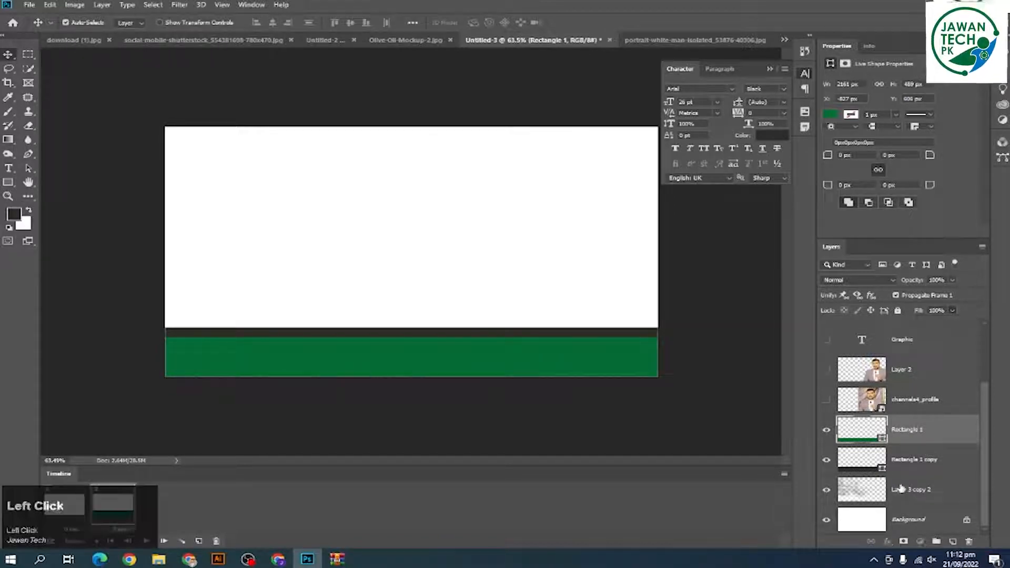
pyautogui.click(953, 311)
pyautogui.moveTo(937, 324); pyautogui.dragTo(984, 324)
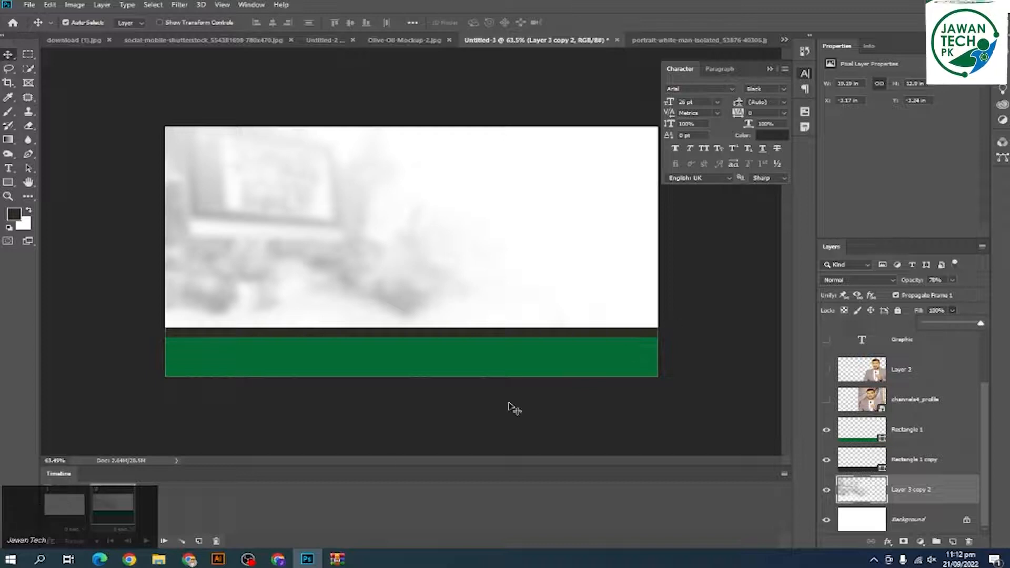
pyautogui.click(74, 509)
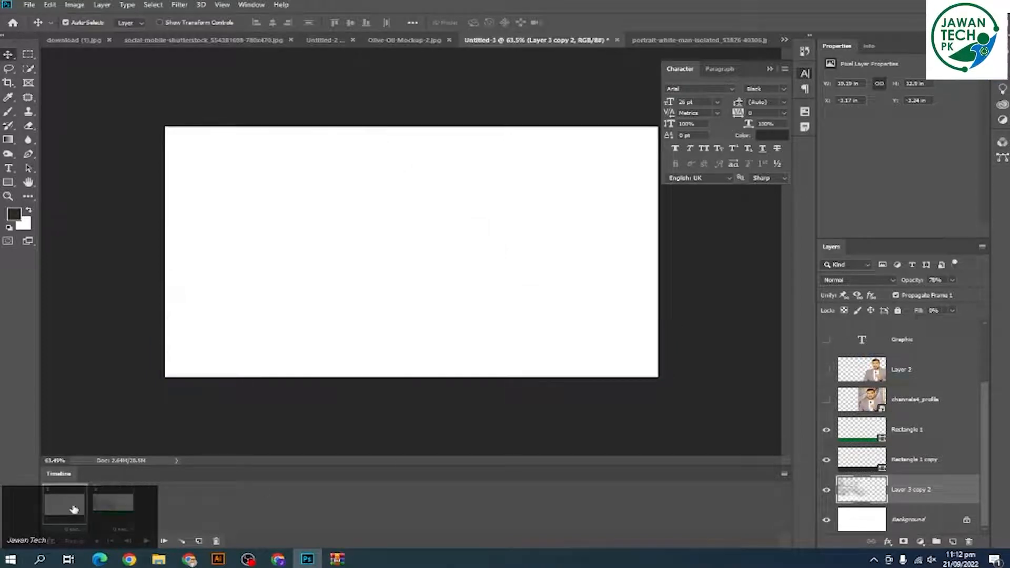
pyautogui.click(106, 512)
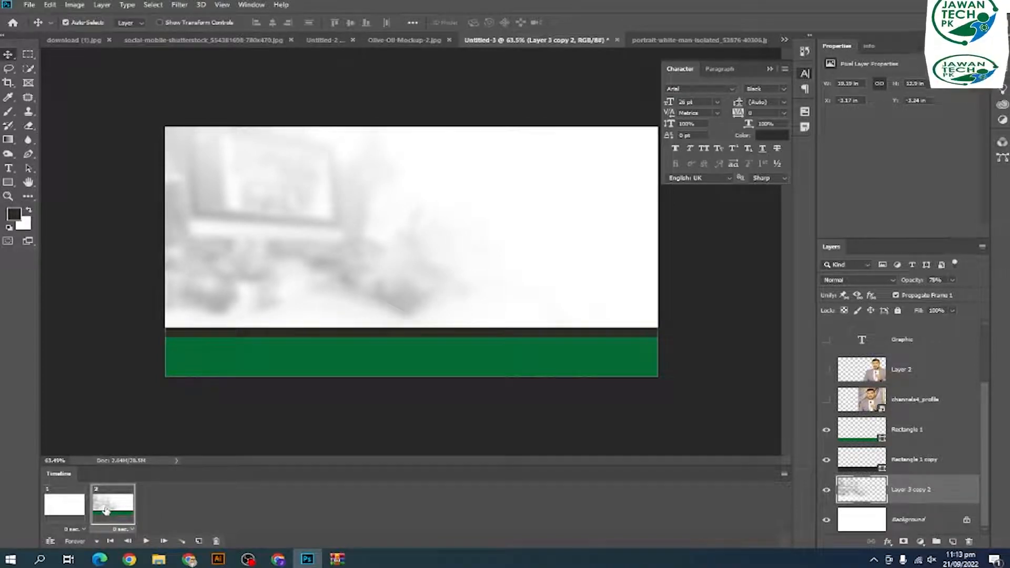
# Tween 5 in-between frames from frame 1 to frame 2 and preview the fade
pyautogui.keyDown('shift'); pyautogui.click(74, 509); pyautogui.keyUp('shift')
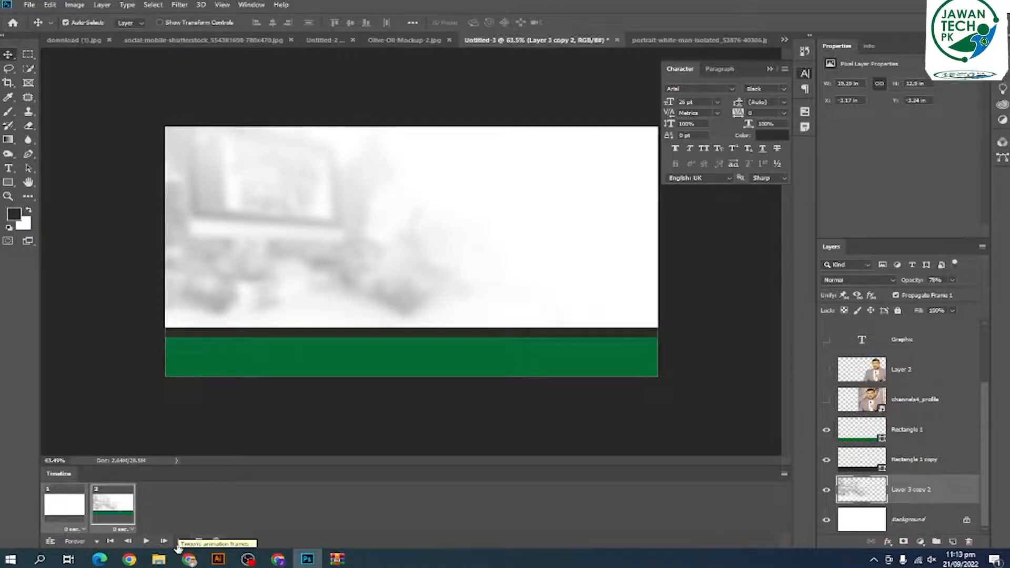
pyautogui.click(178, 547)
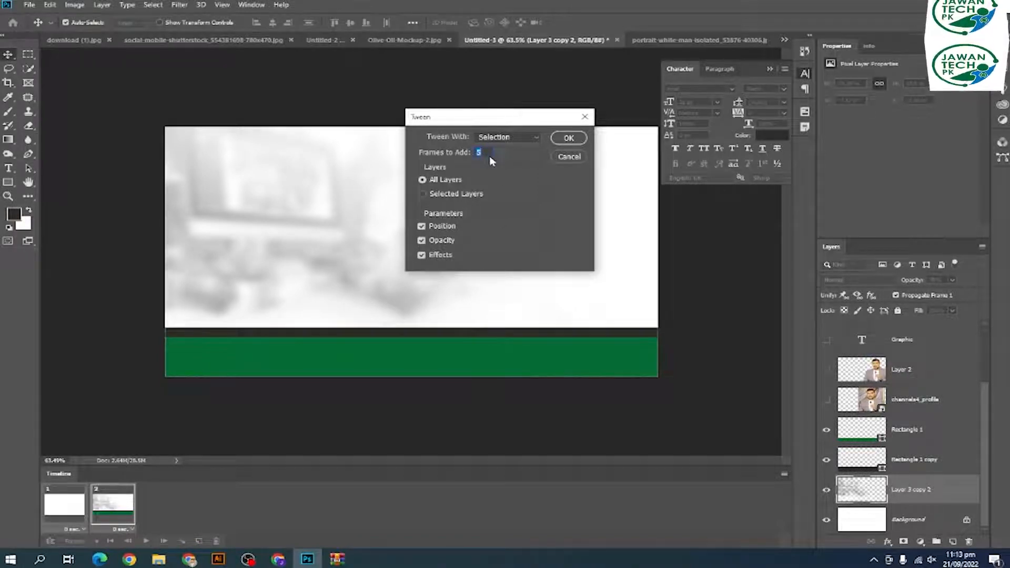
pyautogui.click(559, 144)
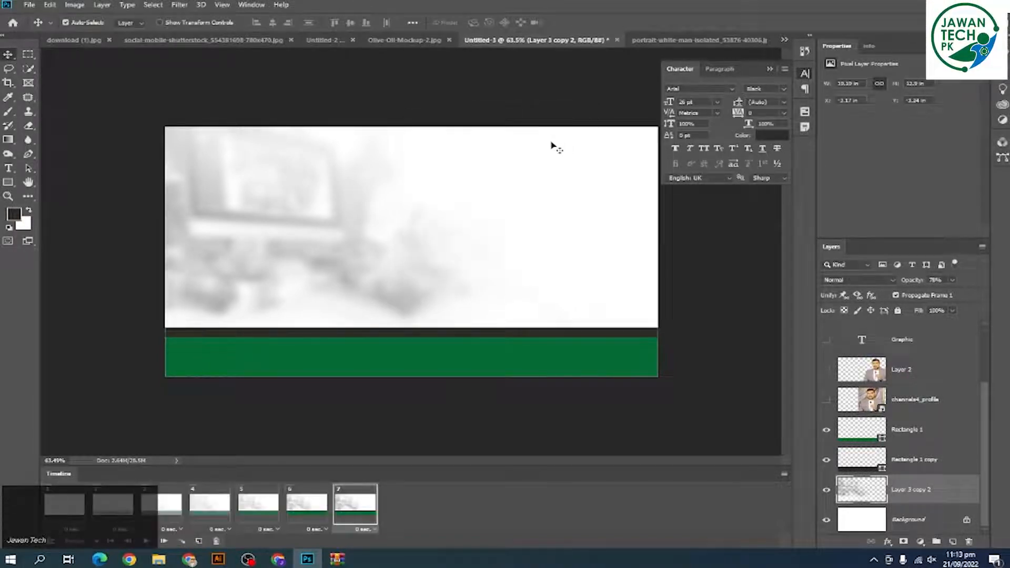
pyautogui.click(103, 527)
pyautogui.click(146, 542)
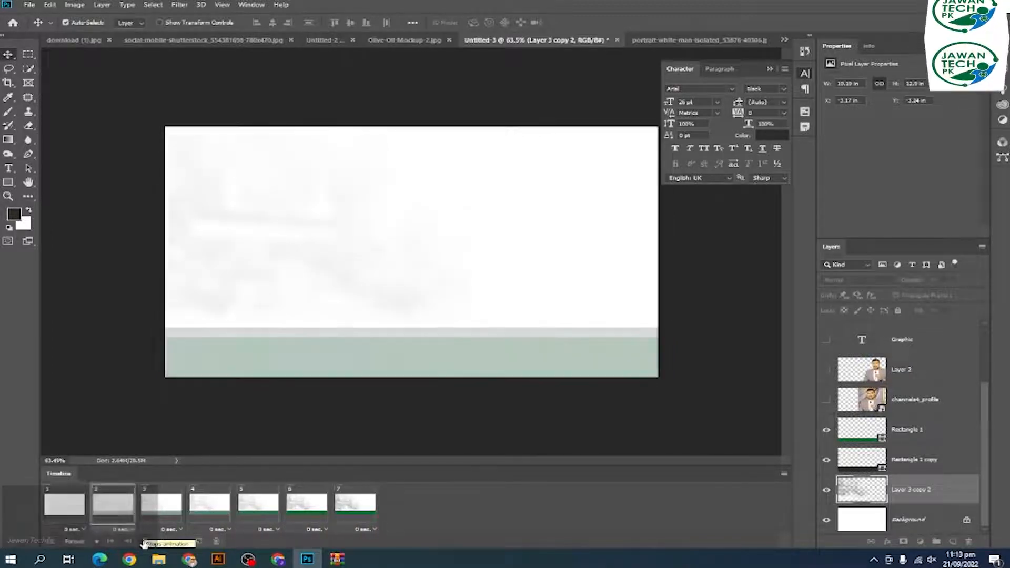
pyautogui.click(146, 542)
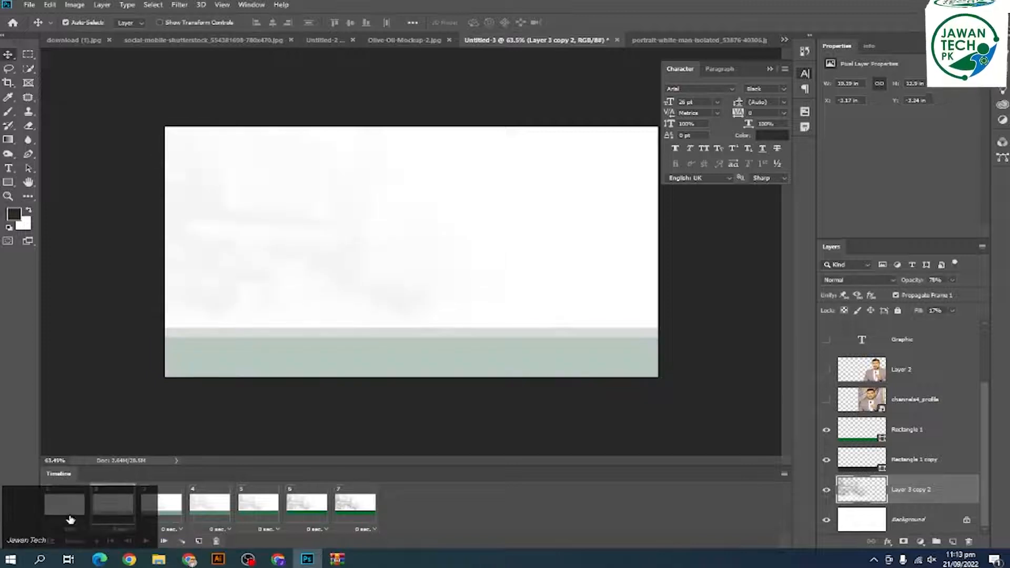
# Give all seven frames a 0.2-second delay, preview playback, and start a new document
pyautogui.keyDown('shift'); pyautogui.click(349, 509); pyautogui.keyUp('shift')
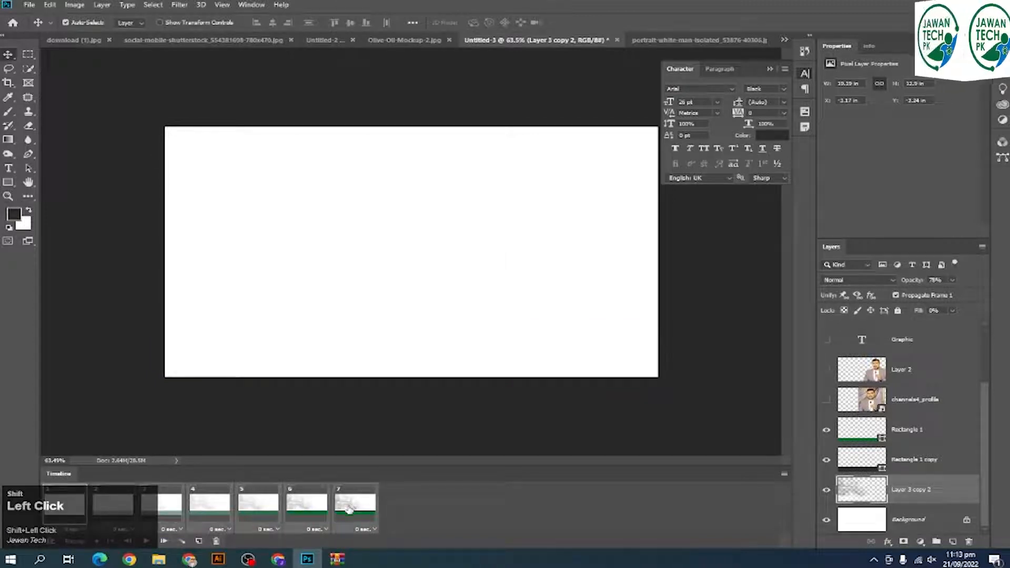
pyautogui.click(77, 530)
pyautogui.click(61, 441)
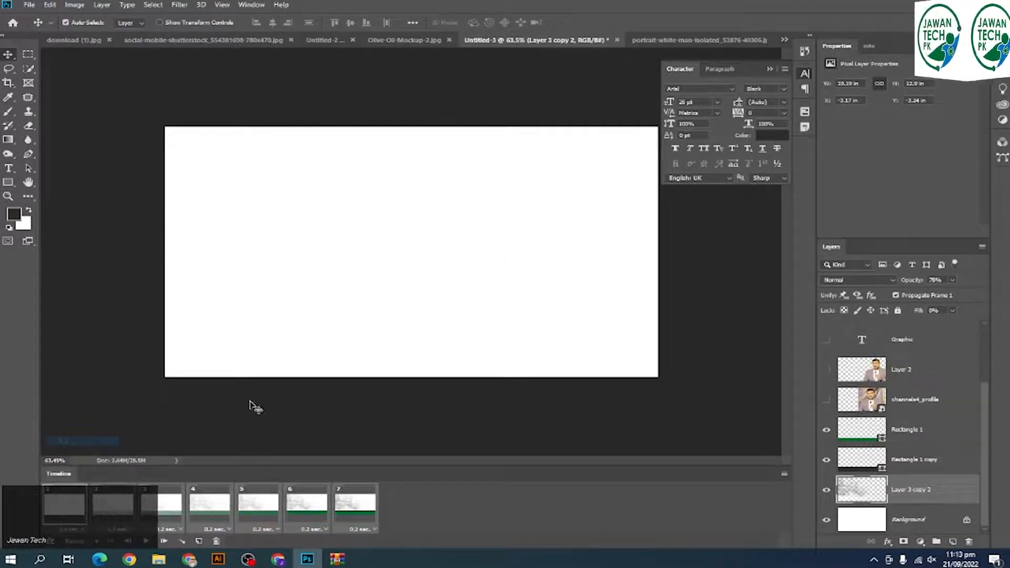
pyautogui.press('space')
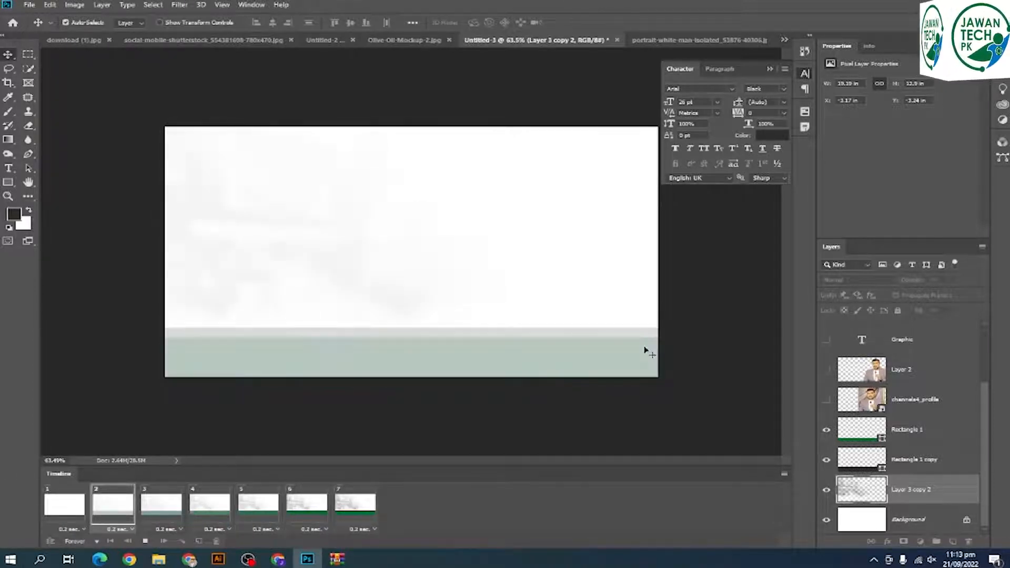
pyautogui.press('space')
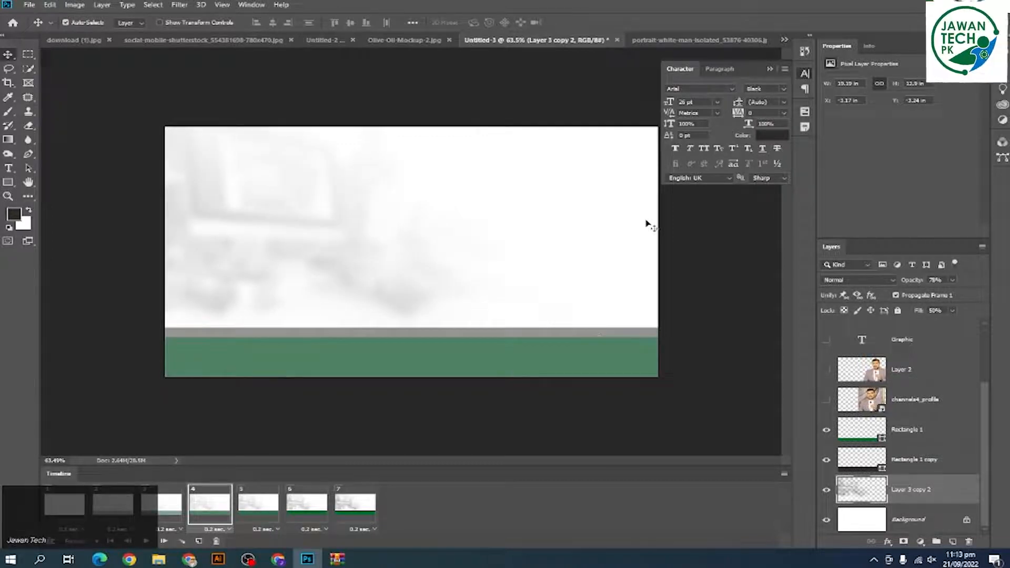
pyautogui.hotkey('ctrl', 'n')
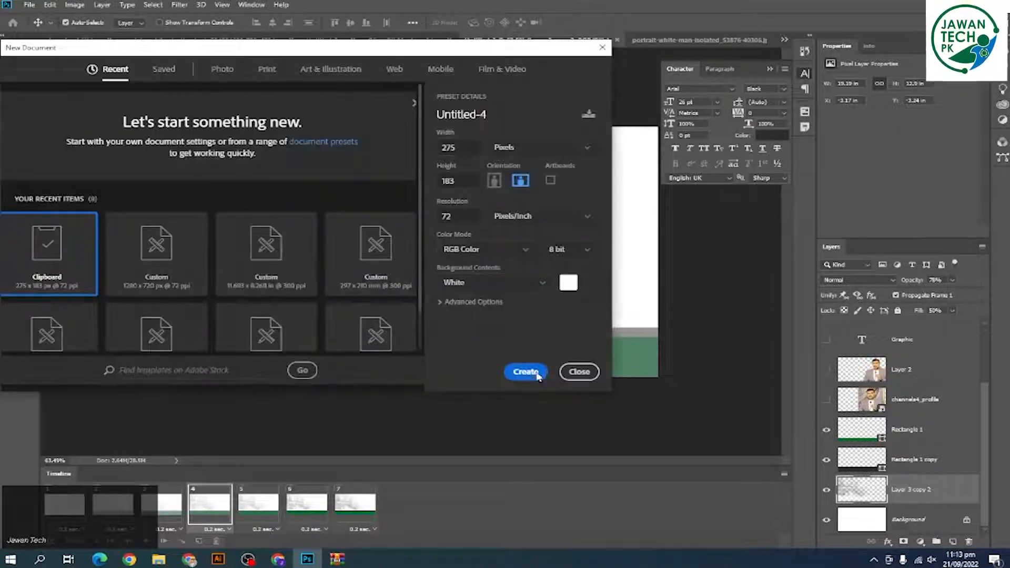
# Create the blank document and draw a dark circle on its left with the Ellipse Tool
pyautogui.click(529, 372)
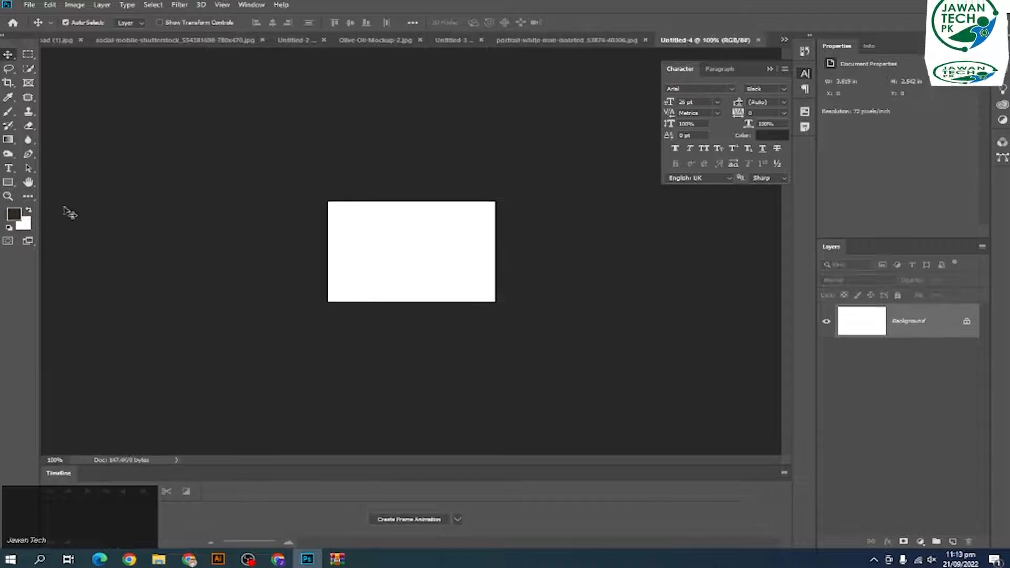
pyautogui.scroll(3, 397, 228)
pyautogui.click(8, 182)
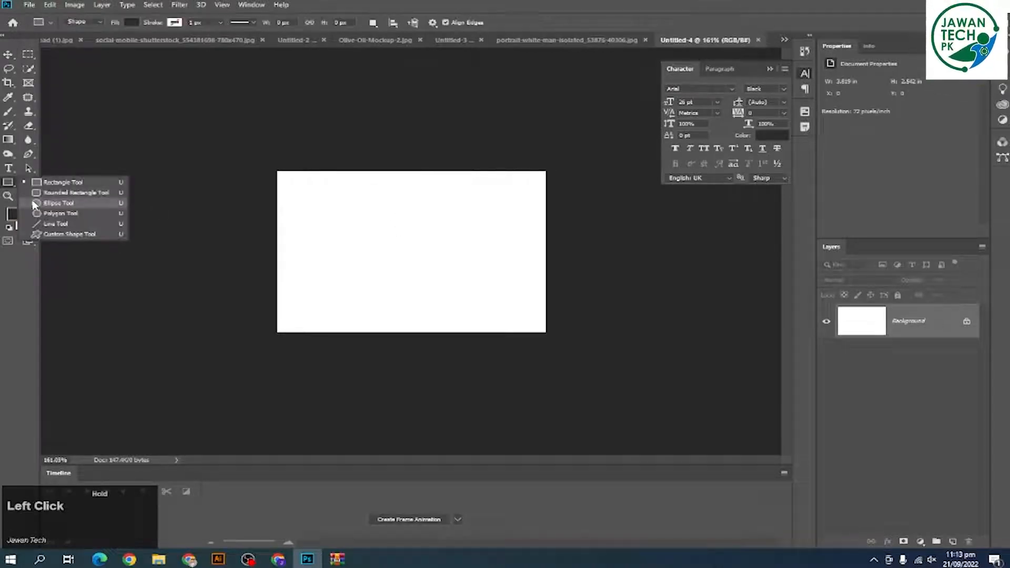
pyautogui.click(33, 204)
pyautogui.moveTo(319, 196); pyautogui.dragTo(503, 258)
# Alt-drag a copy of the circle to the right and fill it with orange
pyautogui.press('v')
pyautogui.click(15, 216)
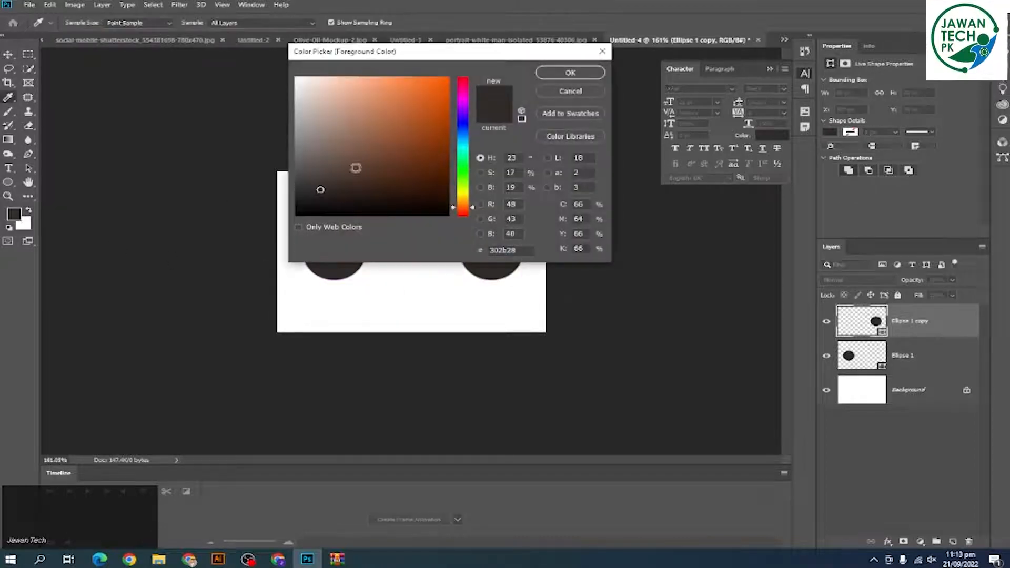
pyautogui.click(444, 78)
pyautogui.click(570, 73)
pyautogui.hotkey('alt', 'BackSpace')
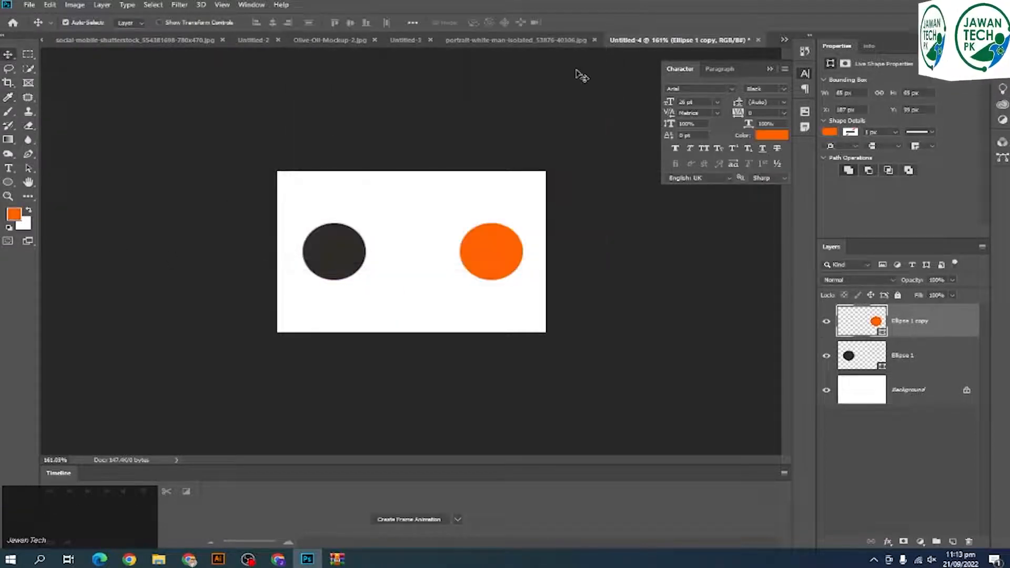
pyautogui.click(458, 519)
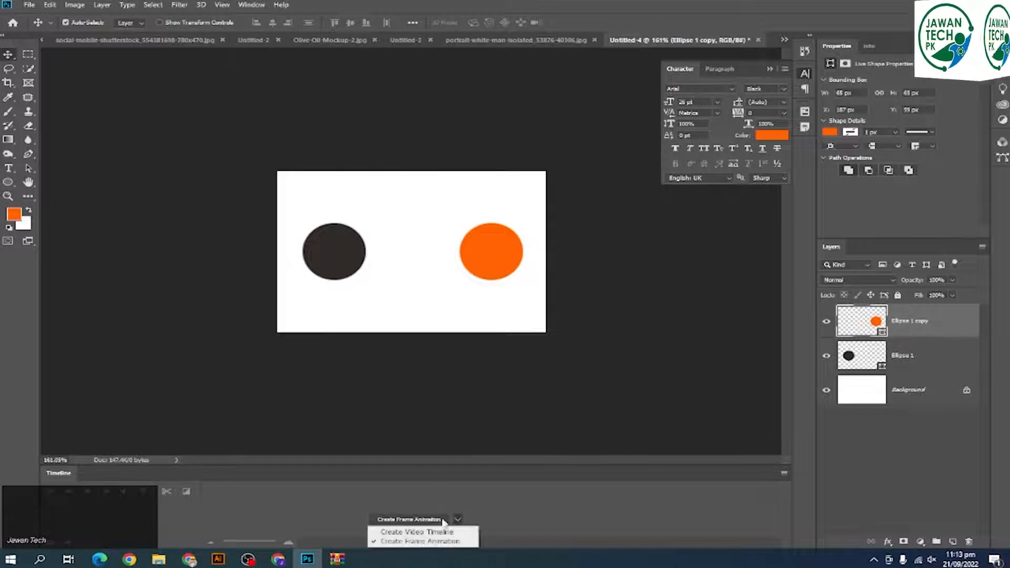
# Create a frame animation, nudge the orange circle left, and hide the Ellipse 1 copy layer
pyautogui.click(421, 541)
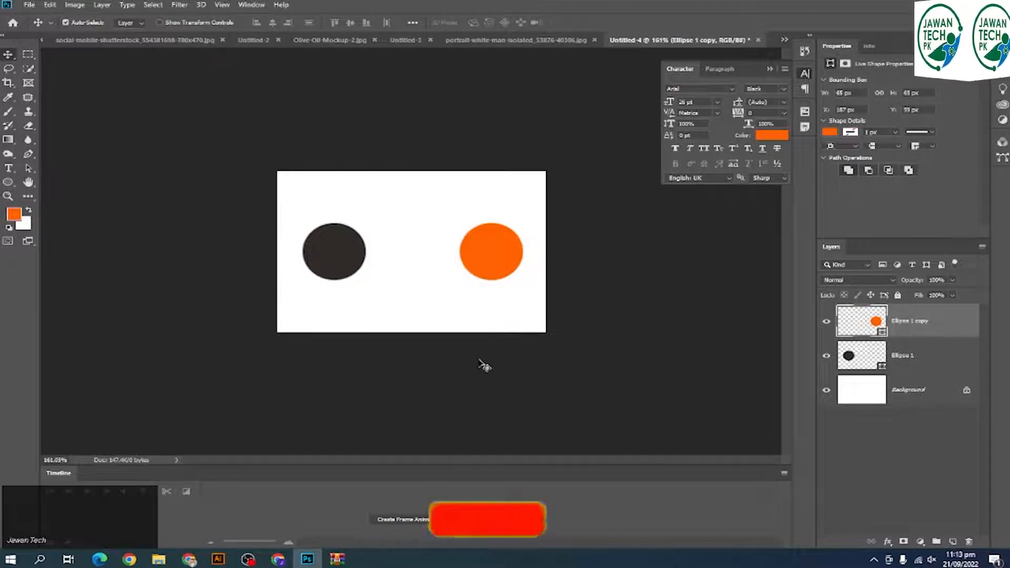
pyautogui.click(484, 366)
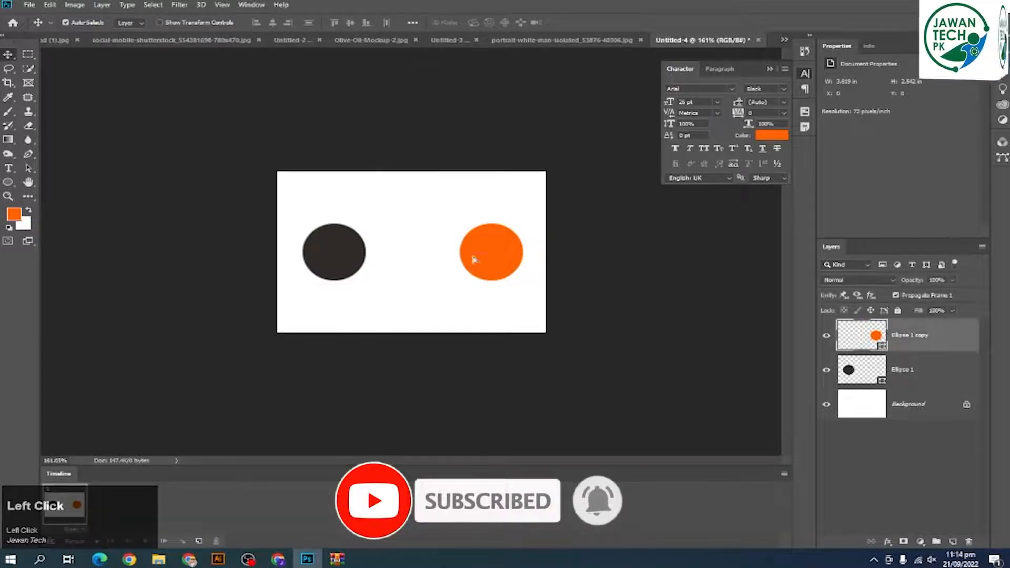
pyautogui.moveTo(472, 259); pyautogui.dragTo(466, 260)
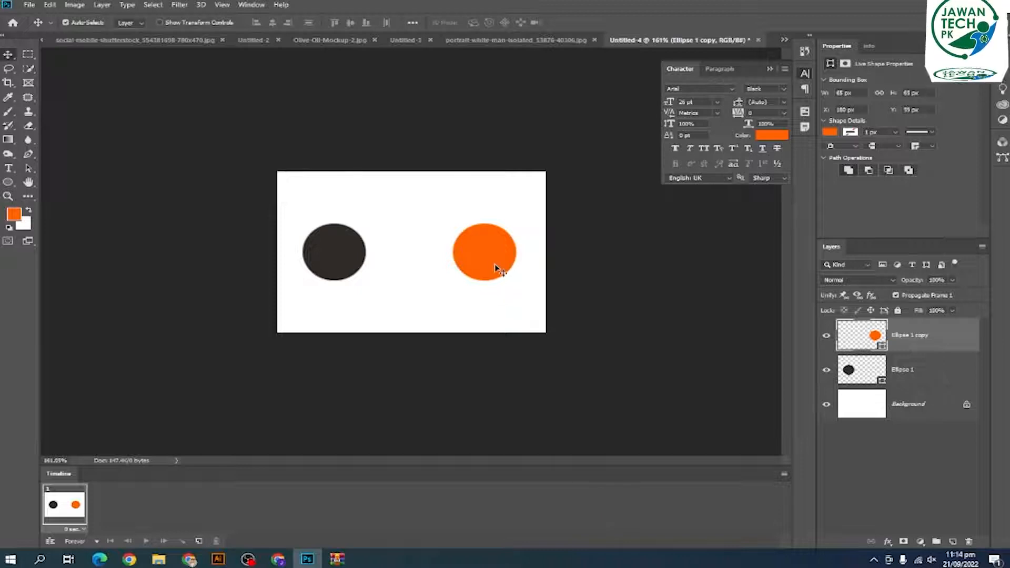
pyautogui.click(522, 257)
pyautogui.click(863, 329)
pyautogui.click(827, 335)
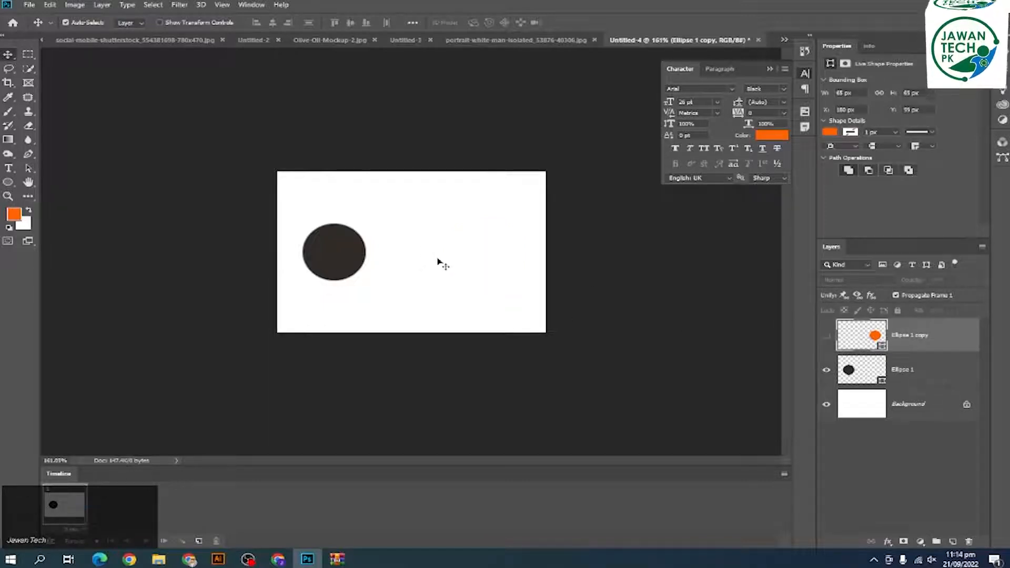
# In frame 1, nudge the dark circle slightly left and set its Fill to 0%
pyautogui.click(345, 259)
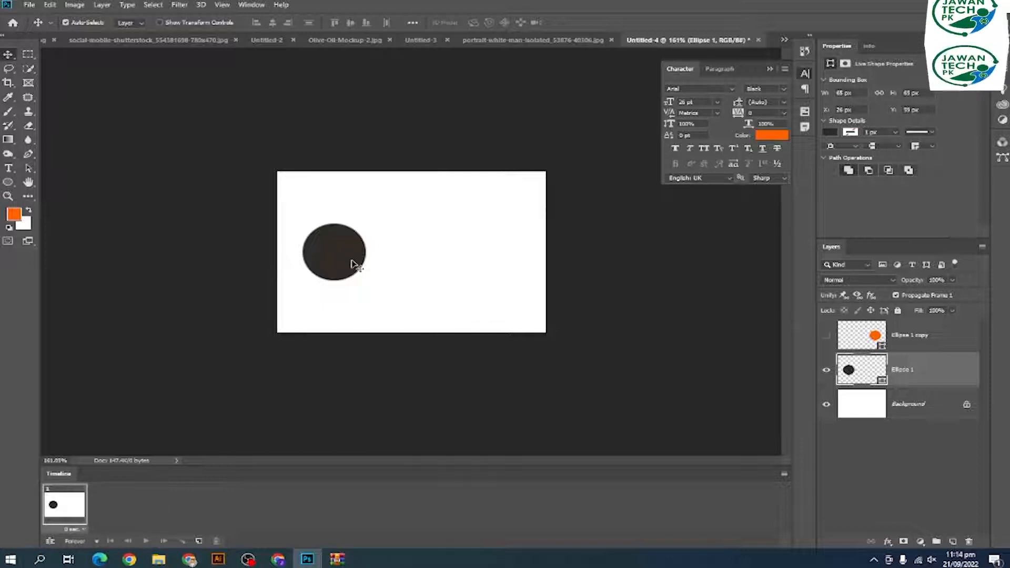
pyautogui.moveTo(352, 265); pyautogui.dragTo(348, 262)
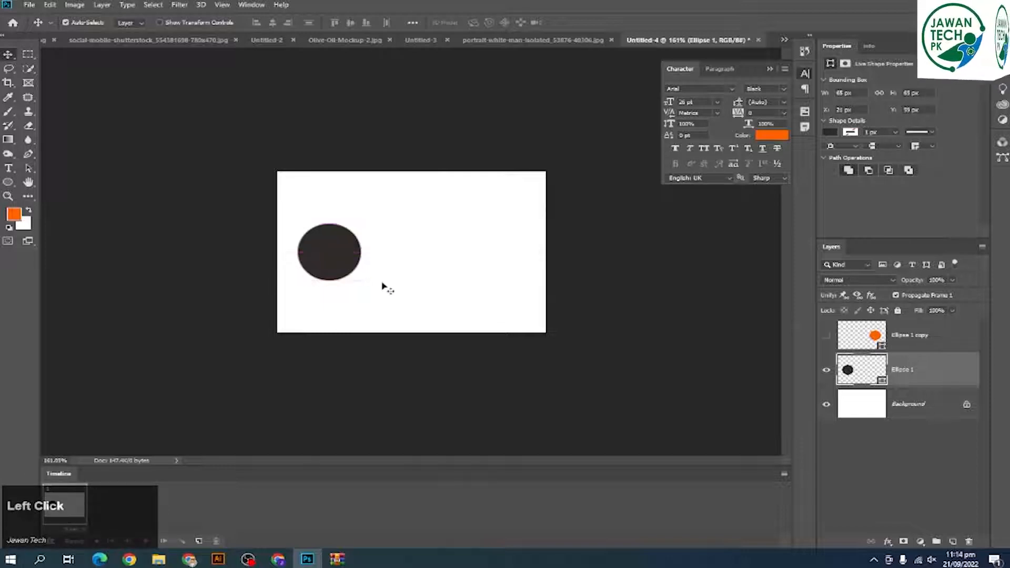
pyautogui.click(952, 310)
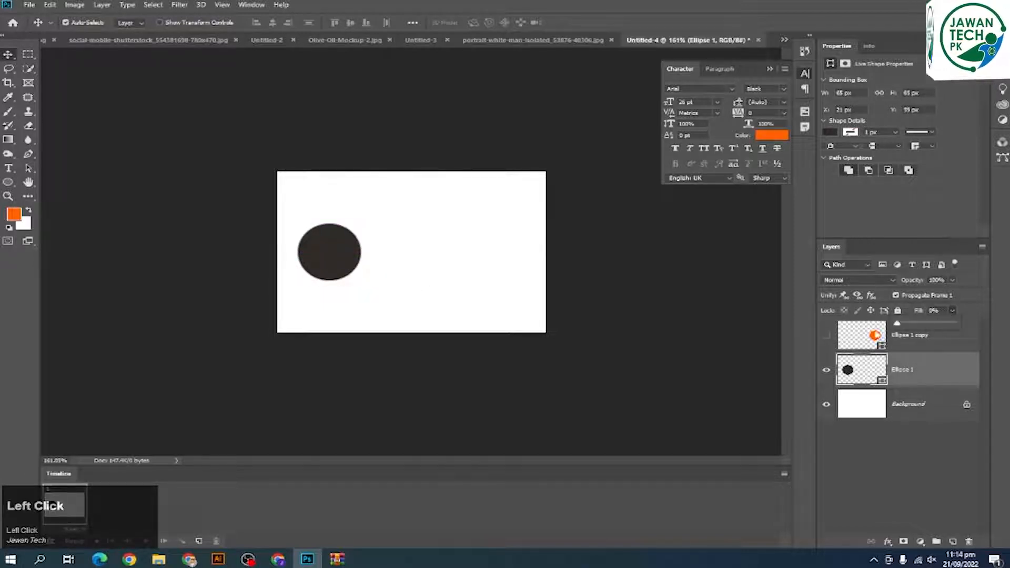
pyautogui.moveTo(955, 323); pyautogui.dragTo(898, 323)
# Duplicate the frame, restore the circle to 100% Fill, and move it to the right side
pyautogui.click(200, 542)
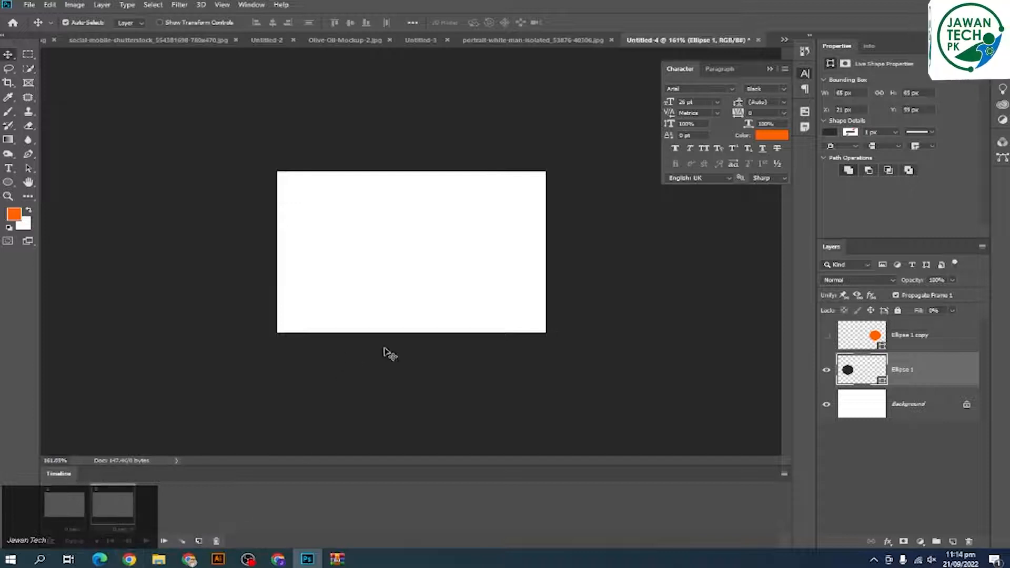
pyautogui.click(953, 310)
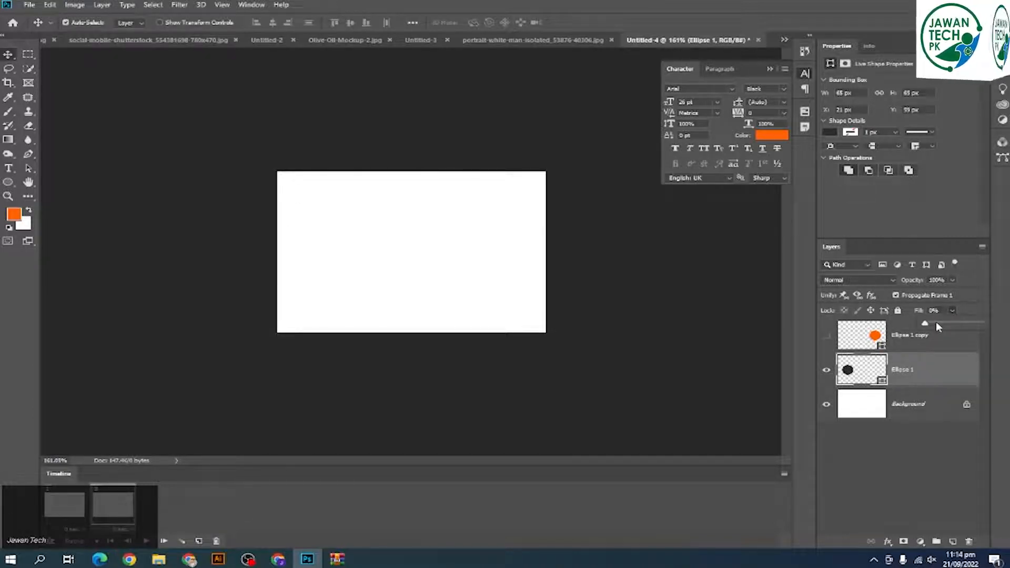
pyautogui.moveTo(936, 322); pyautogui.dragTo(995, 324)
pyautogui.moveTo(371, 272); pyautogui.dragTo(529, 273)
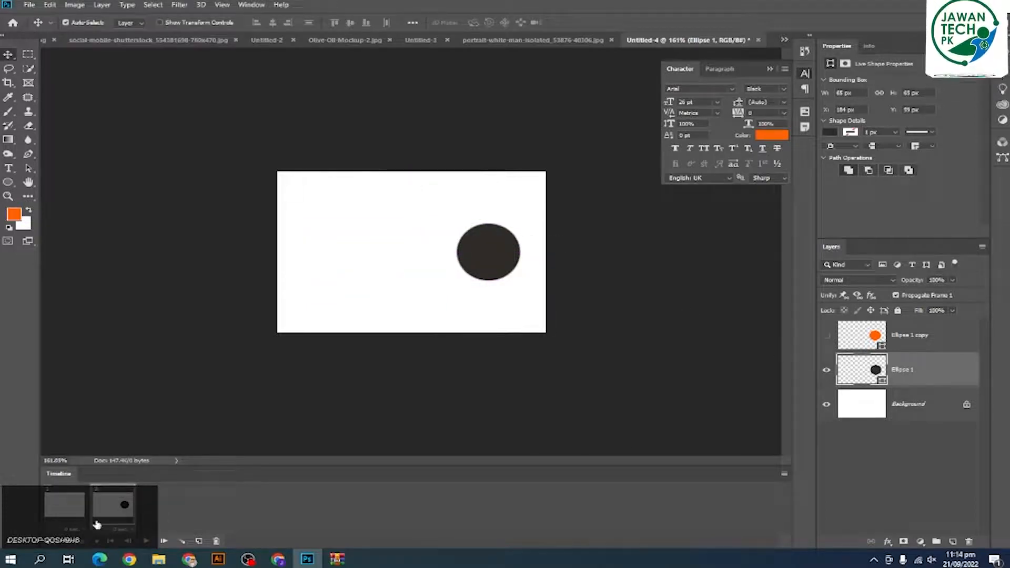
pyautogui.click(60, 508)
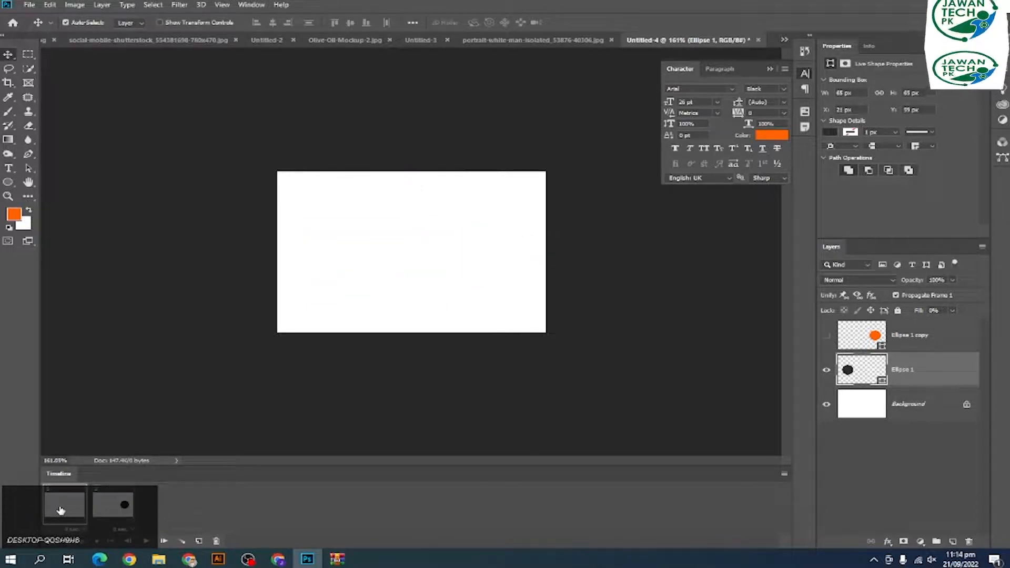
pyautogui.click(102, 511)
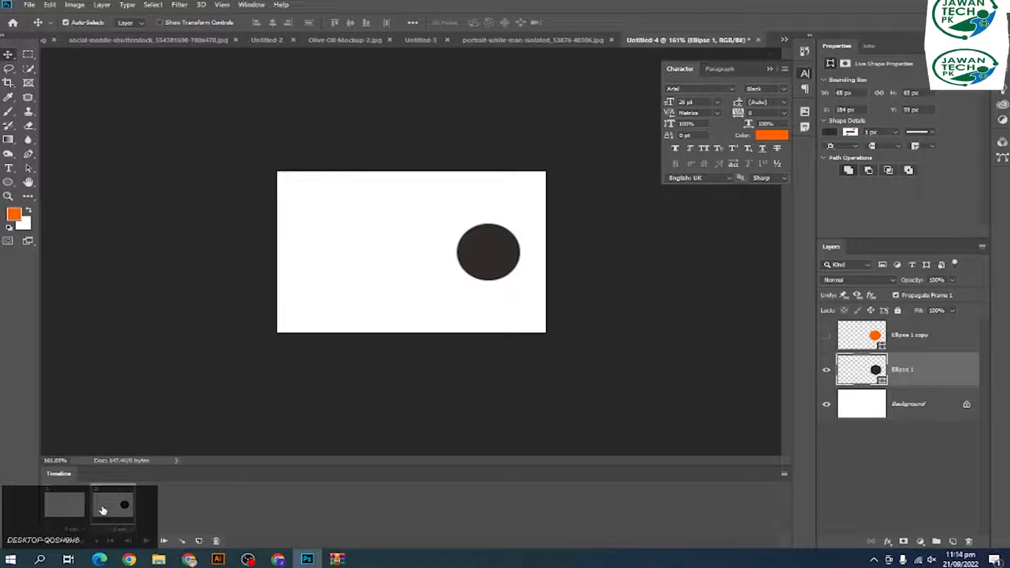
# Tween in-between frames from frame 1 to frame 2 and play the animation
pyautogui.click(186, 541)
pyautogui.click(567, 140)
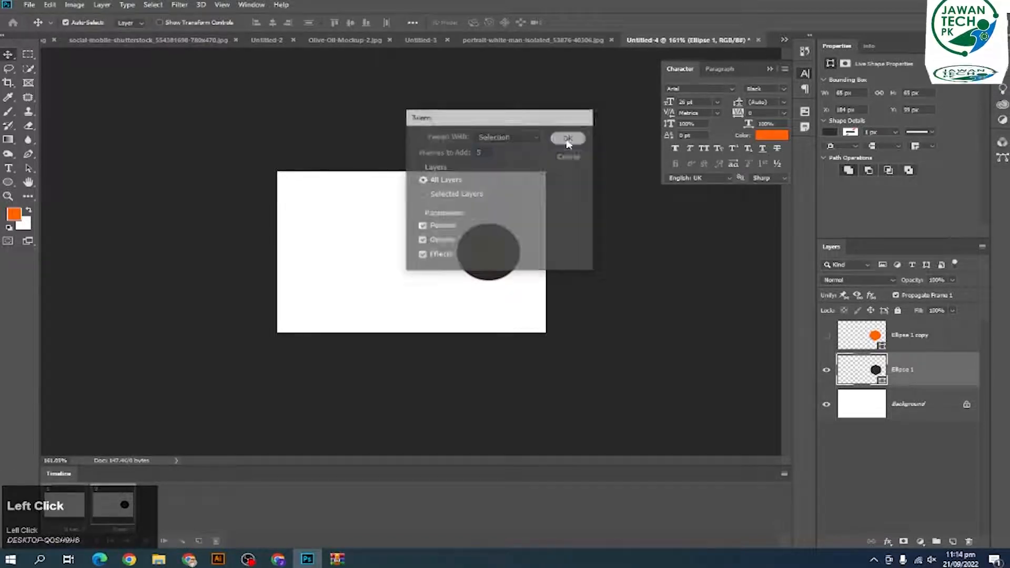
pyautogui.click(162, 542)
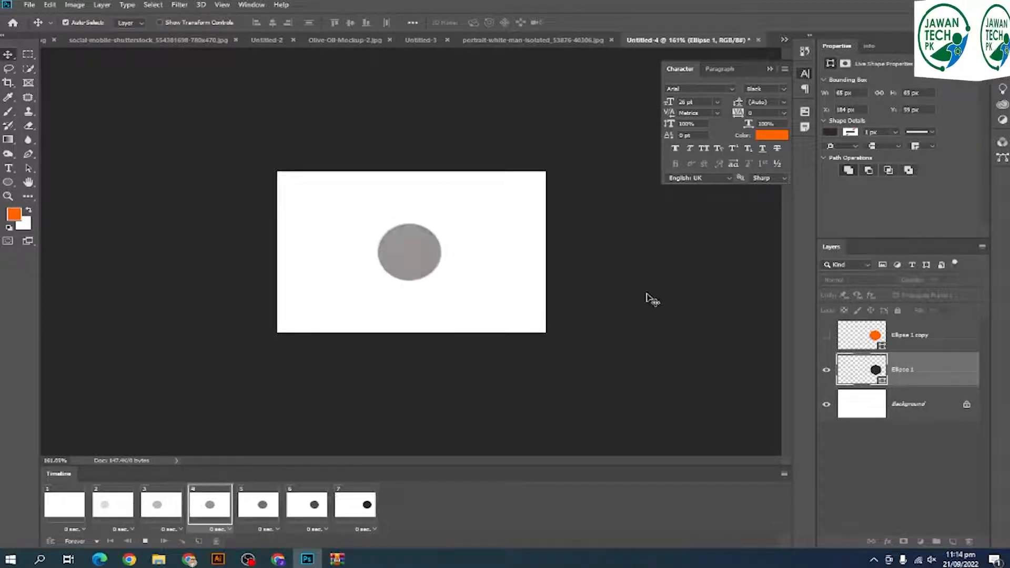
# Set all seven frames to a 2-second delay and preview the playback
pyautogui.press('space')
pyautogui.click(65, 504)
pyautogui.keyDown('shift'); pyautogui.click(335, 486); pyautogui.keyUp('shift')
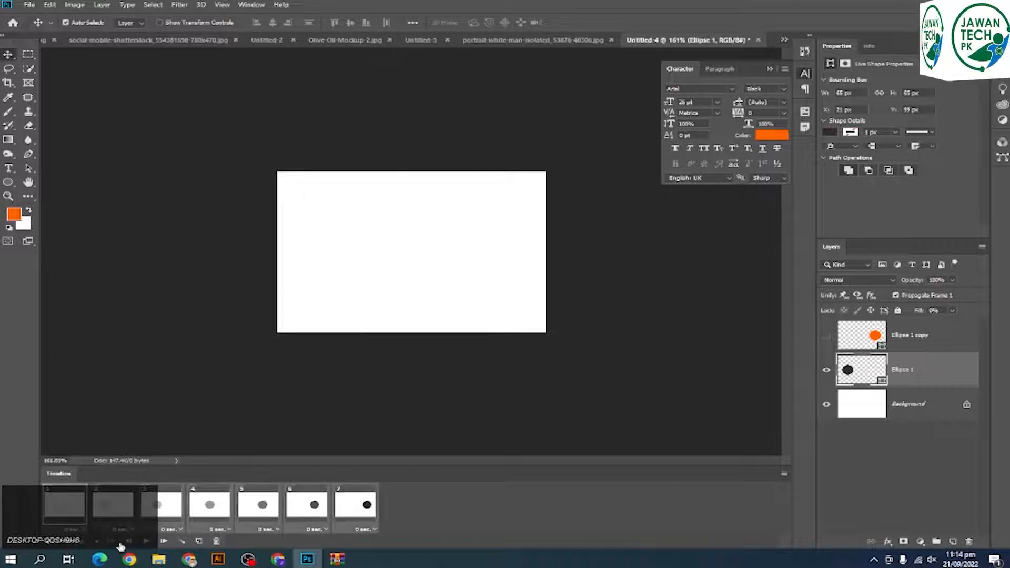
pyautogui.click(77, 533)
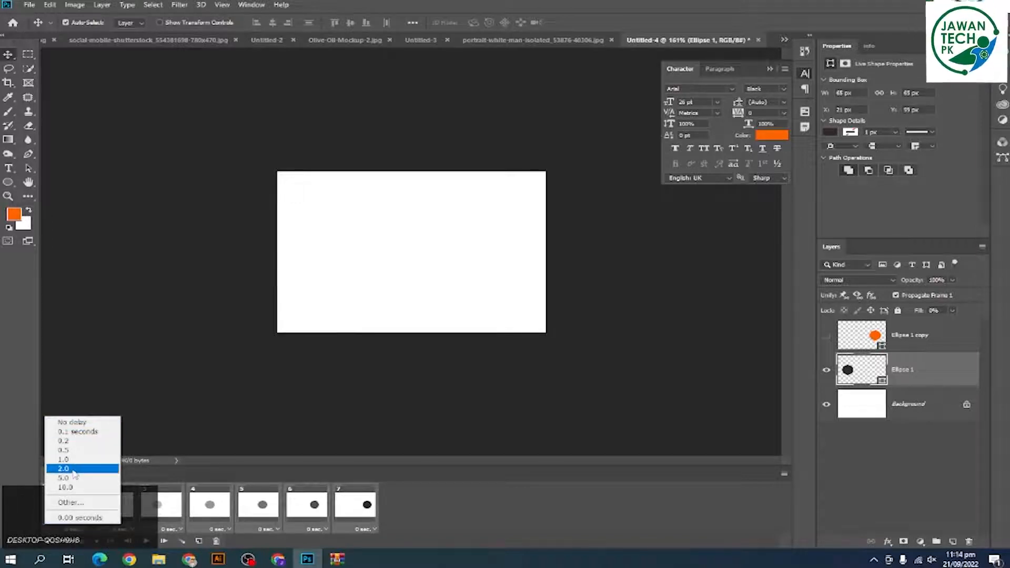
pyautogui.click(74, 474)
pyautogui.click(147, 542)
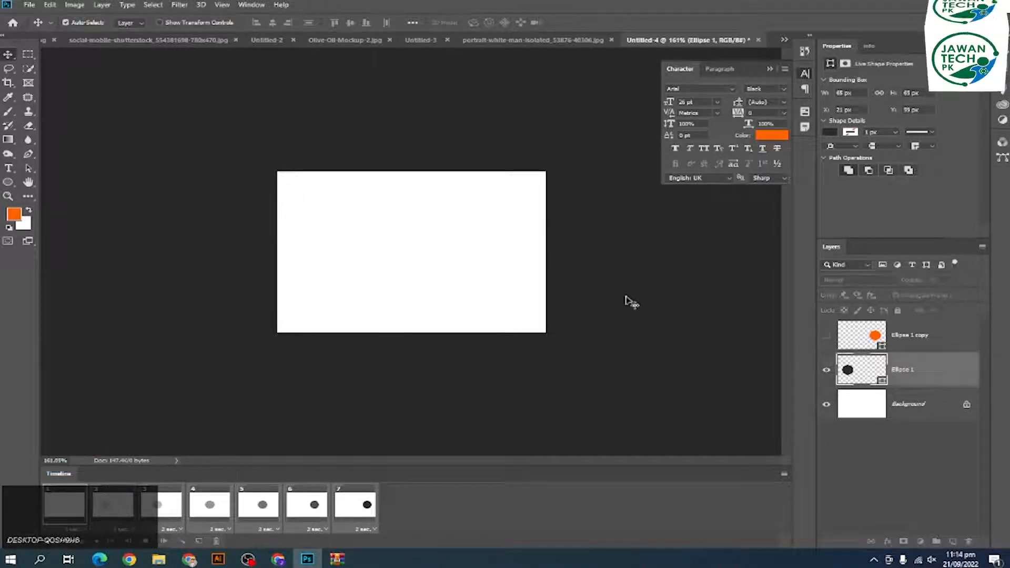
pyautogui.press('space')
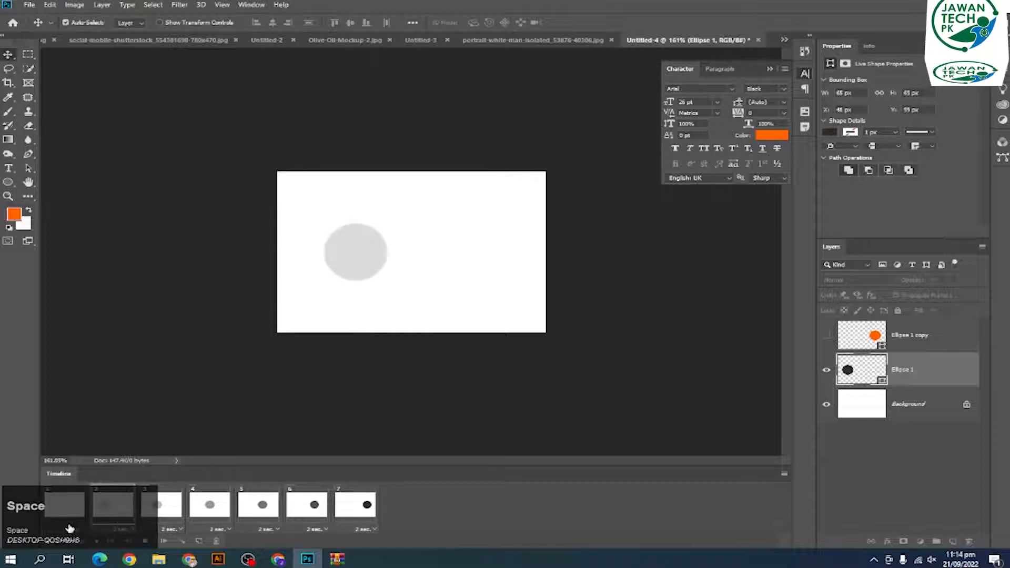
# Change every frame delay to 0.2 seconds, preview, and switch to the portrait photo document
pyautogui.click(62, 511)
pyautogui.keyDown('shift'); pyautogui.click(363, 508); pyautogui.keyUp('shift')
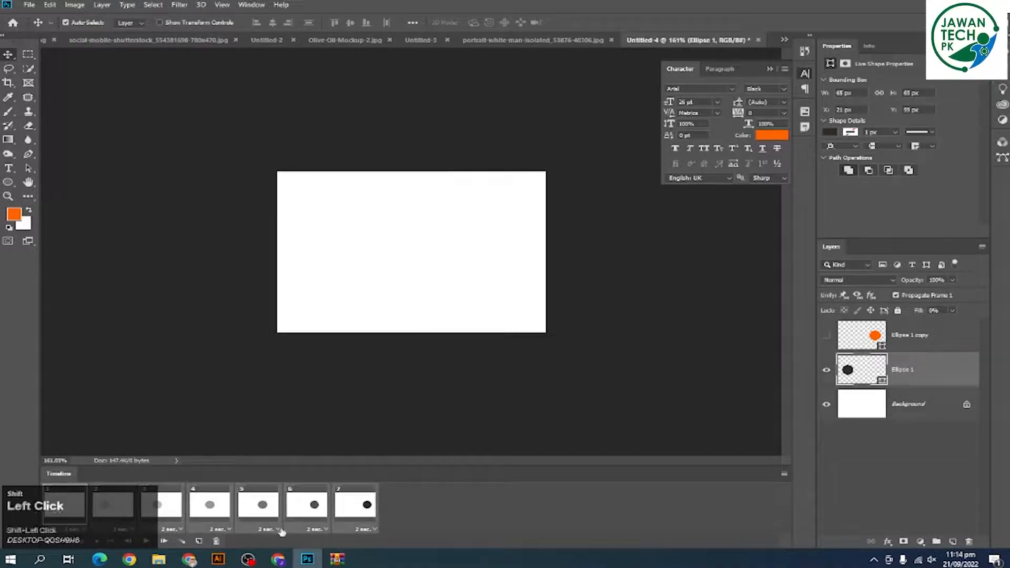
pyautogui.click(70, 530)
pyautogui.click(63, 441)
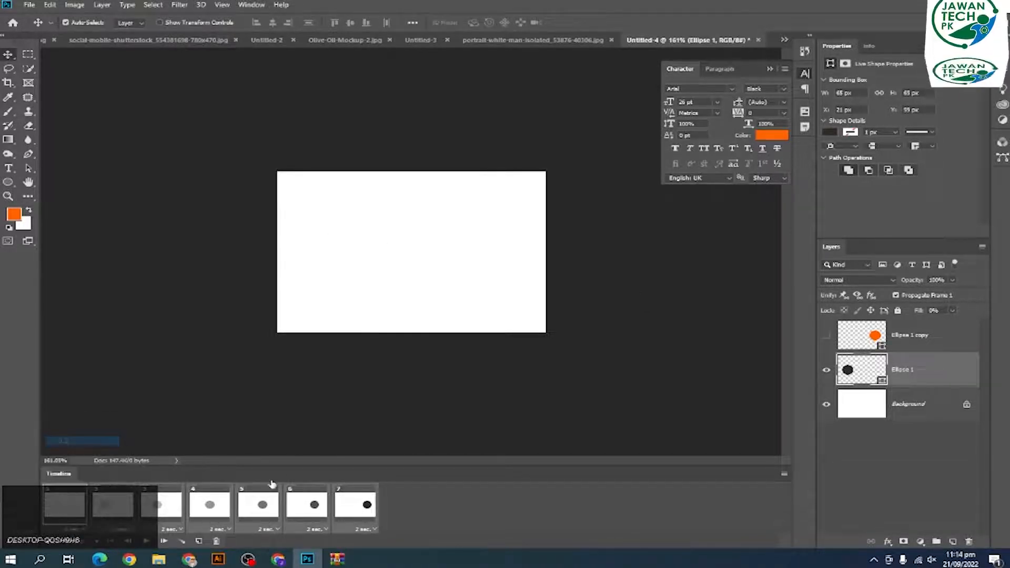
pyautogui.press('space')
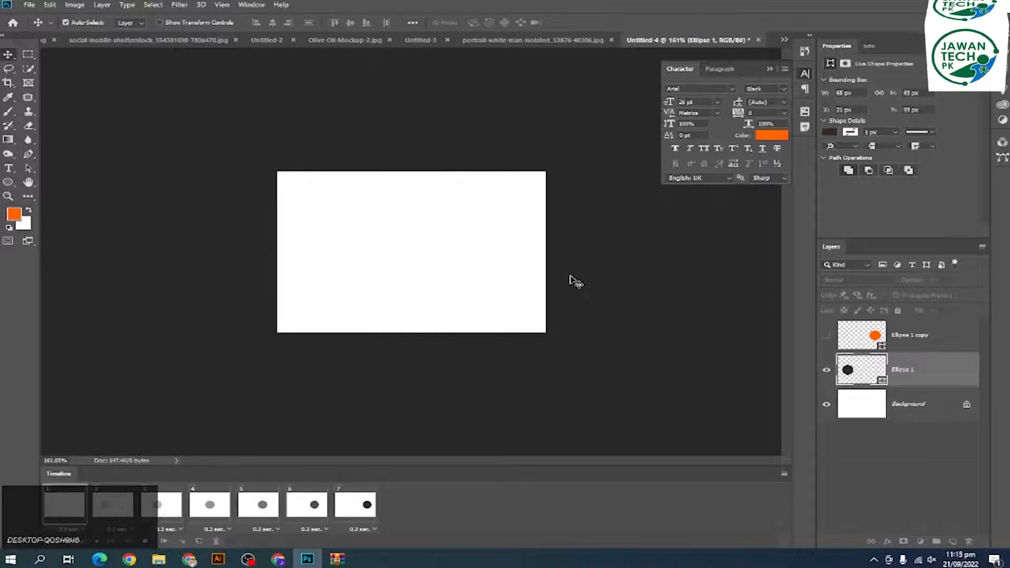
pyautogui.press('space')
pyautogui.click(550, 42)
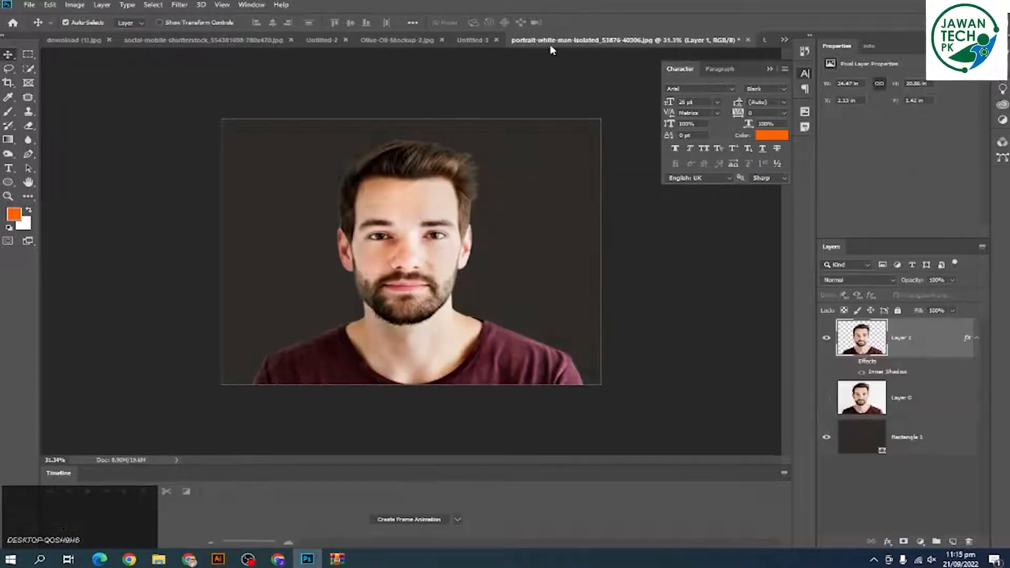
# Play the Untitled-3 banner, then duplicate frame 7 into frame 8 showing the Graphic text
pyautogui.click(484, 42)
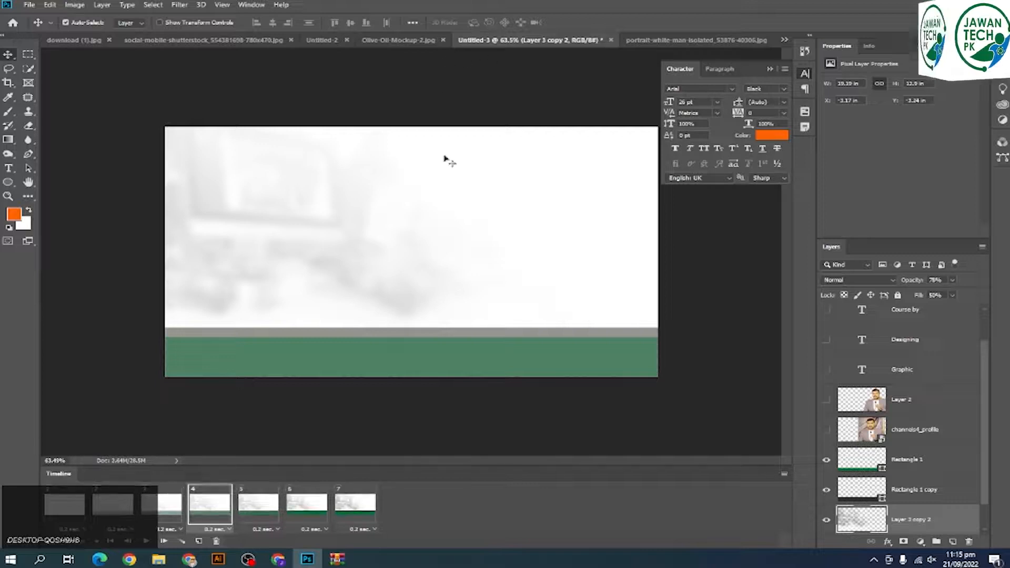
pyautogui.press('space')
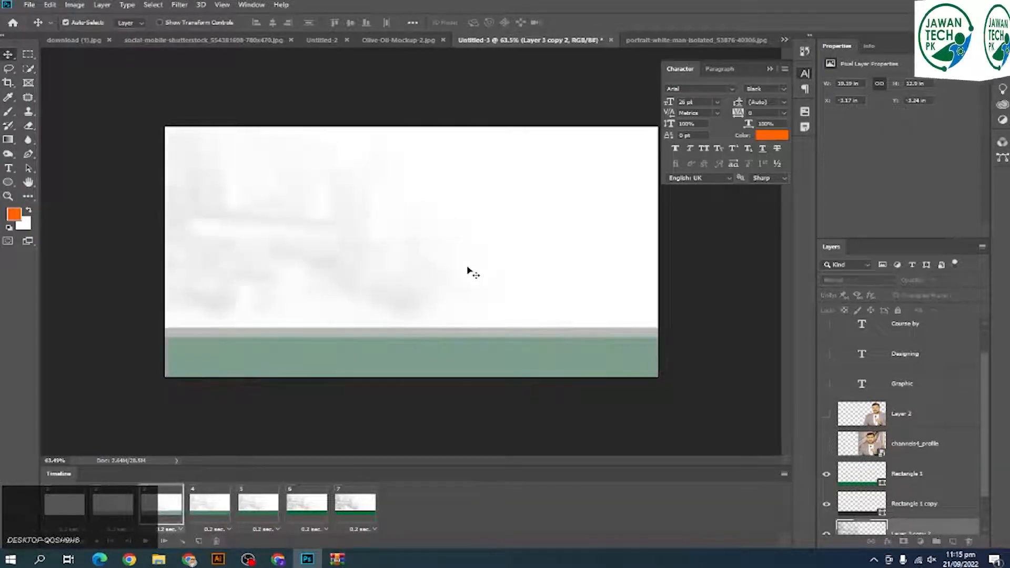
pyautogui.click(361, 507)
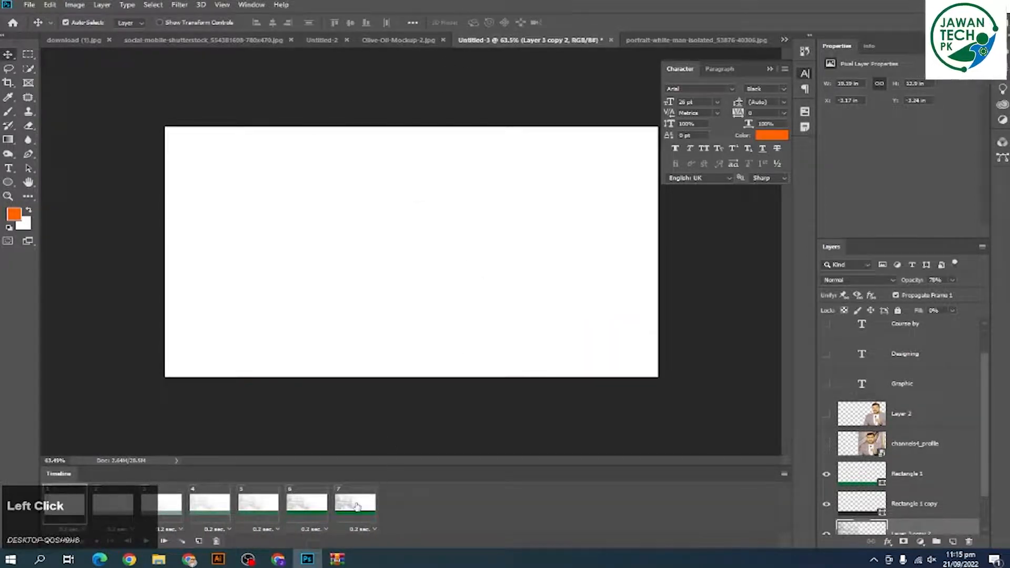
pyautogui.click(200, 541)
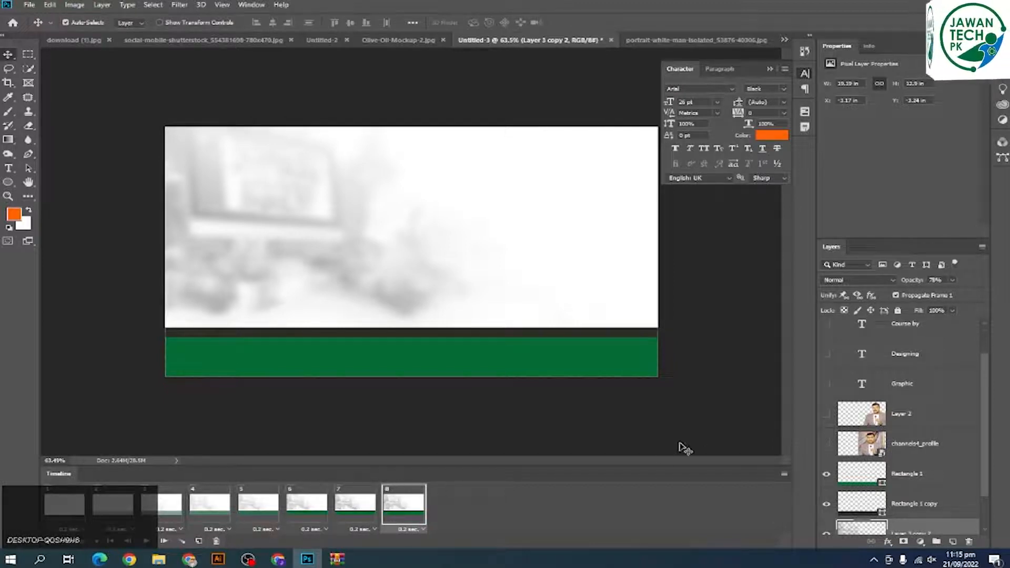
pyautogui.scroll(2, 914, 409)
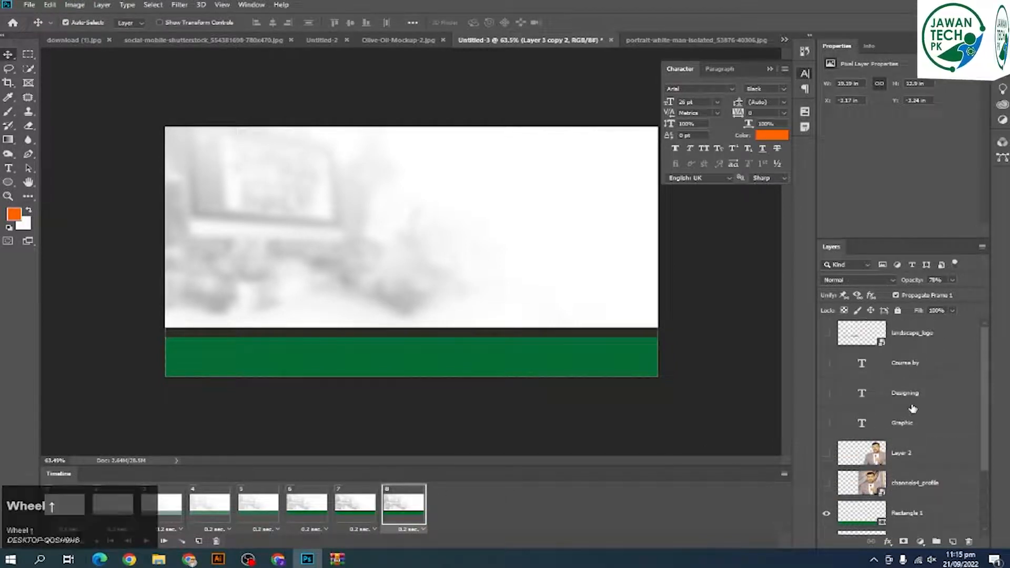
pyautogui.click(826, 424)
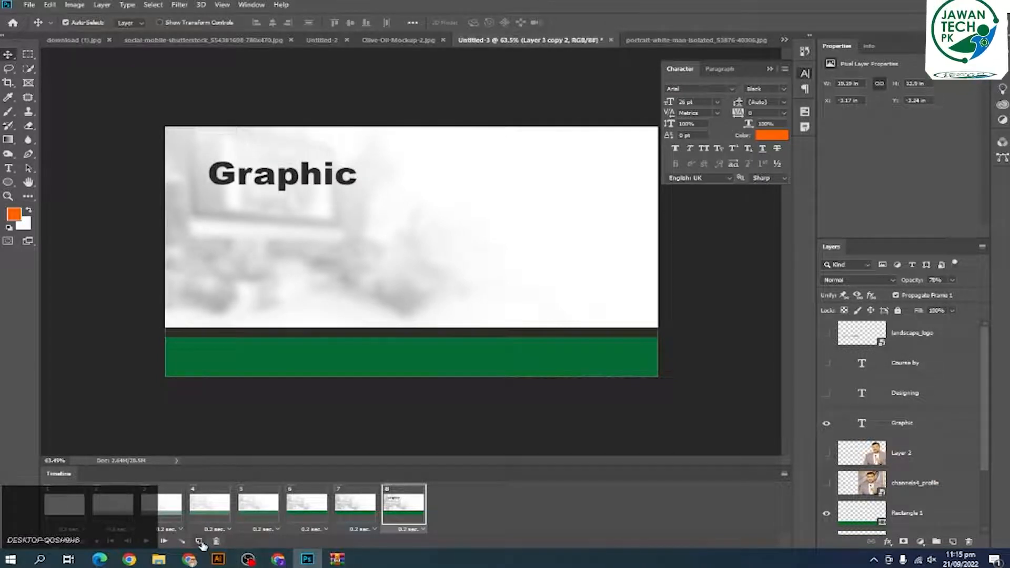
# Add frame 9, review frames 1–8, and reveal the Designing text in frame 9
pyautogui.click(200, 542)
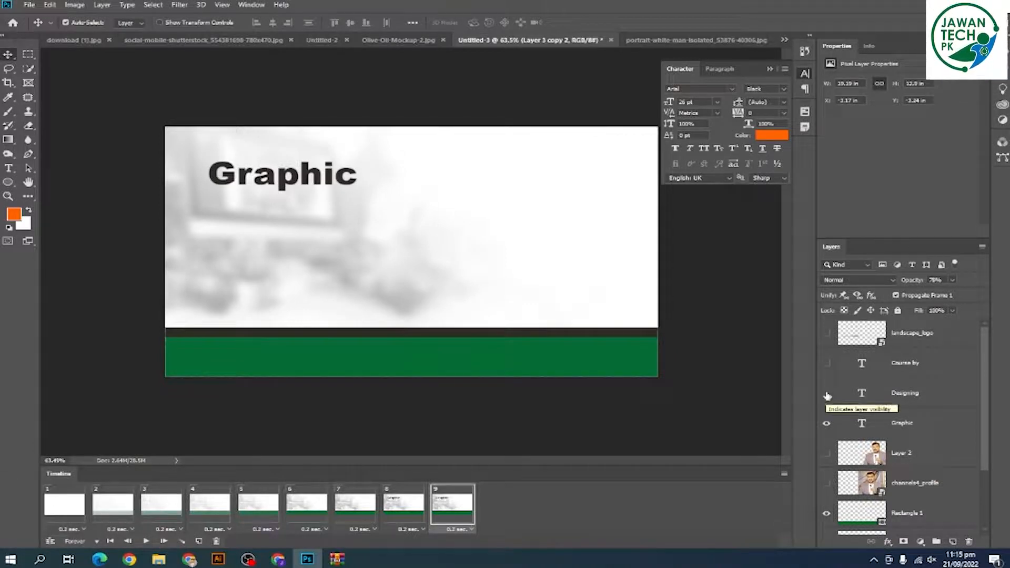
pyautogui.click(66, 506)
pyautogui.click(158, 506)
pyautogui.click(209, 506)
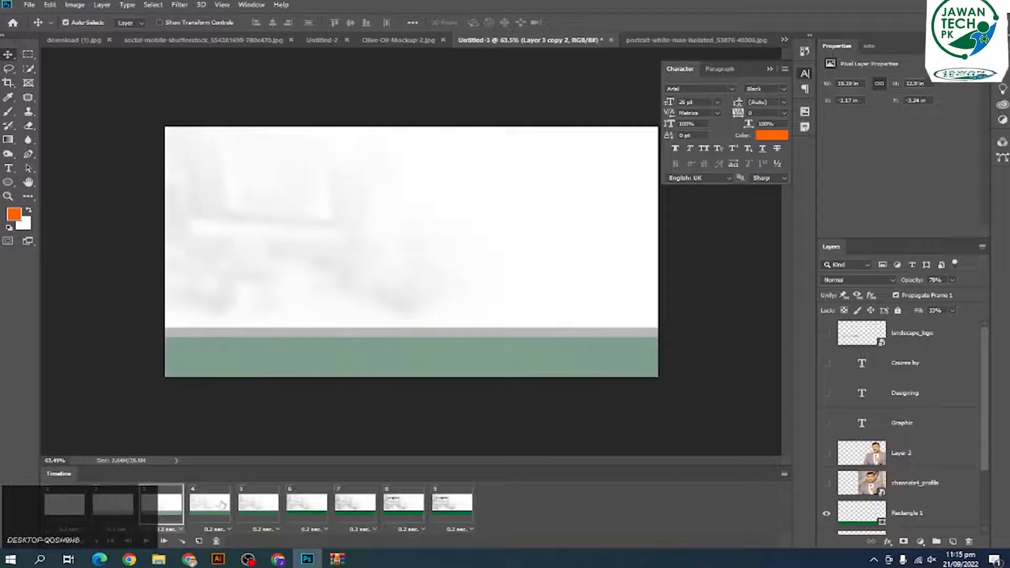
pyautogui.click(258, 505)
pyautogui.click(313, 510)
pyautogui.click(355, 506)
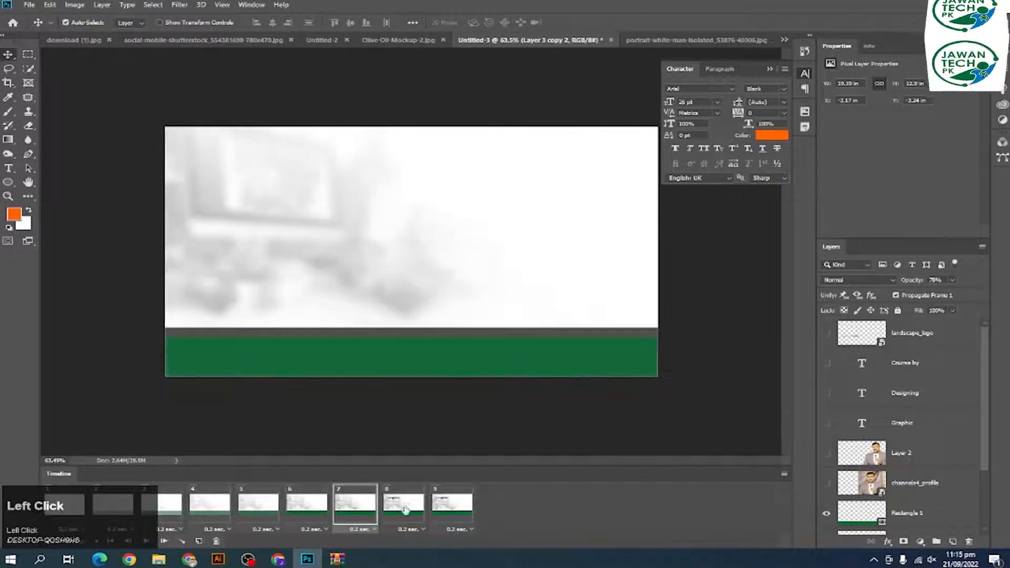
pyautogui.click(404, 507)
pyautogui.click(439, 509)
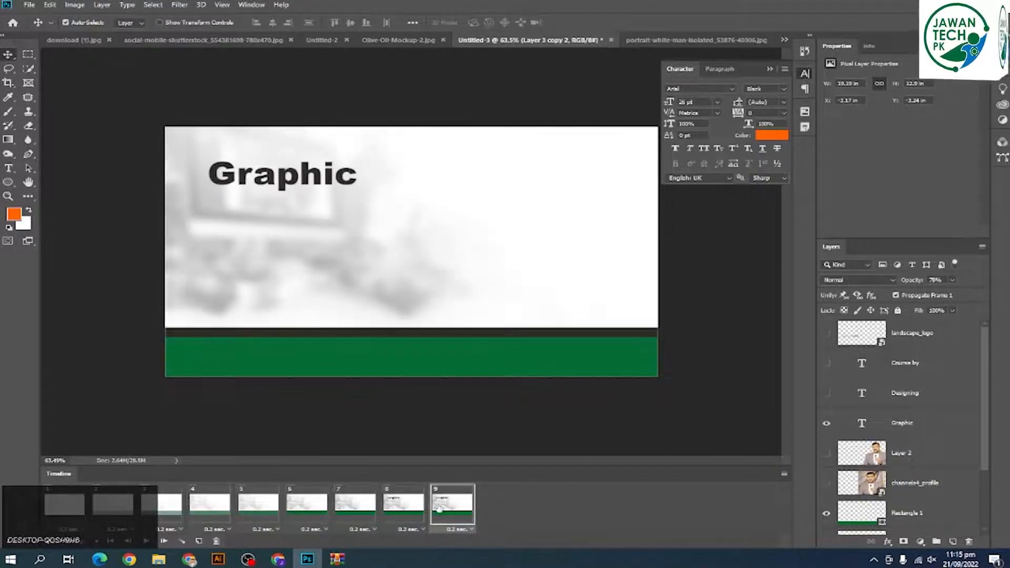
pyautogui.click(827, 393)
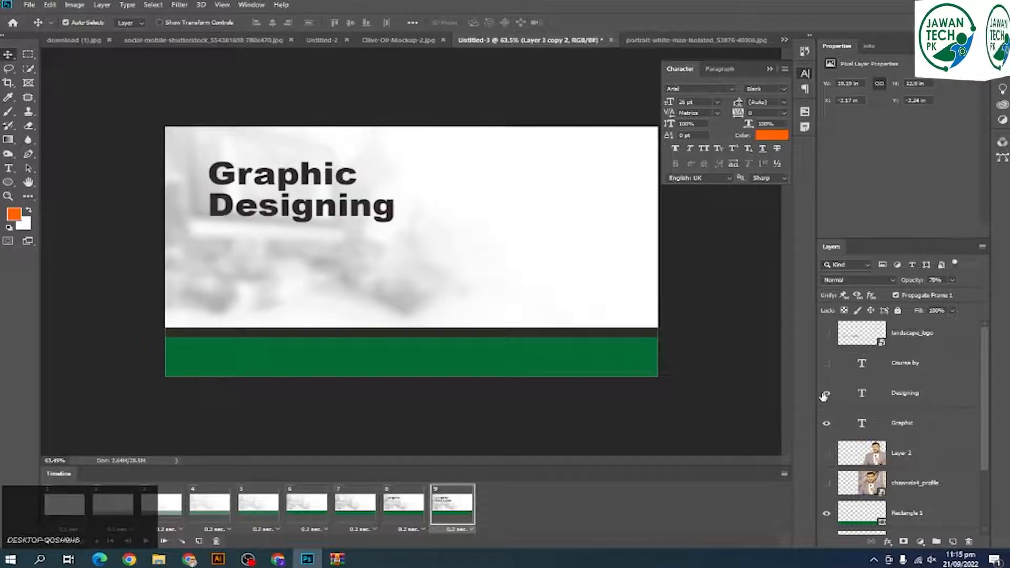
# Add frame 10 revealing 'Course by' and frame 11 revealing the JAWAN PAKISTAN logo
pyautogui.click(198, 541)
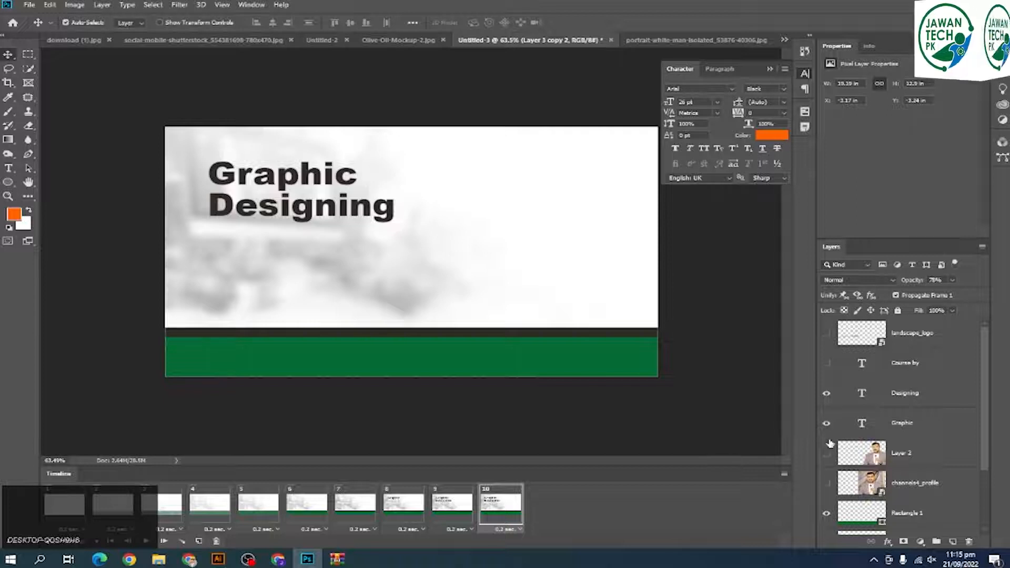
pyautogui.click(826, 363)
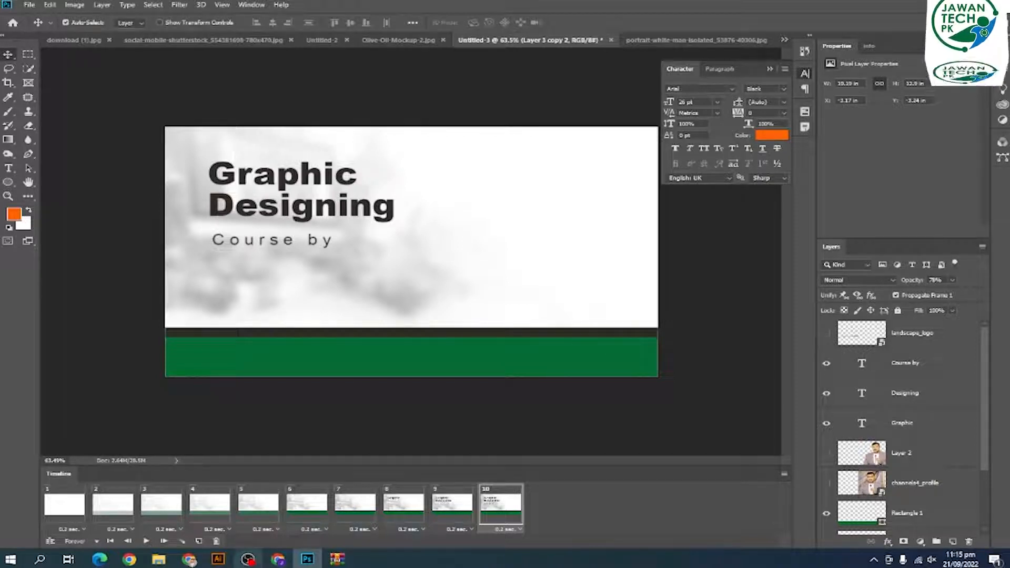
pyautogui.click(200, 541)
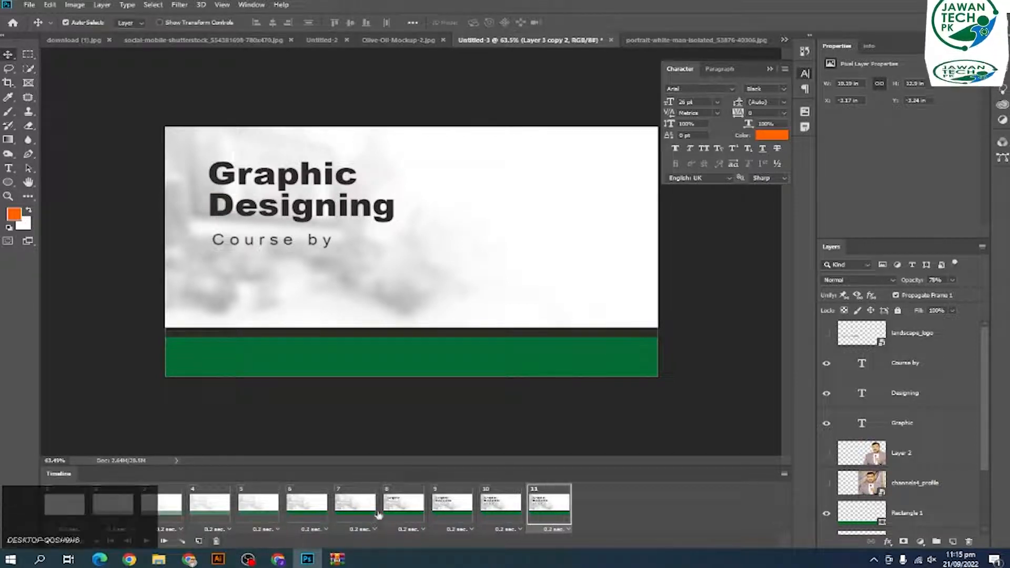
pyautogui.click(441, 508)
pyautogui.click(495, 508)
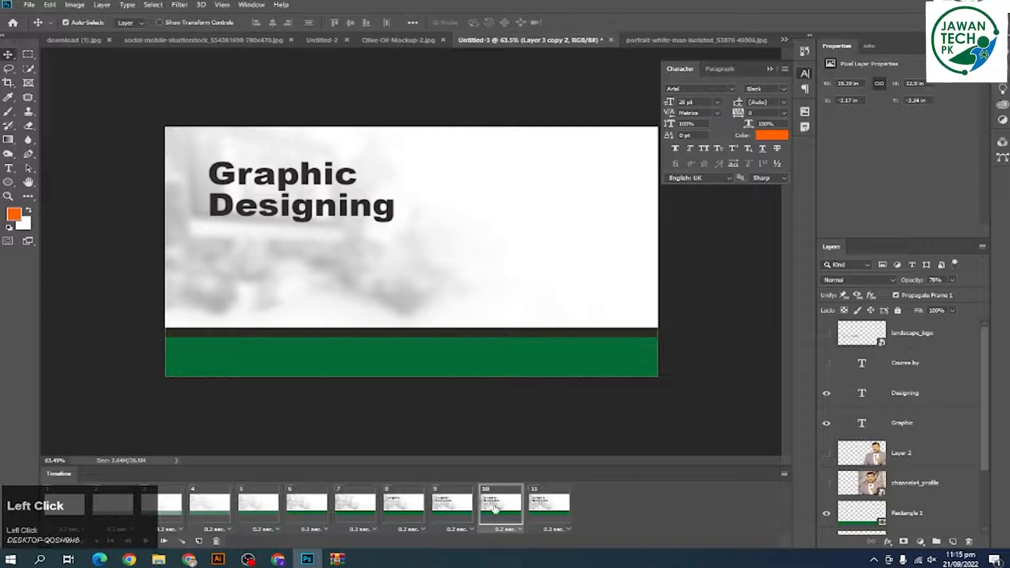
pyautogui.click(534, 514)
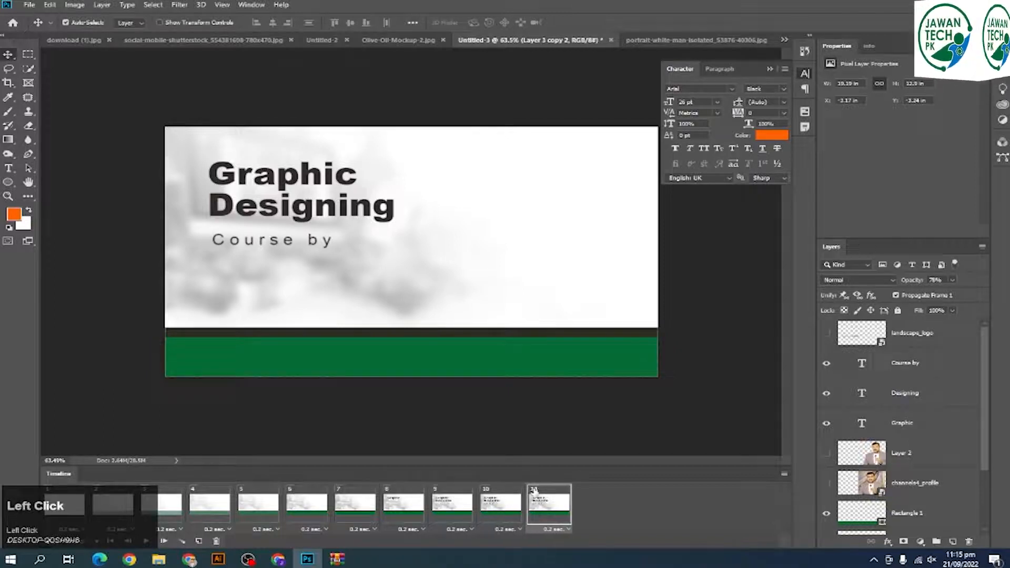
pyautogui.click(829, 336)
pyautogui.click(368, 516)
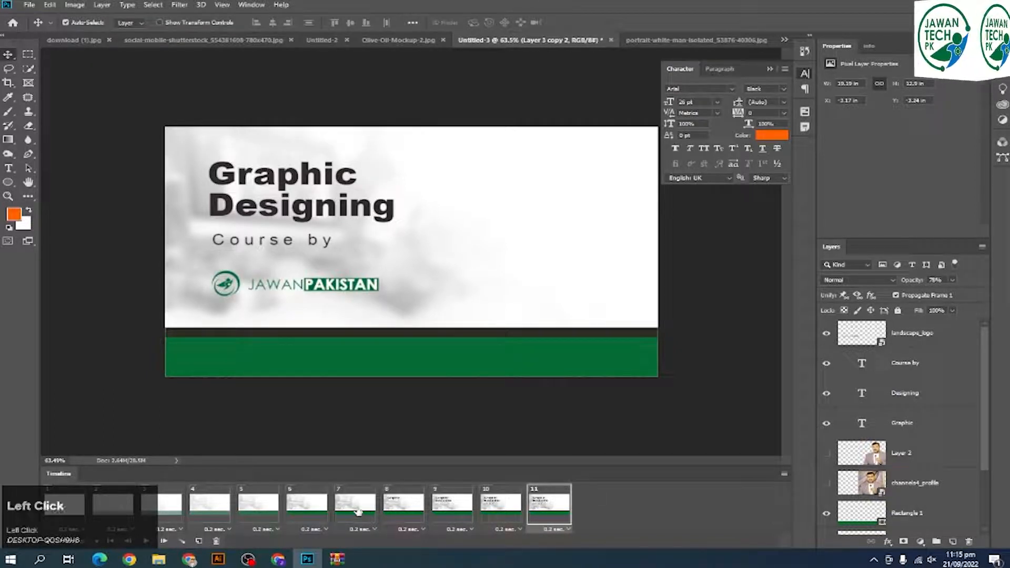
pyautogui.click(400, 514)
pyautogui.click(447, 503)
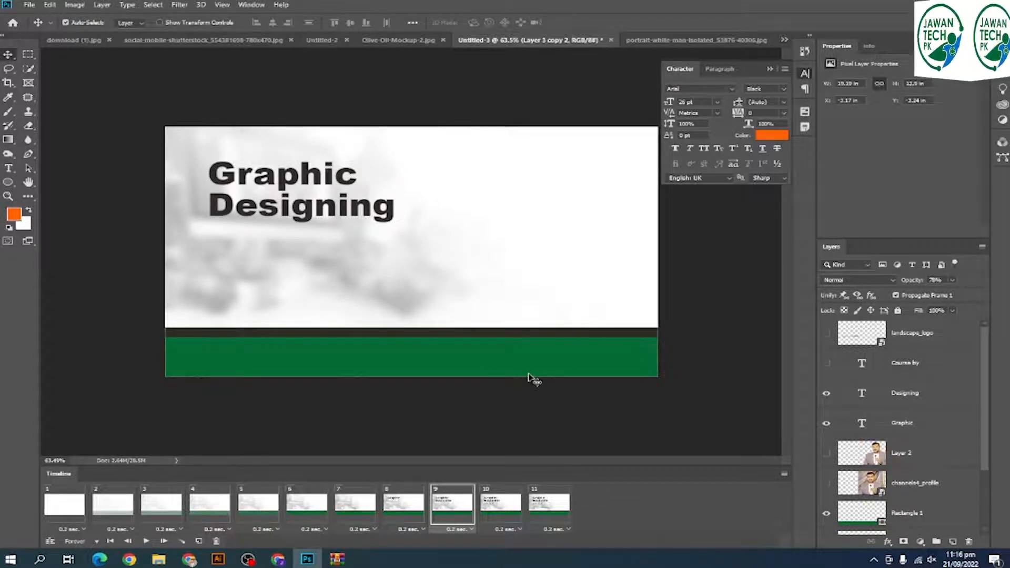
# Show the presenter's photo in frame 9 dragged off the right edge, and nudged right in frame 11
pyautogui.click(827, 453)
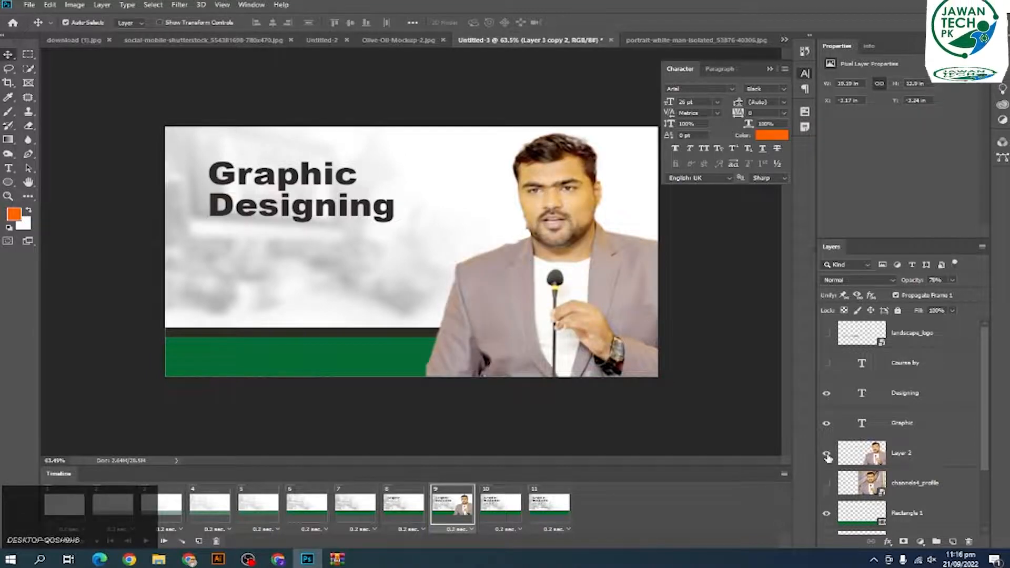
pyautogui.moveTo(494, 350); pyautogui.dragTo(688, 327)
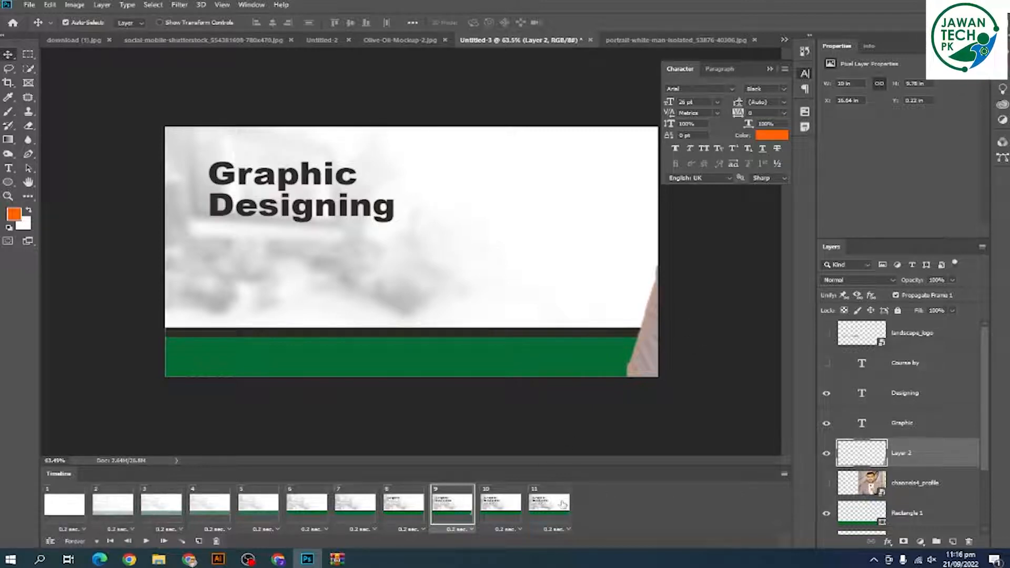
pyautogui.click(547, 503)
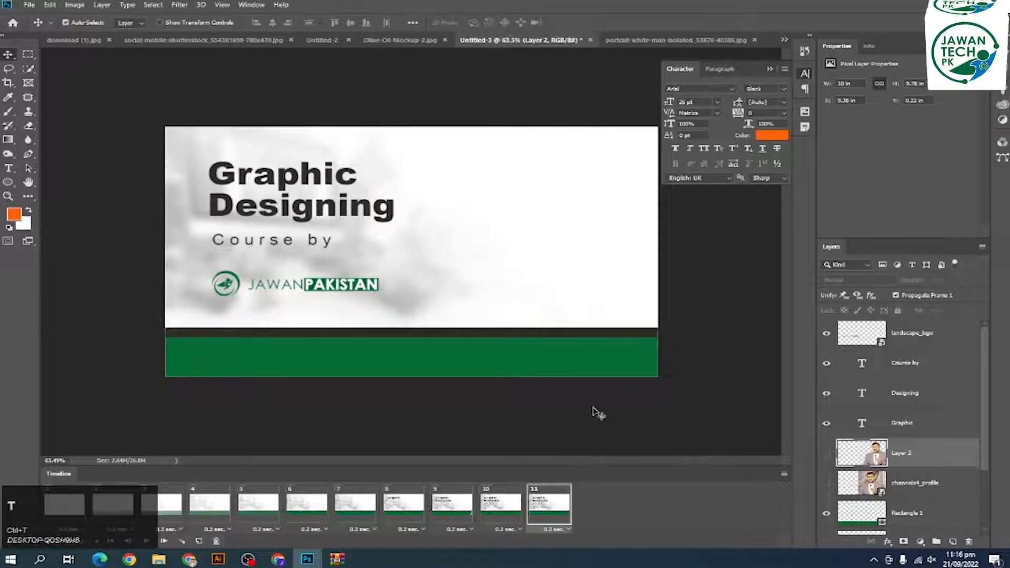
pyautogui.click(828, 456)
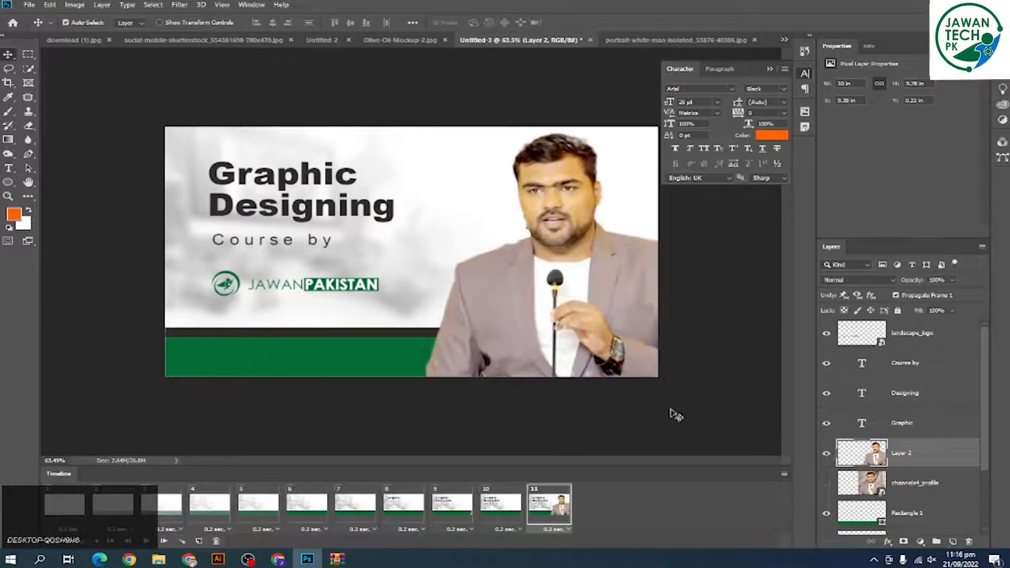
pyautogui.moveTo(497, 345); pyautogui.dragTo(504, 345)
# Compare frames 9–11, then push frame 9's photo further off the right edge
pyautogui.click(513, 509)
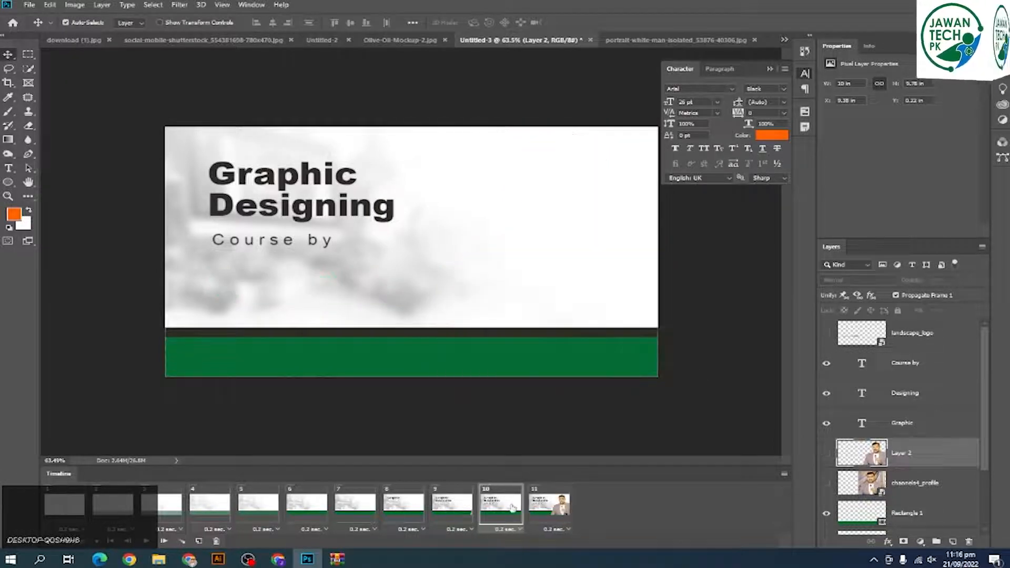
pyautogui.click(543, 511)
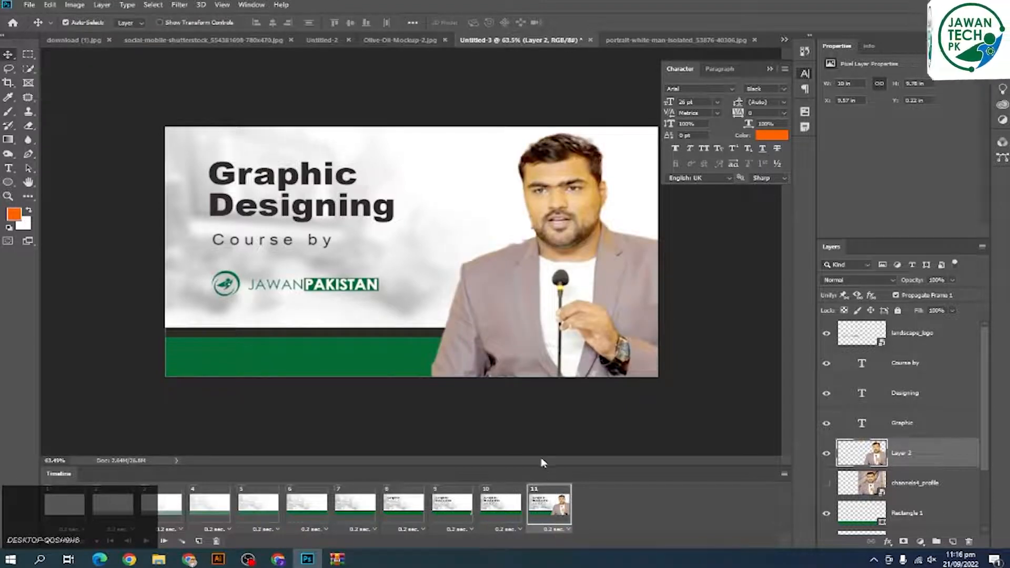
pyautogui.click(506, 508)
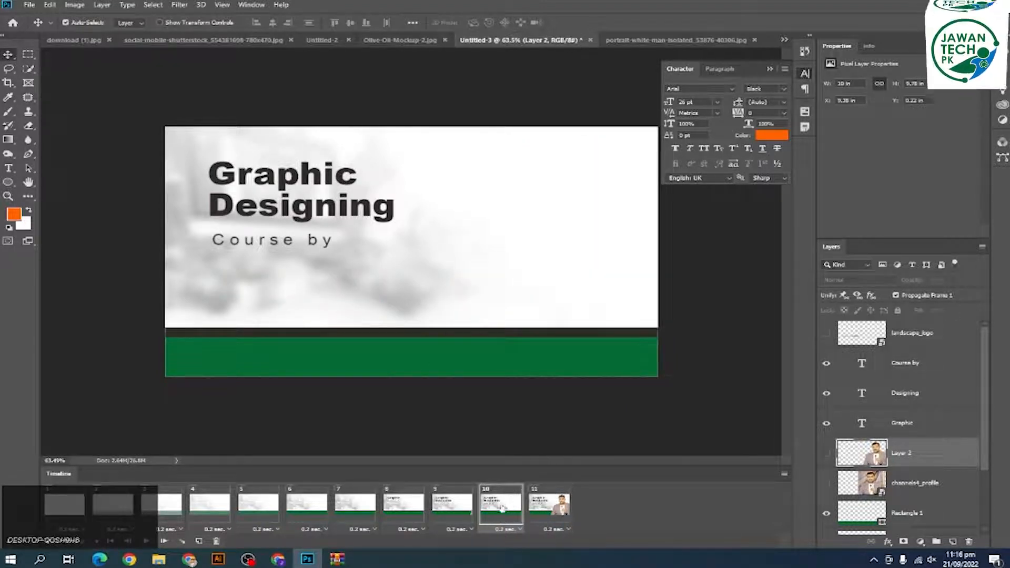
pyautogui.click(467, 514)
pyautogui.click(501, 510)
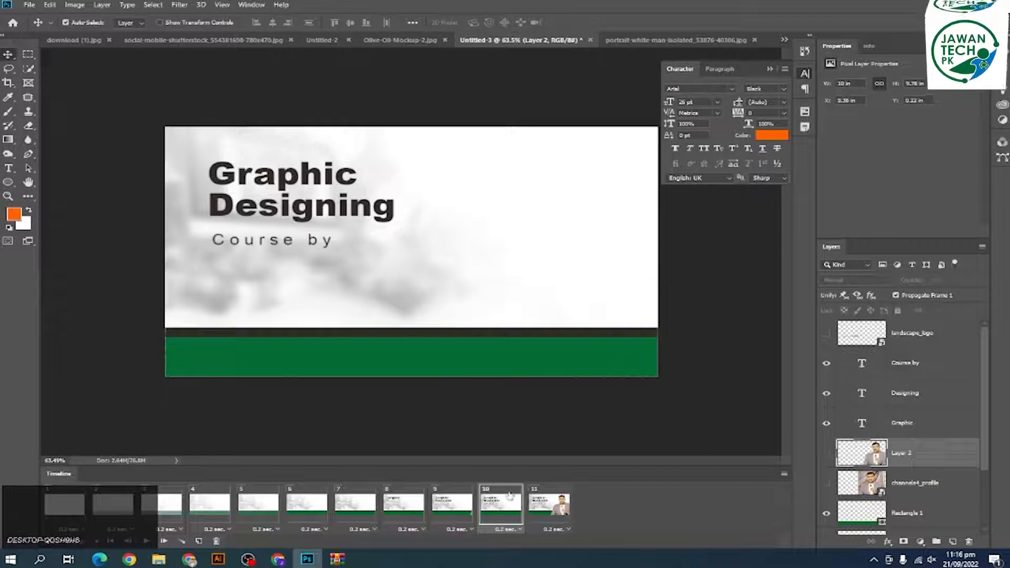
pyautogui.click(536, 506)
pyautogui.click(469, 509)
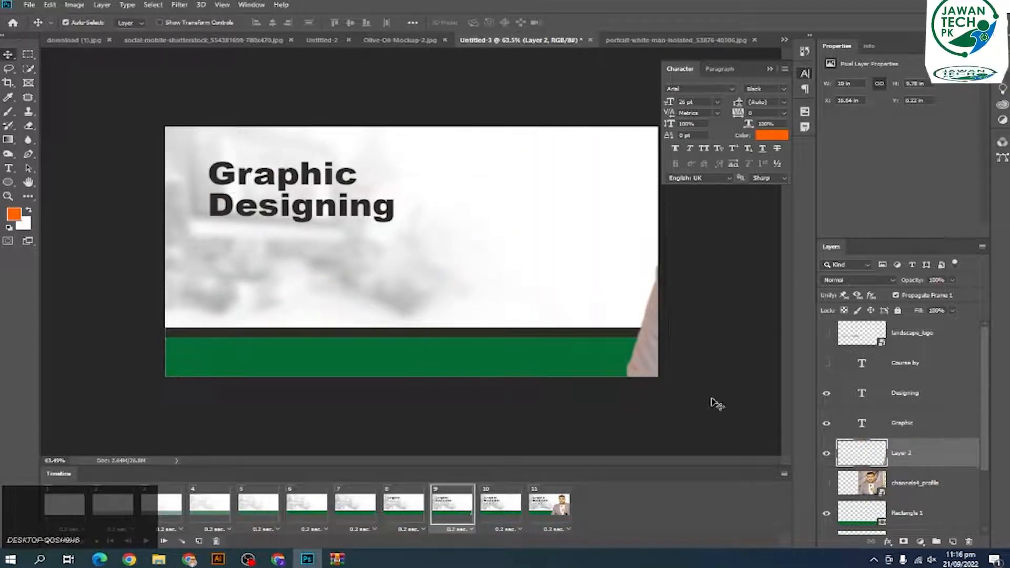
pyautogui.moveTo(654, 373); pyautogui.dragTo(706, 373)
# Show the photo in frame 10 shifted off the right edge, then select frames 10 and 11
pyautogui.click(509, 515)
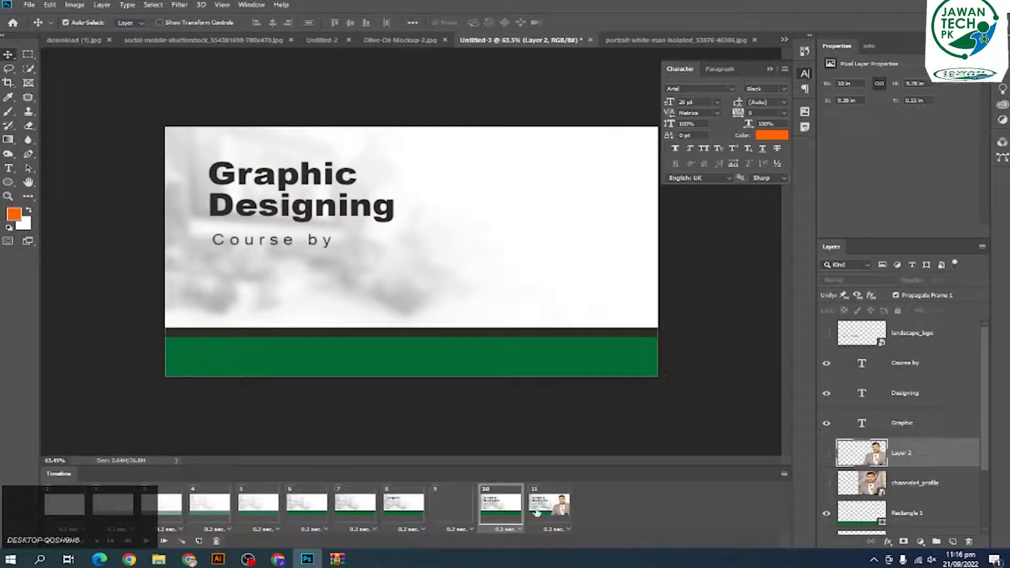
pyautogui.click(828, 452)
pyautogui.moveTo(570, 334); pyautogui.dragTo(740, 332)
pyautogui.moveTo(626, 349); pyautogui.dragTo(638, 353)
pyautogui.keyDown('shift'); pyautogui.click(546, 509); pyautogui.keyUp('shift')
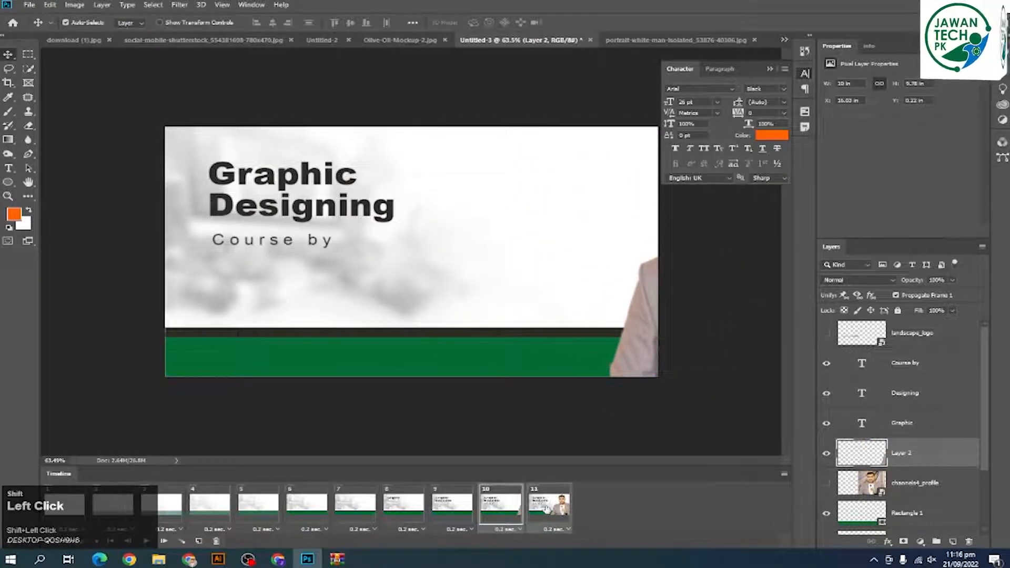
# Tween 10 in-between frames for the presenter's slide-in and step through them
pyautogui.click(184, 542)
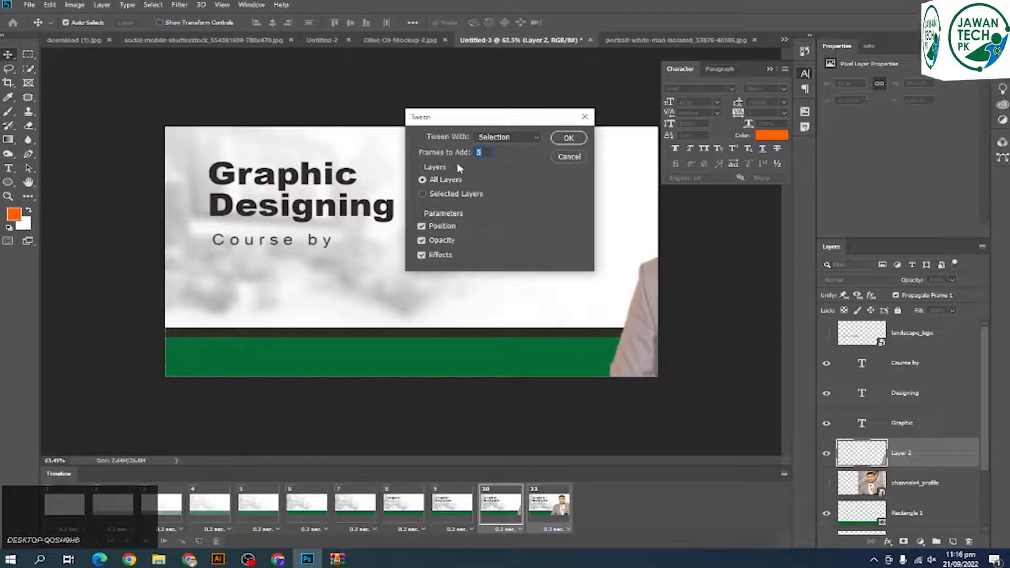
pyautogui.write('10')
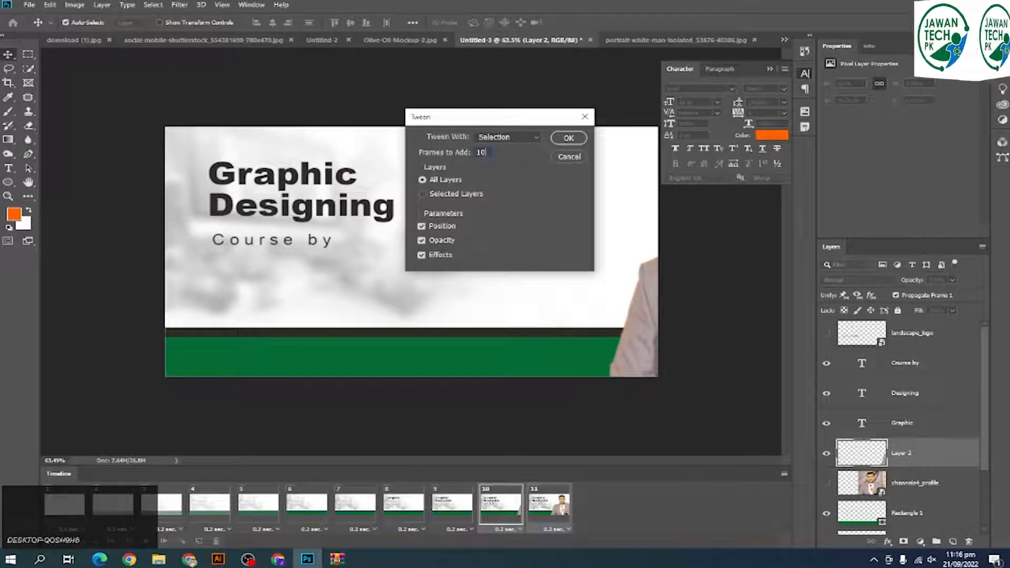
pyautogui.click(569, 140)
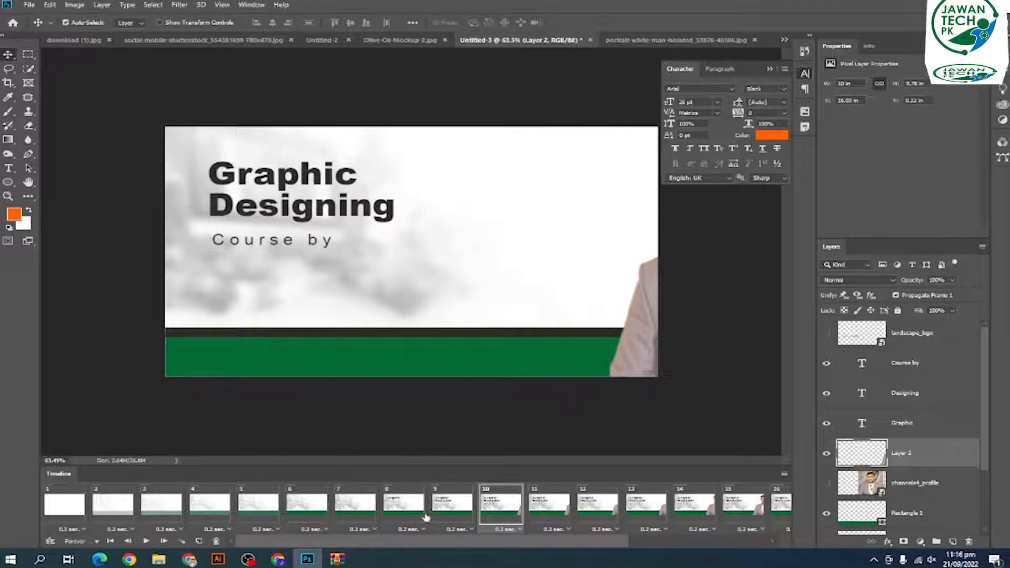
pyautogui.click(566, 506)
pyautogui.click(616, 506)
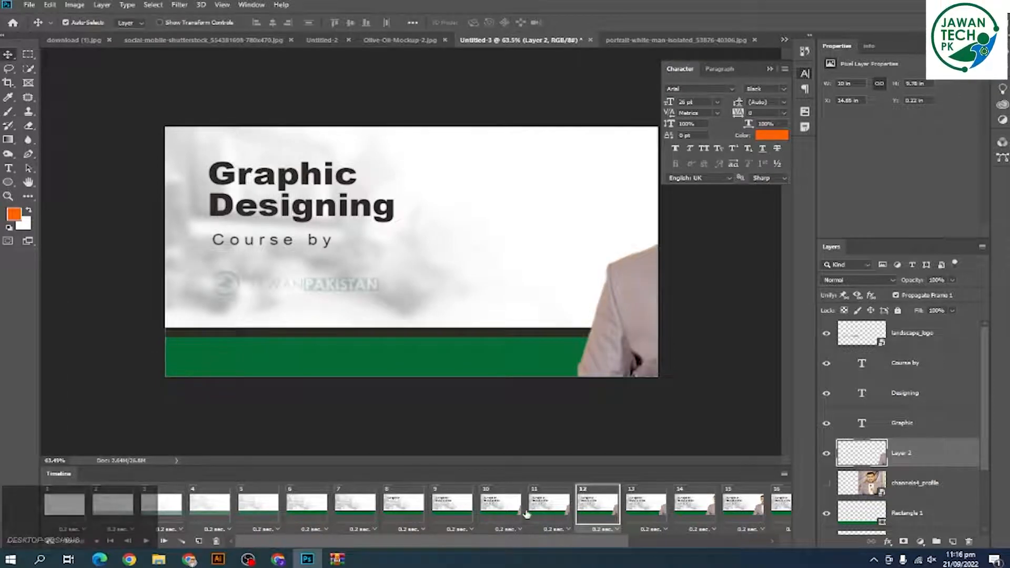
pyautogui.click(541, 513)
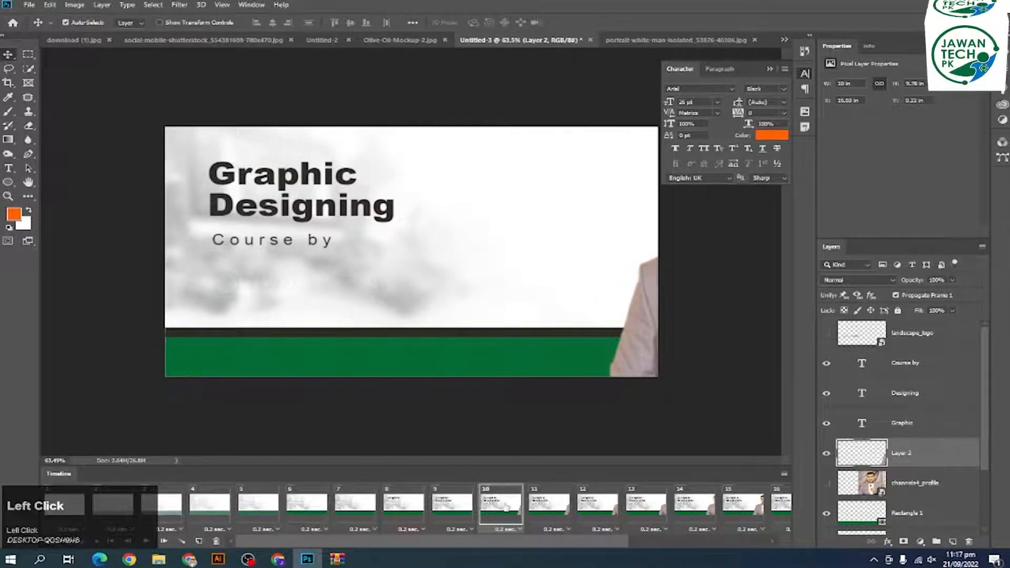
pyautogui.scroll(-3, 594, 509)
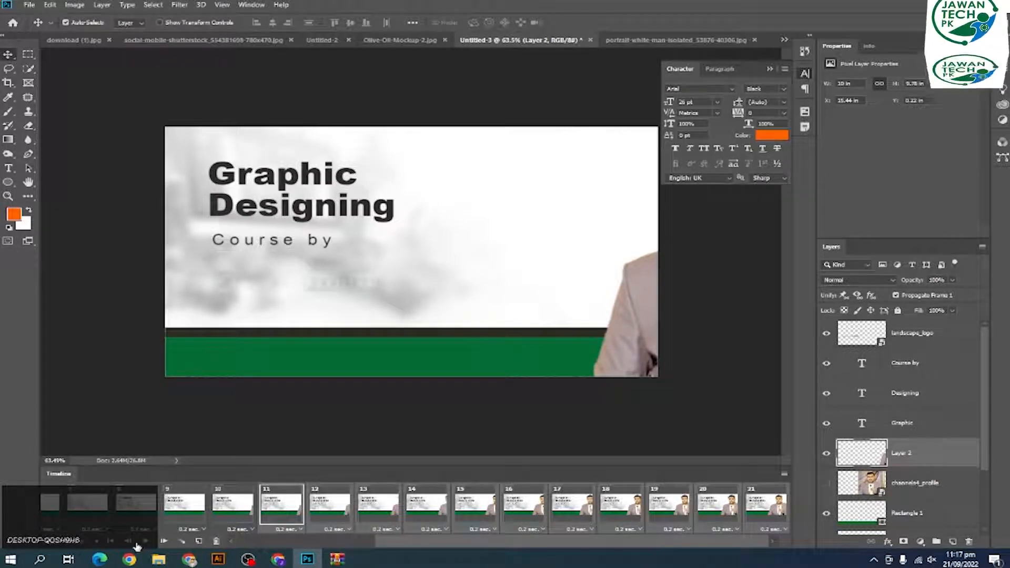
# Set the new frames to no delay and preview the slide-in
pyautogui.click(325, 530)
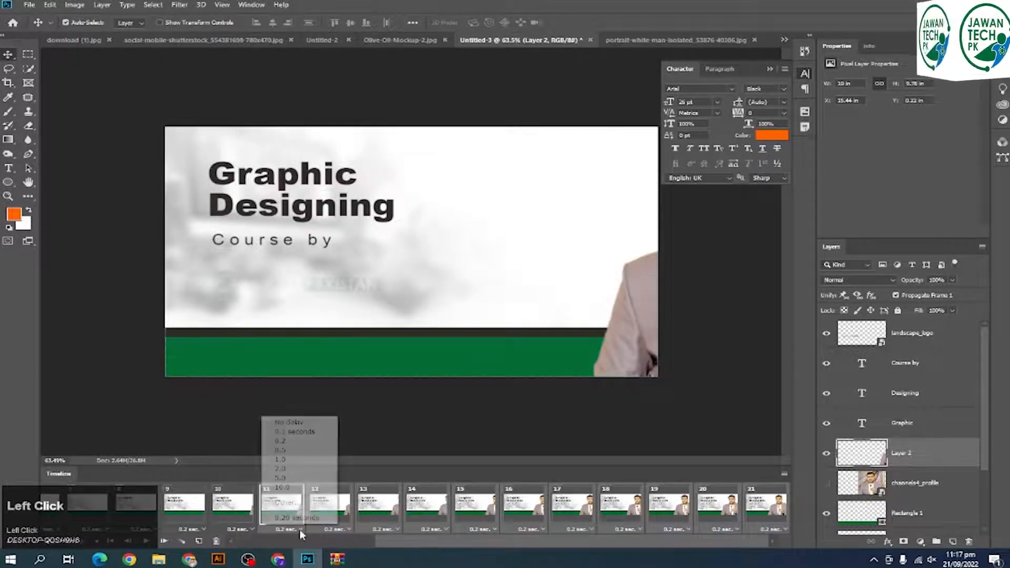
pyautogui.click(297, 422)
pyautogui.click(147, 541)
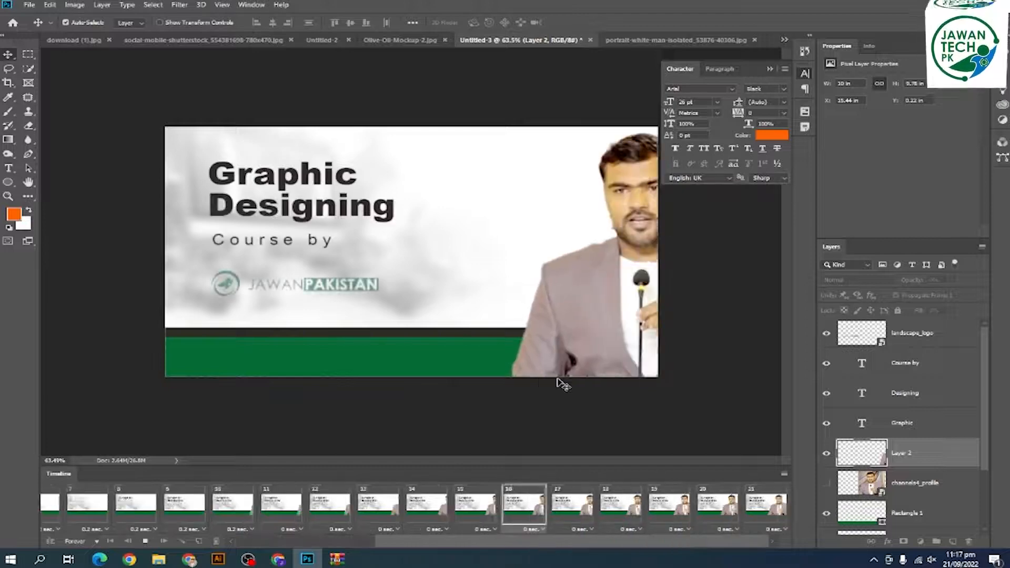
pyautogui.press('space')
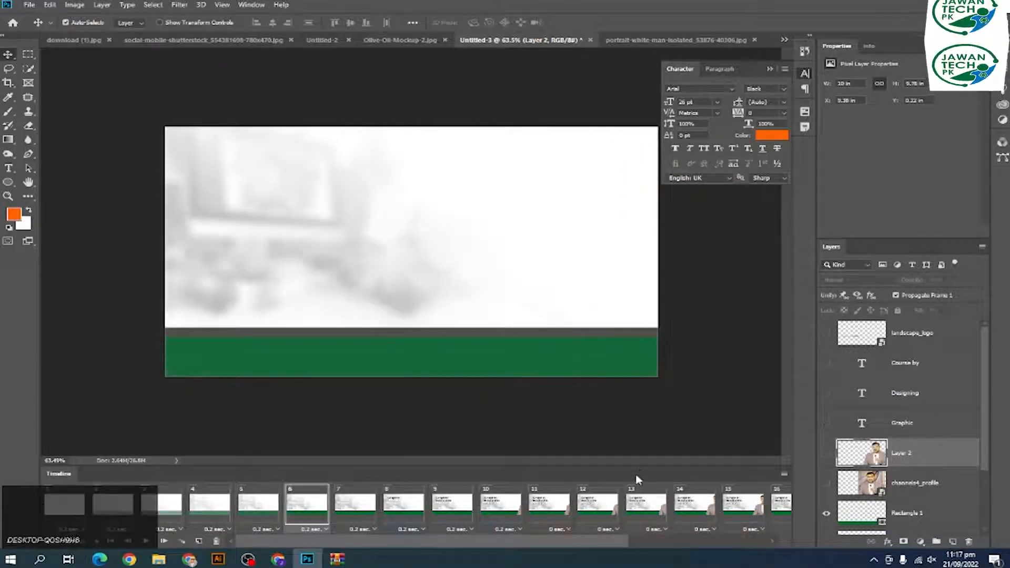
# Give the frames a 0.1-second delay and play the slide-in again
pyautogui.scroll(-3, 466, 518)
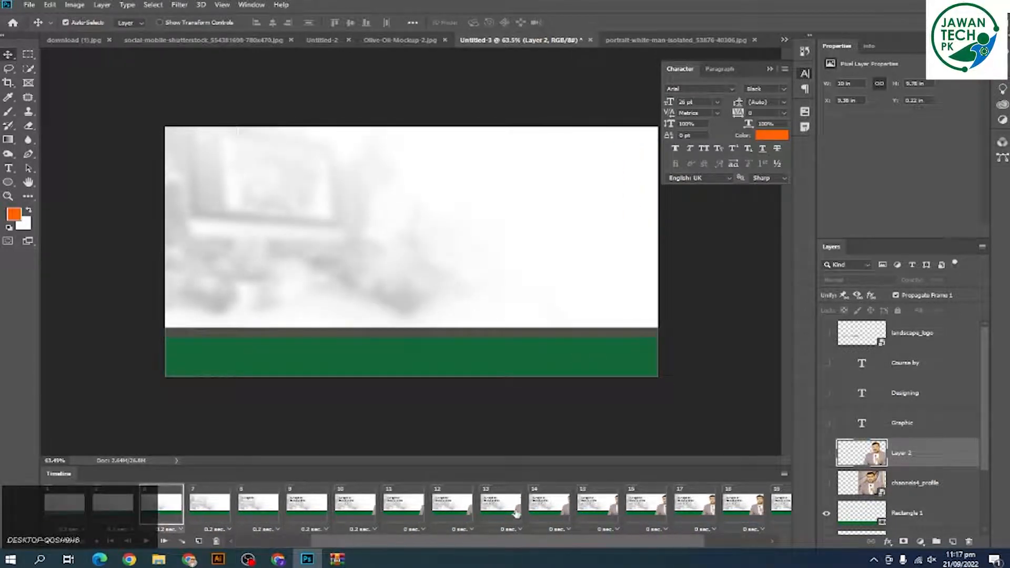
pyautogui.click(406, 517)
pyautogui.scroll(-3, 406, 518)
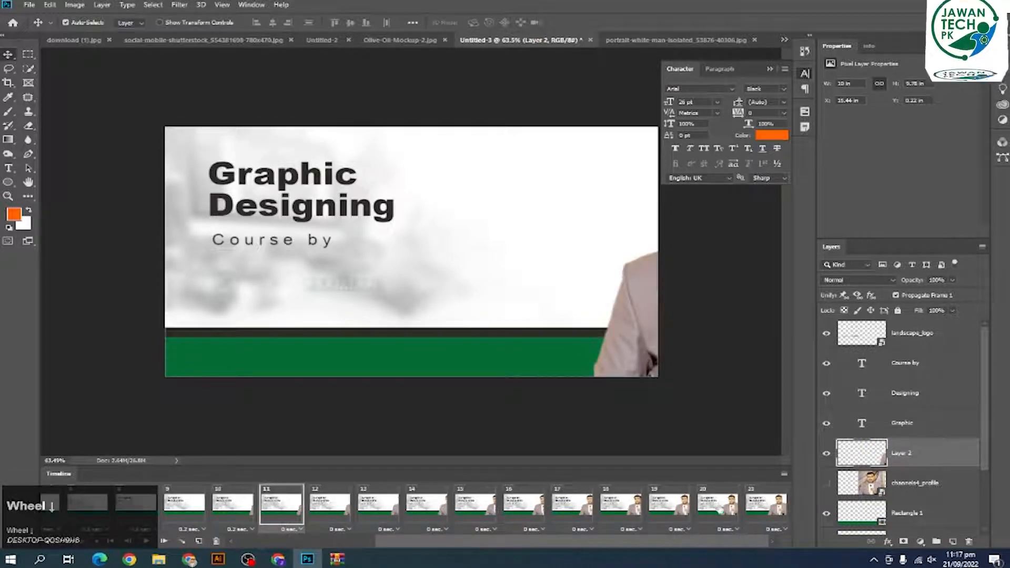
pyautogui.click(486, 529)
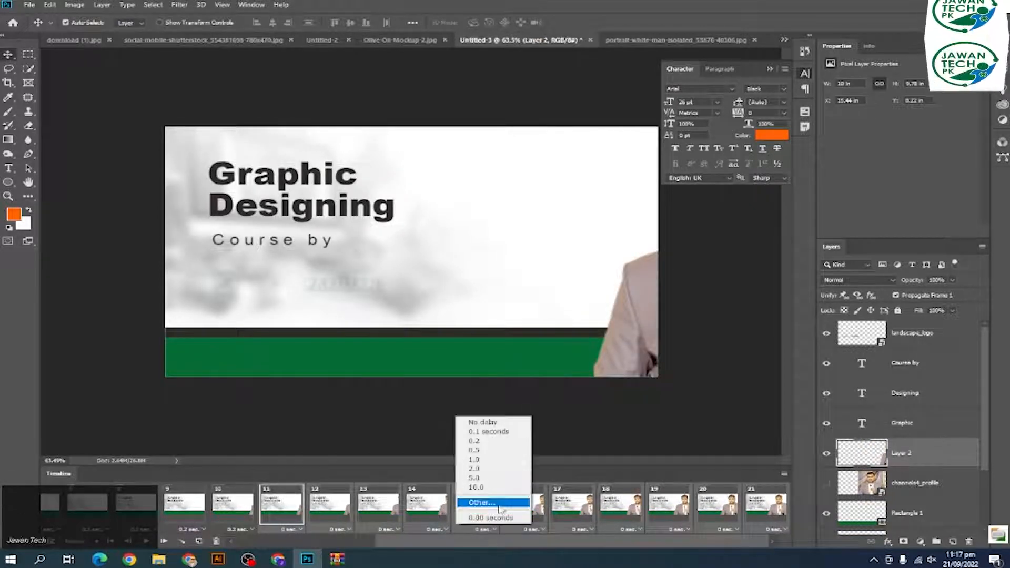
pyautogui.click(492, 423)
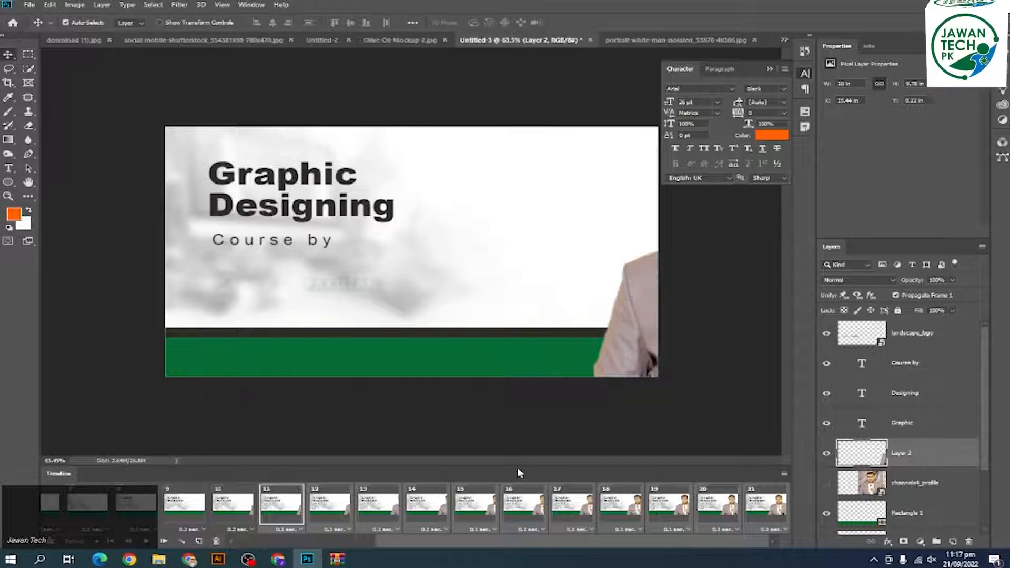
pyautogui.scroll(1, 505, 468)
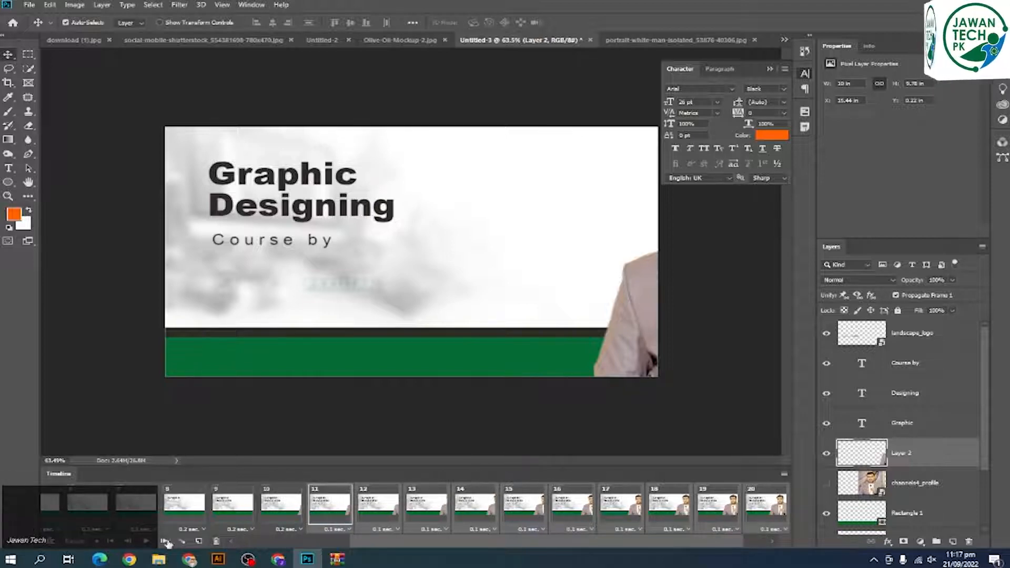
pyautogui.click(148, 541)
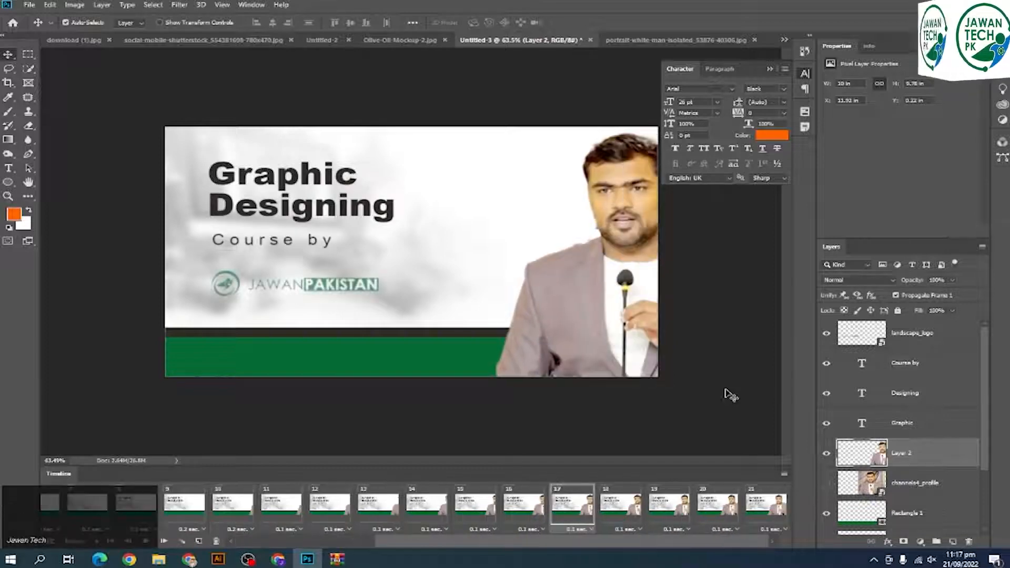
# Create a new blank white document, then return to the Graphic Designing banner
pyautogui.click(653, 40)
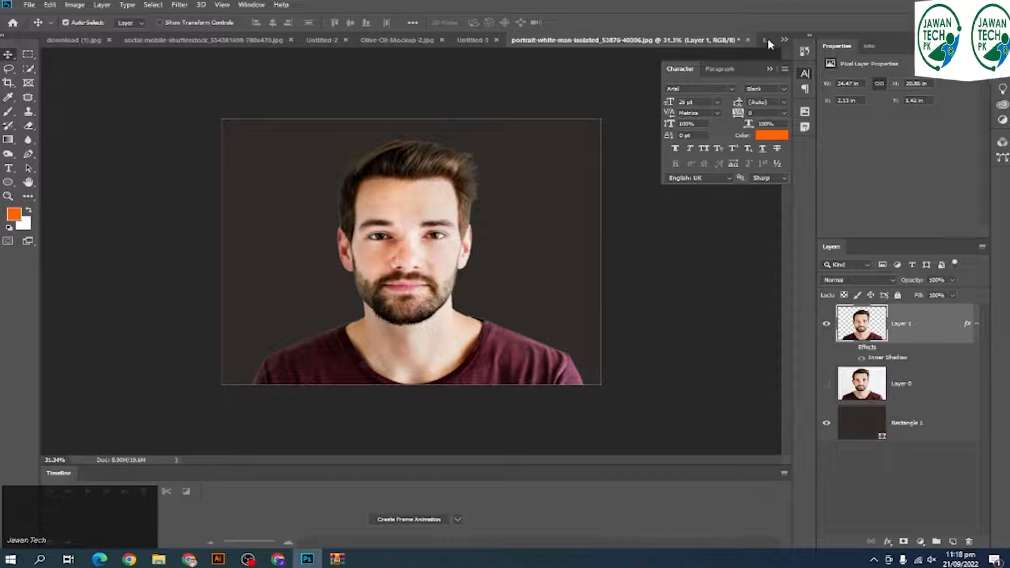
pyautogui.hotkey('ctrl', 'n')
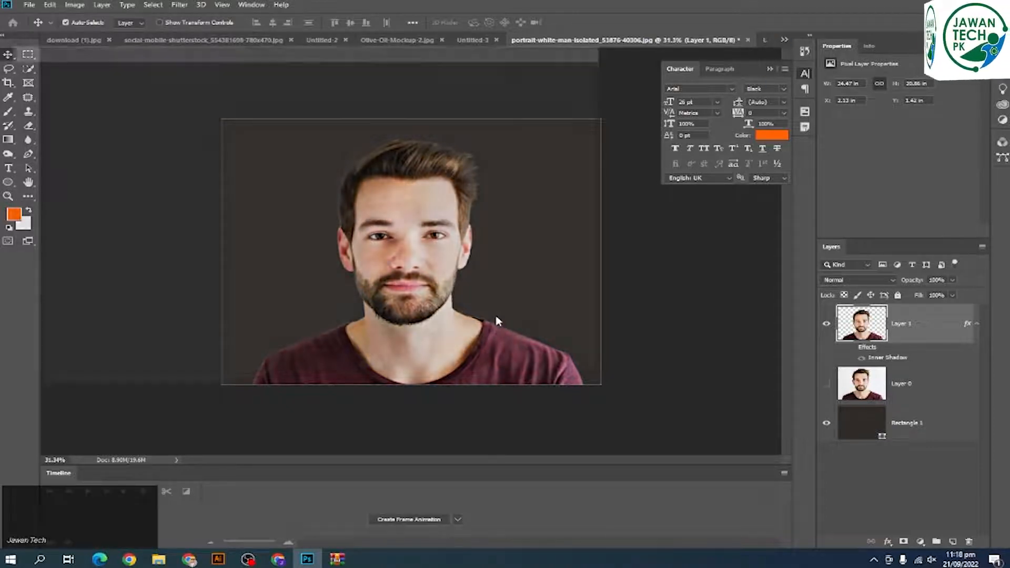
pyautogui.click(521, 367)
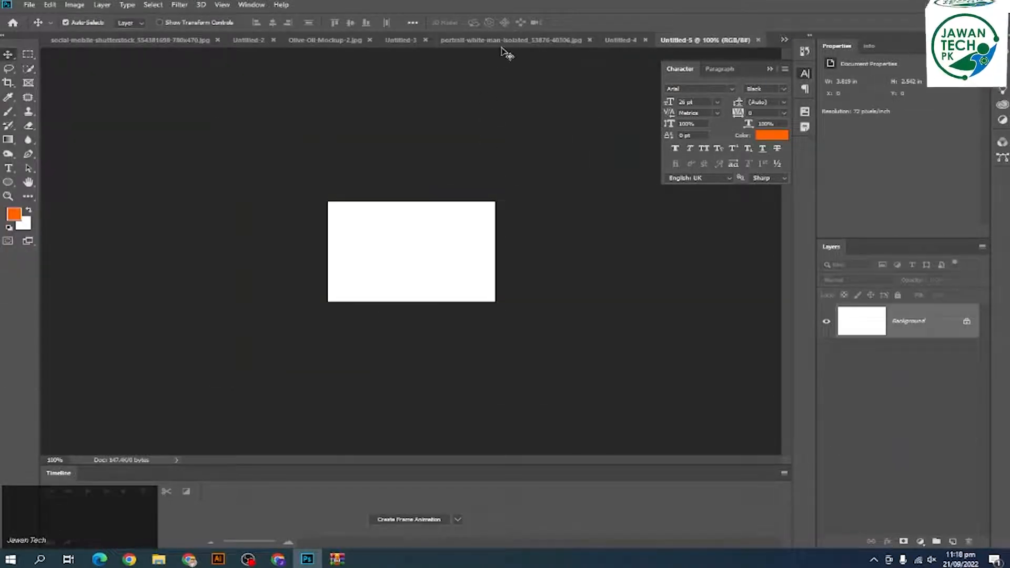
pyautogui.click(501, 42)
pyautogui.click(392, 40)
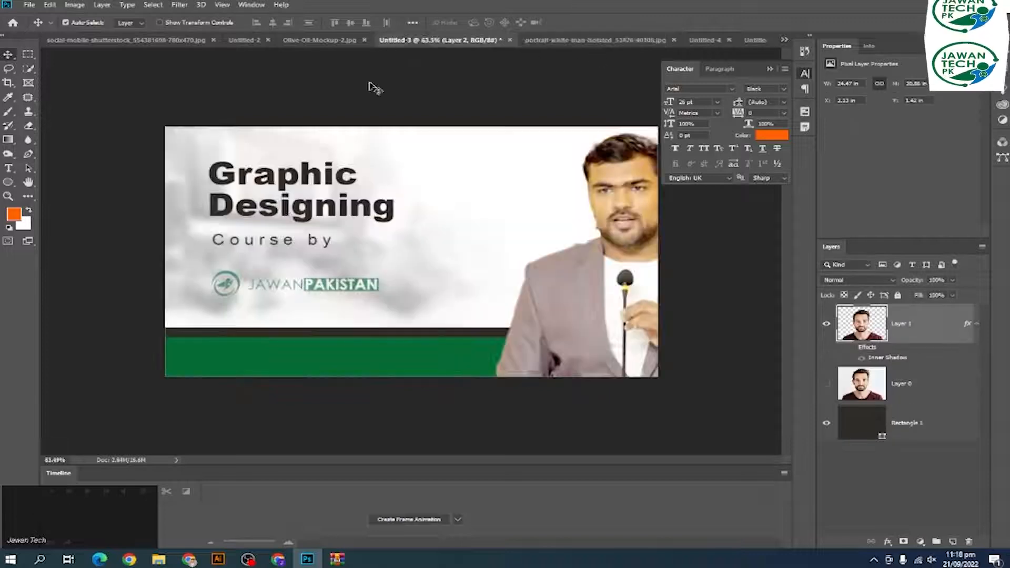
# Drag the Graphic, Designing, Course by and logo layers from frame 21 into the new document
pyautogui.click(332, 177)
pyautogui.keyDown('shift'); pyautogui.click(331, 208); pyautogui.keyUp('shift')
pyautogui.keyDown('shift'); pyautogui.click(329, 241); pyautogui.keyUp('shift')
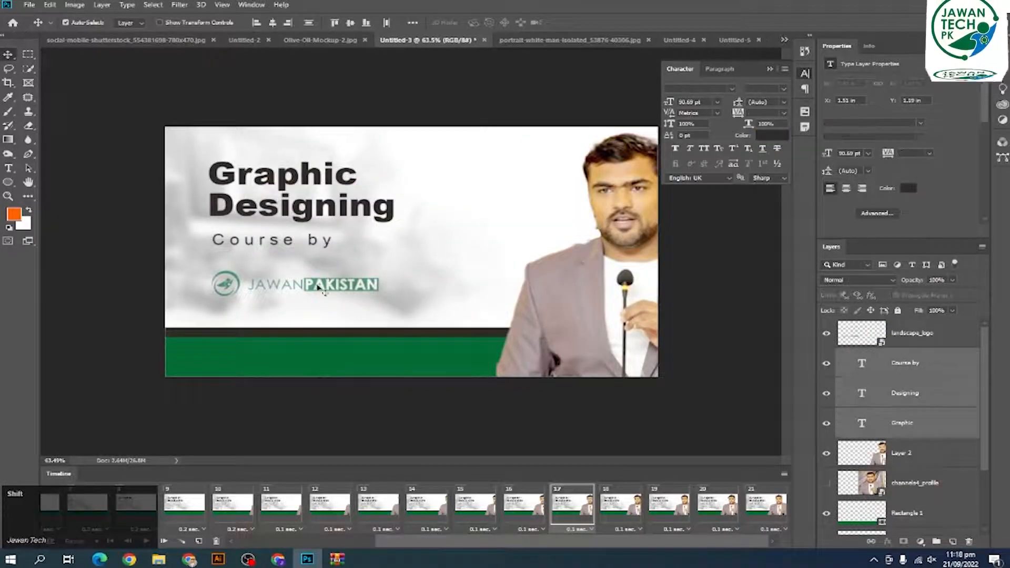
pyautogui.click(318, 291)
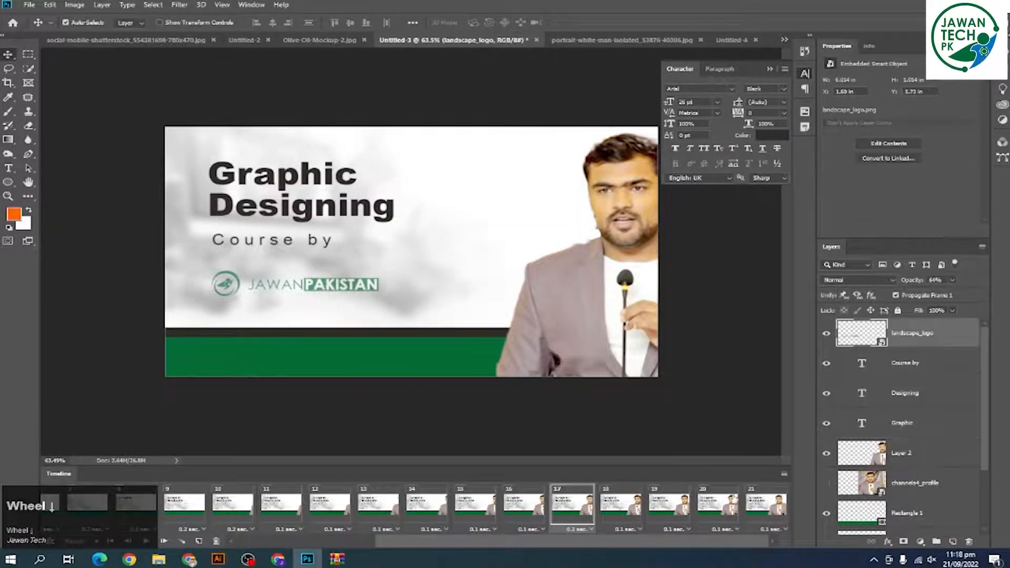
pyautogui.click(766, 505)
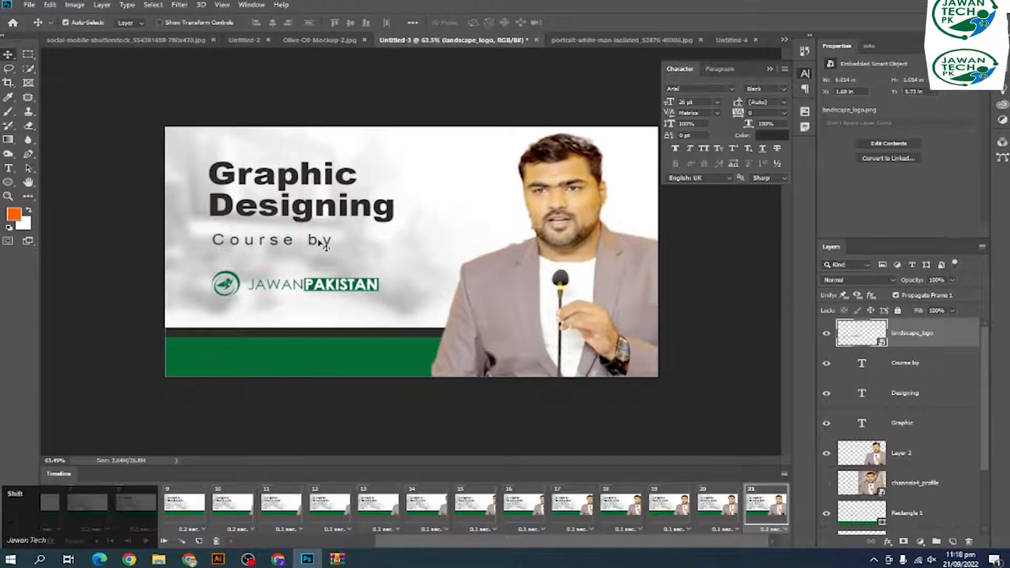
pyautogui.keyDown('shift'); pyautogui.click(320, 242); pyautogui.keyUp('shift')
pyautogui.keyDown('shift'); pyautogui.click(339, 199); pyautogui.keyUp('shift')
pyautogui.moveTo(331, 177); pyautogui.dragTo(440, 248)
# Scale the copied heading and logo down to fit, then create a frame animation
pyautogui.hotkey('ctrl', 't')
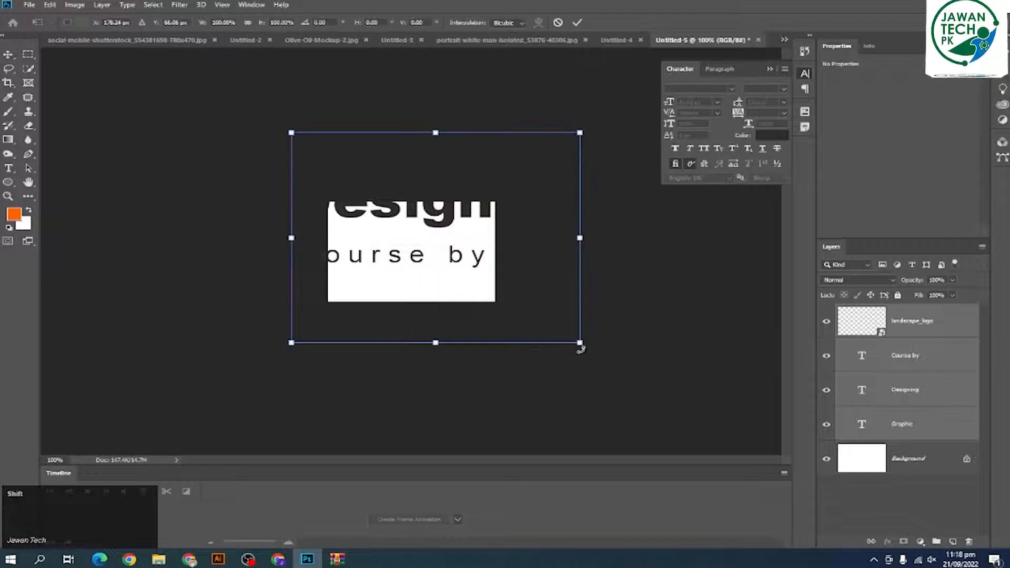
pyautogui.moveTo(581, 345); pyautogui.dragTo(466, 290)
pyautogui.press('Return')
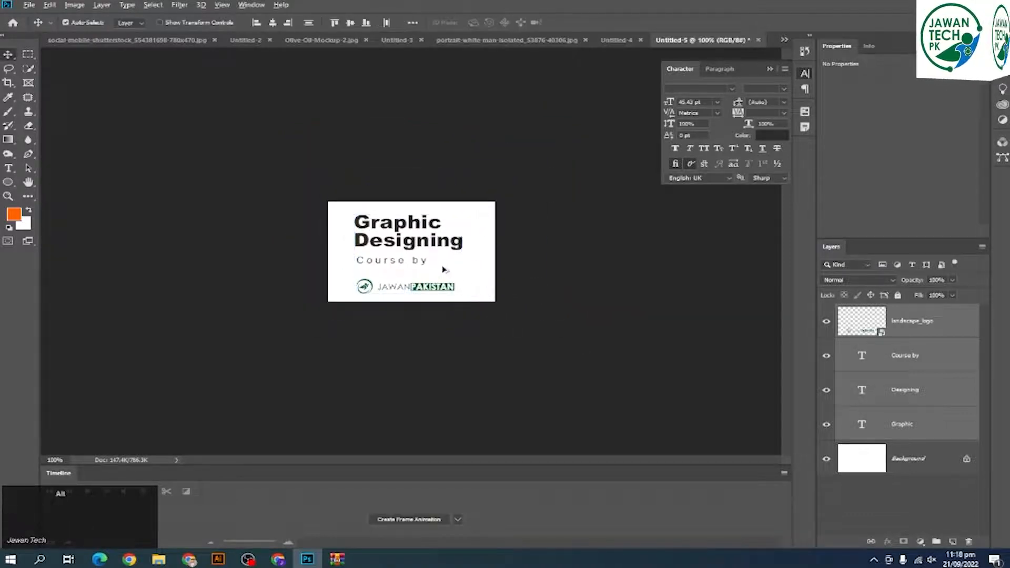
pyautogui.scroll(3, 445, 268)
pyautogui.click(424, 521)
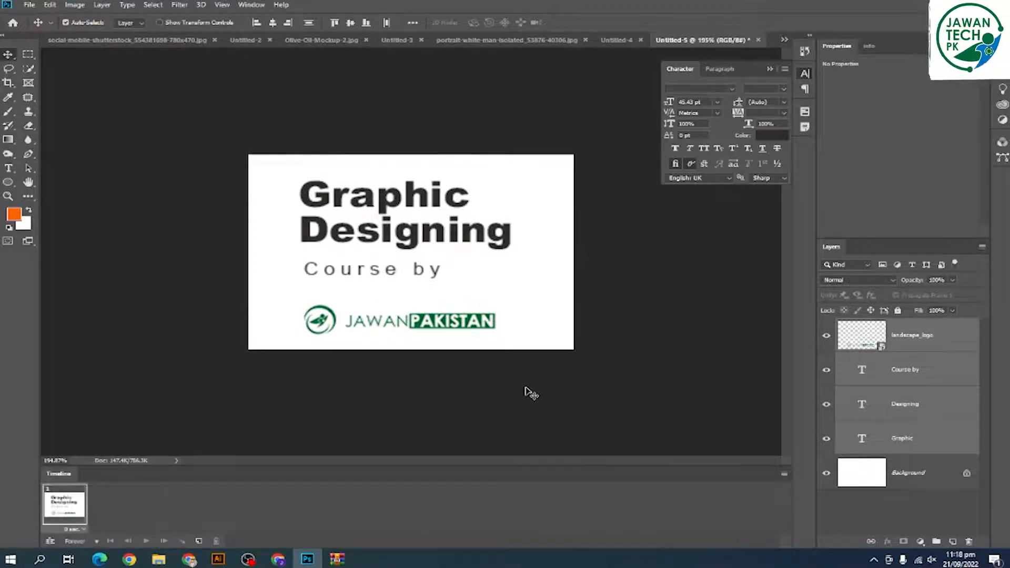
# Make Untitled-5's frames from its layers and review the five resulting frames
pyautogui.click(784, 474)
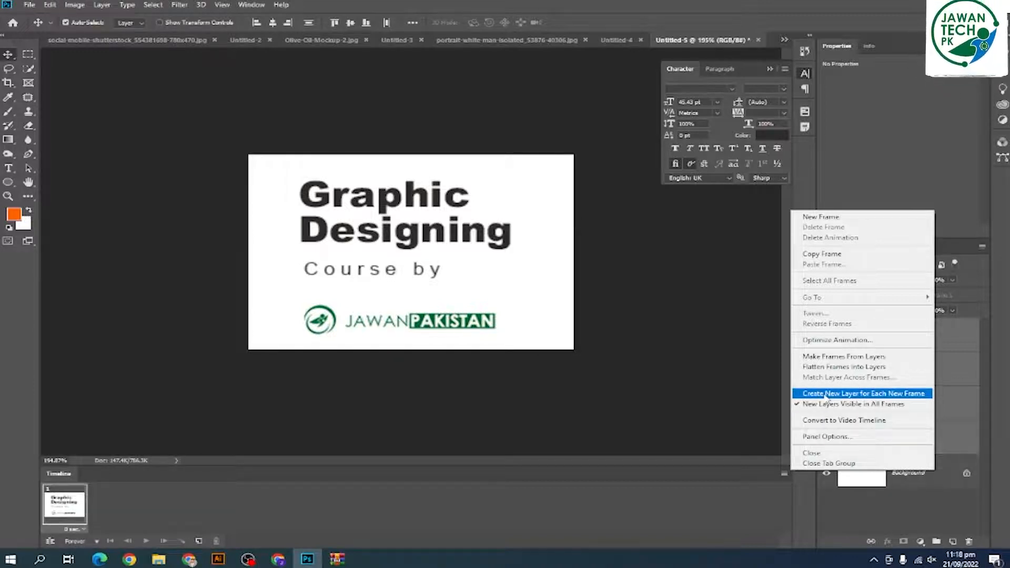
pyautogui.click(825, 395)
pyautogui.click(784, 473)
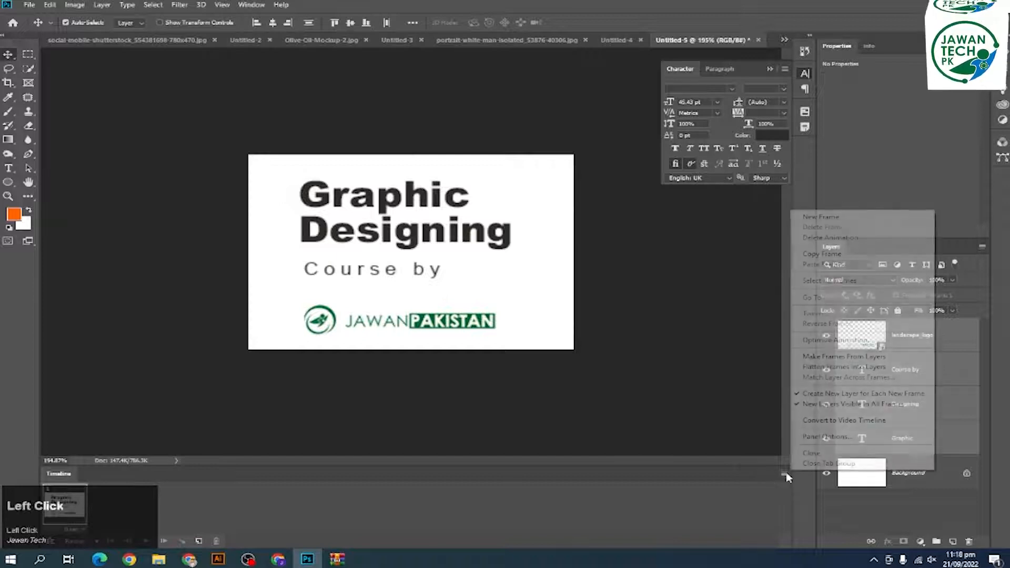
pyautogui.click(849, 358)
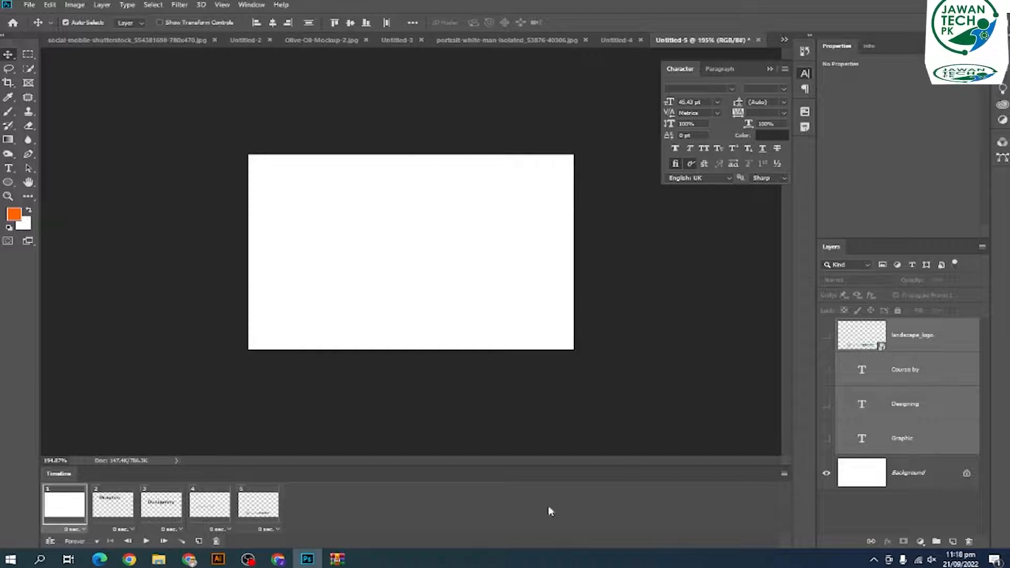
pyautogui.click(785, 474)
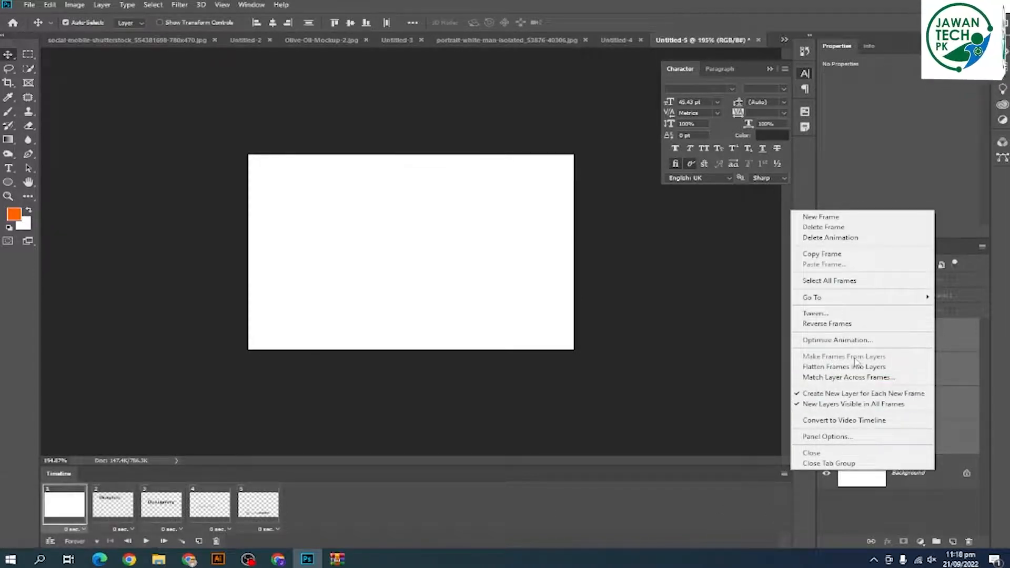
pyautogui.click(116, 509)
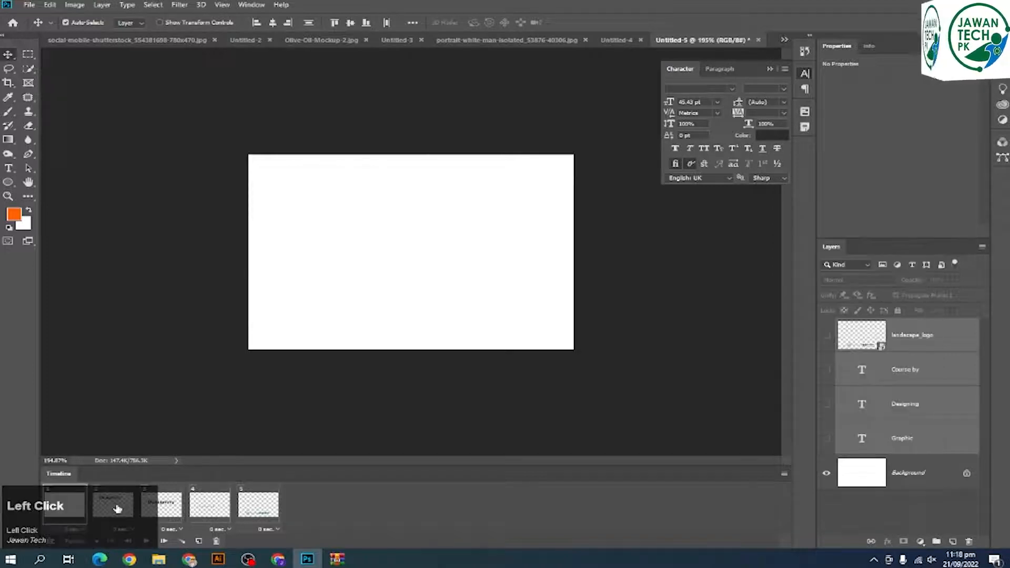
pyautogui.click(160, 507)
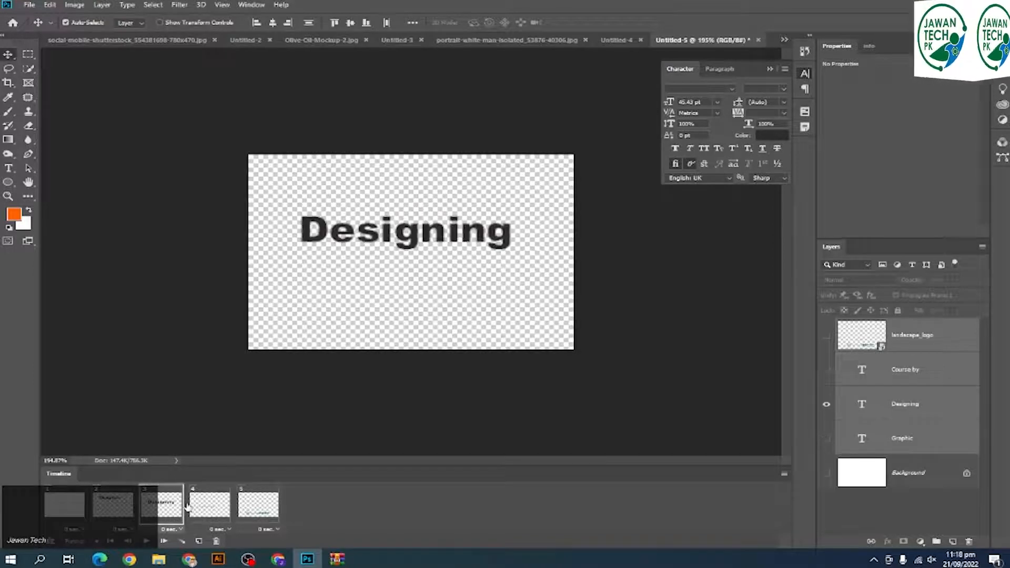
pyautogui.click(232, 506)
pyautogui.click(276, 506)
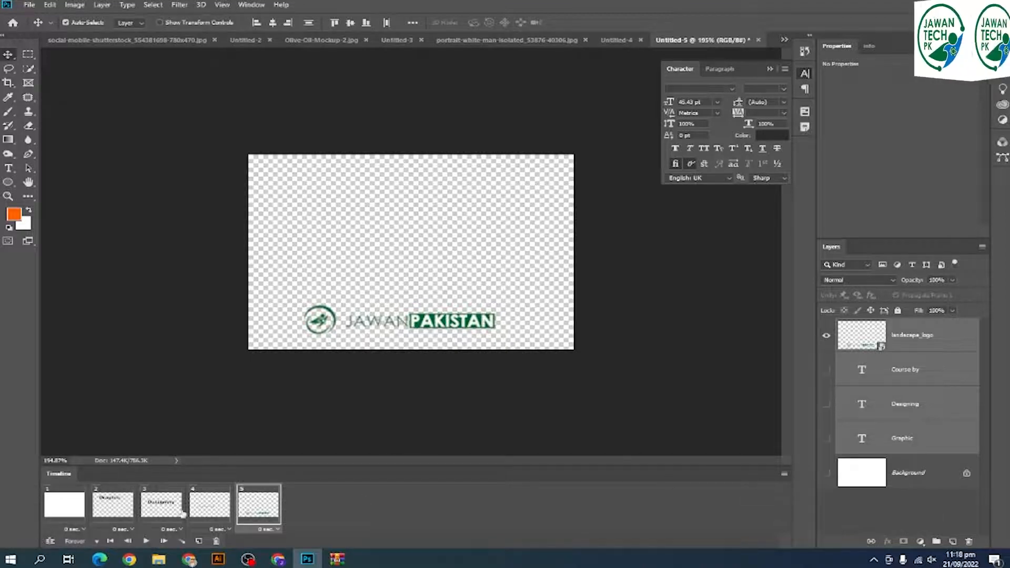
pyautogui.click(65, 504)
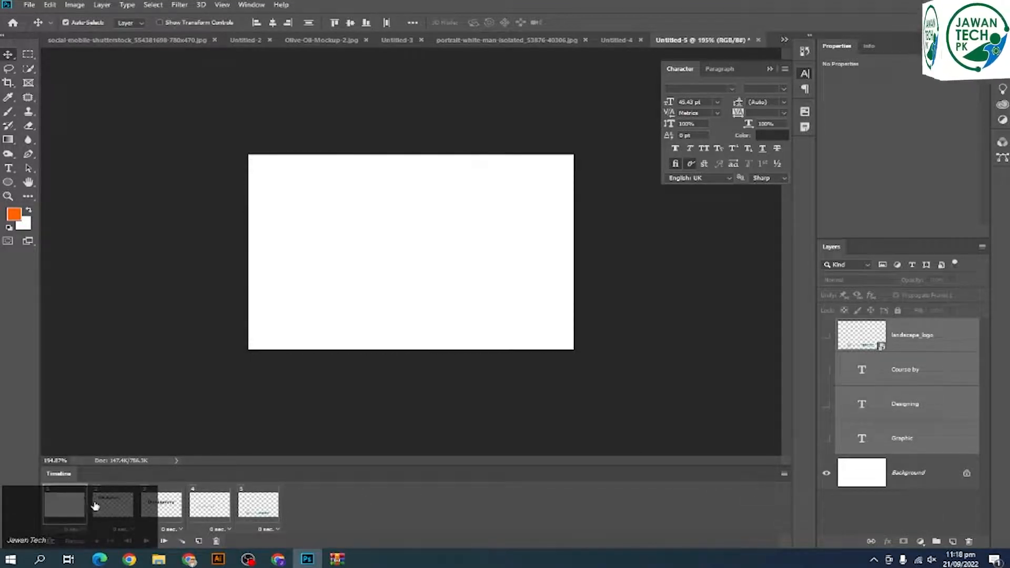
# Turn on the white Background layer in frames 2 through 5
pyautogui.click(95, 507)
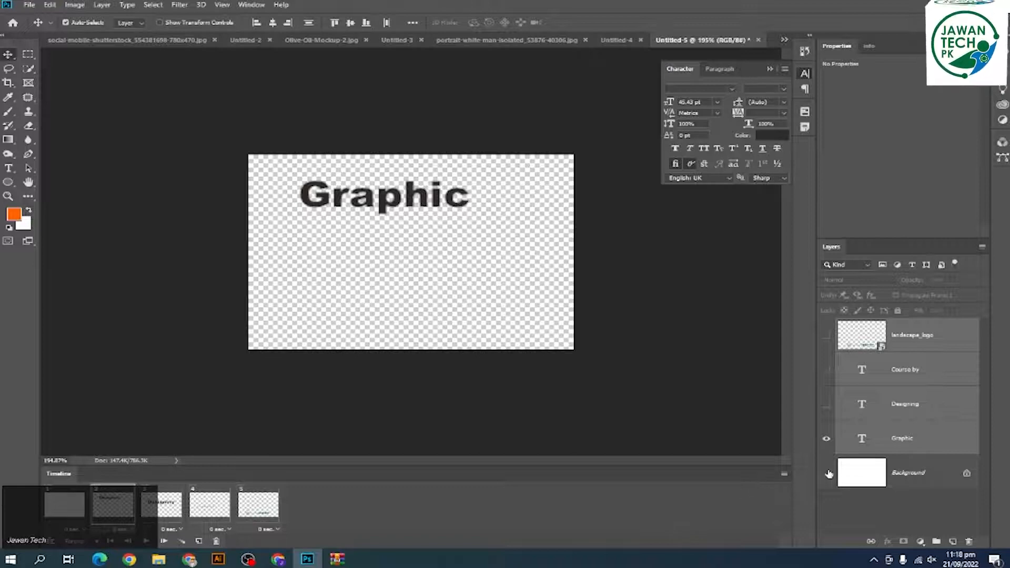
pyautogui.click(827, 473)
pyautogui.click(161, 505)
pyautogui.click(830, 473)
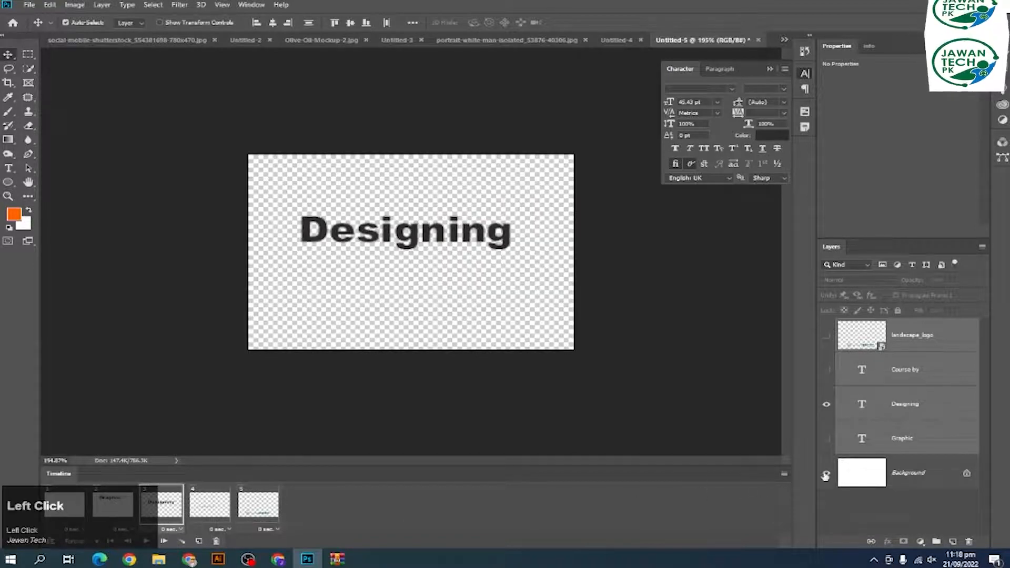
pyautogui.click(214, 512)
pyautogui.click(827, 474)
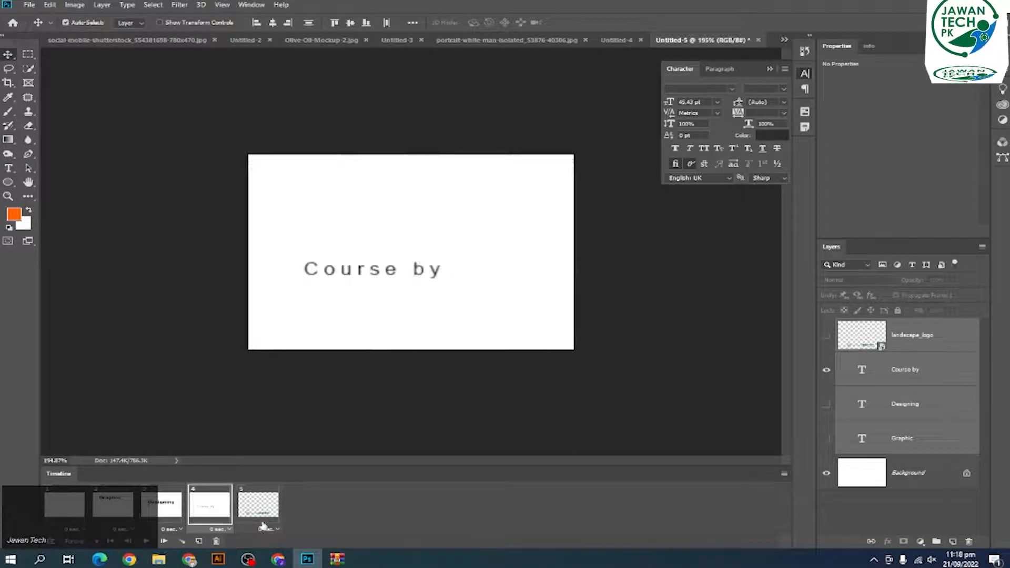
pyautogui.click(258, 506)
pyautogui.click(826, 474)
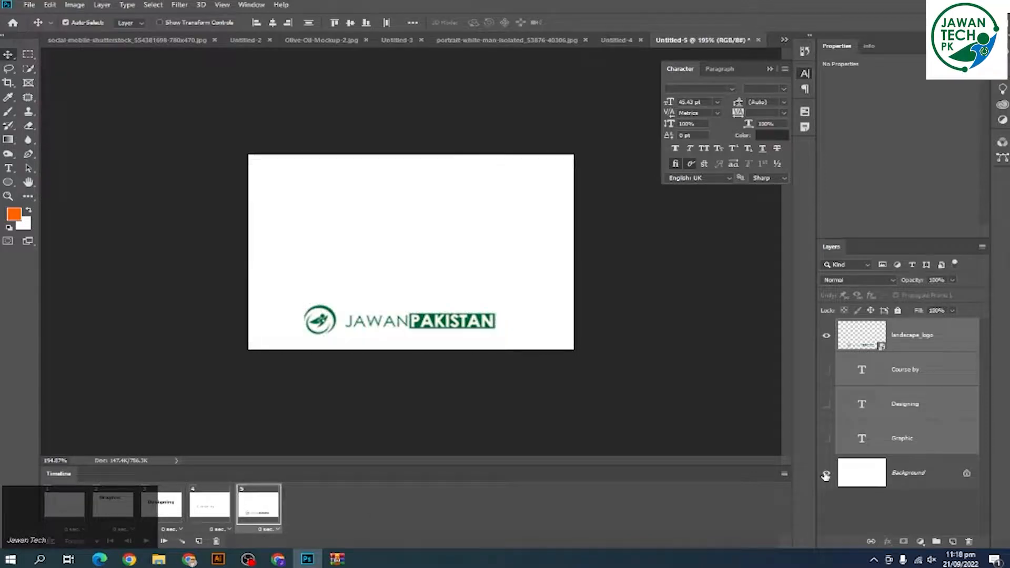
# Keep Graphic visible in frame 3, Graphic and Designing in frame 4, then preview
pyautogui.click(116, 505)
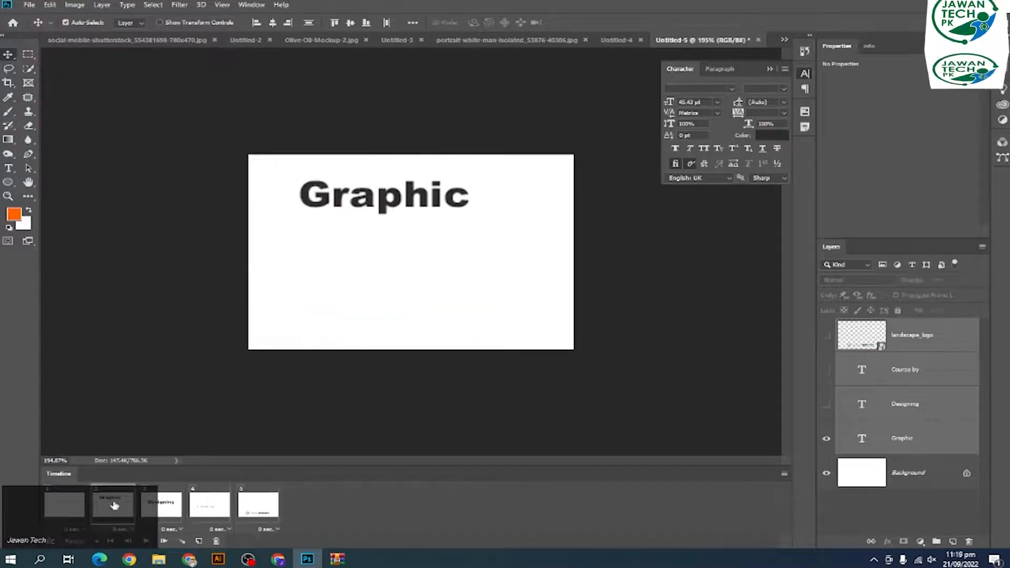
pyautogui.click(153, 506)
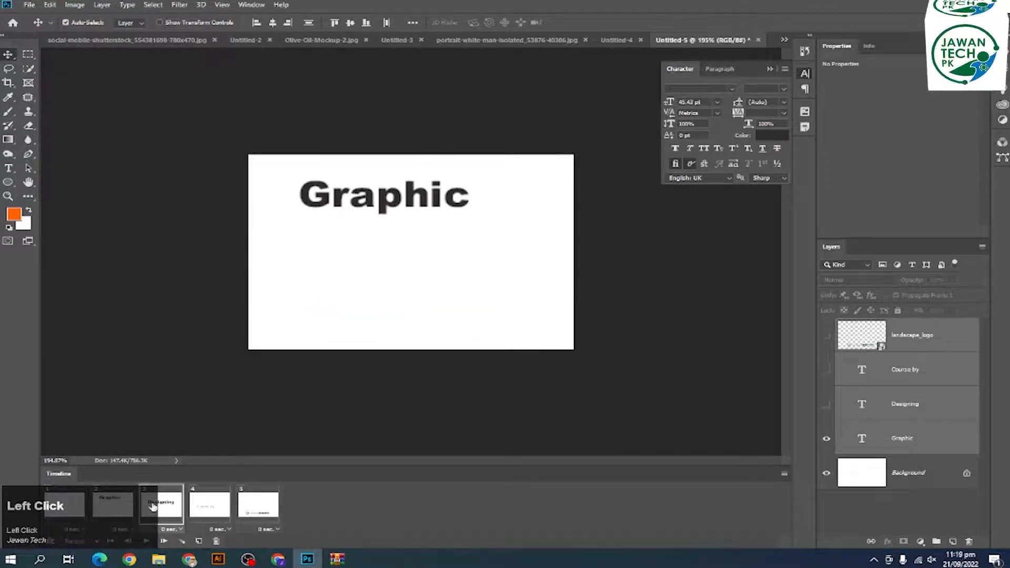
pyautogui.click(826, 440)
pyautogui.click(223, 508)
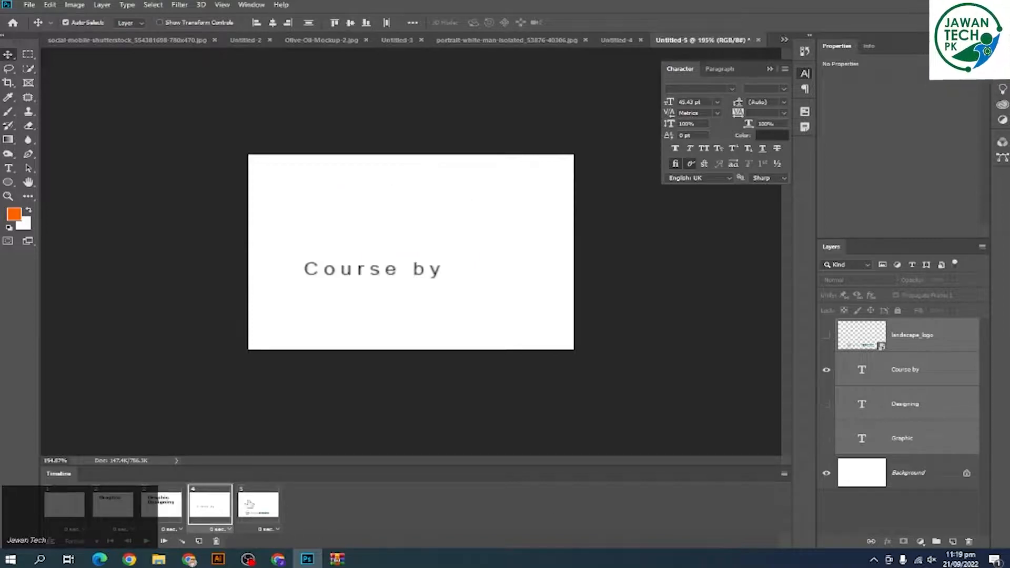
pyautogui.click(827, 405)
pyautogui.click(827, 439)
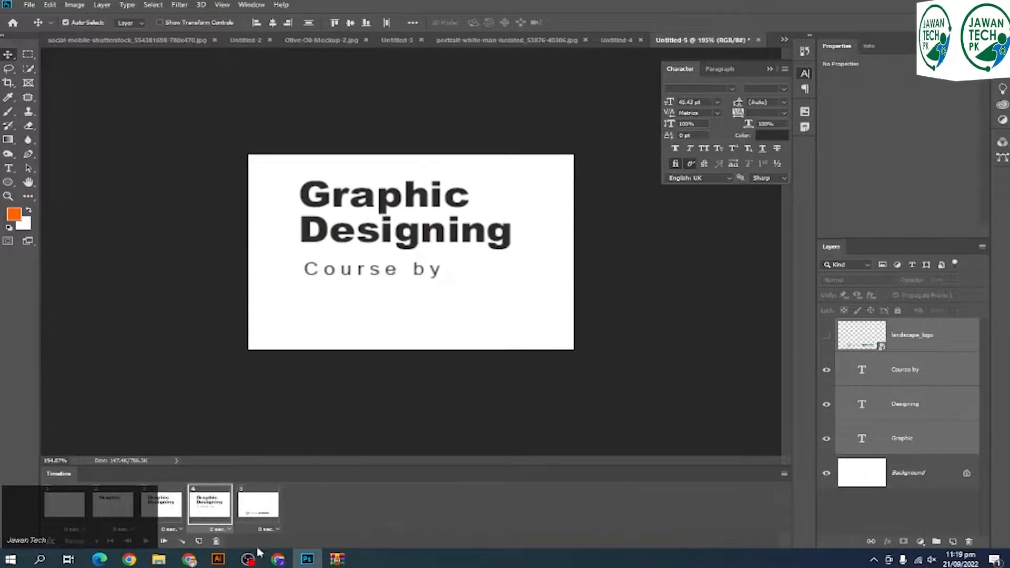
pyautogui.click(275, 508)
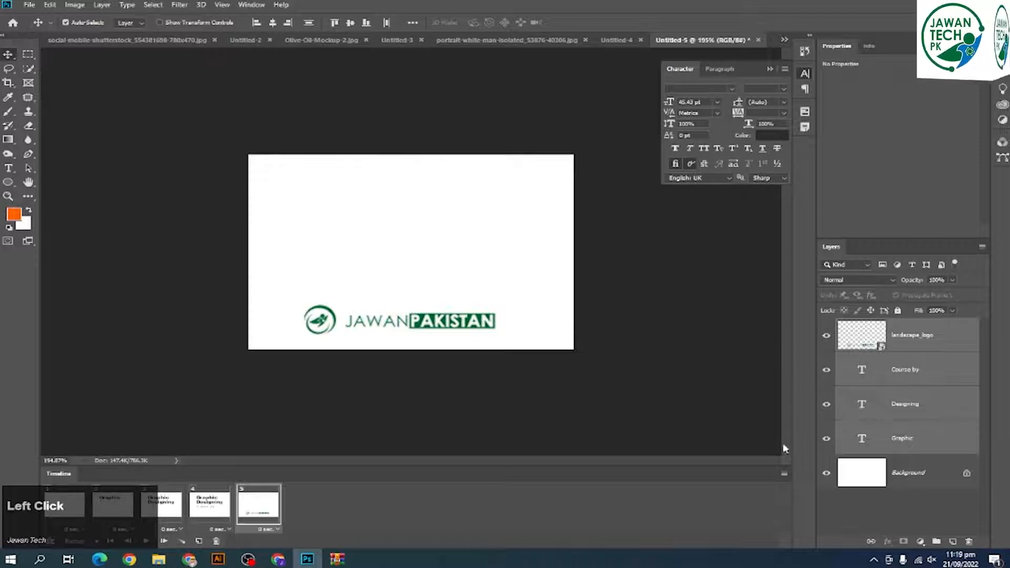
pyautogui.click(162, 540)
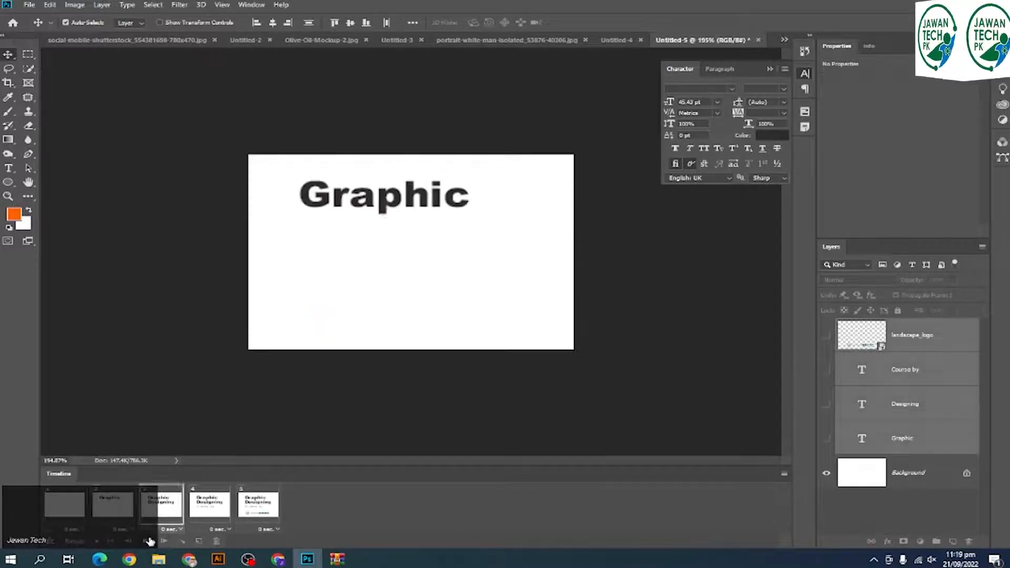
pyautogui.click(62, 510)
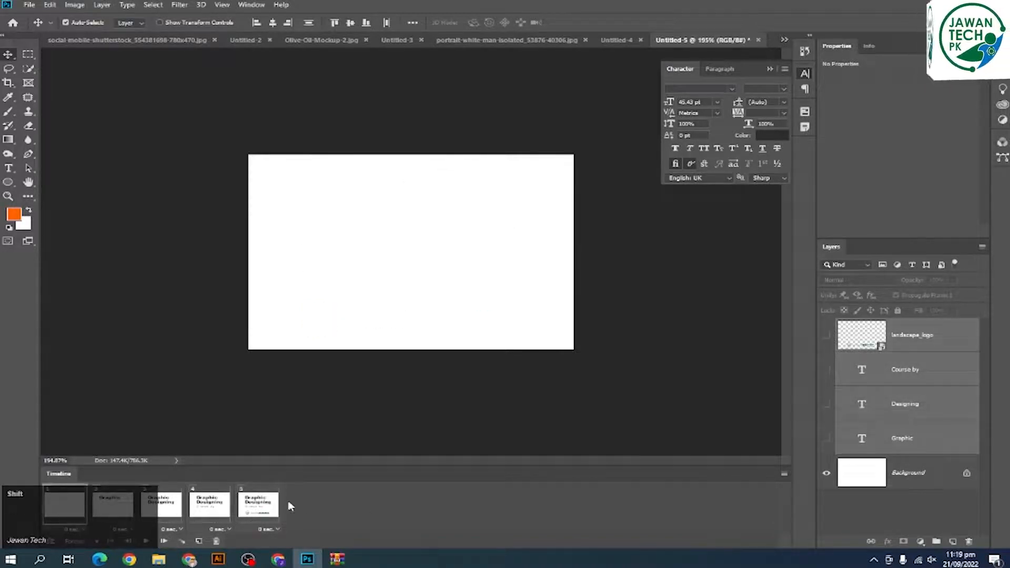
# Select all five frames, try 0.1 then settle on 0.2-second delays, previewing each
pyautogui.keyDown('shift'); pyautogui.click(274, 521); pyautogui.keyUp('shift')
pyautogui.click(269, 529)
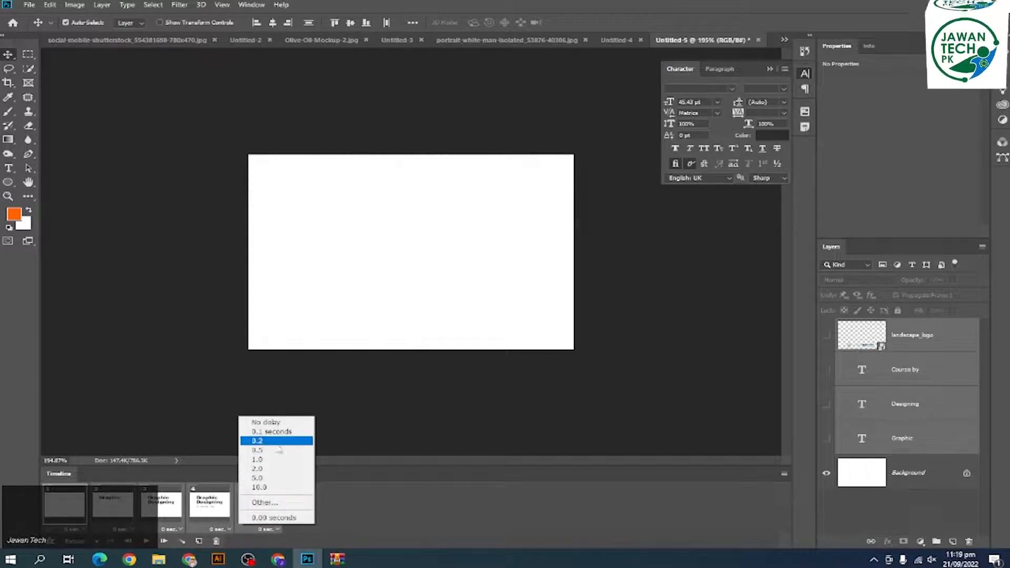
pyautogui.click(276, 430)
pyautogui.press('space')
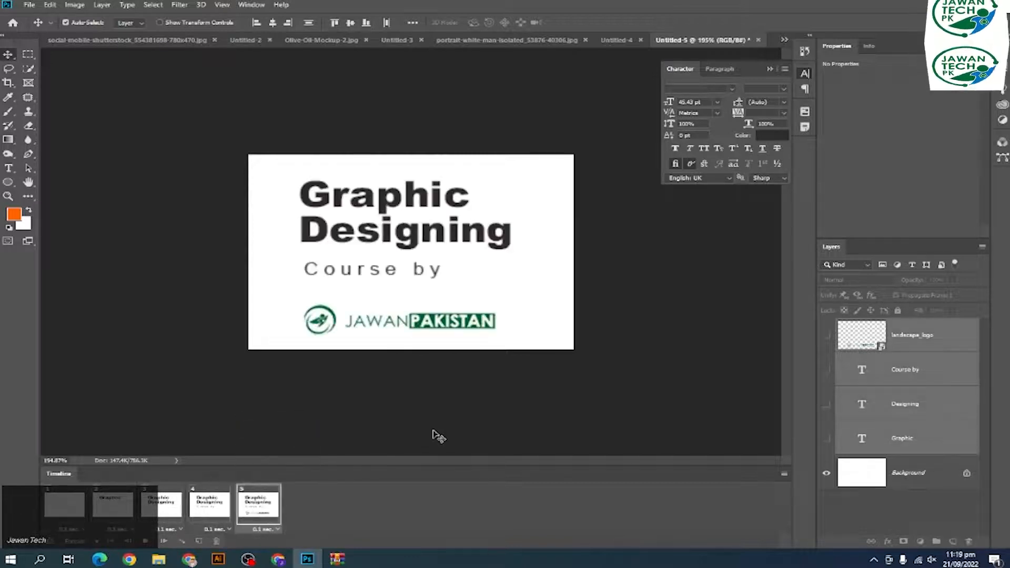
pyautogui.press('space')
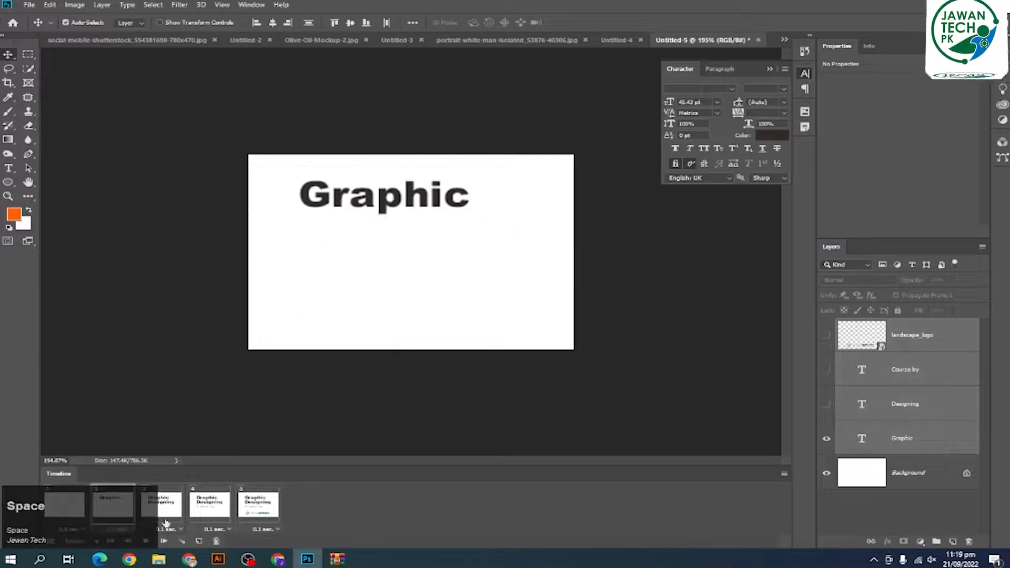
pyautogui.click(56, 517)
pyautogui.click(265, 530)
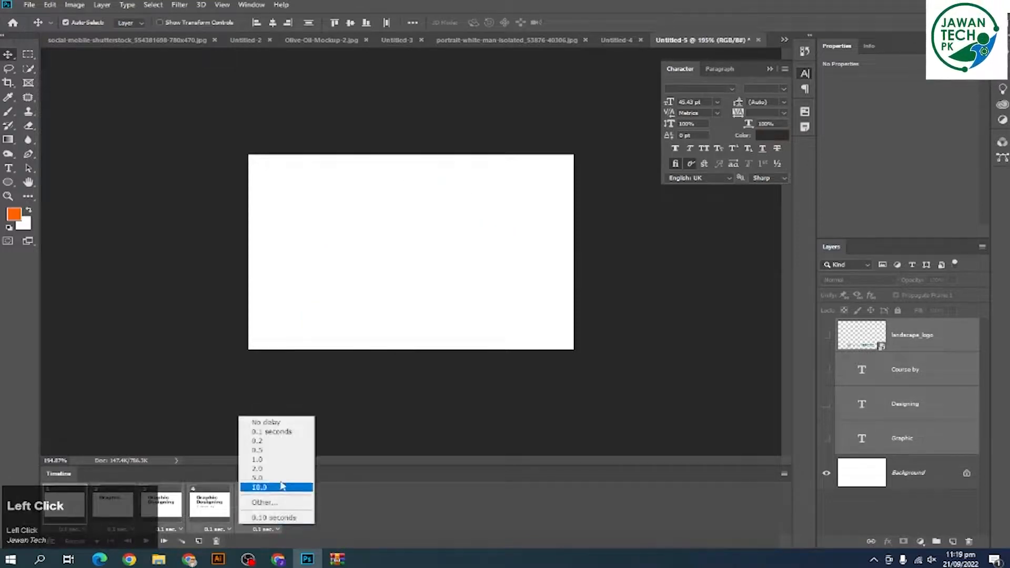
pyautogui.click(271, 444)
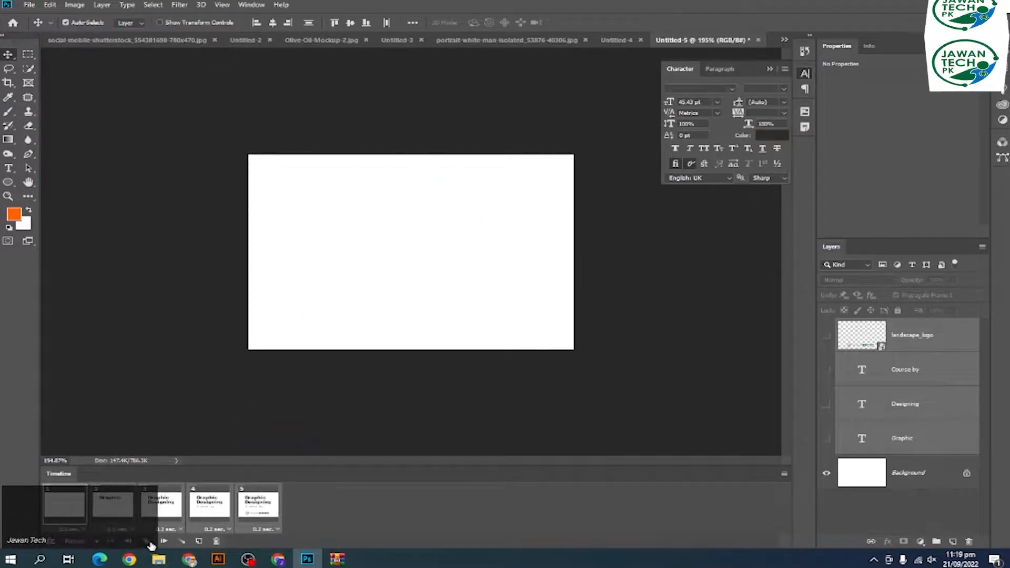
pyautogui.press('space')
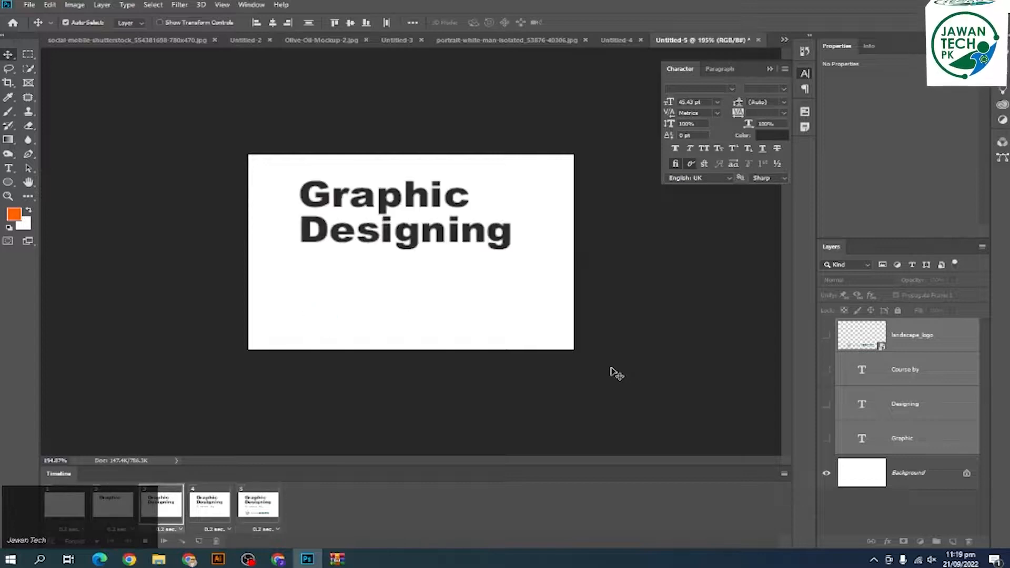
pyautogui.press('space')
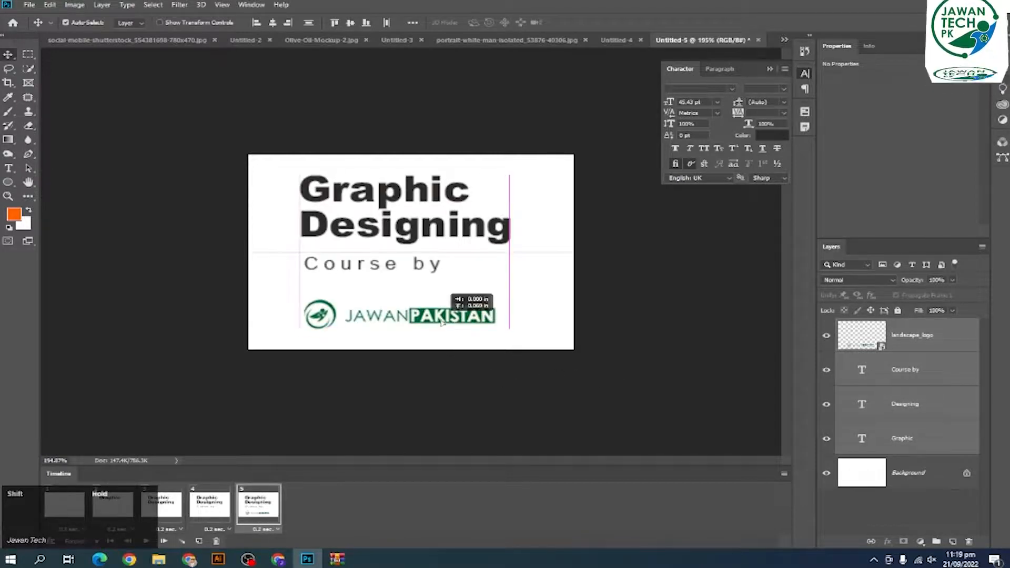
# Select frames 4 and 5 and bring up the Tween settings
pyautogui.click(390, 417)
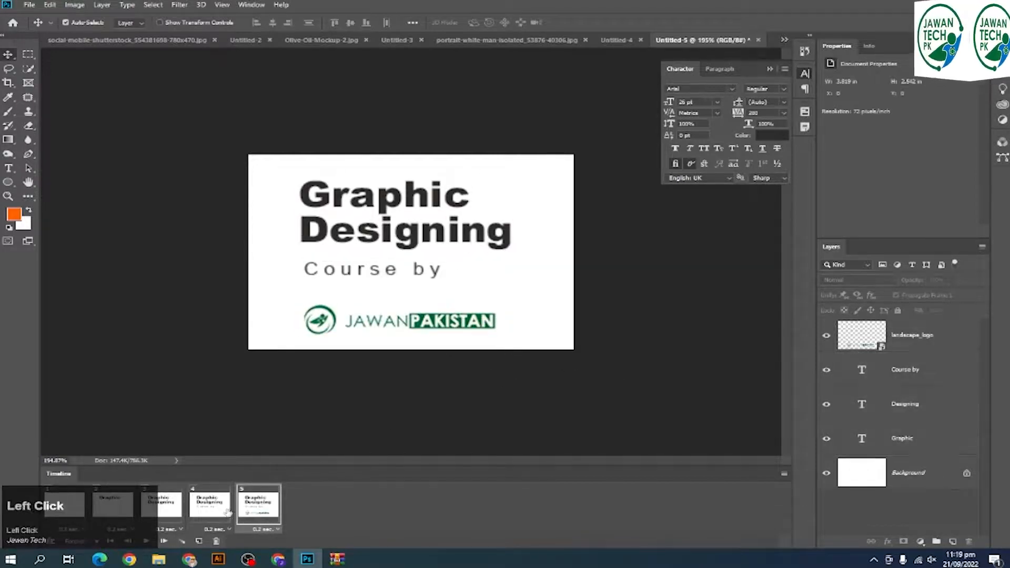
pyautogui.click(227, 510)
pyautogui.keyDown('shift'); pyautogui.click(258, 509); pyautogui.keyUp('shift')
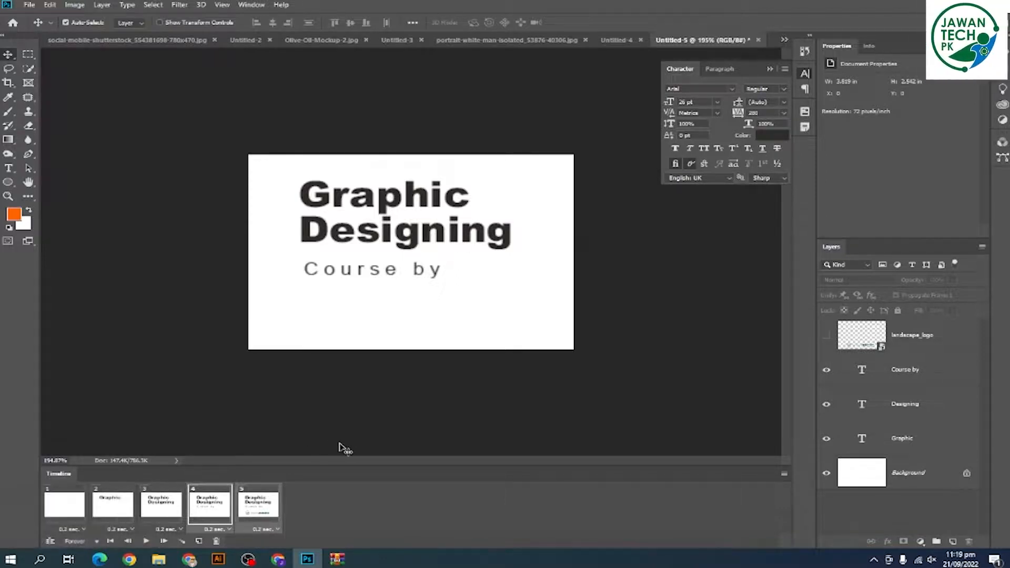
pyautogui.click(182, 543)
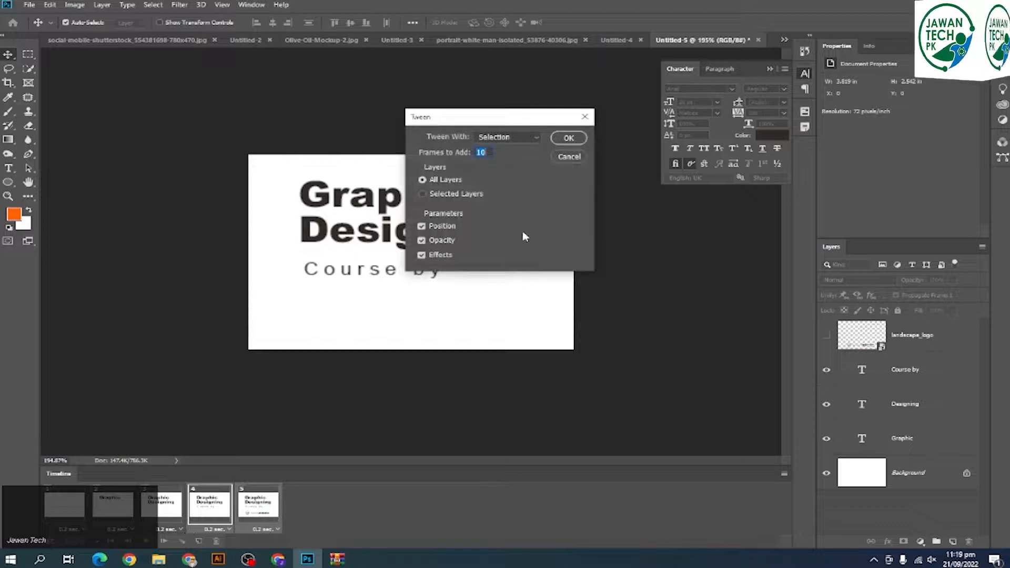
# Insert 10 tweened frames for the logo fade-in, then widen the Notepad design-tips window
pyautogui.click(565, 139)
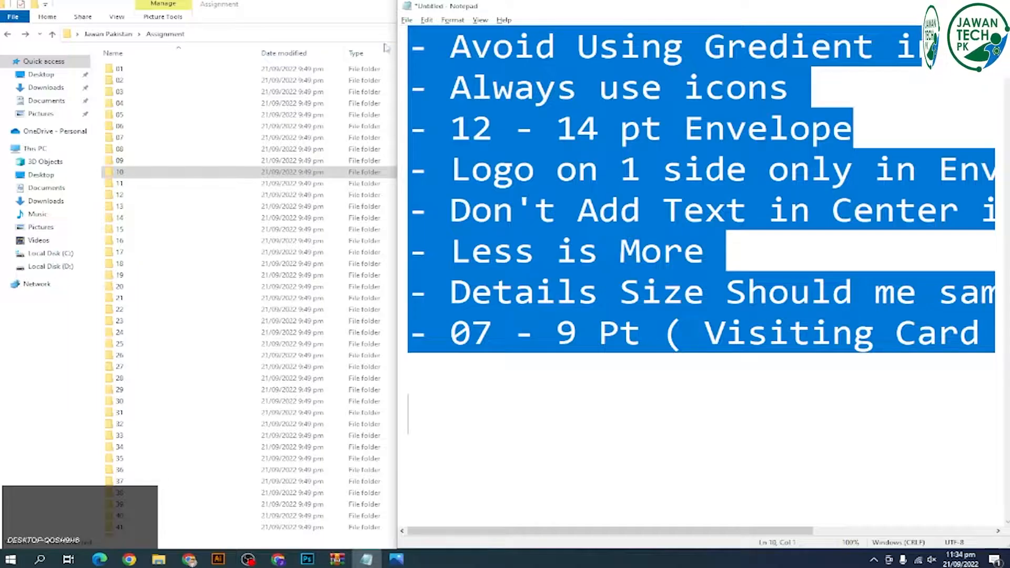
pyautogui.click(399, 57)
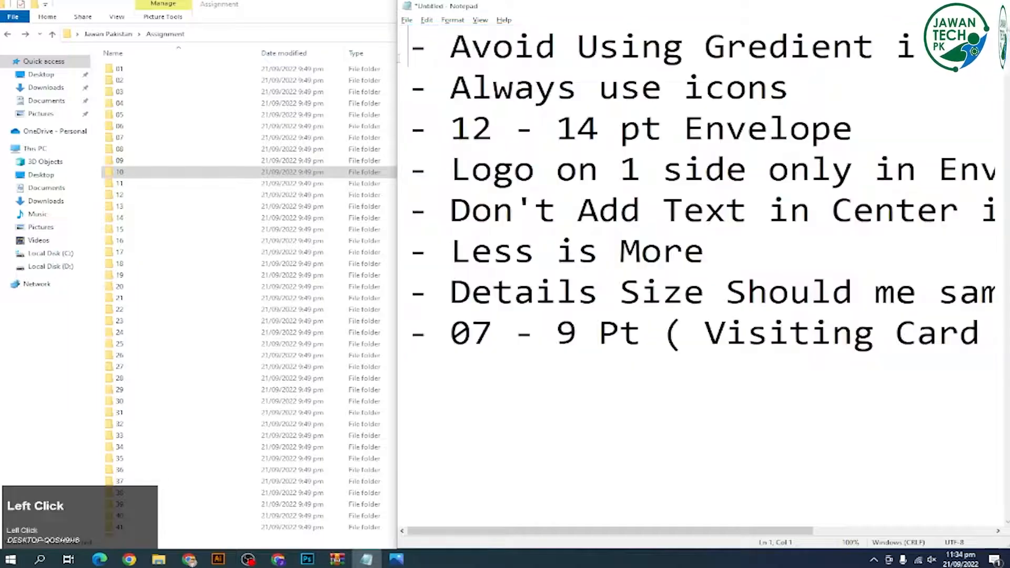
pyautogui.moveTo(397, 58); pyautogui.dragTo(19, 61)
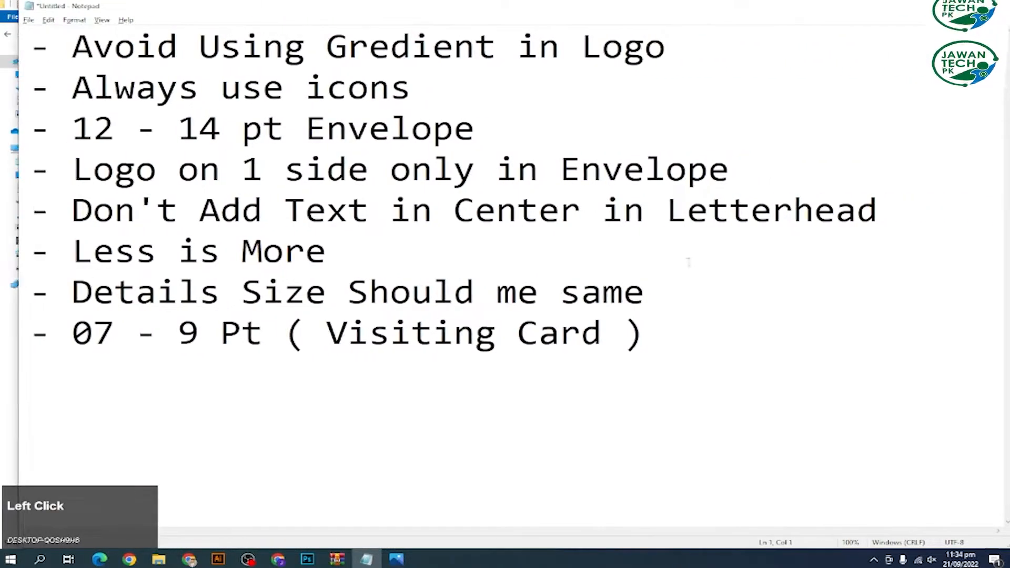